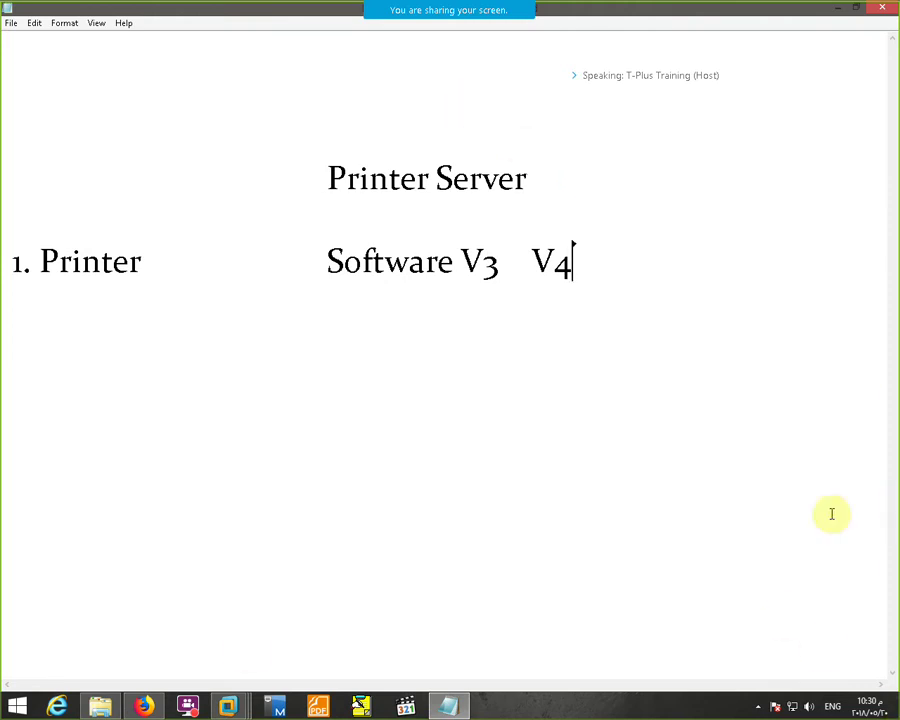
On the DC virtual machine, open Power Options from Control Panel's System and Security.
mouse_move(229, 704)
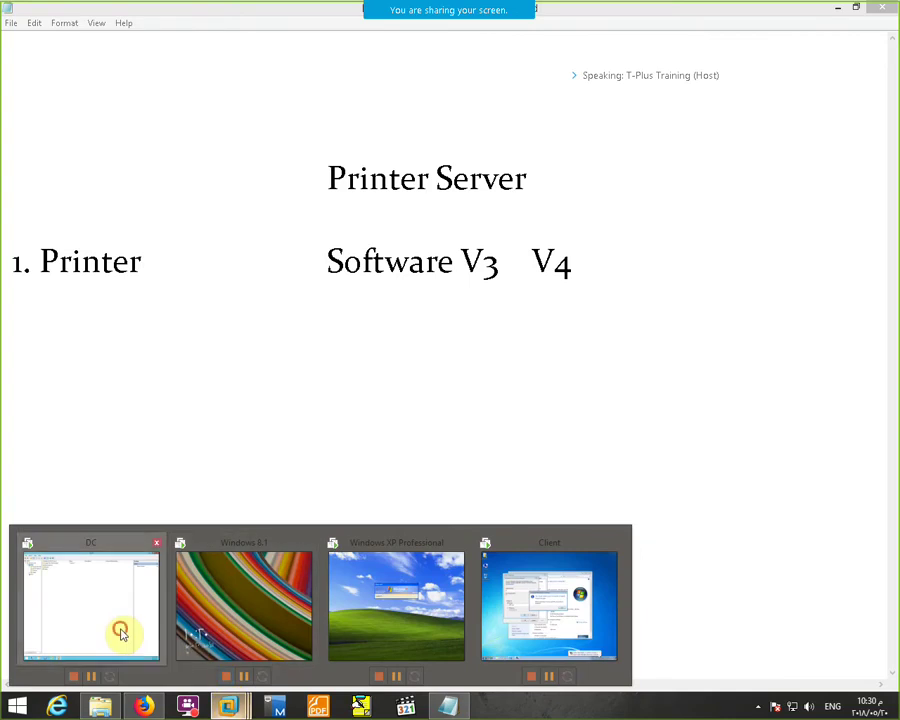
click(120, 632)
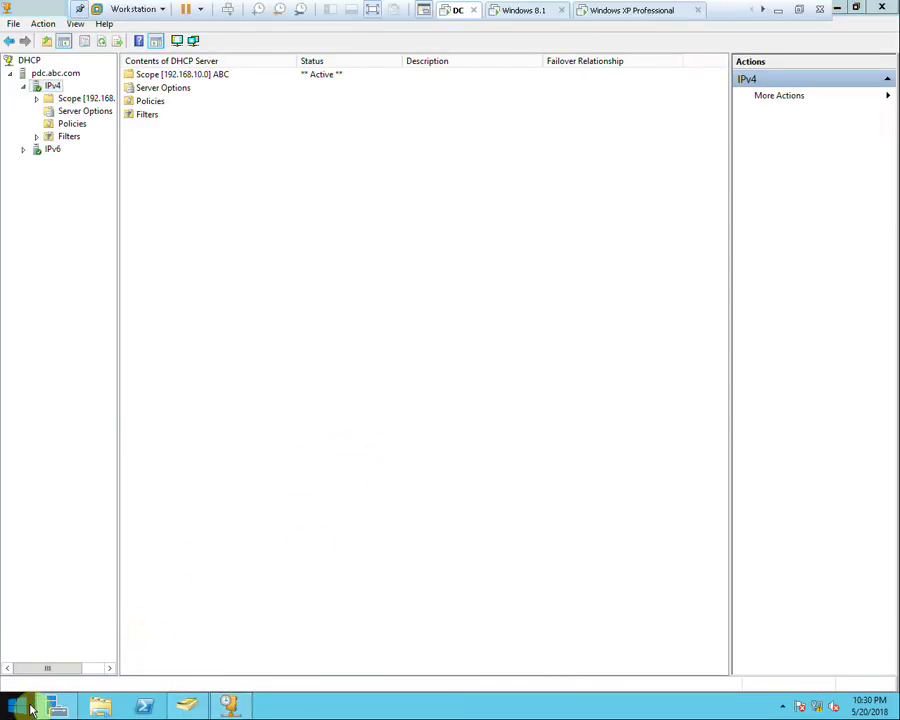
right_click(31, 708)
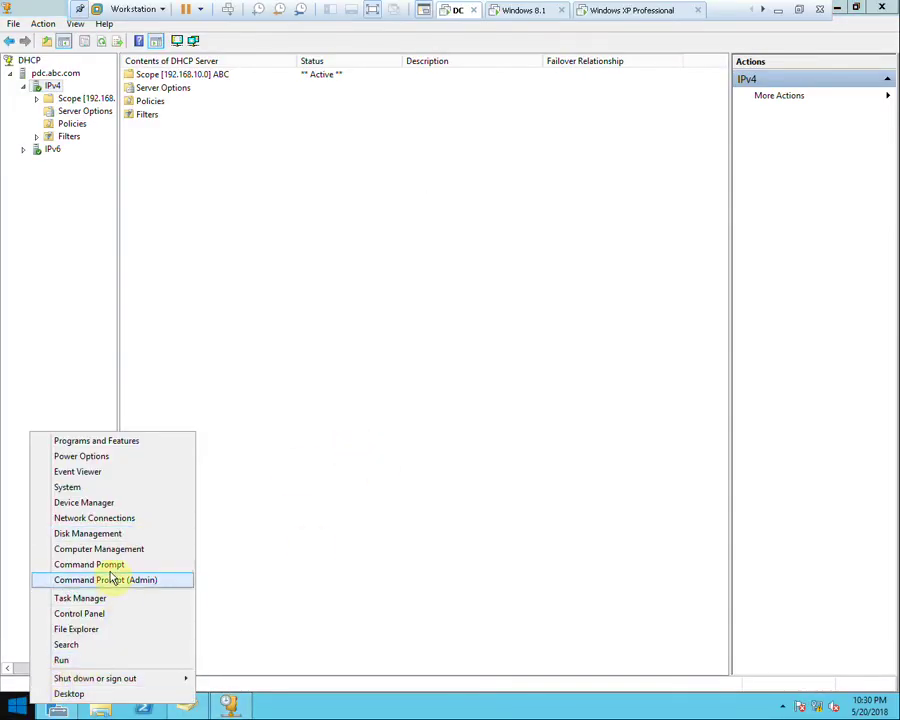
click(112, 613)
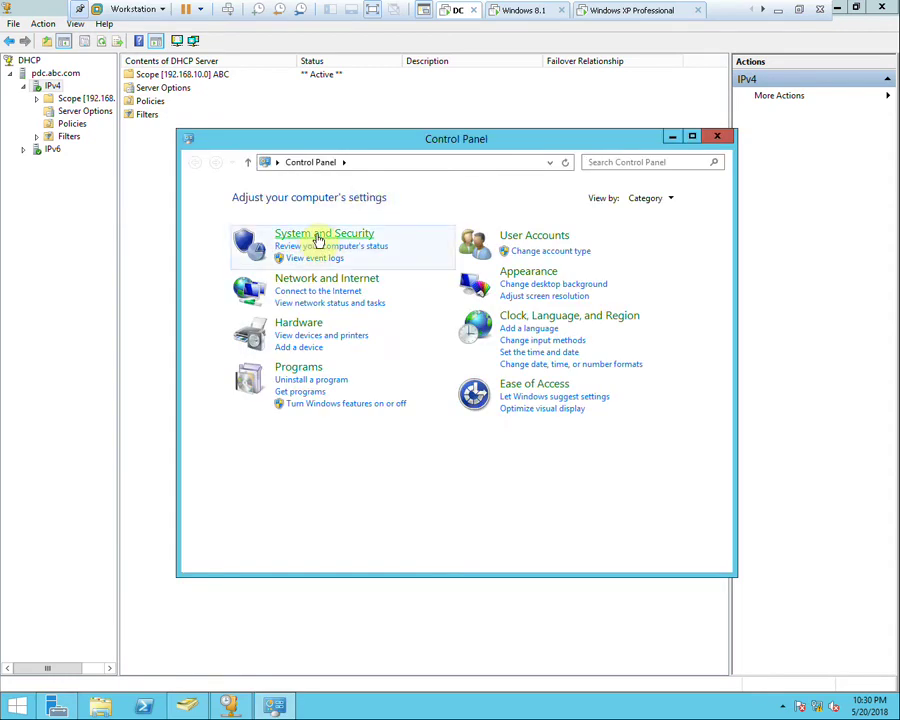
click(342, 237)
click(396, 366)
Set display turn-off to Never for the Balanced and High performance plans and save each.
click(654, 263)
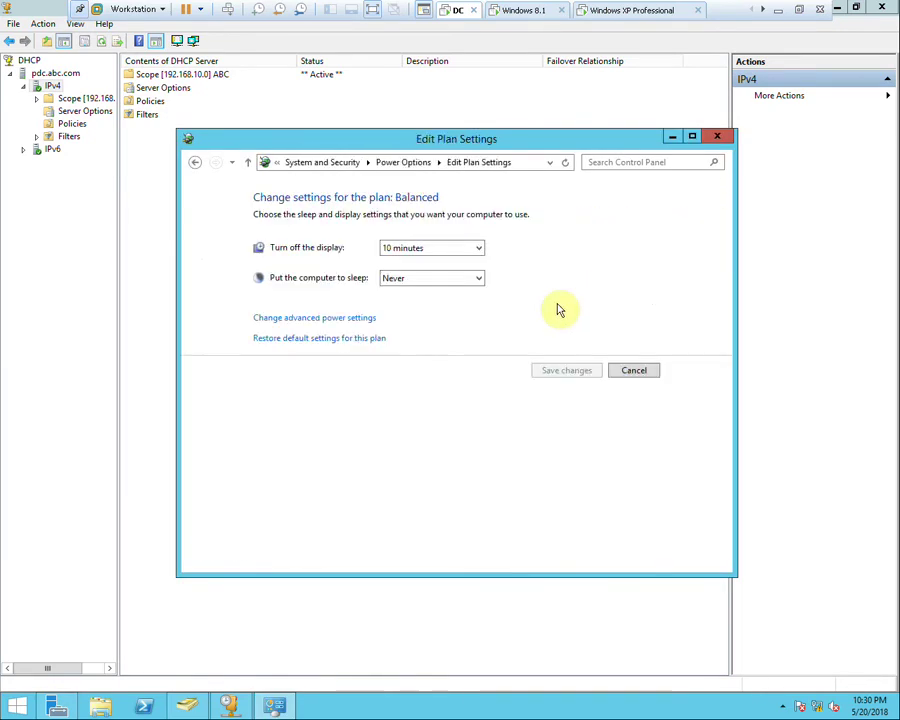
scroll(453, 247, down, 11)
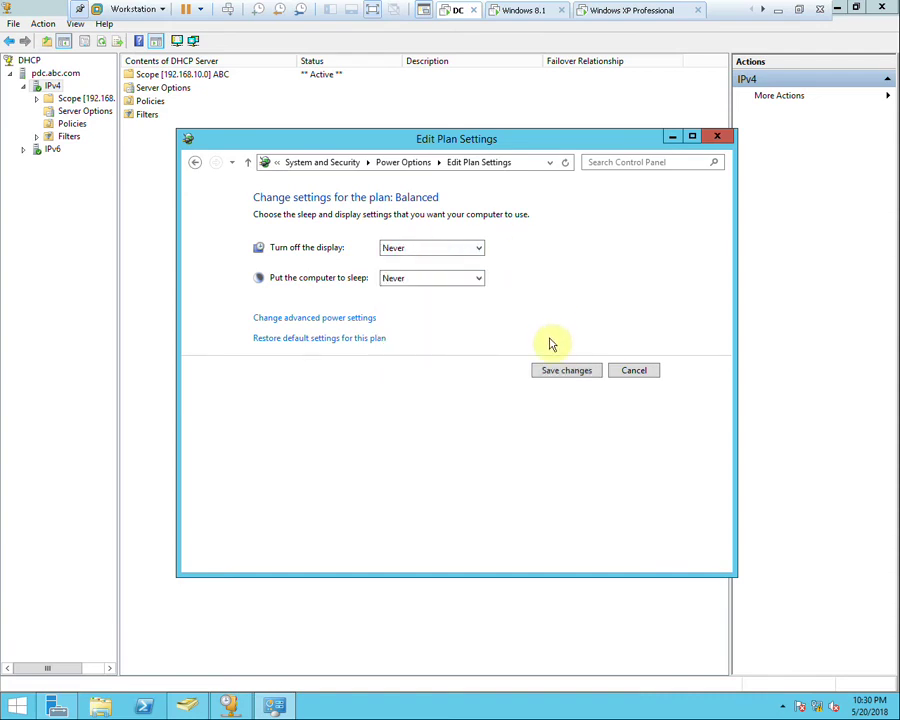
click(570, 370)
click(649, 302)
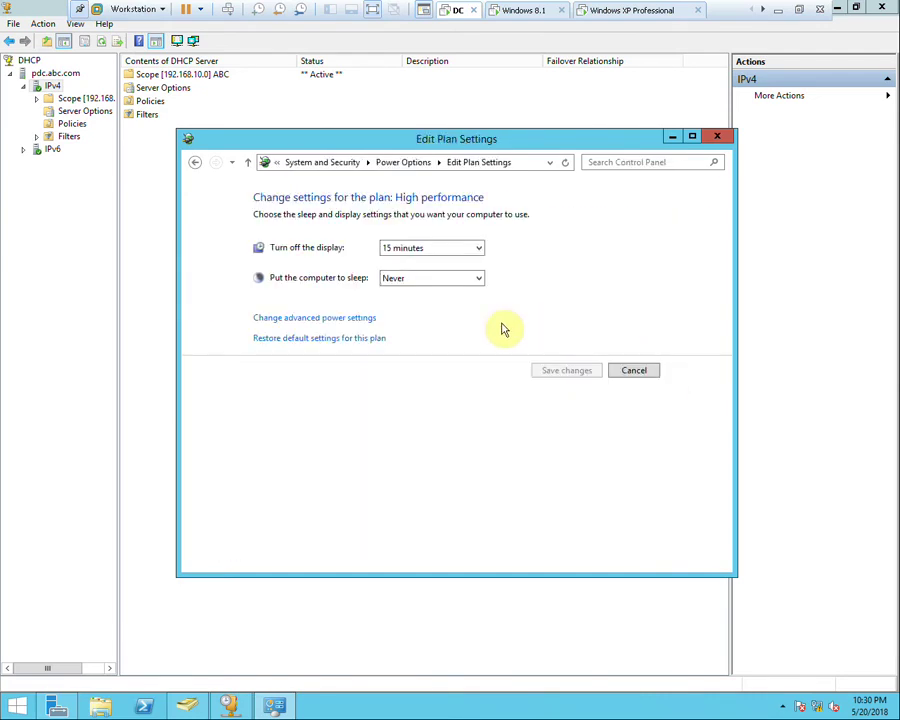
scroll(420, 259, down, 10)
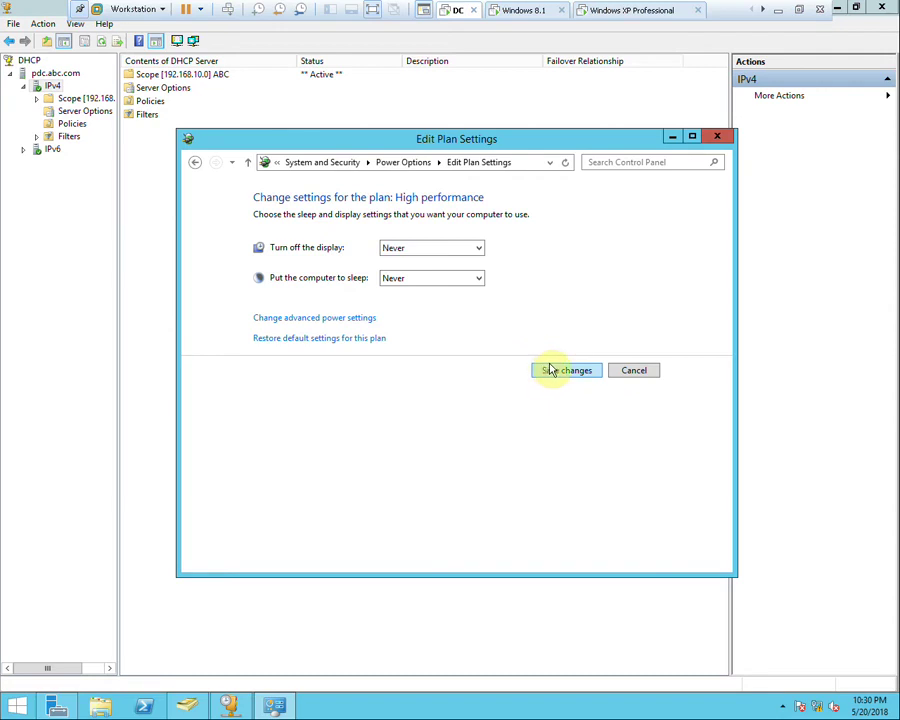
click(566, 370)
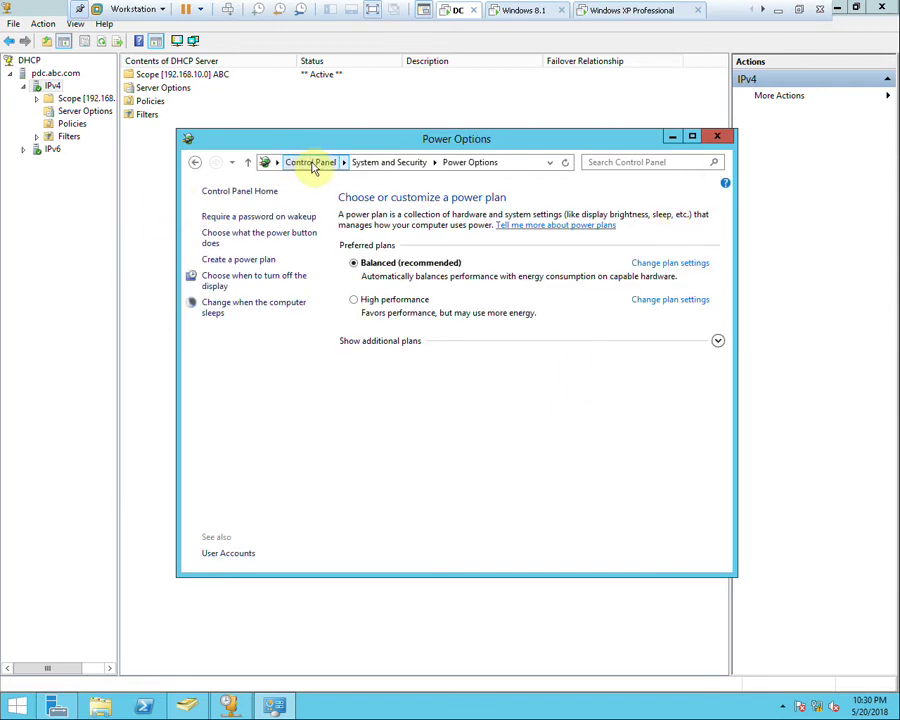
Open Devices and Printers from Control Panel's Hardware page, then start and cancel the Add Printer search.
click(305, 163)
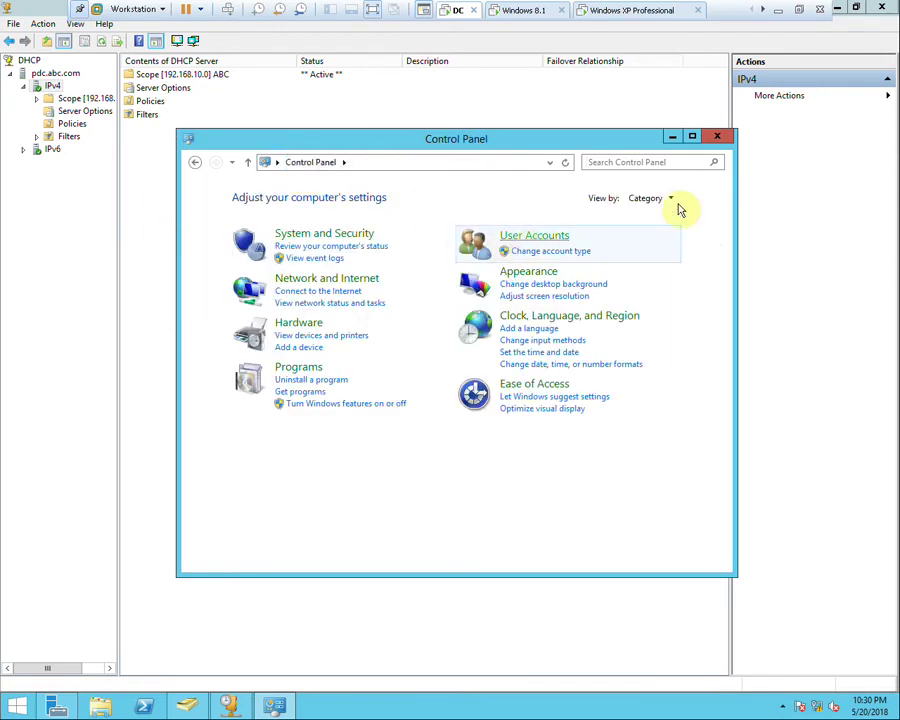
click(648, 199)
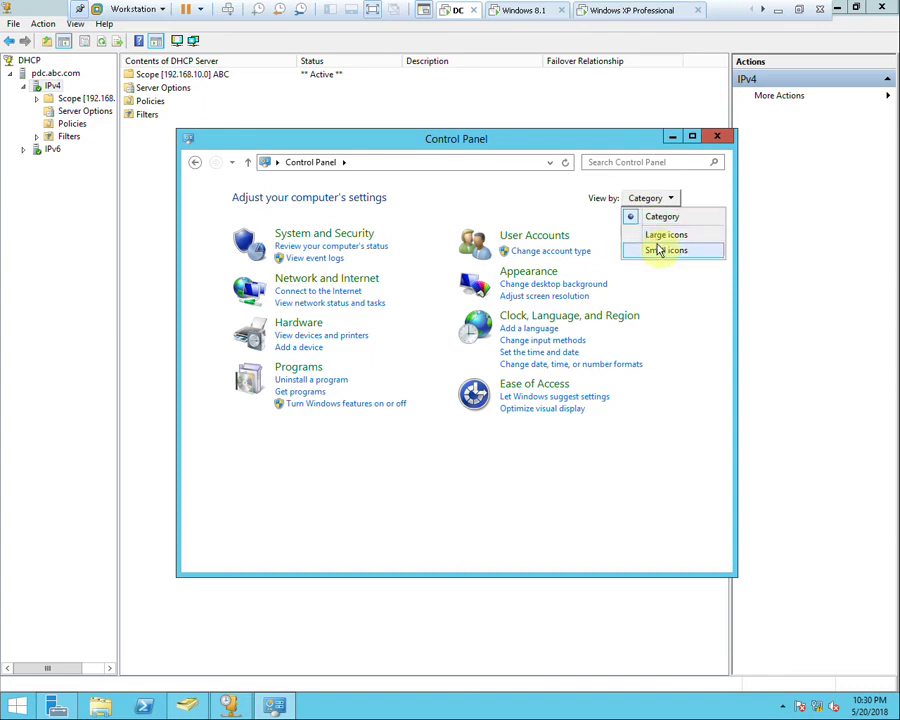
click(300, 324)
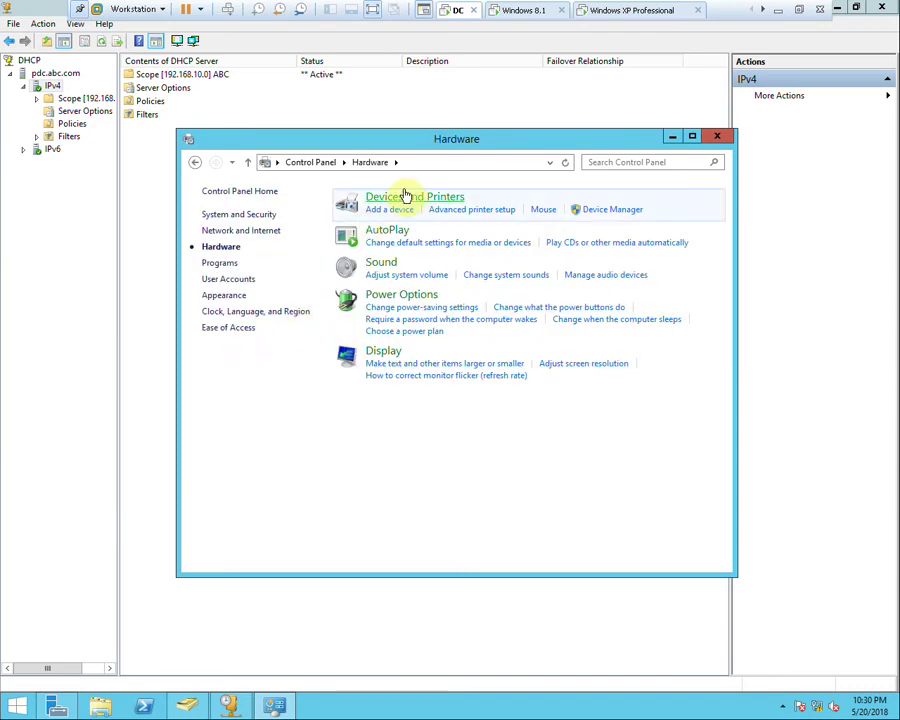
click(514, 233)
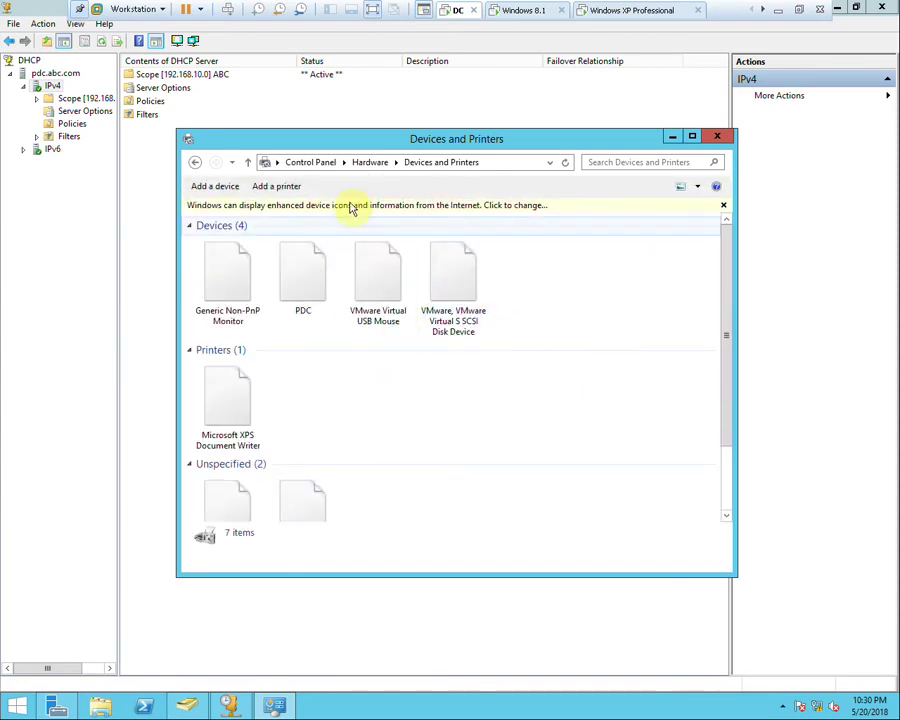
click(294, 187)
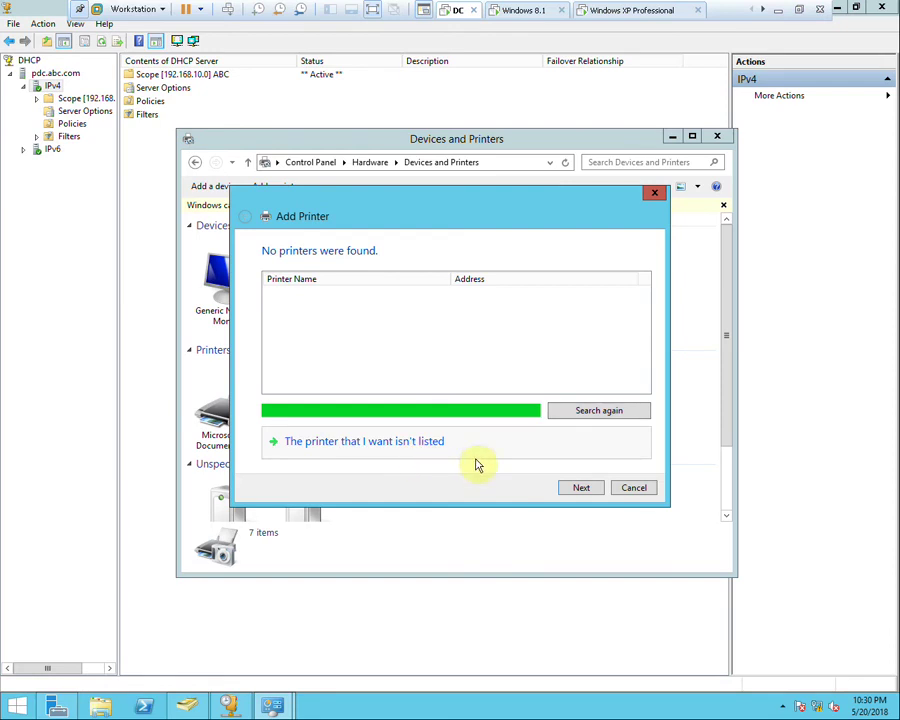
click(630, 487)
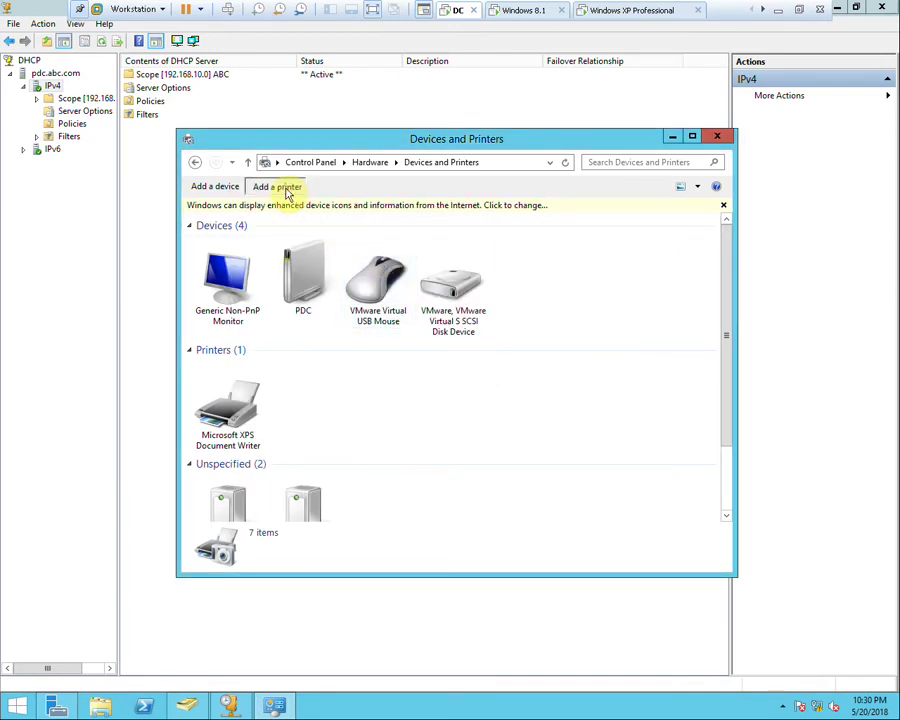
Restart Add Printer and choose to add an unlisted printer with manual settings.
click(282, 187)
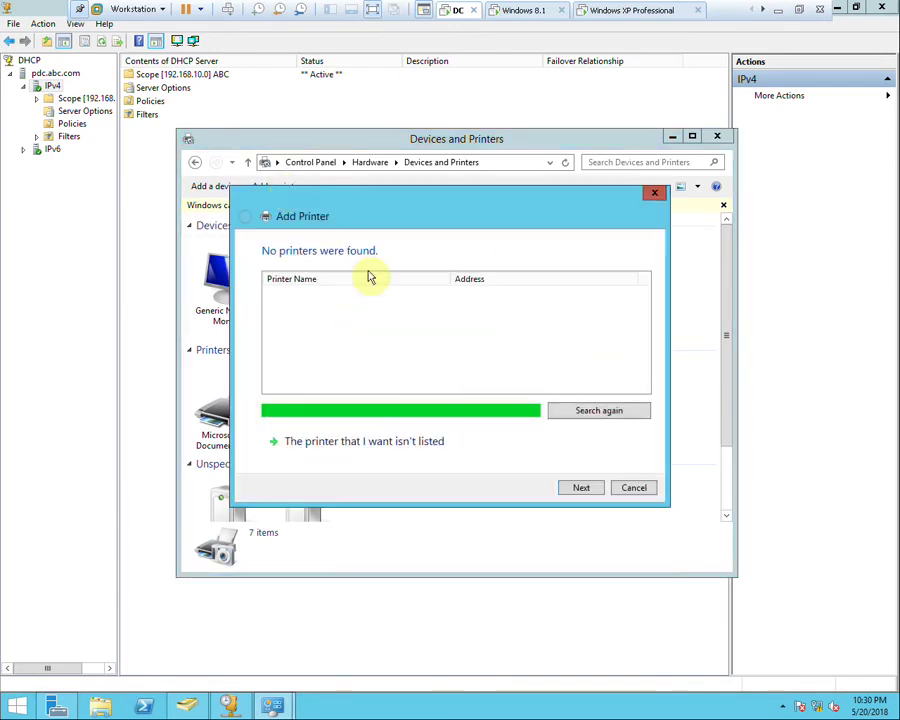
click(338, 452)
click(311, 406)
click(582, 489)
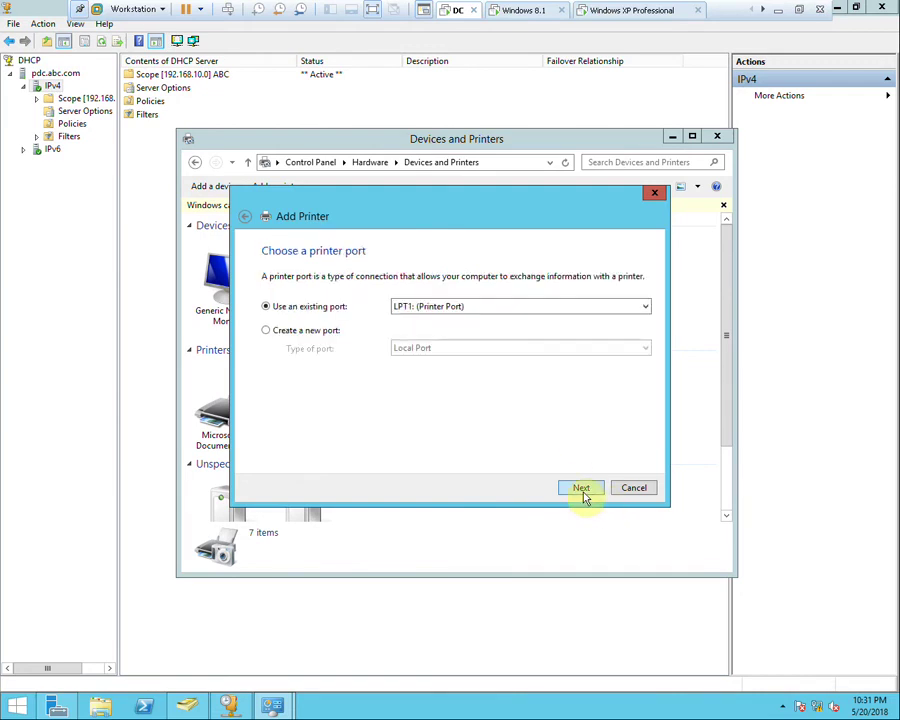
Choose to create a new port of type Standard TCP/IP Port and continue.
click(476, 309)
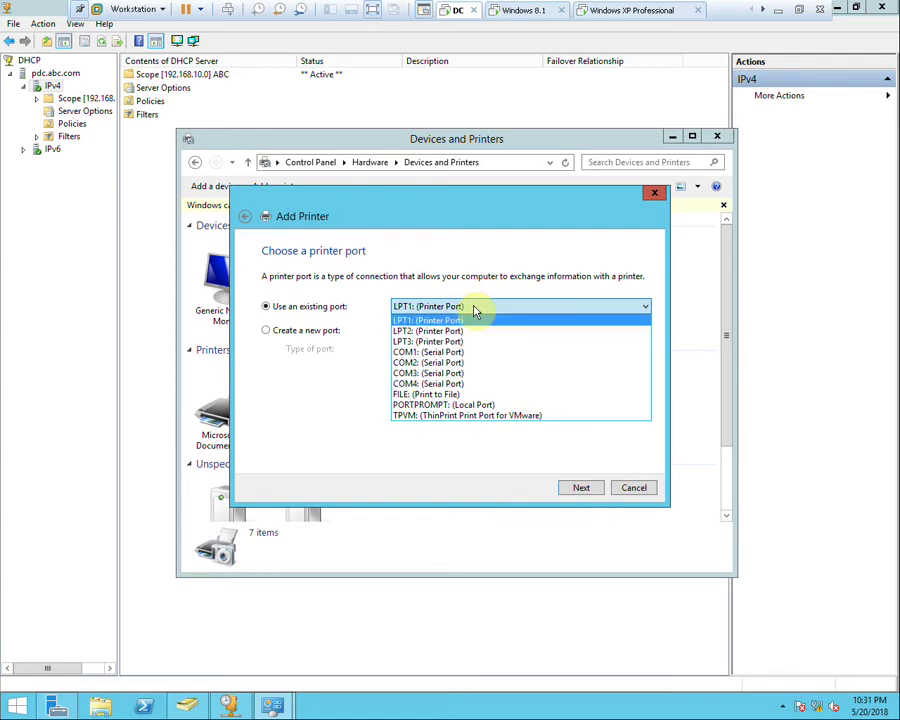
click(476, 316)
click(291, 334)
click(447, 350)
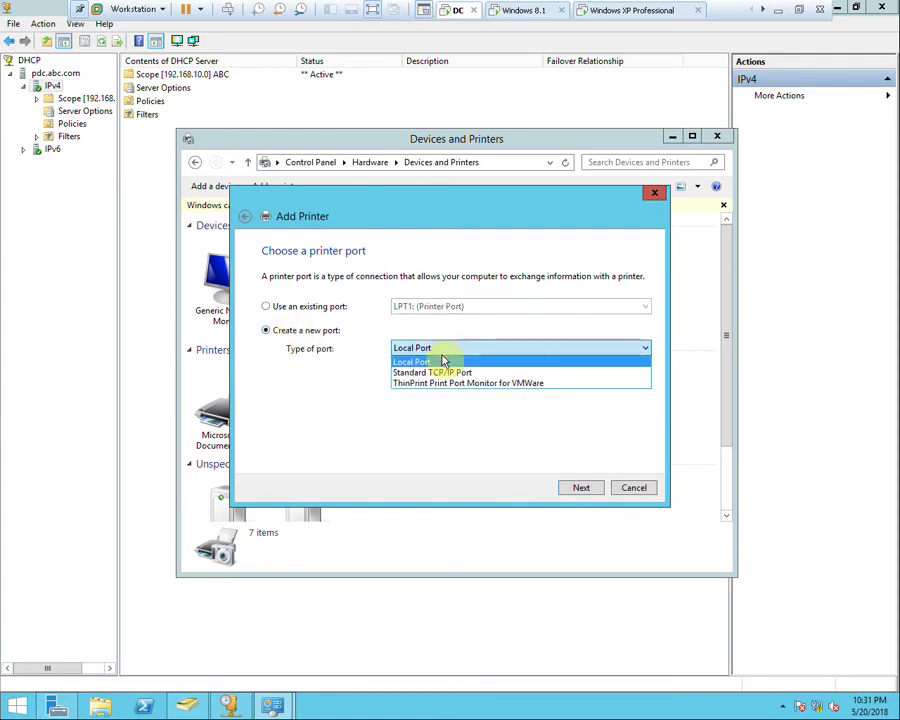
click(453, 373)
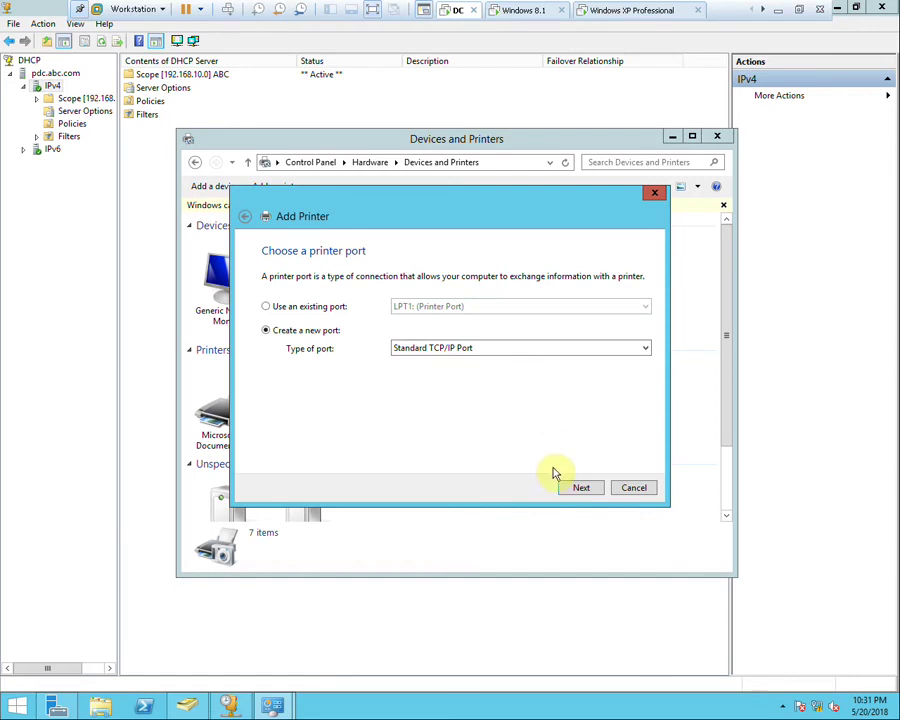
click(576, 489)
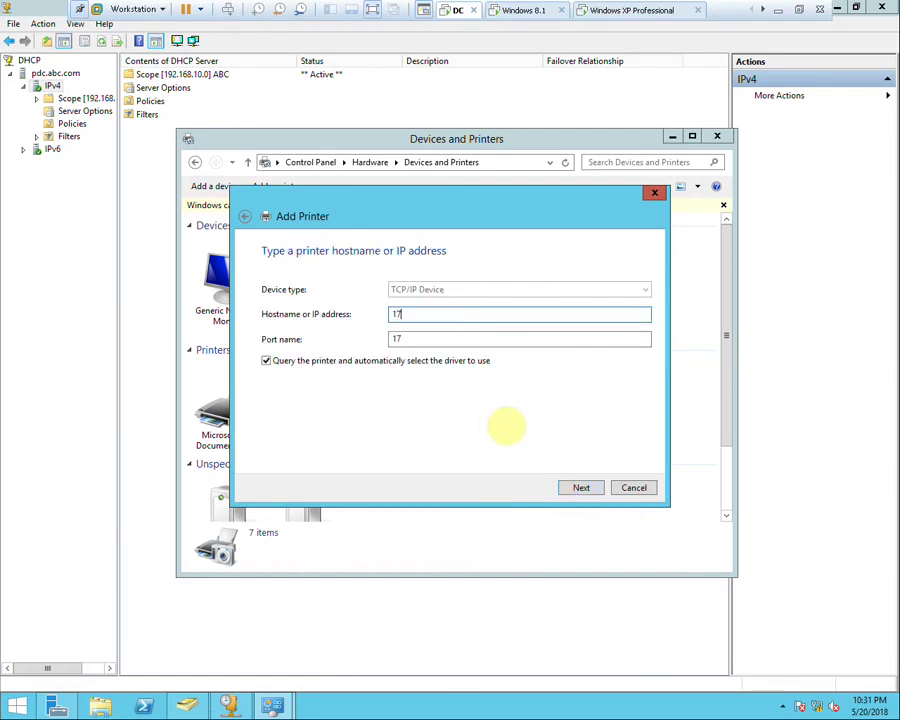
Enter printer address 192.168.10.10 and accept the Generic Network Card device type.
text(192.168.10)
text(.10)
click(580, 487)
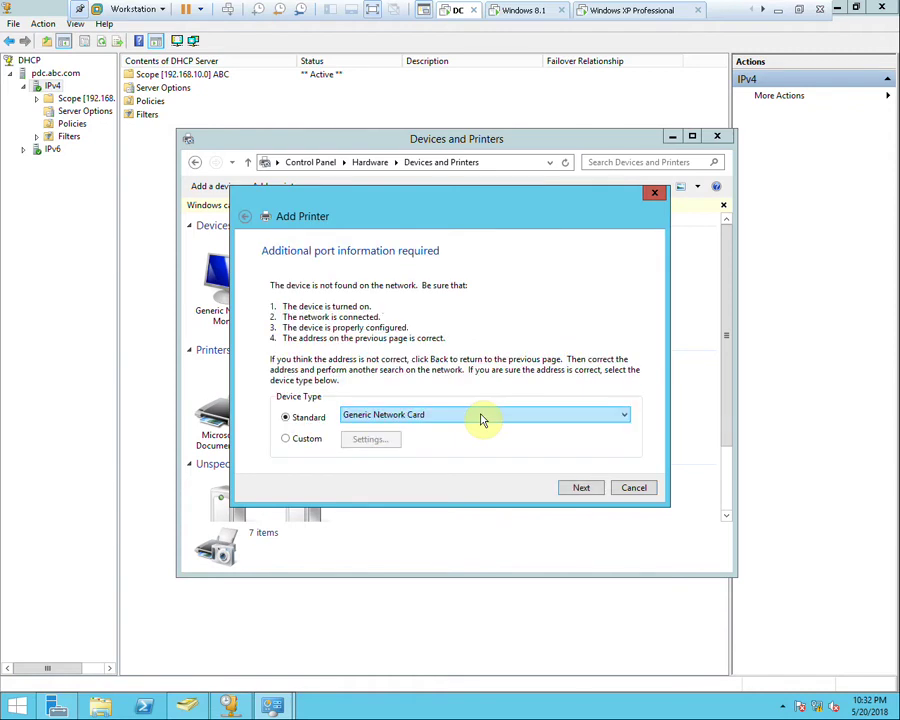
click(579, 487)
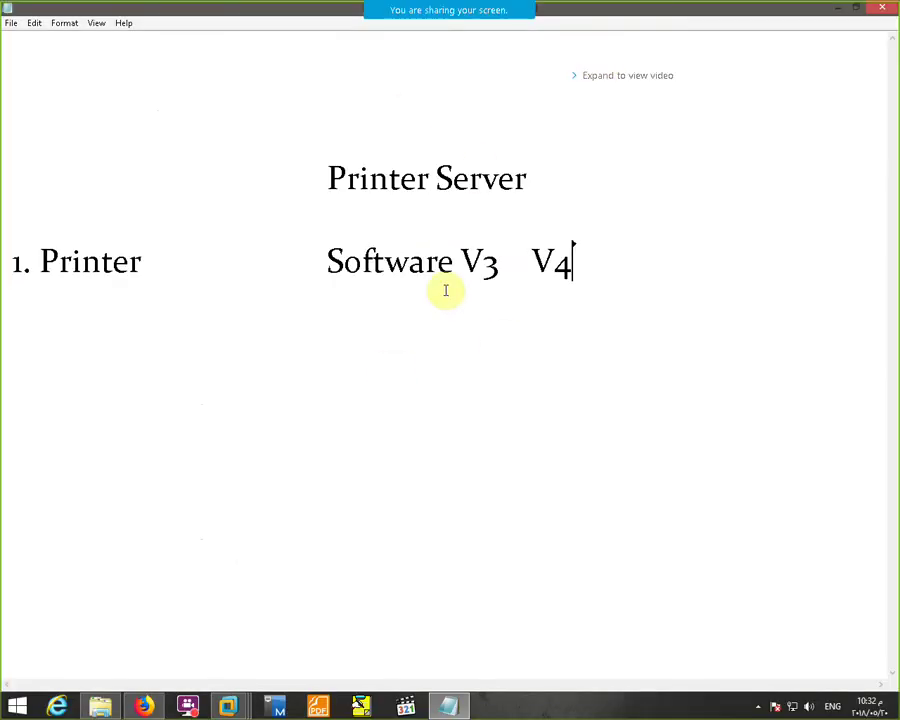
click(778, 10)
key(Return)
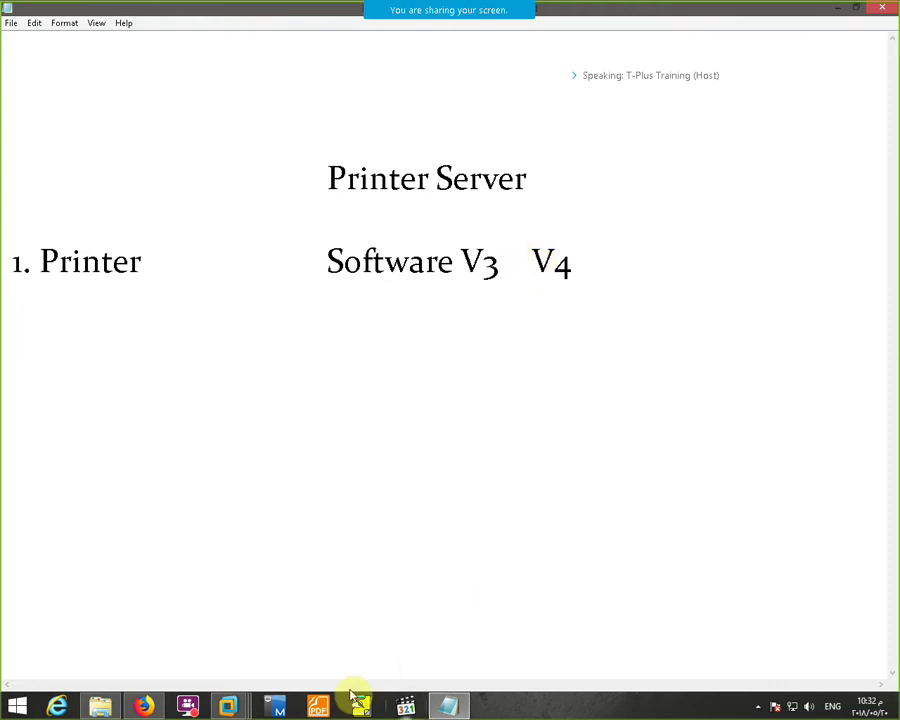
Minimize the DC virtual machine to reveal the Printer Server notes.
mouse_move(230, 700)
click(82, 622)
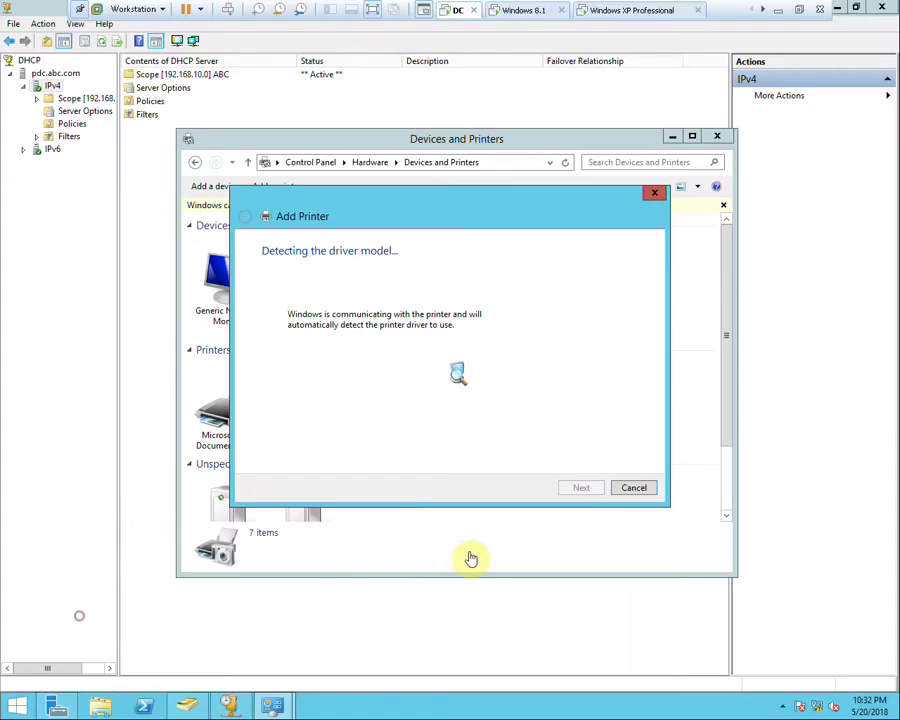
click(786, 8)
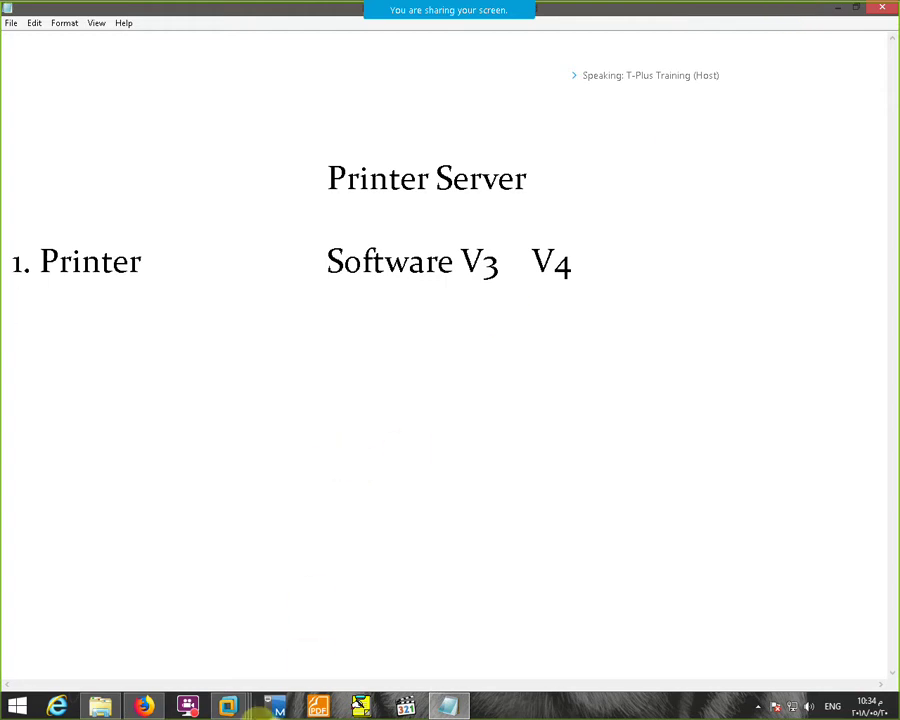
Return to the DC machine's driver step and view Brother Color Type3 Class and Canon Inkjet 0278 drivers.
click(230, 708)
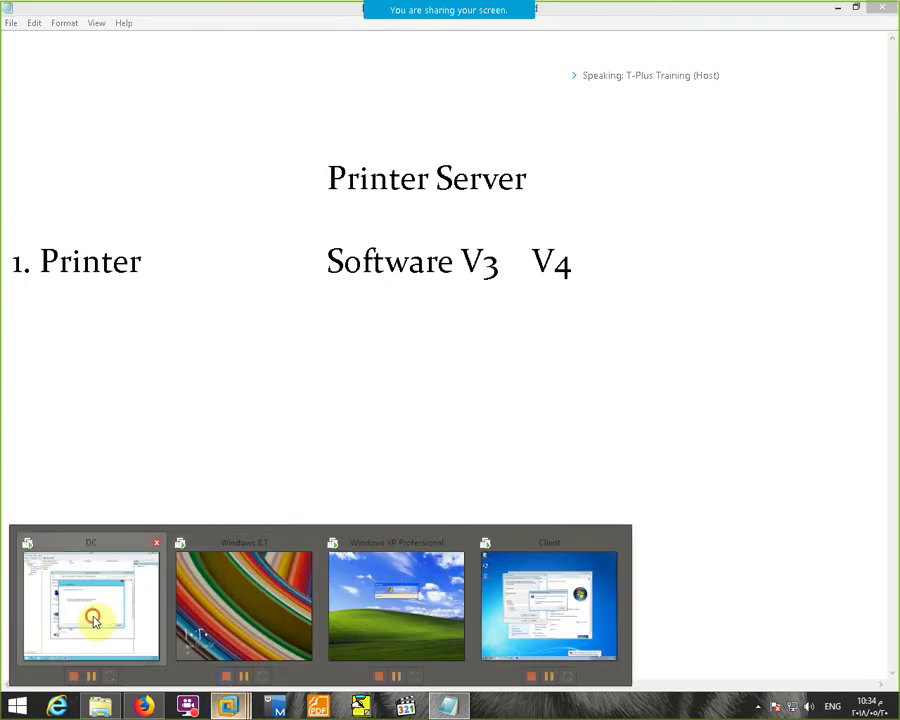
click(94, 618)
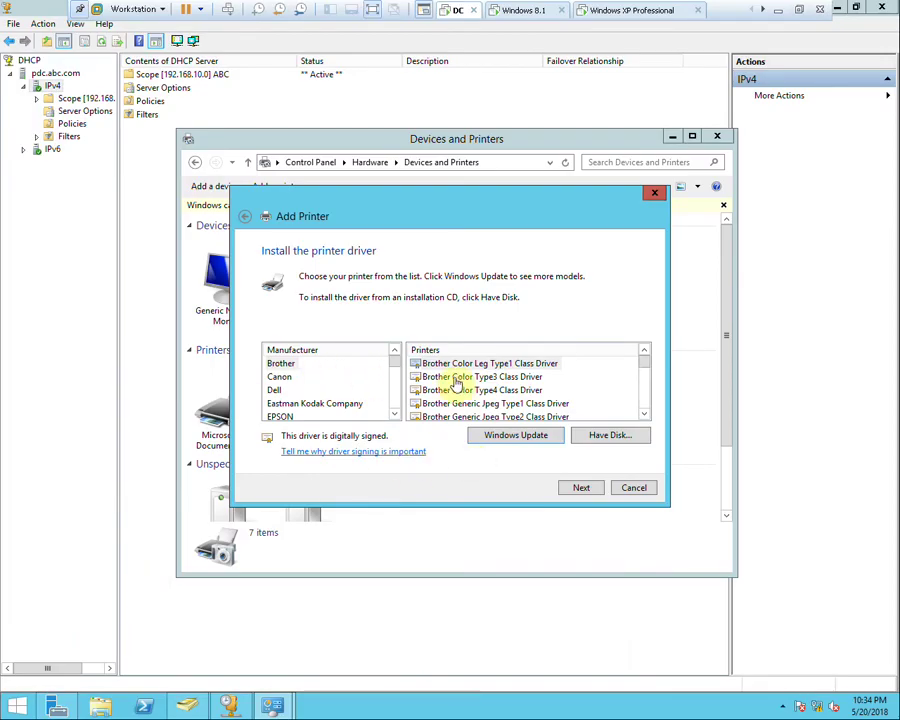
click(506, 379)
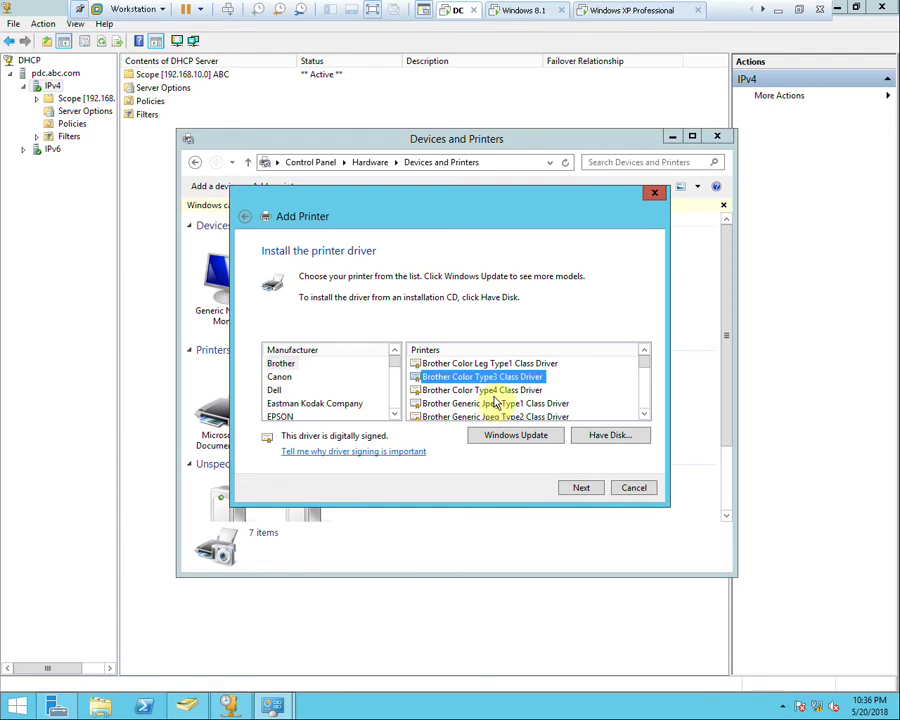
scroll(490, 398, down, 3)
click(280, 377)
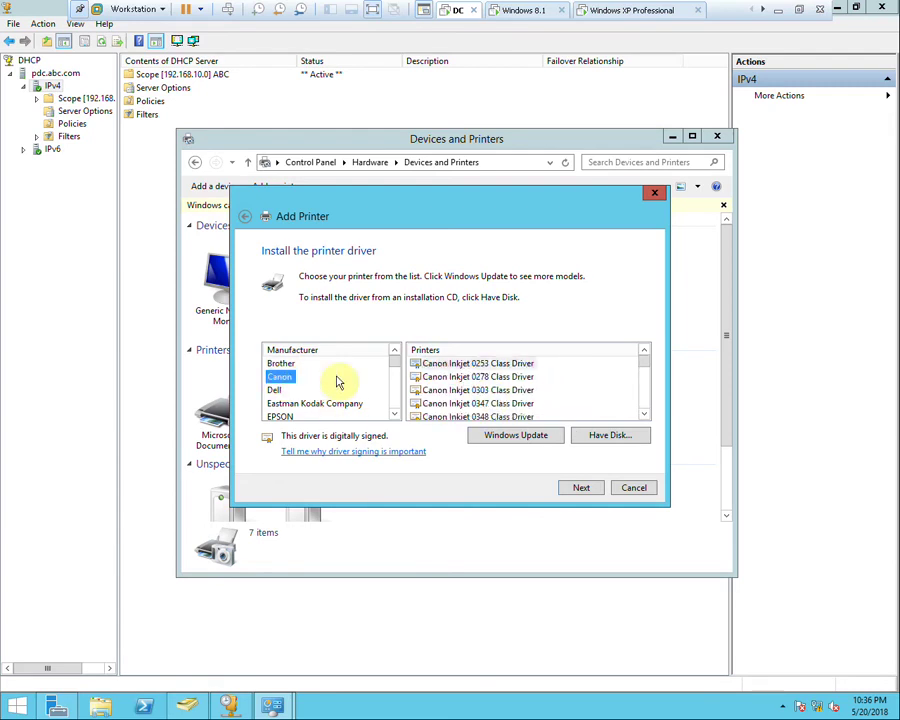
click(458, 377)
Browse the Dell, Generic, RICOH and TOSHIBA driver lists in the Manufacturer column.
scroll(512, 380, down, 1)
scroll(516, 385, down, 9)
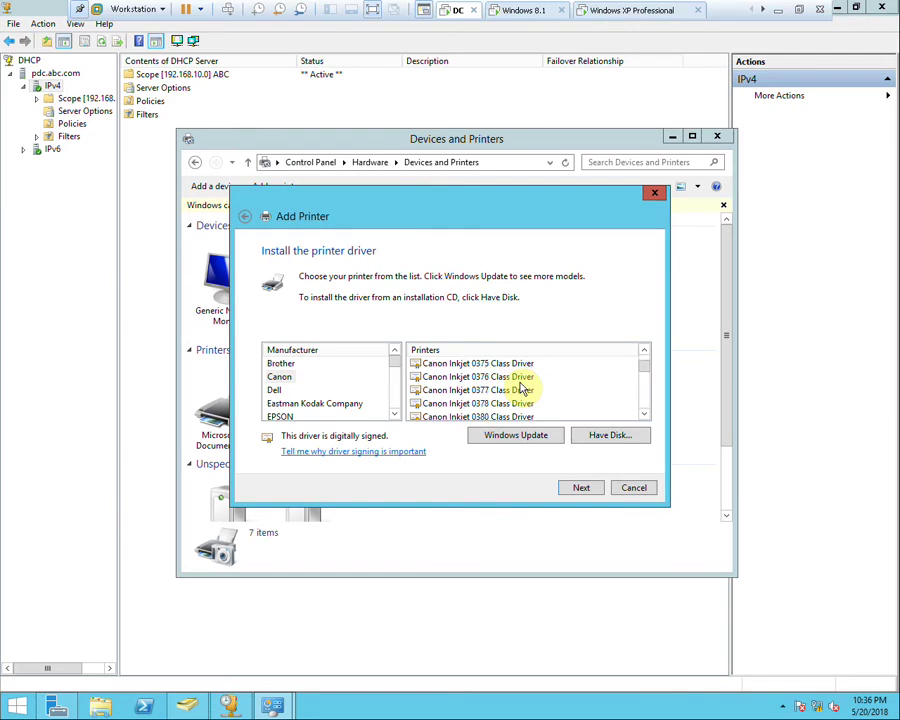
click(350, 392)
scroll(350, 394, down, 1)
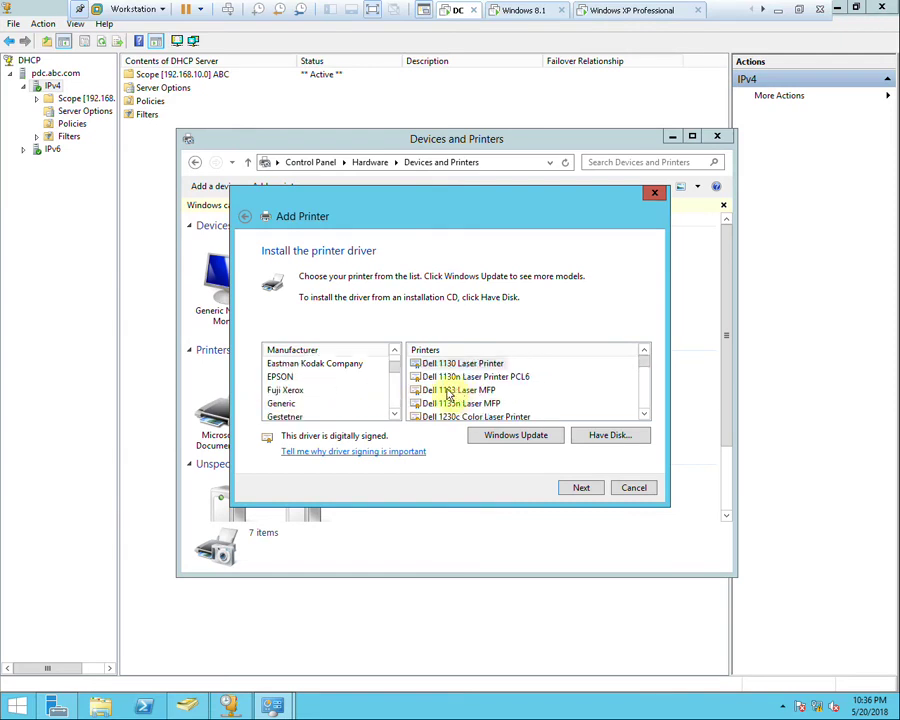
click(290, 402)
scroll(292, 402, down, 3)
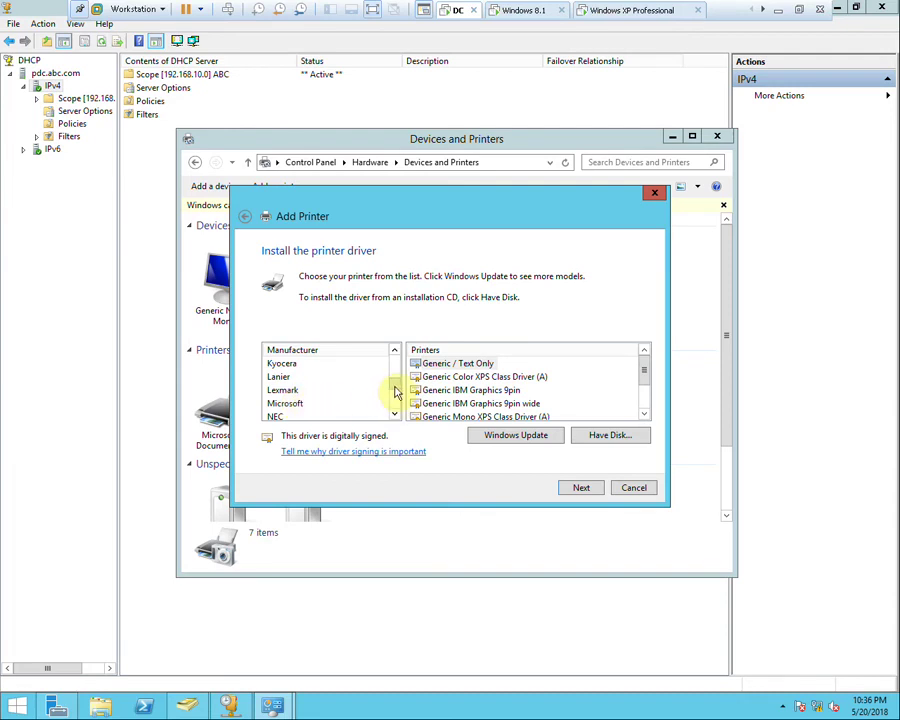
drag(396, 391, 397, 403)
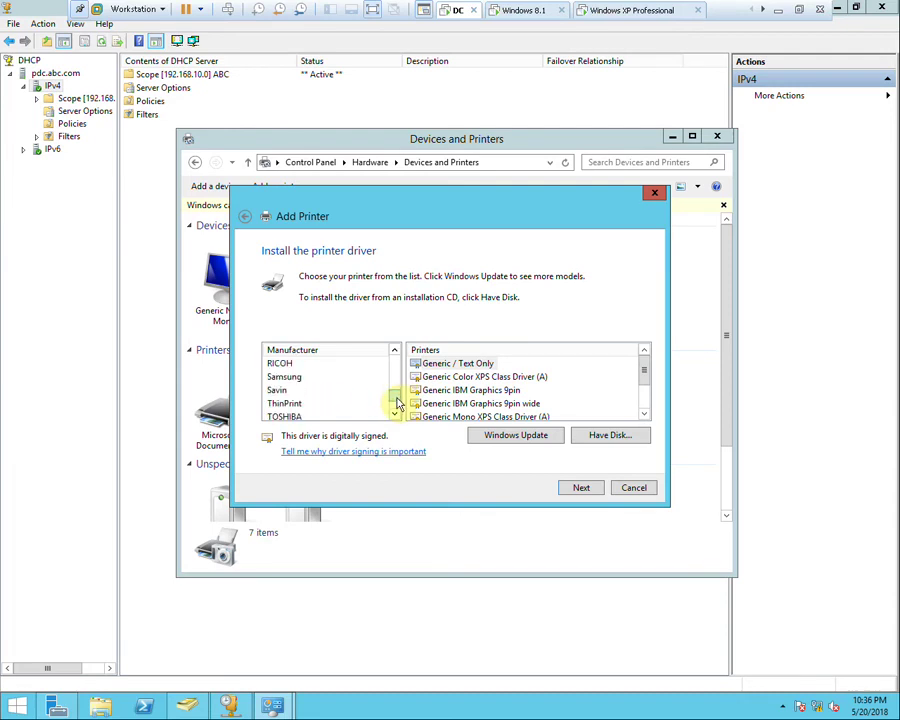
click(281, 365)
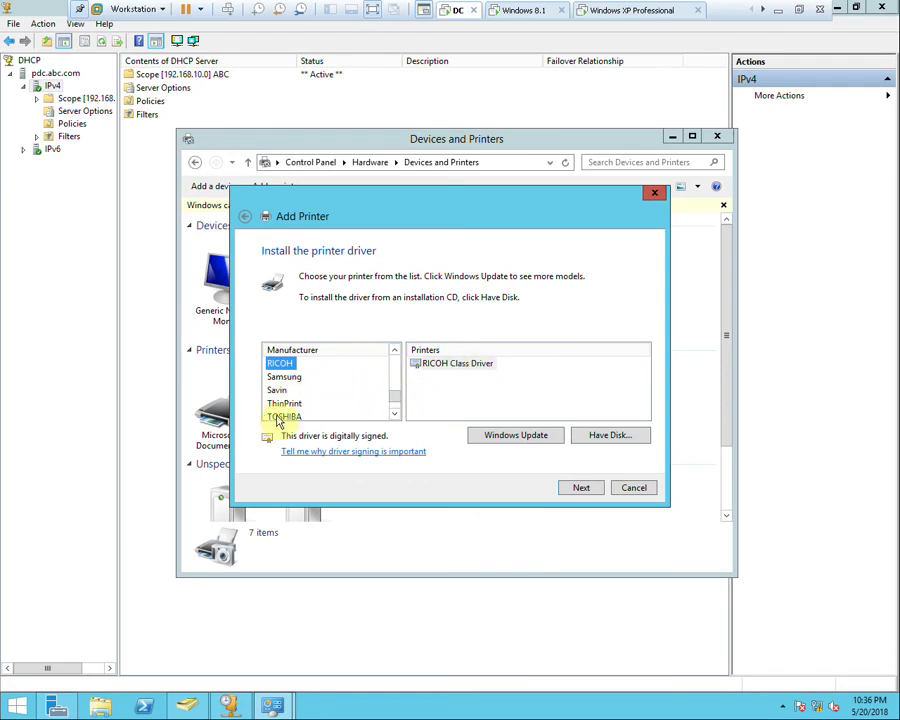
click(315, 414)
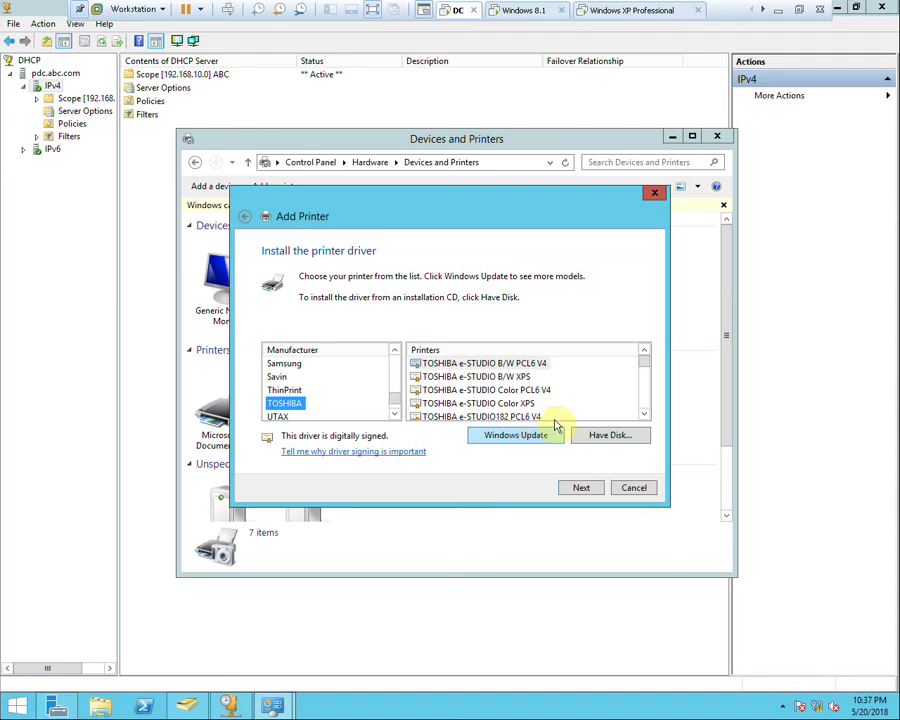
Open Install From Disk copying from A:\, browse for a driver file, then cancel the browser.
click(626, 440)
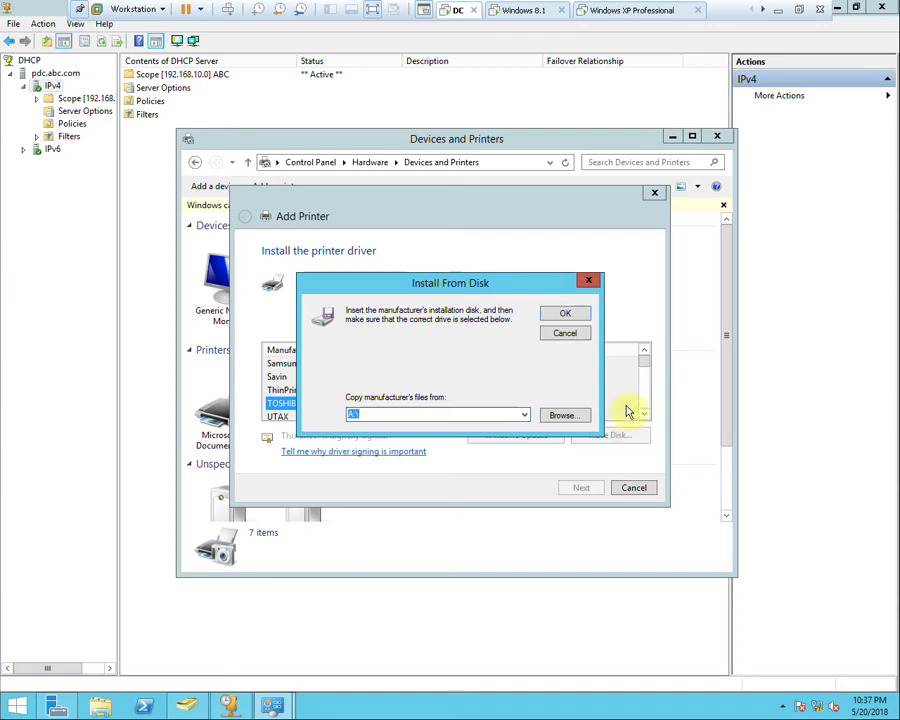
click(563, 415)
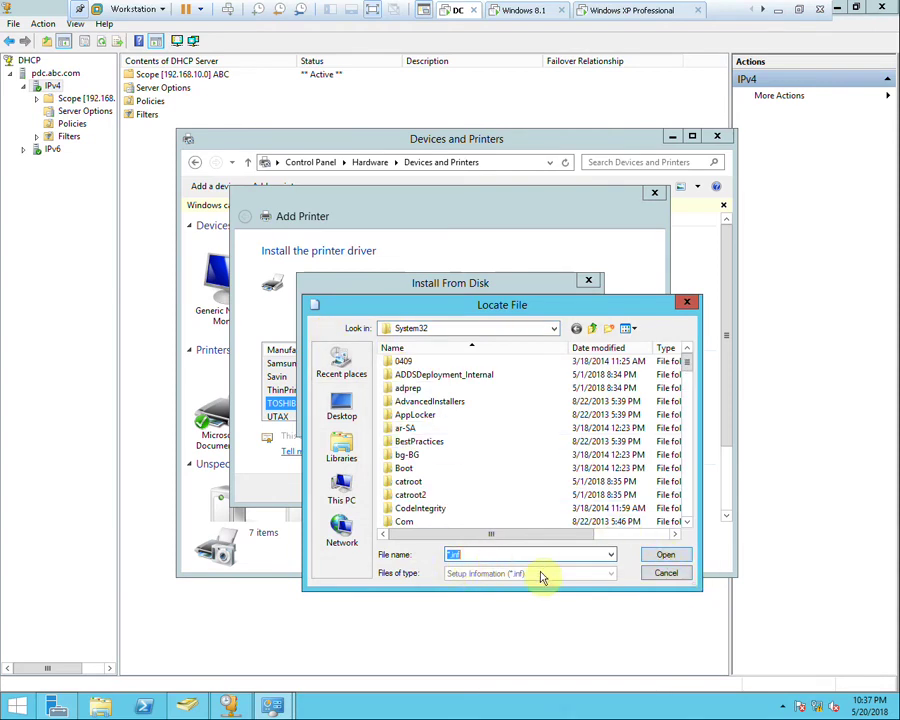
click(666, 575)
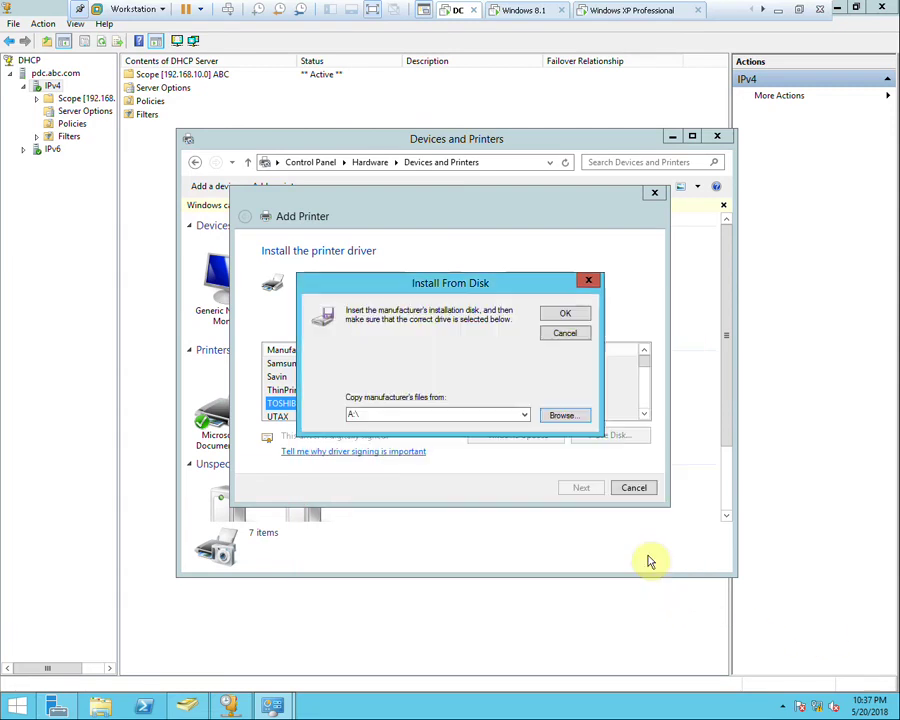
click(770, 15)
Add '2. Print Device' paired with 'Hardware', then start a tab-indented new line.
text(2. )
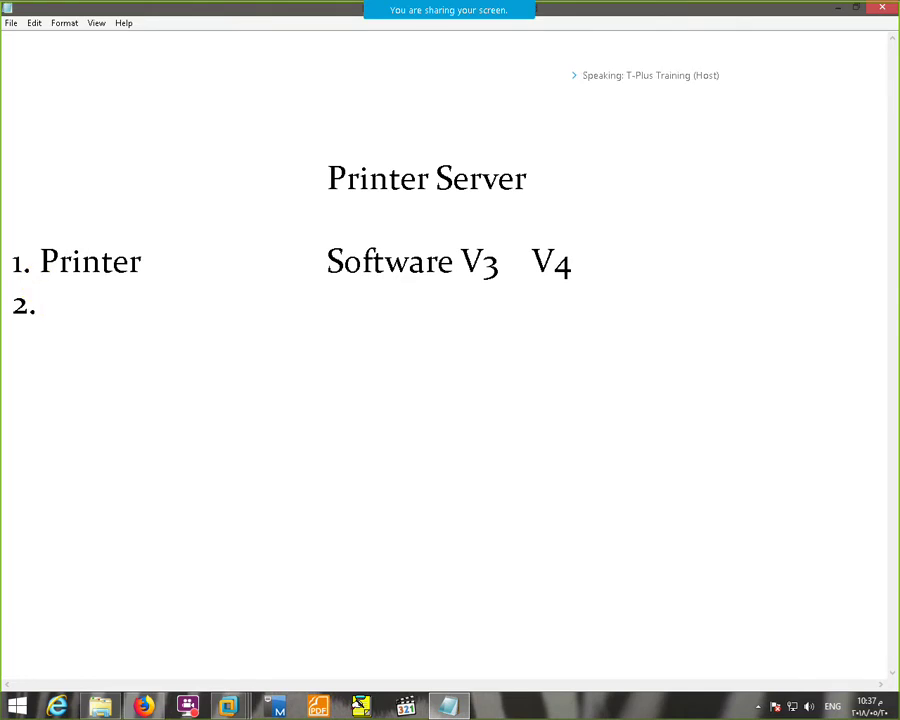
text(Print )
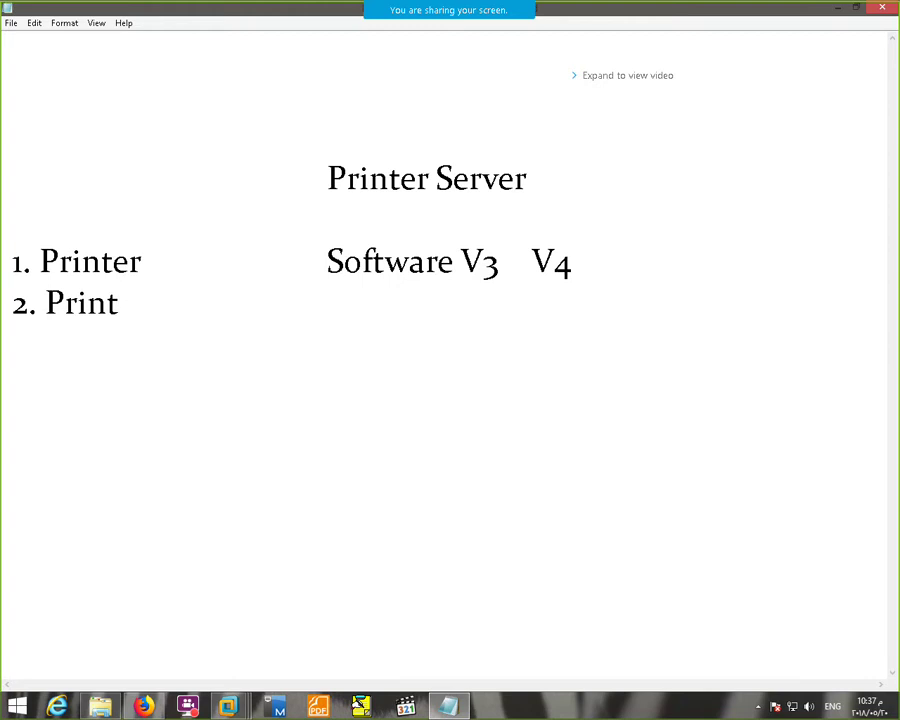
text(Device)
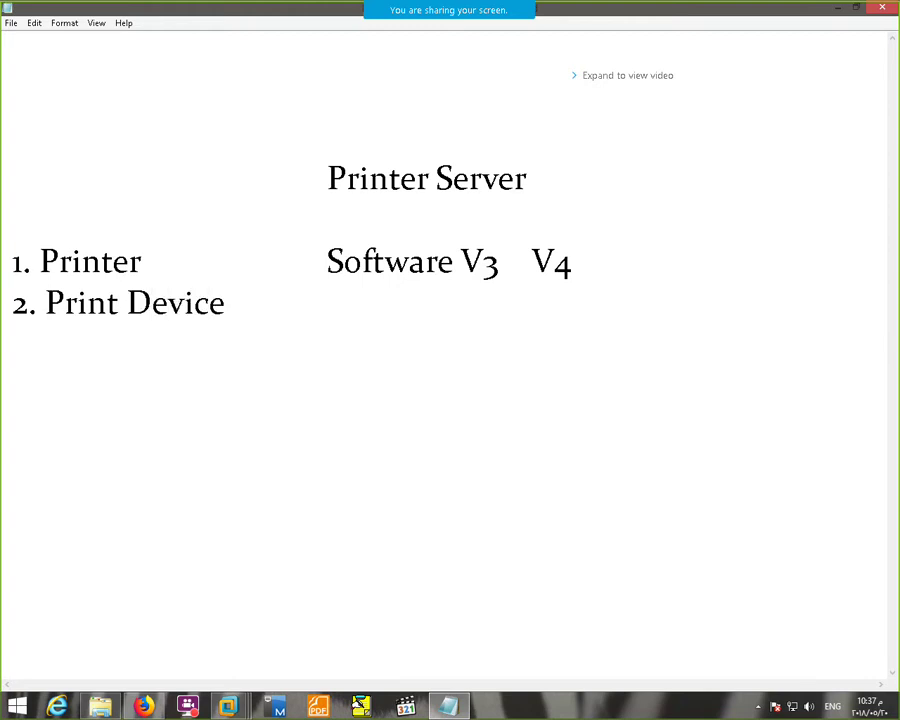
key(Tab)
text(Hard)
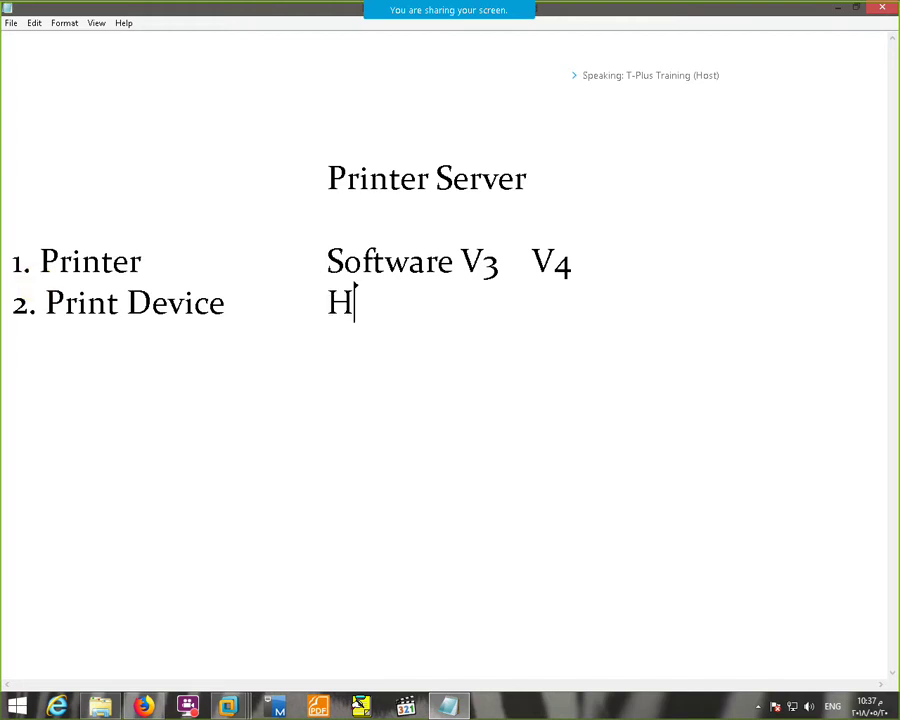
text(ware)
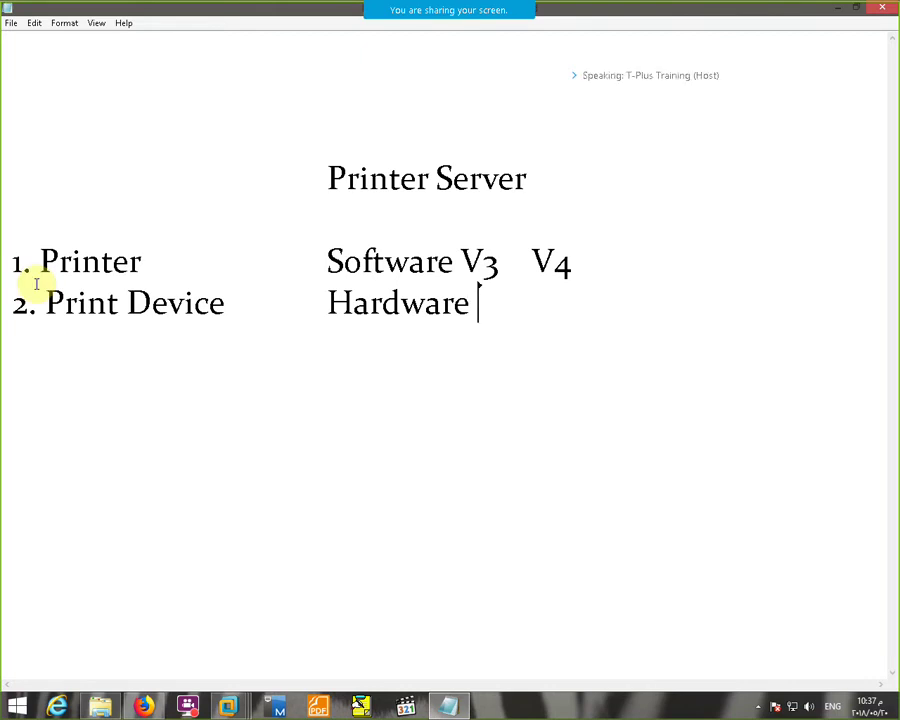
key(Return)
key(Tab)
key(Tab)
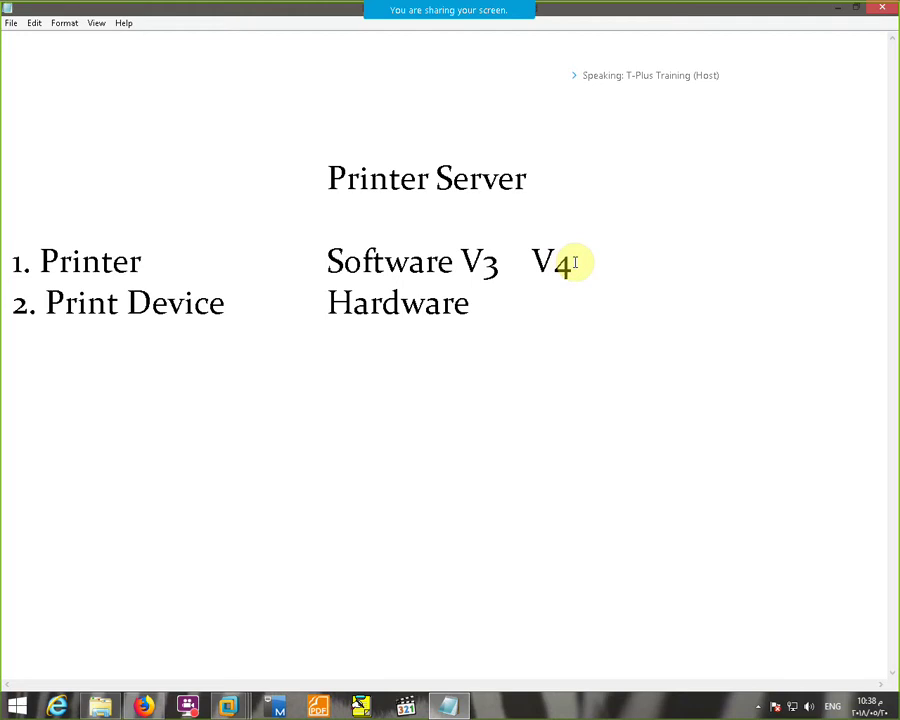
Type 'Software' on a new indented line below Hardware, correcting a typo.
key(Return)
text(S)
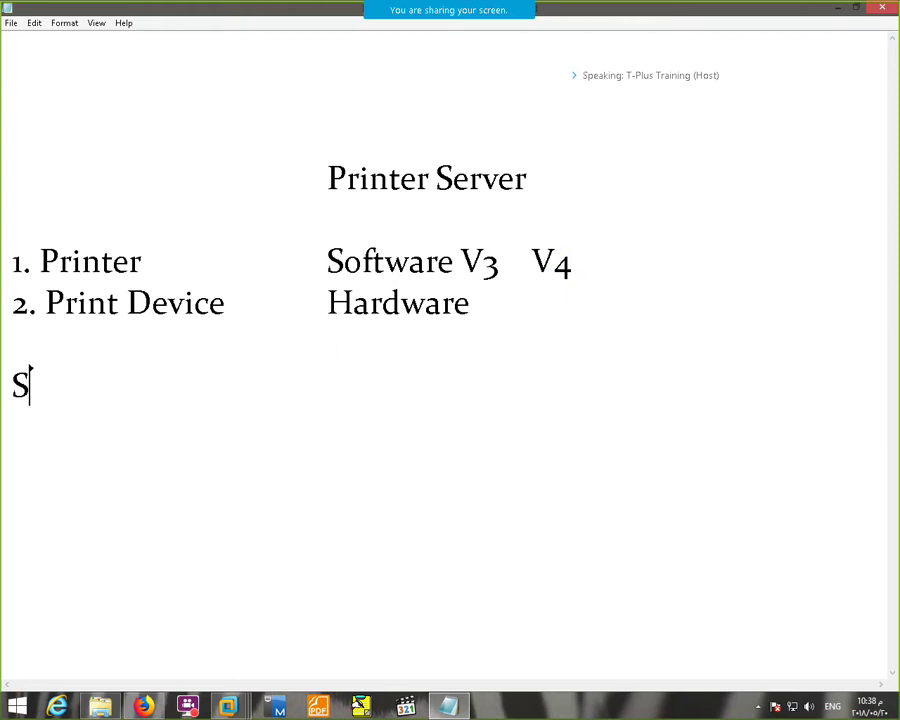
text(oftrw)
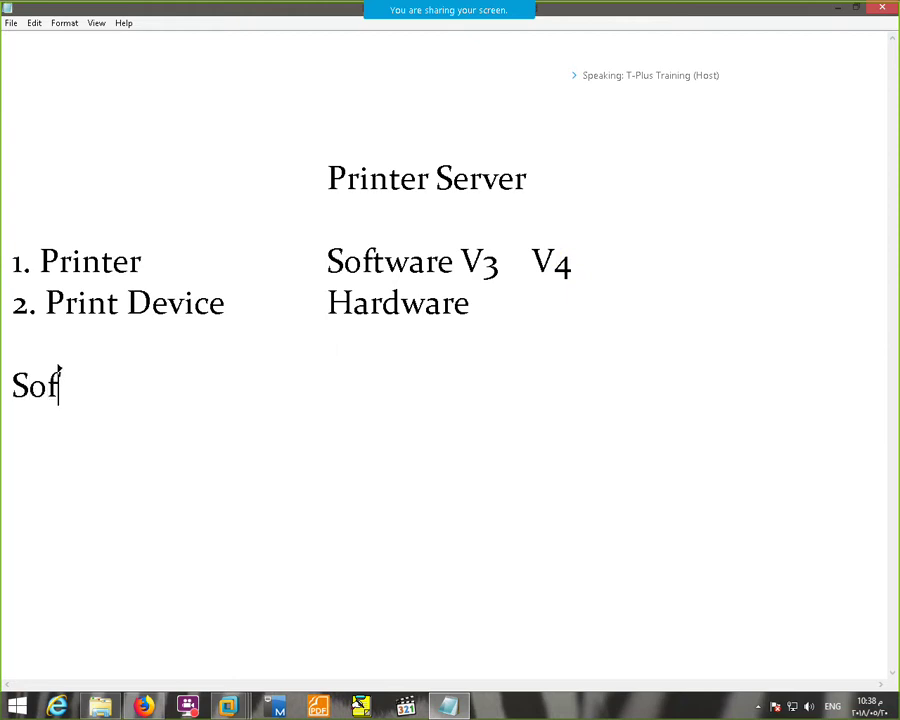
key(BackSpace)
key(BackSpace)
key(BackSpace)
key(BackSpace)
key(BackSpace)
key(BackSpace)
key(Tab)
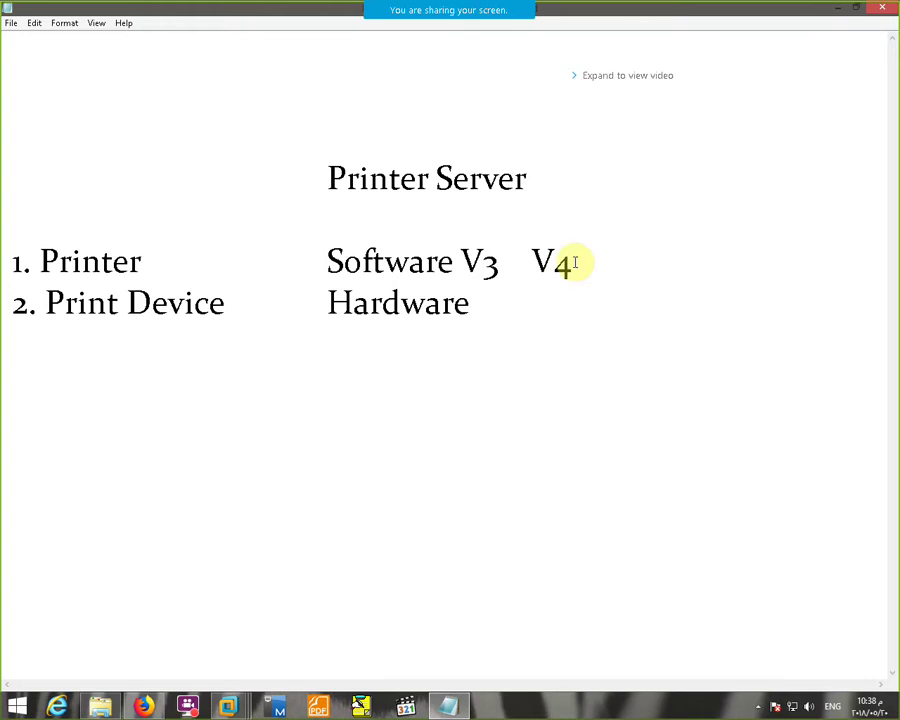
text(Soft)
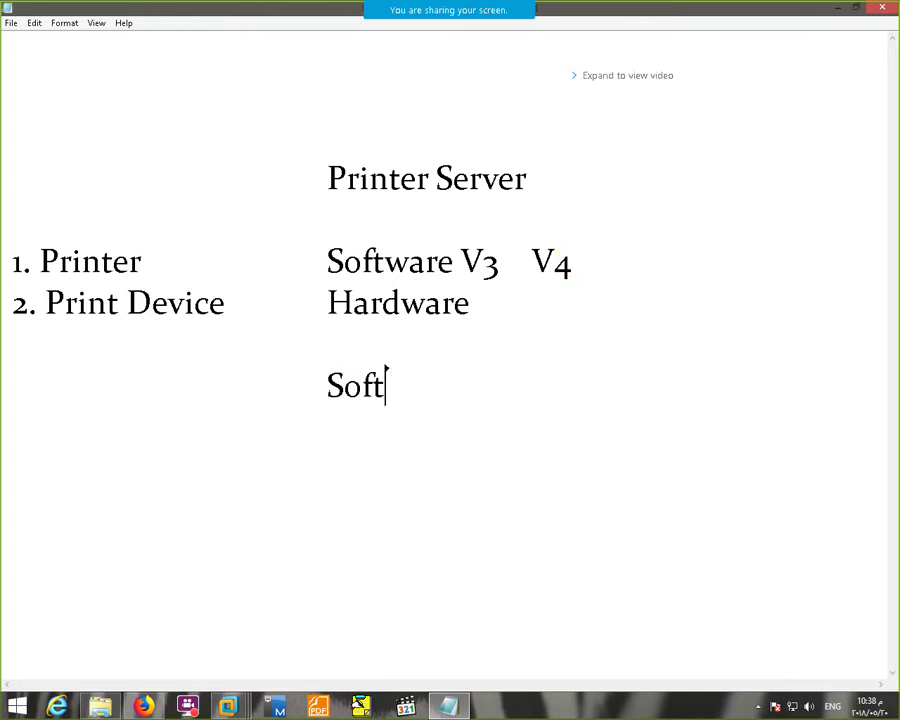
text(ware)
key(Return)
Add an indented 'Vendor' and 'OS Version' line, then 'HP' on the line below.
key(Tab)
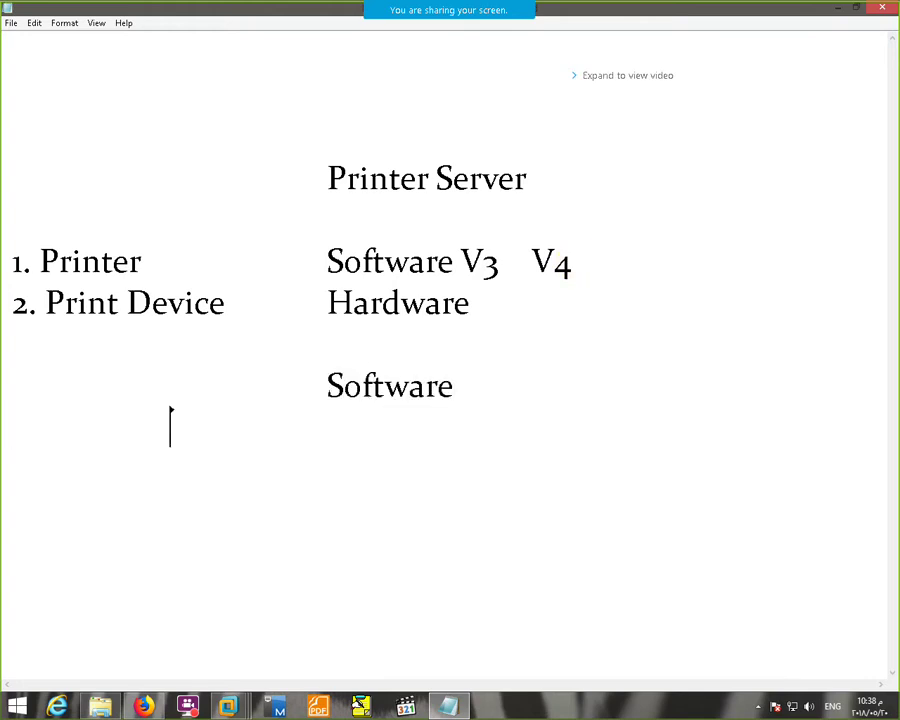
text(Vendor)
key(Tab)
key(Tab)
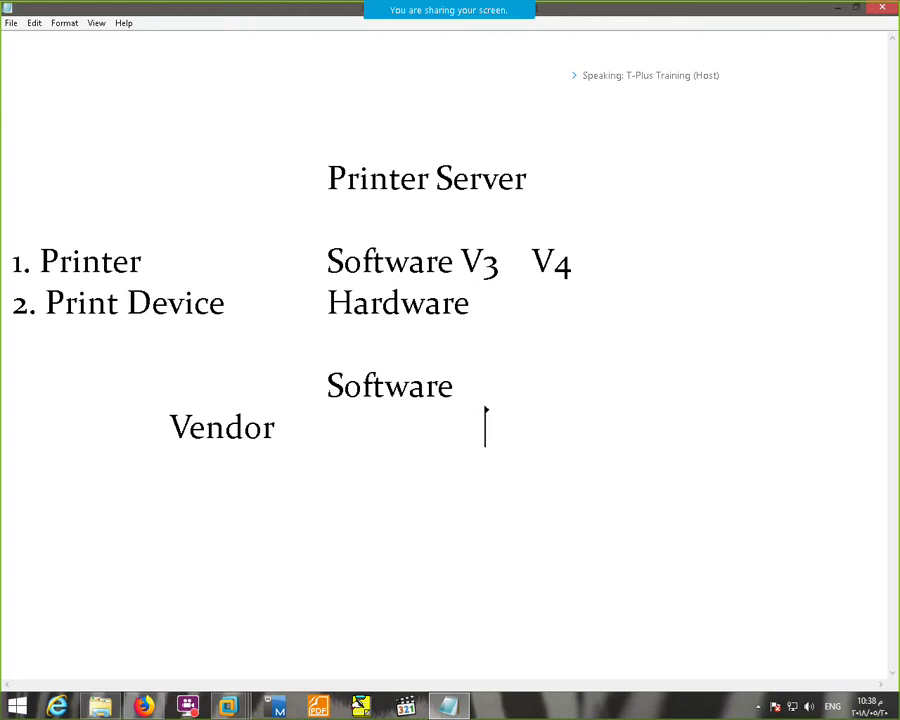
key(BackSpace)
text(OS)
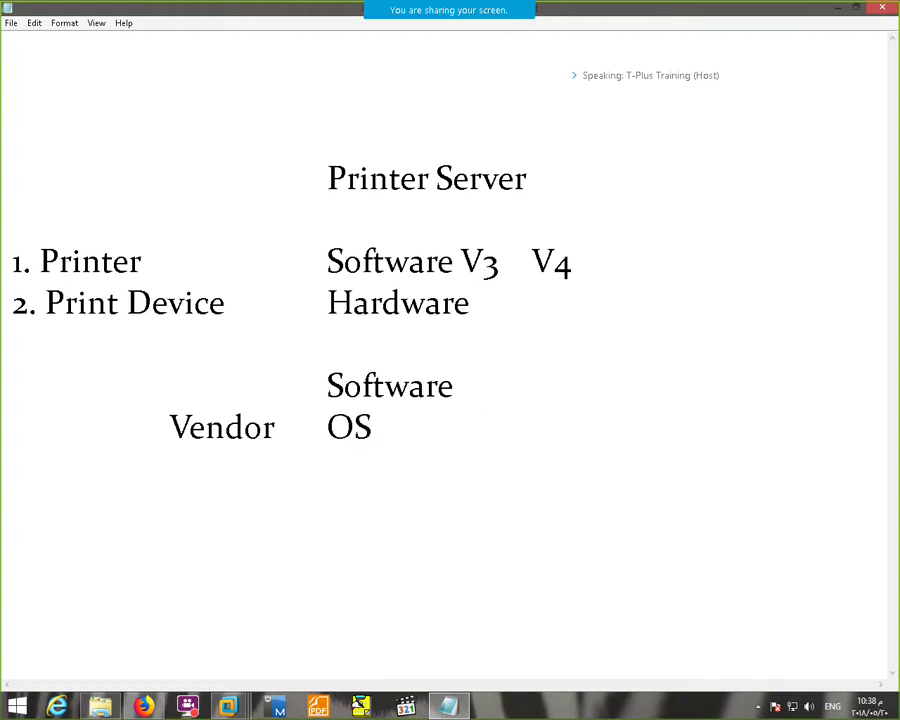
key(BackSpace)
key(BackSpace)
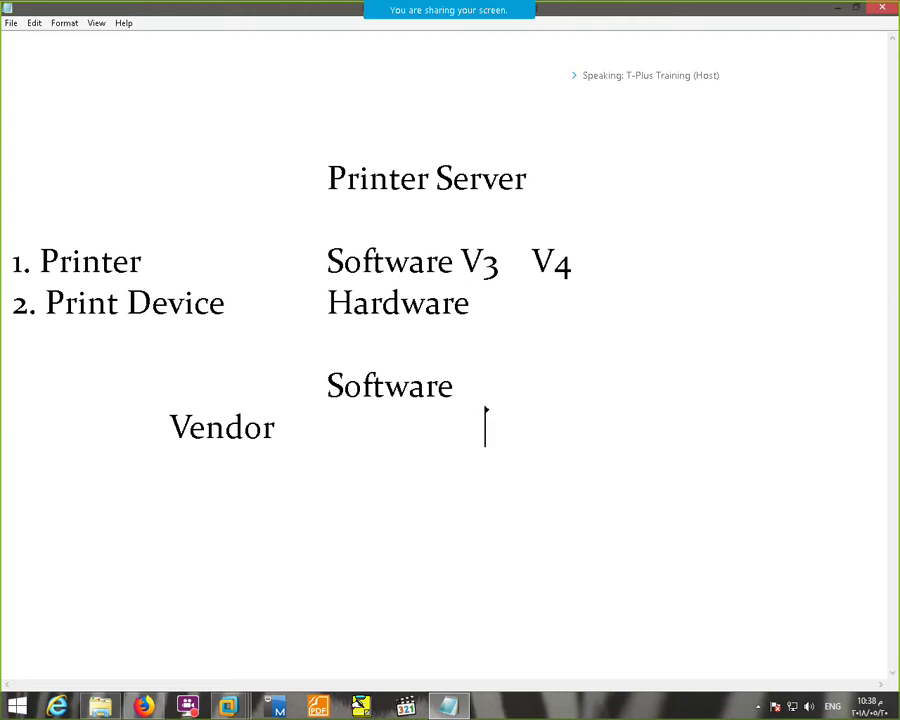
text(OS)
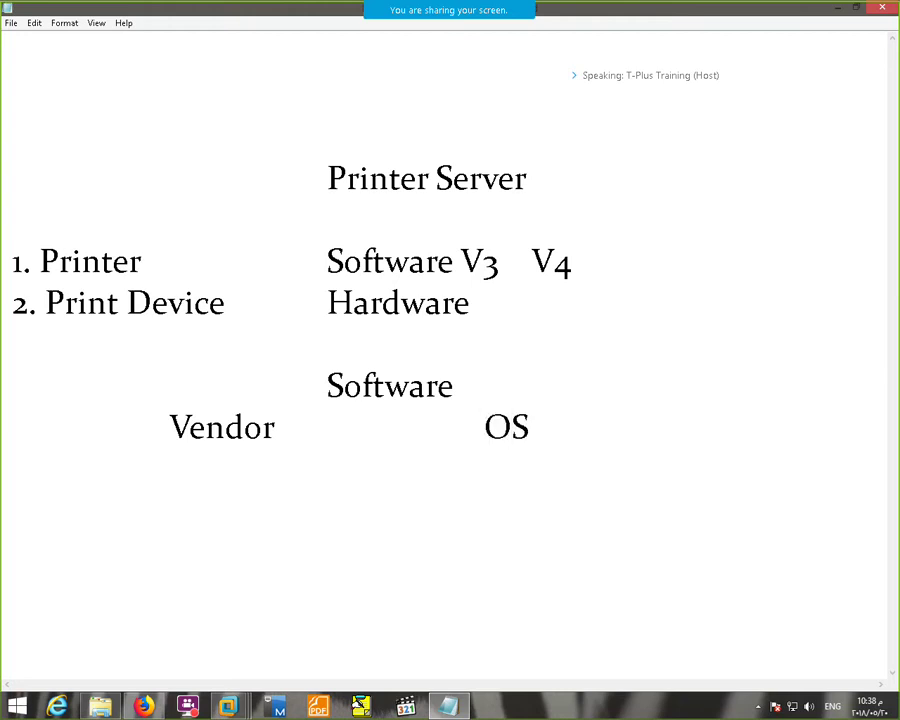
text( Version)
key(Return)
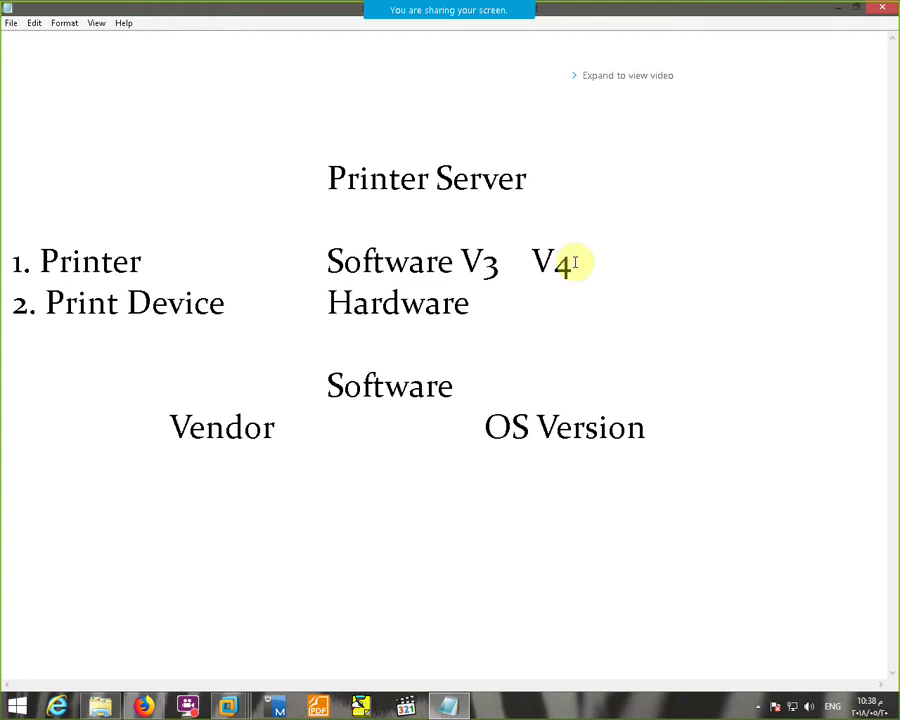
text(HP)
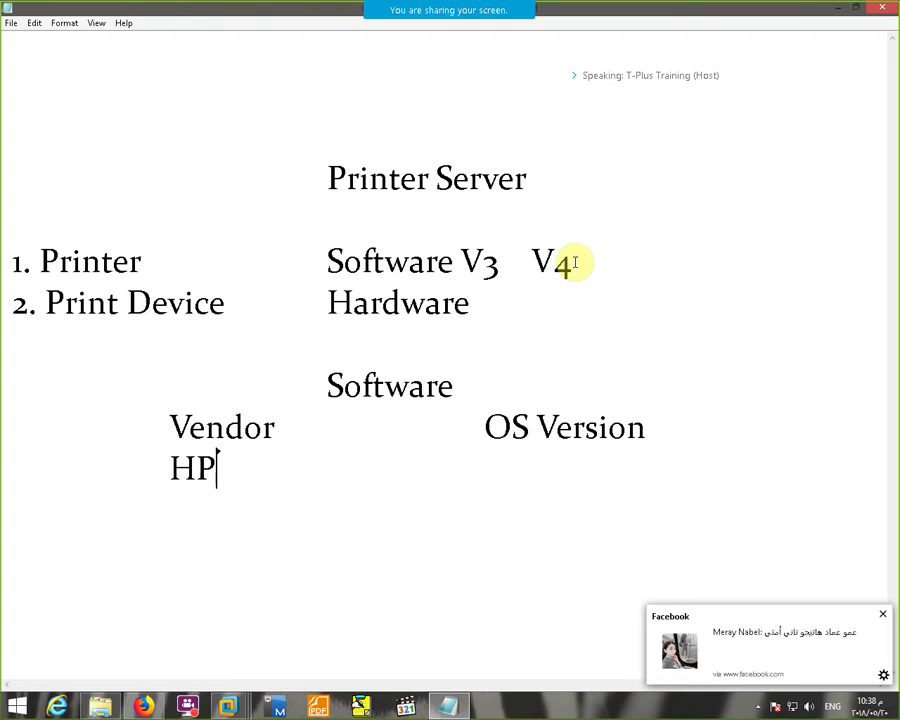
Dismiss the Facebook popup and enter 'xp vista 7 8 10' under OS Version beside HP.
click(883, 615)
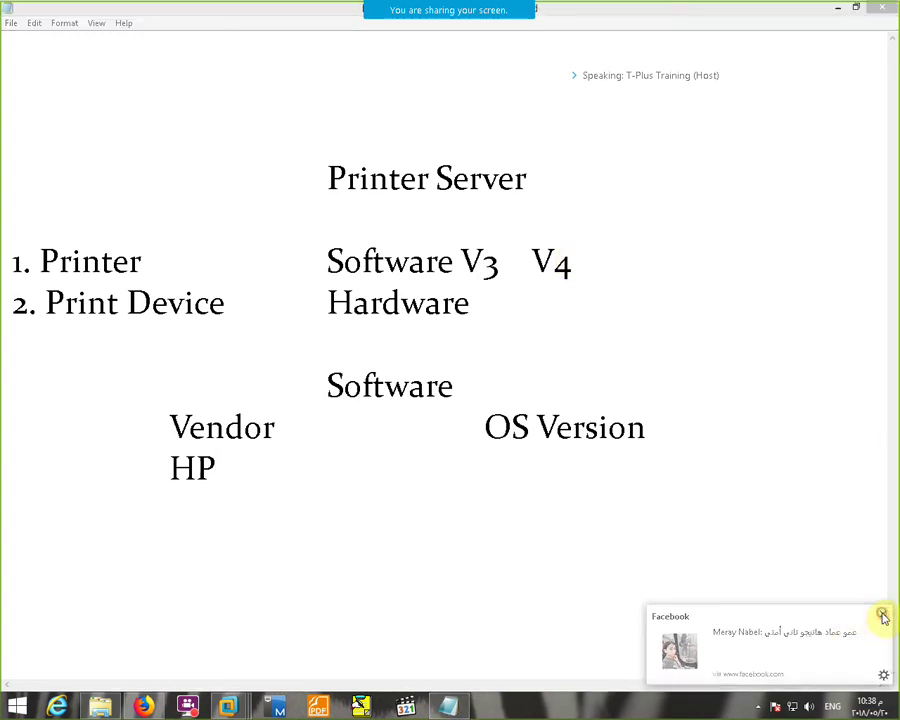
key(Tab)
key(Tab)
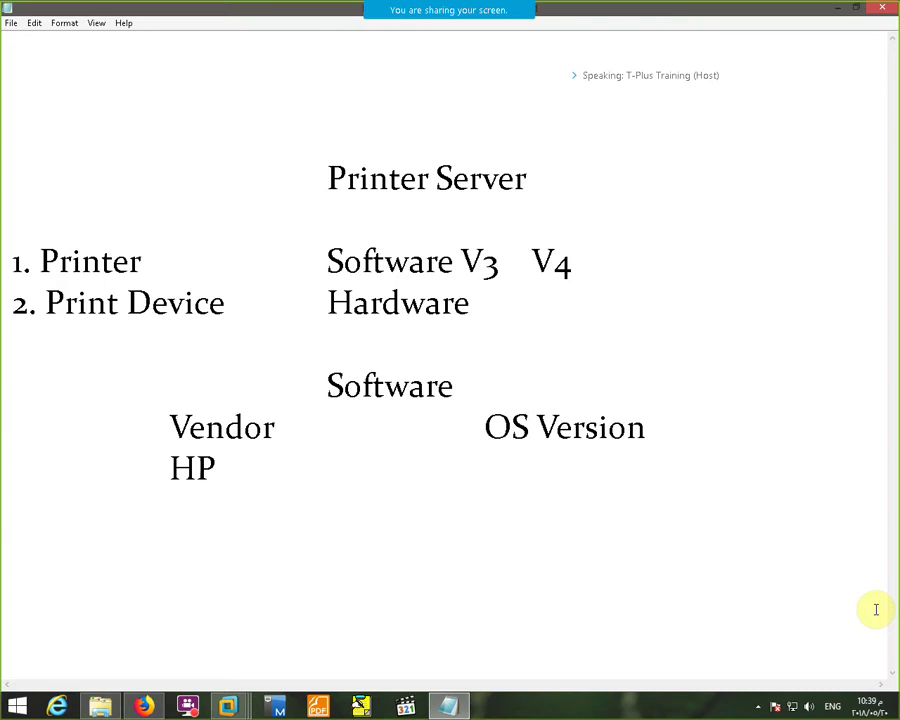
text(xp )
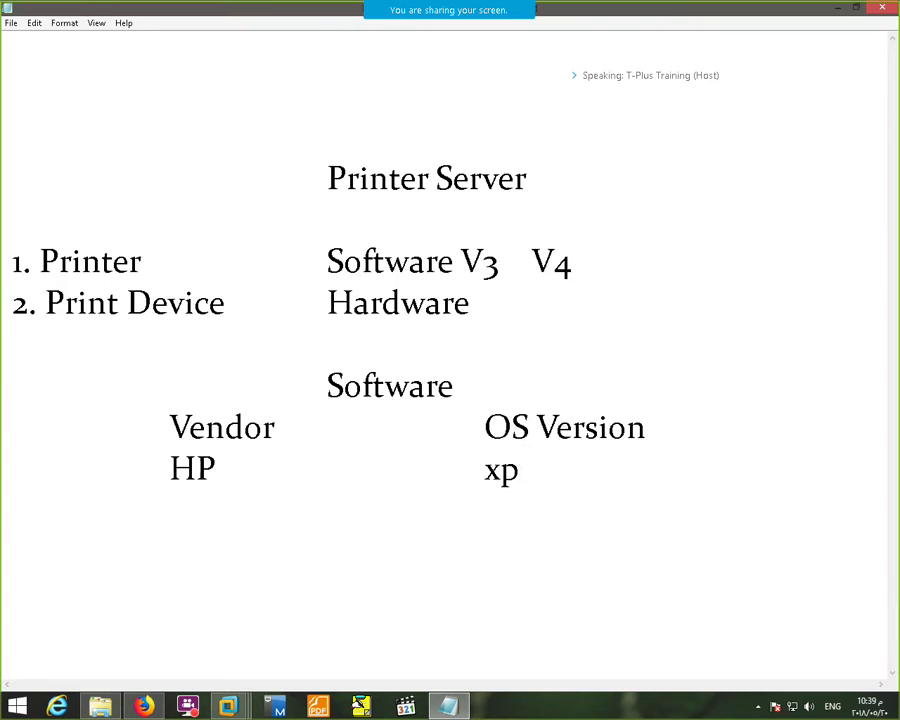
text(v)
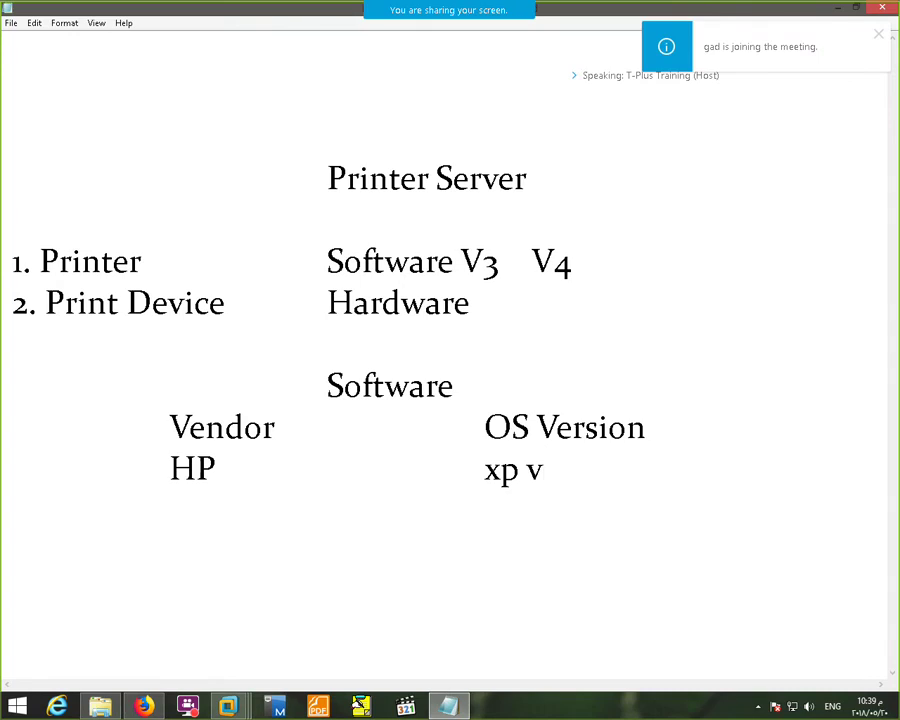
text(ista )
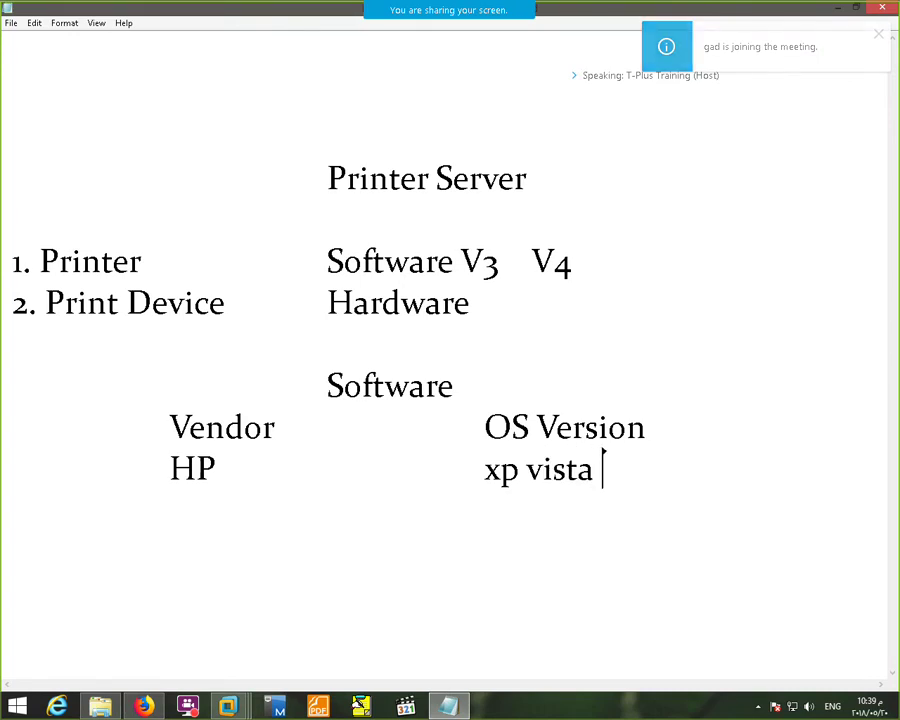
text(7 8 1)
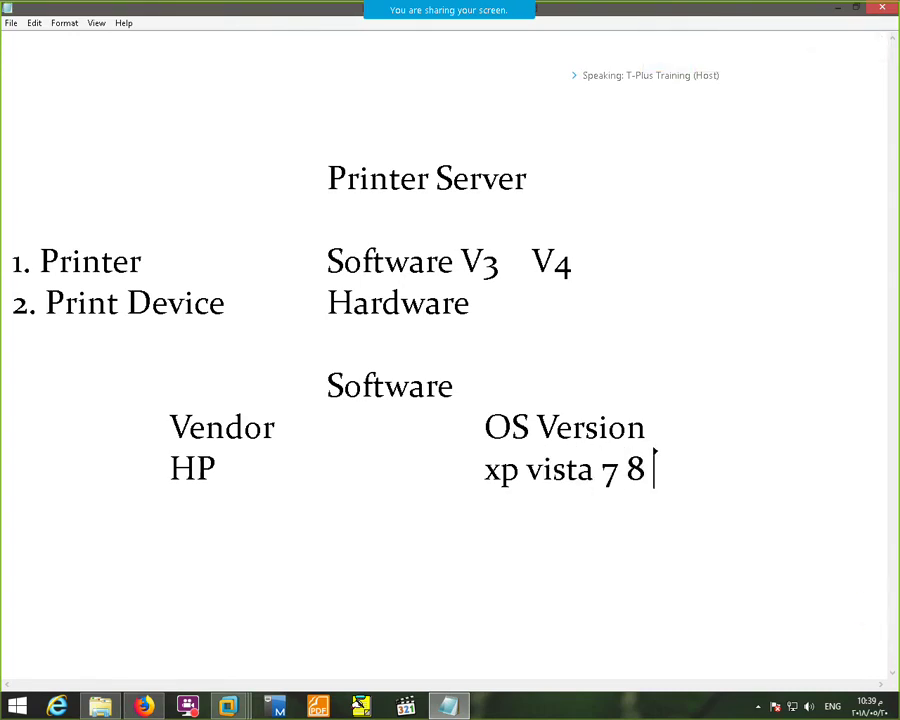
text(1)
key(BackSpace)
text(0 2003)
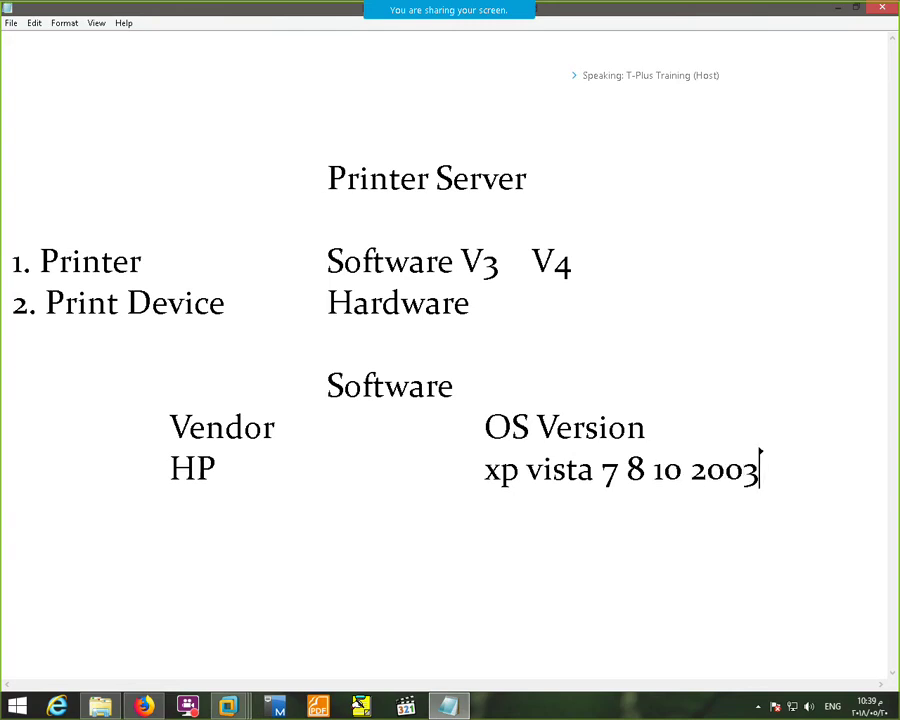
key(BackSpace)
key(BackSpace)
key(BackSpace)
key(BackSpace)
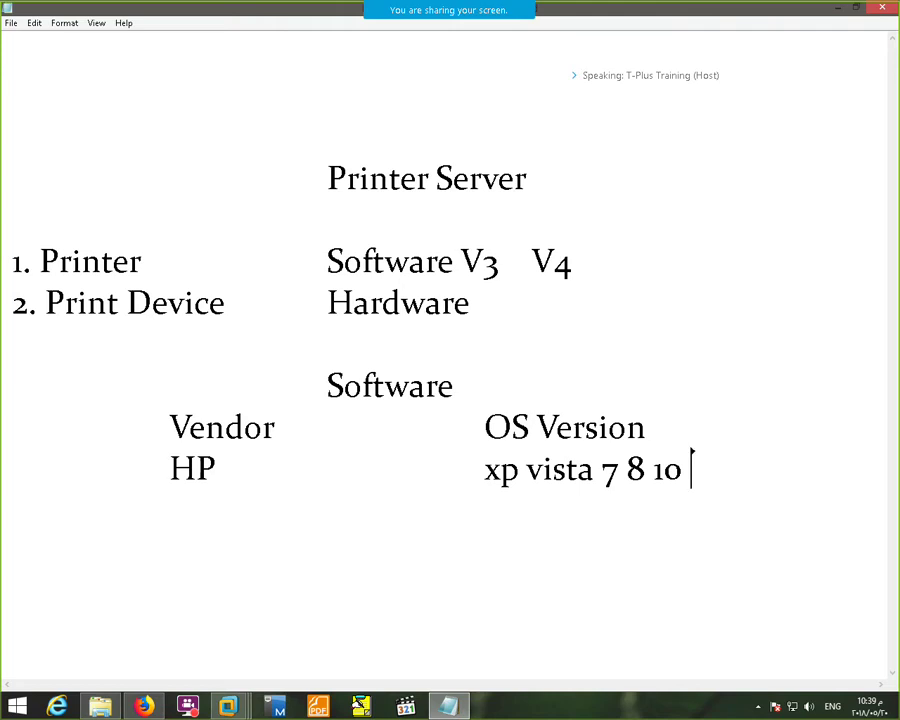
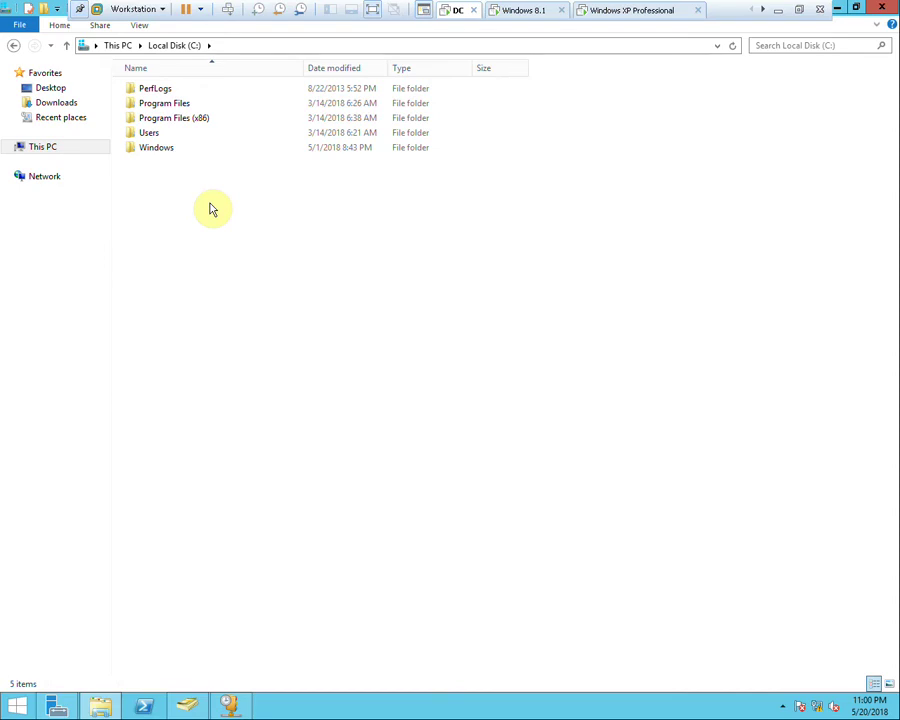
Open the C:\Windows\System32 folder in File Explorer.
double_click(175, 150)
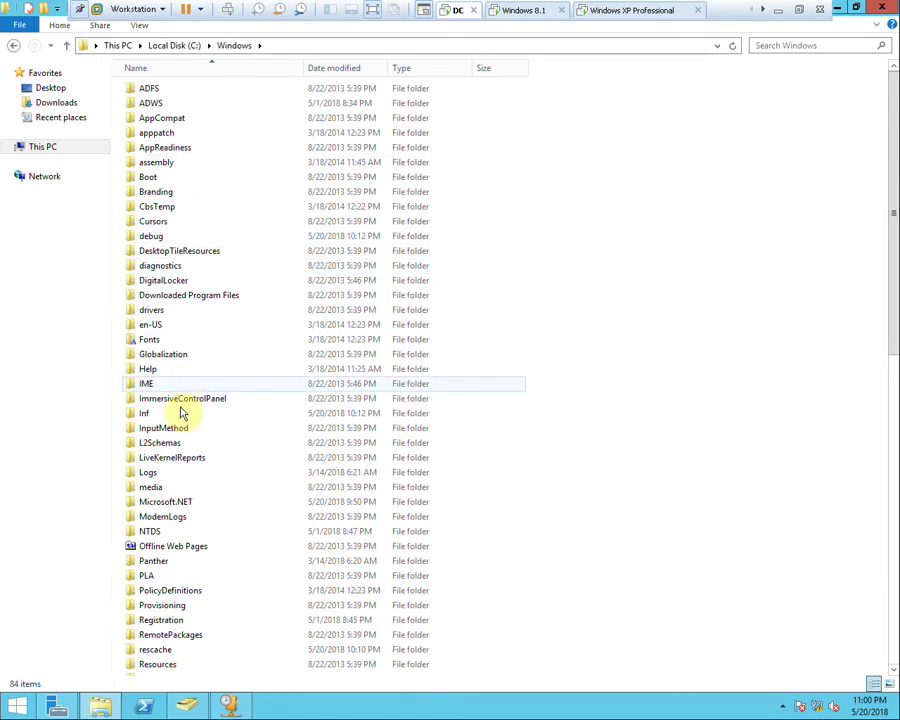
click(182, 415)
scroll(180, 418, down, 13)
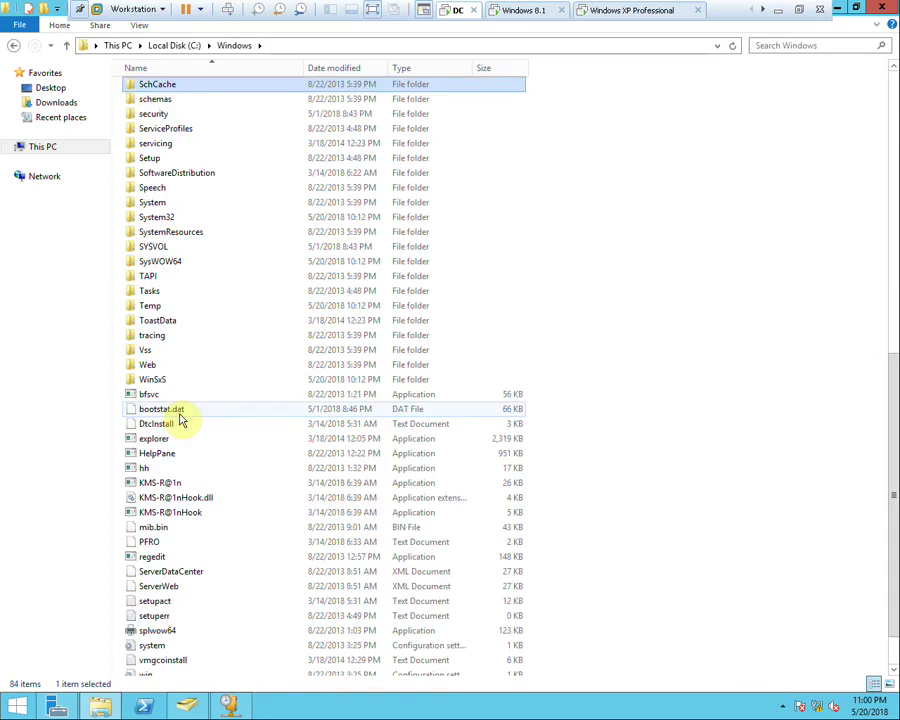
click(172, 217)
double_click(172, 217)
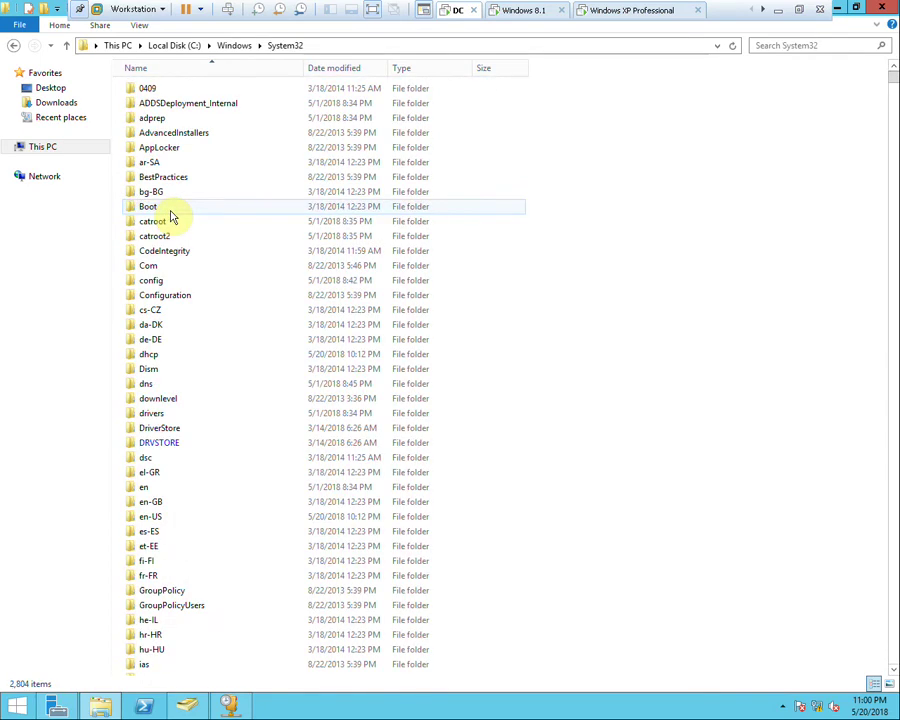
Open the spool folder and reveal its full path C:\Windows\System32\spool in the address bar.
click(152, 474)
scroll(176, 480, down, 14)
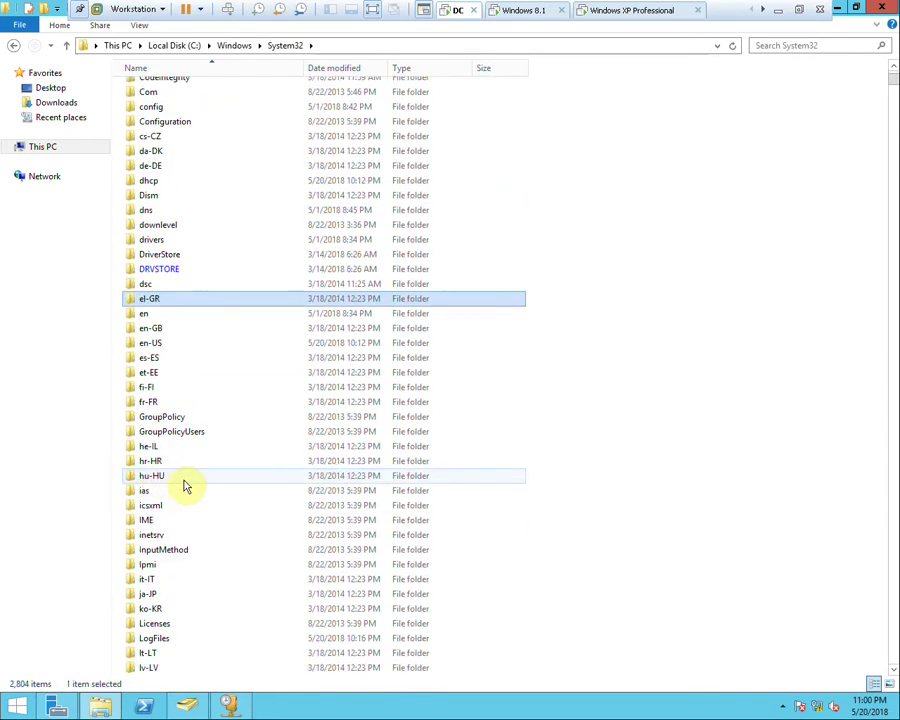
scroll(190, 485, down, 7)
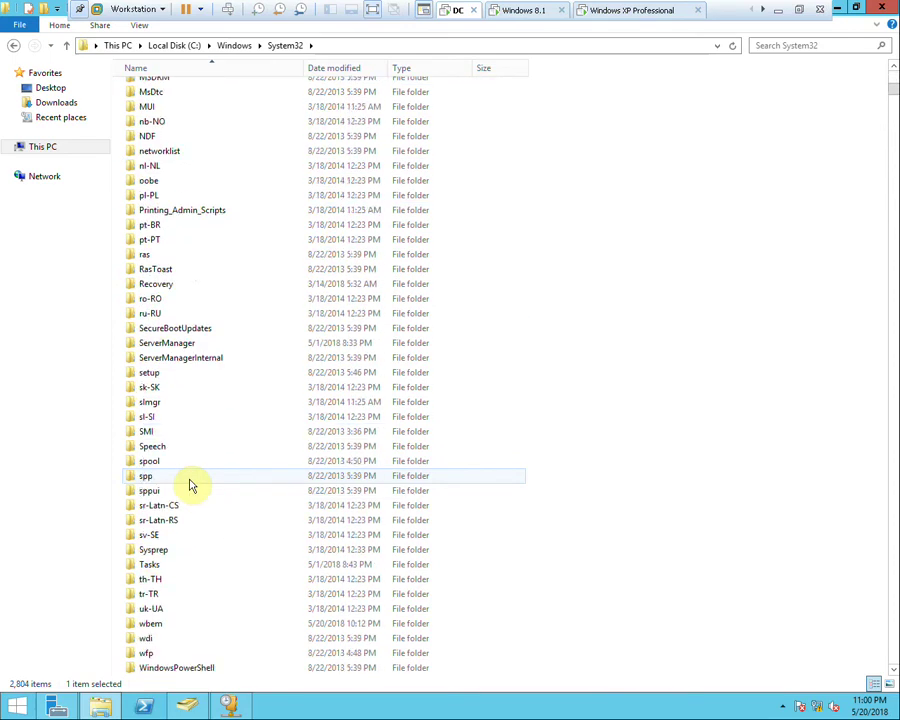
click(152, 374)
double_click(152, 374)
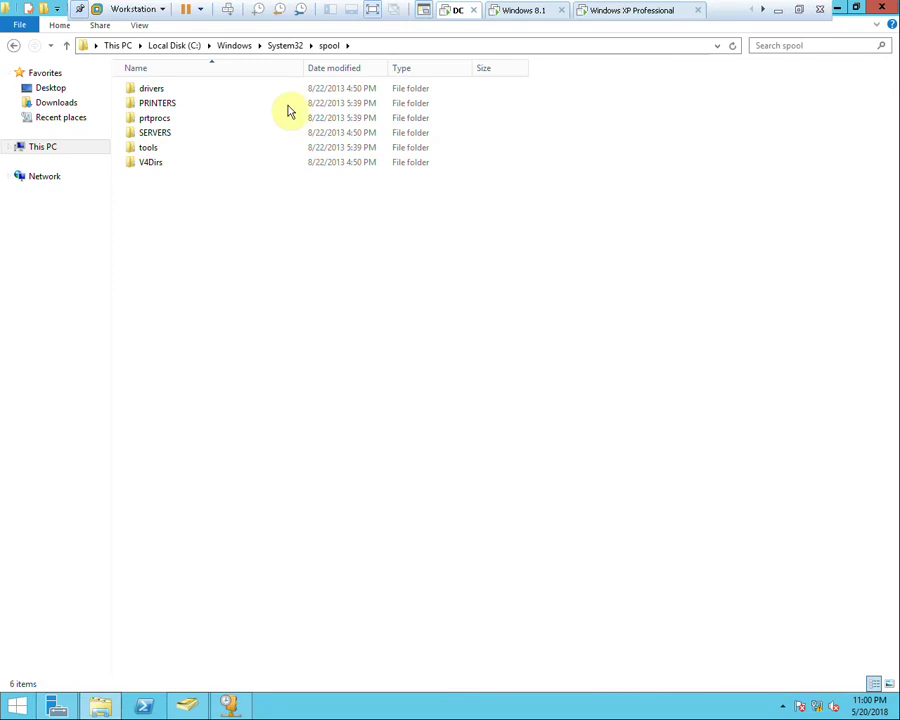
click(373, 44)
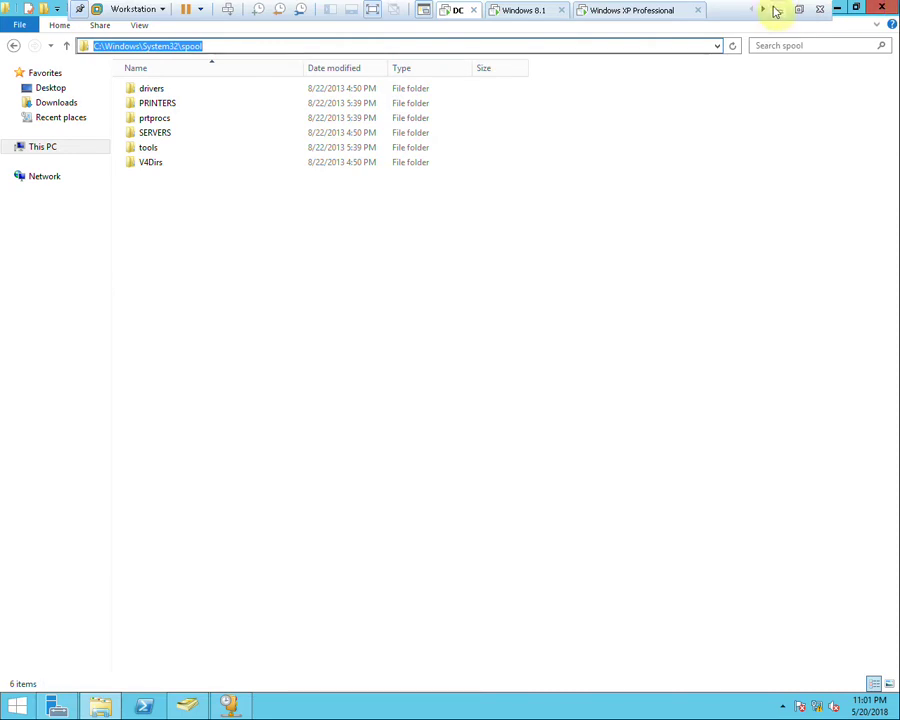
Add '9. Spooler Services' on a new line below '8. Spooler Folder' in Notepad.
click(772, 10)
key(Return)
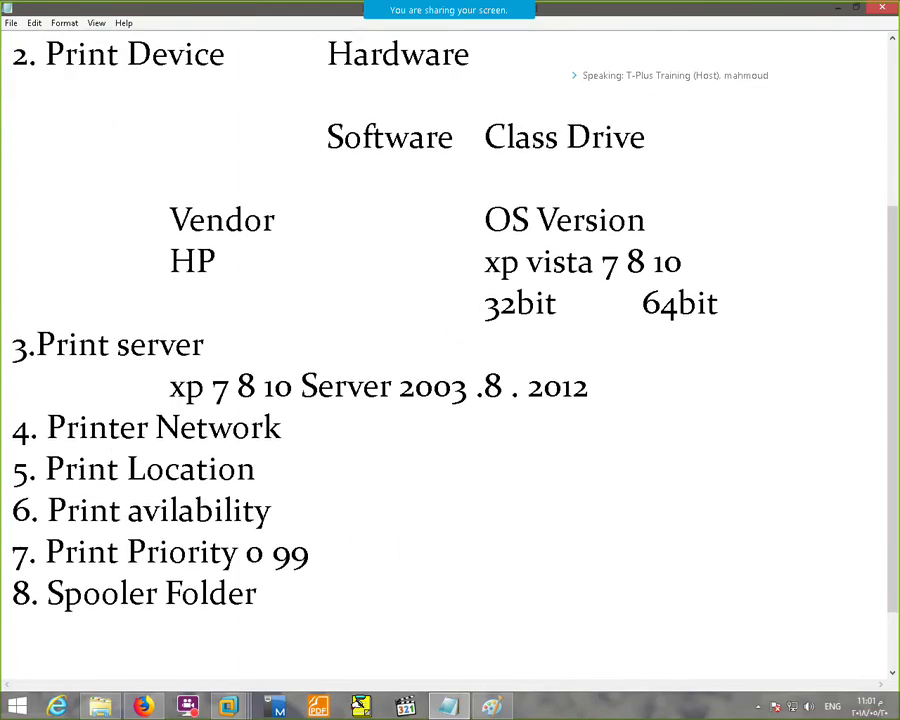
text(9. Spool)
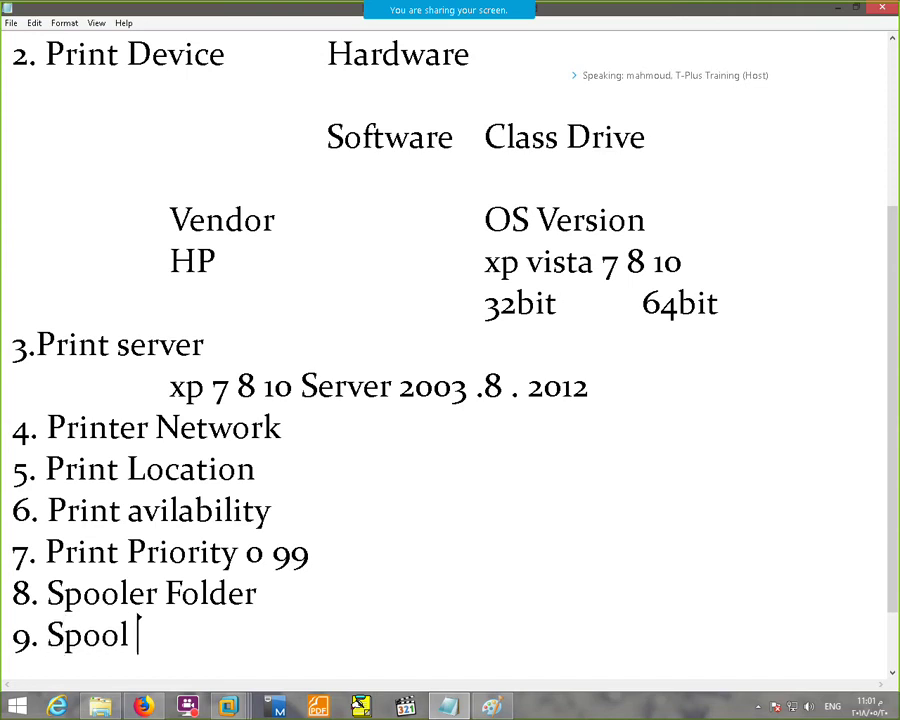
key(BackSpace)
text(er Services)
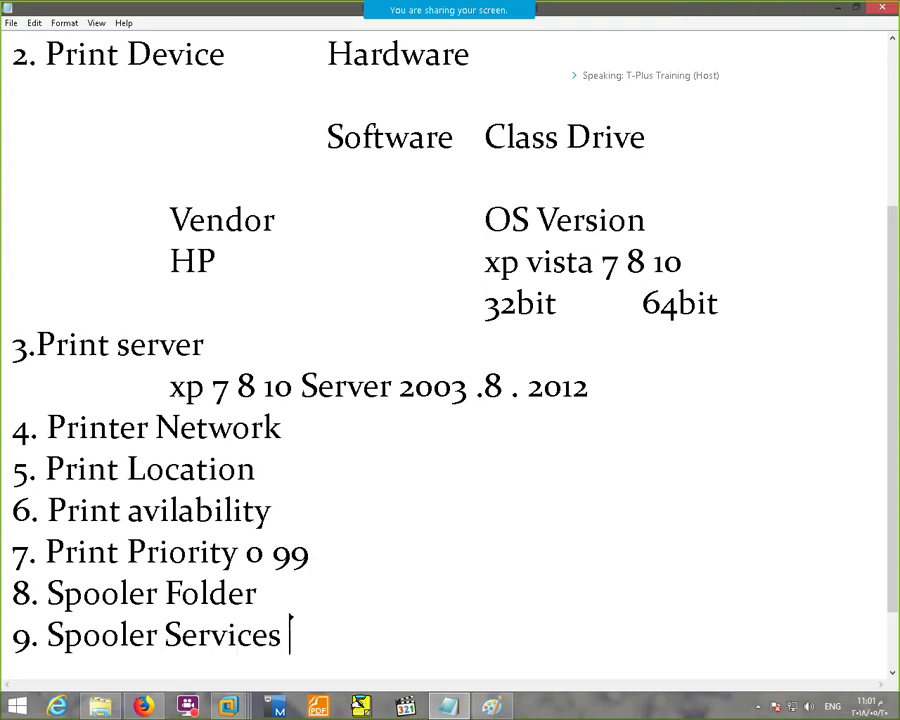
click(228, 706)
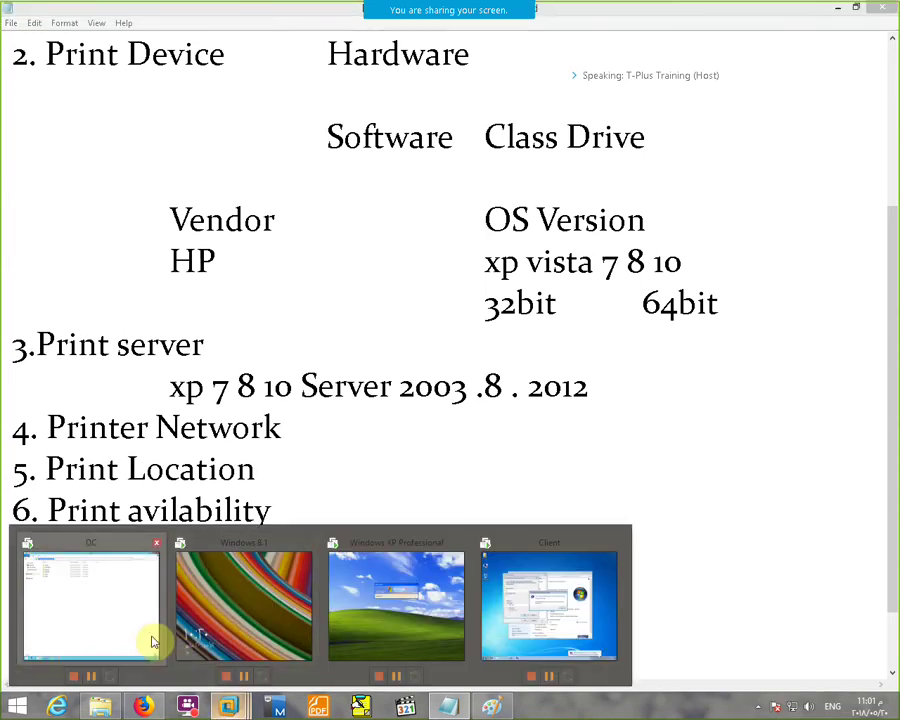
Open the Services console from Server Manager's Tools list and maximize it.
click(141, 634)
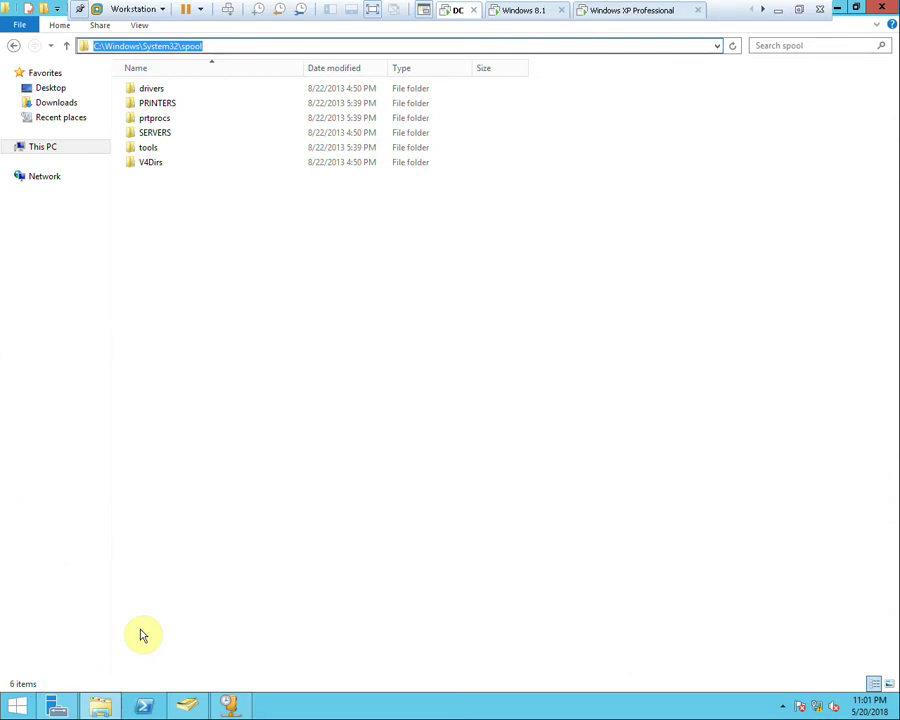
click(55, 710)
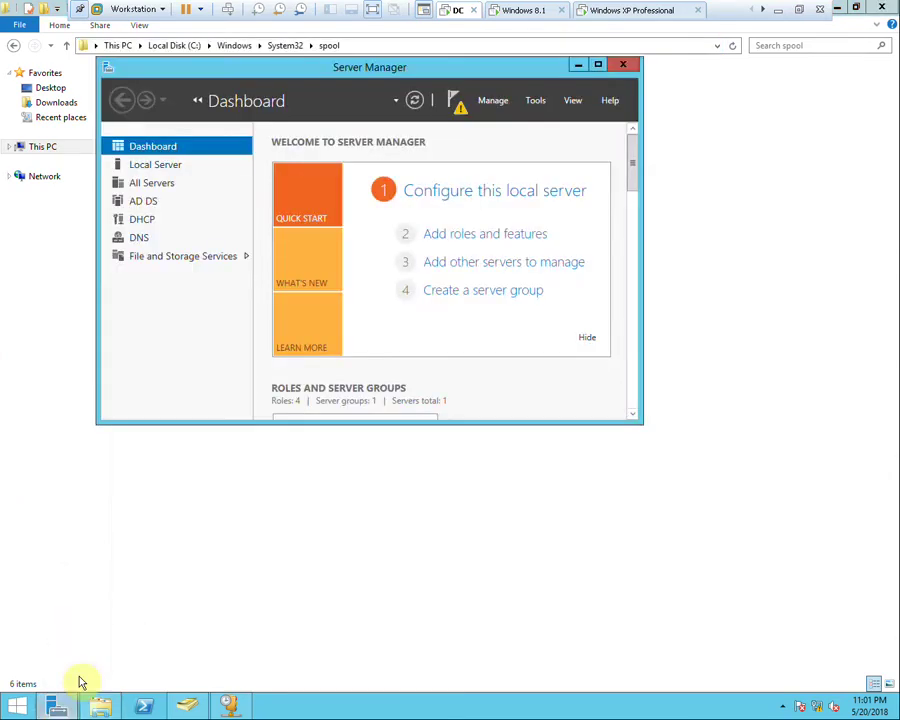
click(535, 101)
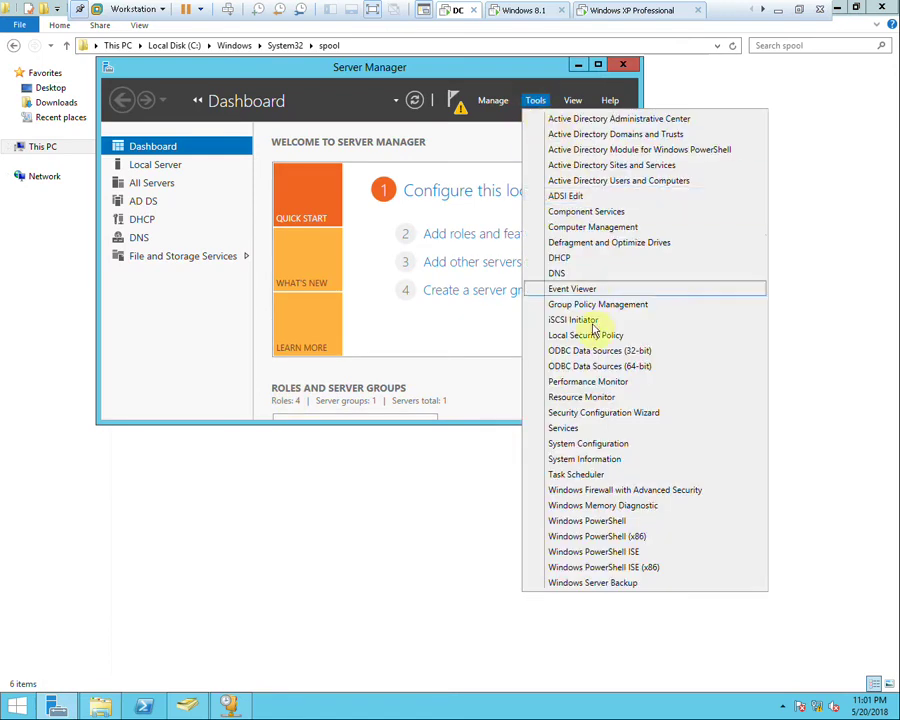
click(574, 433)
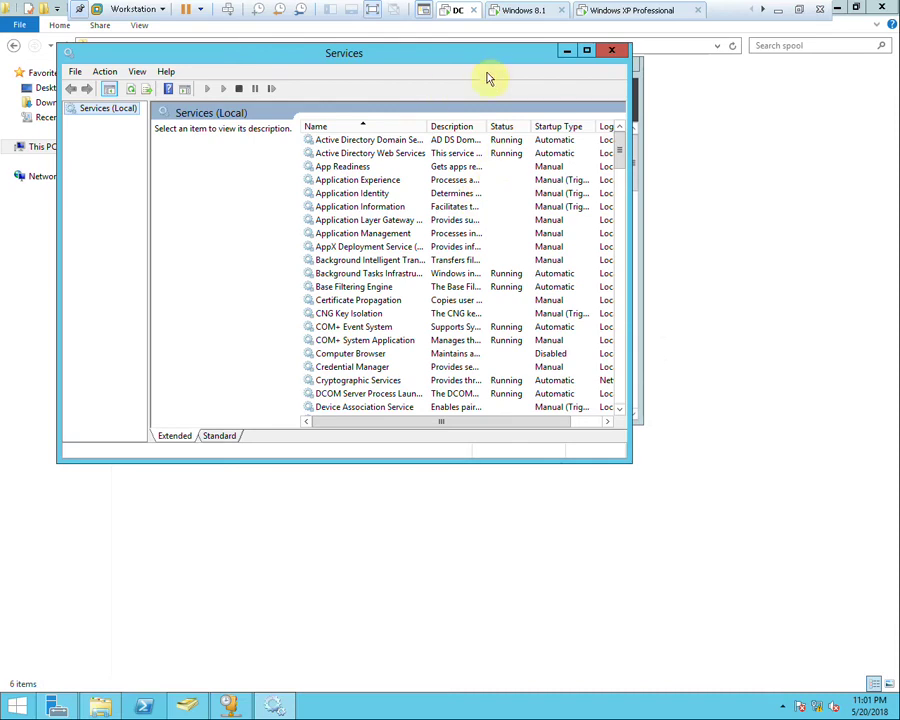
double_click(490, 57)
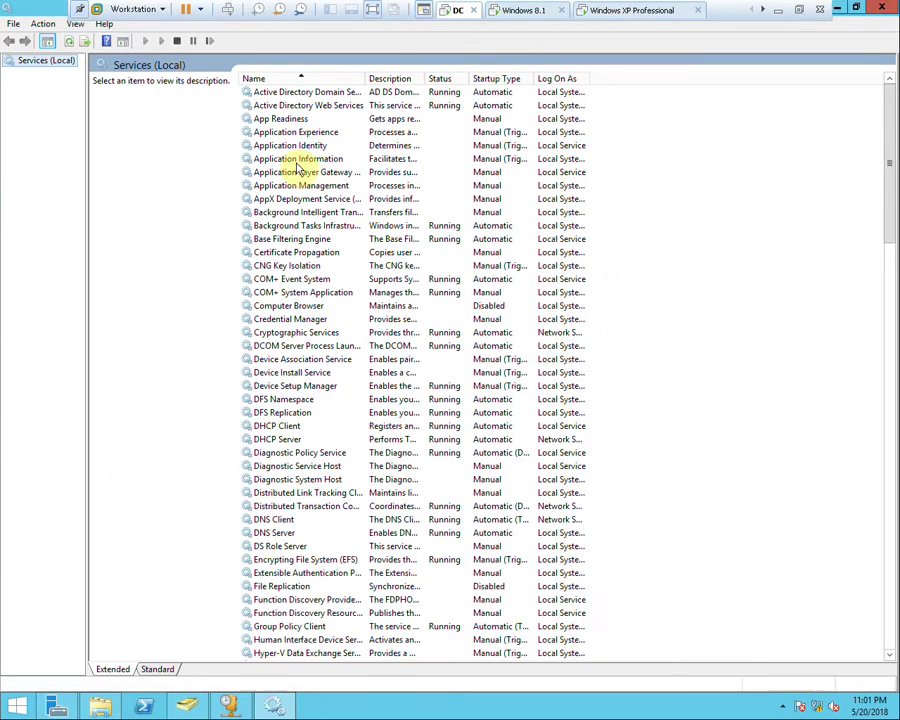
Browse the services list, sorting it by name in reverse order.
click(296, 163)
key(s)
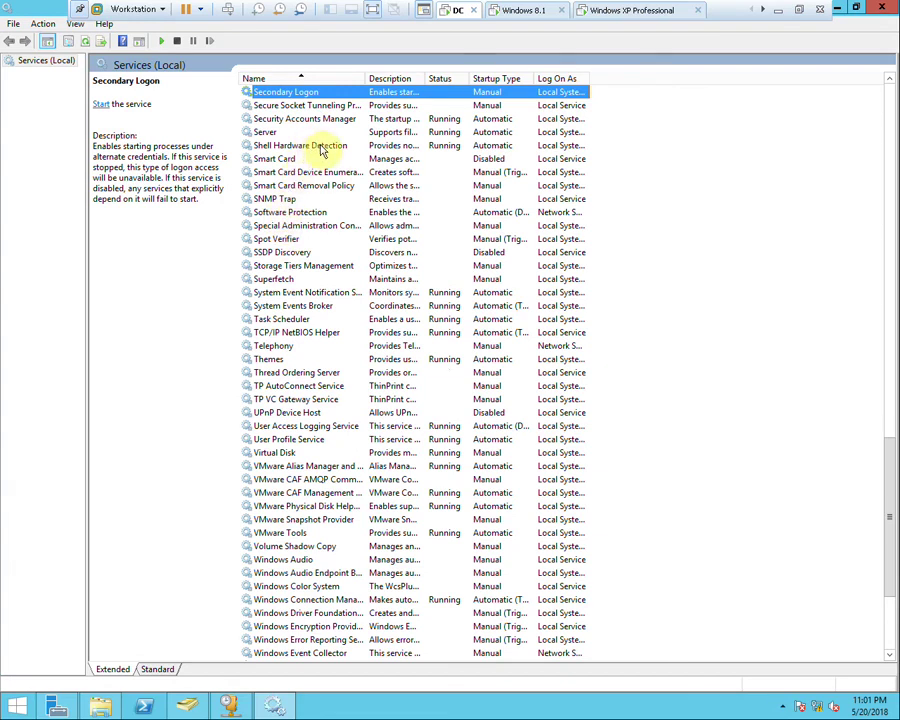
scroll(322, 151, up, 2)
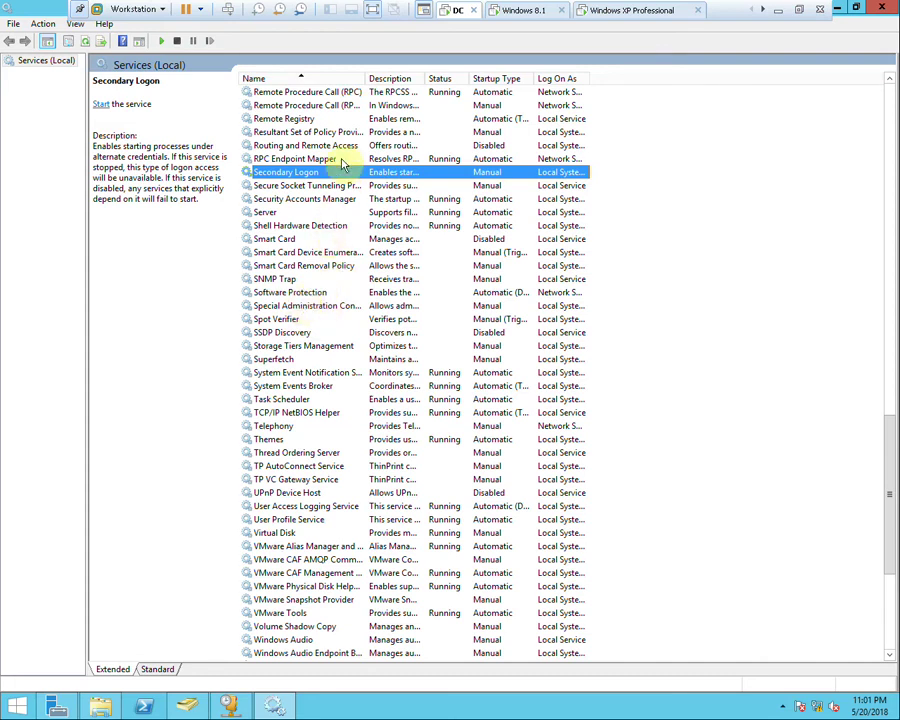
click(310, 77)
click(307, 120)
scroll(312, 140, down, 7)
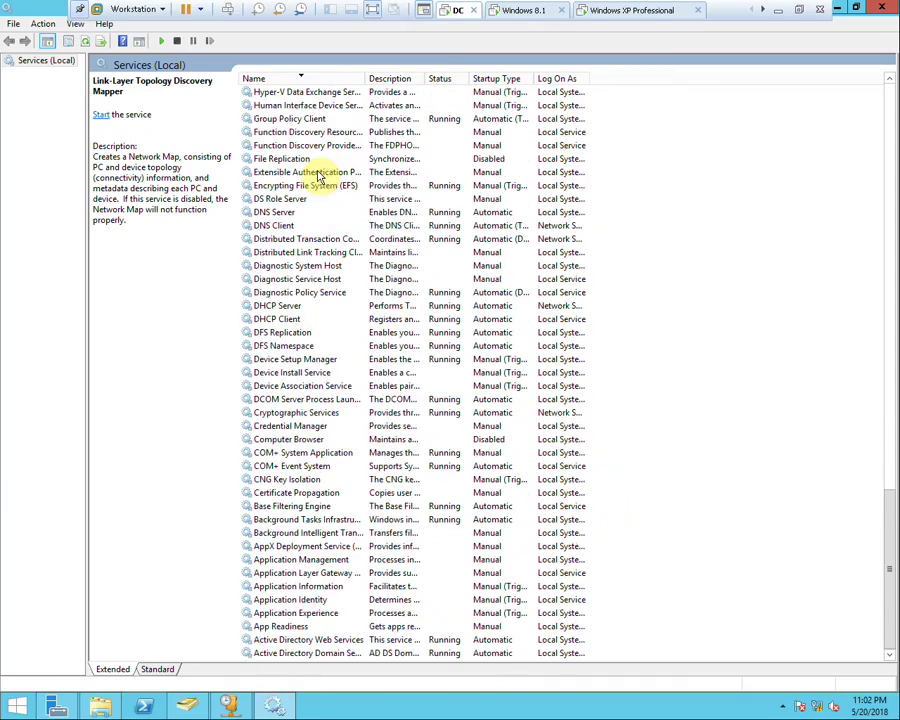
scroll(352, 243, up, 16)
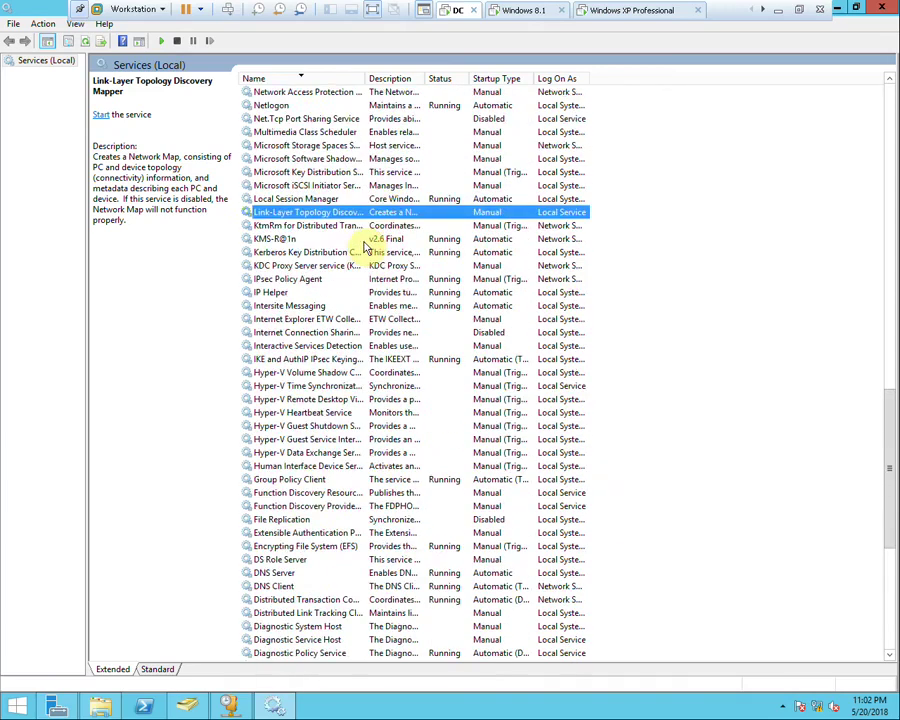
scroll(365, 247, up, 8)
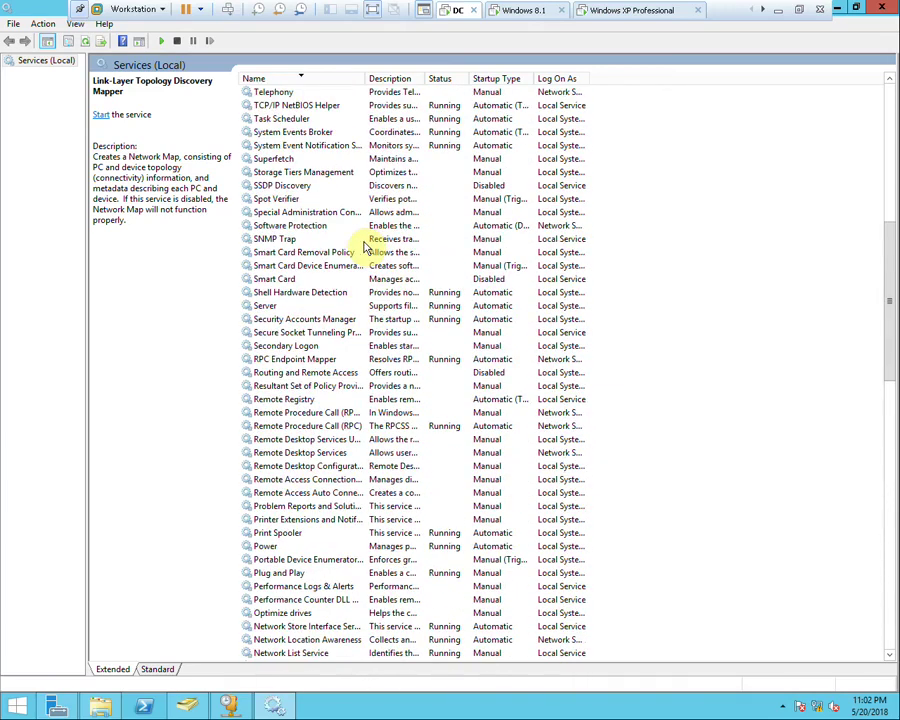
scroll(318, 288, up, 3)
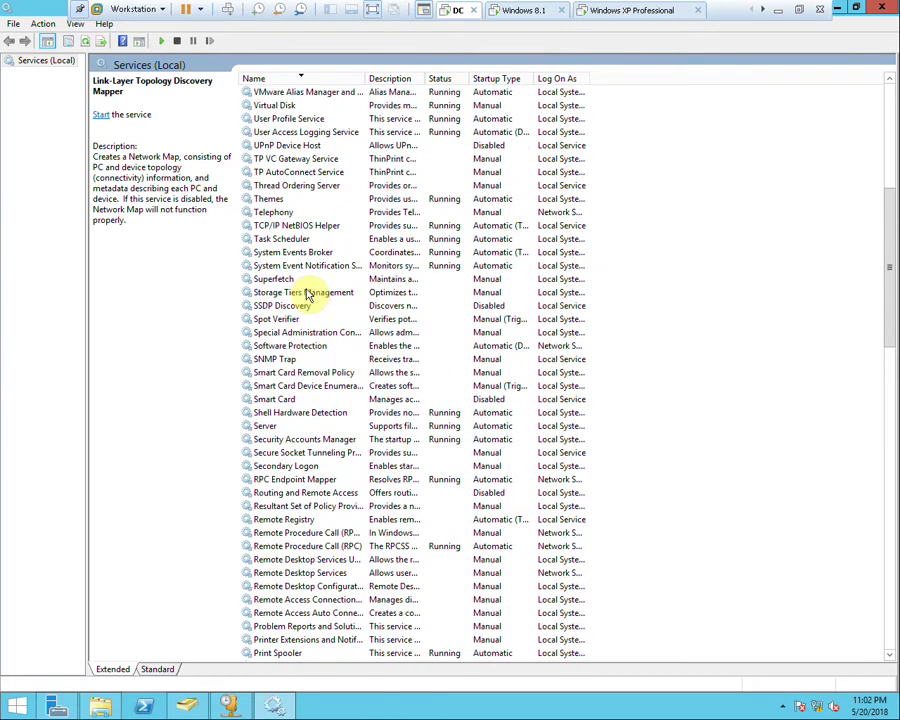
click(292, 226)
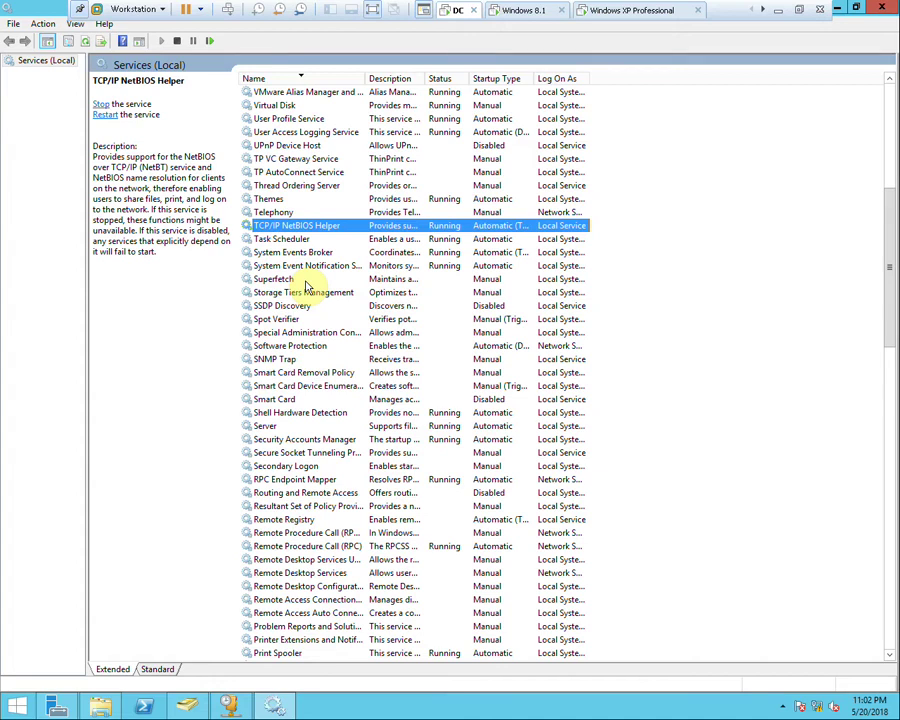
Restart the Print Spooler service, then leave the VM for the host outline.
click(285, 656)
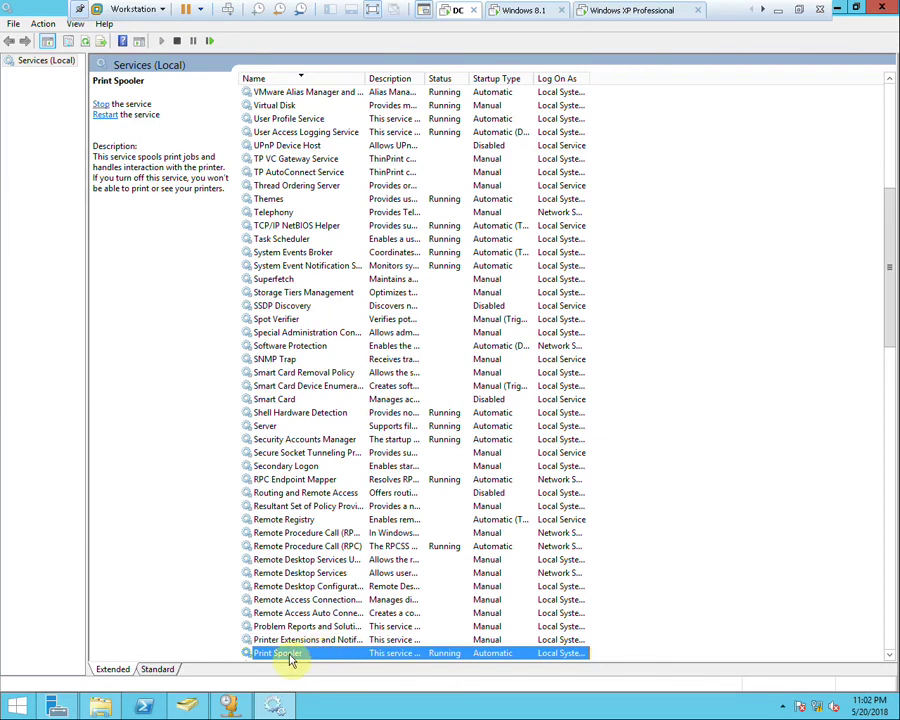
scroll(345, 641, down, 6)
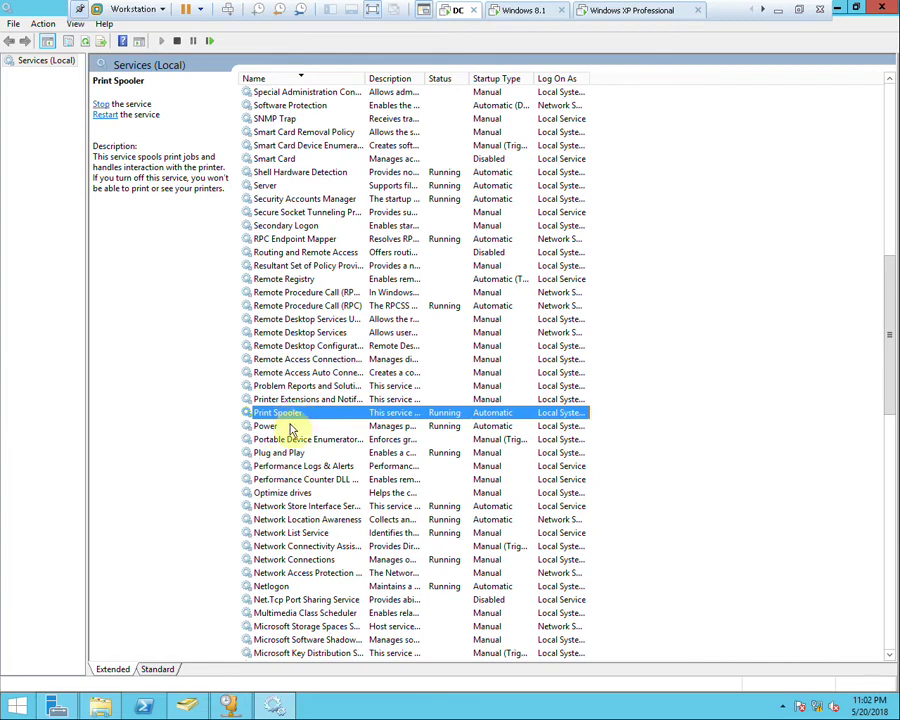
scroll(286, 420, down, 1)
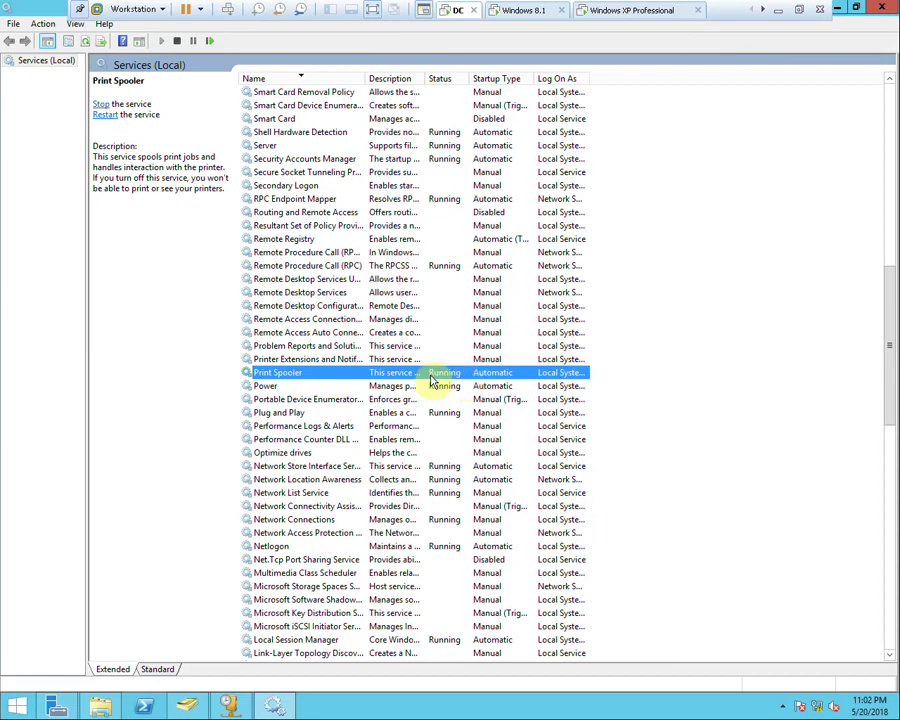
right_click(432, 375)
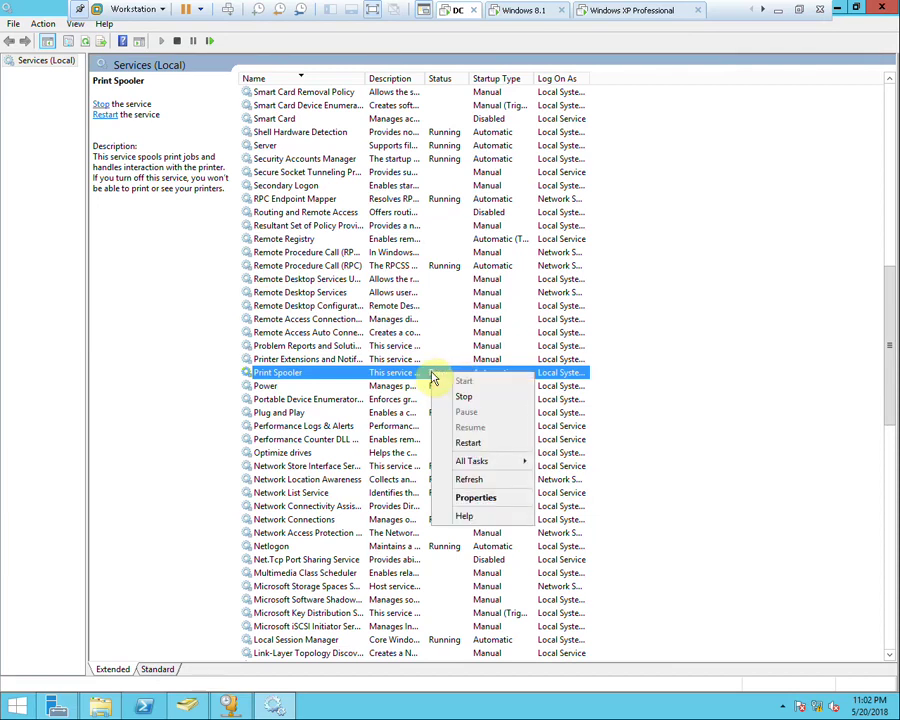
click(474, 443)
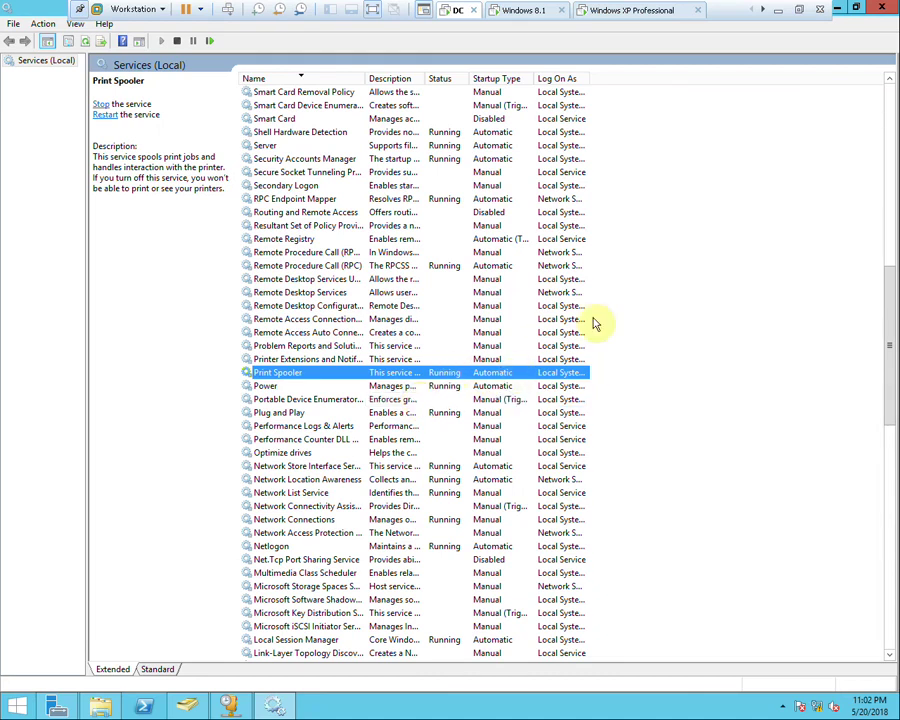
click(777, 12)
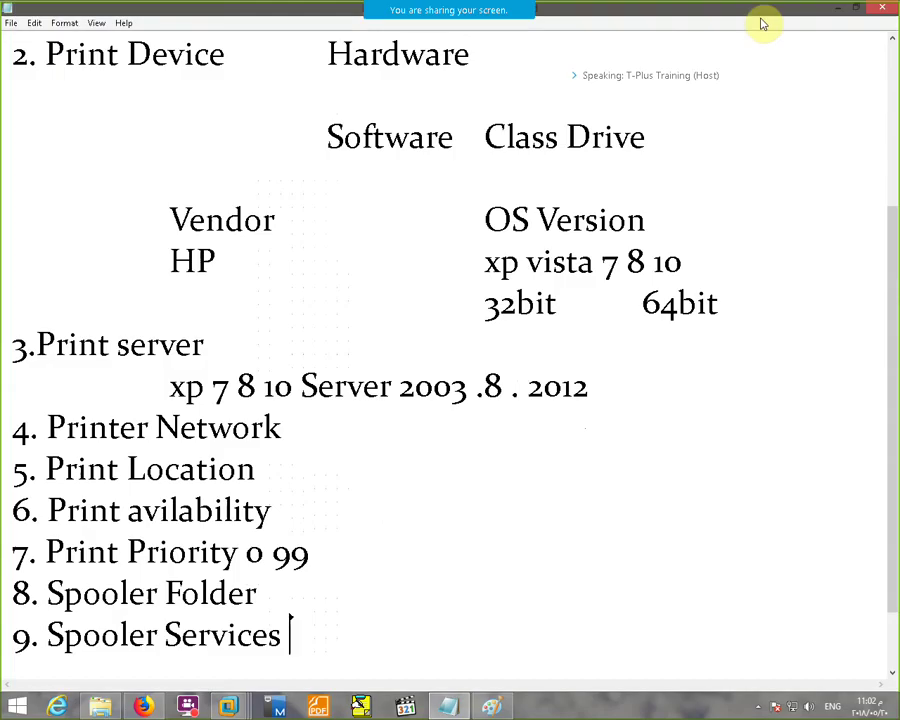
Type '10. Print Permissions' on a new line beneath '9. Spooler Services'.
click(360, 614)
key(Return)
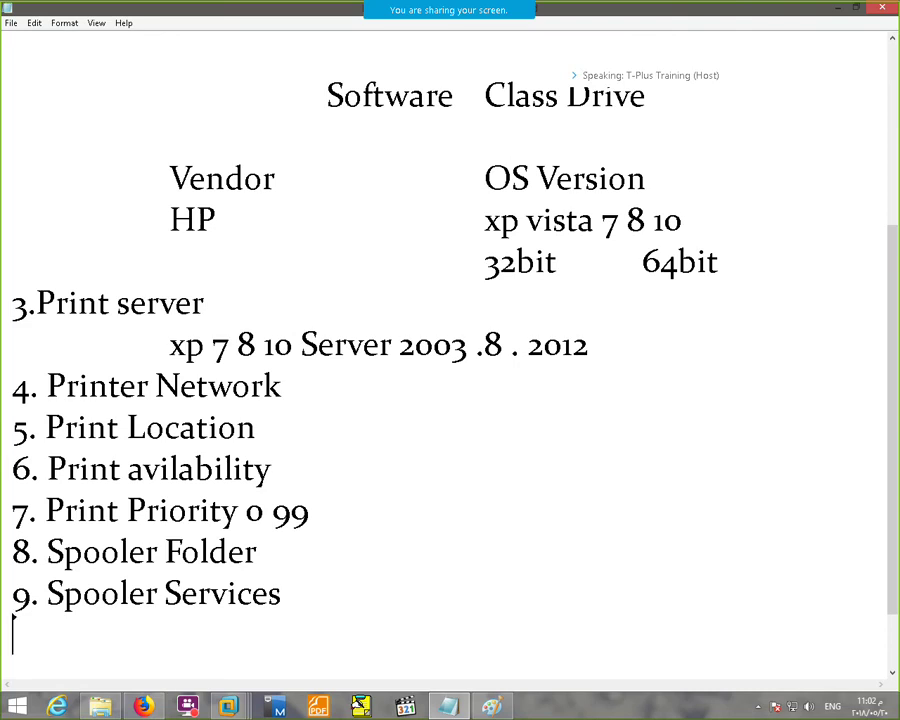
text(10. Print )
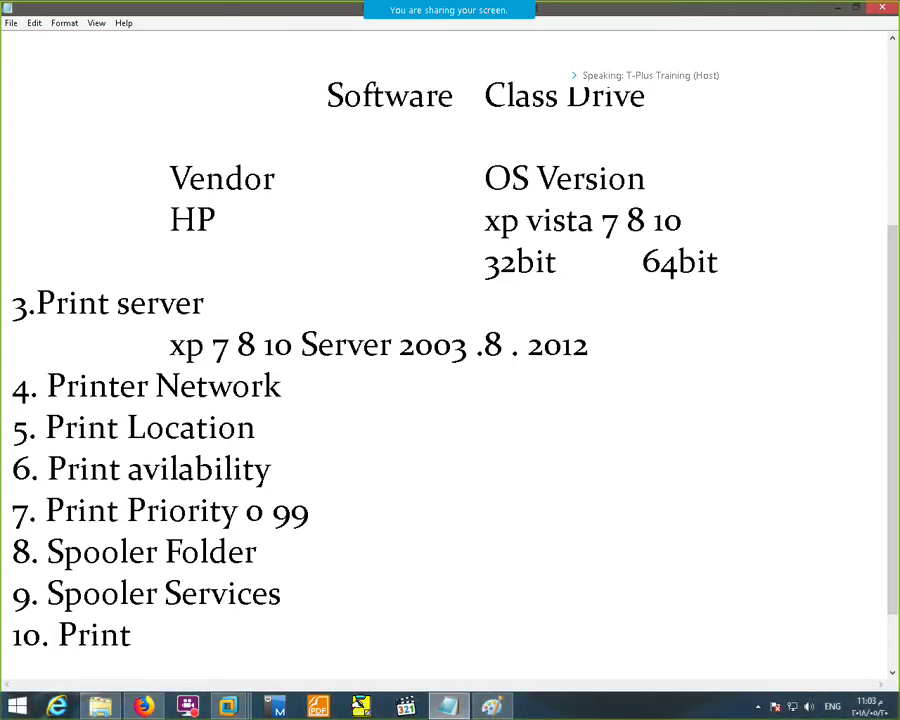
text(Pe)
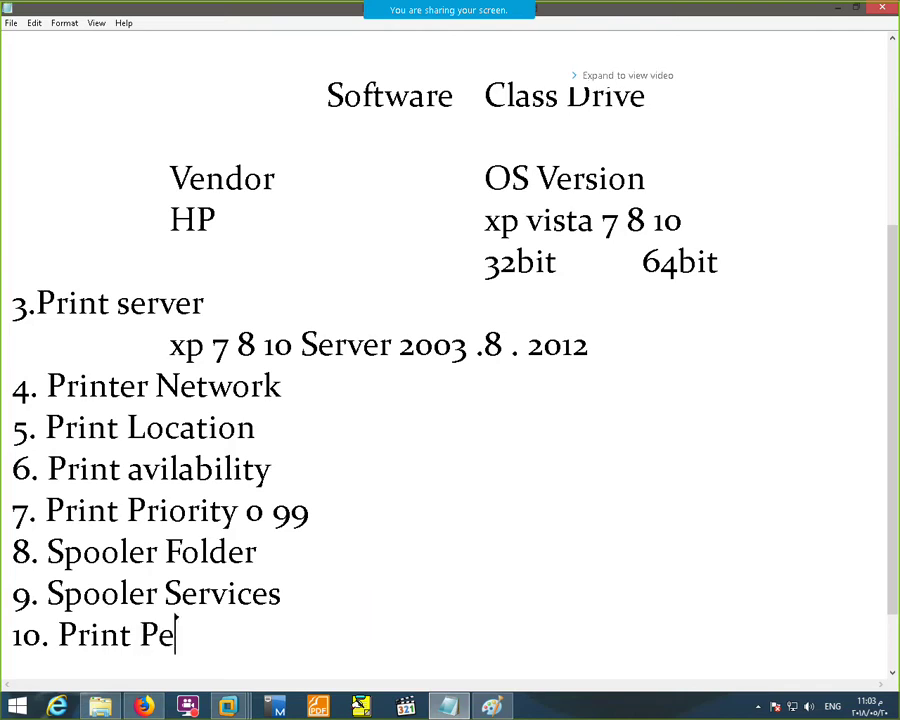
text(rmission)
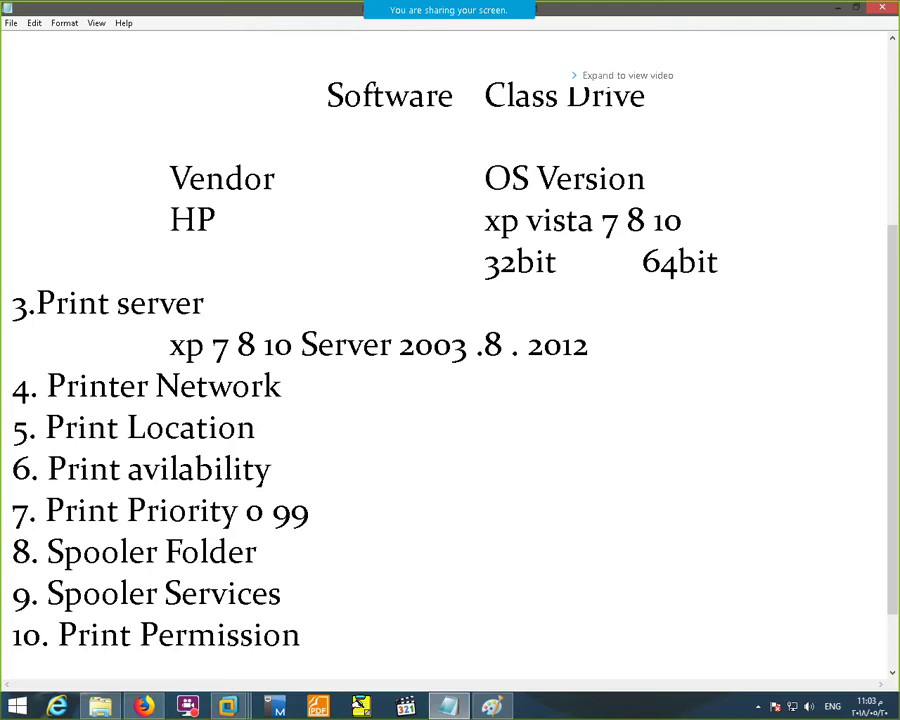
key(BackSpace)
text(s)
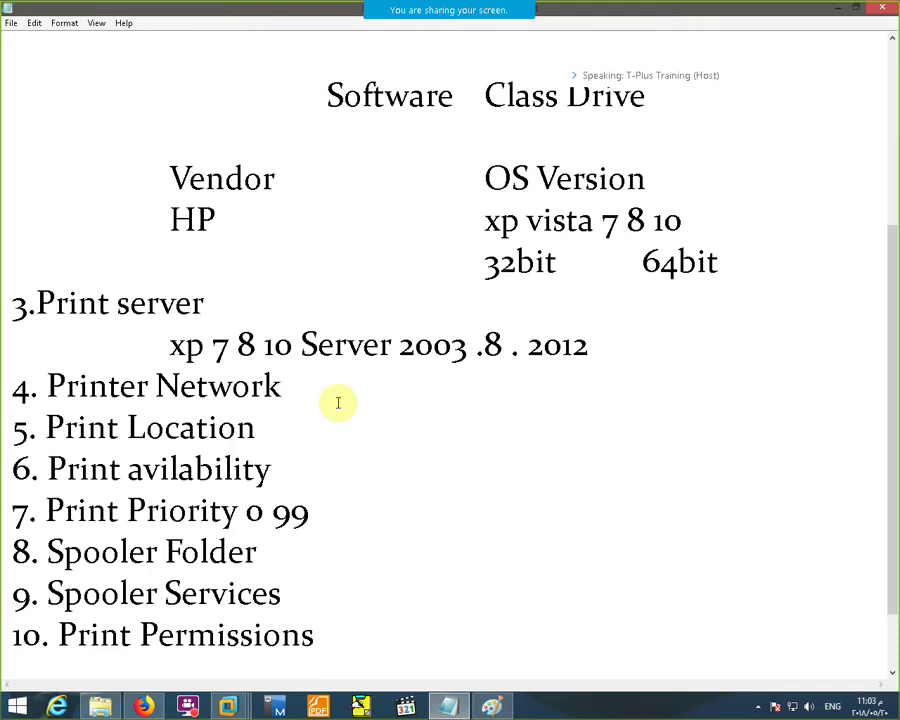
On the DC VM, open Devices and Printers via Control Panel > Hardware.
mouse_move(229, 706)
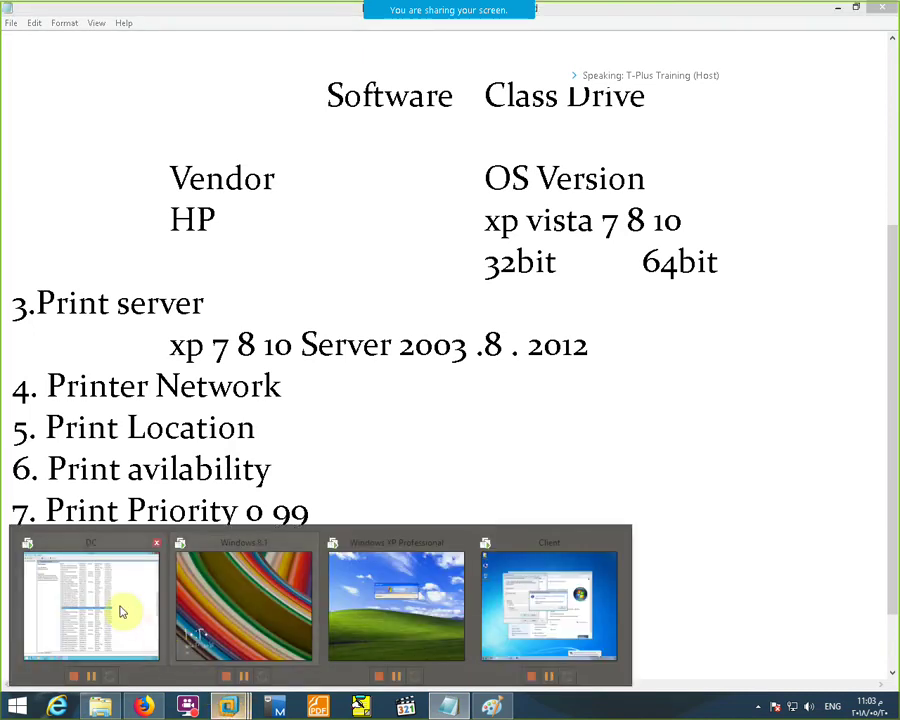
click(135, 613)
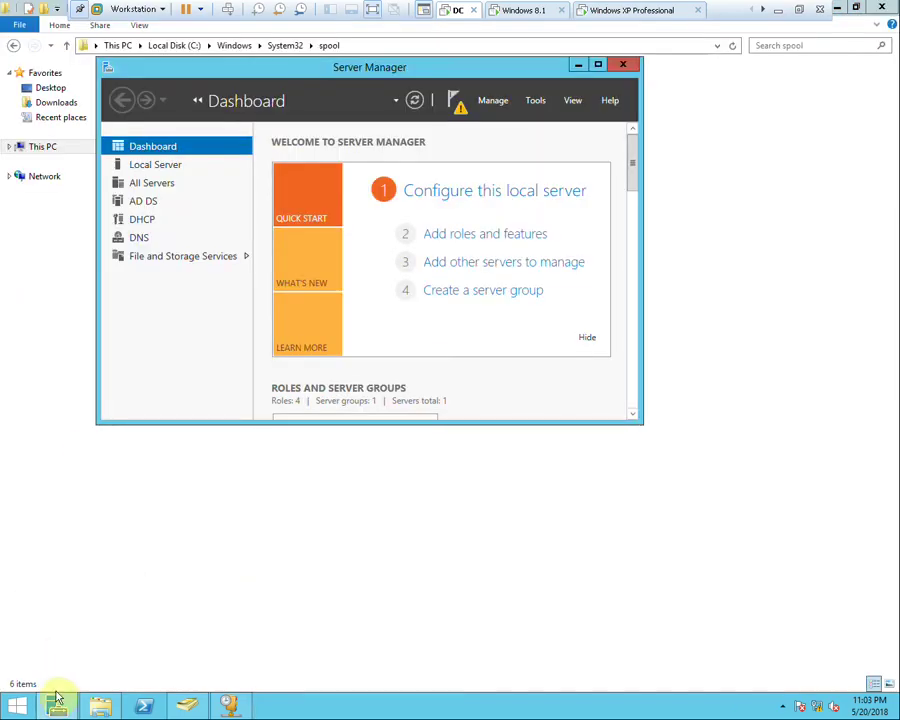
right_click(17, 706)
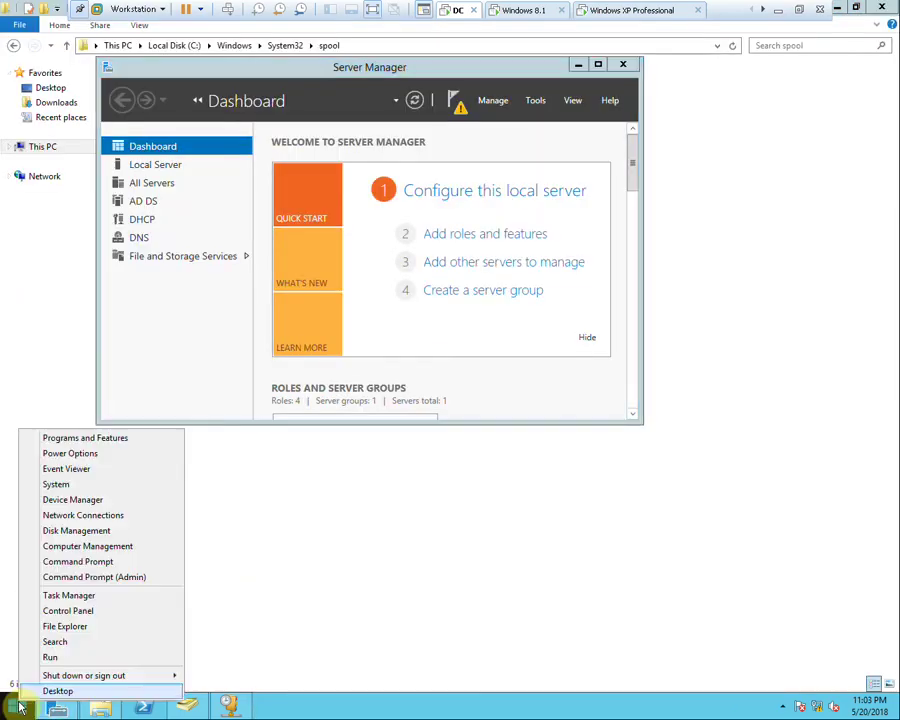
click(86, 612)
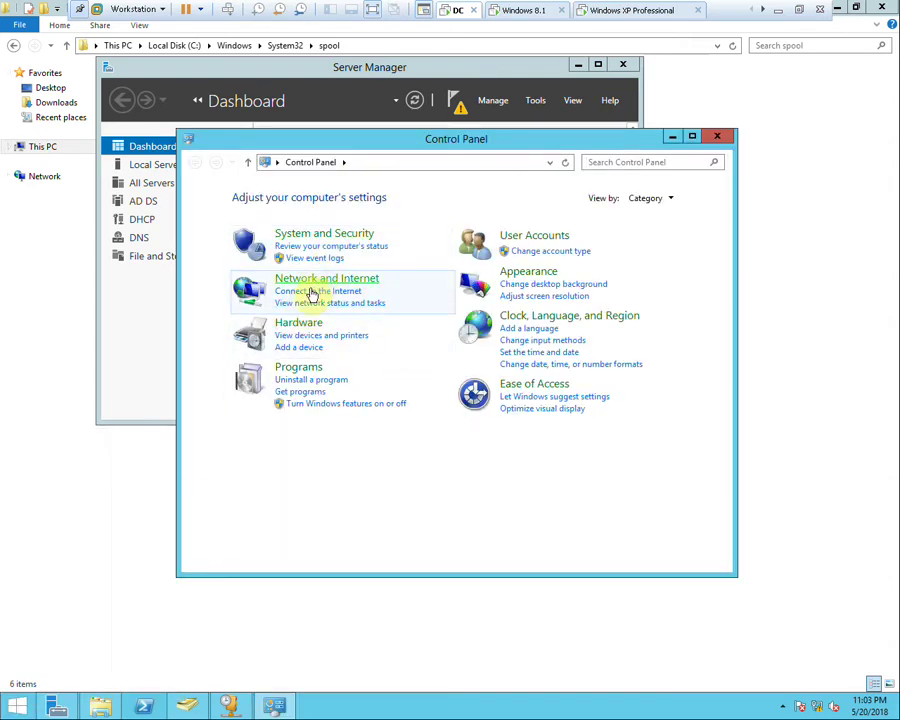
click(302, 323)
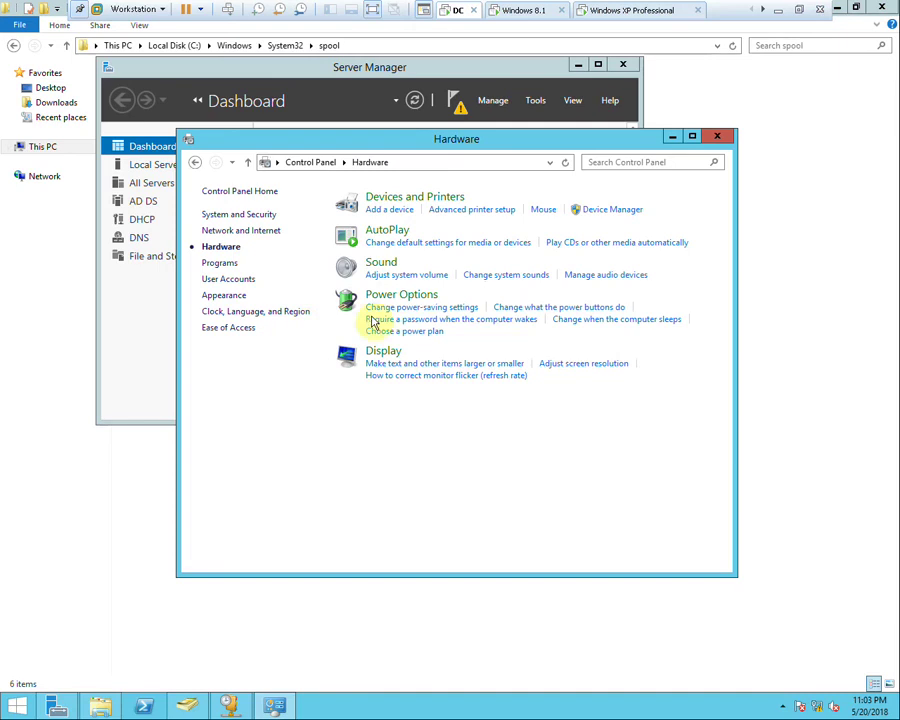
click(450, 199)
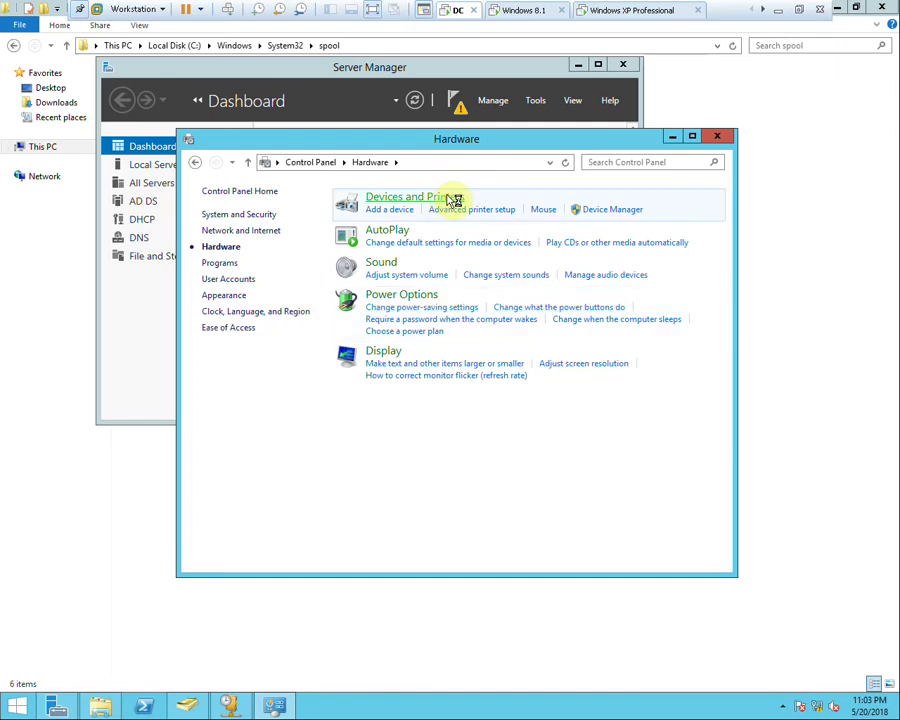
Open the printer properties of Microsoft XPS Document Writer.
click(245, 409)
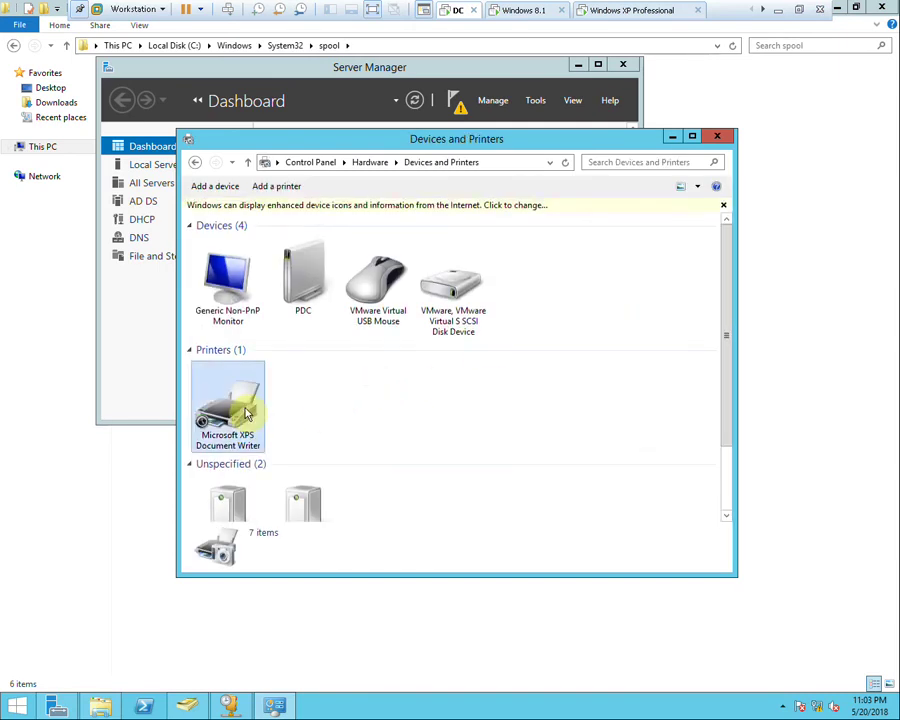
right_click(240, 372)
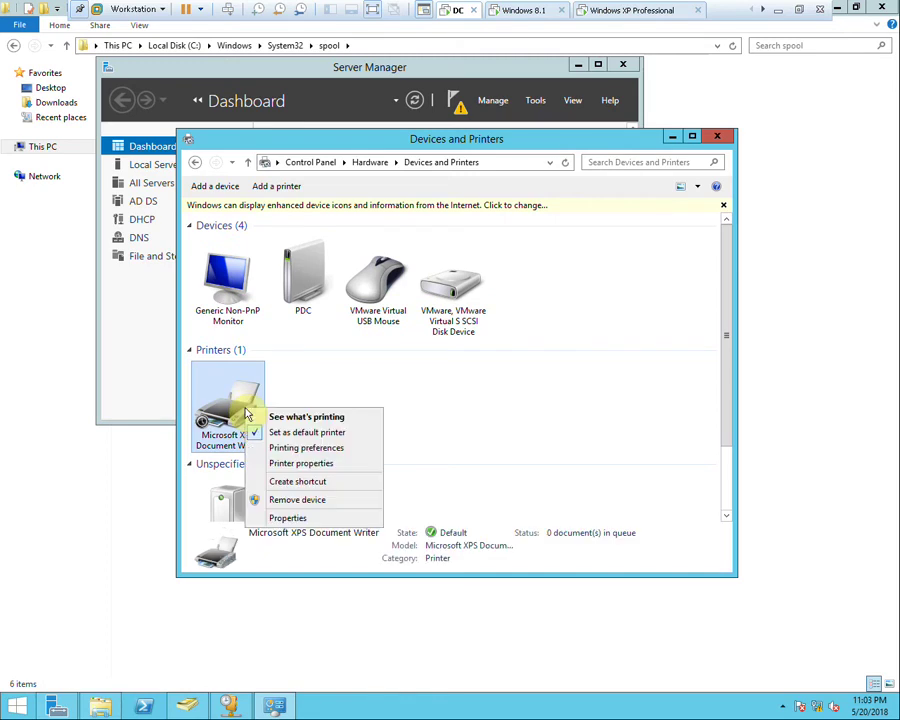
click(293, 466)
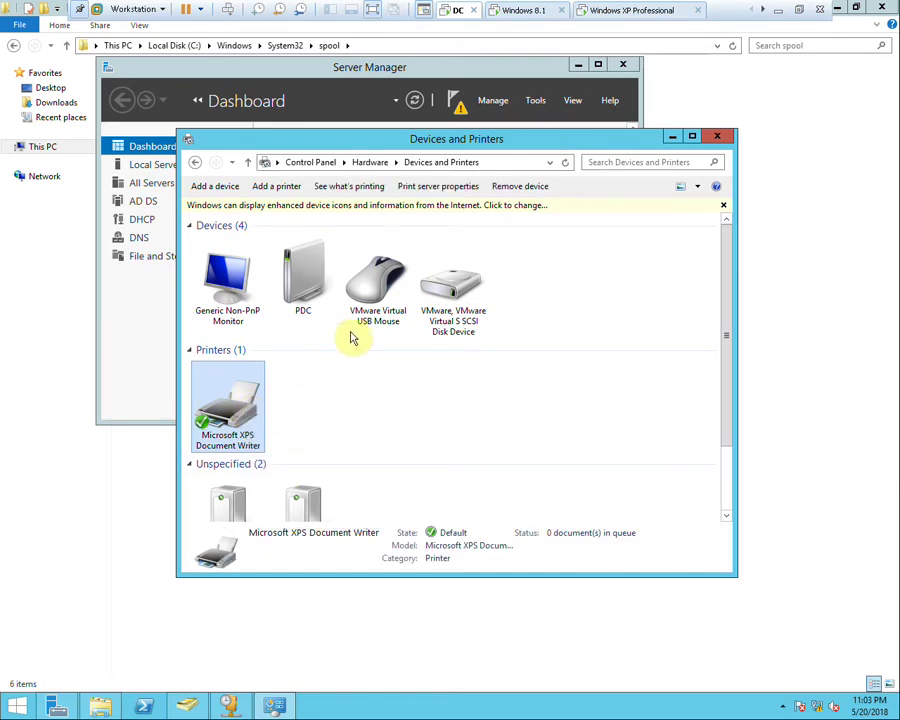
drag(460, 336, 435, 251)
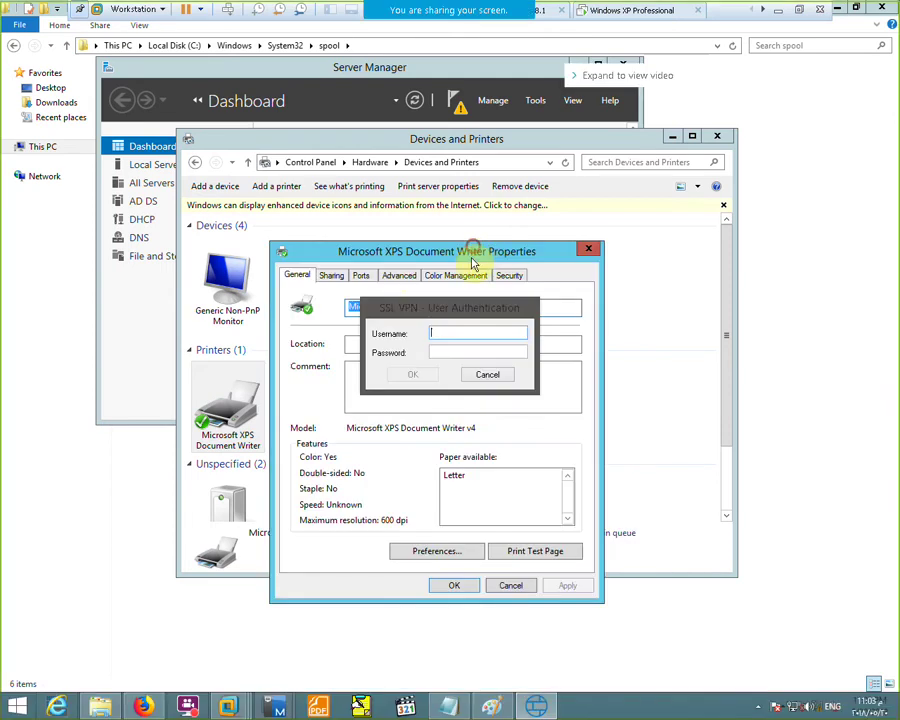
click(489, 374)
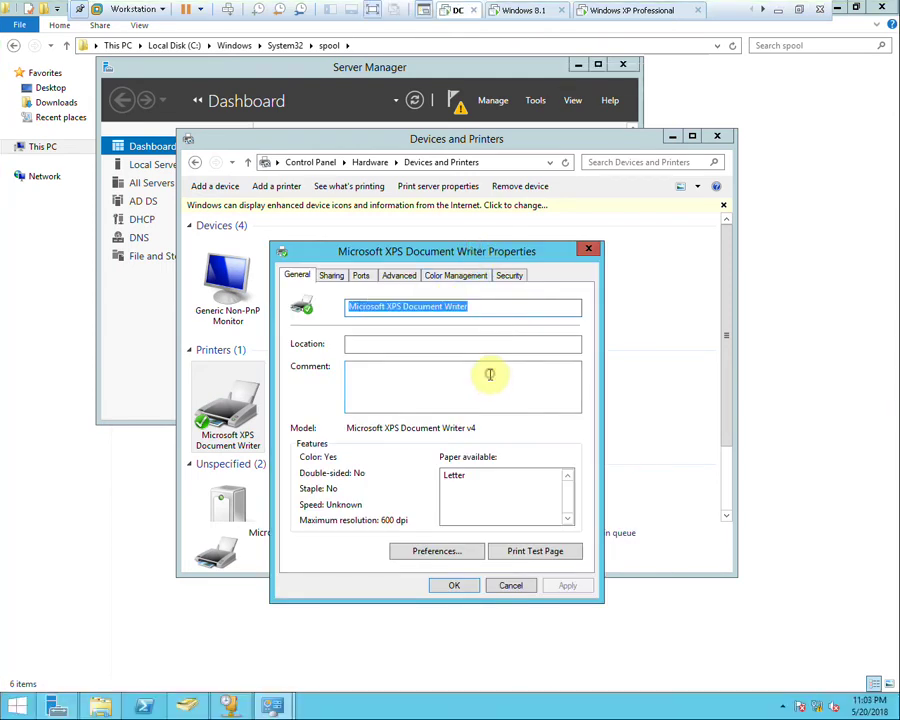
click(406, 277)
click(503, 276)
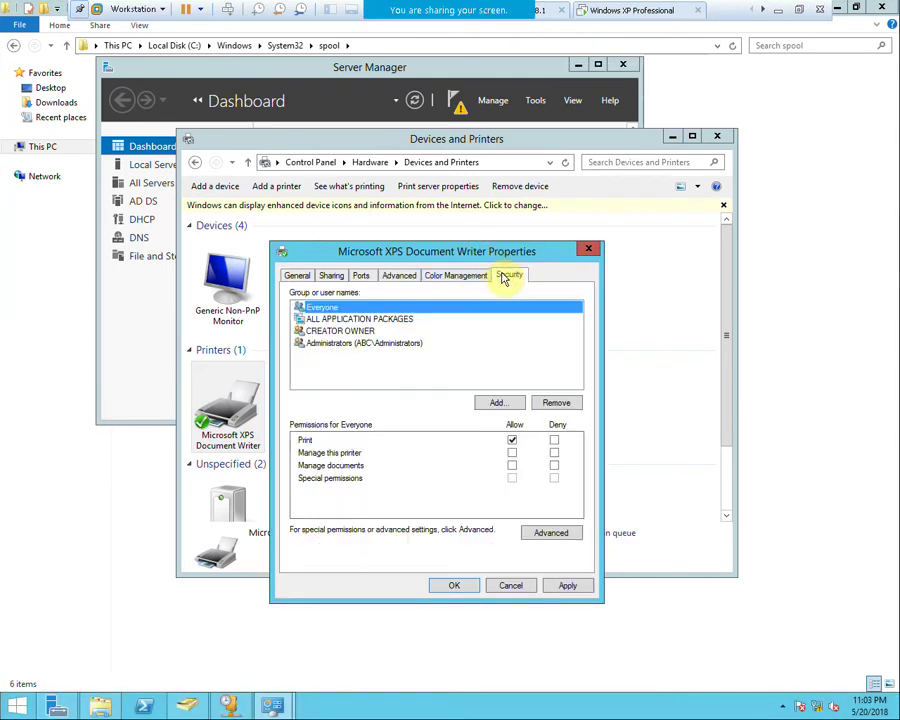
click(342, 332)
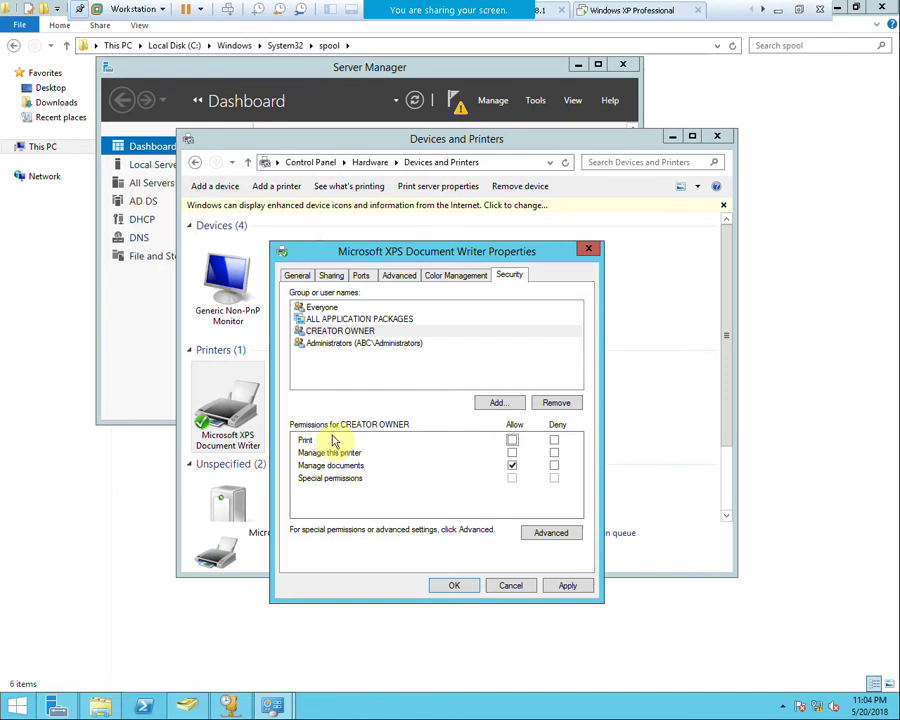
click(509, 584)
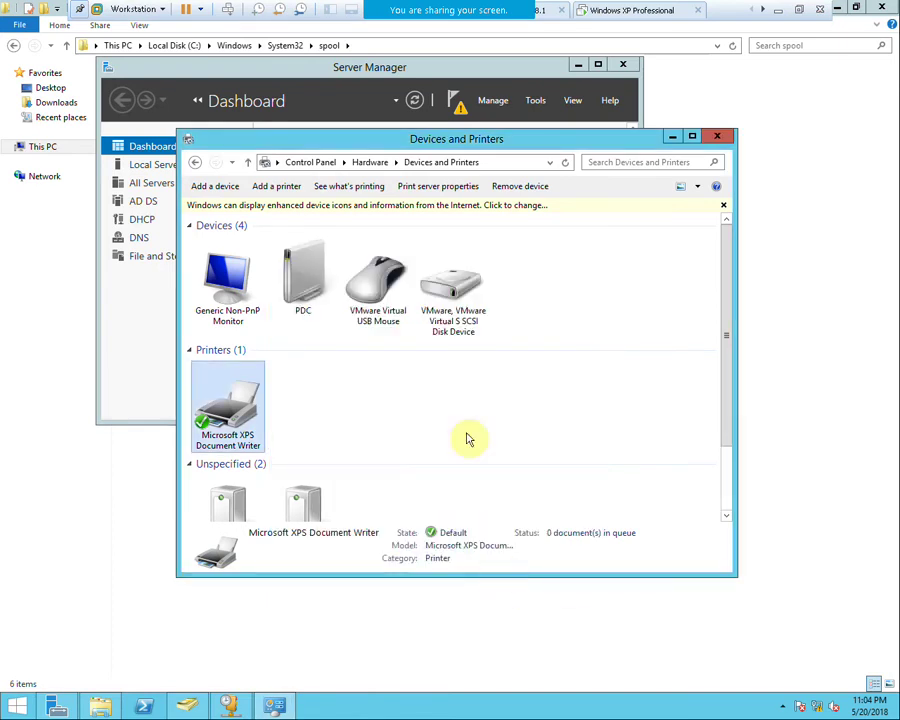
click(778, 9)
Type '11. Print Pooling' on a new line below item 10.
click(320, 634)
key(Return)
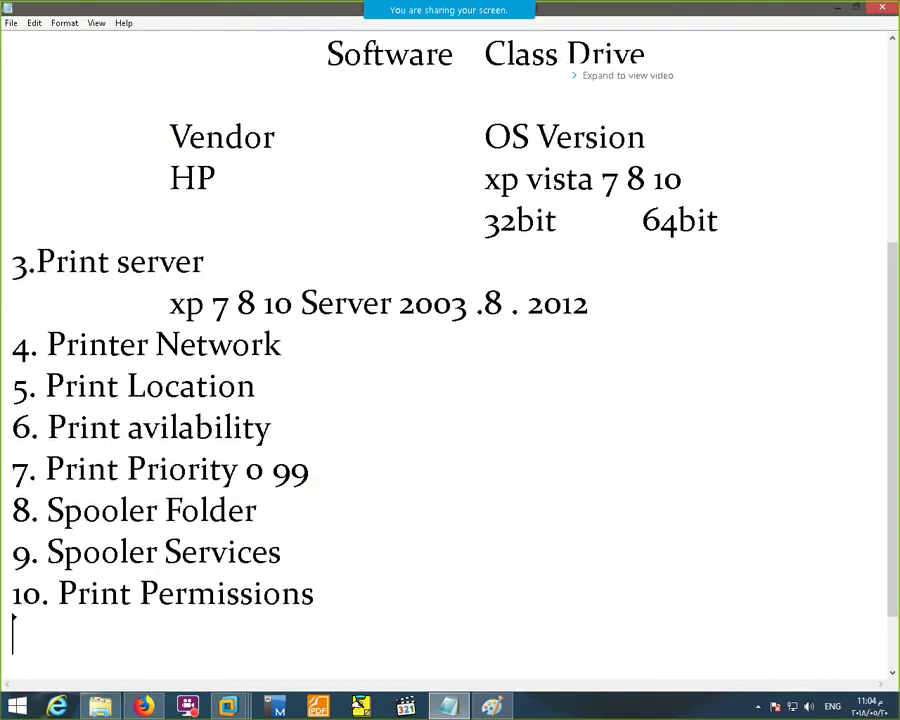
text(11.)
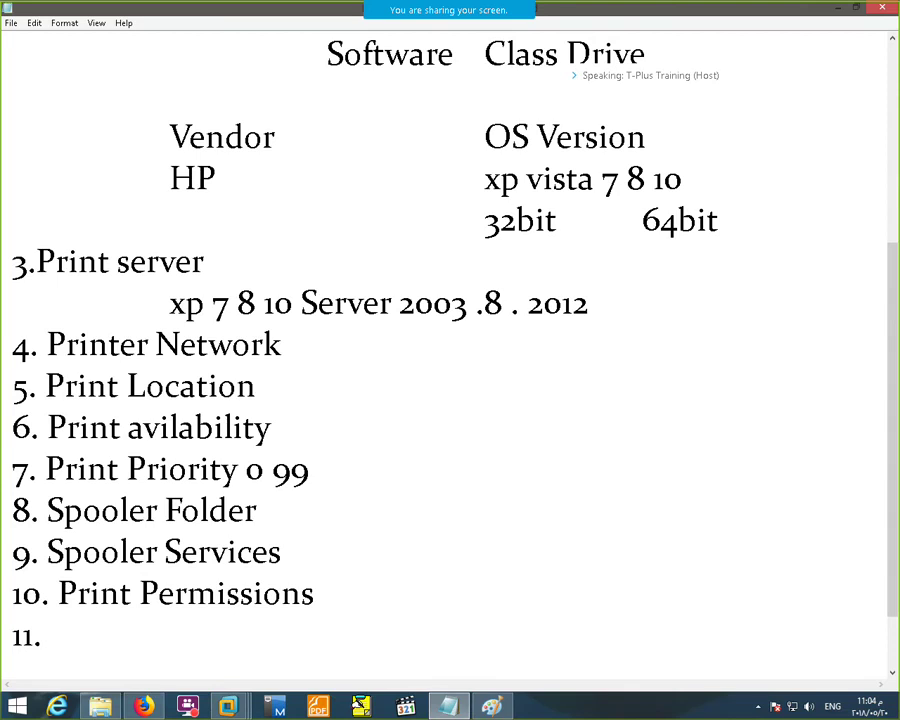
text(Print )
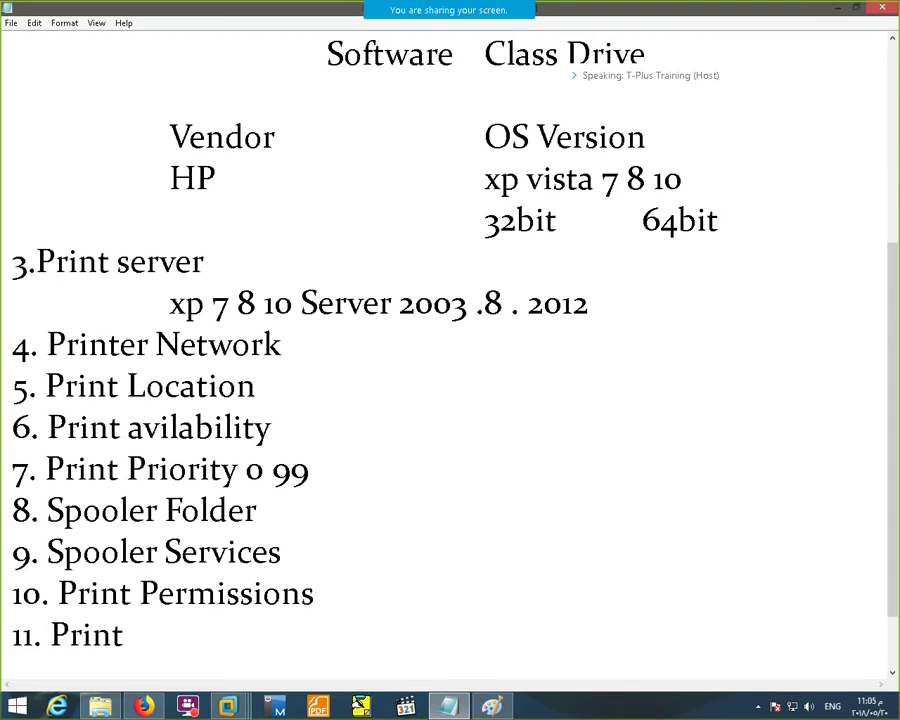
text(Pooling)
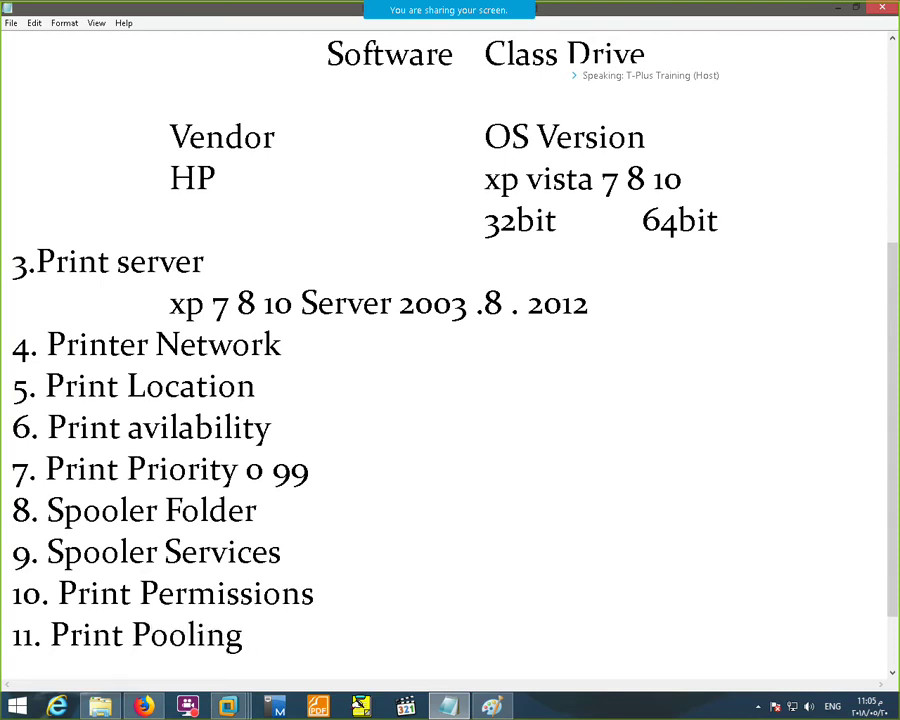
In maximized Paint, draw boxes labelled P1 and P2 plus a third box below.
key(alt+Tab)
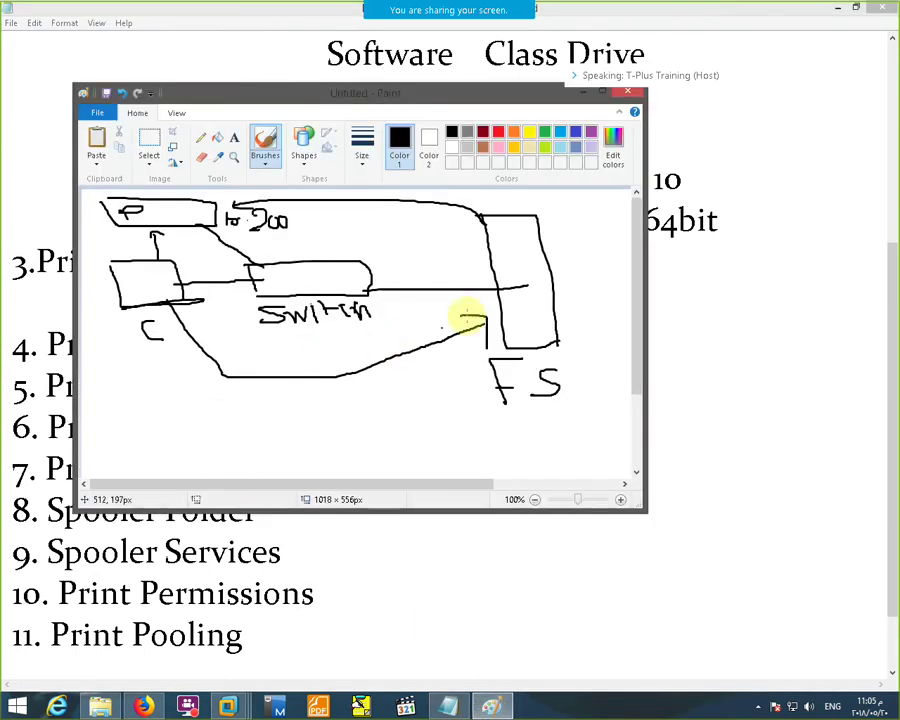
click(603, 93)
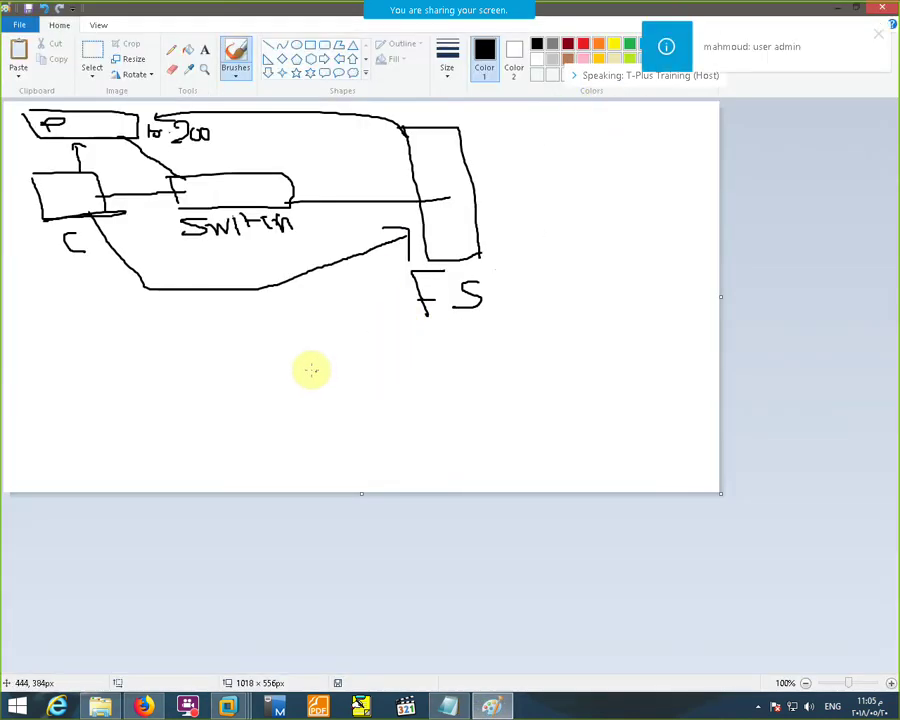
mouse_move(40, 331)
mouse_down()
mouse_move(90, 330)
mouse_move(115, 362)
mouse_move(42, 376)
mouse_up()
drag(30, 333, 38, 378)
mouse_move(276, 320)
mouse_down()
mouse_move(382, 319)
mouse_move(382, 368)
mouse_move(275, 366)
mouse_move(368, 370)
mouse_up()
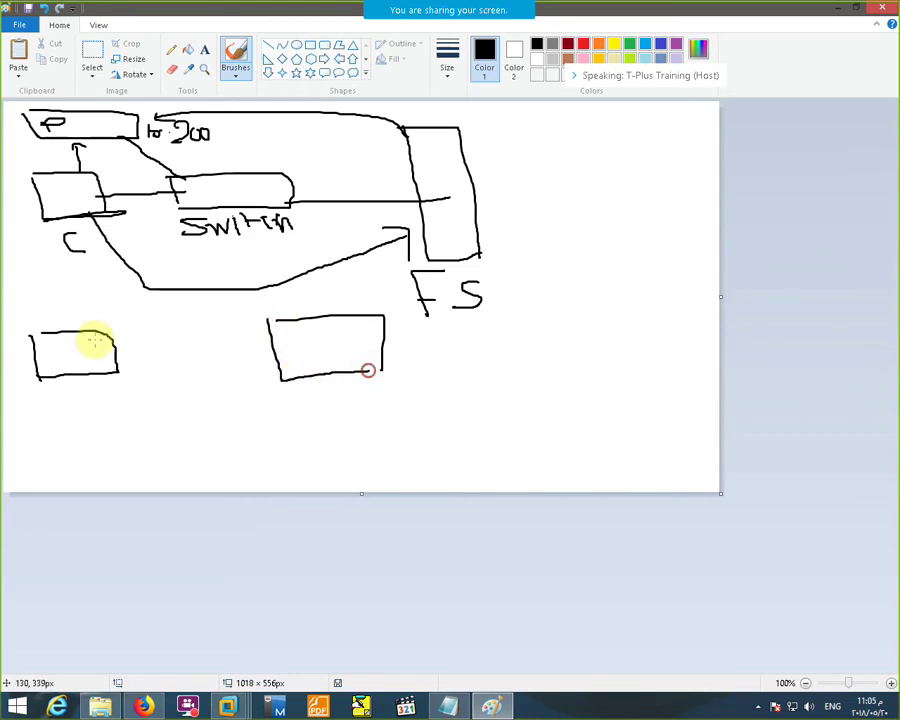
drag(60, 344, 93, 377)
mouse_move(297, 345)
mouse_down()
mouse_move(302, 378)
mouse_move(294, 358)
mouse_move(313, 345)
mouse_move(324, 368)
mouse_up()
drag(28, 434, 134, 490)
mouse_move(26, 438)
mouse_down()
mouse_move(36, 466)
mouse_move(169, 466)
mouse_move(48, 470)
mouse_up()
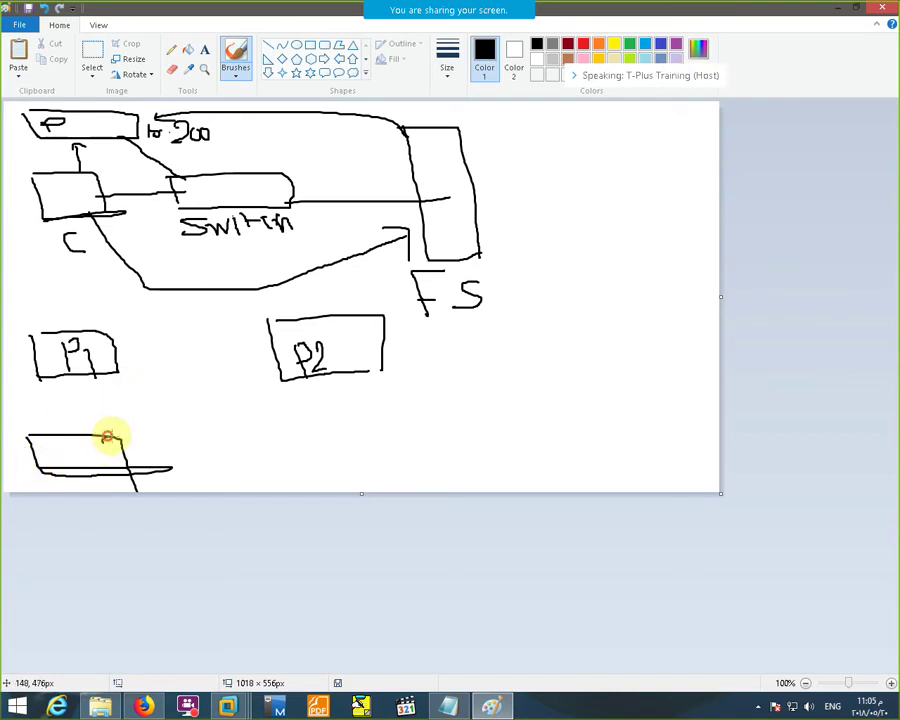
Draw connector lines from the bottom box up to P1 and to P2.
drag(93, 445, 99, 390)
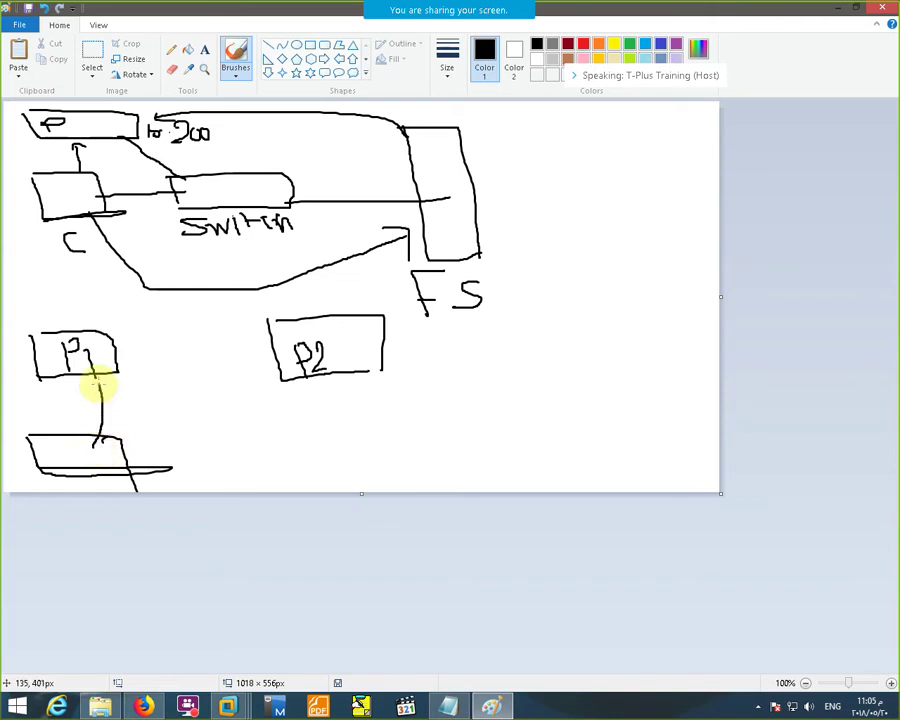
drag(99, 457, 298, 385)
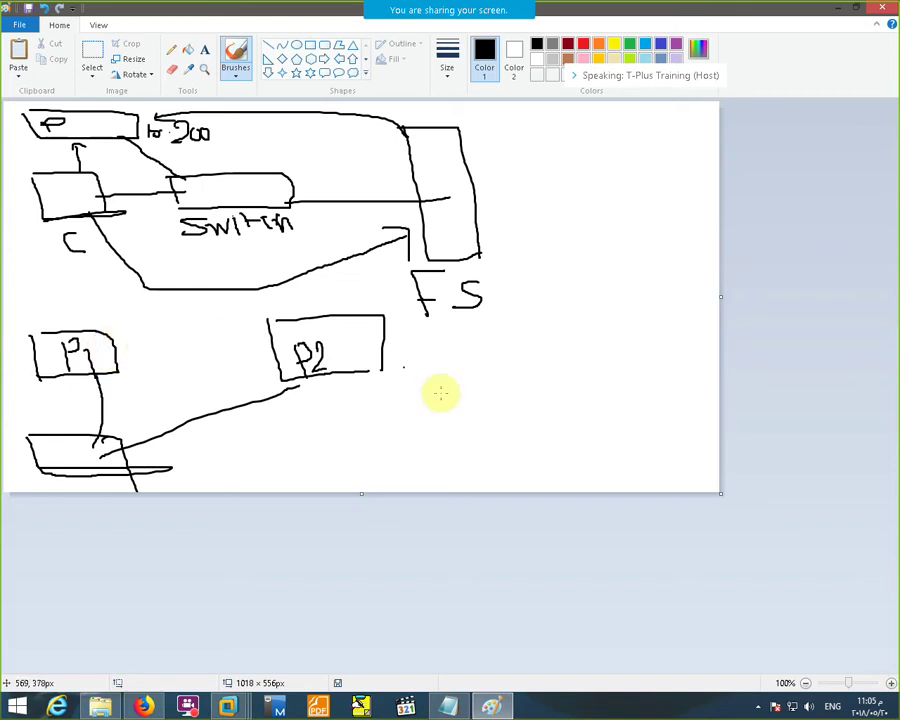
mouse_move(160, 449)
mouse_down()
mouse_move(273, 430)
mouse_move(365, 378)
mouse_up()
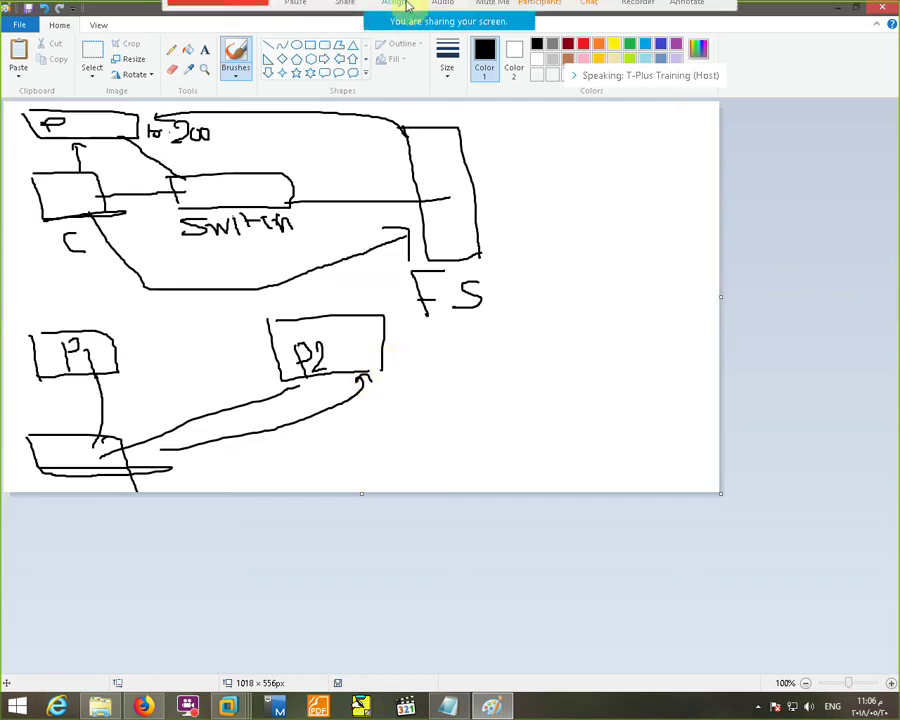
mouse_move(218, 680)
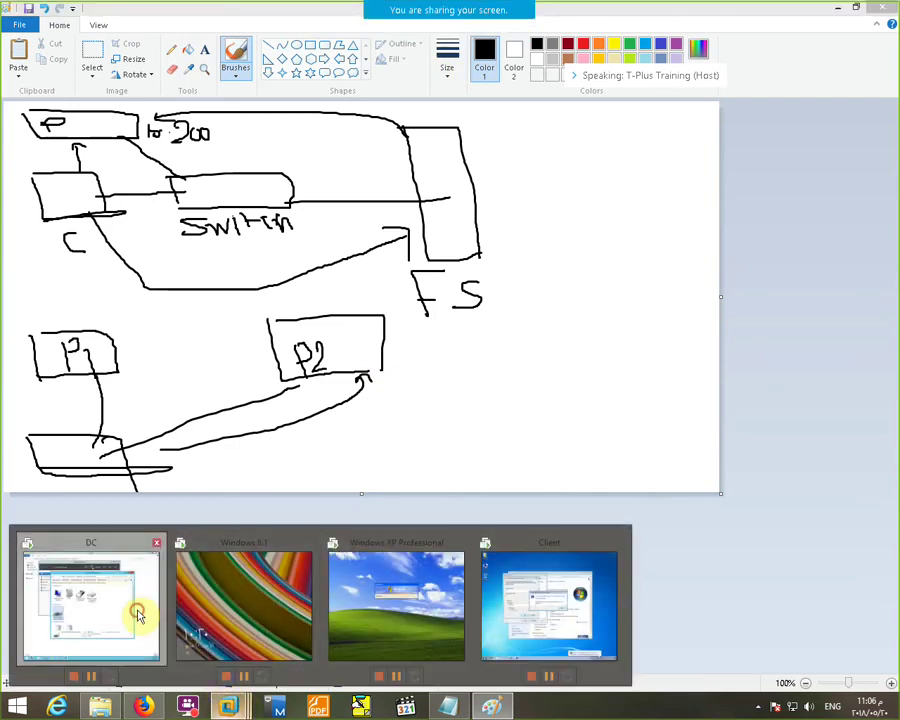
click(137, 612)
click(776, 10)
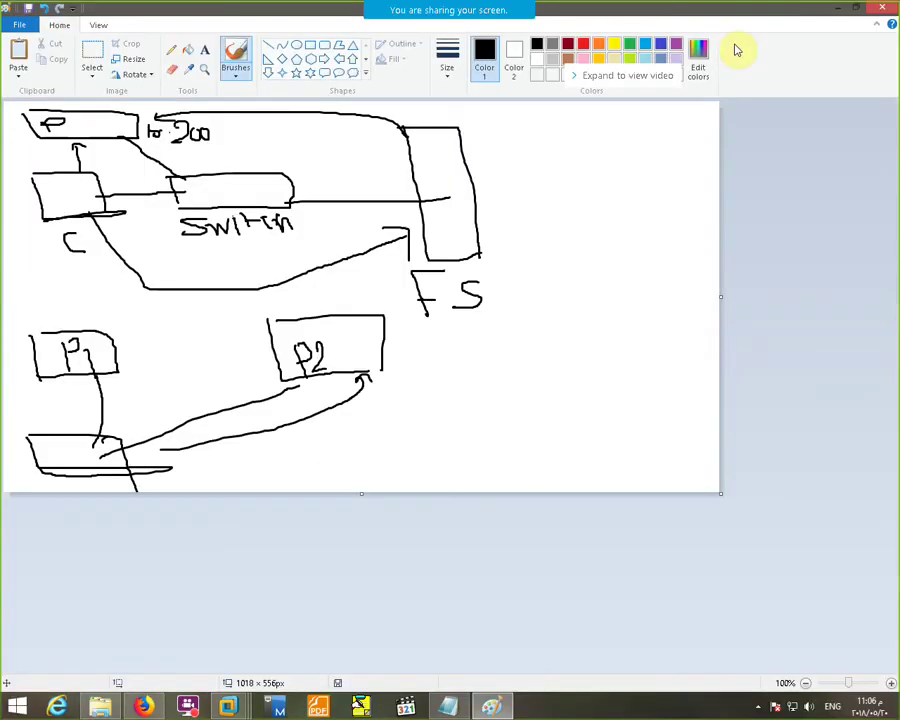
Type '12. Internet Printer' on a new line below item 11 in Notepad.
click(448, 706)
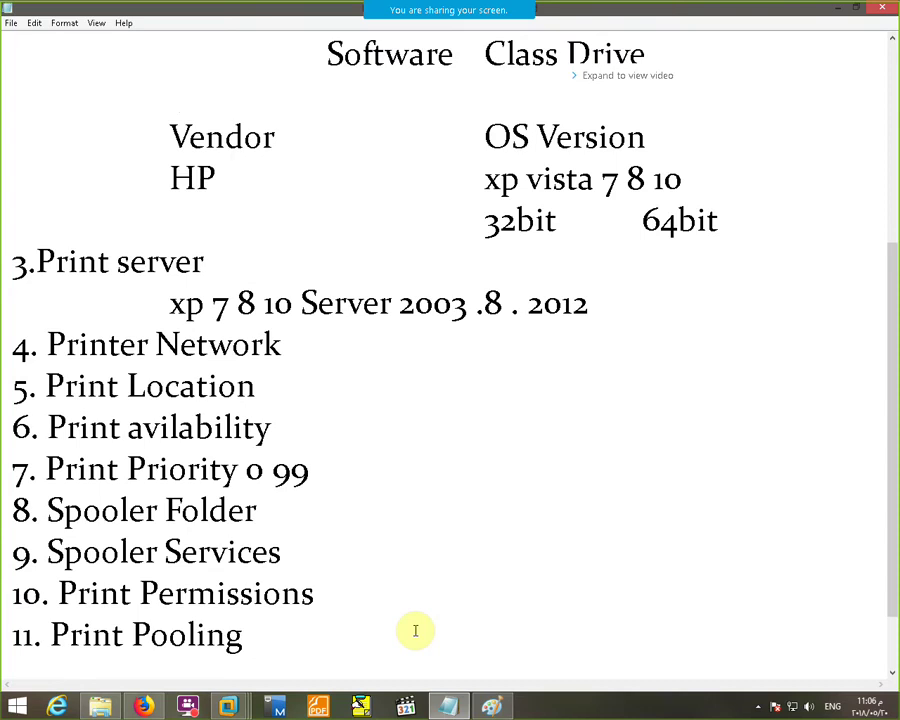
key(Return)
text(12. )
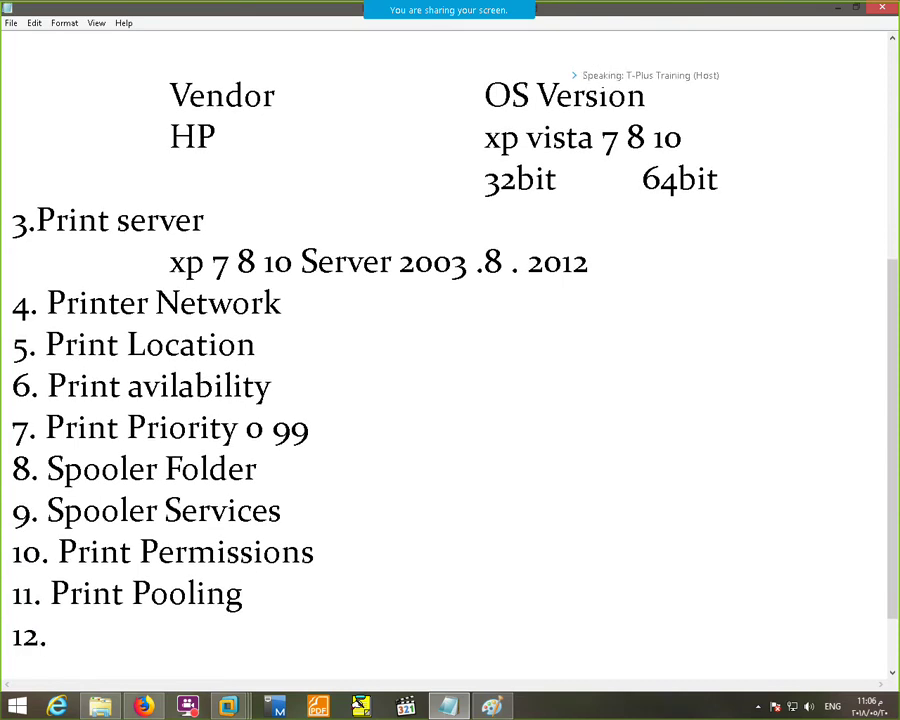
text(Internet )
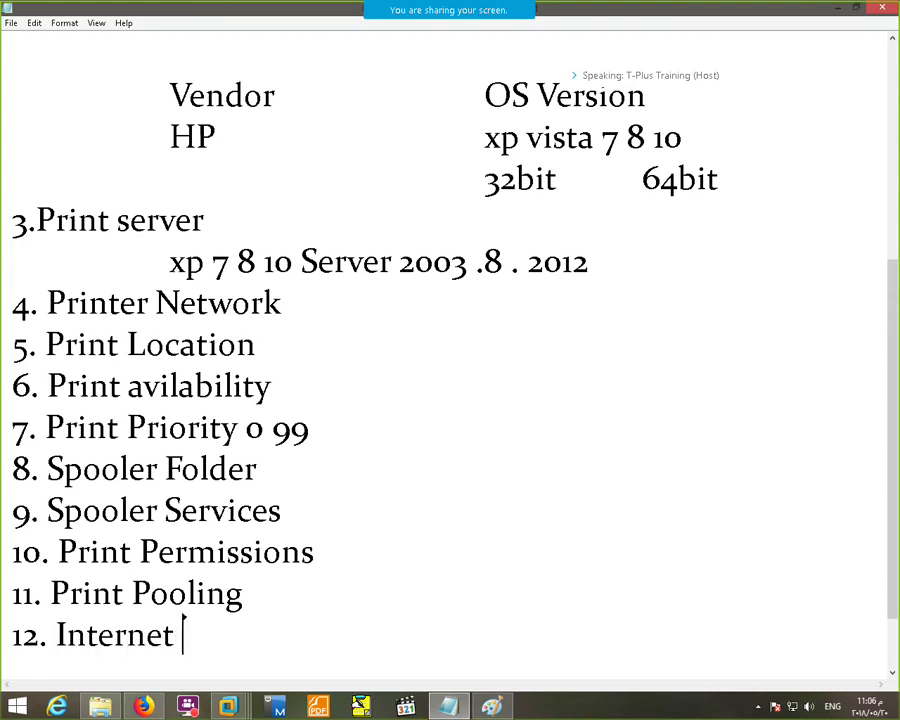
text(Pr)
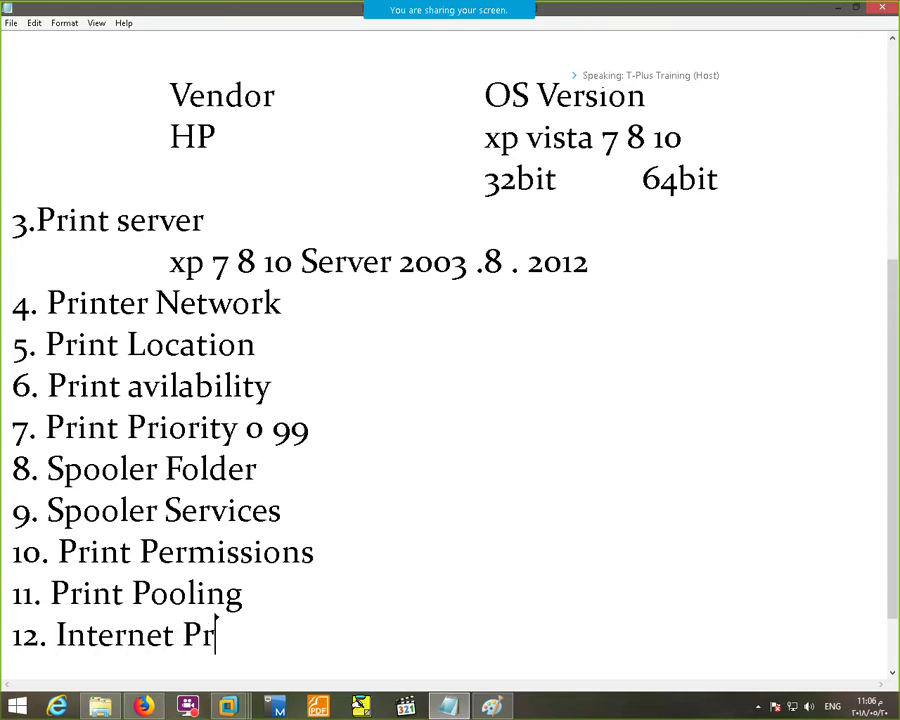
text(inter)
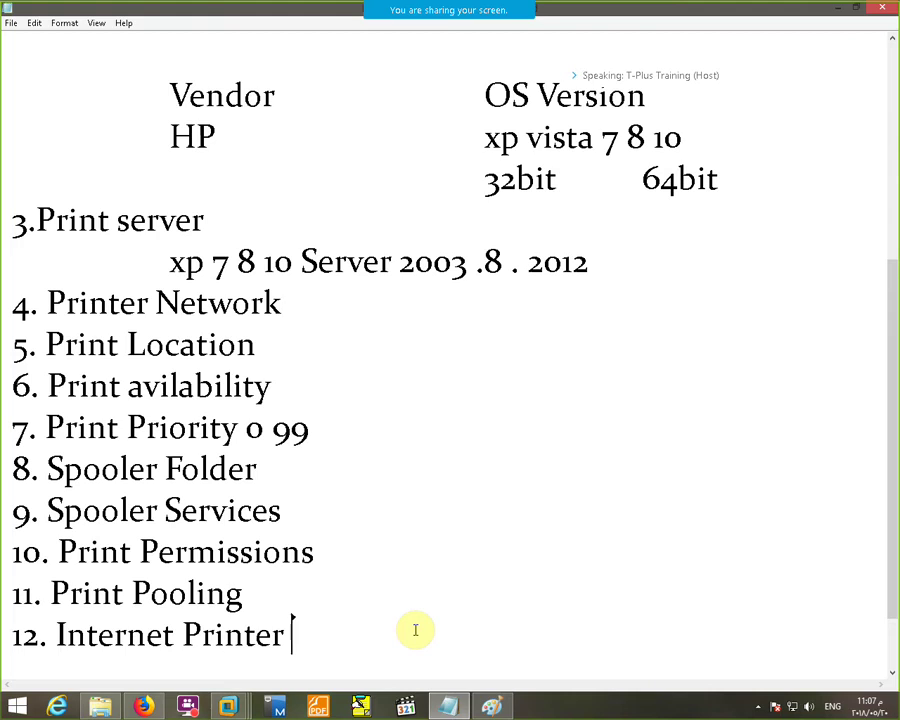
key(Return)
text(13.)
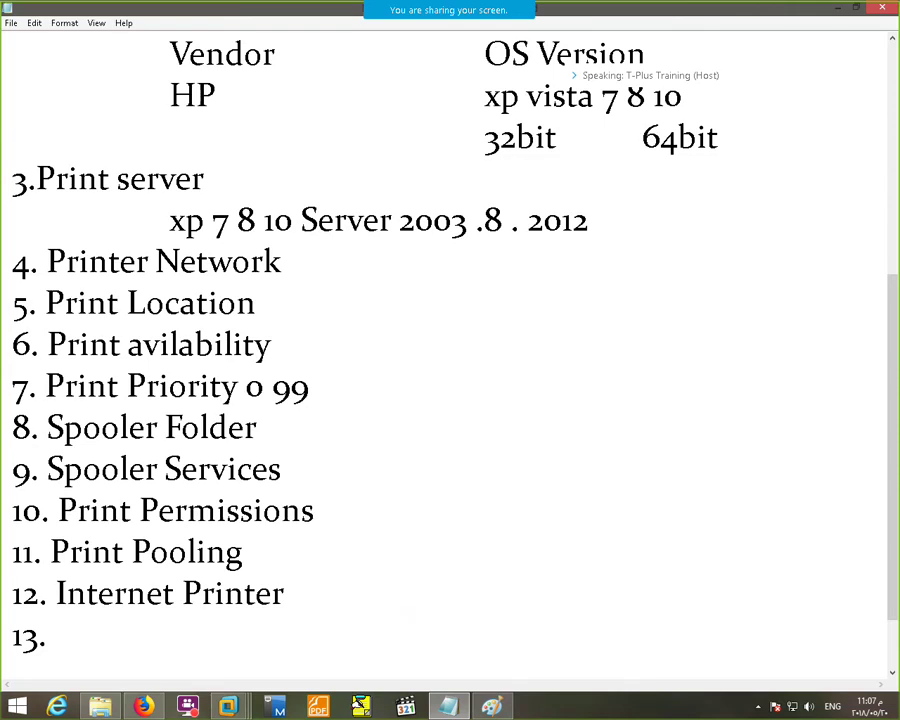
text( Lis)
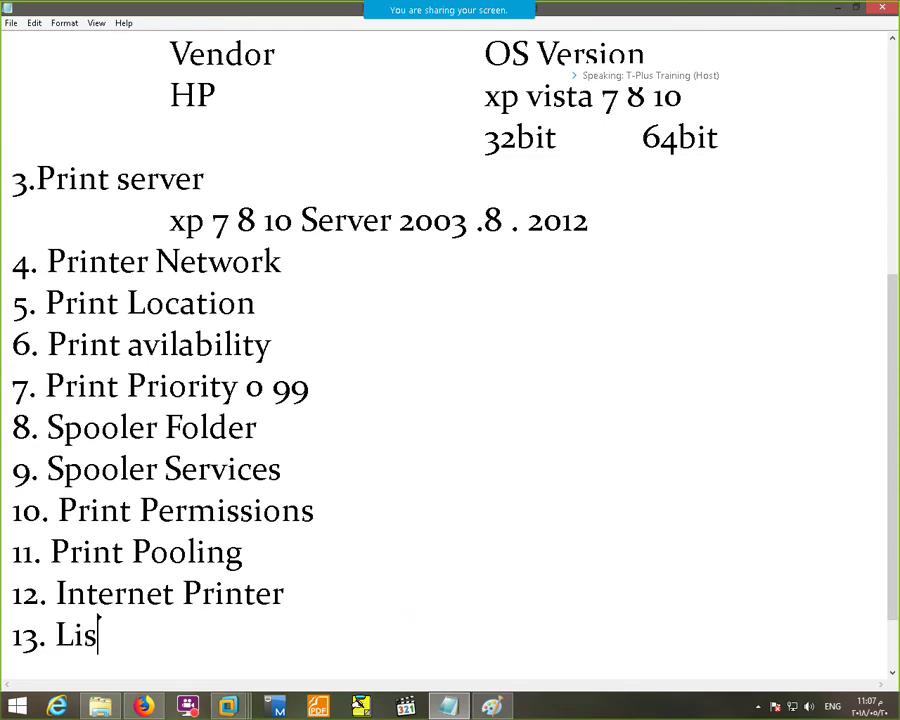
text(t In )
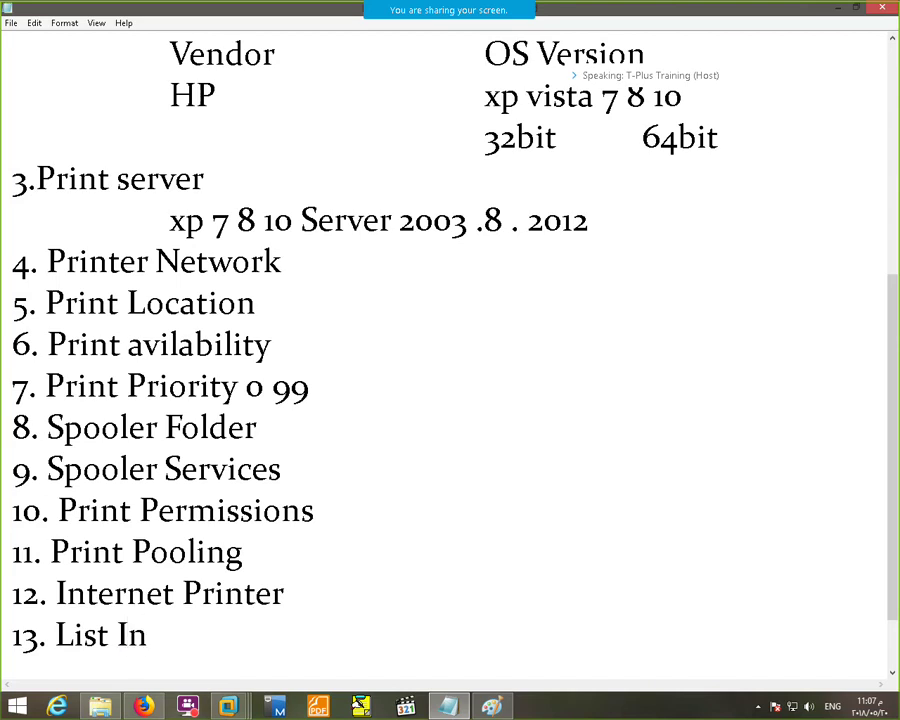
text(Act)
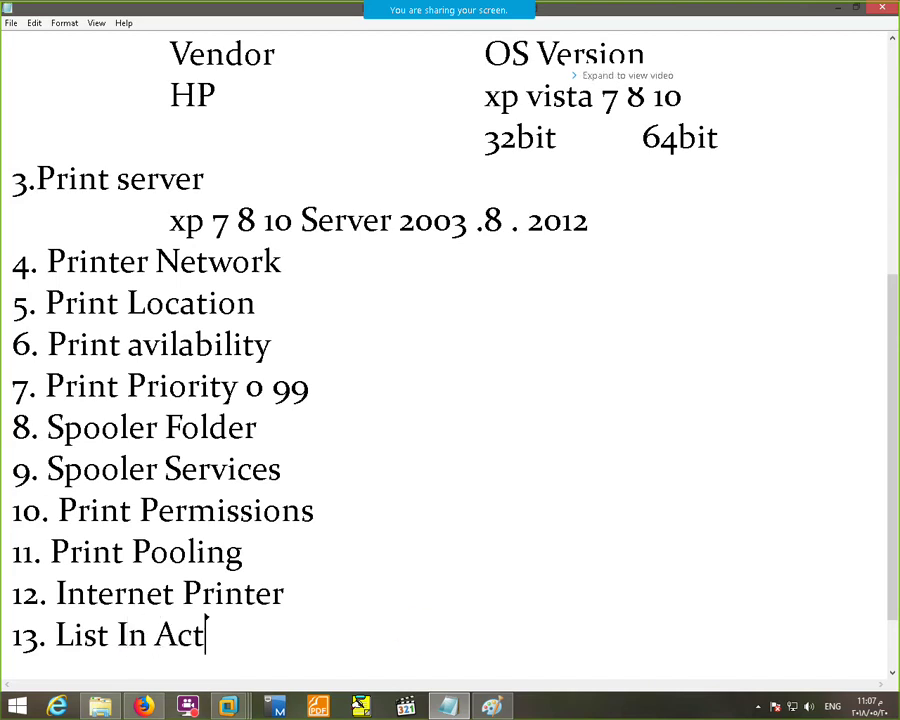
text(ive D)
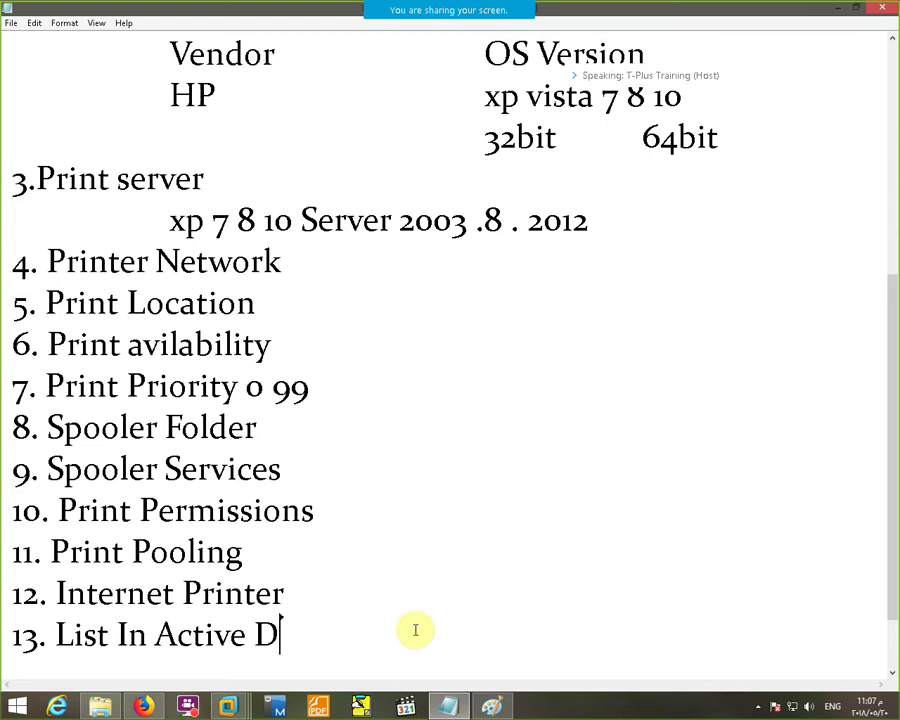
text(irec)
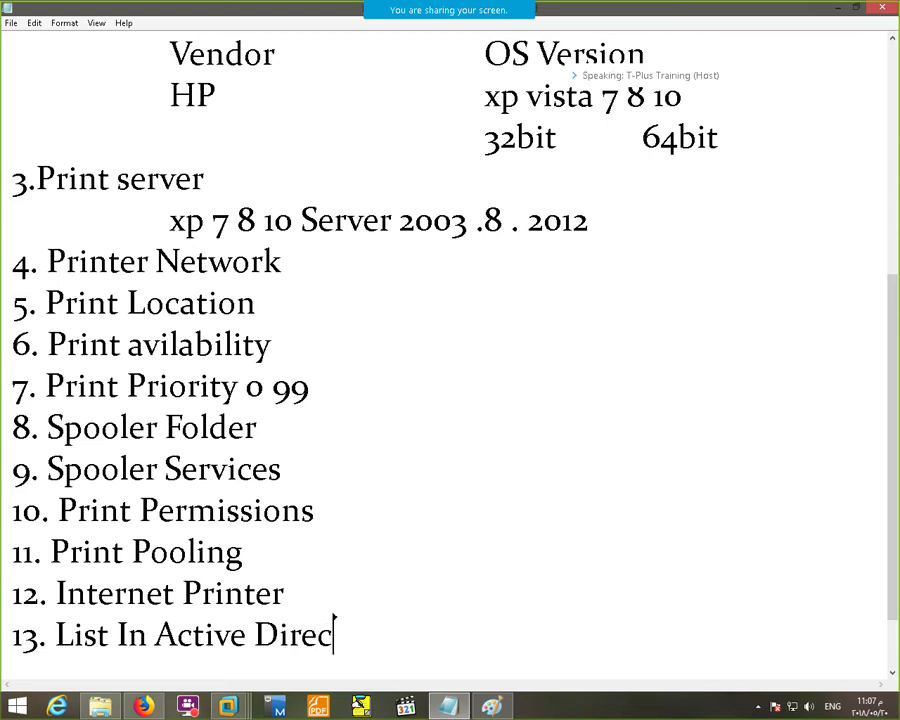
text(tory)
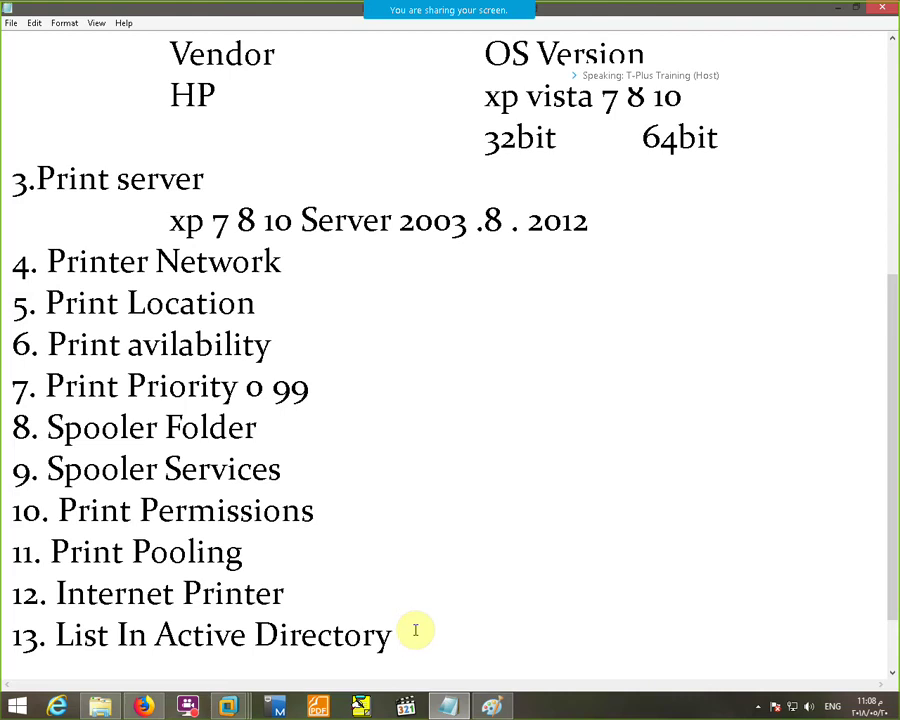
mouse_move(406, 8)
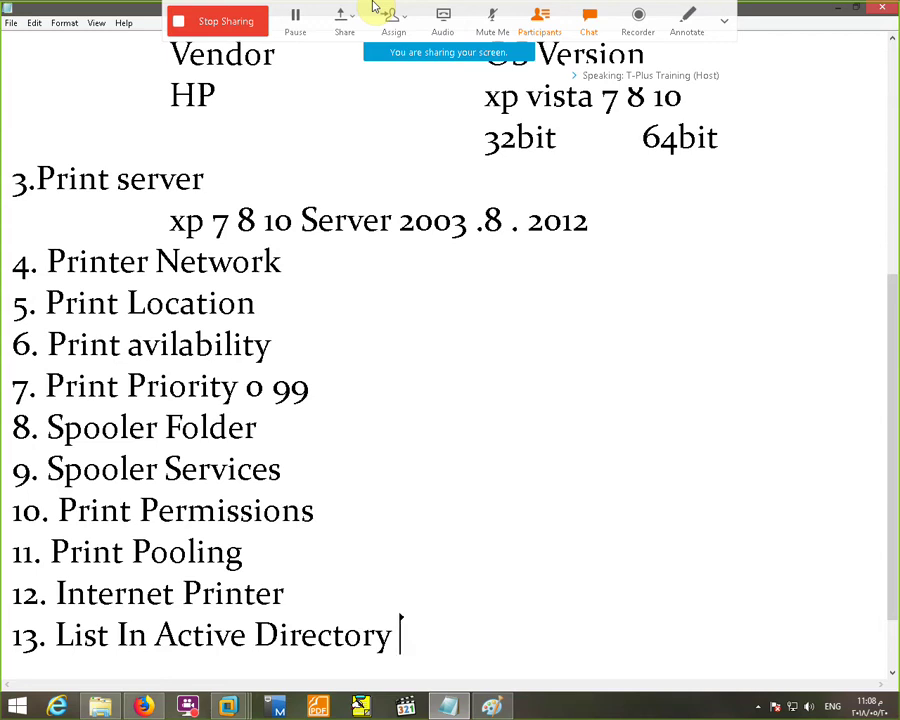
Type '14. Deploy Printer With Group Policy' on a new line after item 13.
key(Return)
text(14. D)
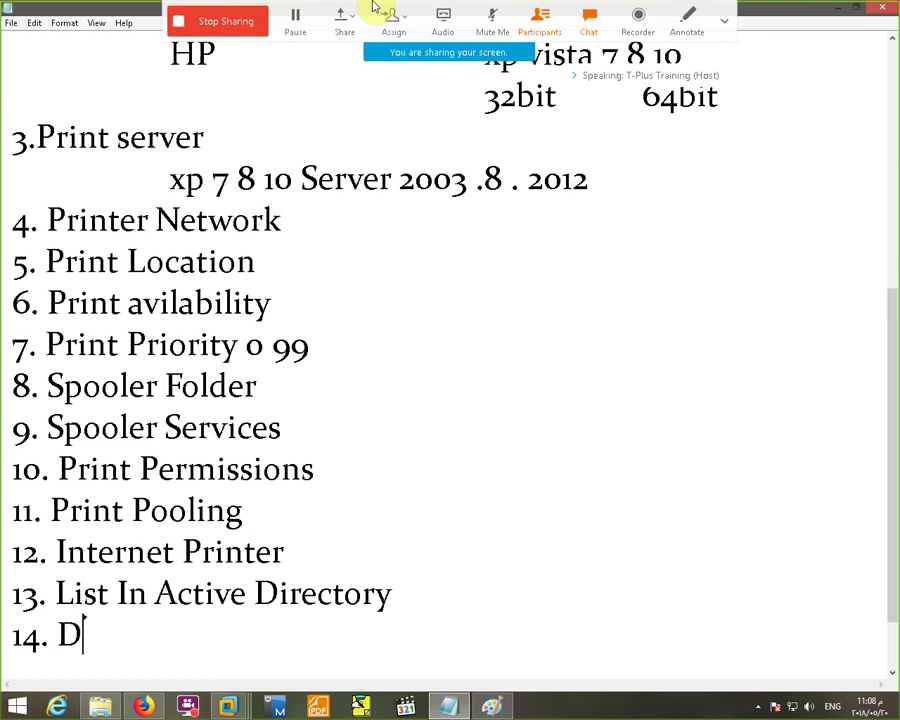
text(eploy )
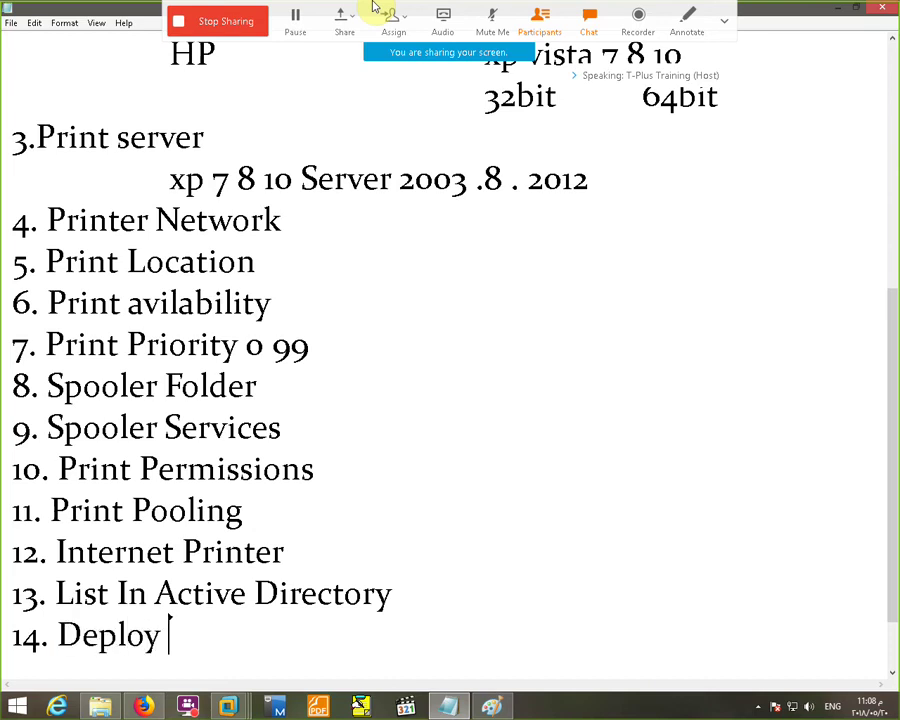
text(Printer )
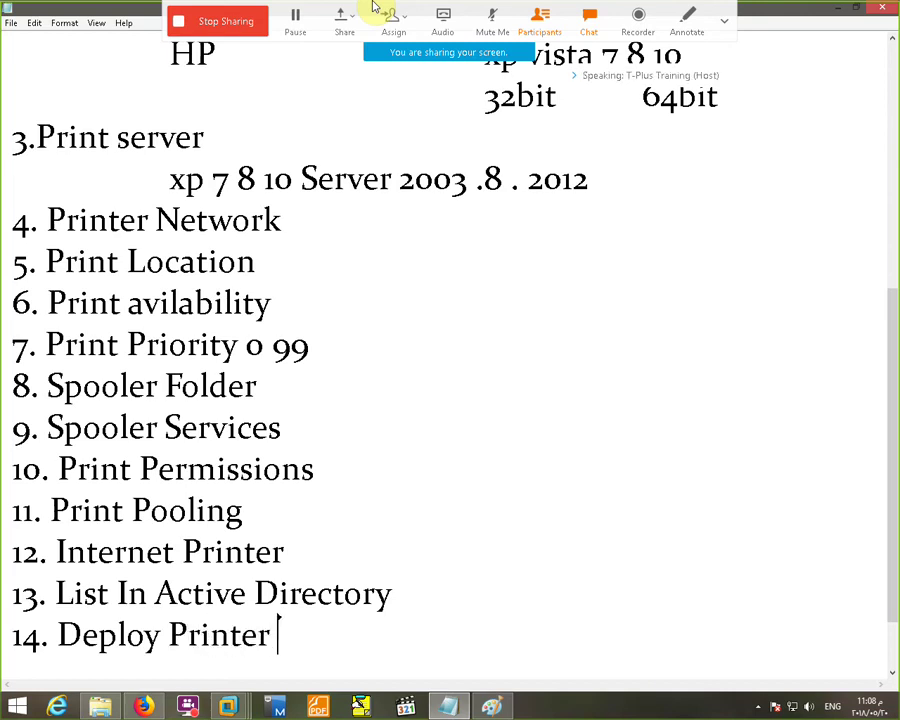
text(With)
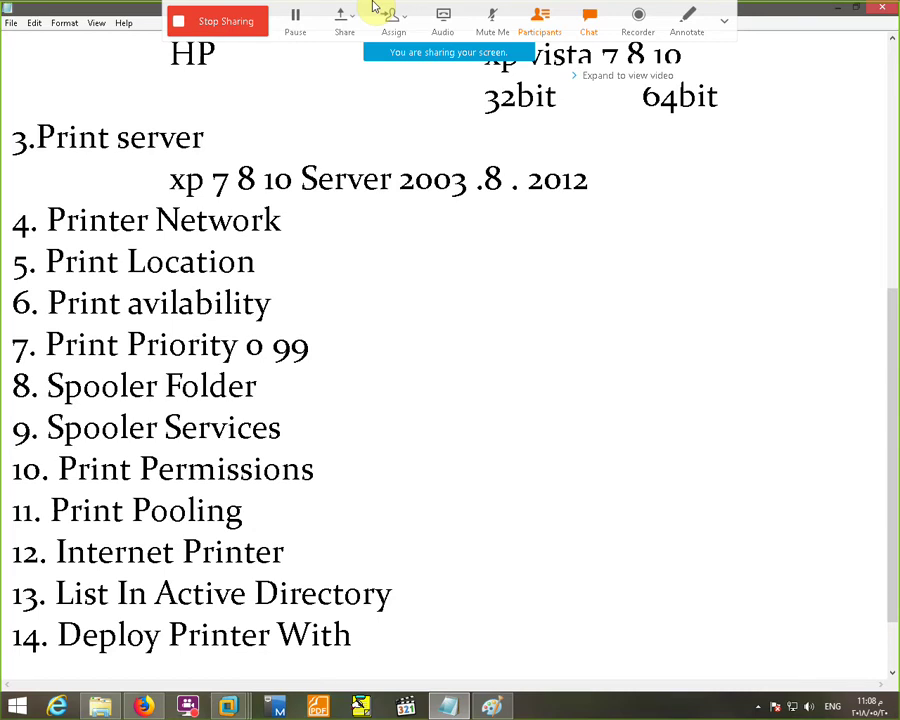
text( Gr)
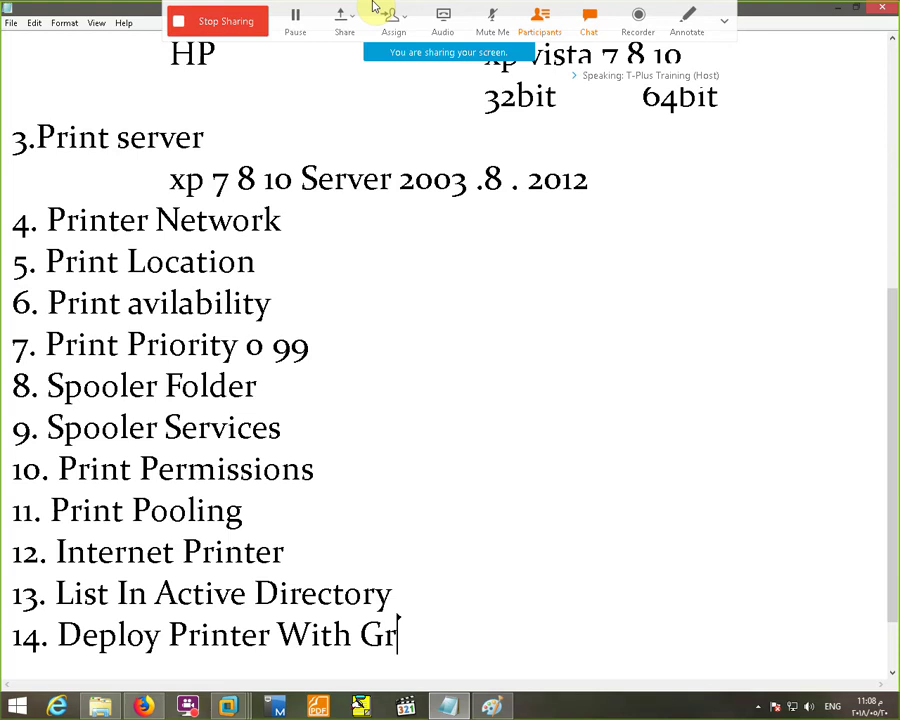
text(oup )
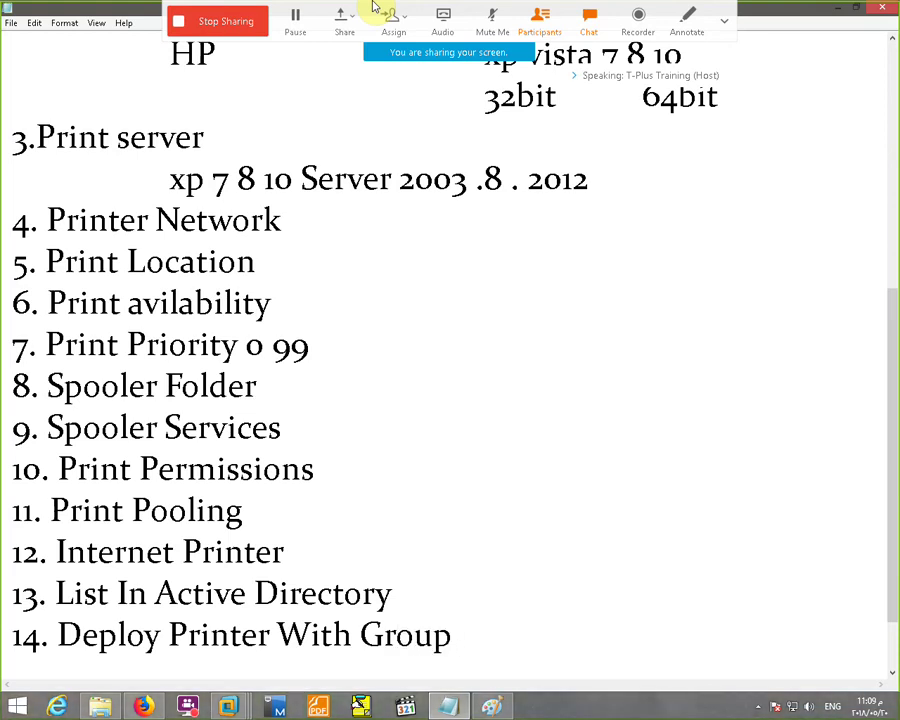
text(Policy)
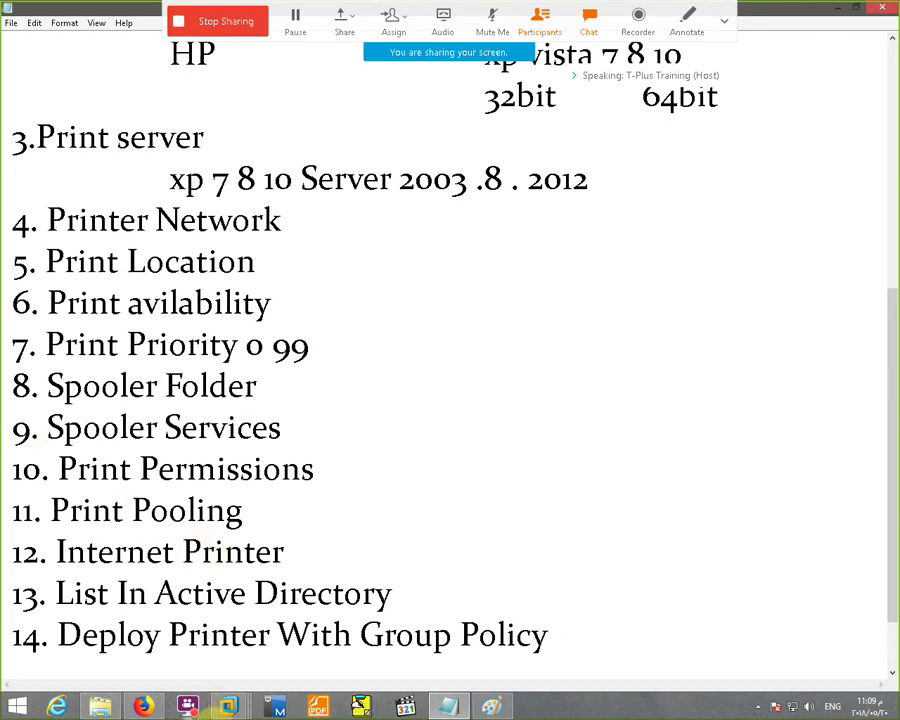
Switch to the DC virtual machine and bring up the Microsoft XPS Document Writer's options.
mouse_move(228, 706)
click(160, 617)
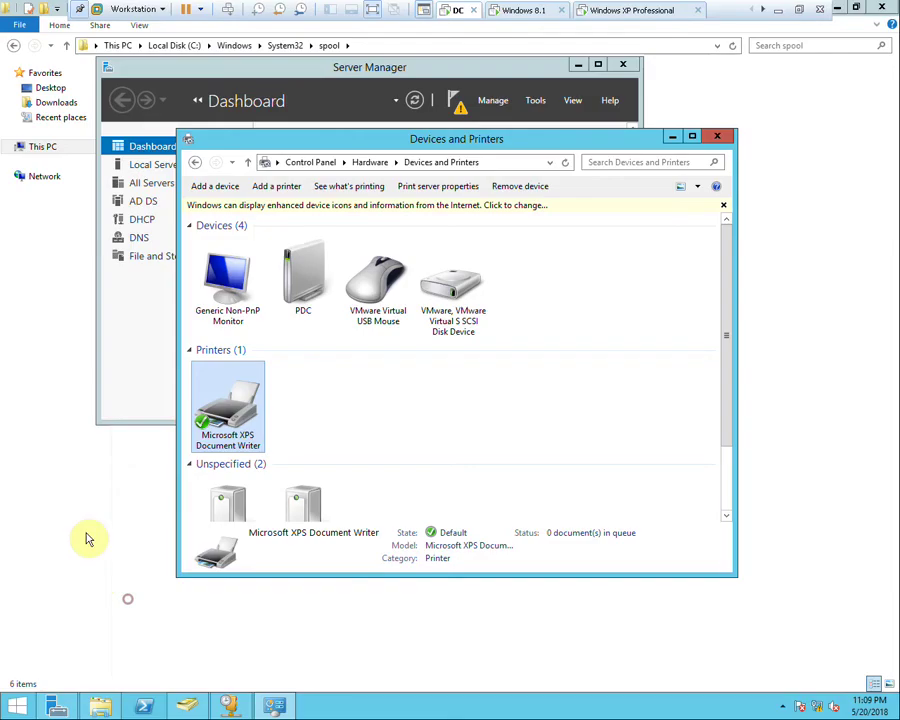
right_click(238, 398)
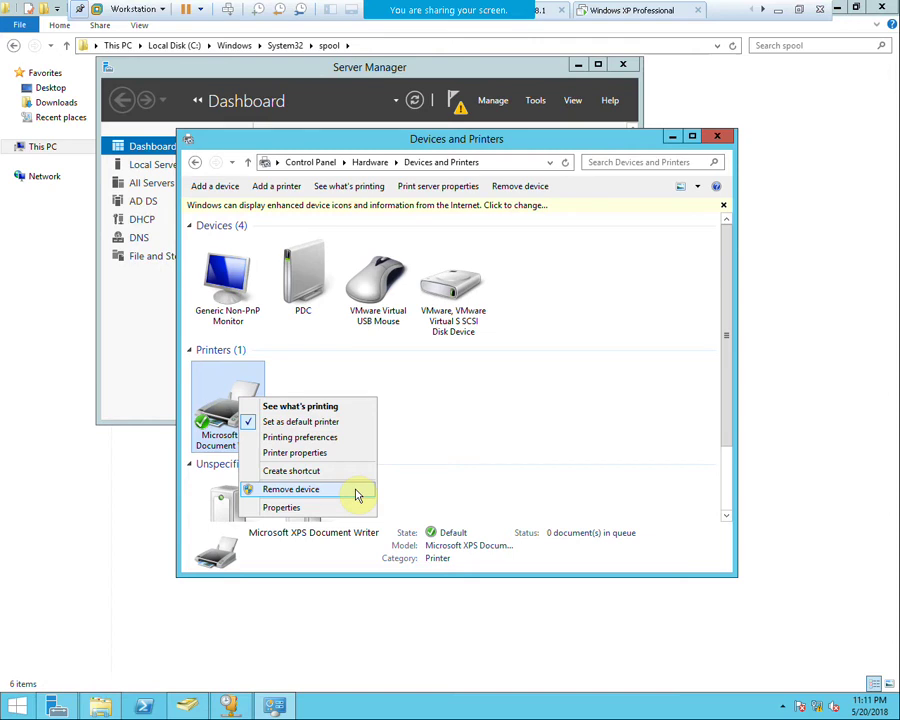
Dismiss the XPS Document Writer options and maximize the Devices and Printers window.
click(418, 397)
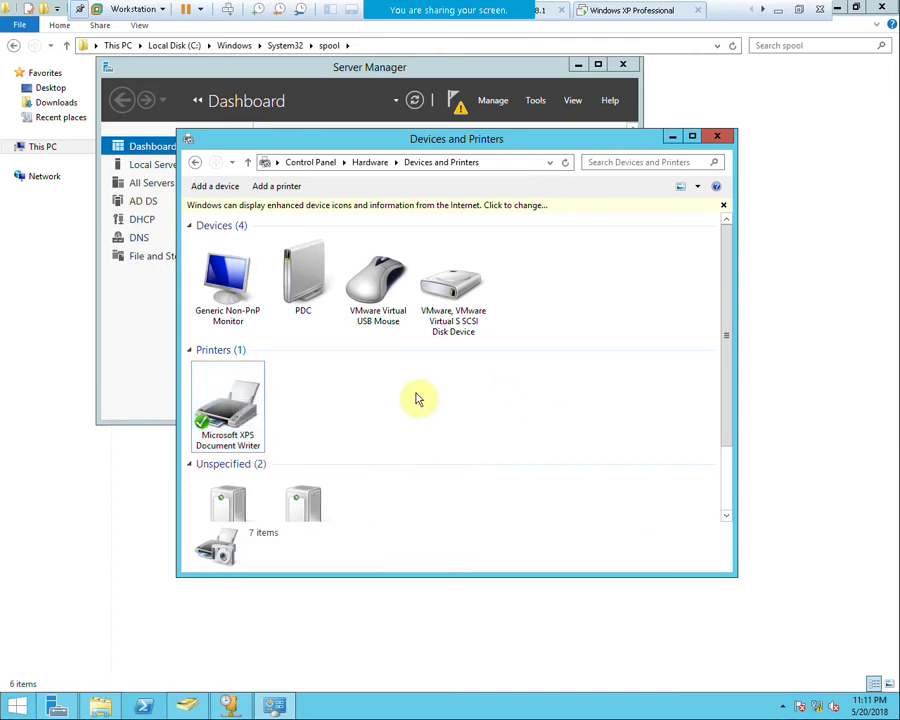
click(692, 136)
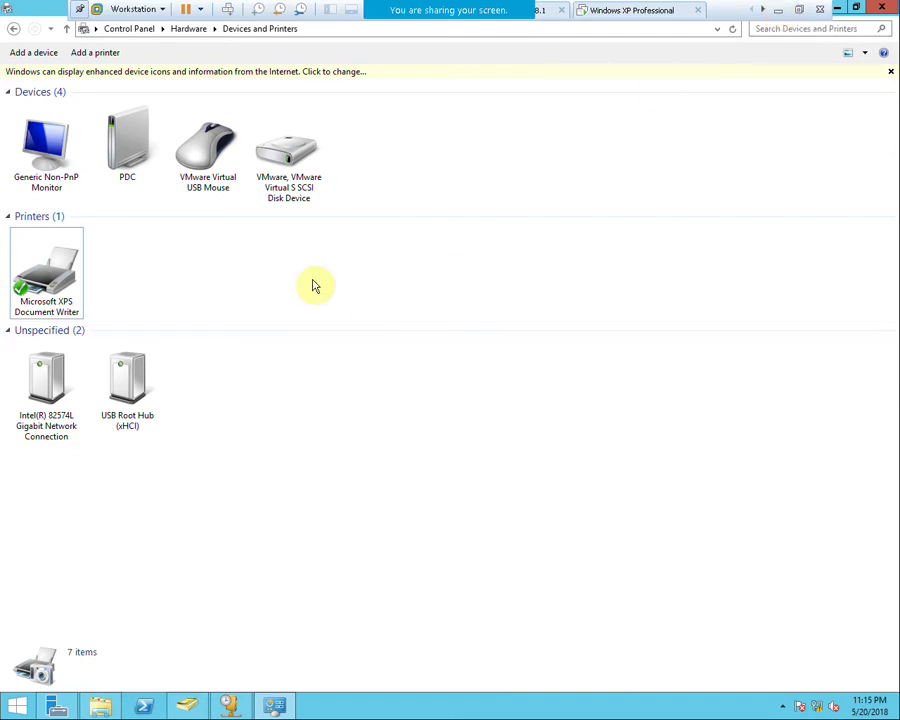
right_click(259, 273)
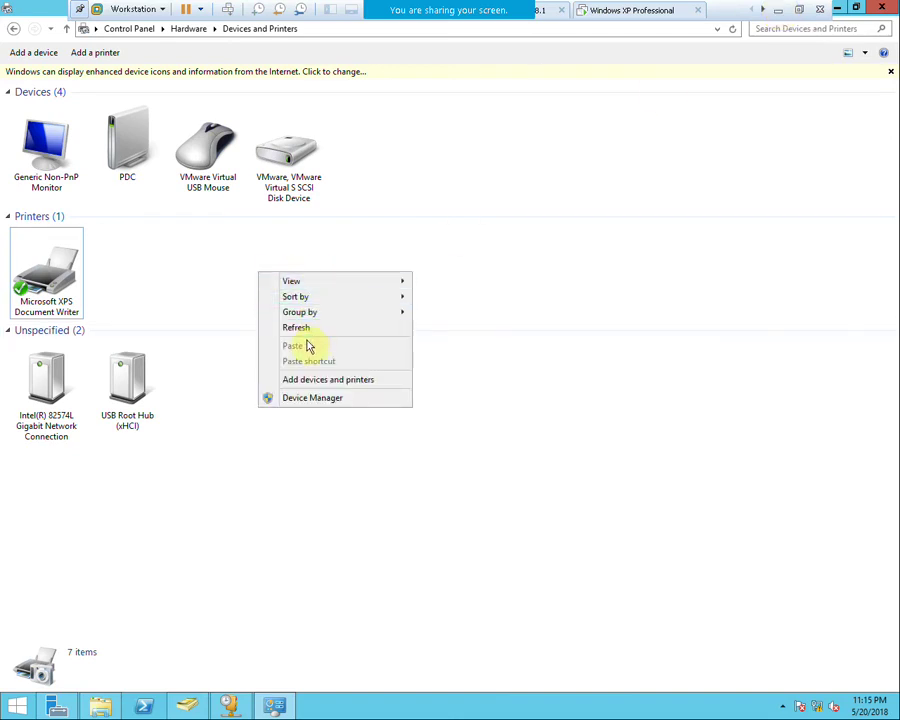
click(97, 54)
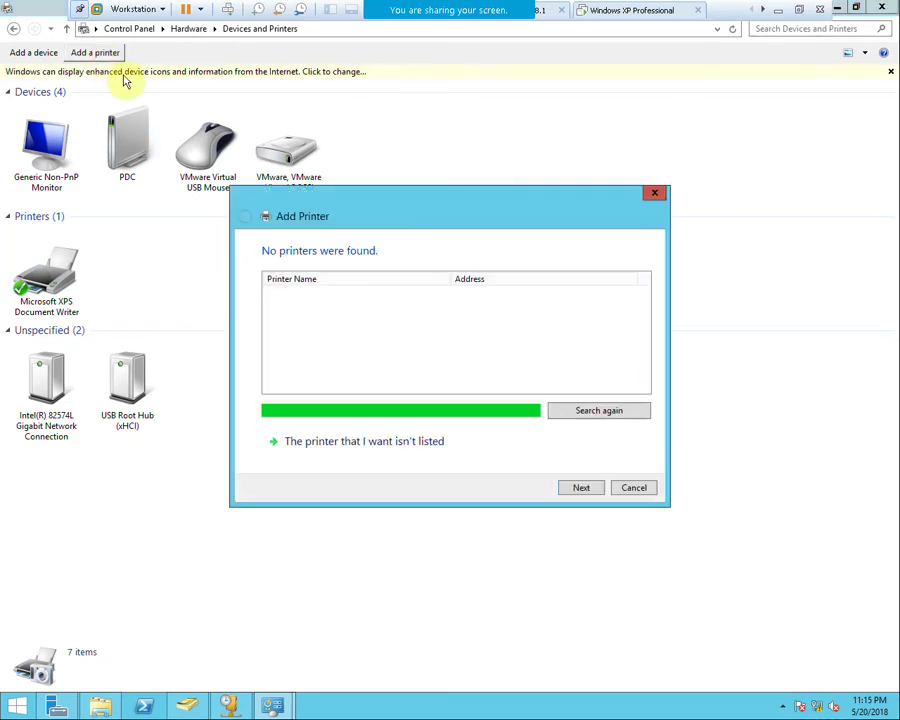
click(639, 487)
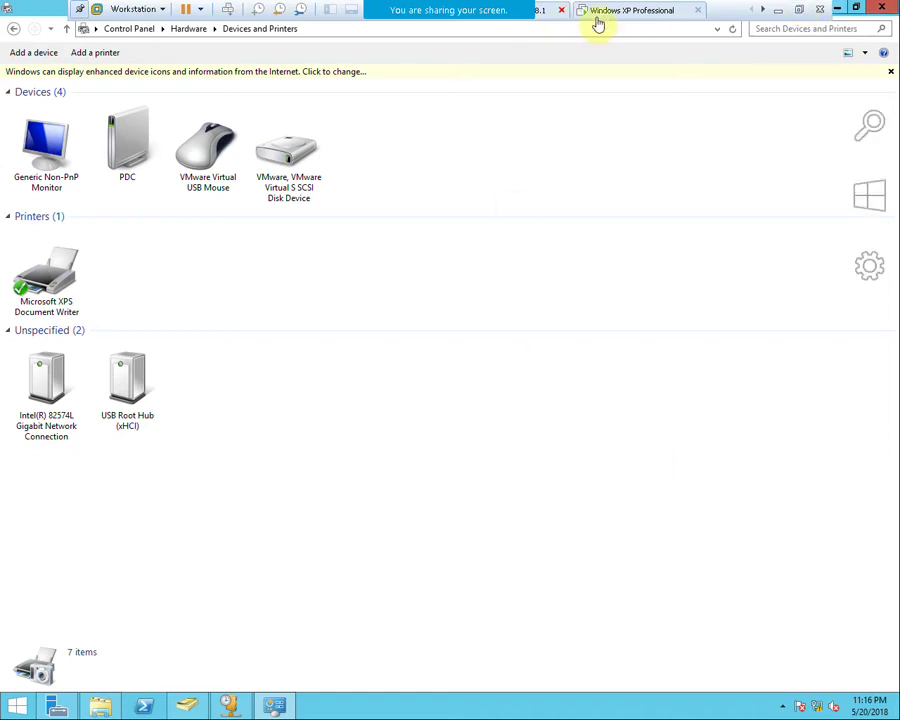
Toggle the VM's full-screen view, then return to the host Notepad outline at '1. Printer'.
click(798, 10)
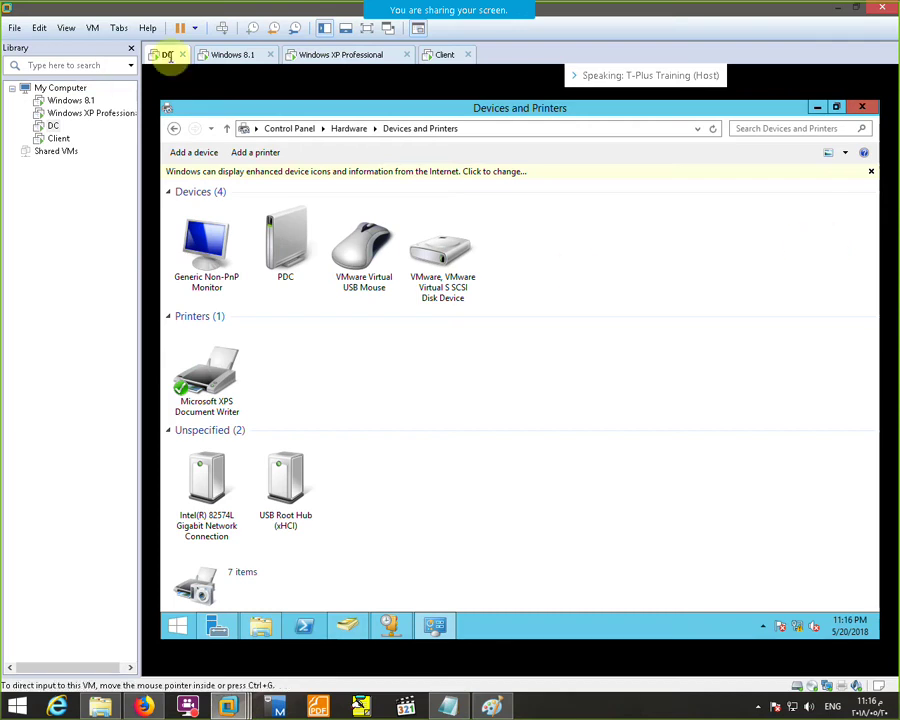
click(372, 30)
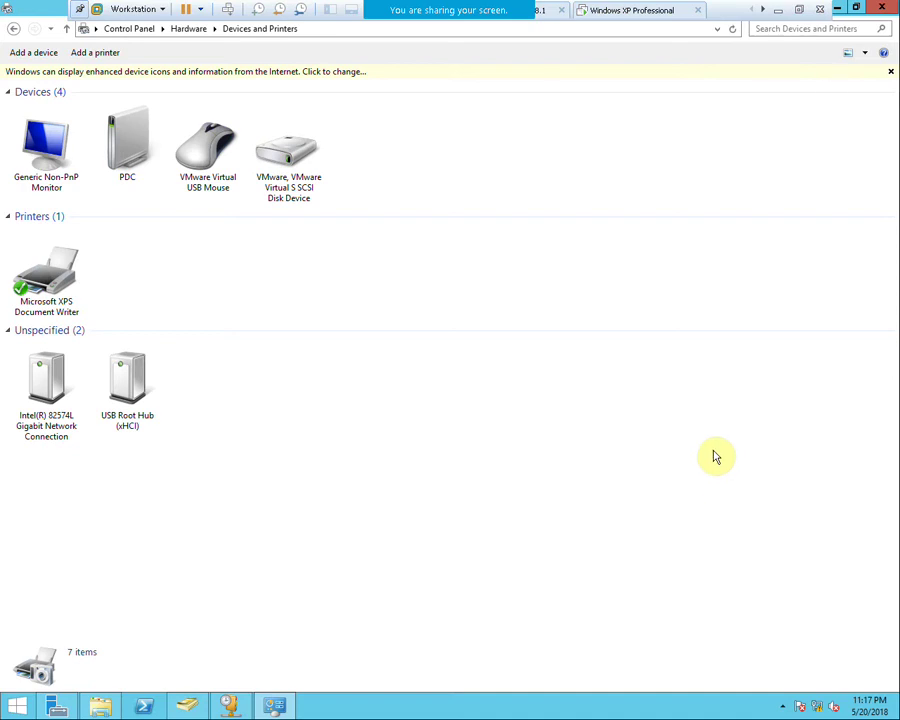
click(778, 9)
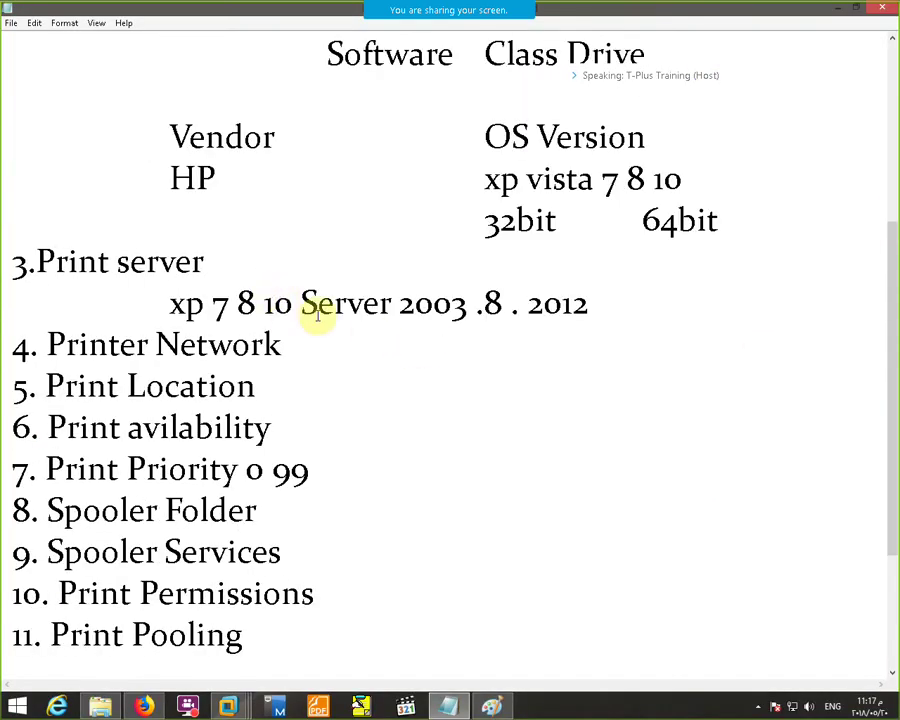
scroll(436, 193, up, 1)
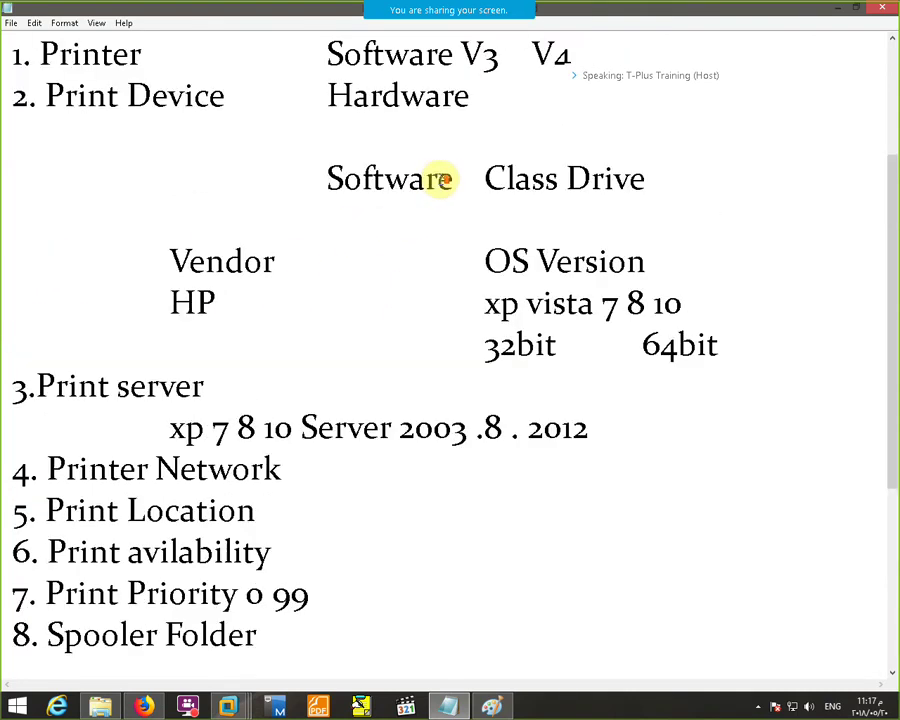
drag(480, 178, 656, 183)
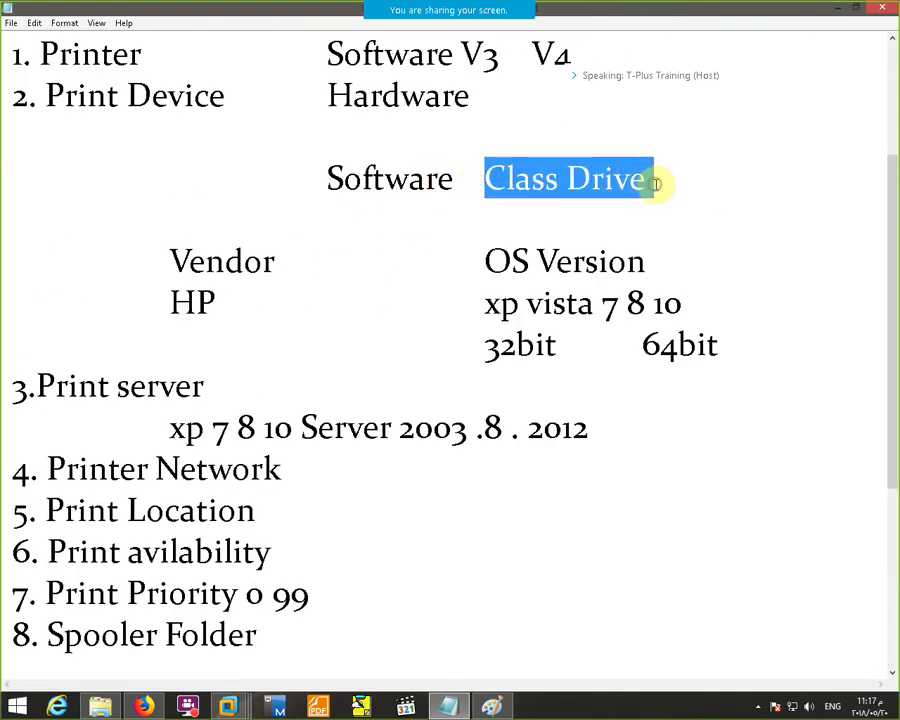
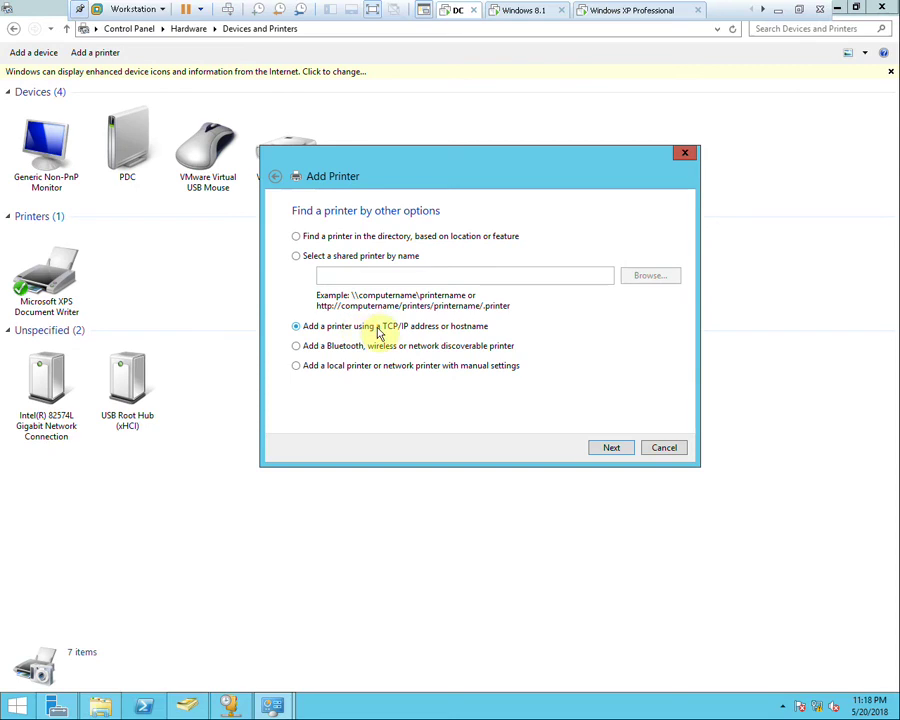
Choose 'Add a local printer or network printer with manual settings' in the Add Printer wizard and continue.
click(305, 346)
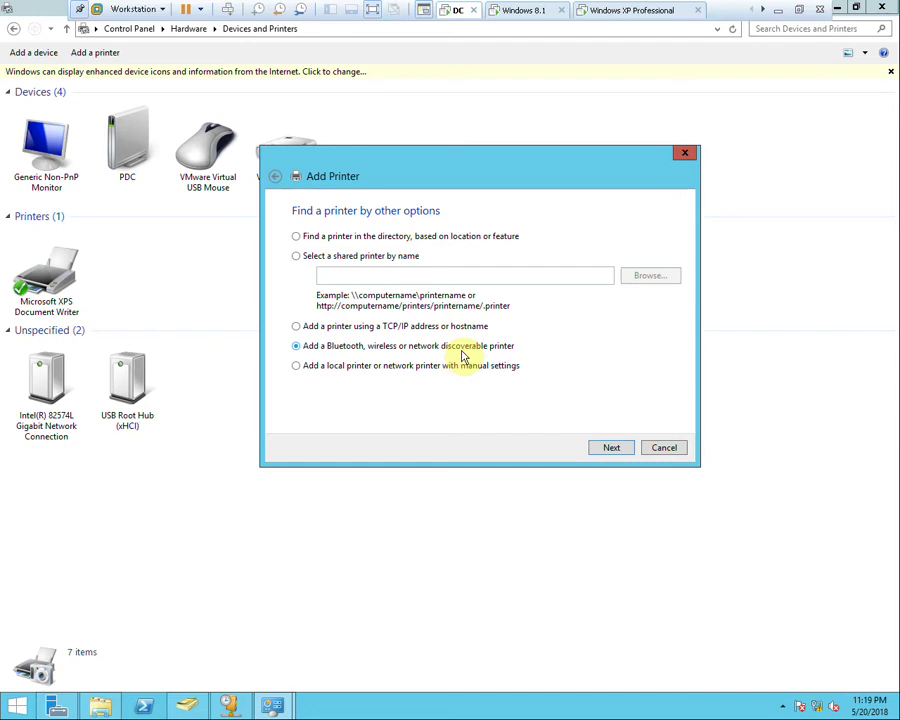
click(372, 372)
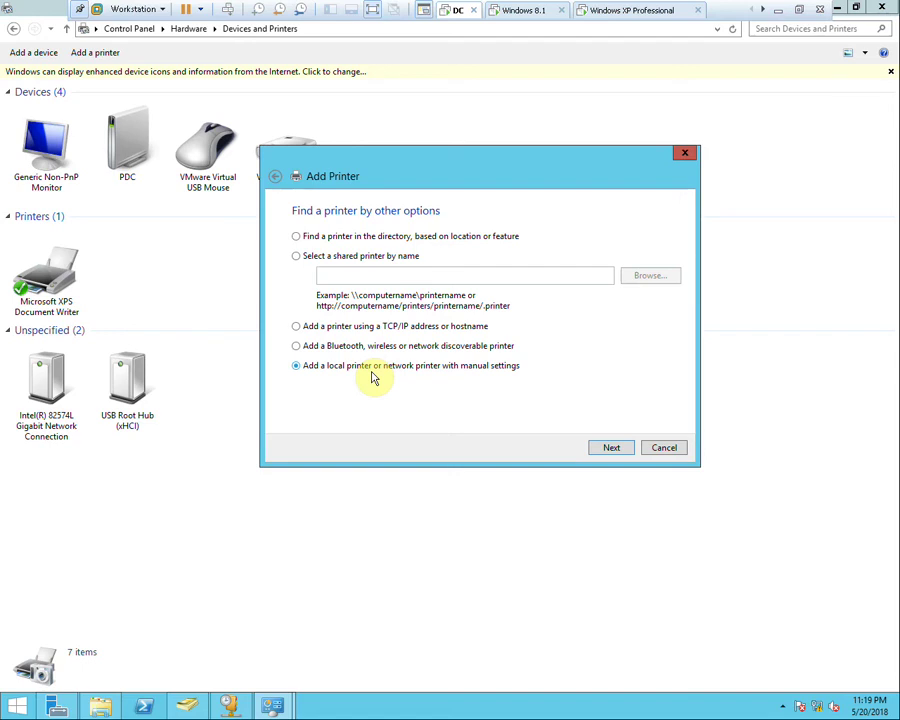
click(610, 448)
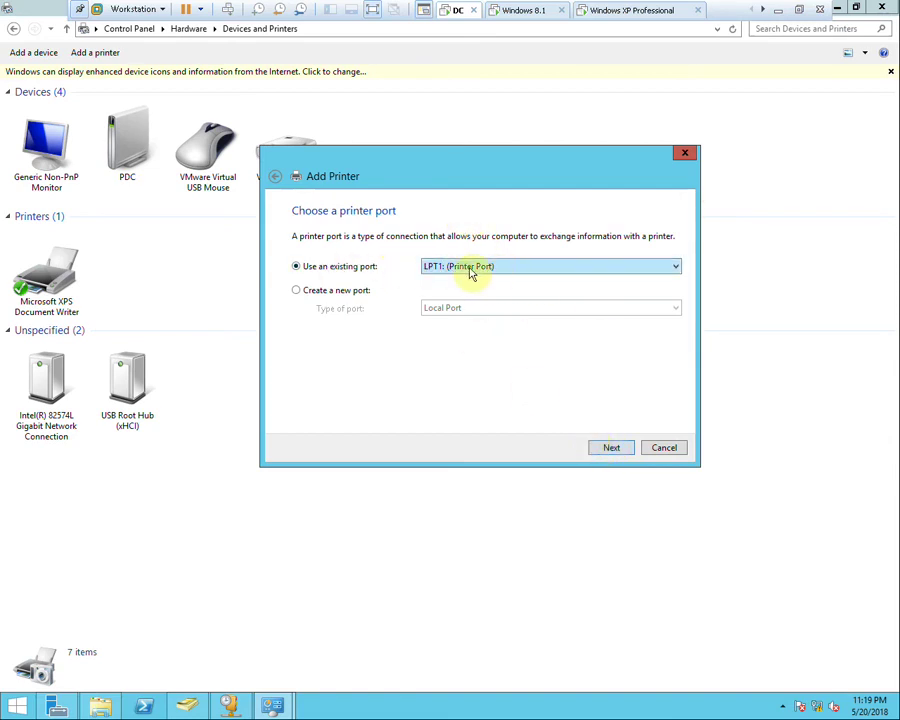
Create a new Standard TCP/IP Port for the printer instead of using an existing port.
click(505, 276)
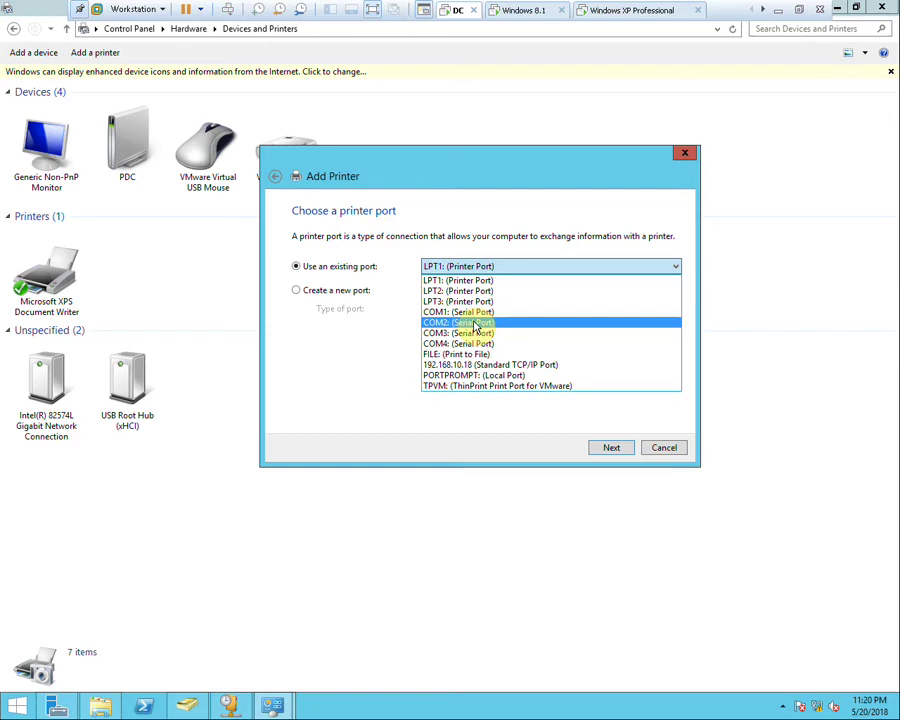
click(364, 329)
click(346, 295)
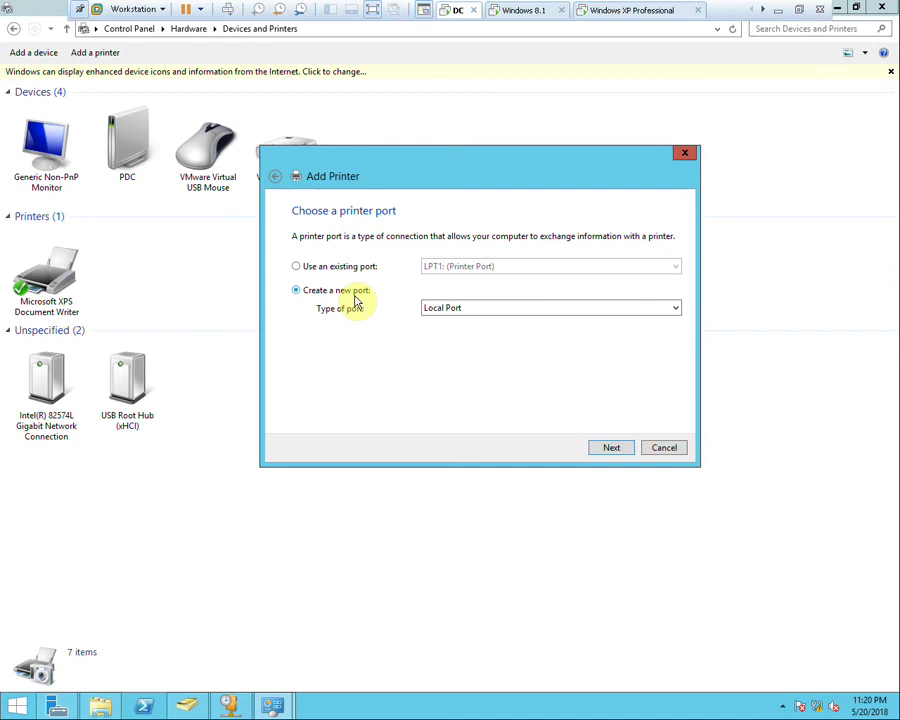
click(440, 307)
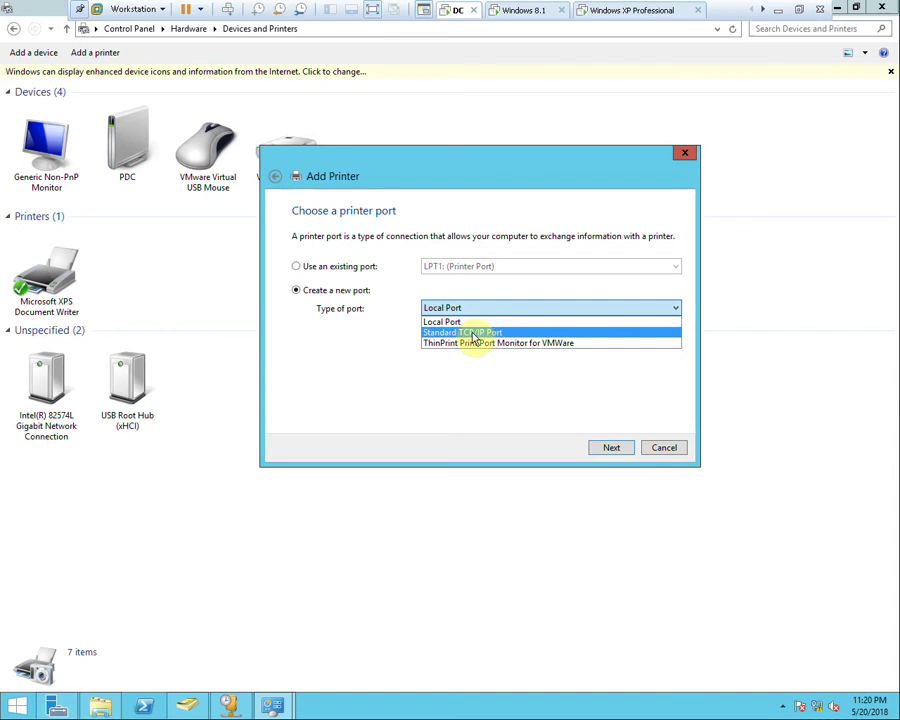
click(482, 334)
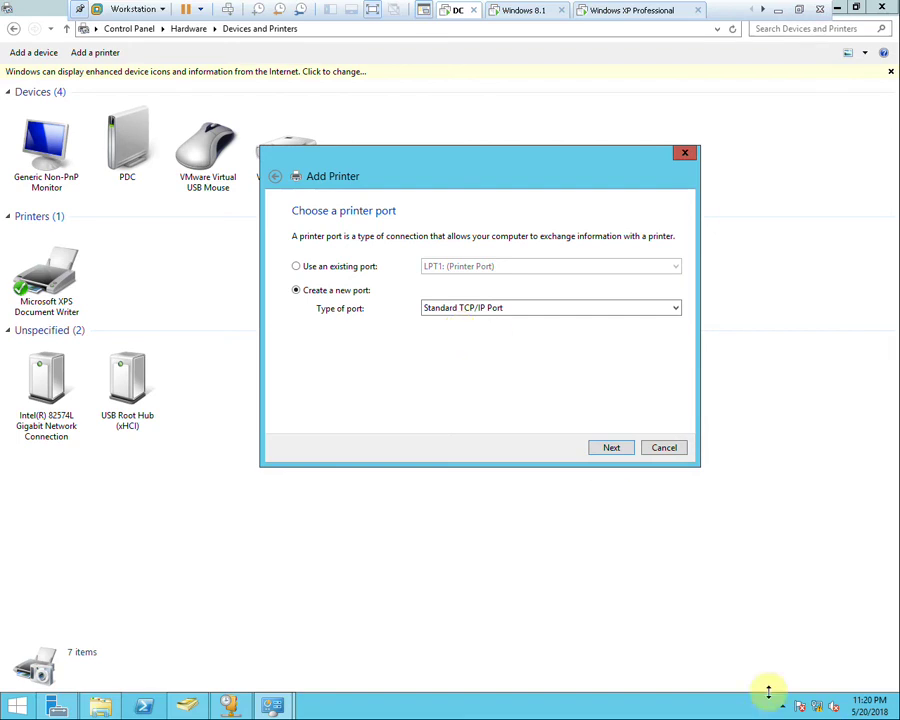
click(618, 450)
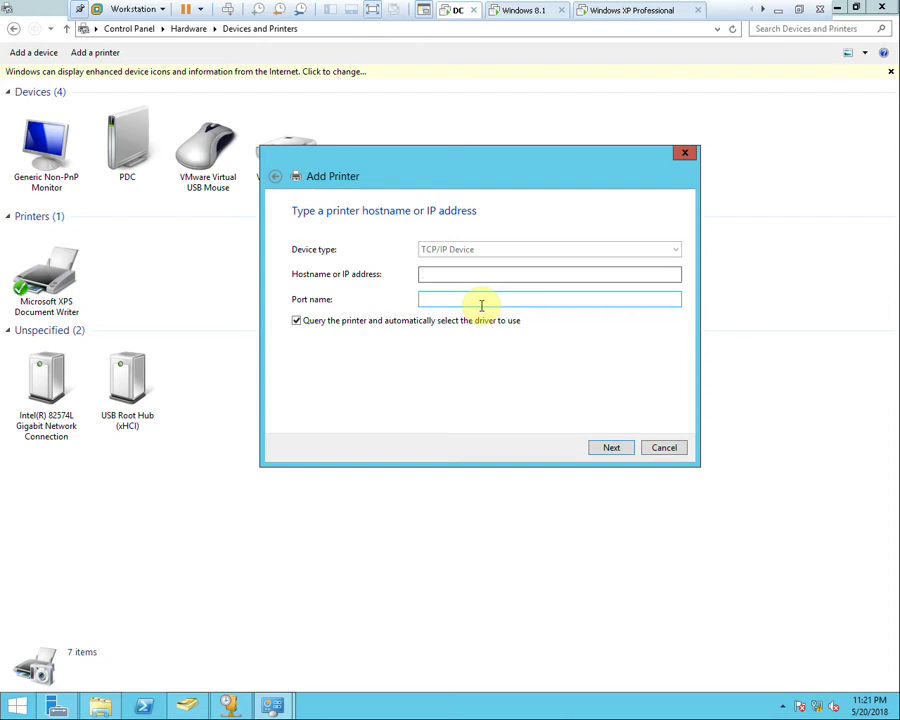
Enter 192.168.10.5 as the printer's hostname or IP address and run port detection.
text(19)
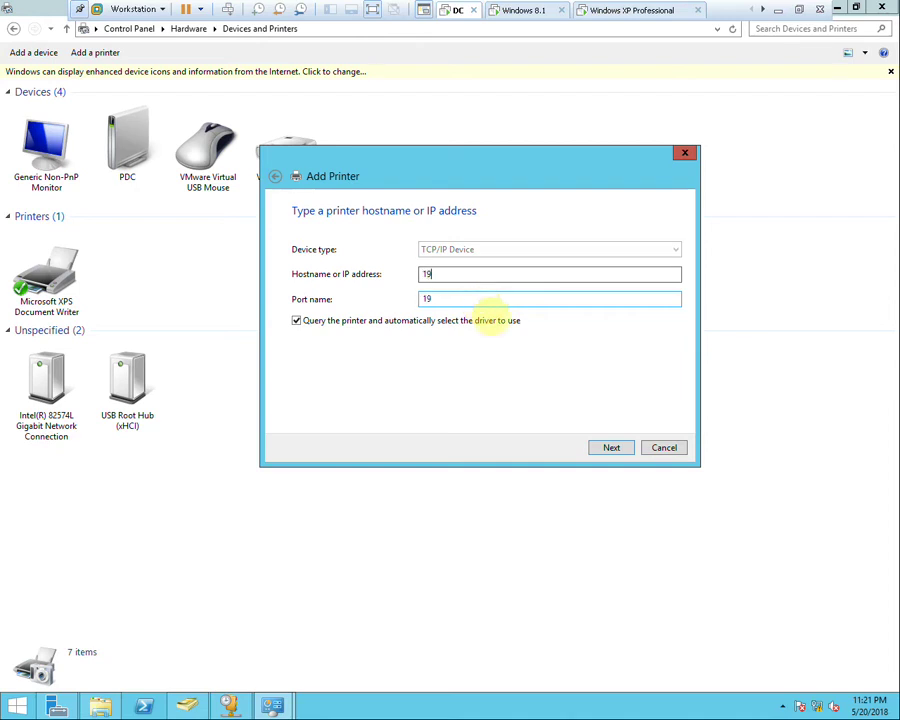
text(2.168.10.5)
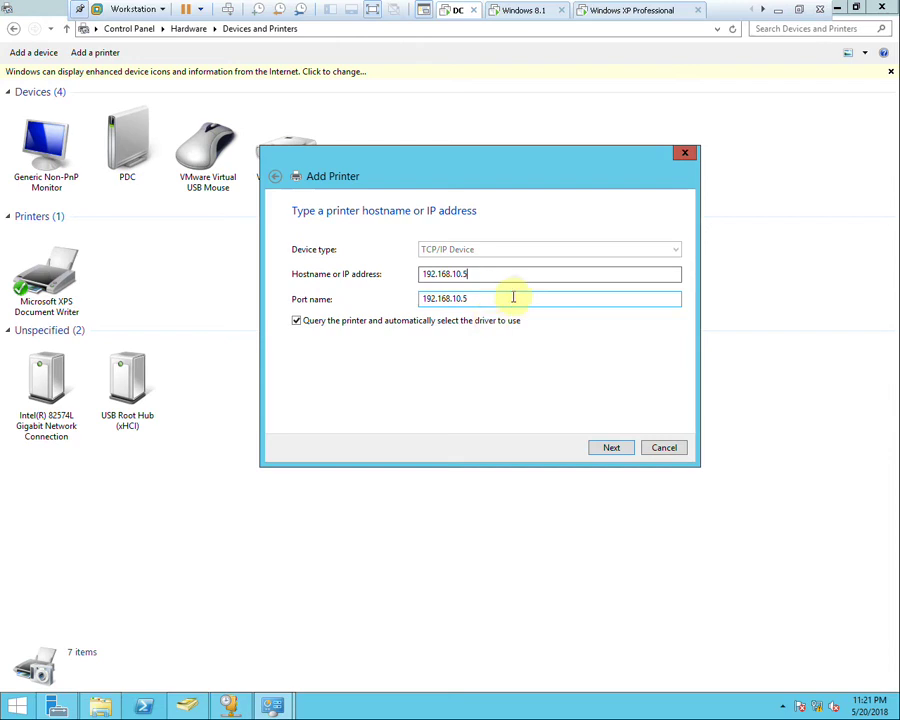
click(609, 446)
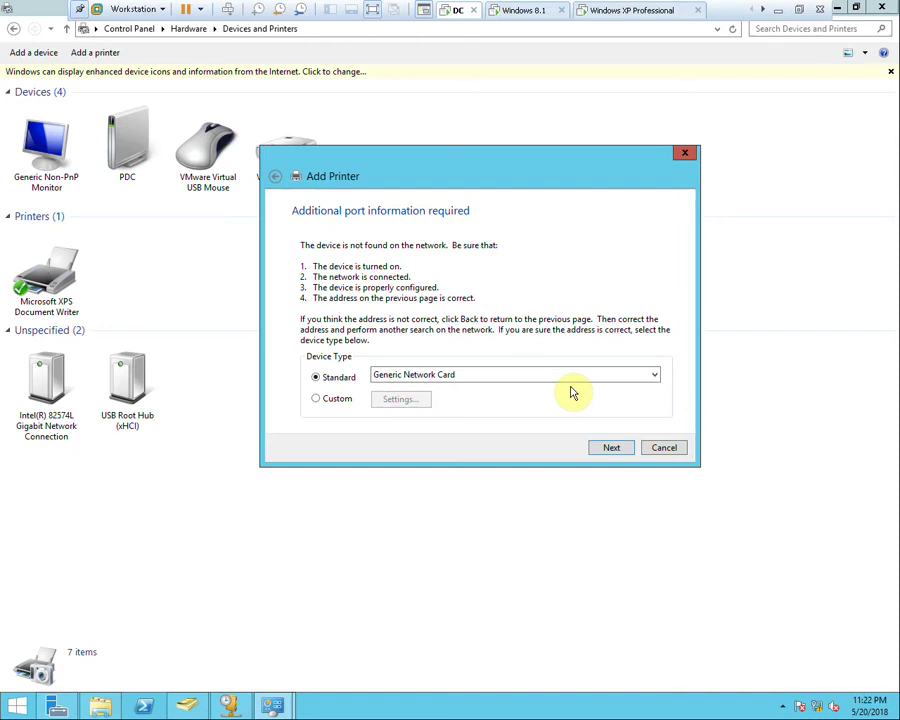
Browse the Standard device types, keep Generic Network Card, and proceed to driver detection.
click(569, 375)
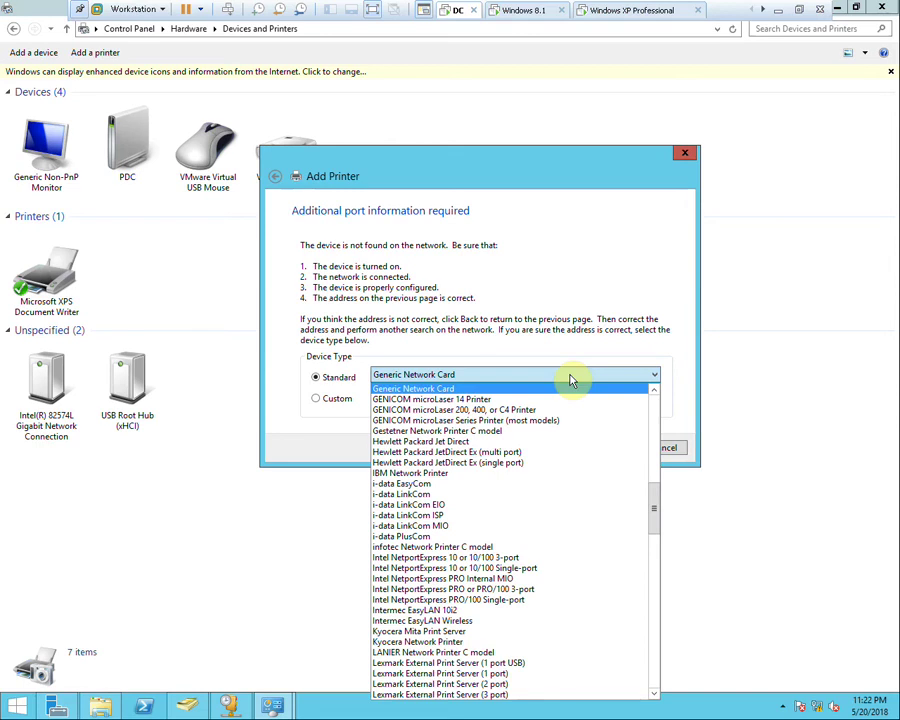
scroll(576, 409, down, 3)
scroll(576, 409, down, 20)
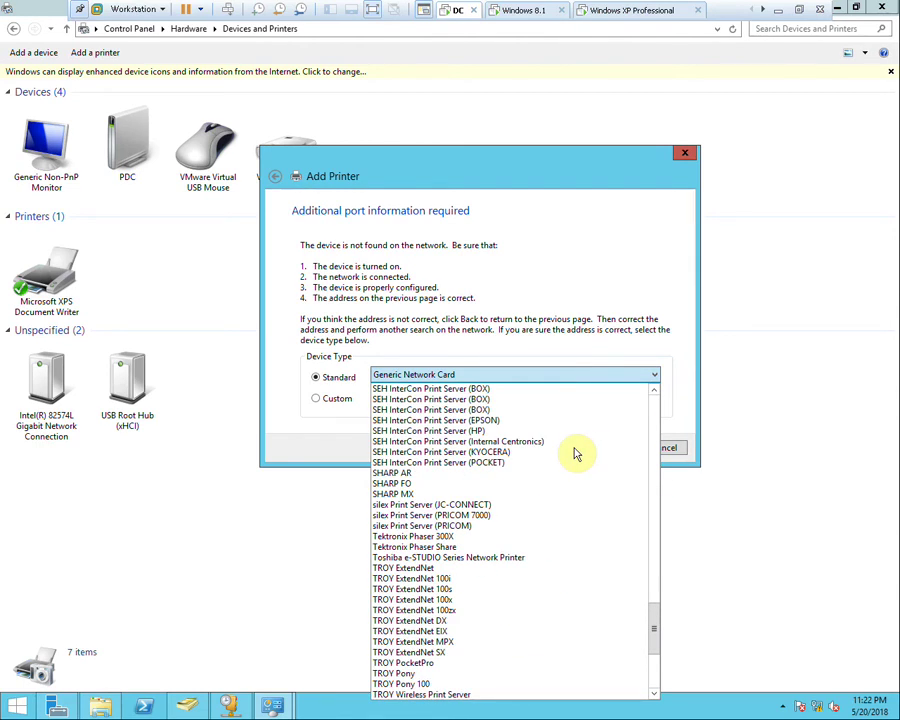
scroll(575, 454, down, 7)
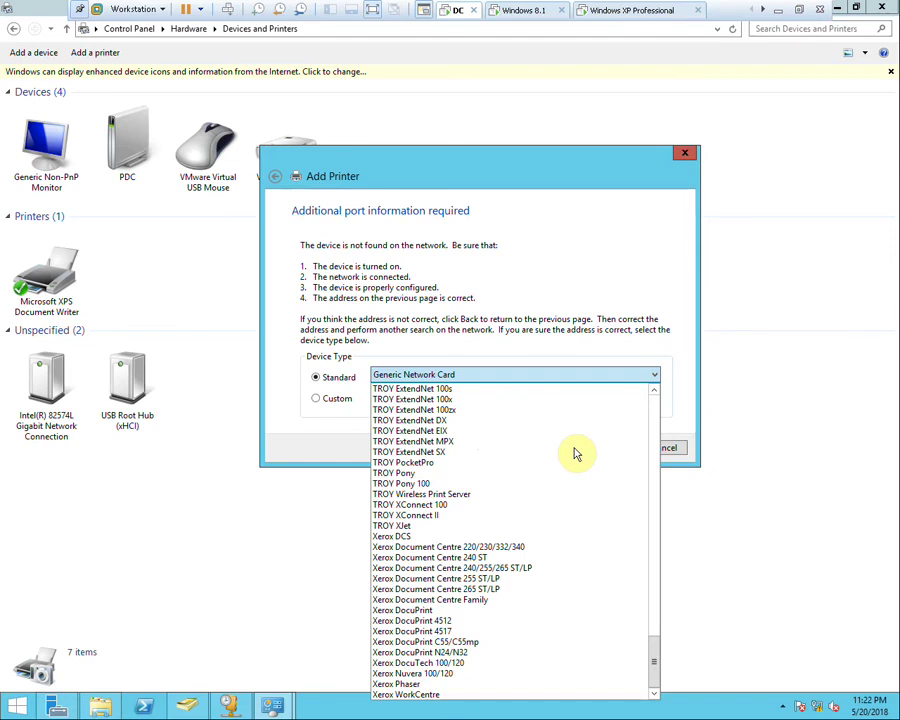
scroll(575, 454, up, 20)
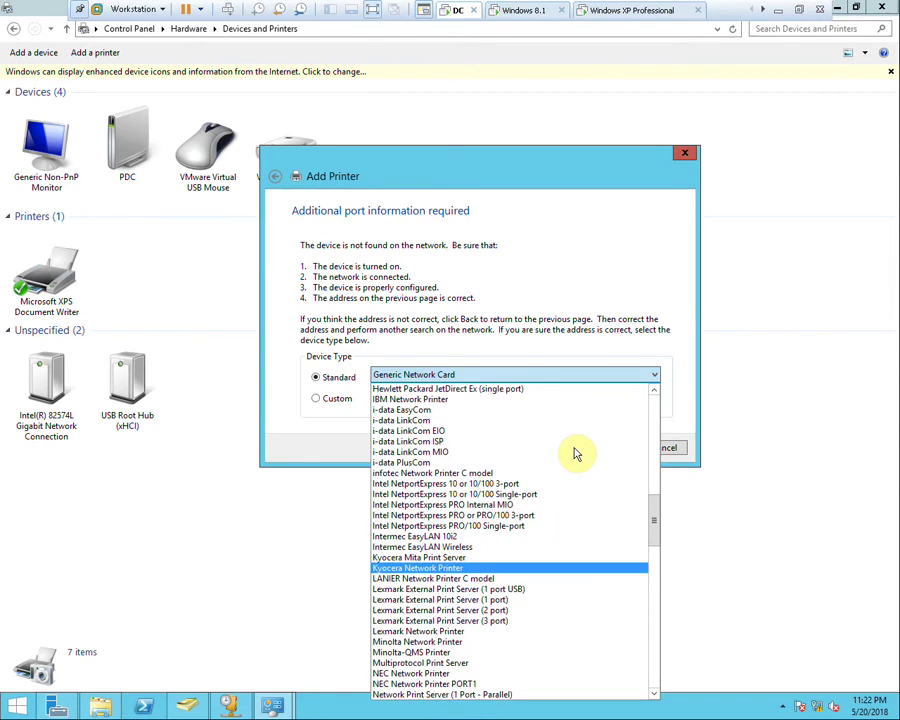
scroll(575, 454, up, 8)
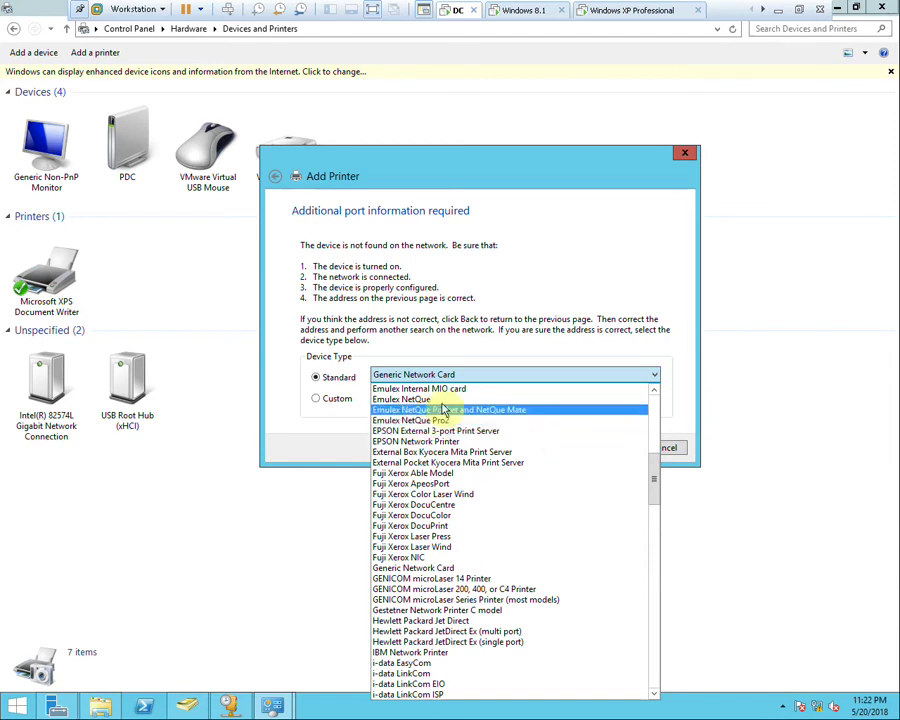
scroll(516, 404, up, 7)
scroll(513, 406, up, 4)
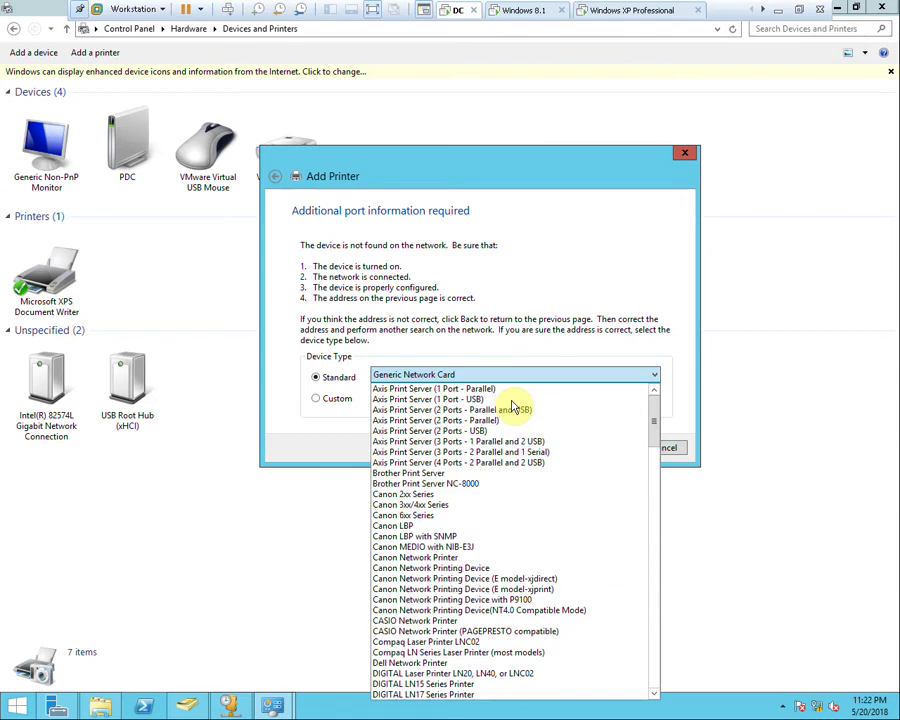
scroll(513, 405, down, 4)
scroll(513, 405, up, 4)
click(697, 391)
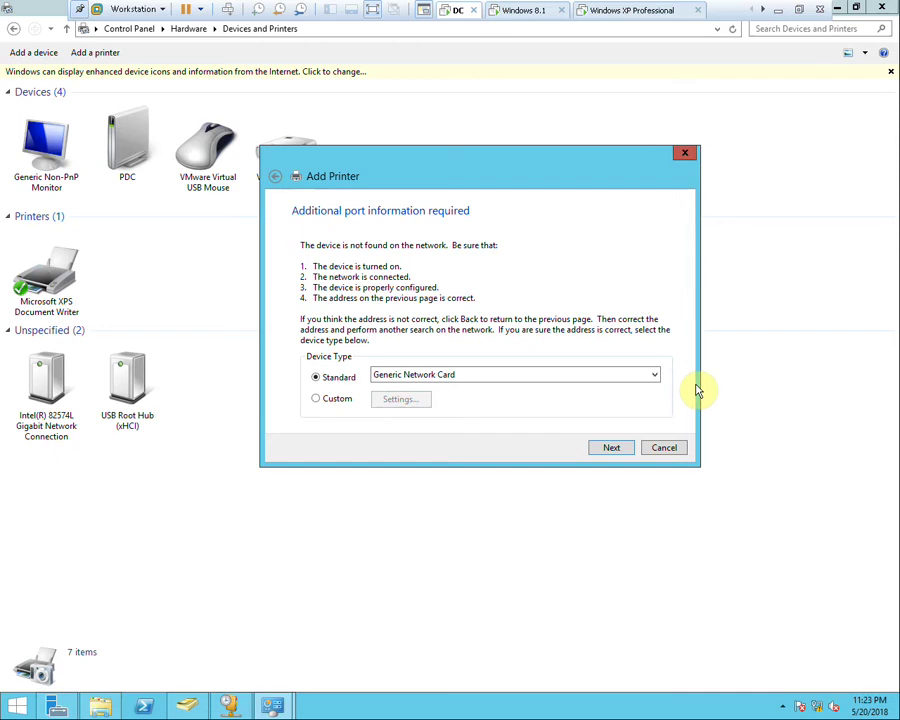
click(600, 449)
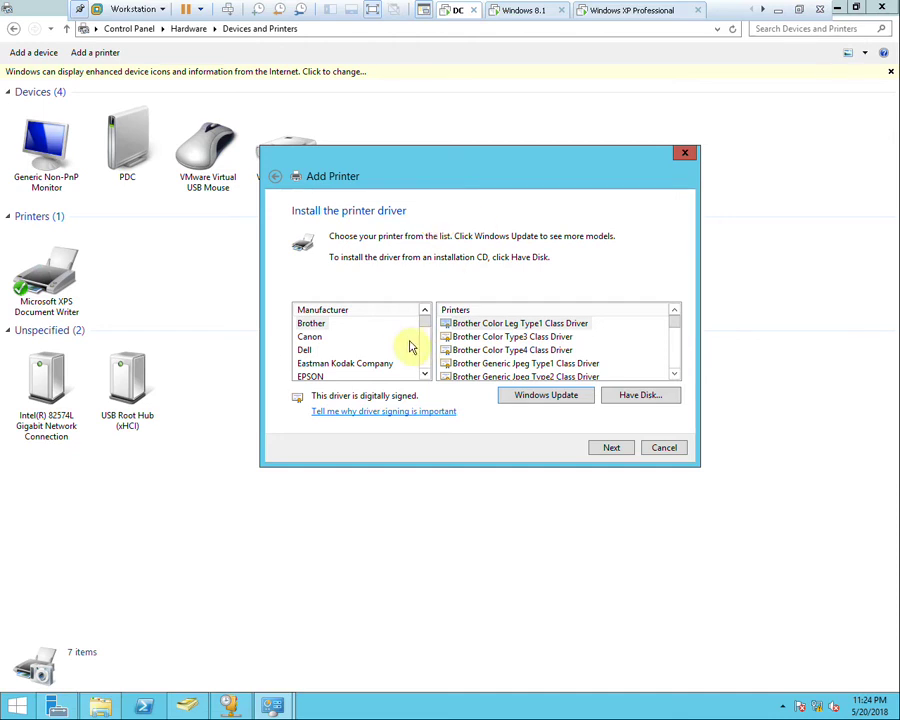
Reposition the wizard and select the TOSHIBA e-STUDIO B/W PCL6 V4 driver.
click(424, 373)
click(424, 373)
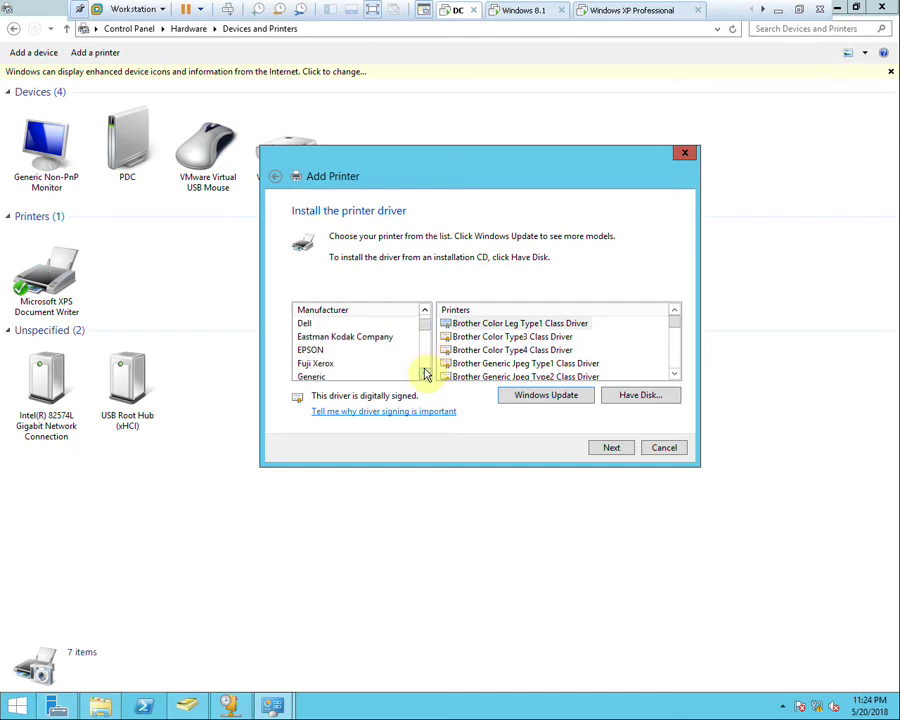
click(424, 373)
click(424, 373)
click(424, 373)
drag(426, 332, 428, 374)
click(320, 337)
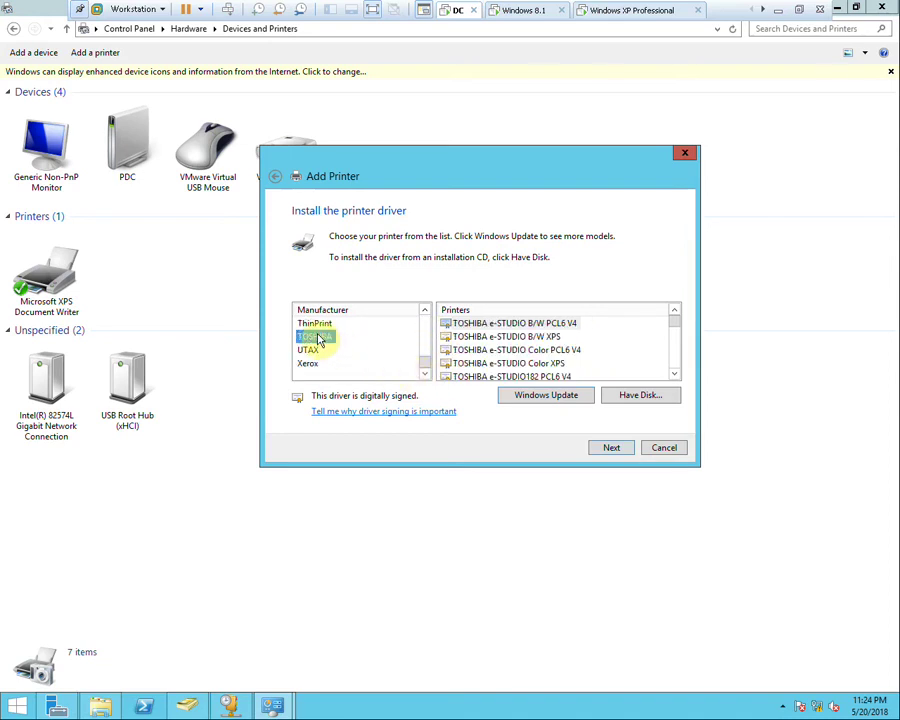
click(562, 326)
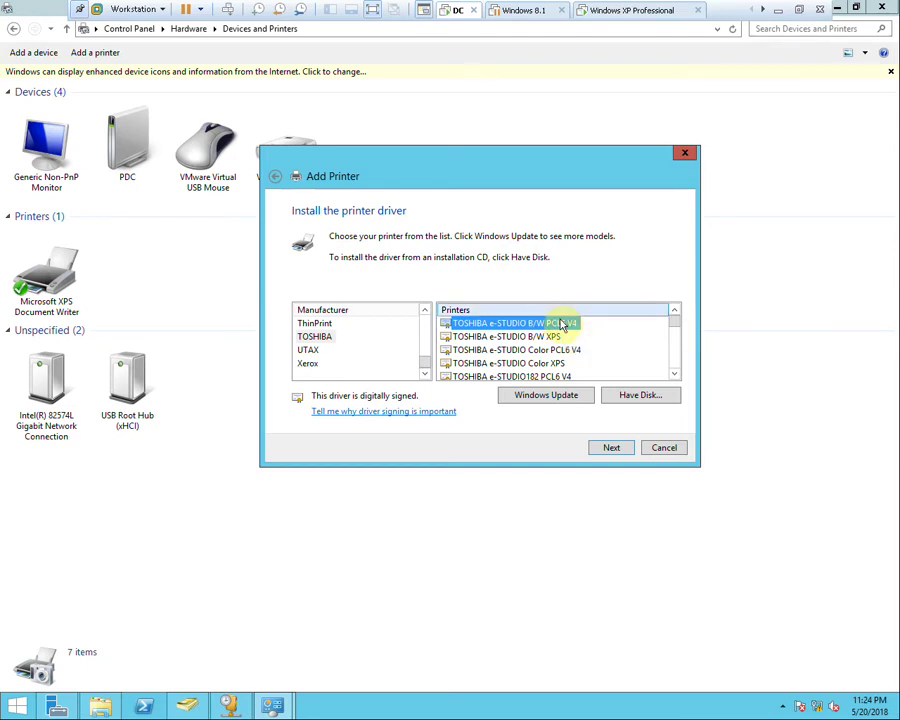
Try fetching more printer models from Windows Update, then dismiss the failure message.
click(547, 398)
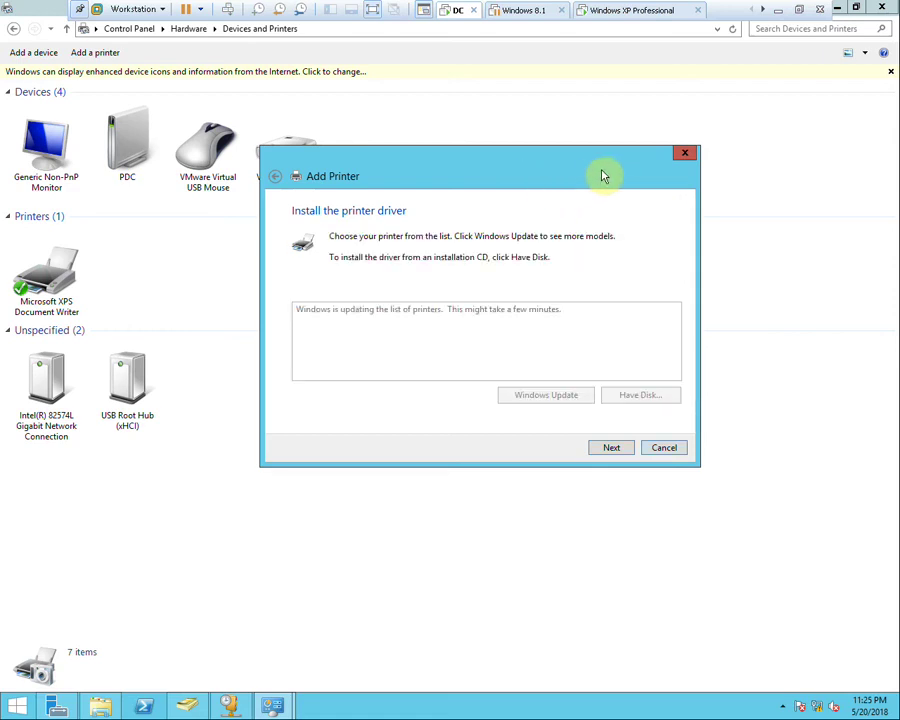
drag(562, 178, 508, 172)
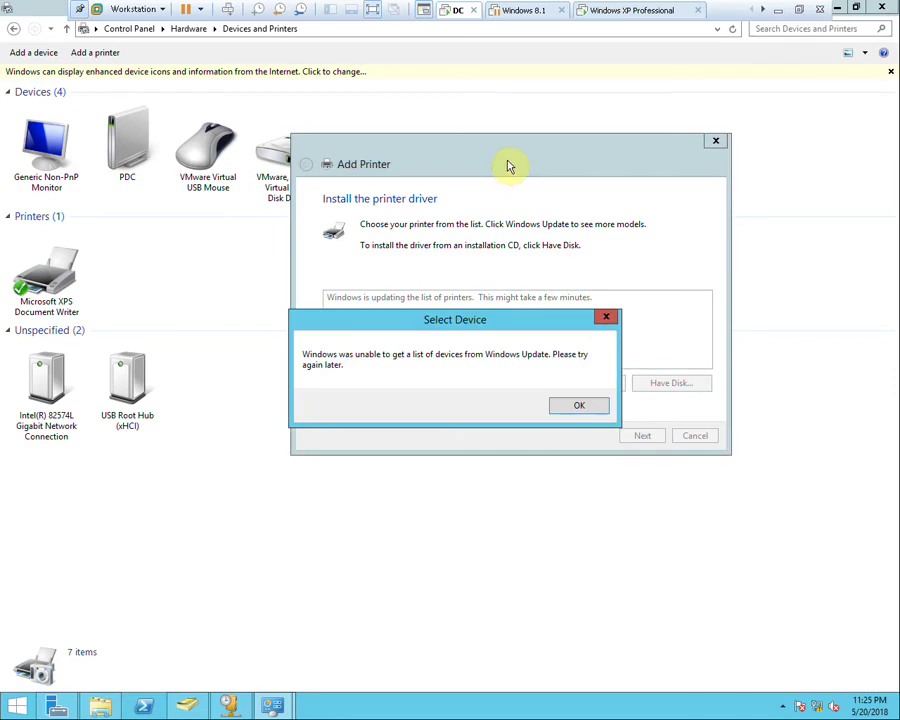
click(575, 404)
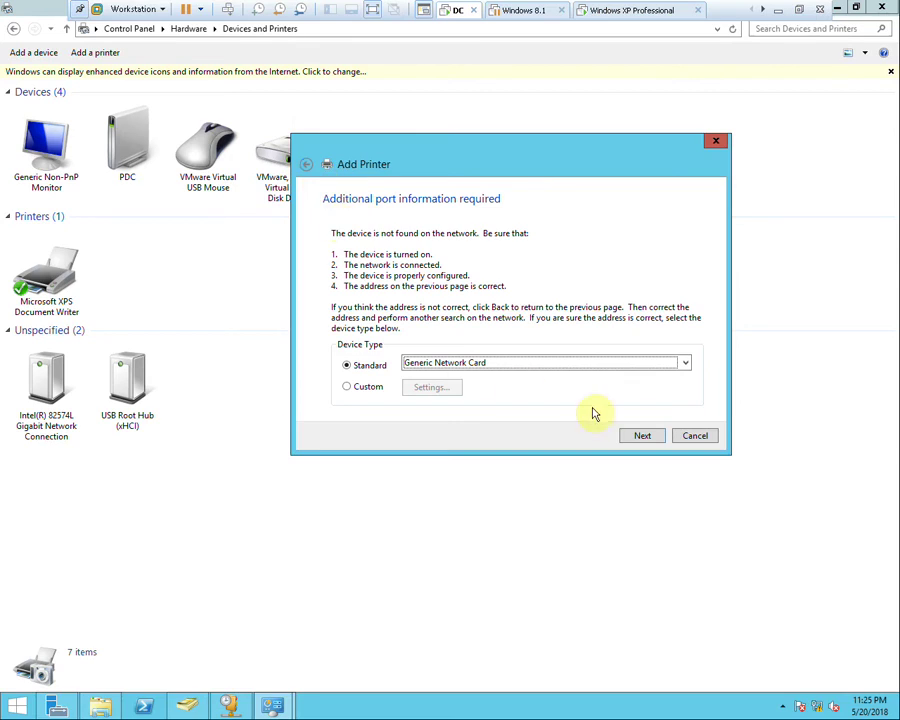
Dismiss the file-already-exists error and confirm the TOSHIBA e-STUDIO B/W PCL6 V4 driver.
click(645, 436)
click(540, 412)
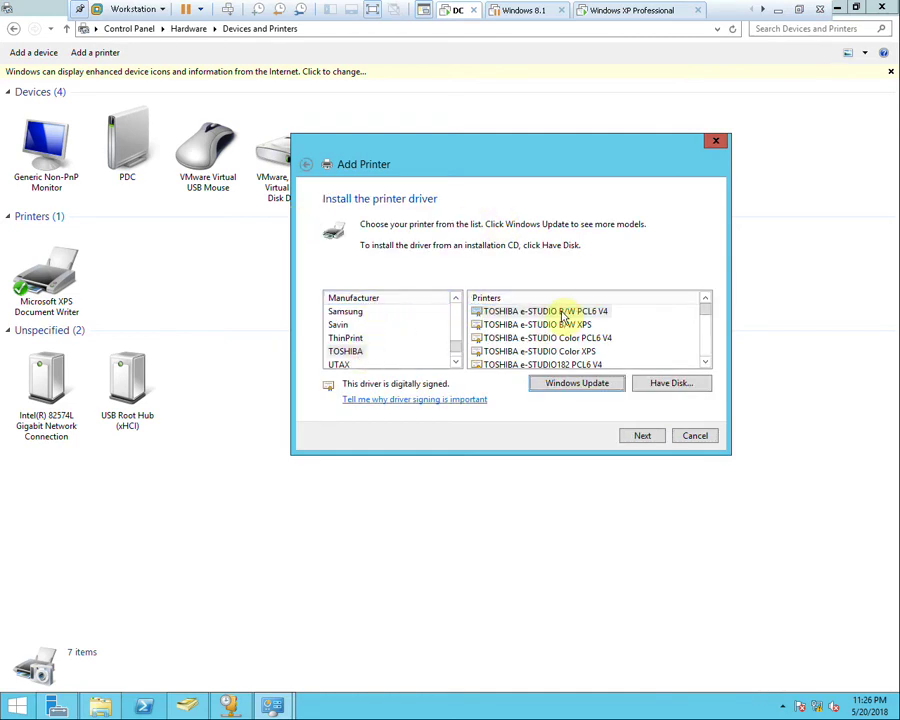
click(510, 312)
click(646, 440)
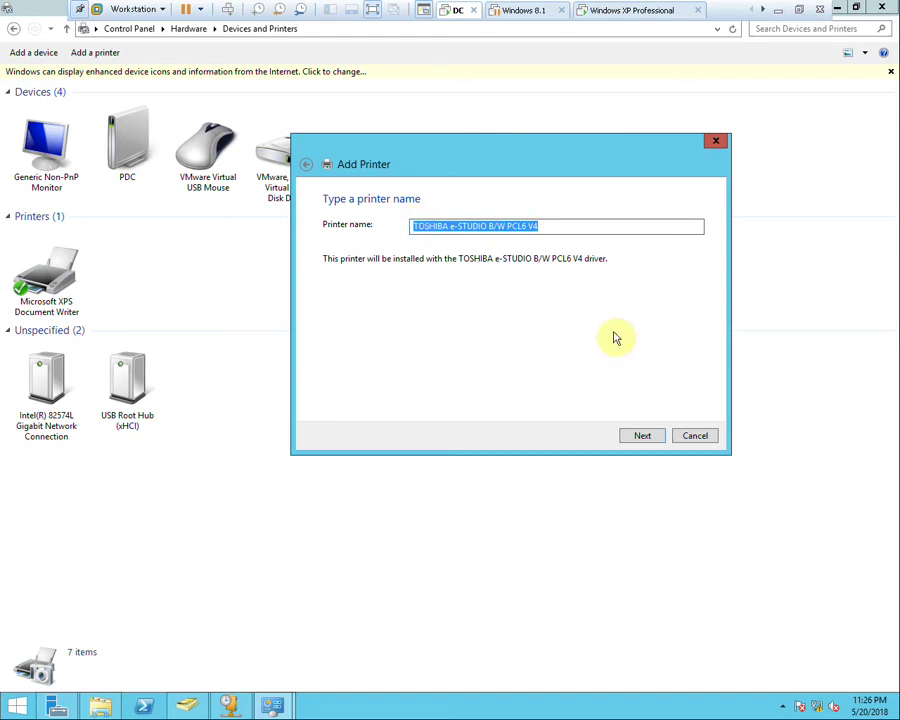
Install the printer under its default name, sharing it with location 'For HR Department'.
click(635, 434)
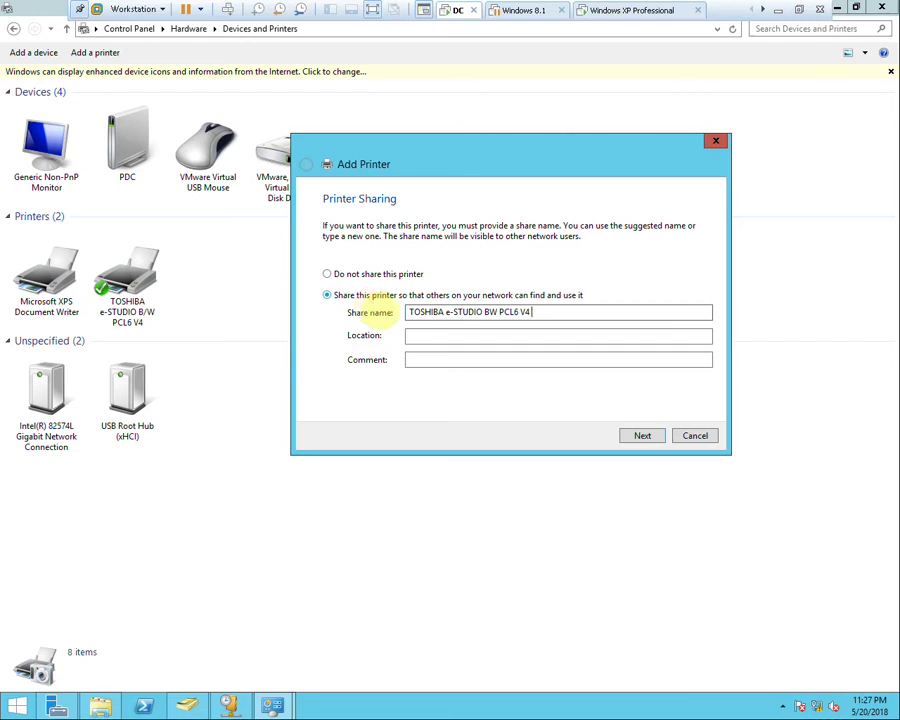
click(431, 337)
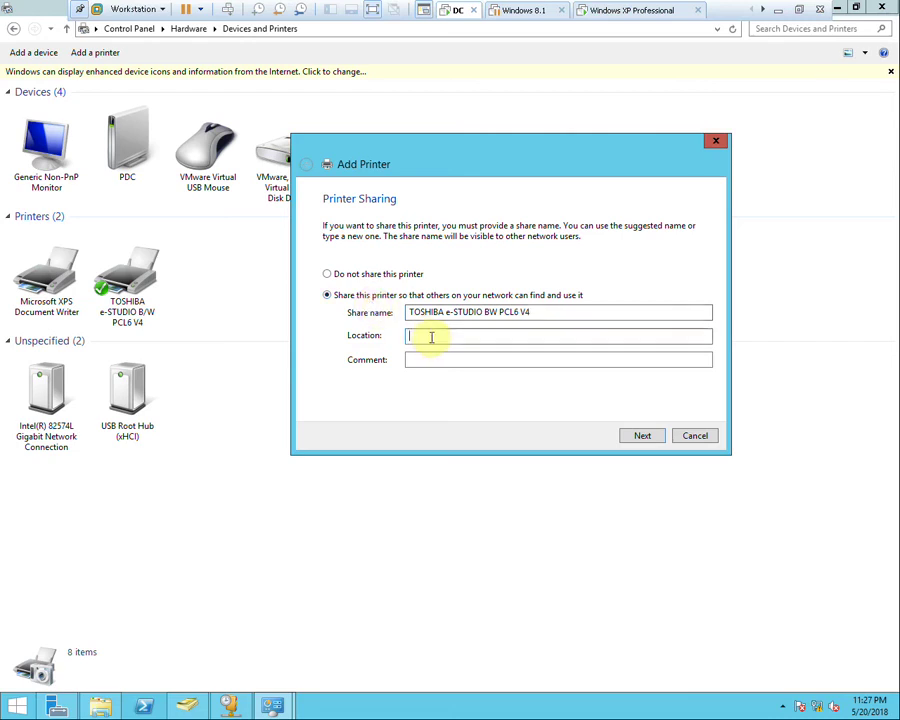
text(For)
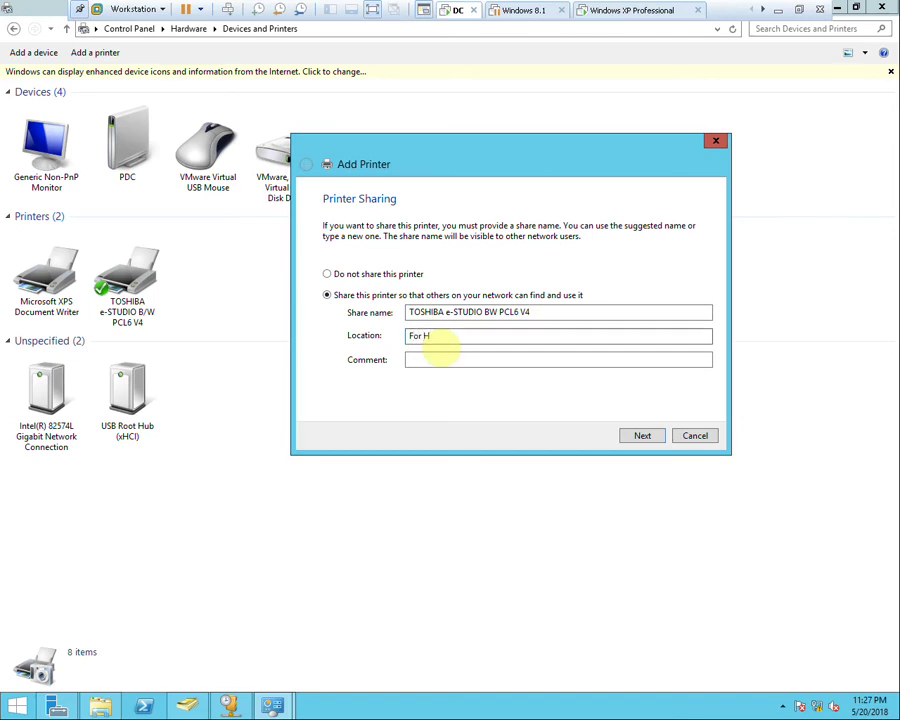
text( HR Department)
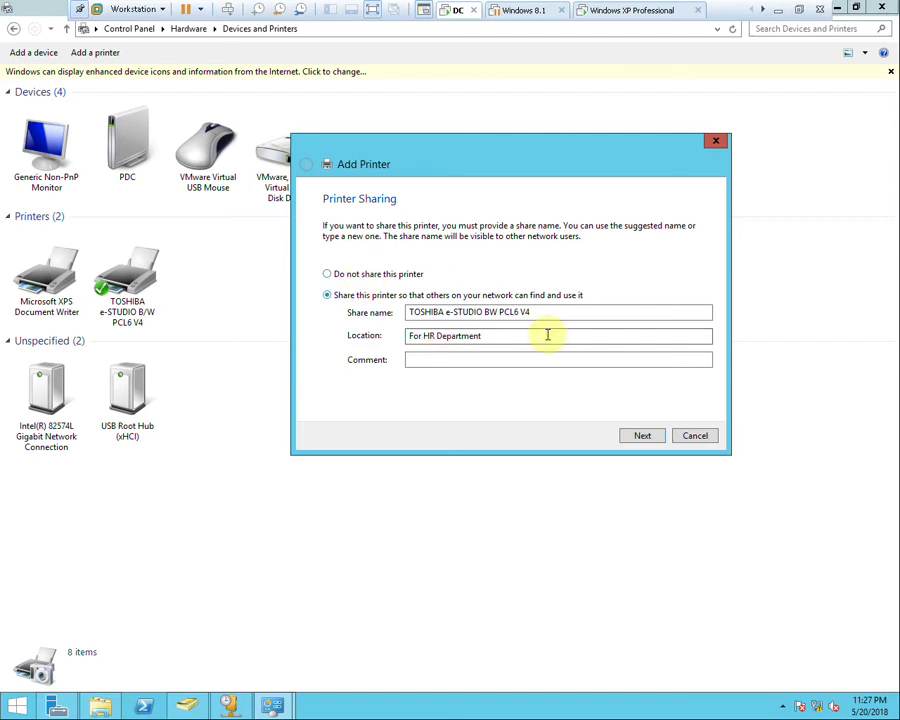
click(643, 437)
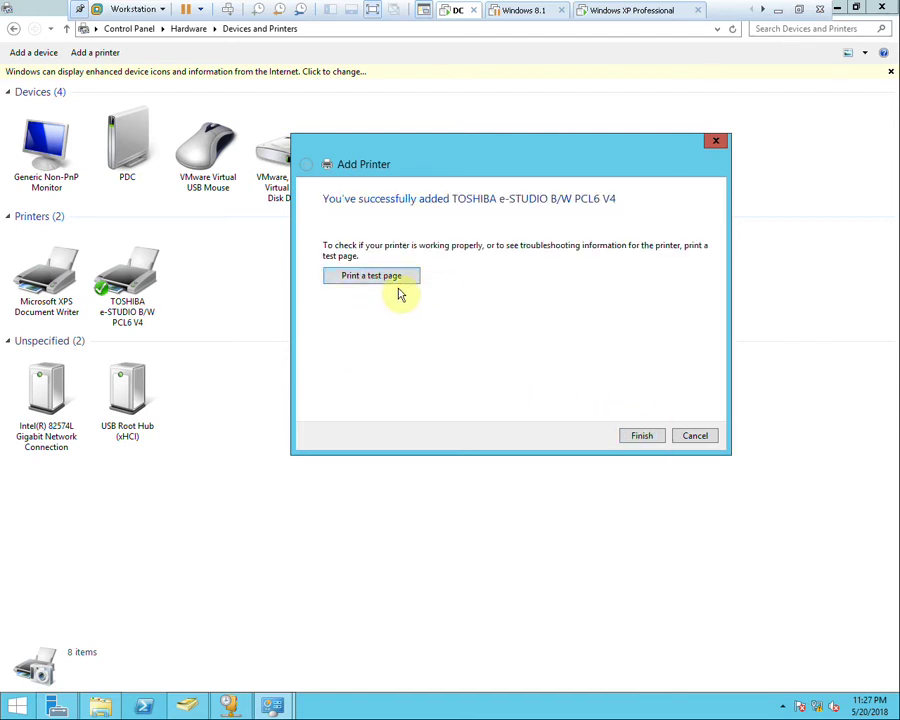
click(642, 436)
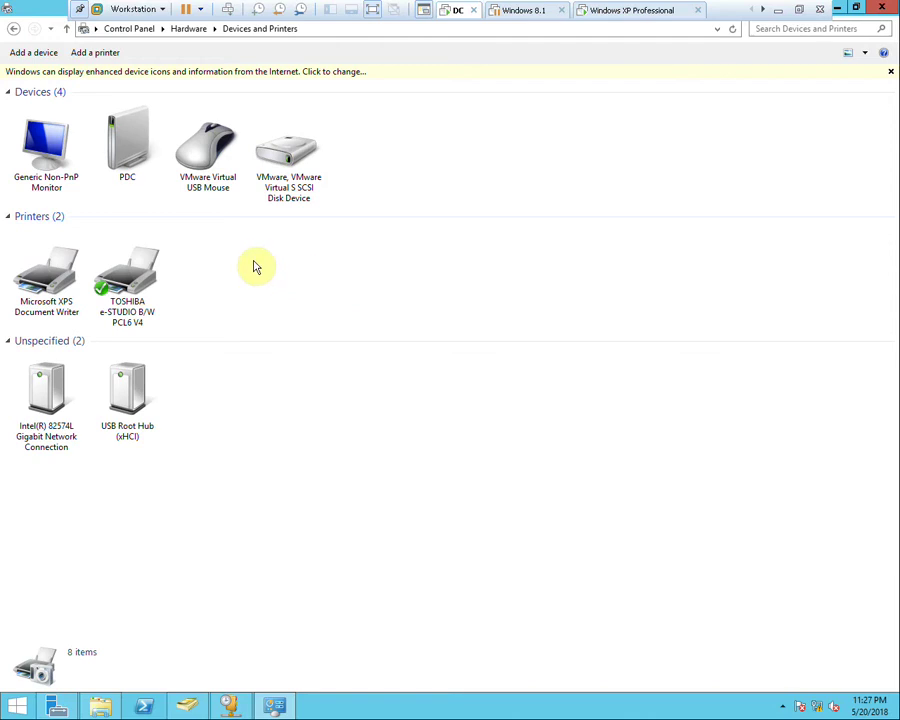
Enable 'List in the directory' on the TOSHIBA printer's Sharing tab, then switch to Windows 8.1.
right_click(150, 262)
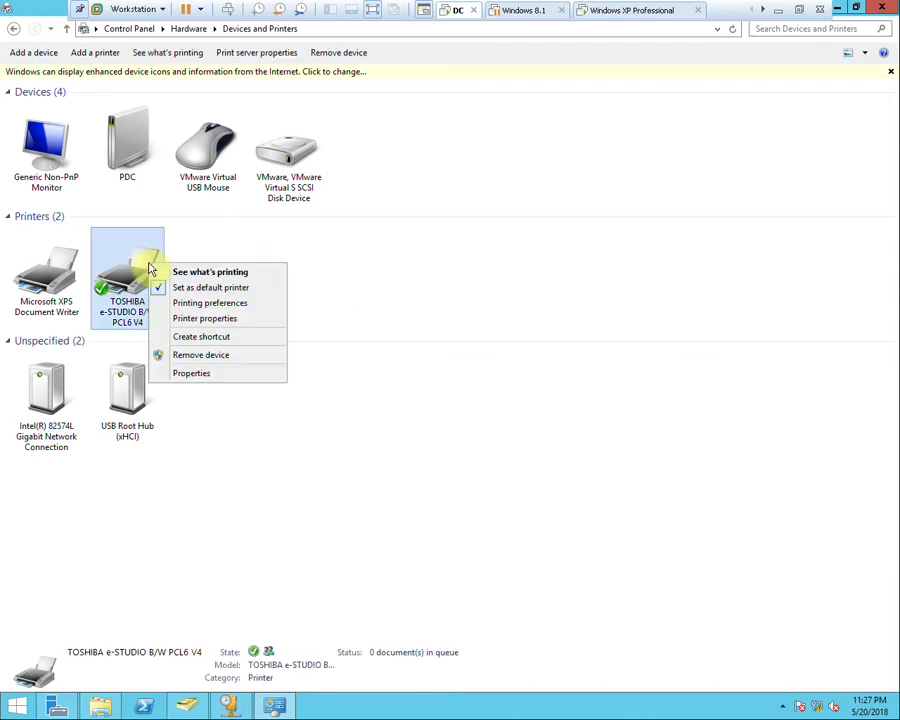
click(234, 320)
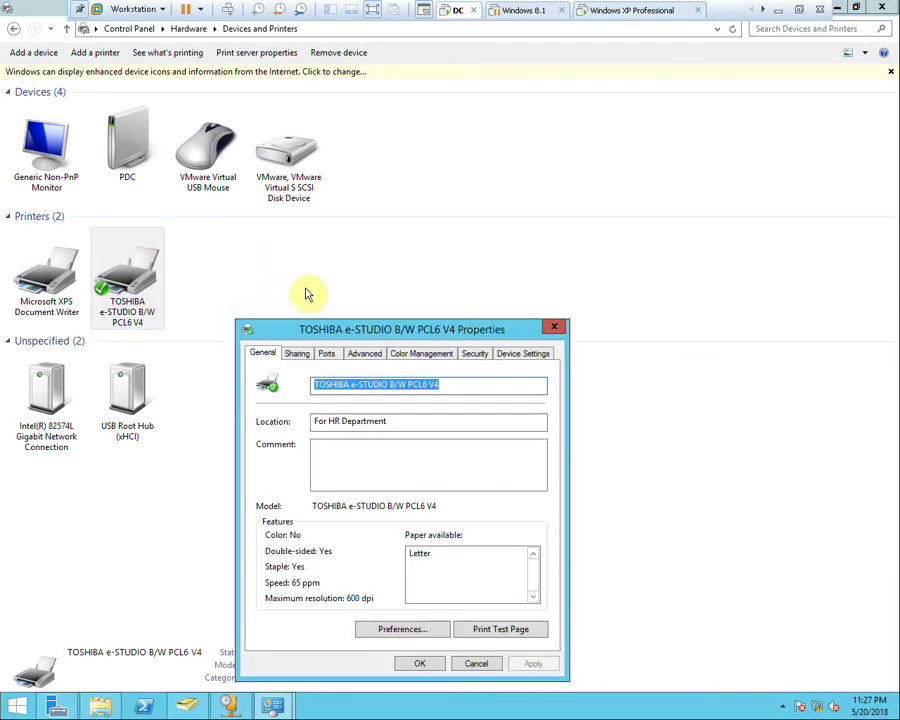
drag(349, 327, 452, 141)
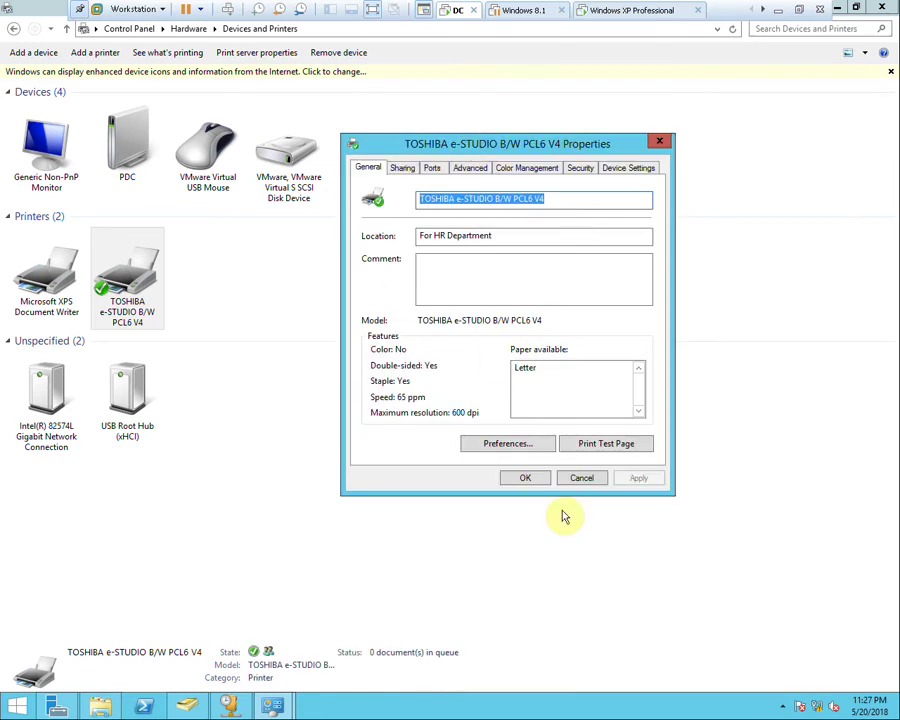
click(400, 170)
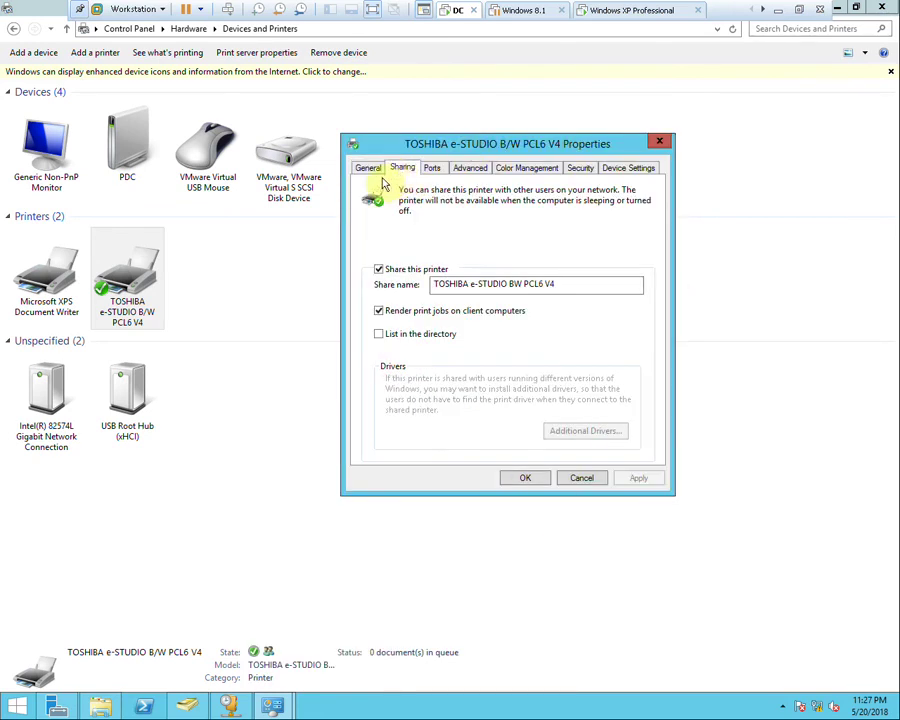
click(381, 337)
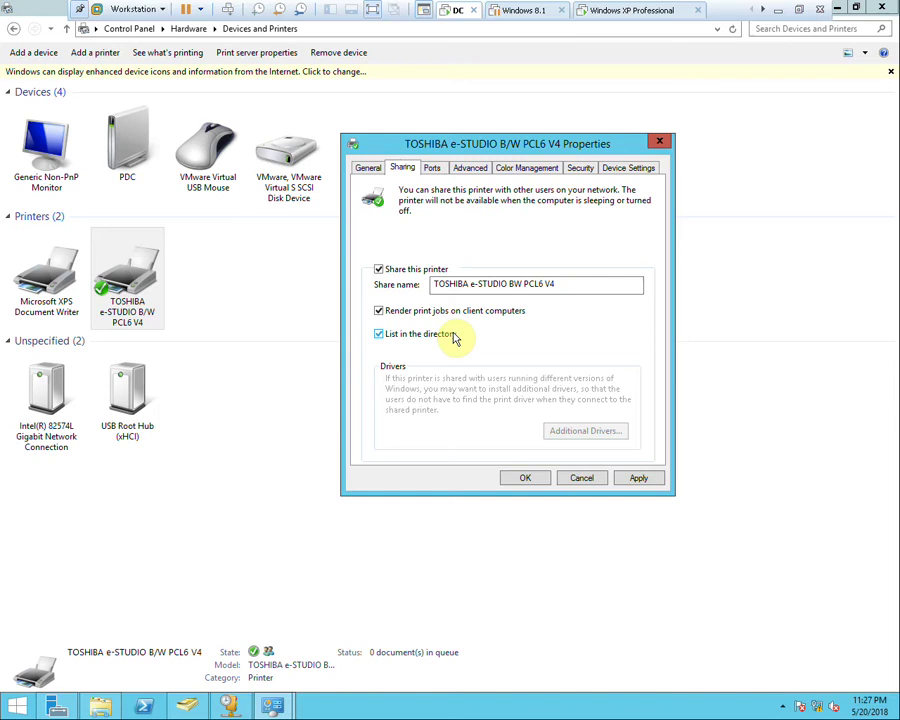
click(636, 478)
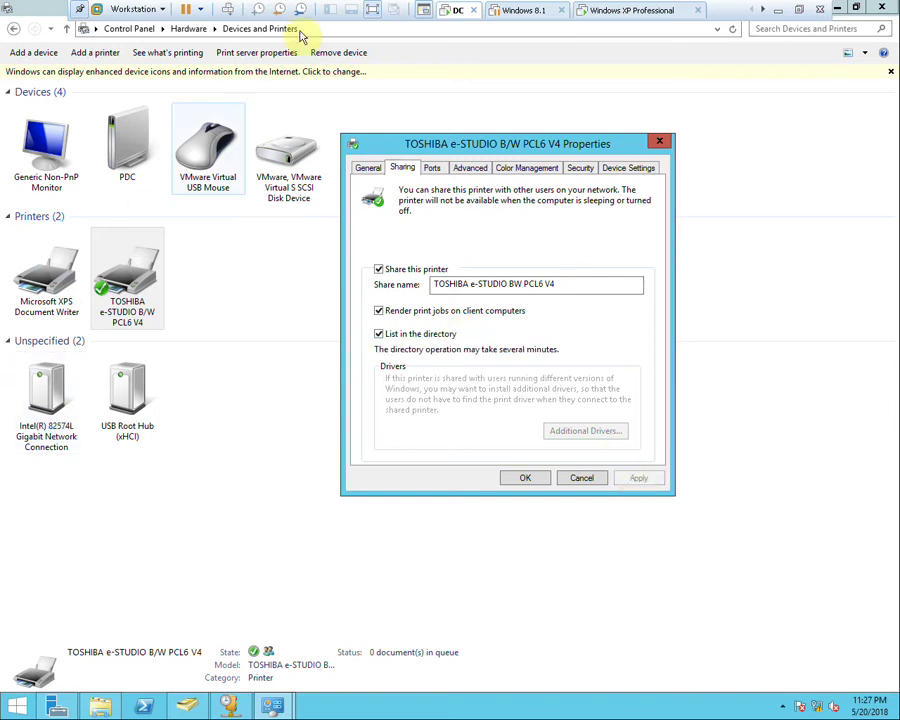
click(528, 10)
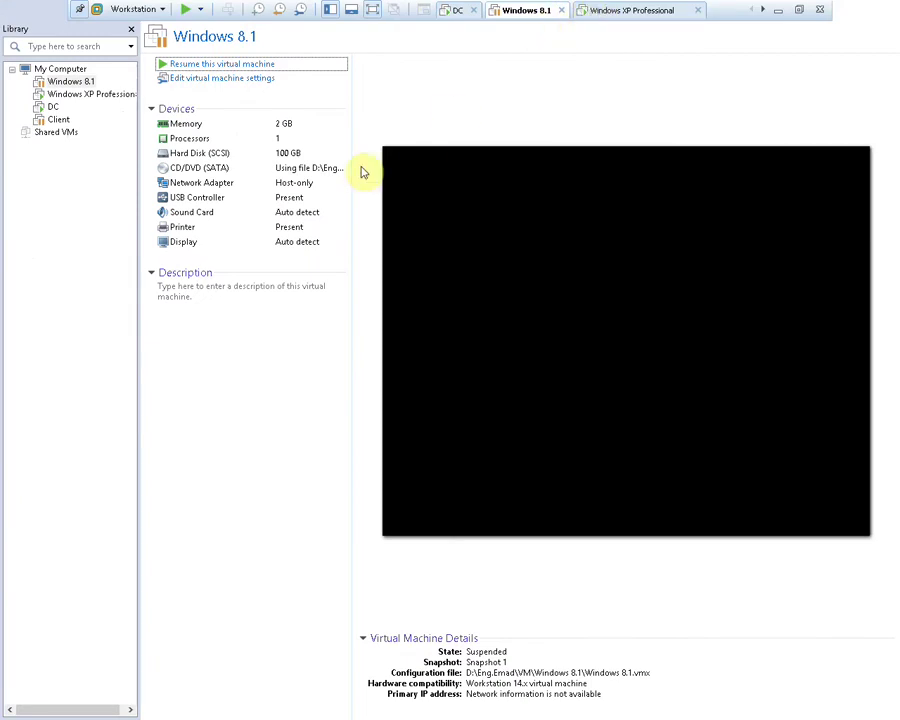
Resume Windows 8.1 and sign in as another ABC domain user, then switch to Windows XP.
click(248, 64)
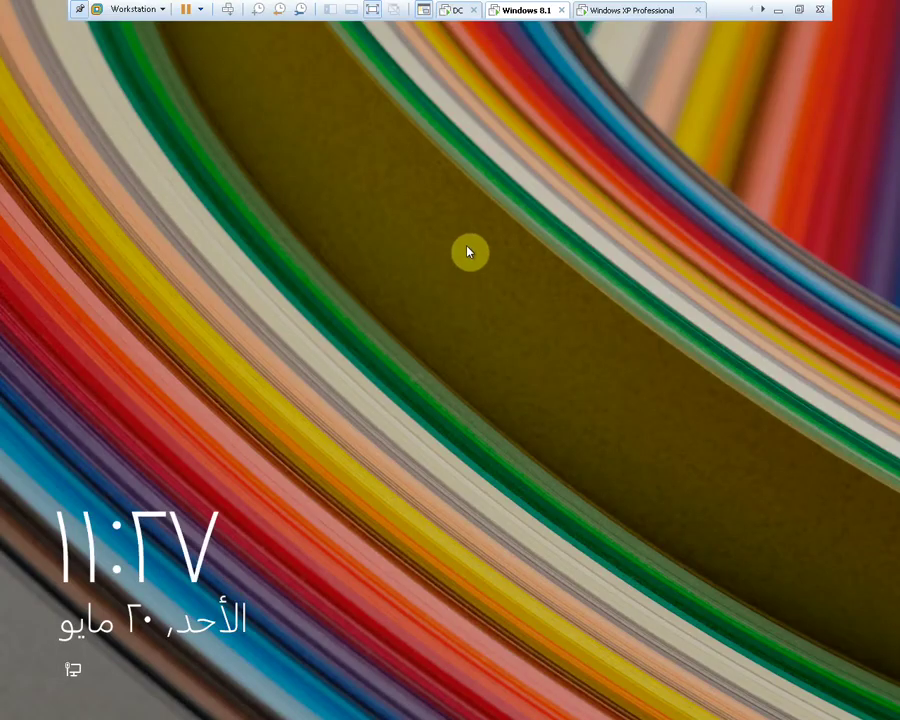
click(517, 237)
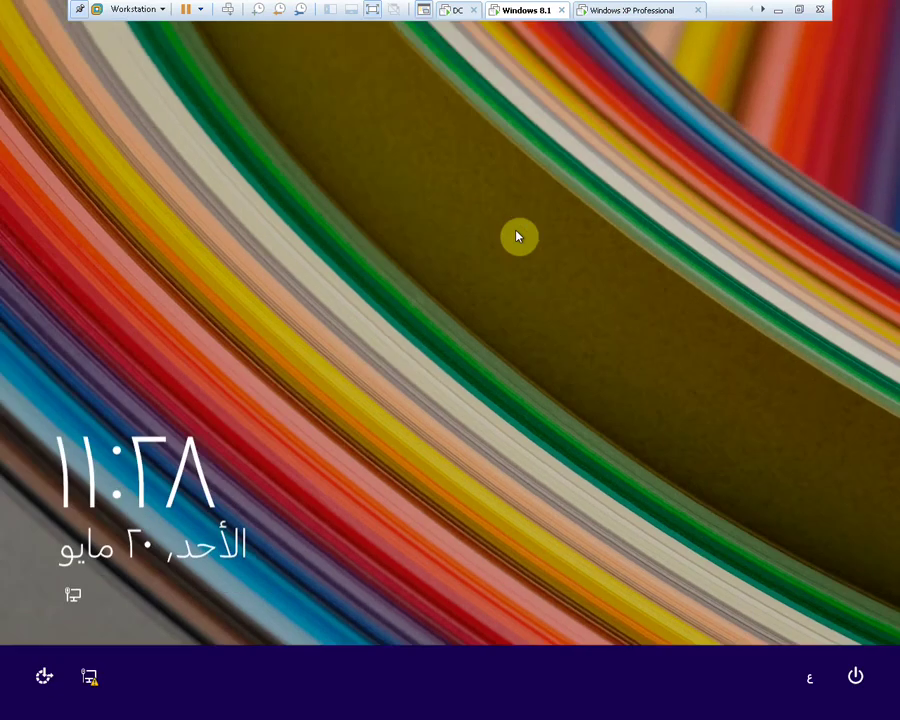
click(242, 236)
click(522, 237)
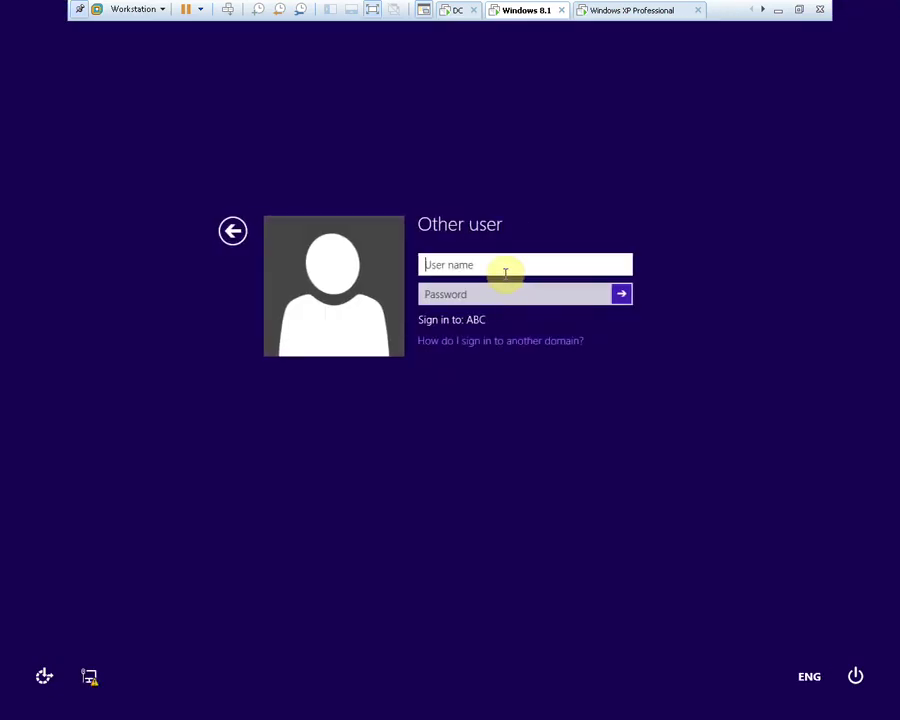
text(Hossam)
key(Tab)
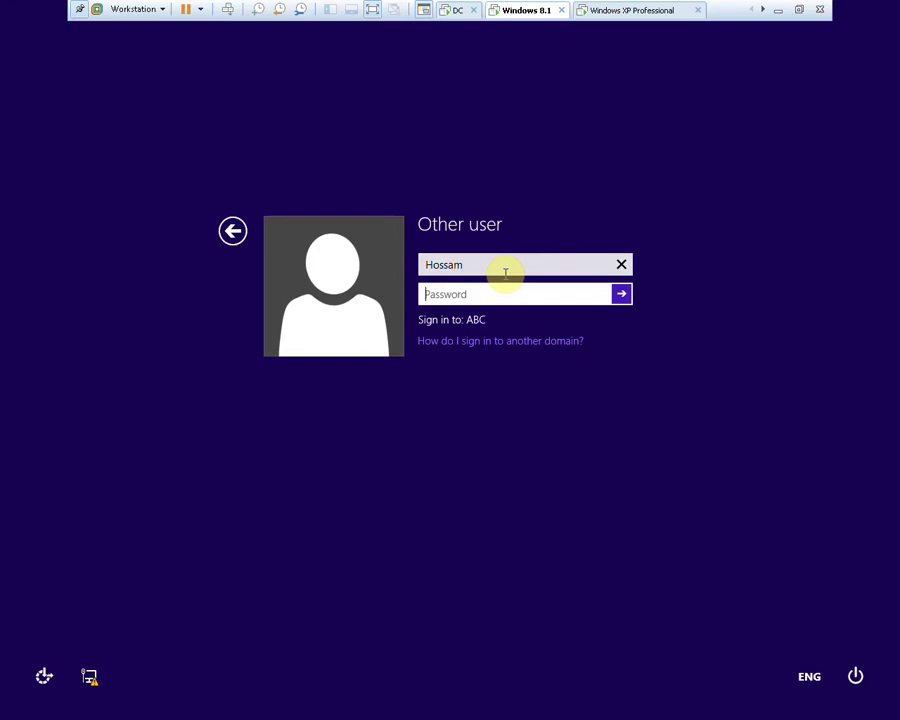
text(••••)
key(Return)
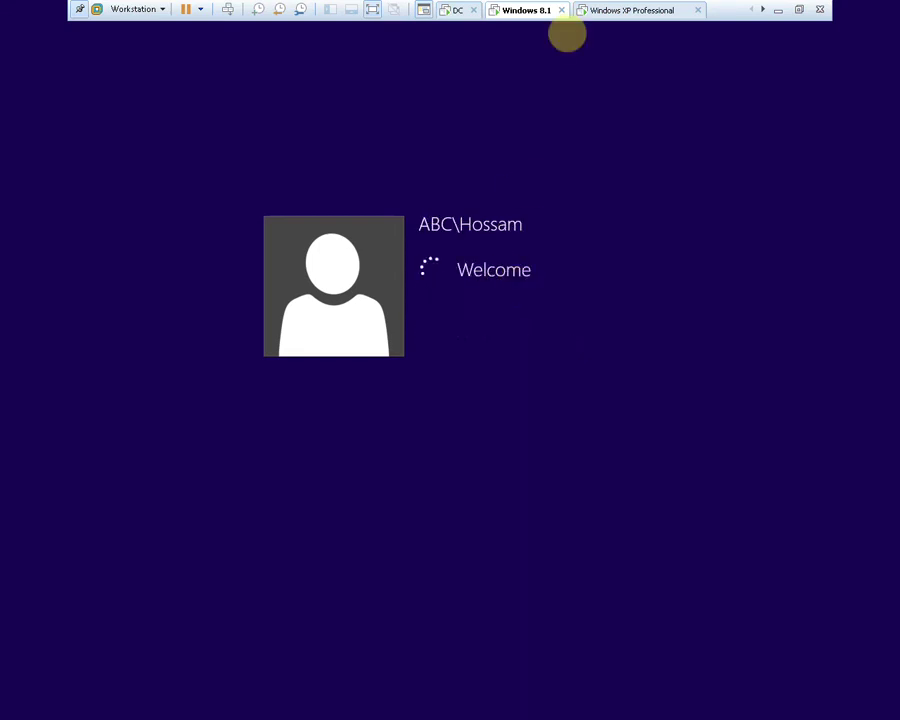
click(619, 12)
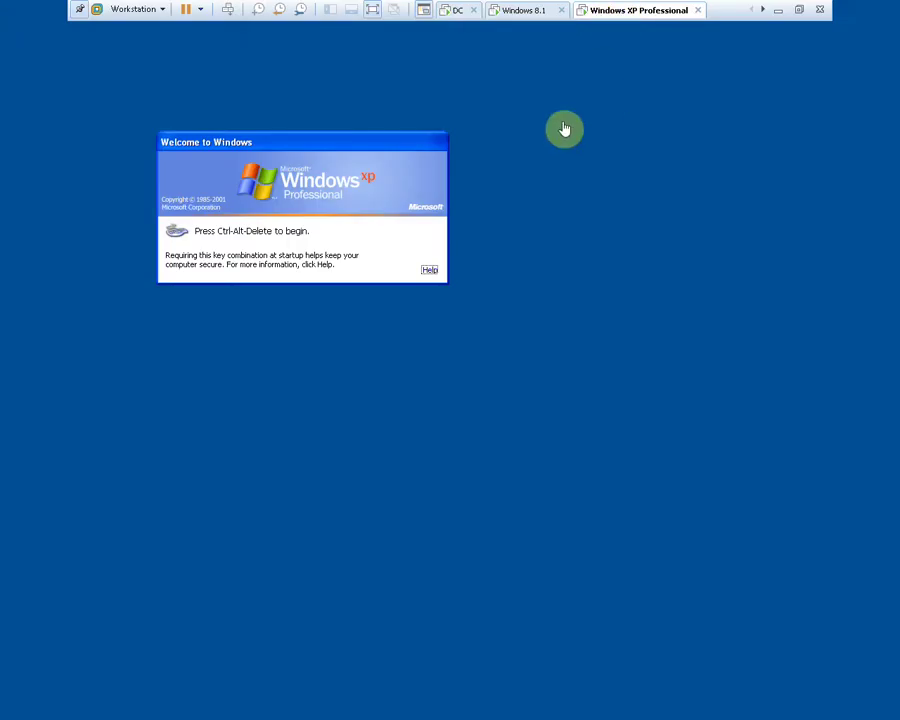
Log Windows XP on to the ABC domain with a different user's credentials, then open the Client VM.
click(222, 12)
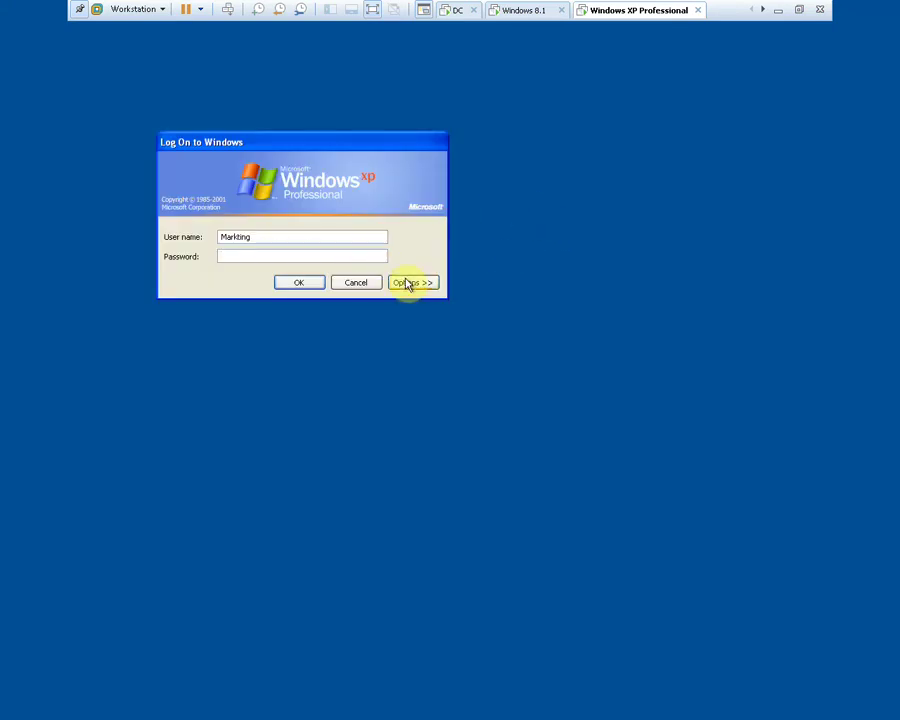
click(408, 284)
click(348, 280)
click(322, 288)
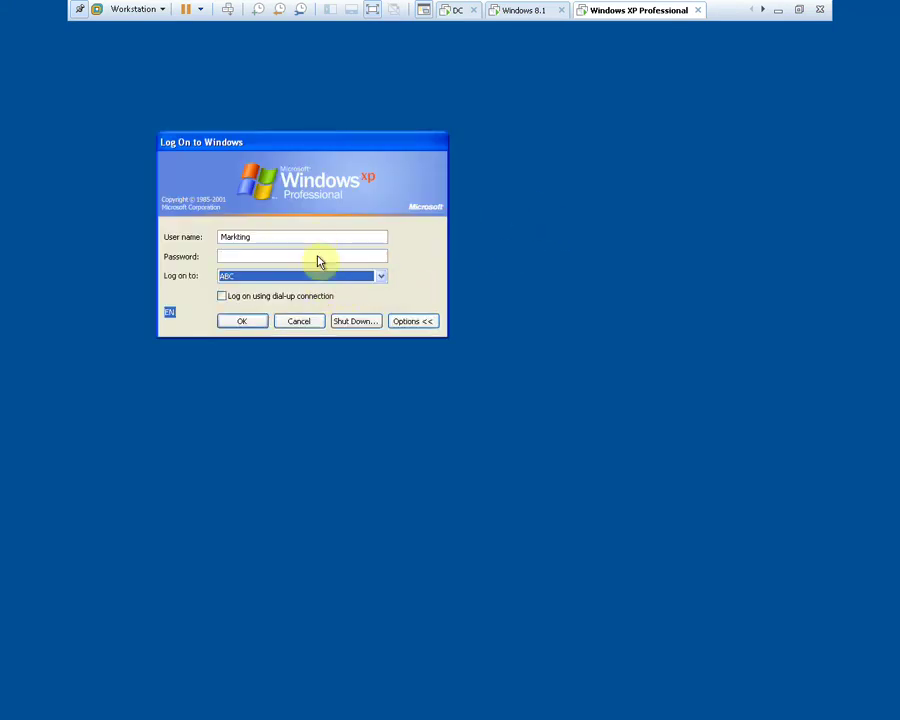
drag(314, 238, 182, 240)
text(Magdy)
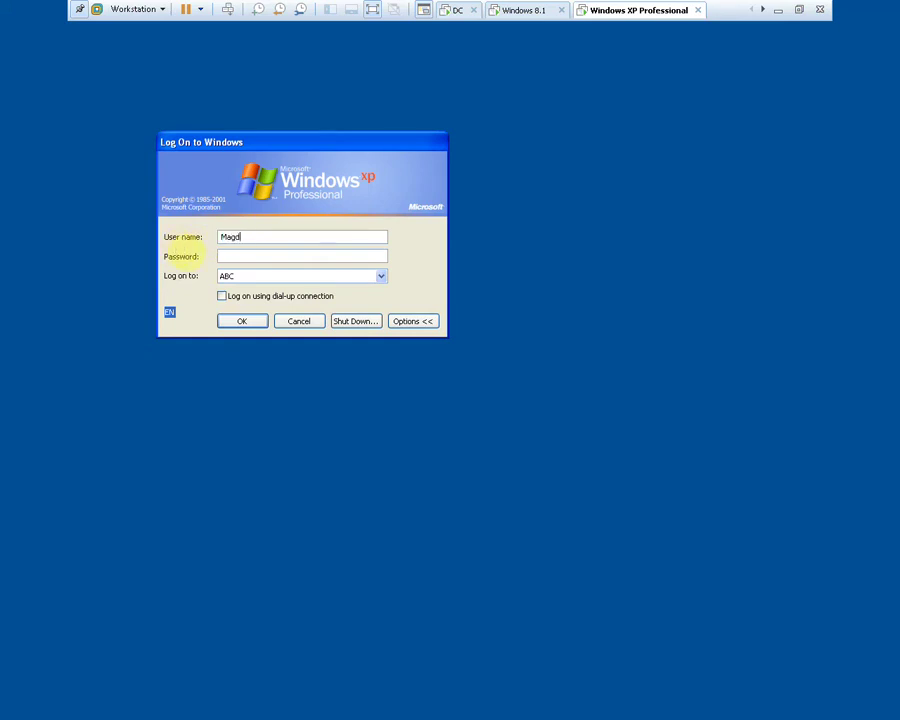
key(Tab)
text(******)
key(Return)
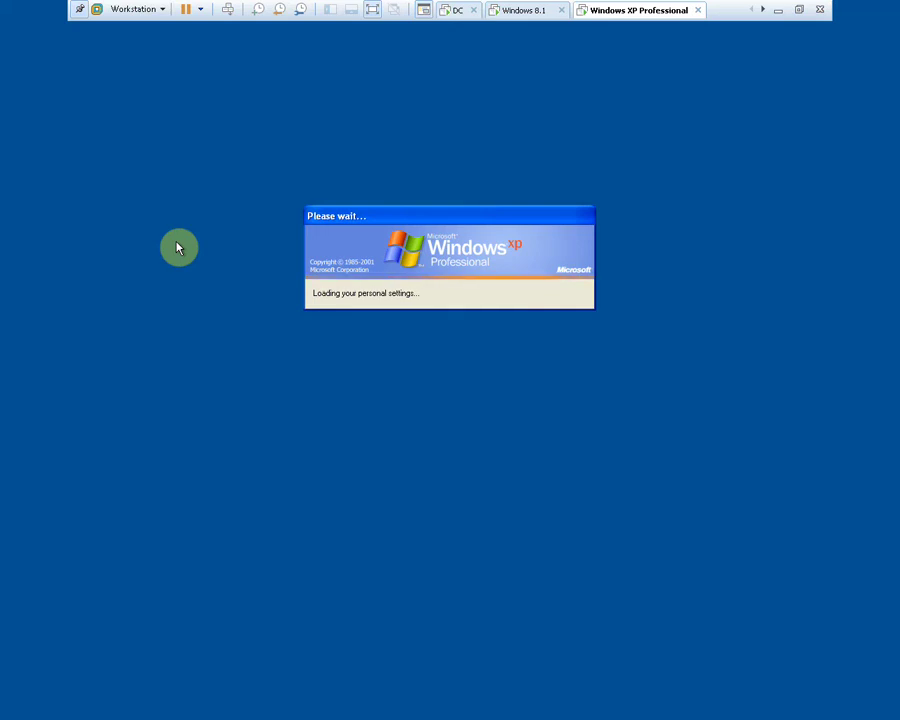
click(763, 12)
click(684, 12)
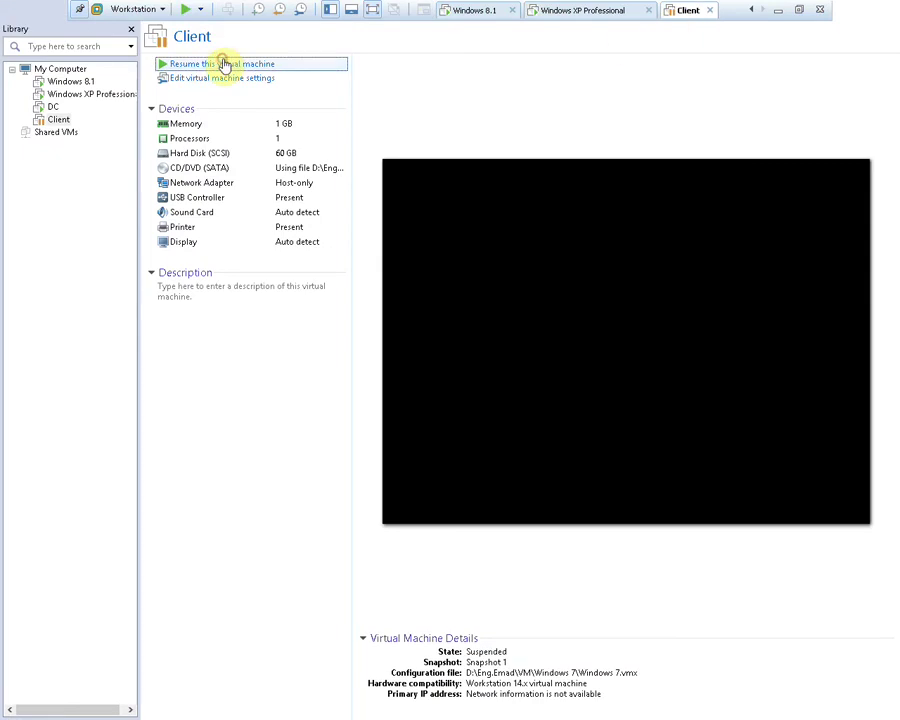
click(227, 64)
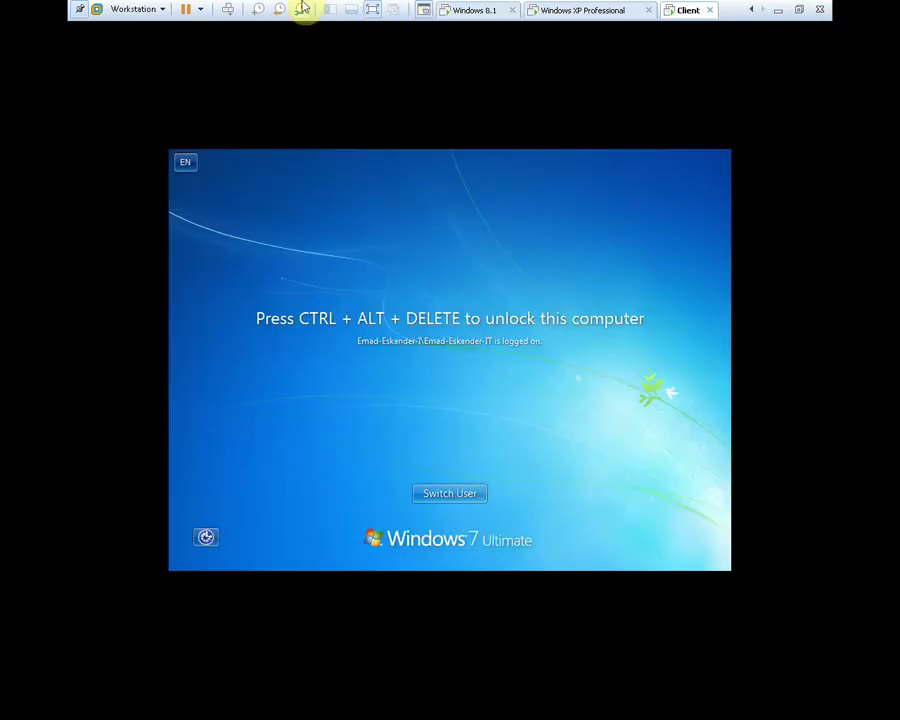
click(230, 10)
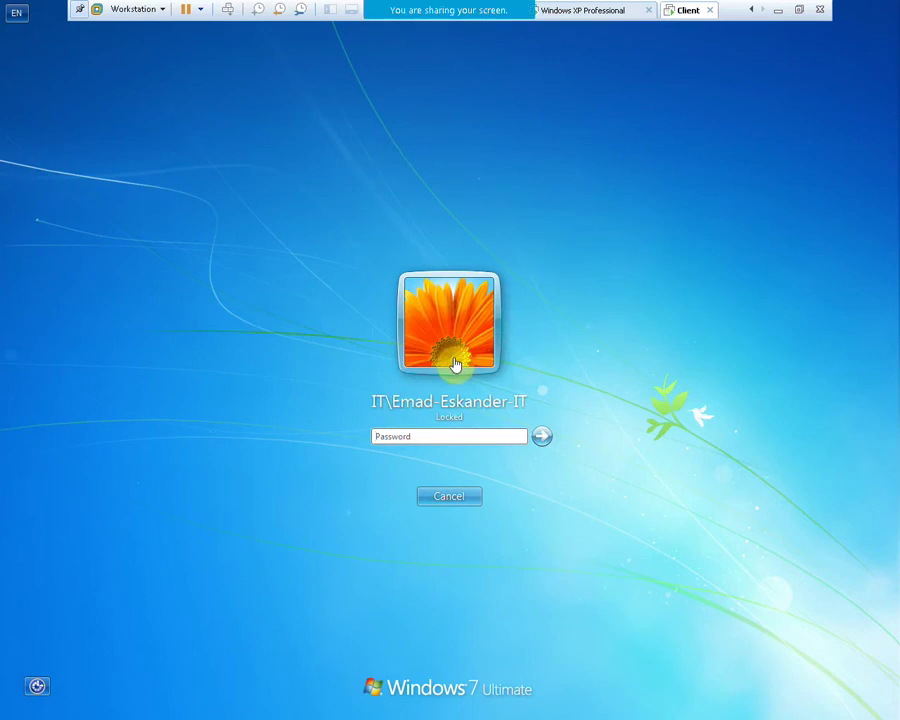
click(456, 496)
click(468, 491)
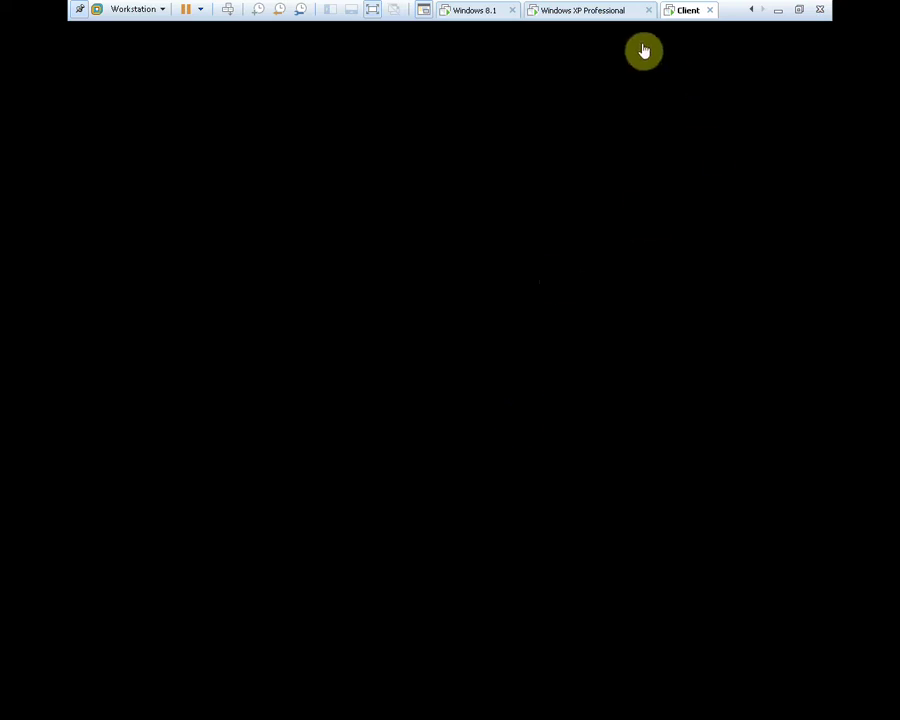
click(596, 12)
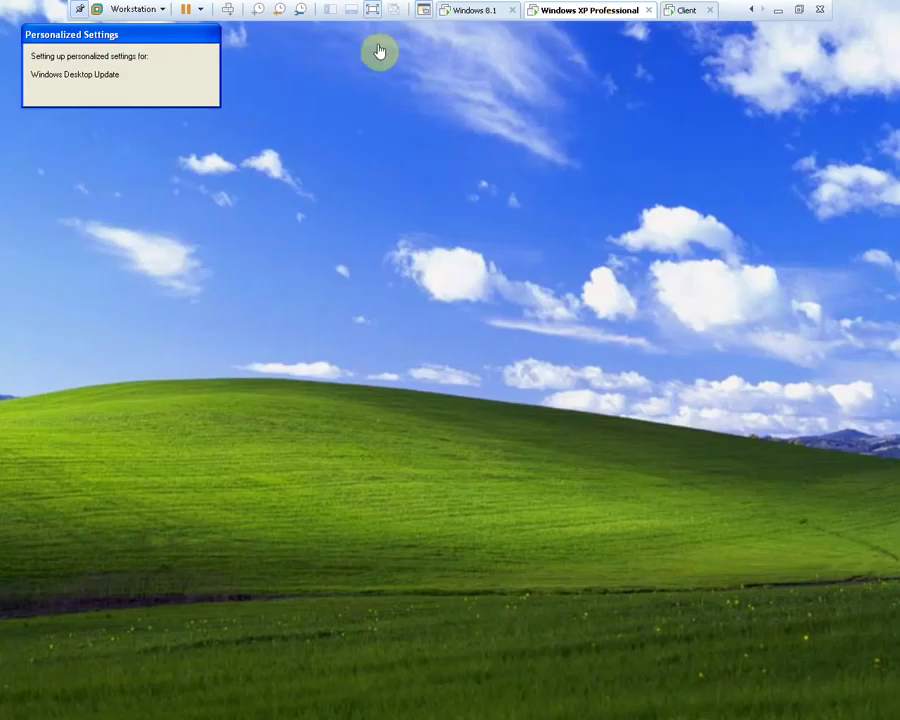
click(466, 14)
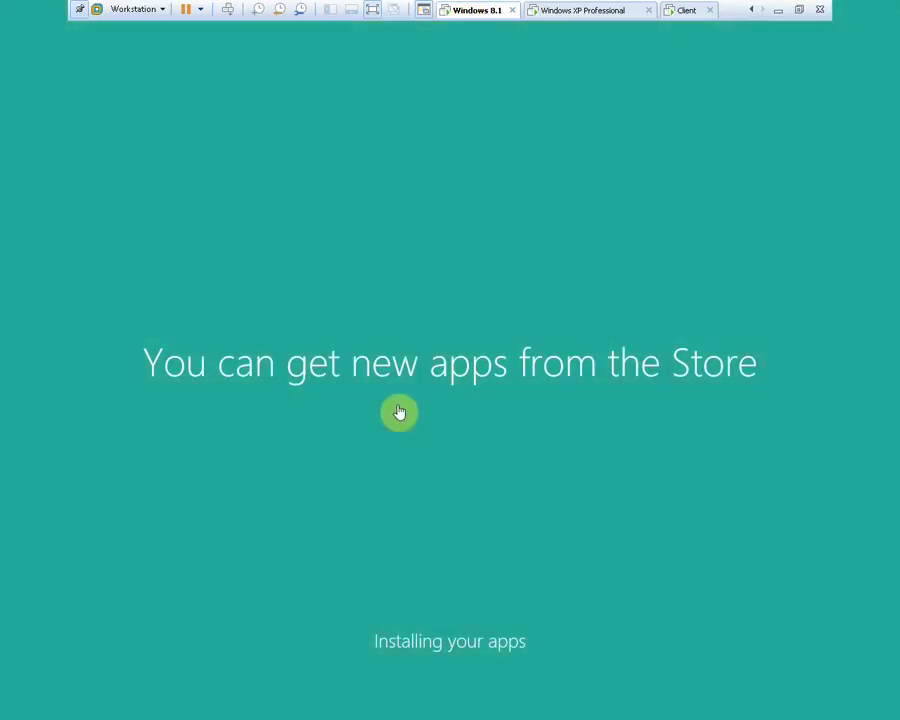
click(686, 10)
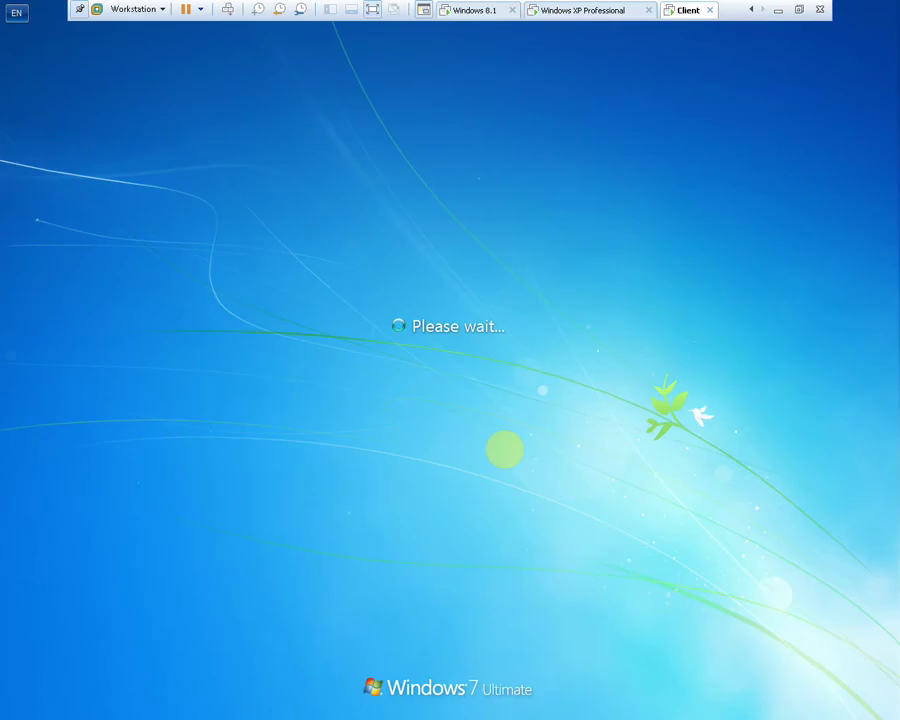
click(229, 9)
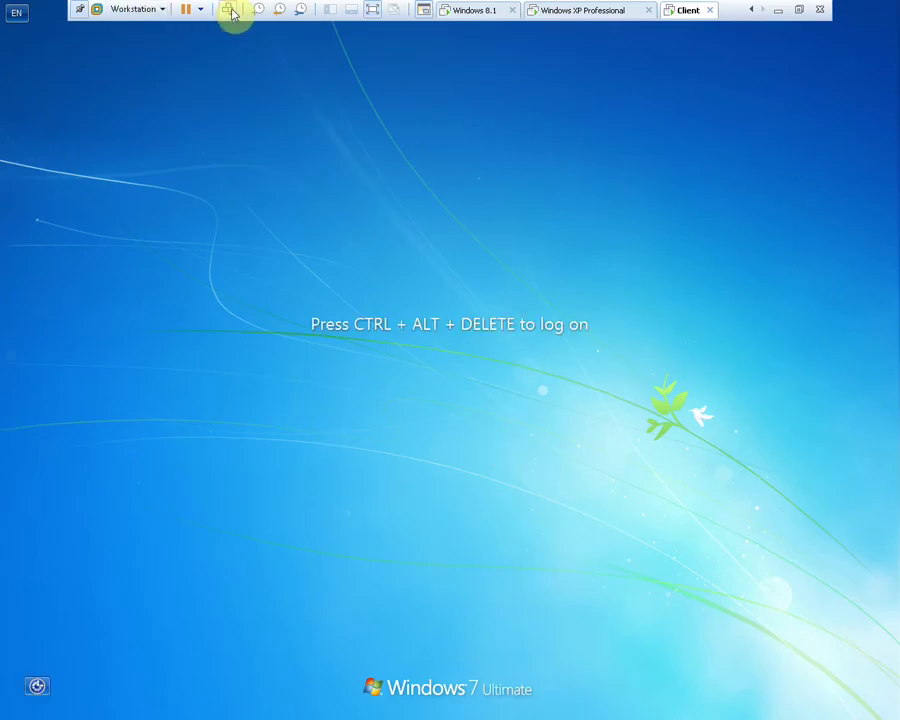
click(530, 410)
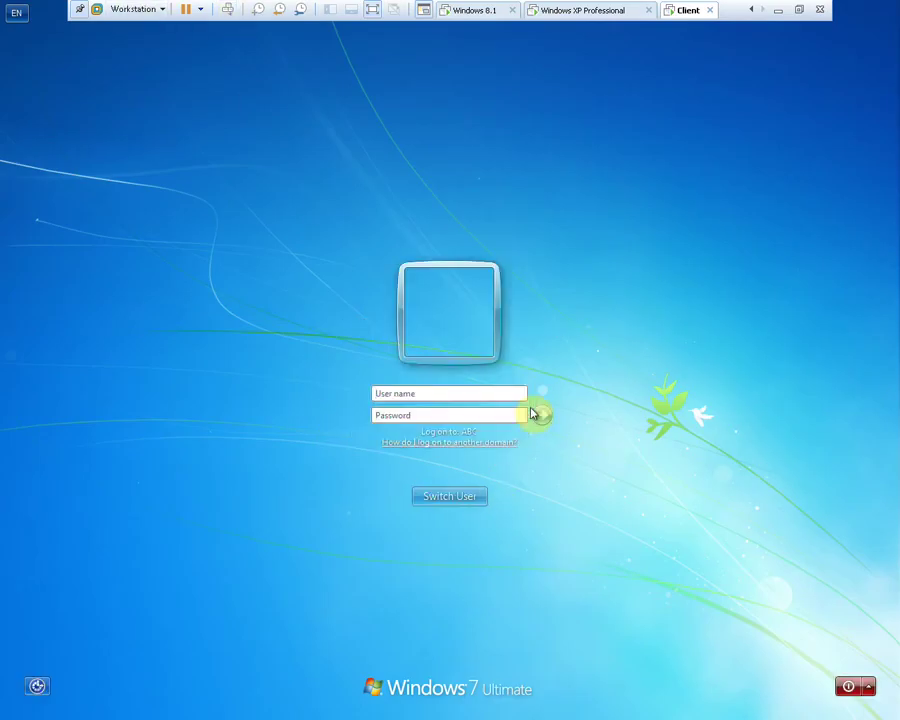
text(Samir)
key(Tab)
text(p)
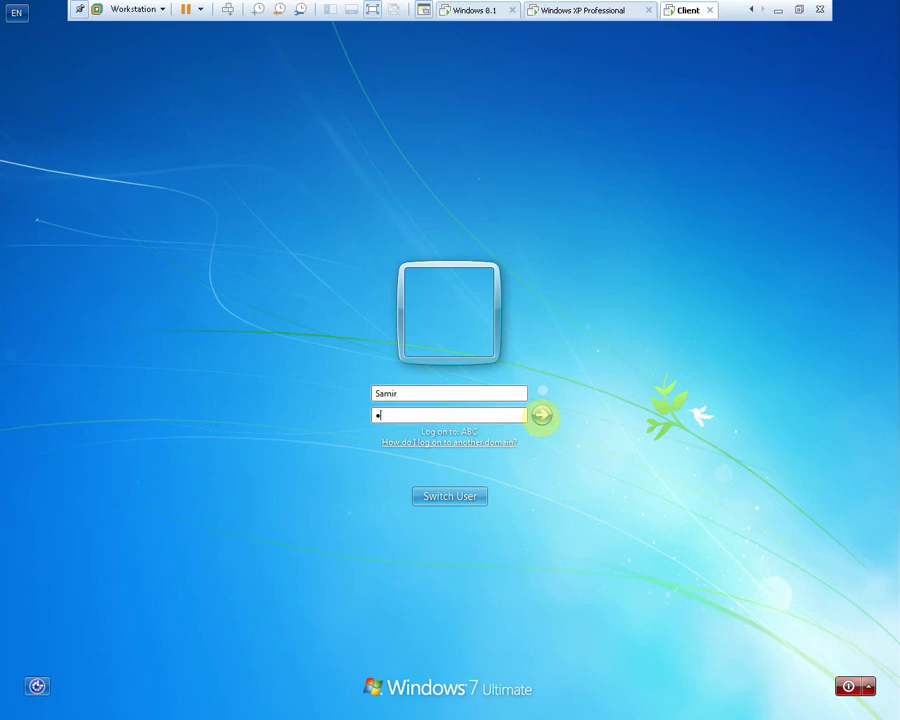
click(541, 415)
key(Return)
text(p)
click(541, 415)
key(Return)
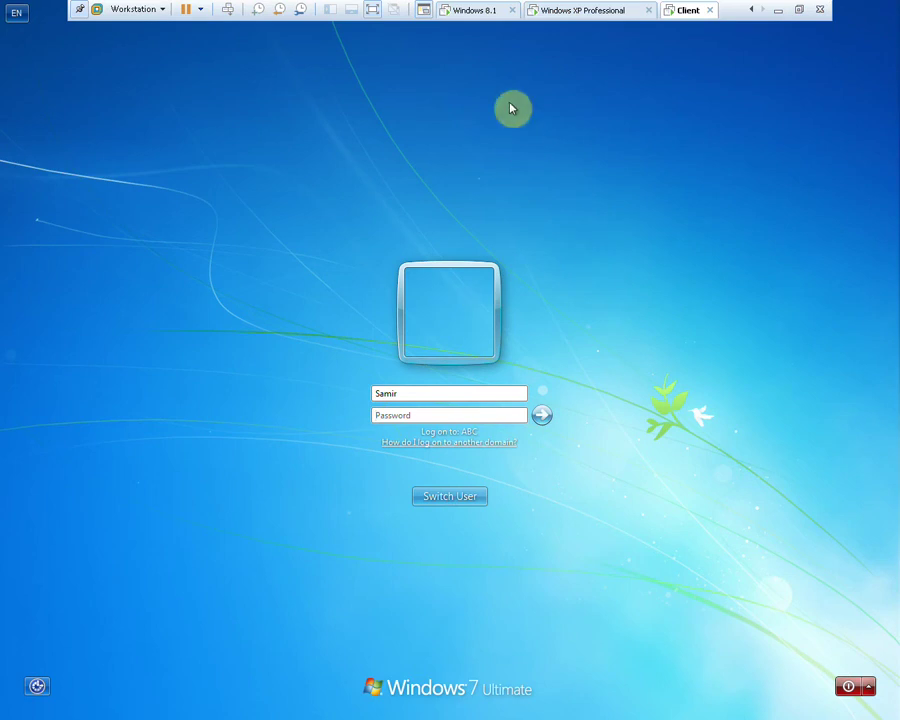
click(752, 12)
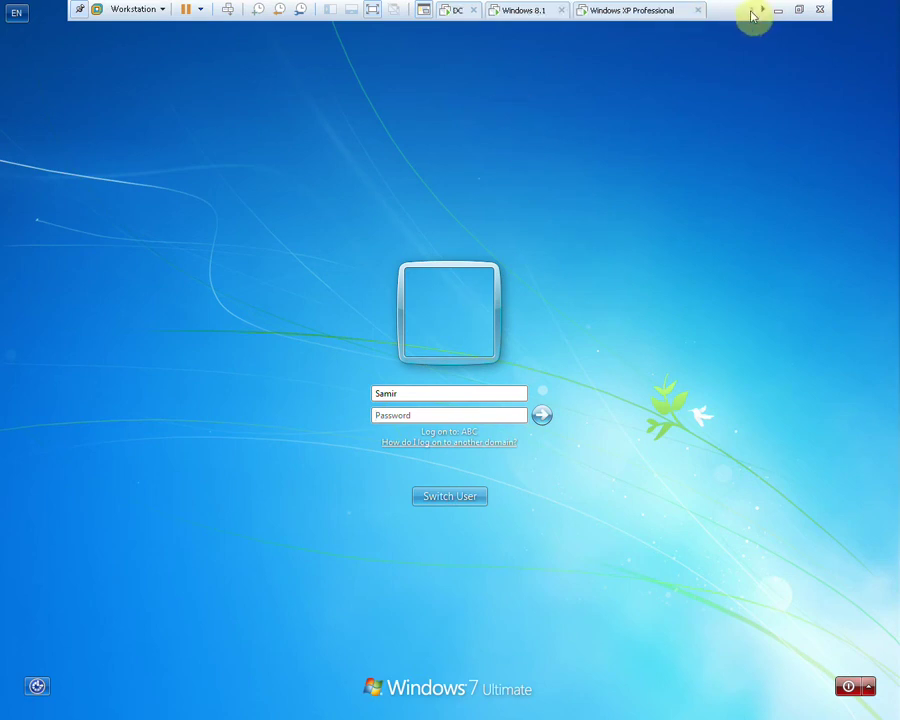
On the DC, look up the Sales user's account name in Active Directory Users and Computers.
click(456, 10)
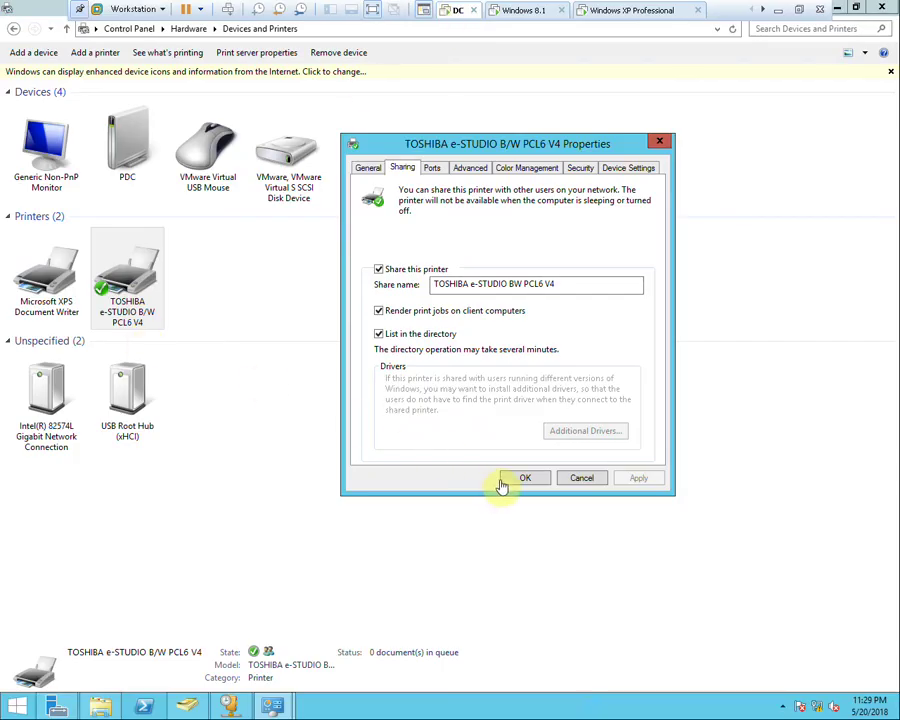
click(180, 704)
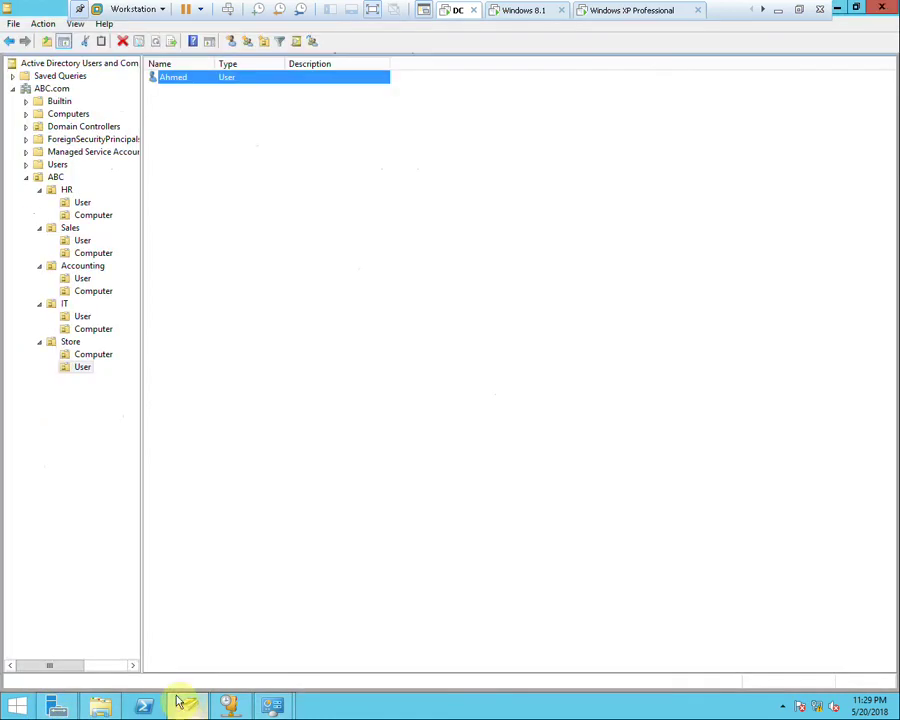
click(80, 242)
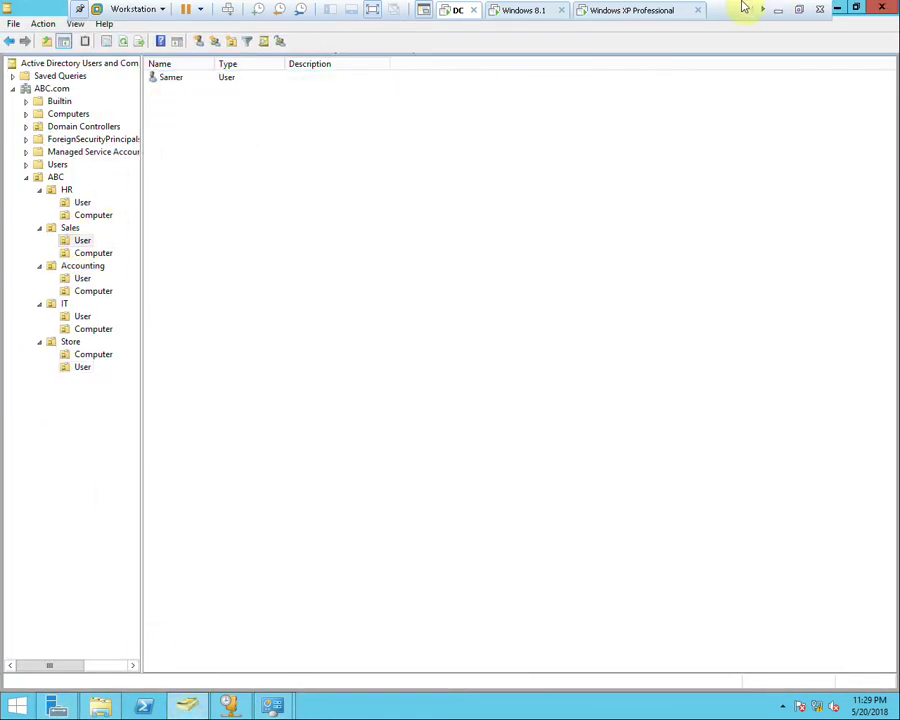
Sign the Sales user in to the Windows 7 client with the corrected user name and password.
click(778, 9)
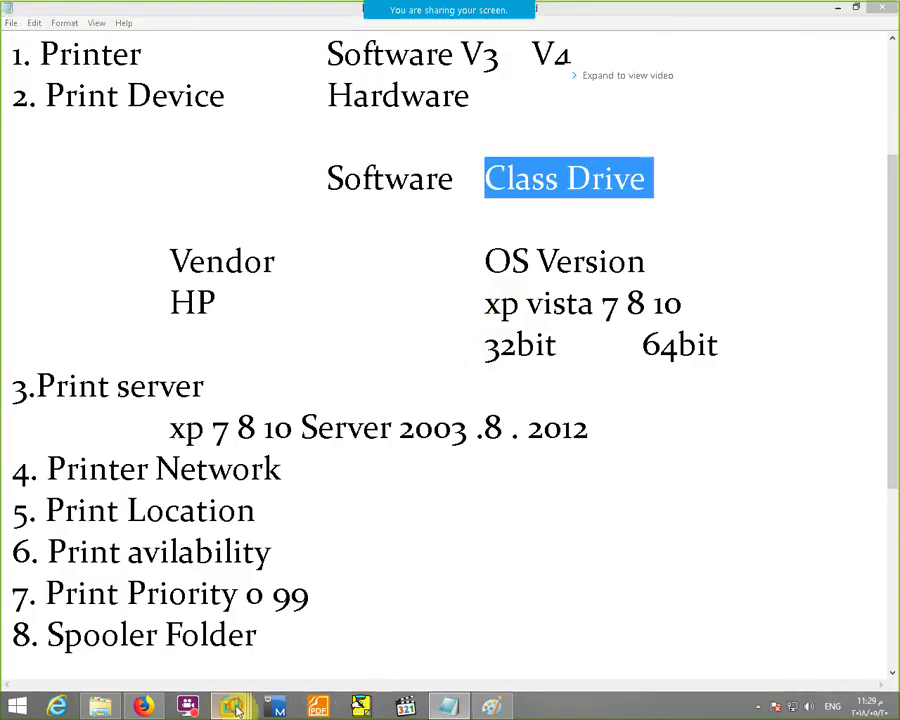
mouse_move(233, 708)
click(526, 589)
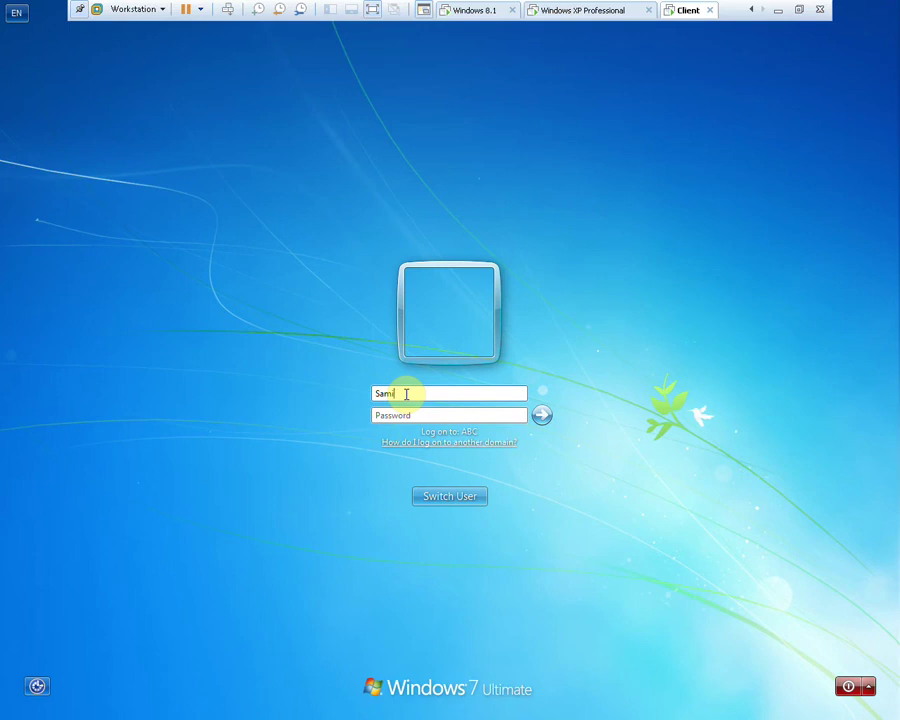
text(er)
key(Tab)
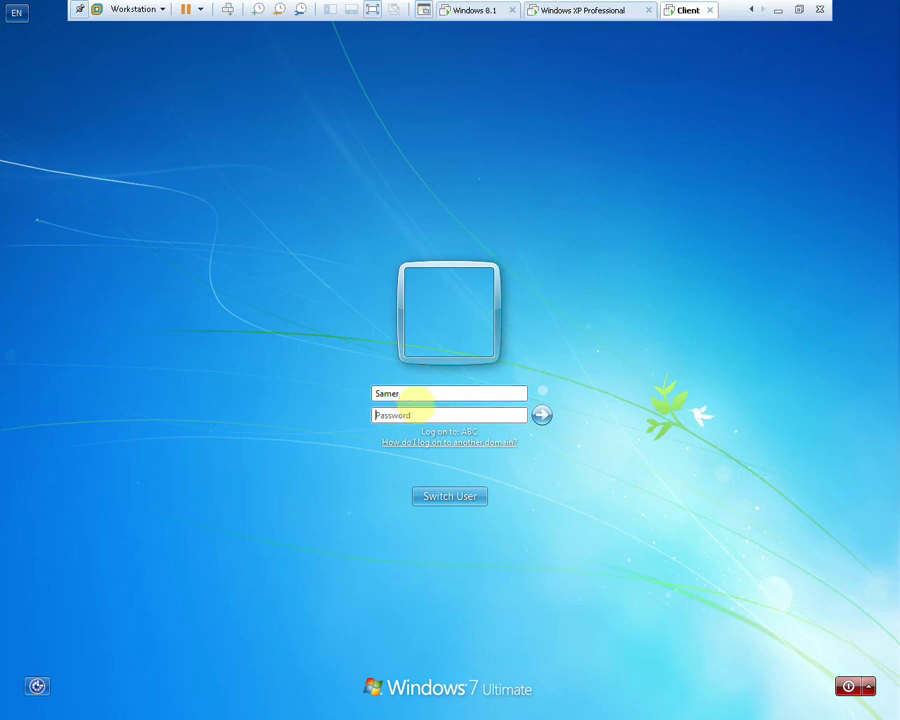
text(******)
key(Return)
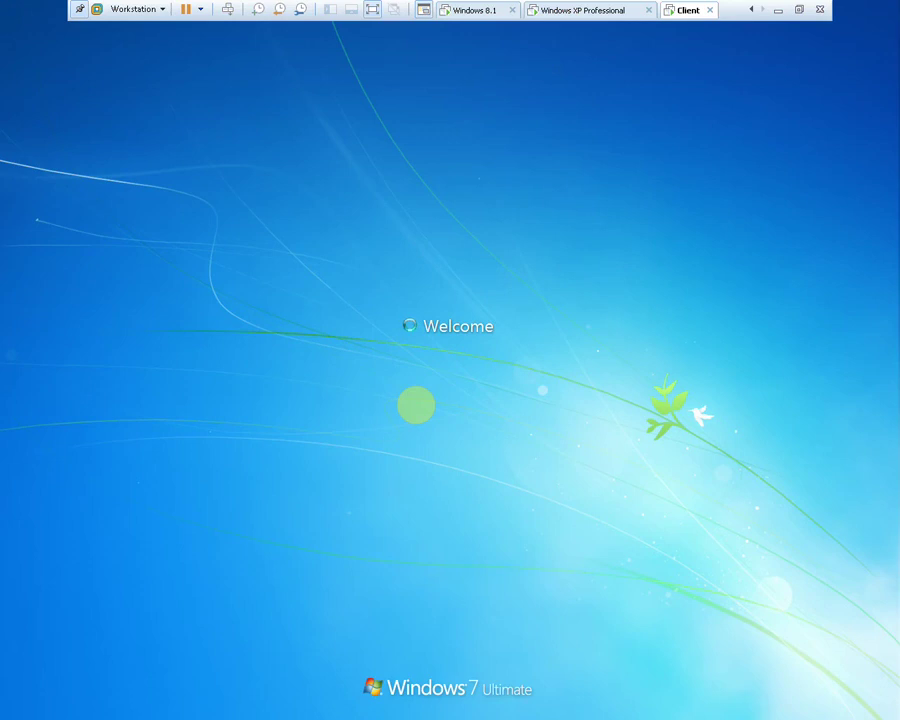
click(598, 10)
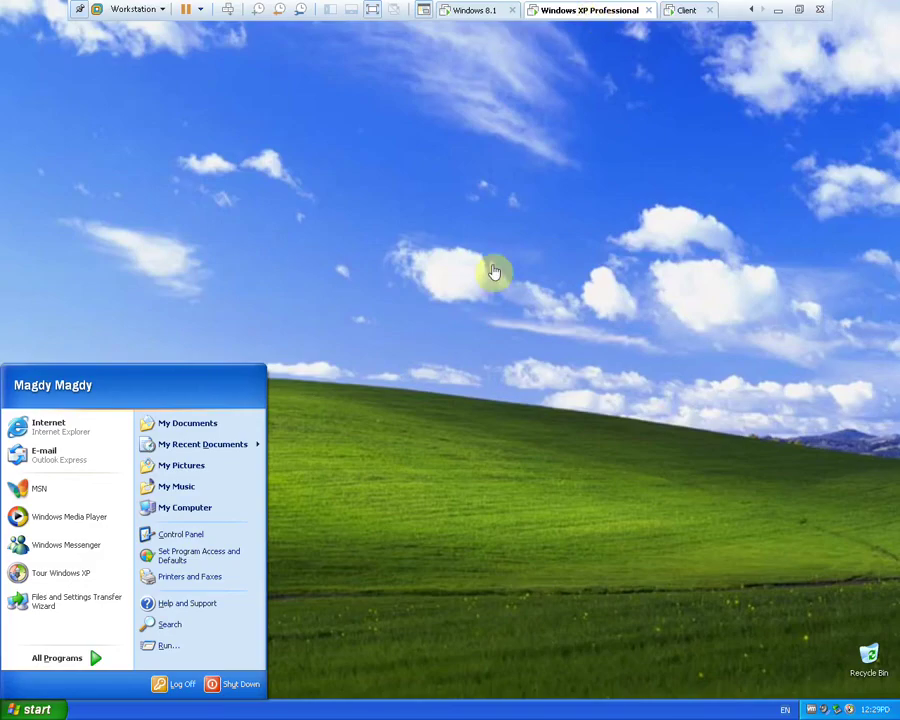
Open Printers and Faxes from the Start menu on the Windows XP machine.
click(178, 574)
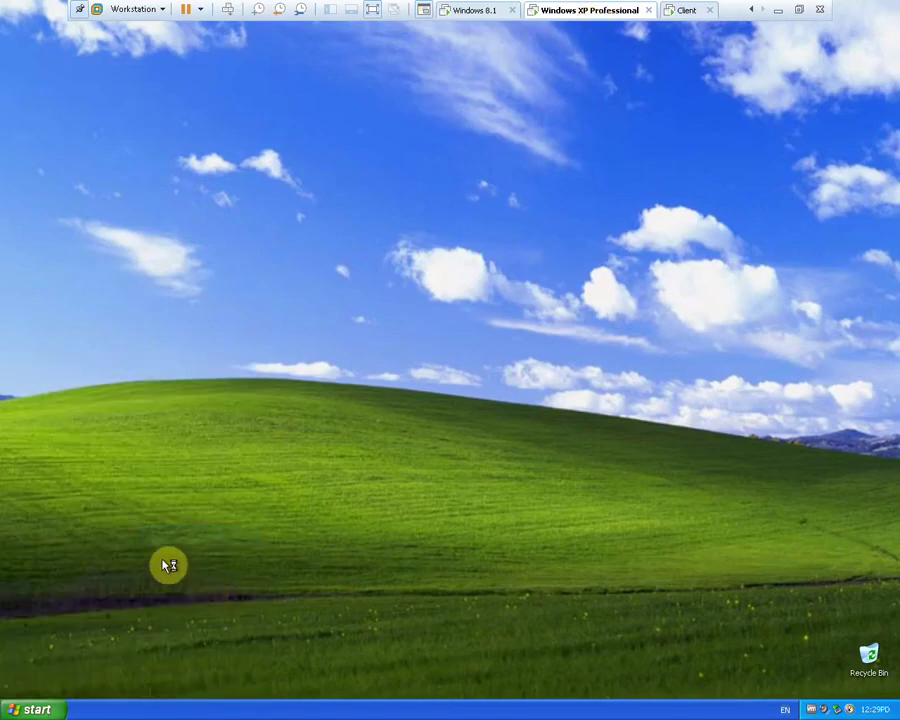
click(44, 716)
click(185, 576)
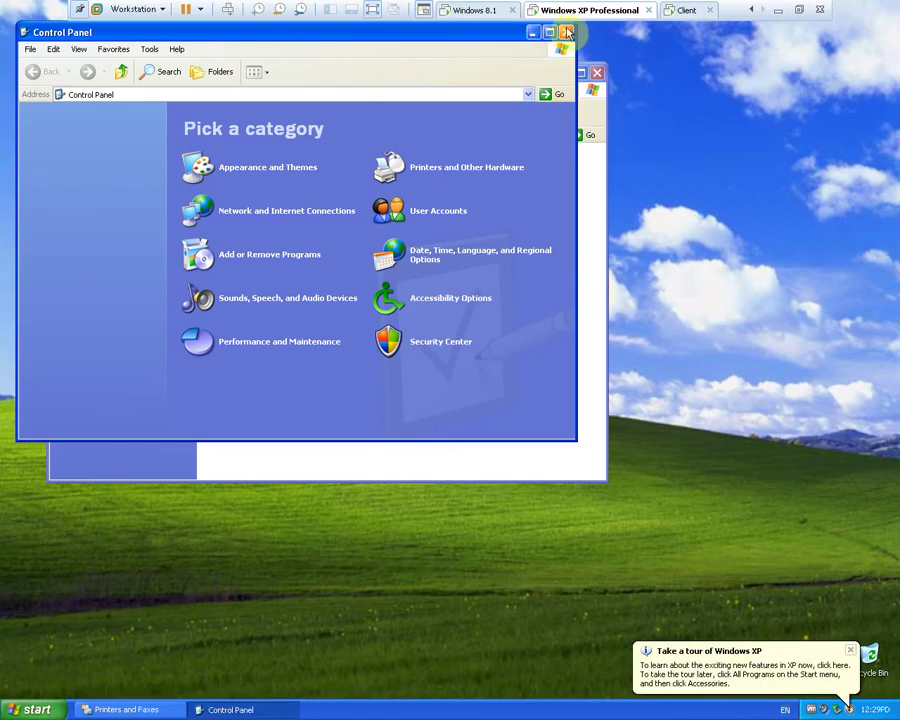
click(566, 32)
Add the network printer TOSHIBA e-STUDIO B/W PCL6 V4 on PDC, found through a directory search.
click(113, 184)
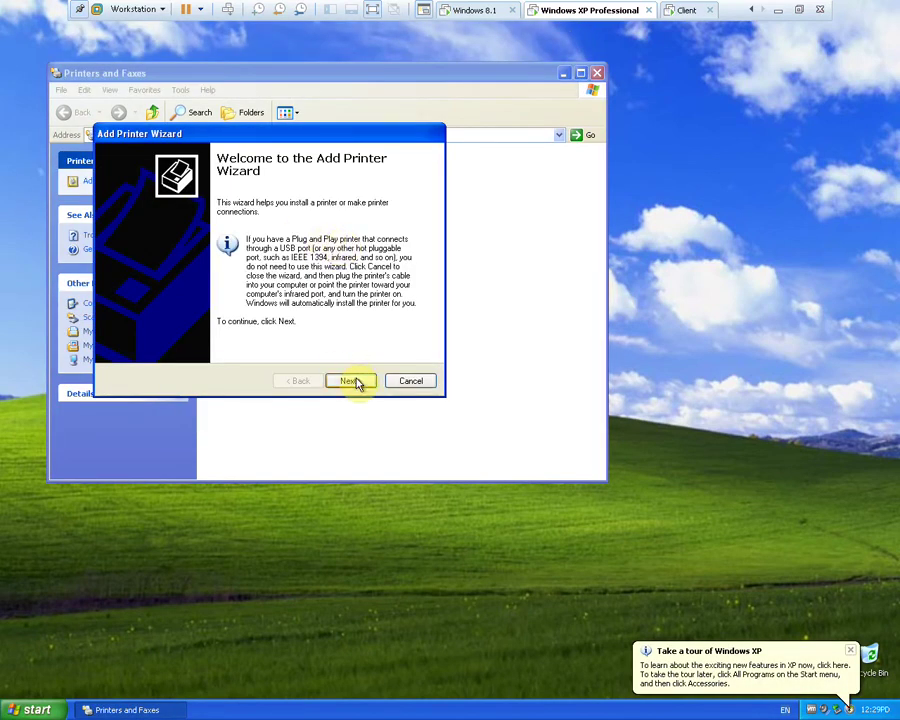
click(351, 380)
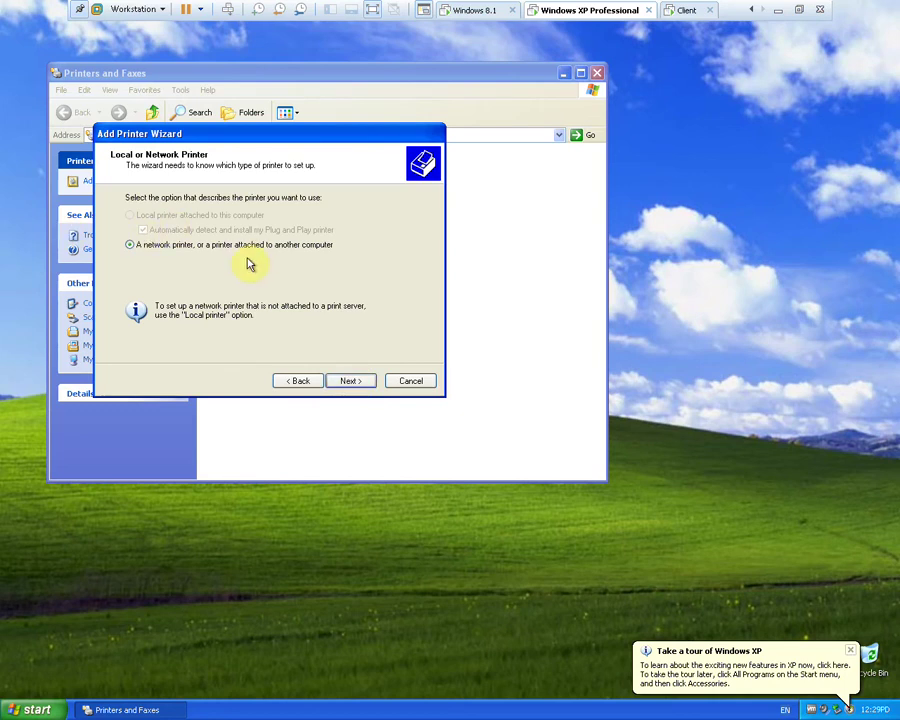
click(346, 381)
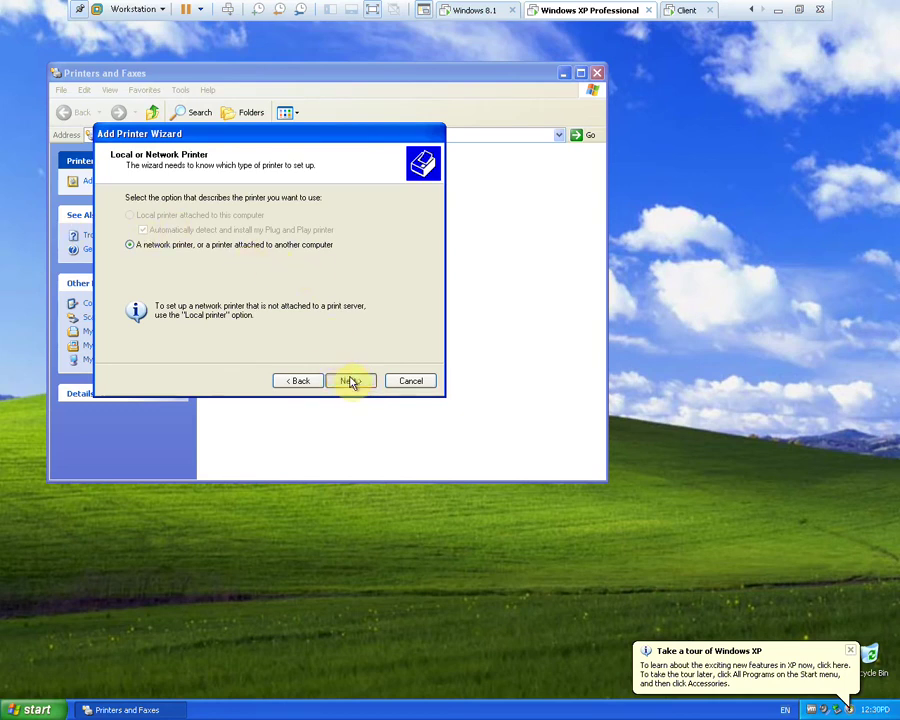
click(351, 381)
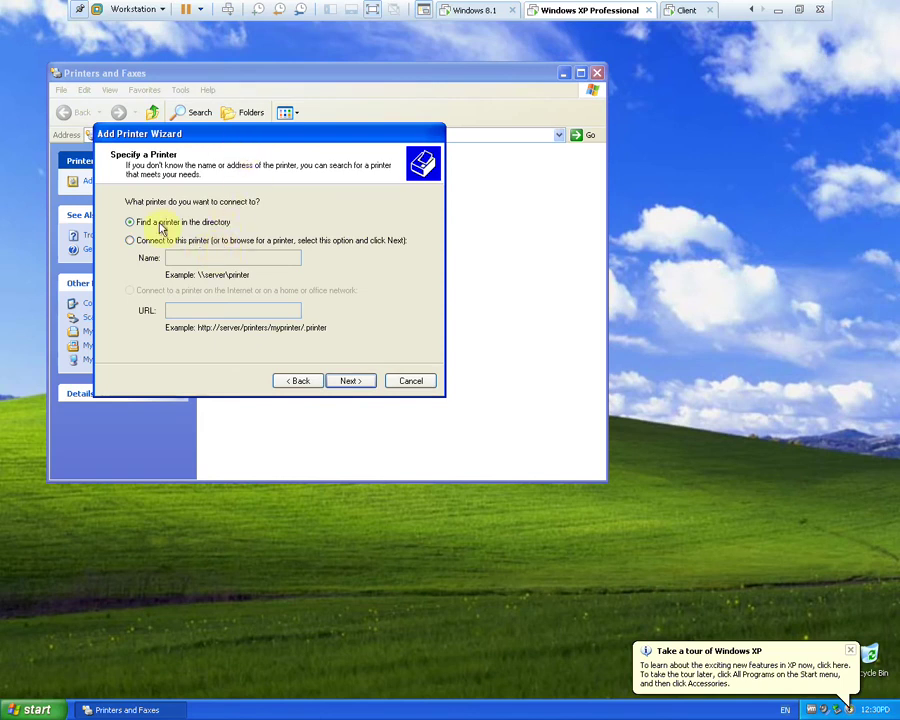
click(343, 379)
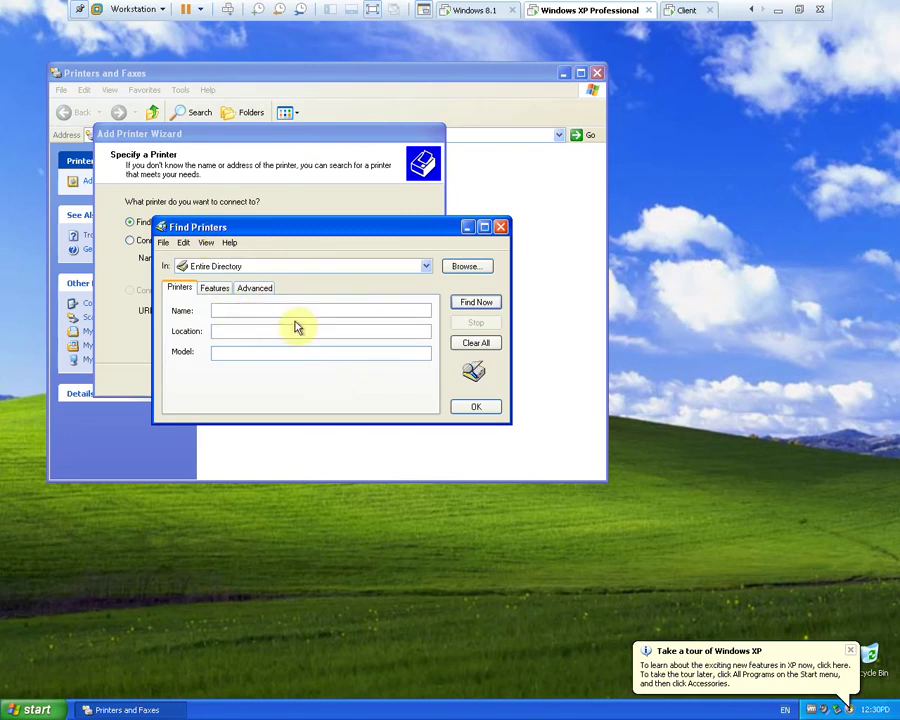
click(477, 303)
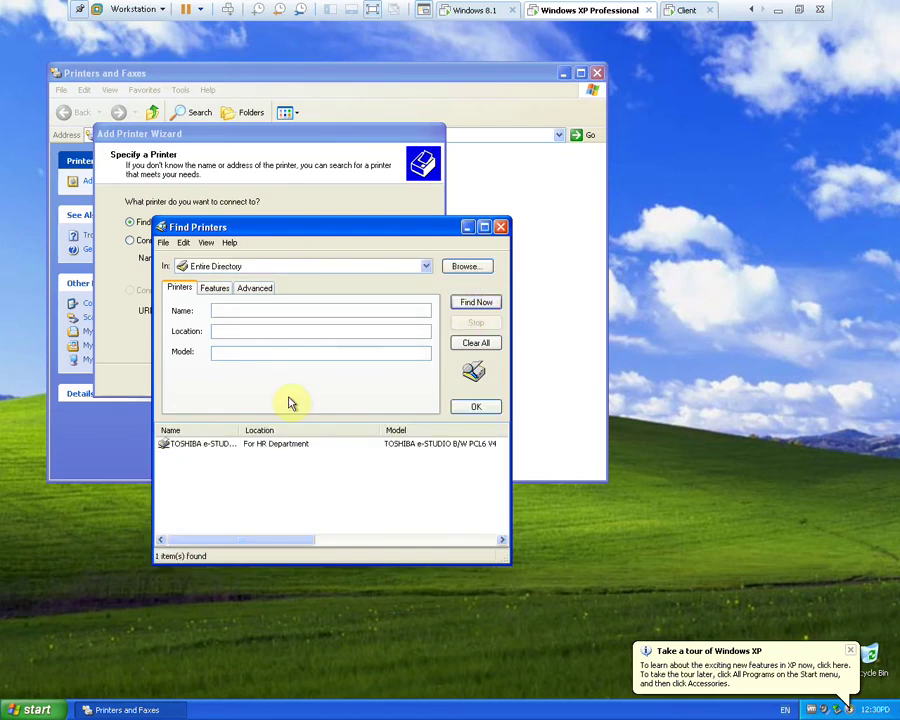
click(241, 445)
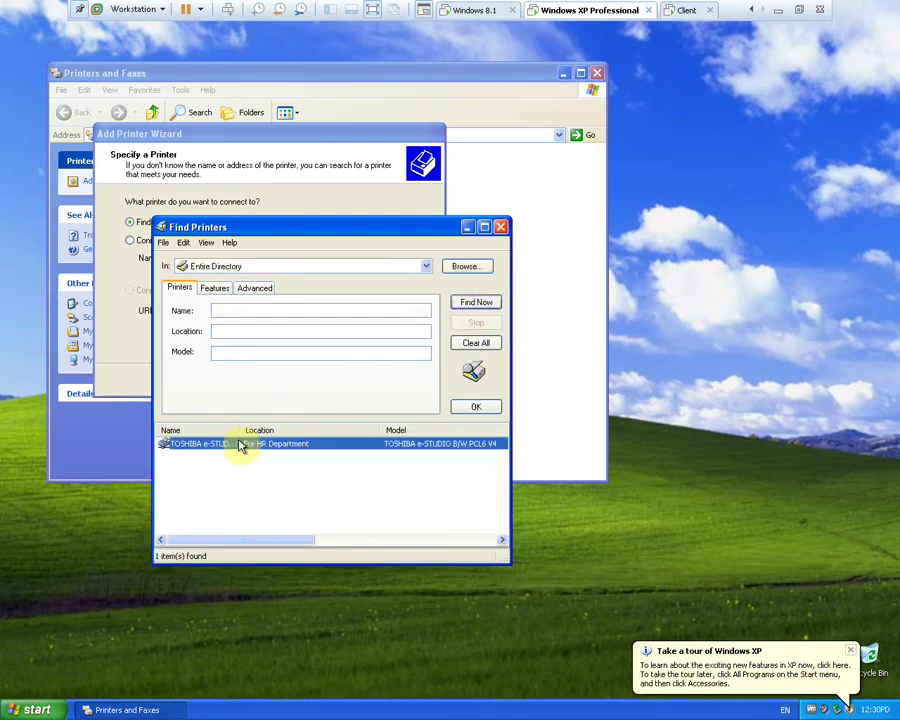
click(470, 410)
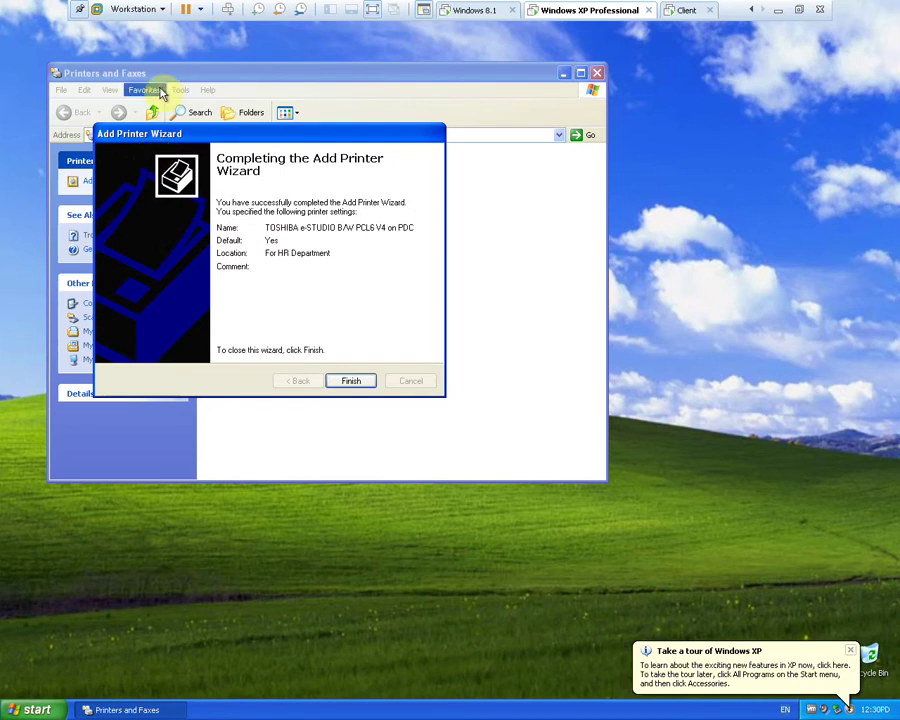
click(364, 382)
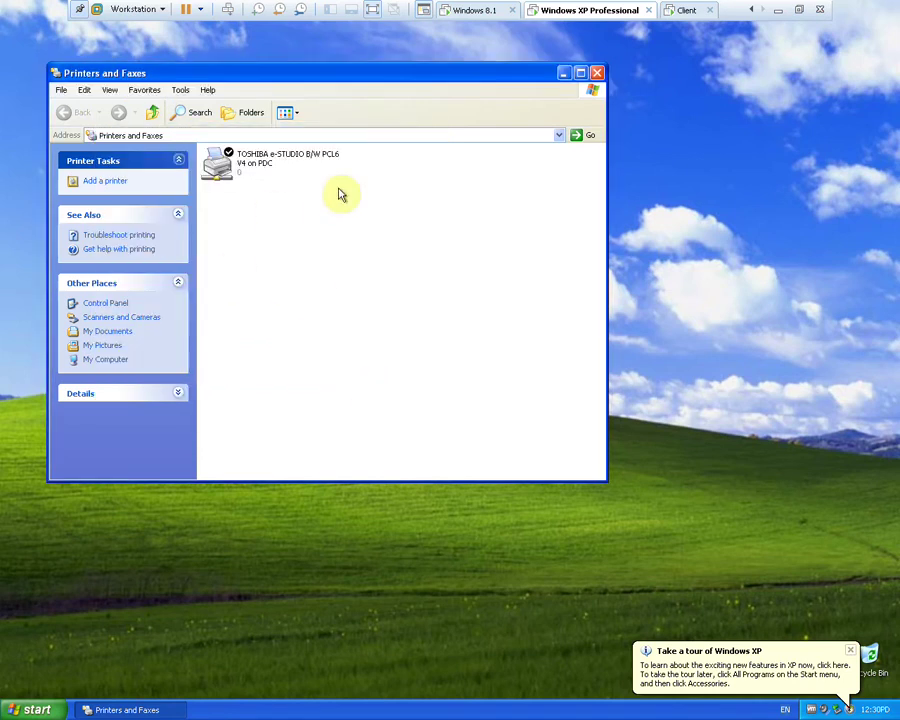
Delete the TOSHIBA e-STUDIO printer connection and acknowledge the default-printer warning.
click(266, 172)
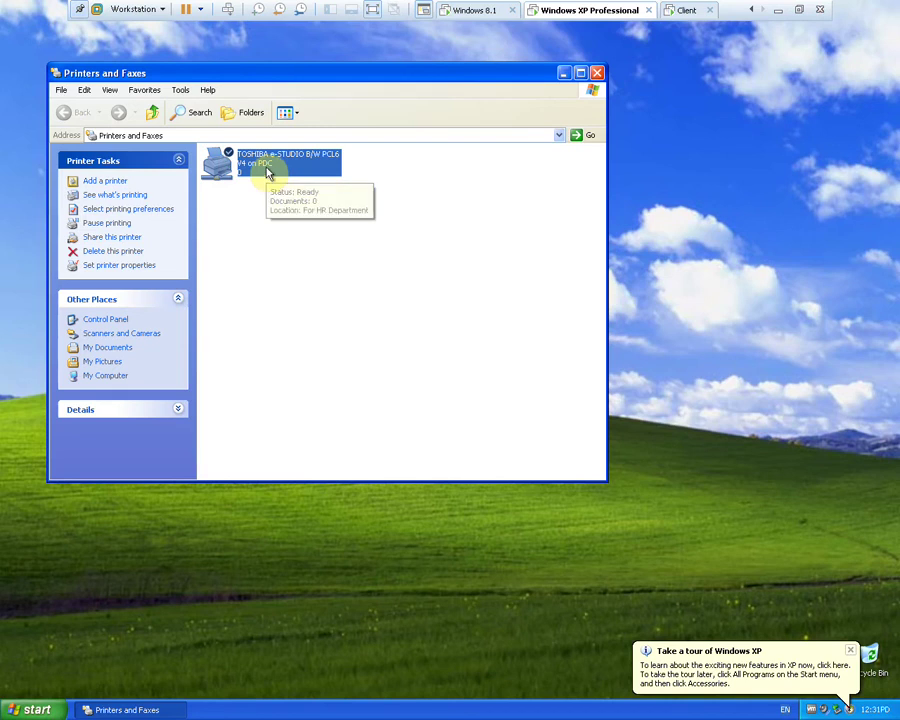
right_click(252, 175)
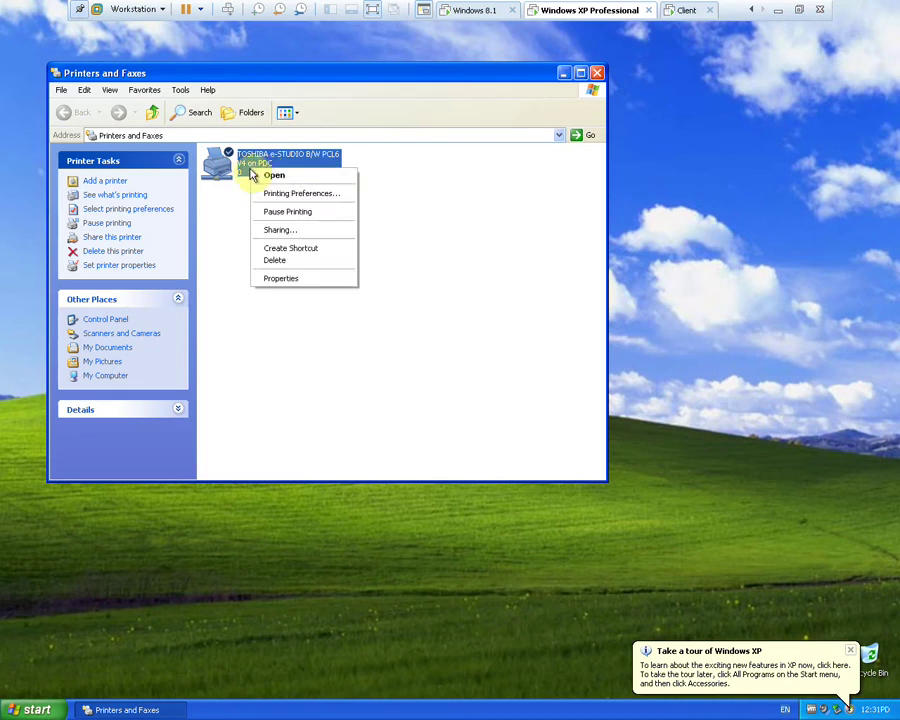
click(288, 260)
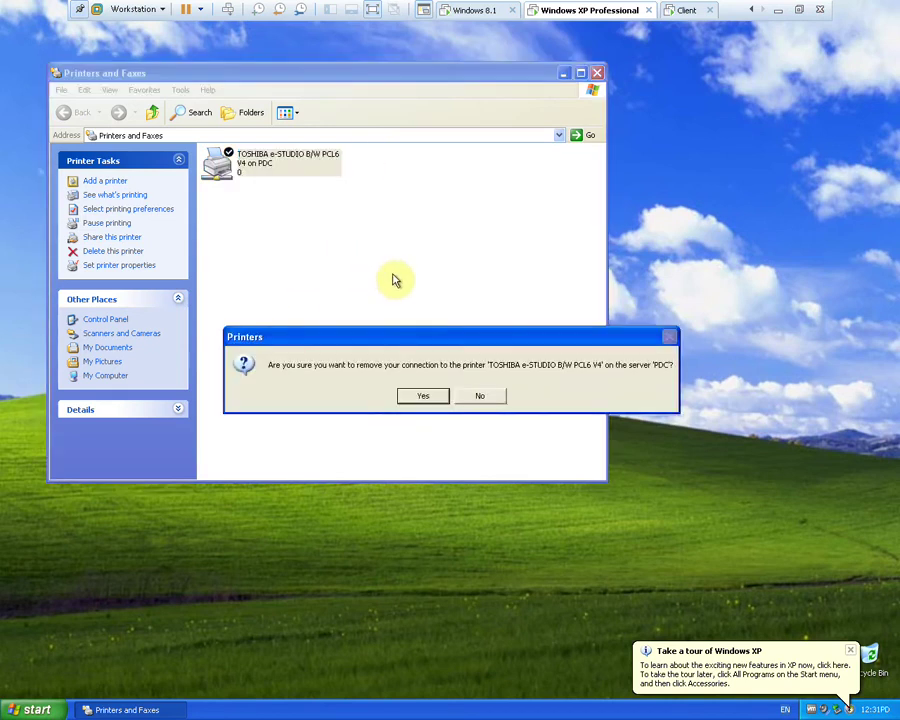
click(423, 396)
click(452, 394)
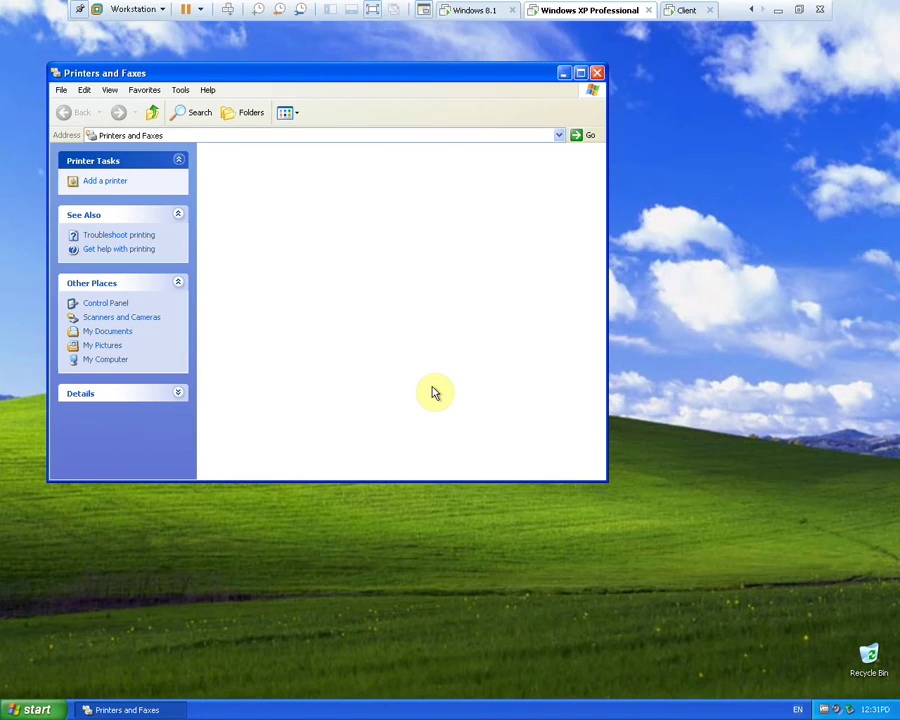
Close the Windows 7 client tab and bring back the DC's TOSHIBA printer Properties dialog.
click(710, 10)
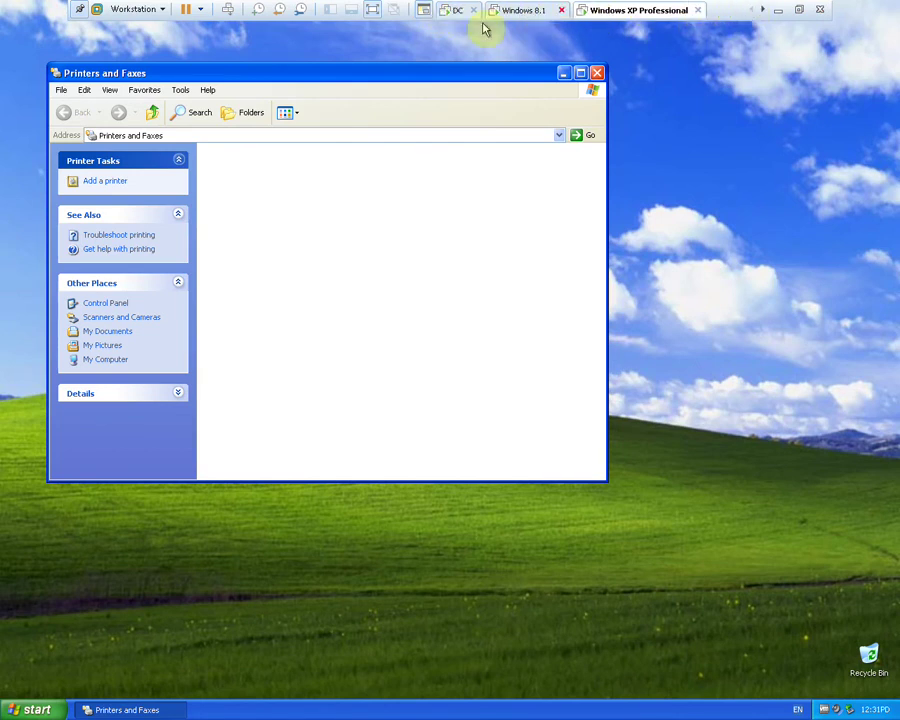
click(452, 12)
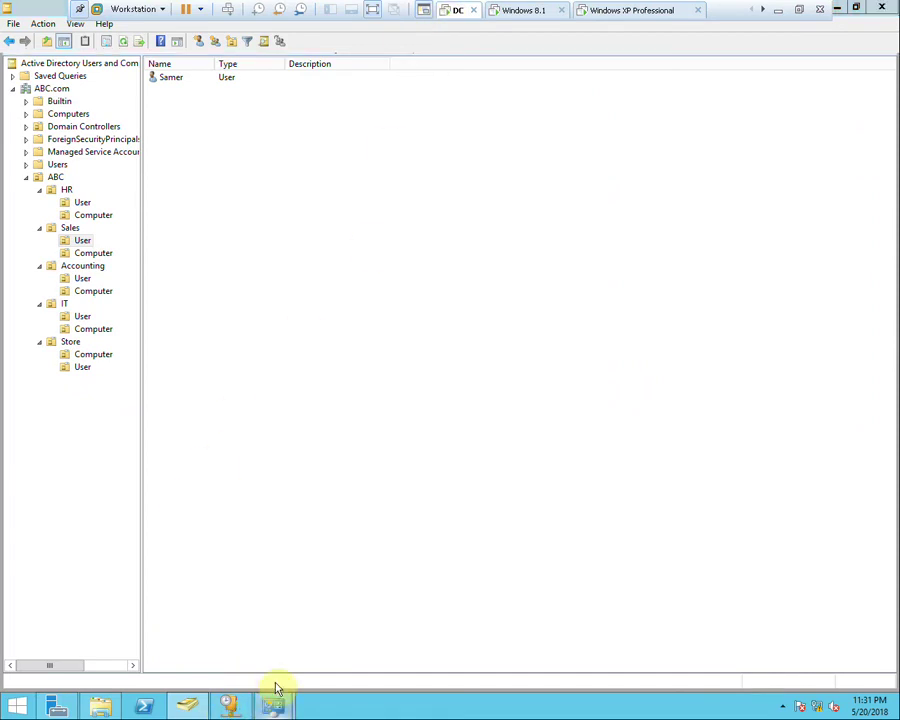
mouse_move(273, 703)
click(311, 616)
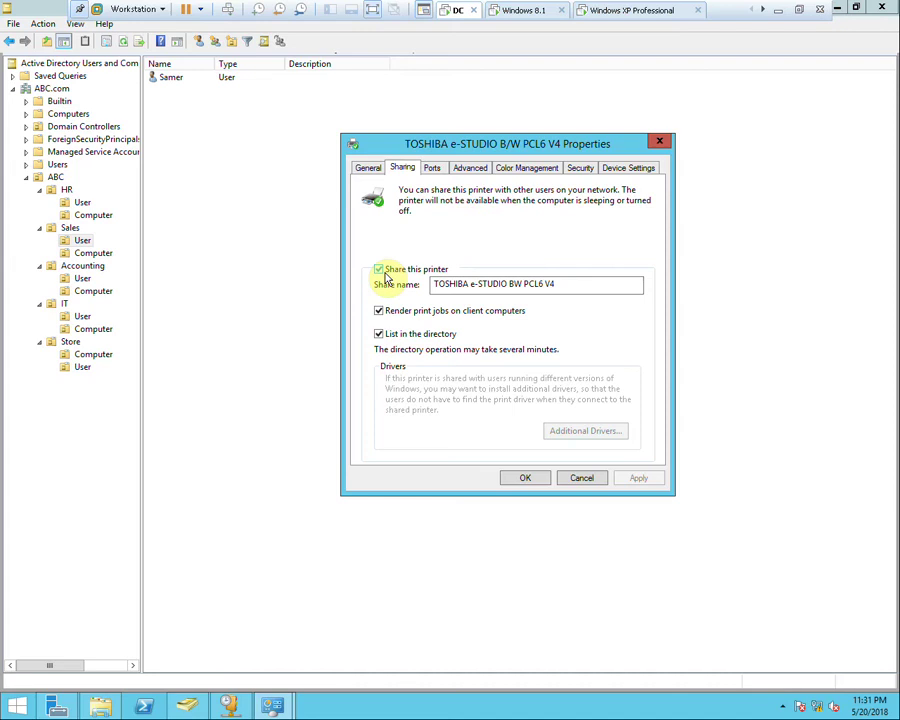
Turn sharing of the TOSHIBA e-STUDIO printer off and then back on.
click(382, 273)
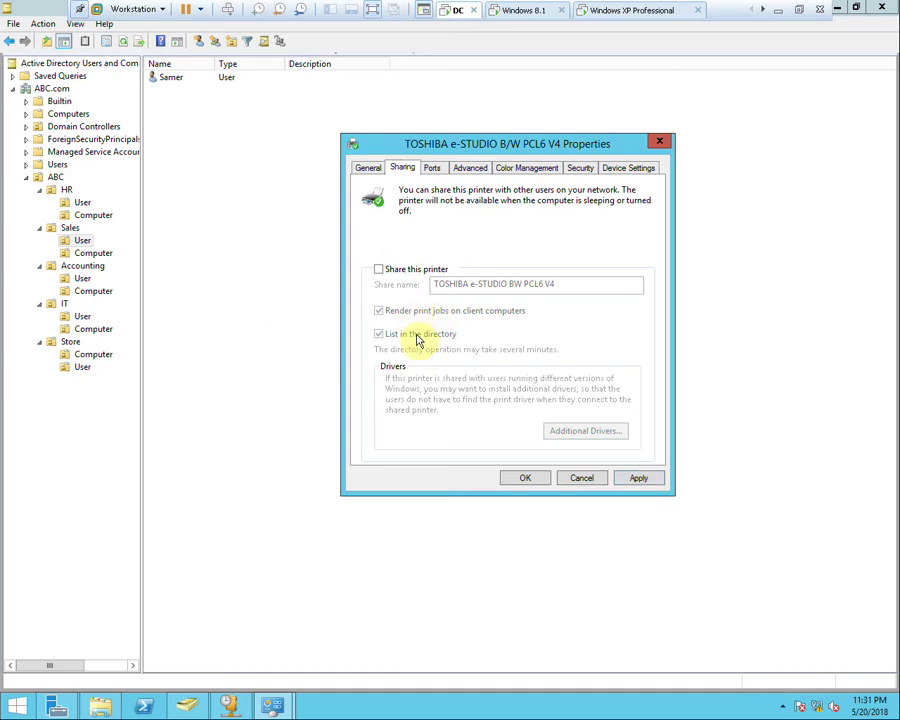
click(379, 271)
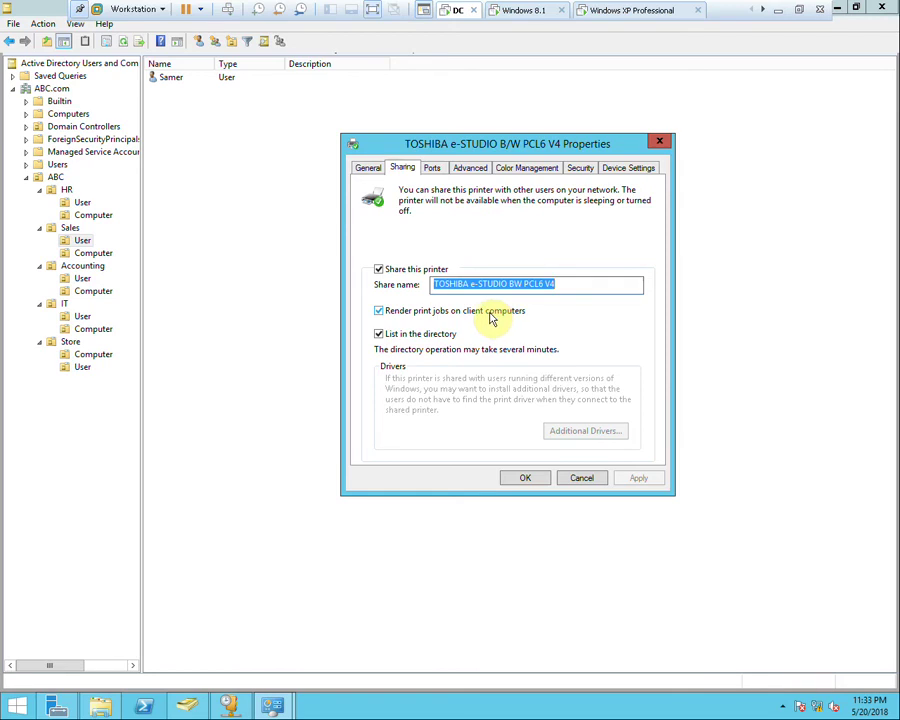
Uncheck Render print jobs on client computers, then widen the Port column on the Ports page.
click(491, 319)
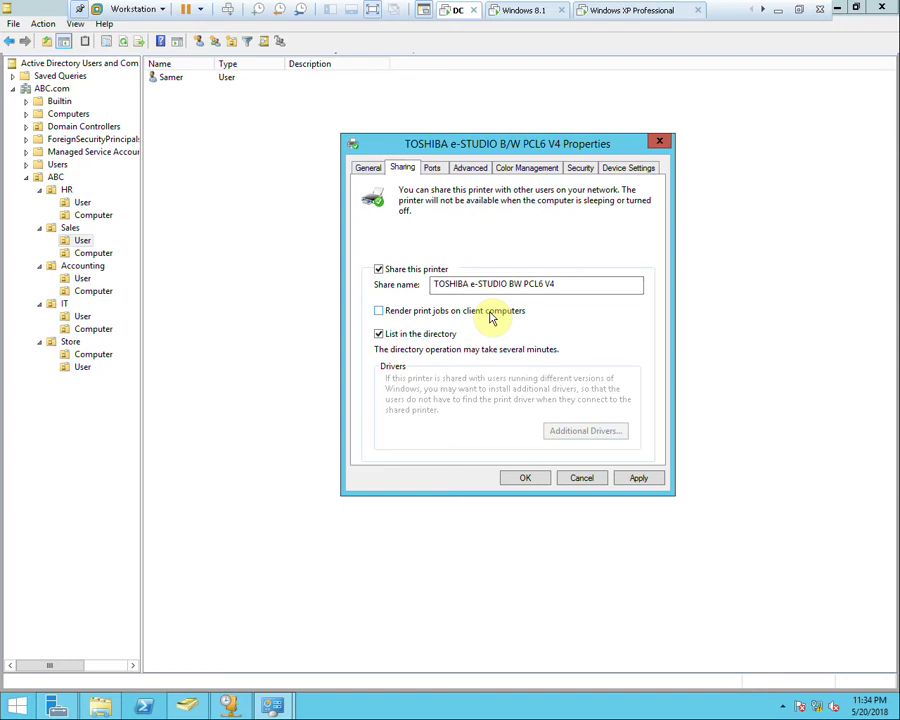
click(433, 169)
drag(412, 262, 454, 265)
scroll(532, 298, down, 1)
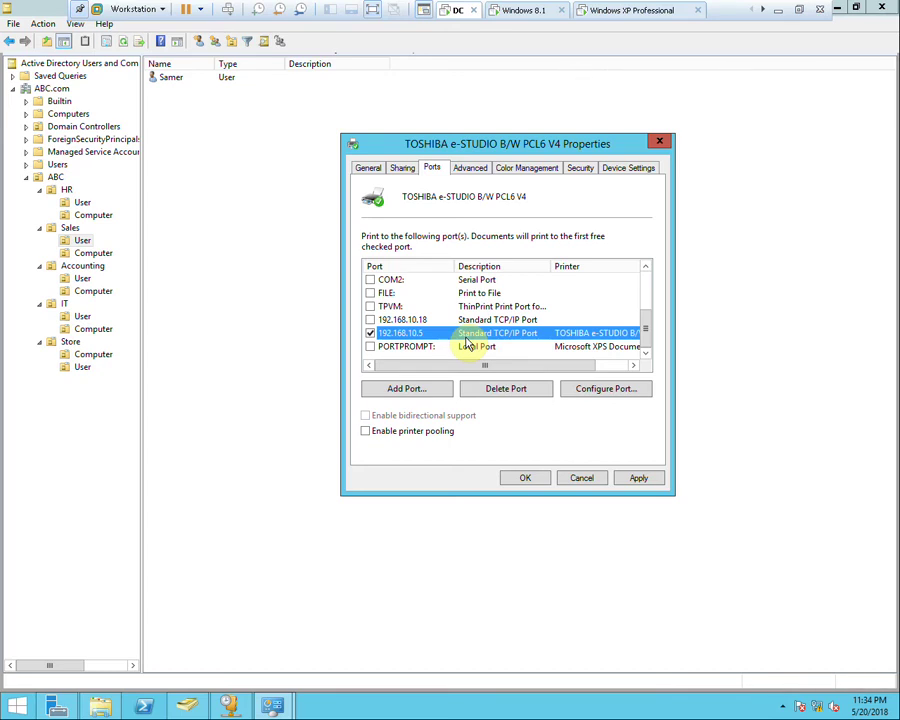
Begin a new Standard TCP/IP port, cancel both dialogs, and minimize the VM to the host notes.
click(420, 391)
click(422, 231)
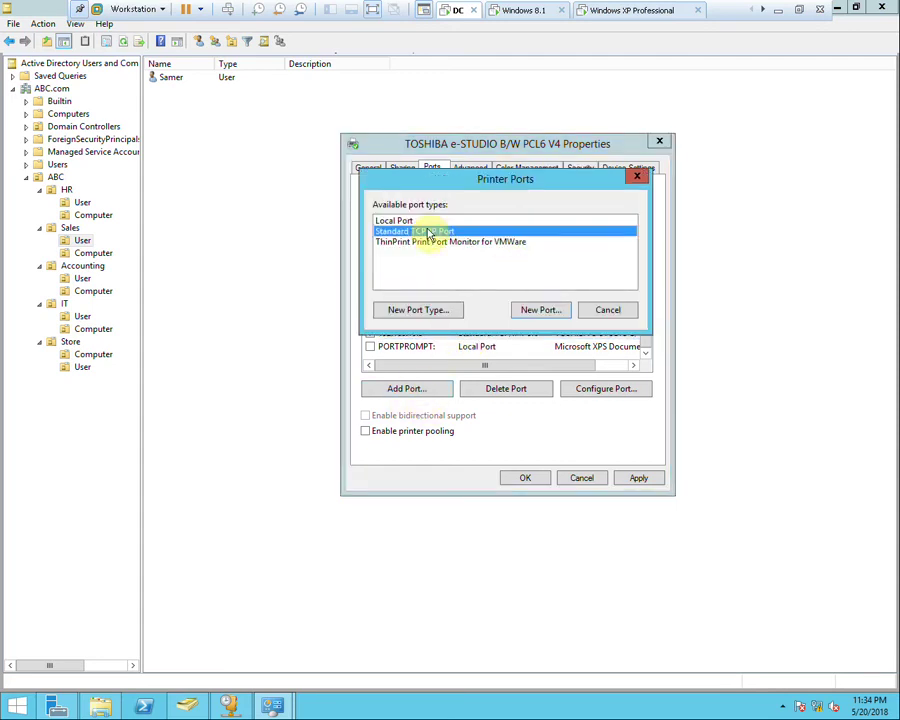
click(540, 310)
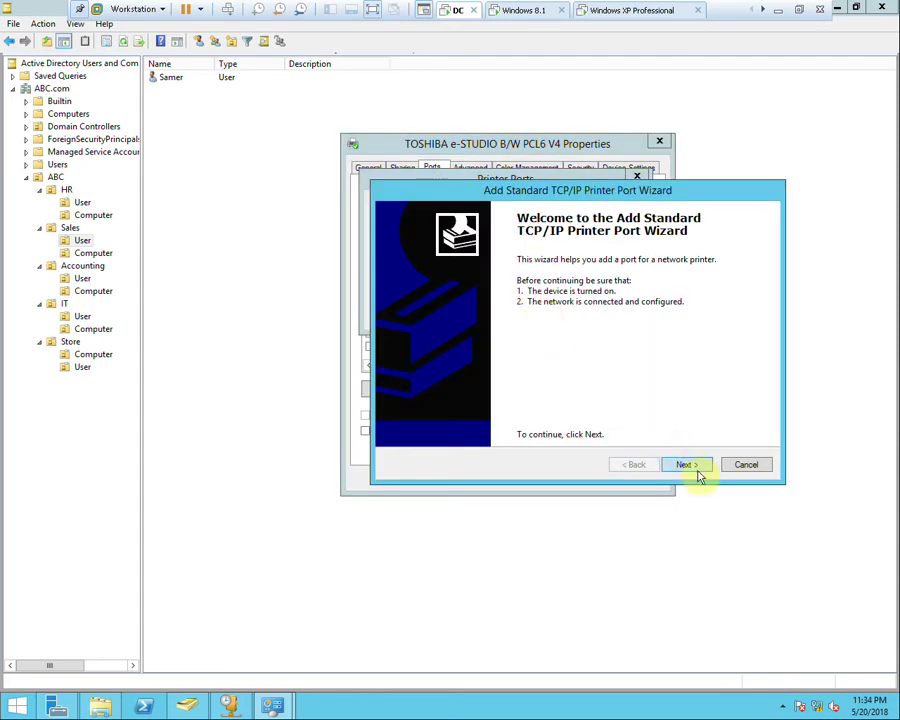
click(687, 465)
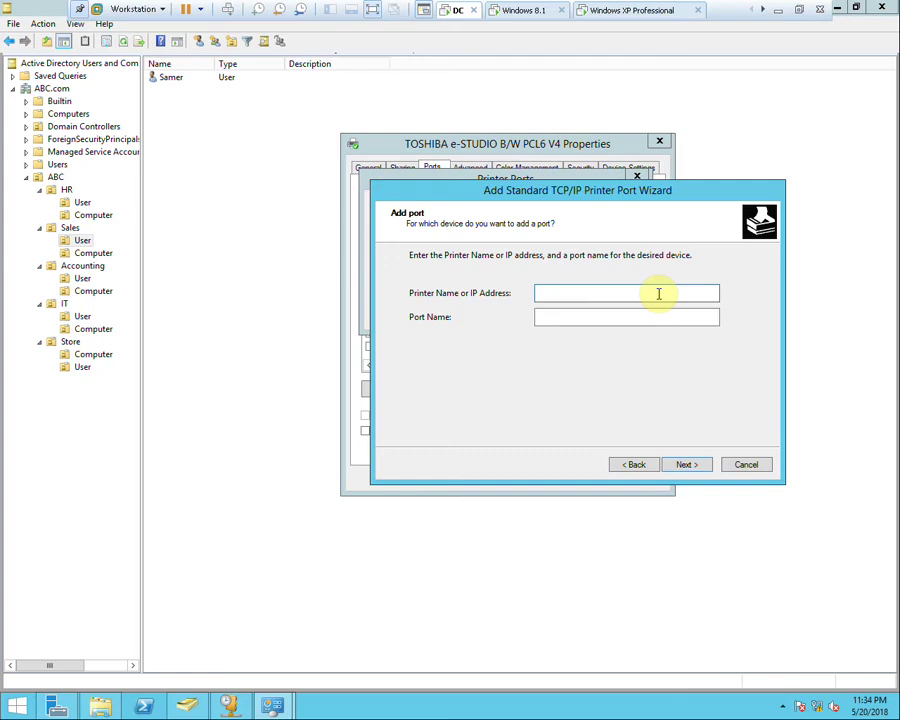
click(740, 465)
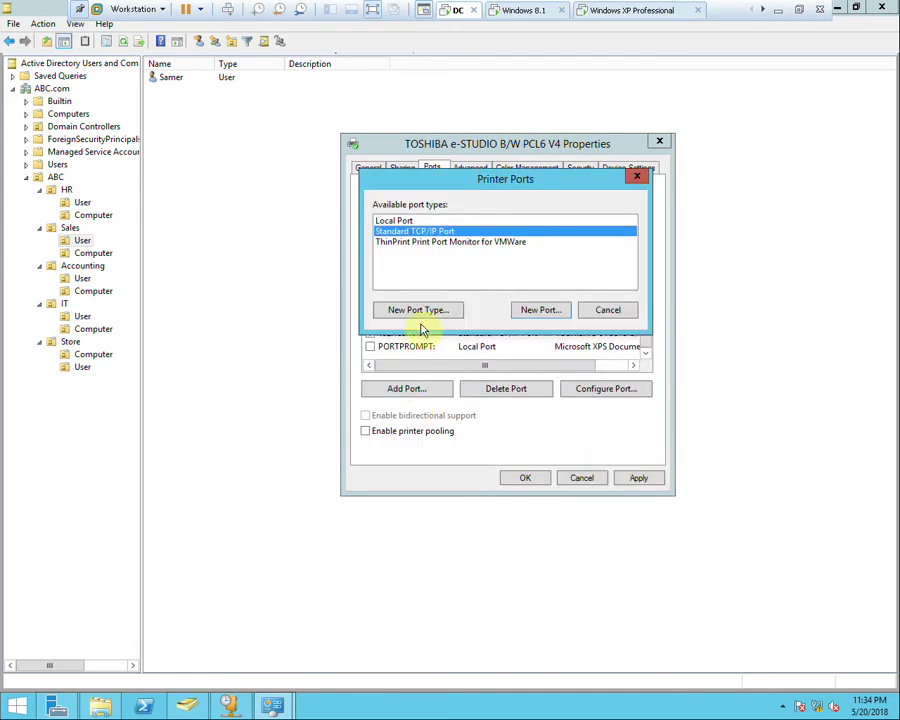
click(605, 310)
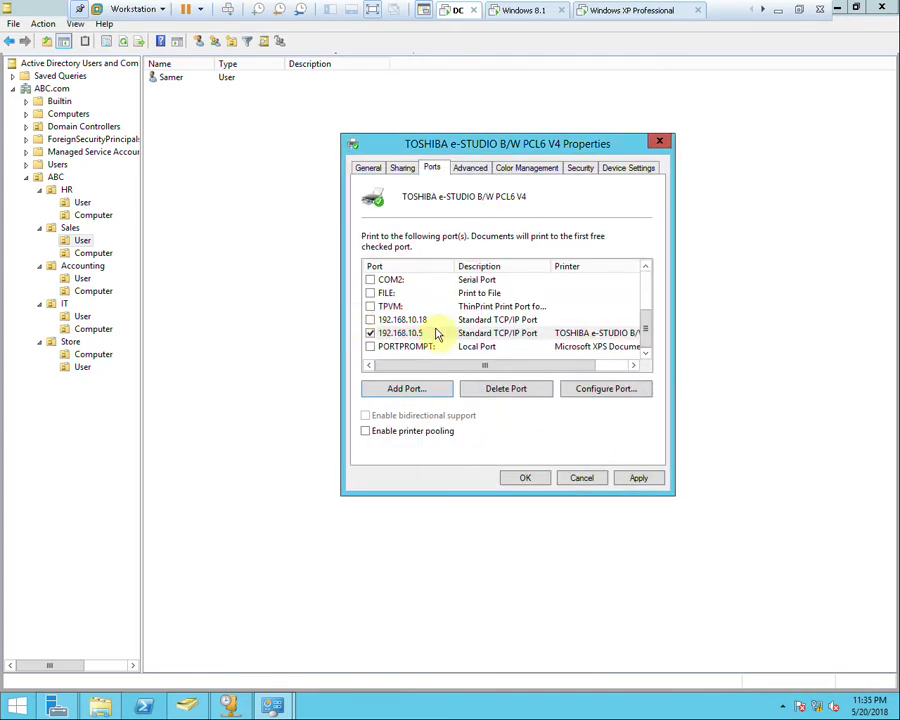
drag(452, 265, 469, 265)
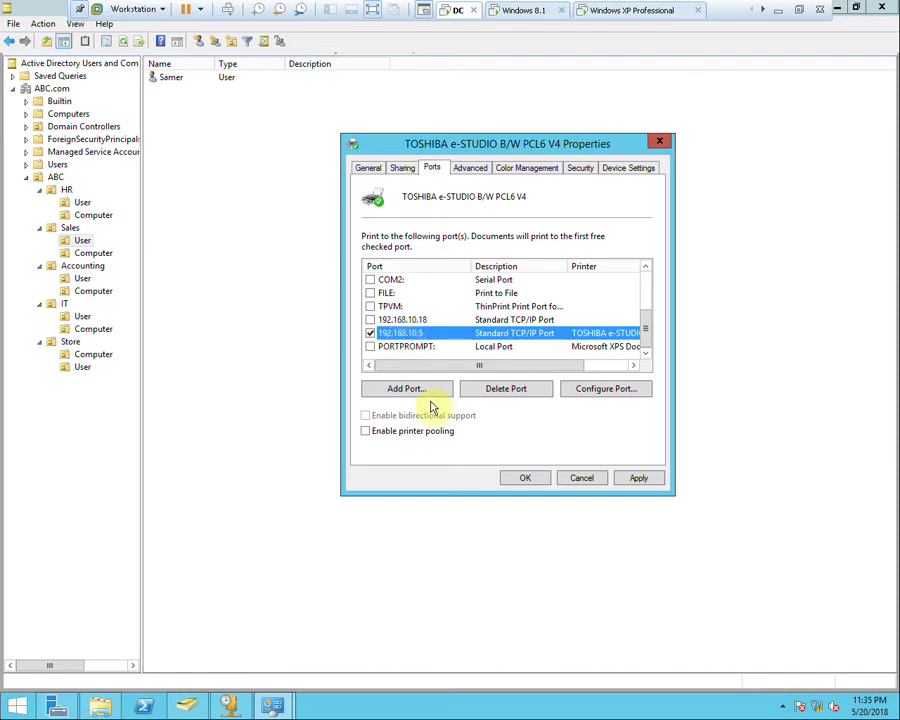
click(778, 9)
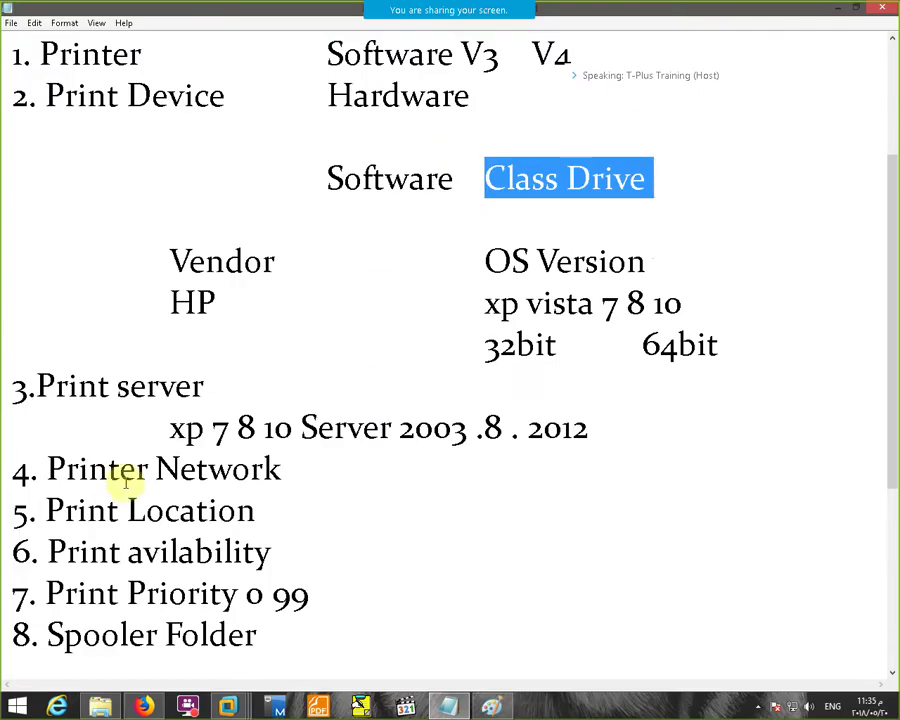
Highlight the Printer and Print Device and Print server lines in Notepad, then return to the DC.
drag(58, 97, 518, 94)
scroll(124, 155, up, 2)
drag(22, 261, 594, 290)
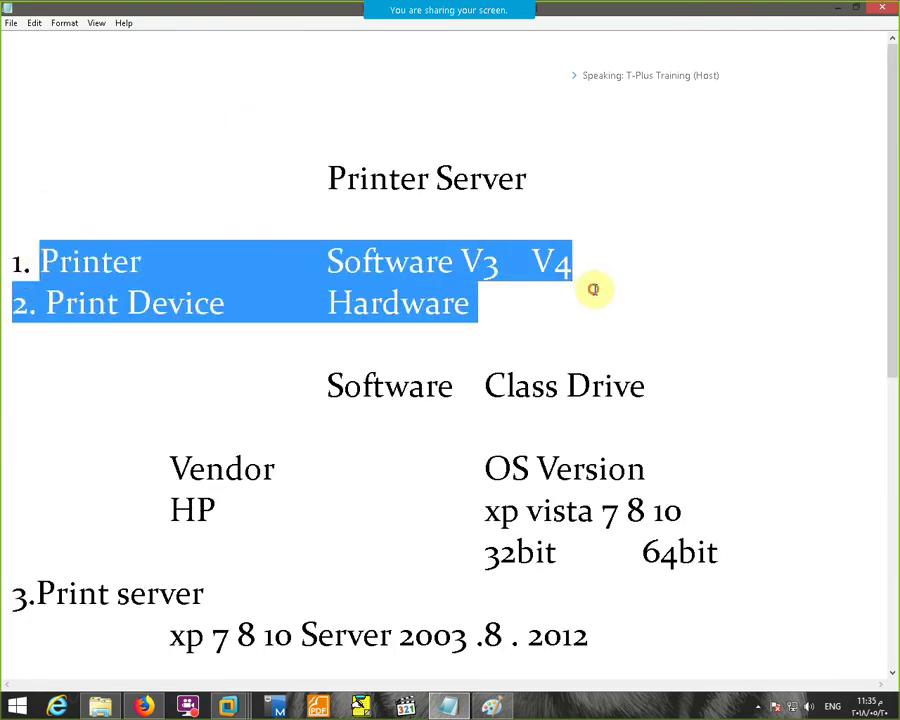
scroll(594, 290, down, 2)
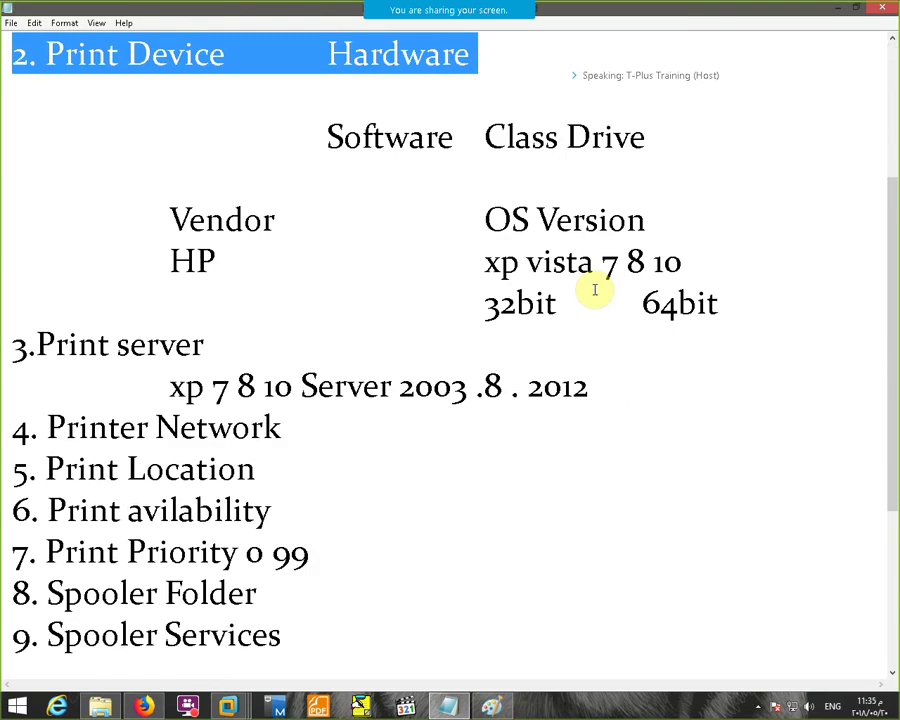
drag(44, 342, 193, 344)
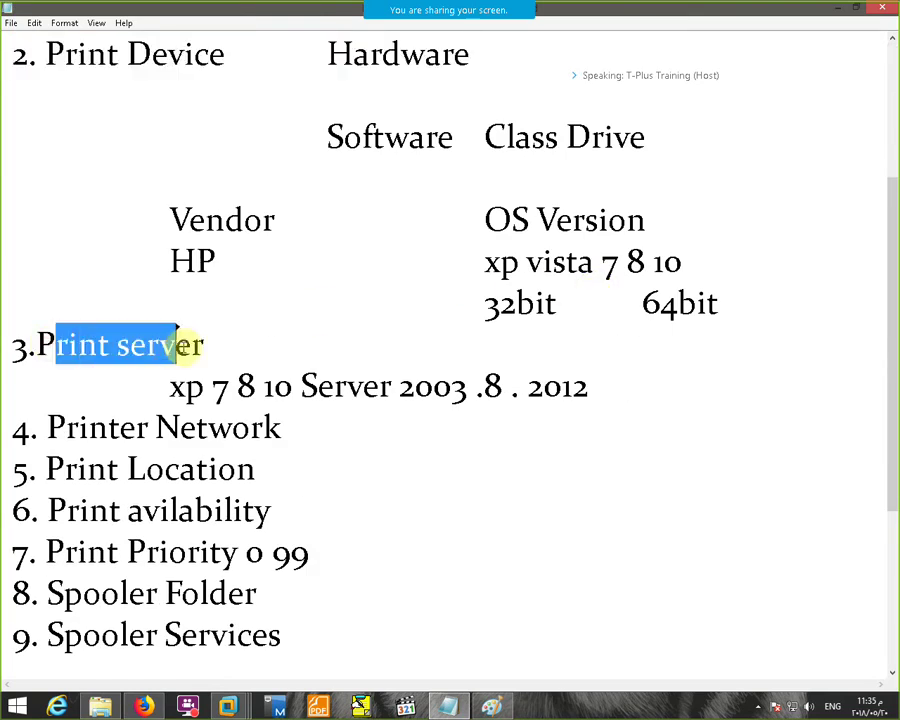
click(193, 340)
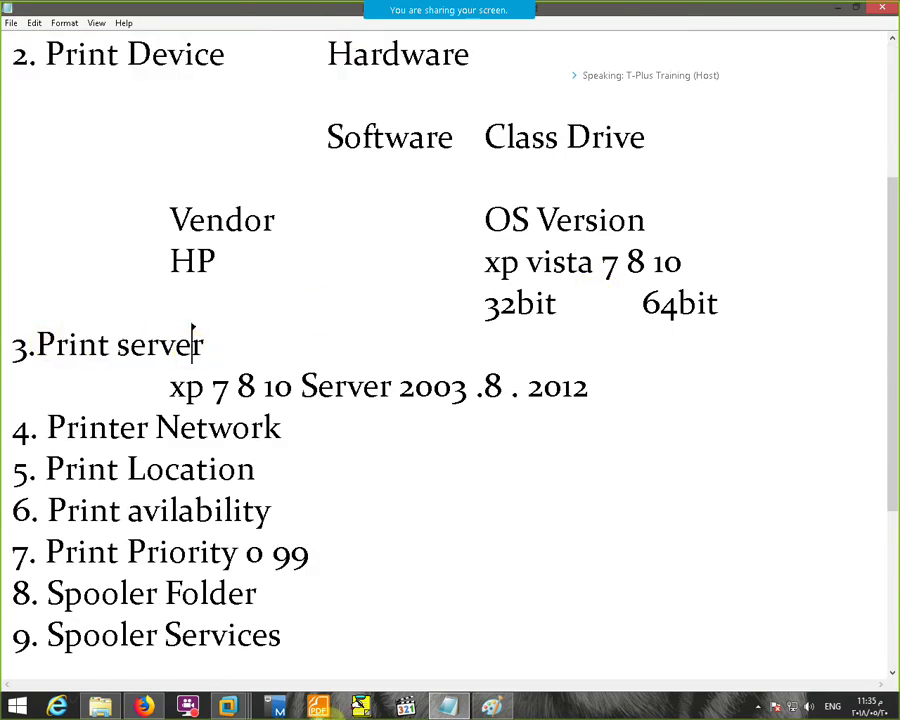
mouse_move(240, 708)
click(131, 627)
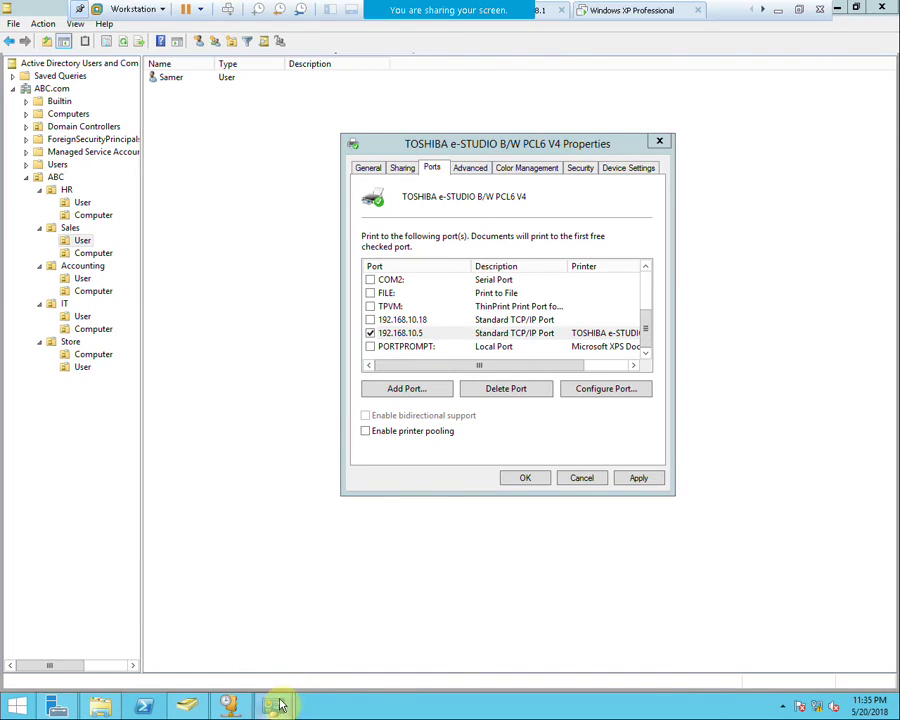
On the DC, bring Devices and Printers and the TOSHIBA Properties dialog to the front.
mouse_move(279, 703)
click(268, 658)
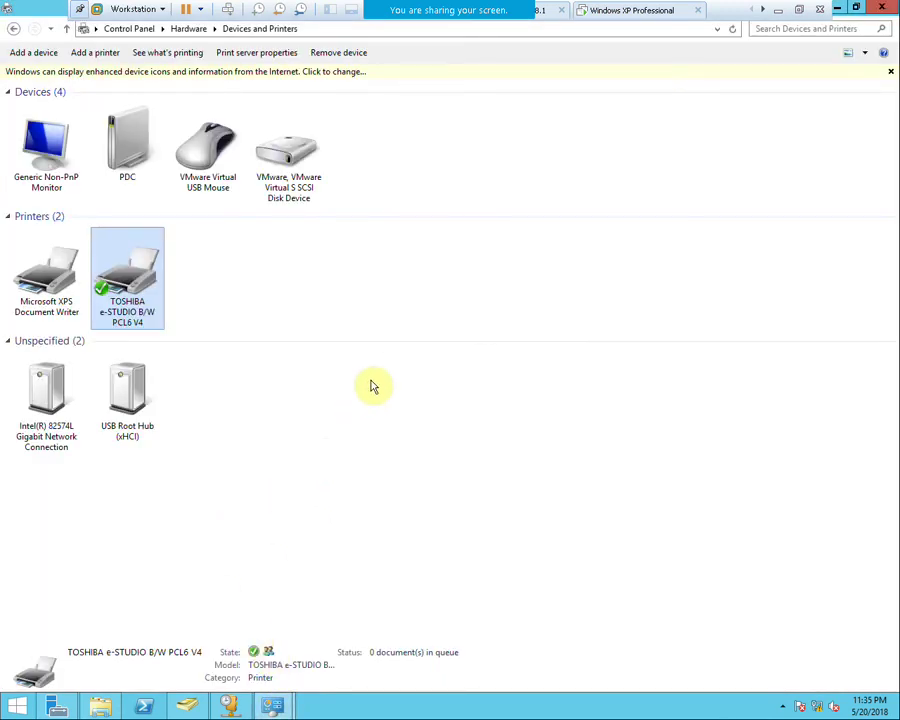
mouse_move(280, 708)
click(324, 578)
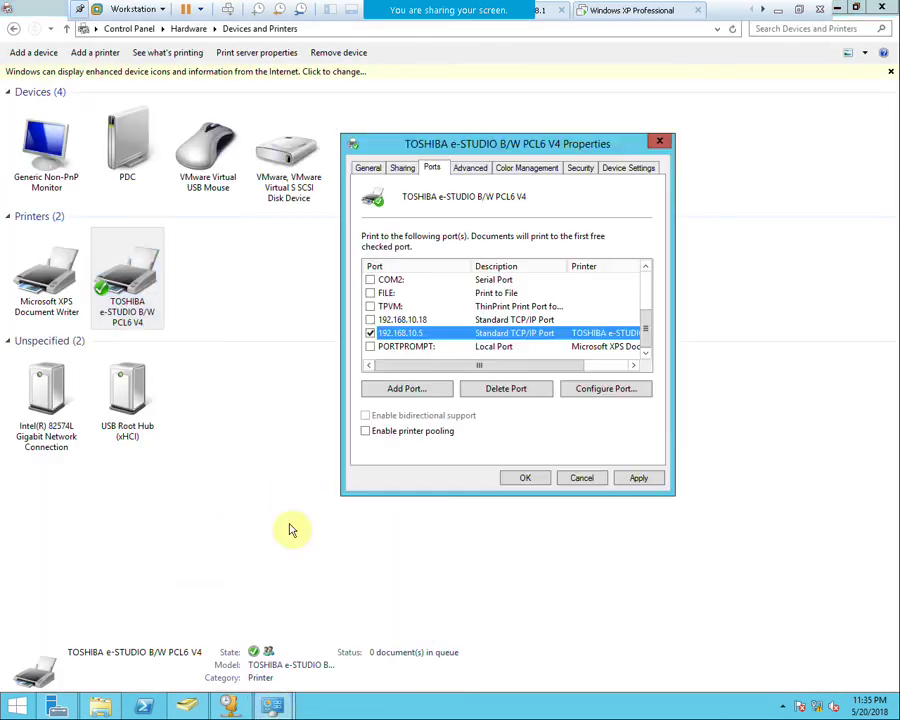
mouse_move(527, 145)
mouse_down()
mouse_move(460, 130)
mouse_move(482, 190)
mouse_move(495, 90)
mouse_move(525, 142)
mouse_up()
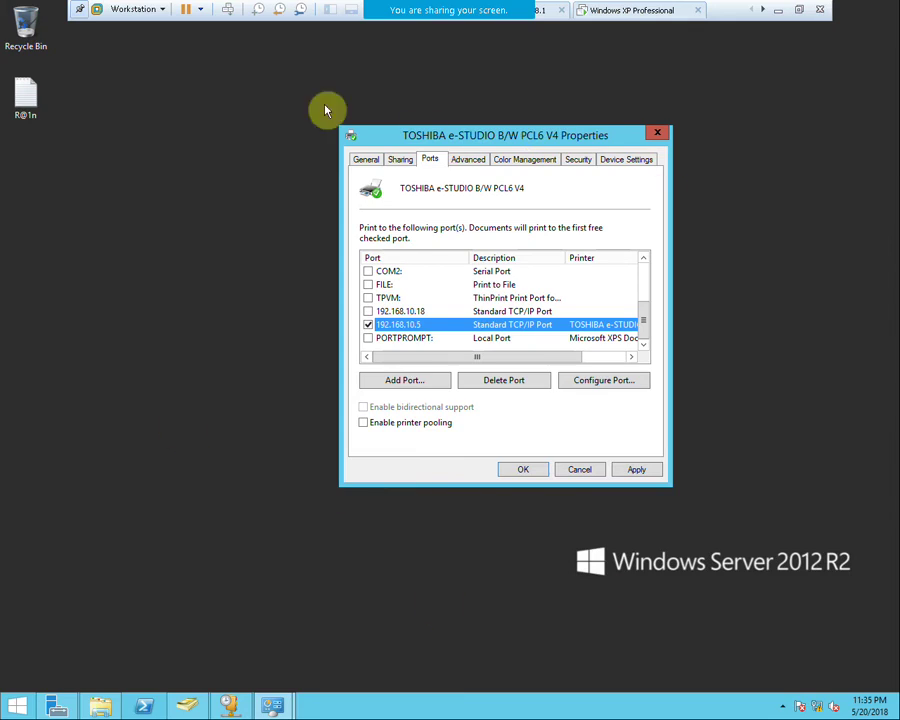
click(272, 707)
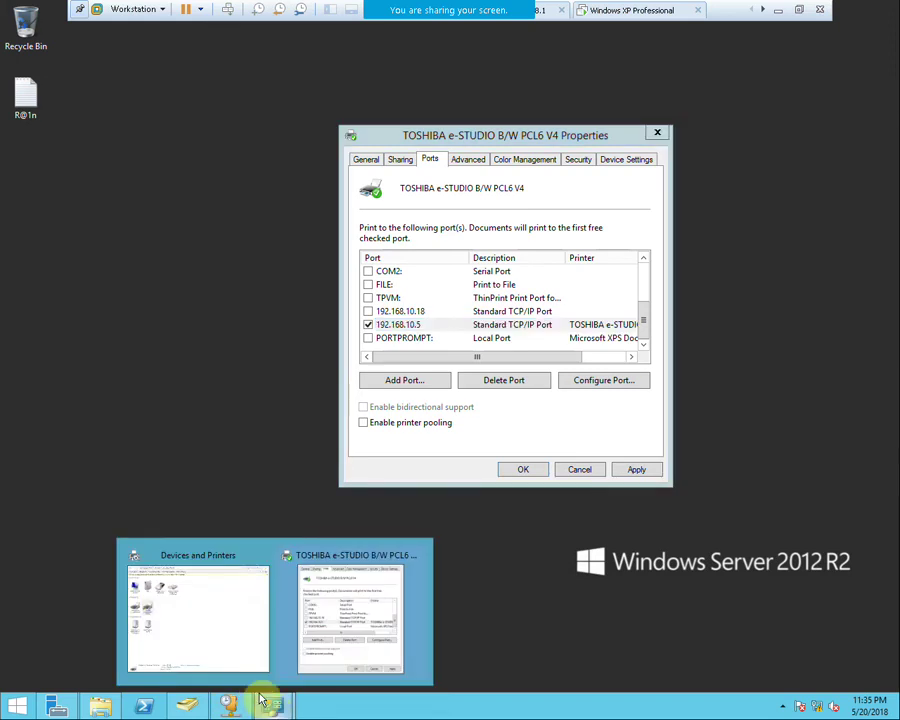
click(235, 640)
Minimize the VM and highlight the Printer Network item in the host's notes.
mouse_move(580, 24)
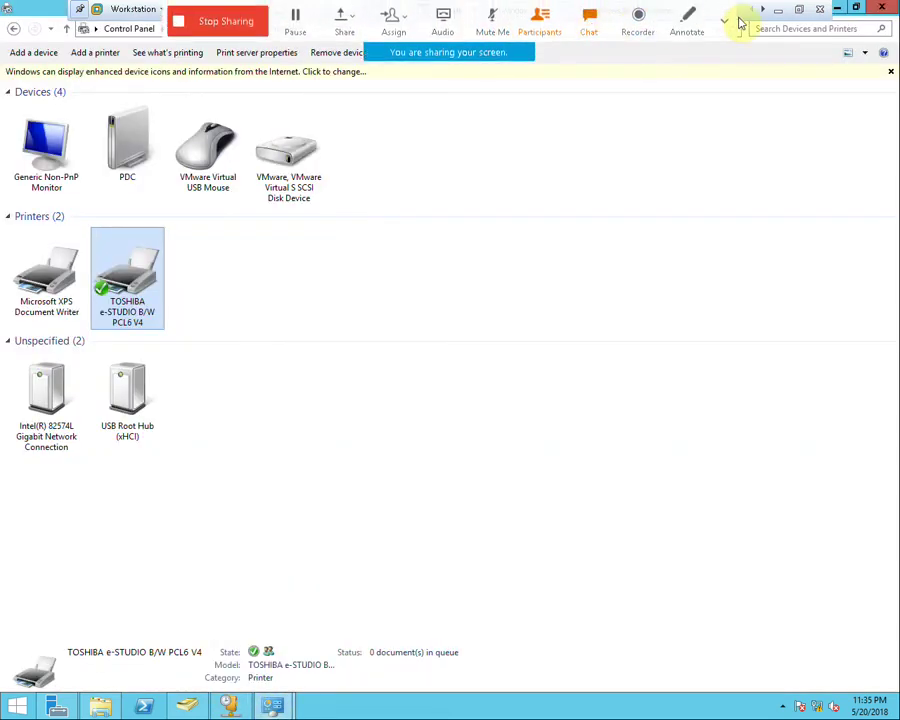
click(776, 12)
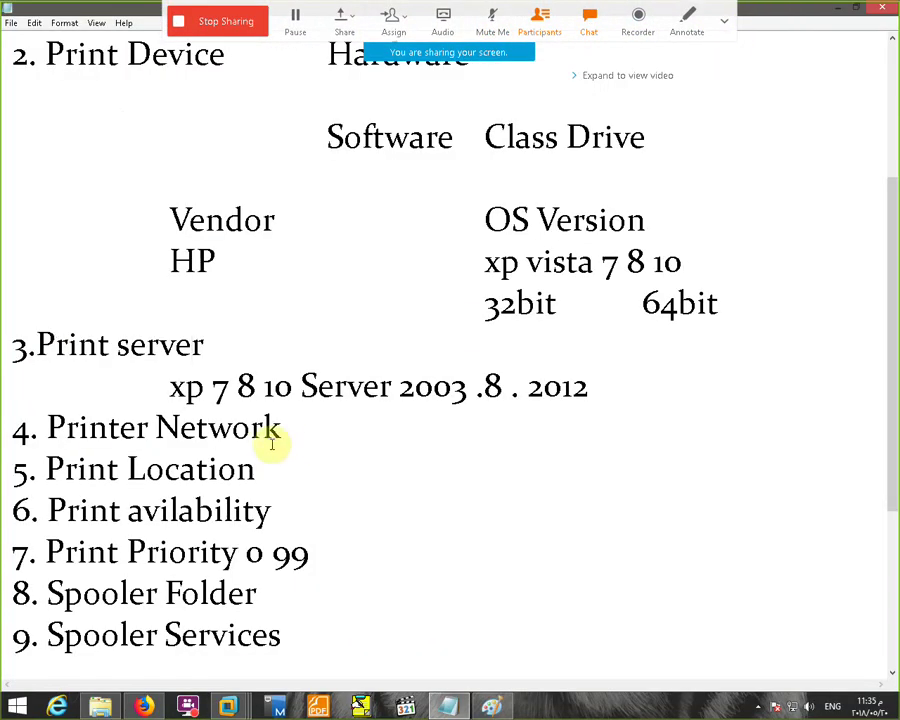
drag(290, 430, 45, 430)
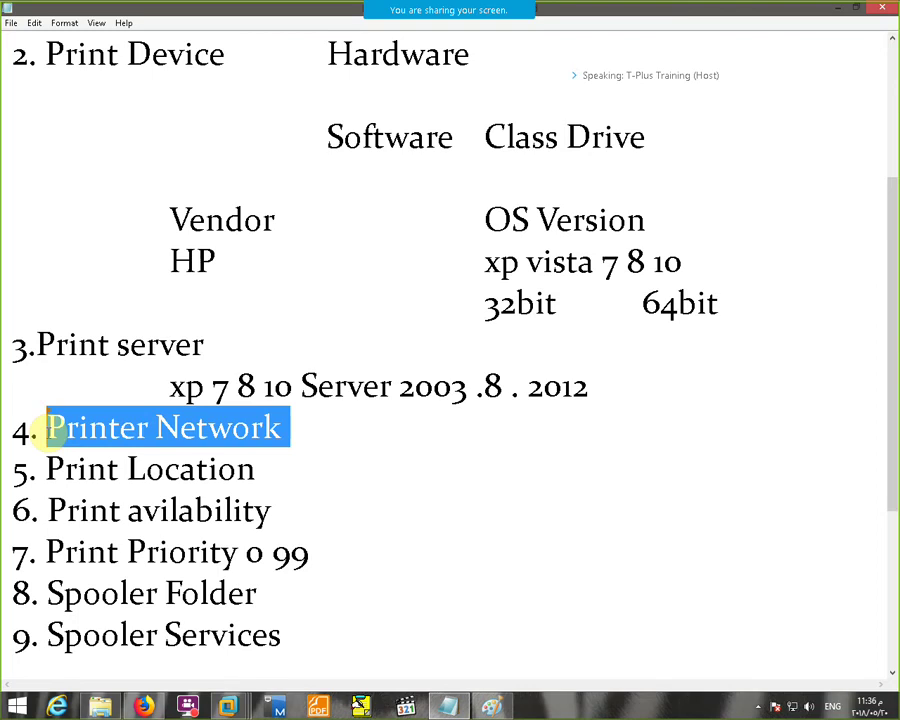
Return to the DC's TOSHIBA printer properties and cancel the dialog without saving.
mouse_move(228, 706)
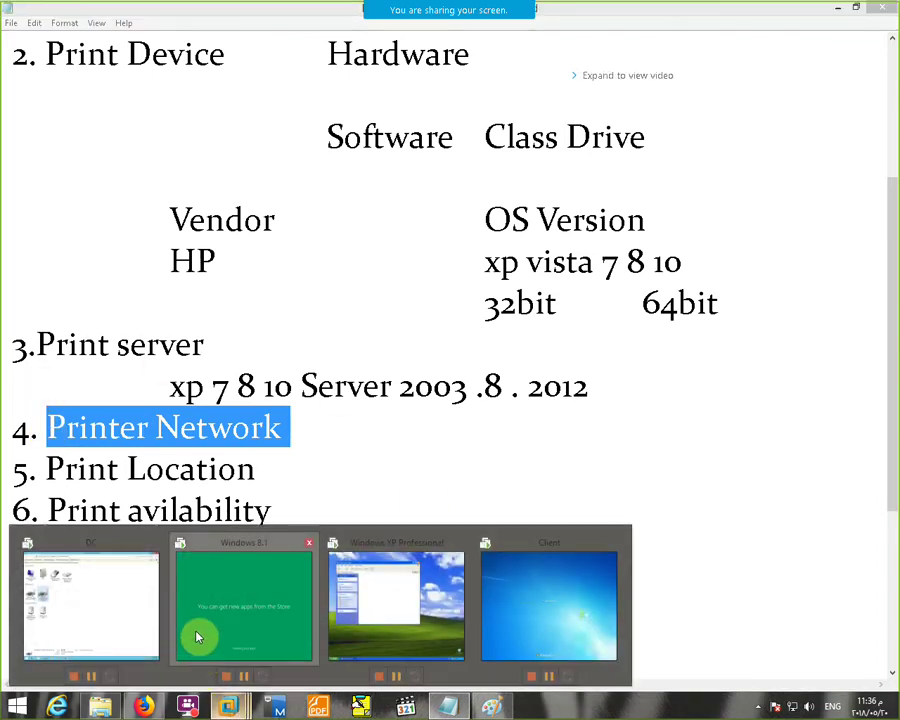
click(96, 622)
mouse_move(280, 704)
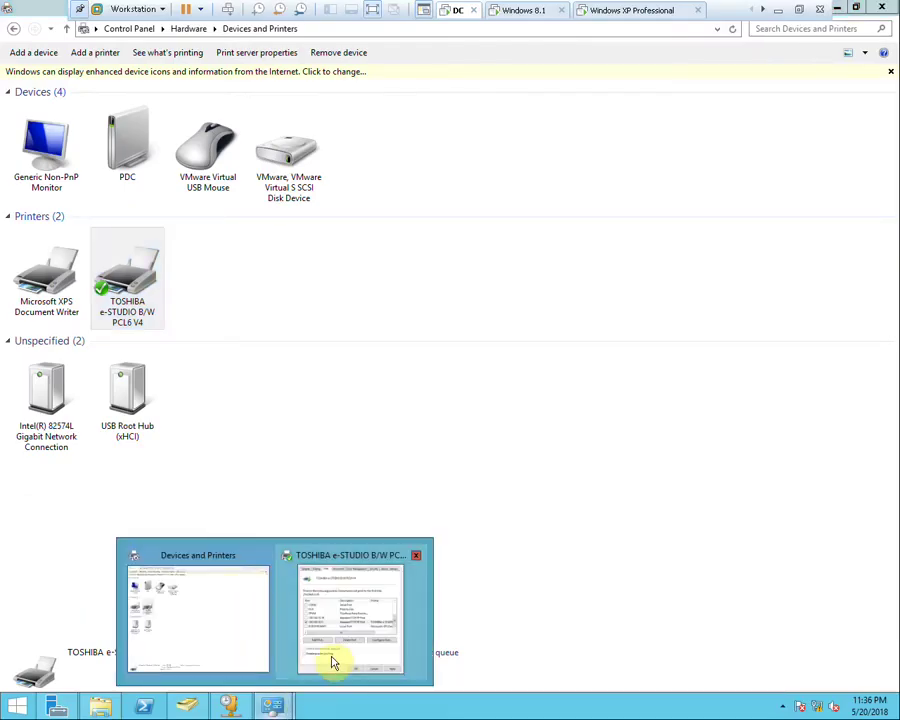
click(335, 659)
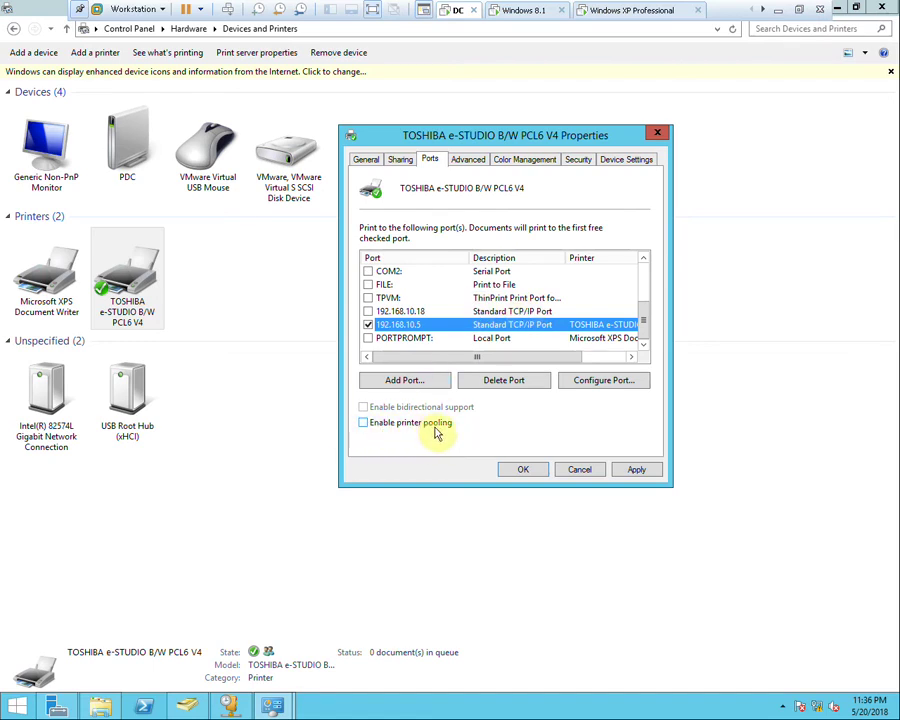
click(580, 470)
Start the Add Printer wizard for an unlisted printer and choose a new Standard TCP/IP Port.
right_click(237, 264)
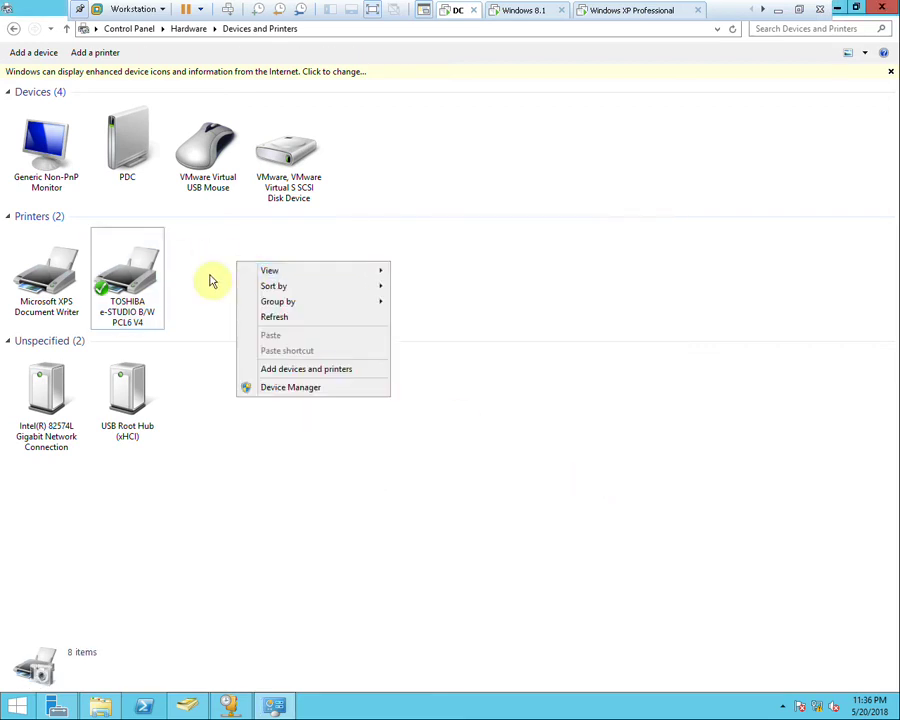
click(92, 54)
click(446, 438)
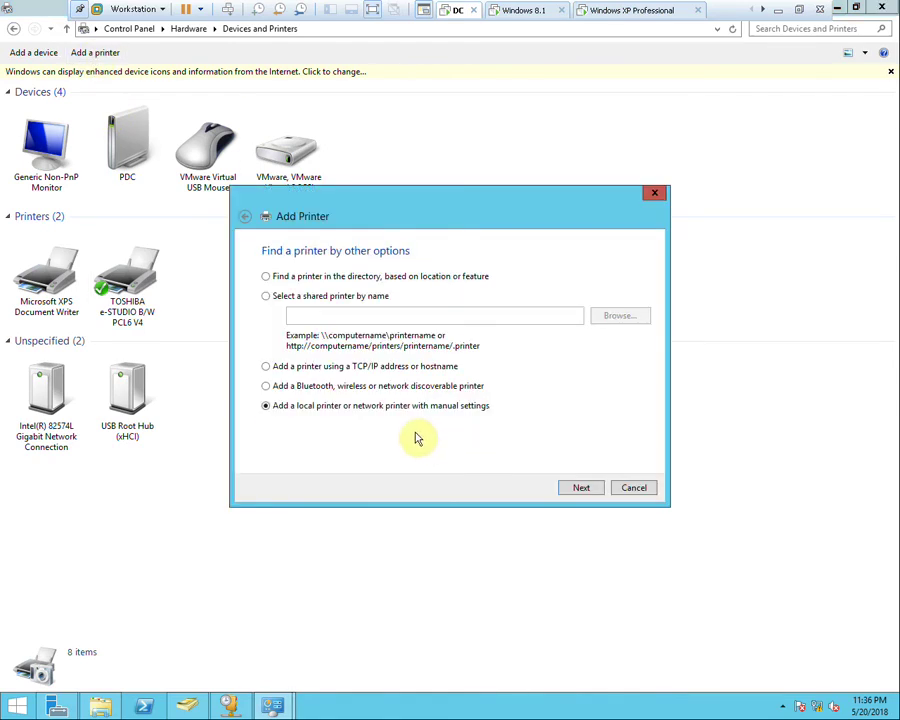
click(588, 486)
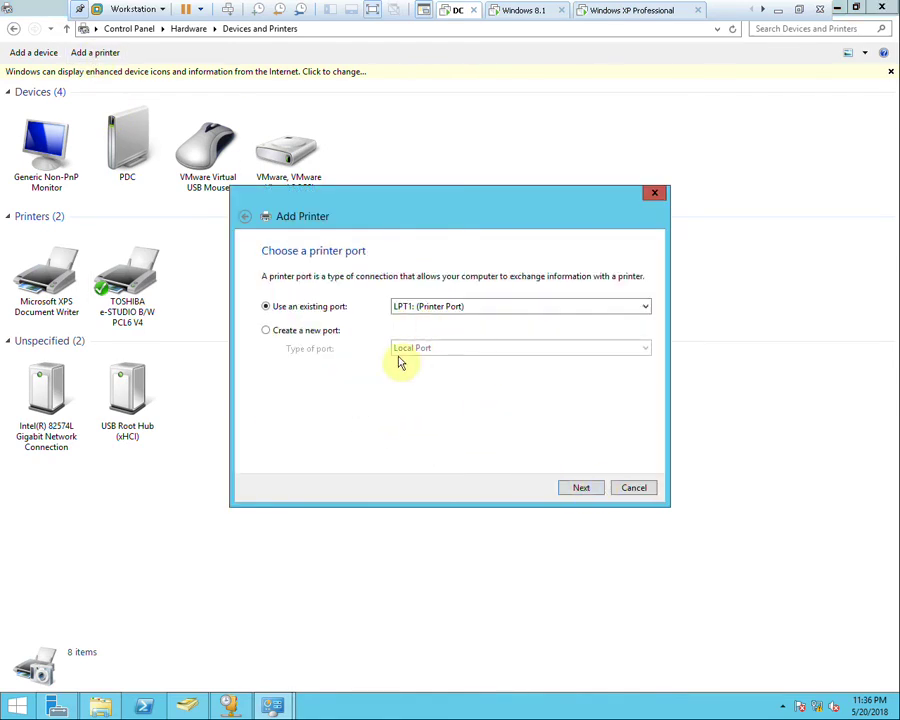
click(310, 334)
click(430, 349)
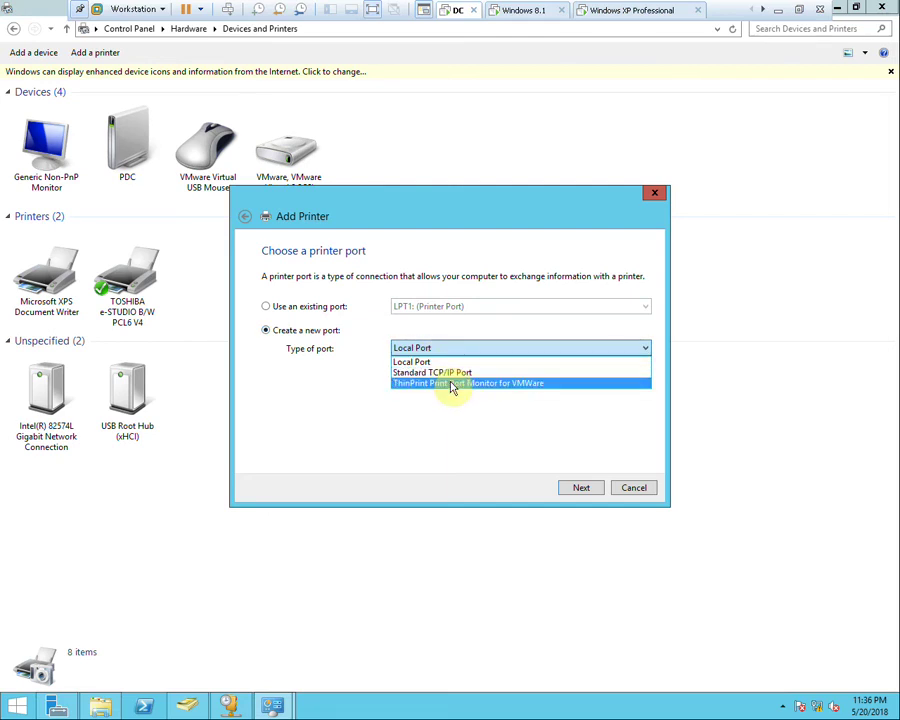
click(446, 373)
click(453, 352)
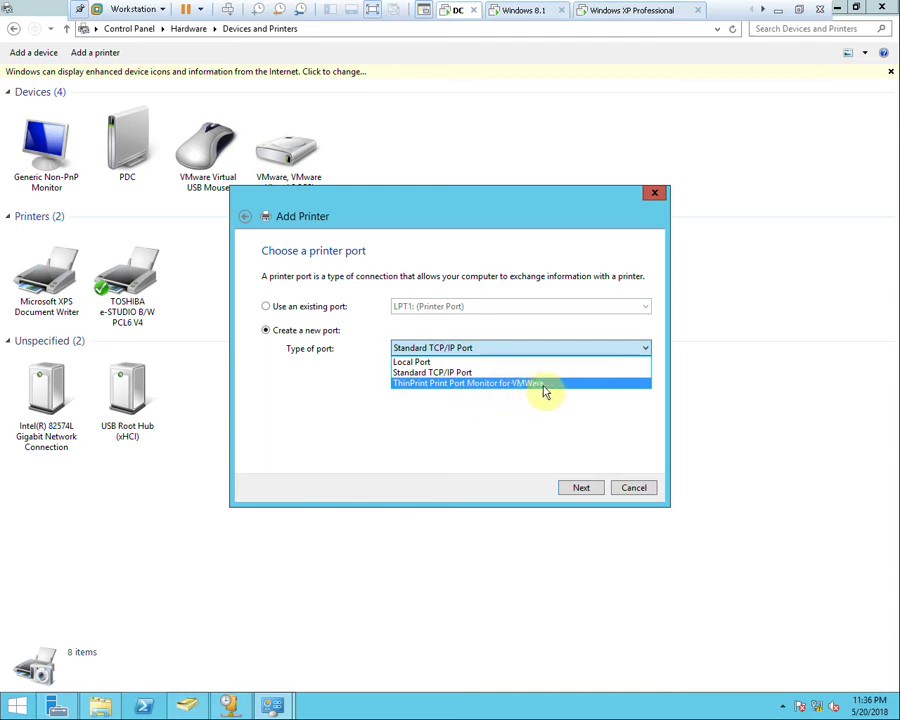
click(466, 373)
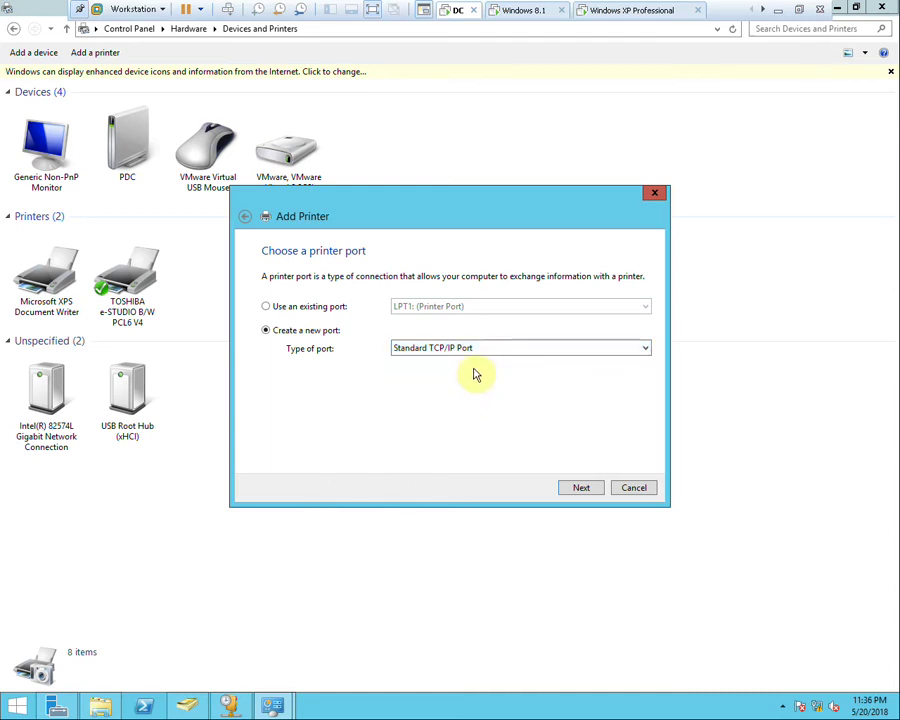
Enter 192.168.10.6 as the new TCP/IP port address and let the wizard detect it.
click(585, 489)
text(192.168.10.6)
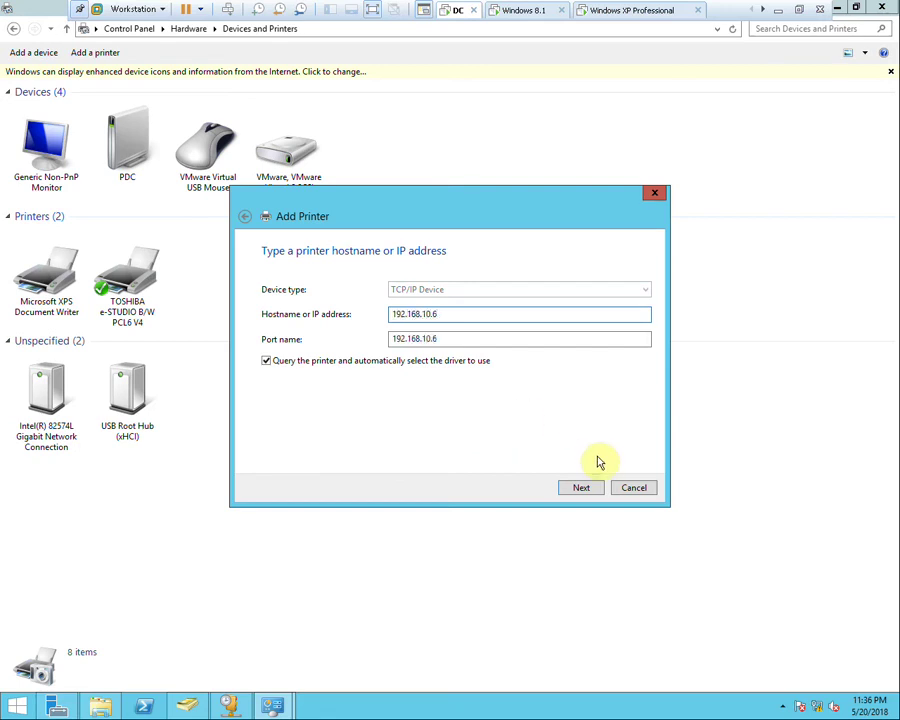
click(582, 487)
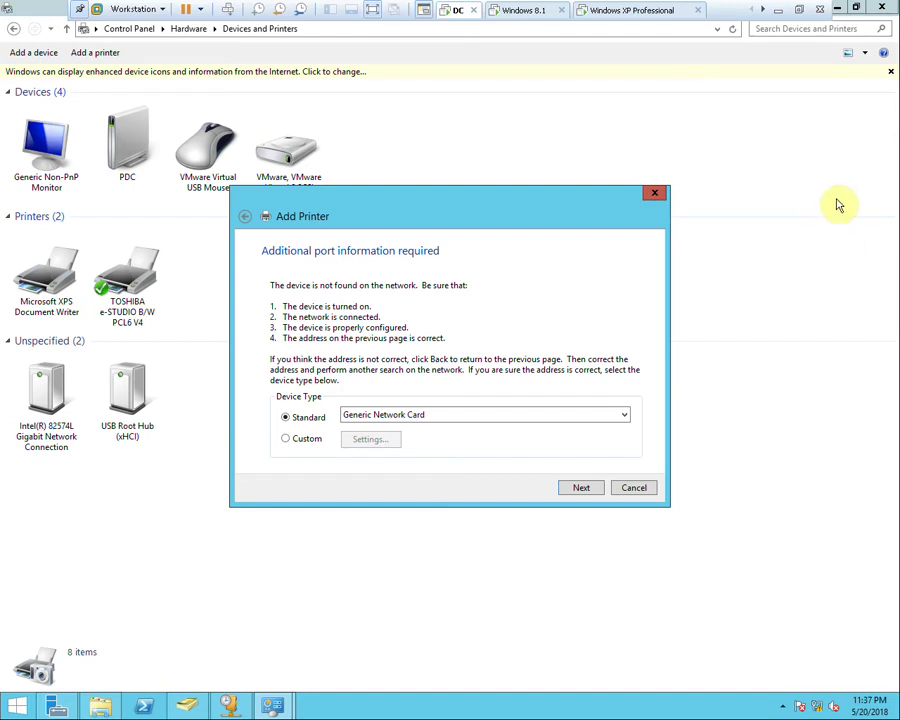
Keep the Standard Generic Network Card device type and continue to driver selection.
click(578, 487)
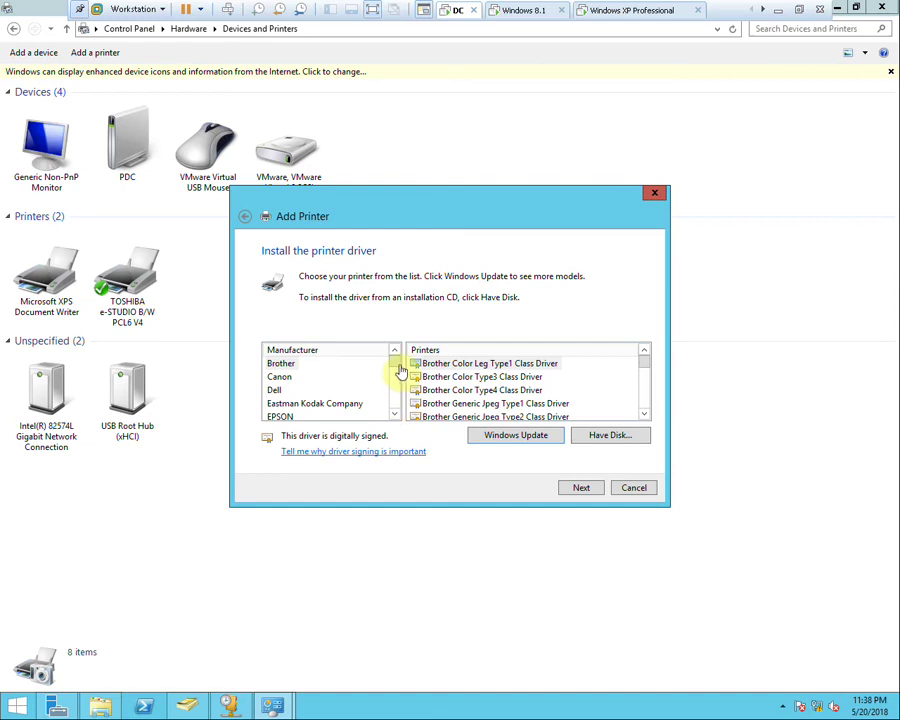
Choose the TOSHIBA e-STUDIO B/W PCL6 V4 driver, keeping the currently installed driver.
drag(397, 369, 396, 410)
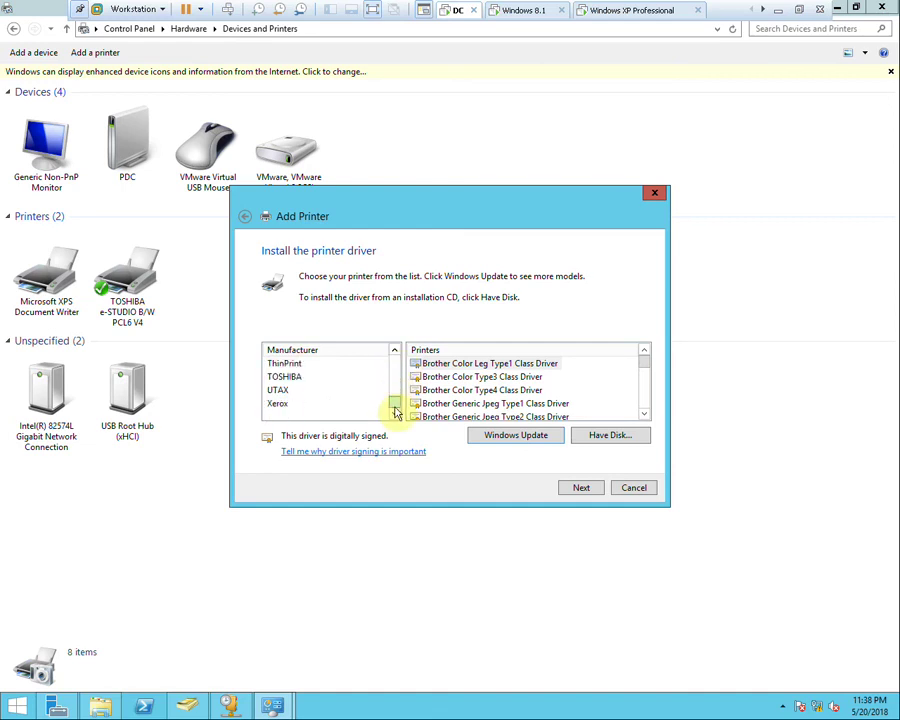
click(291, 376)
click(488, 366)
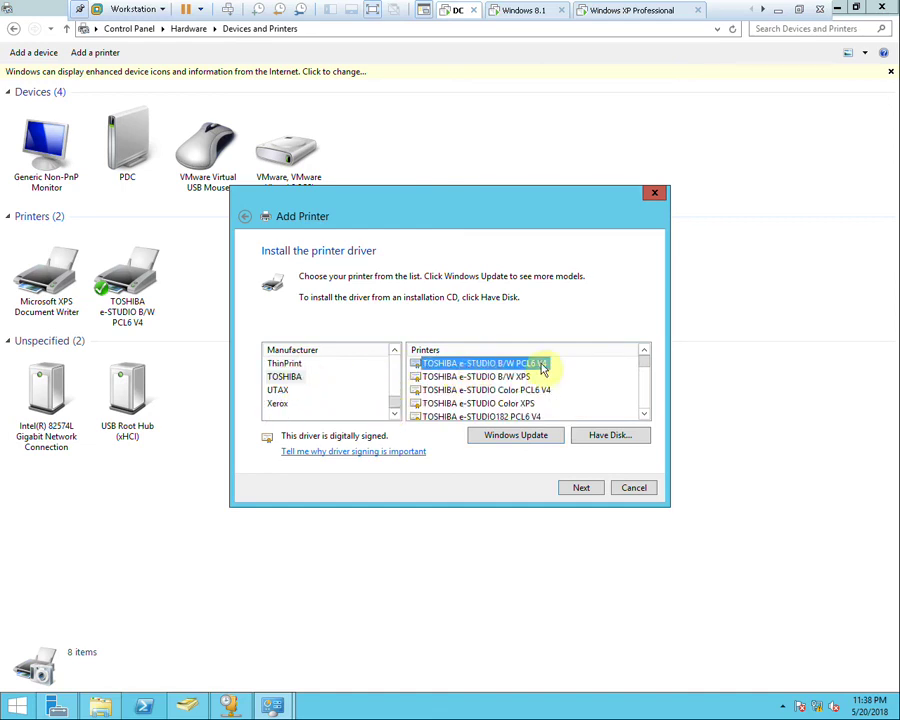
click(597, 487)
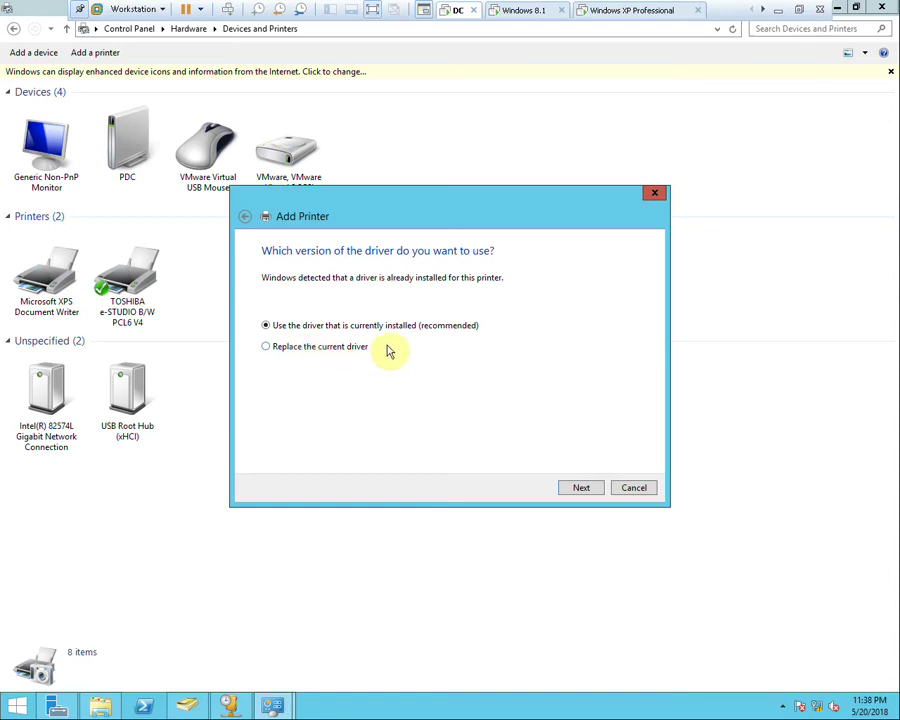
click(580, 487)
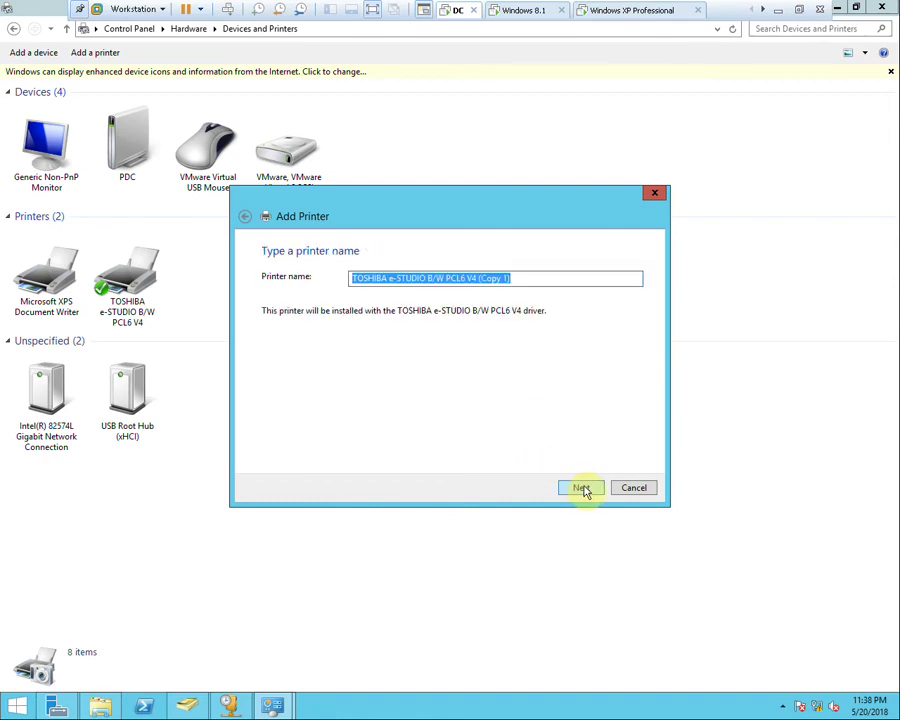
Name it 'TOSHIBA e-STUDIO B/W PCL6 V4 -2', share it with a Sales Department location, and finish.
click(521, 279)
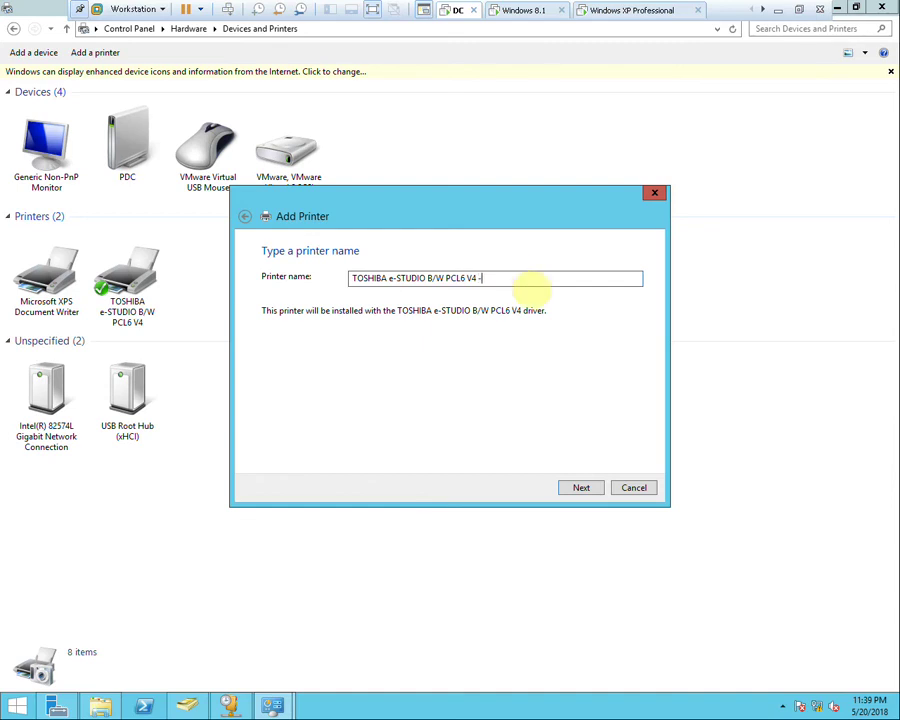
text(-2)
click(579, 487)
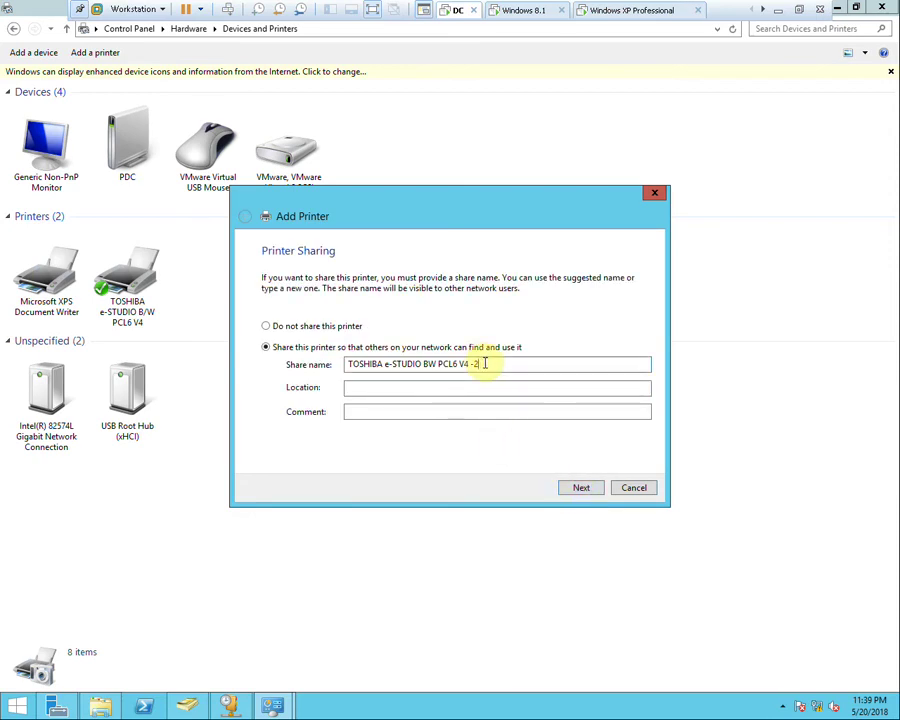
click(466, 385)
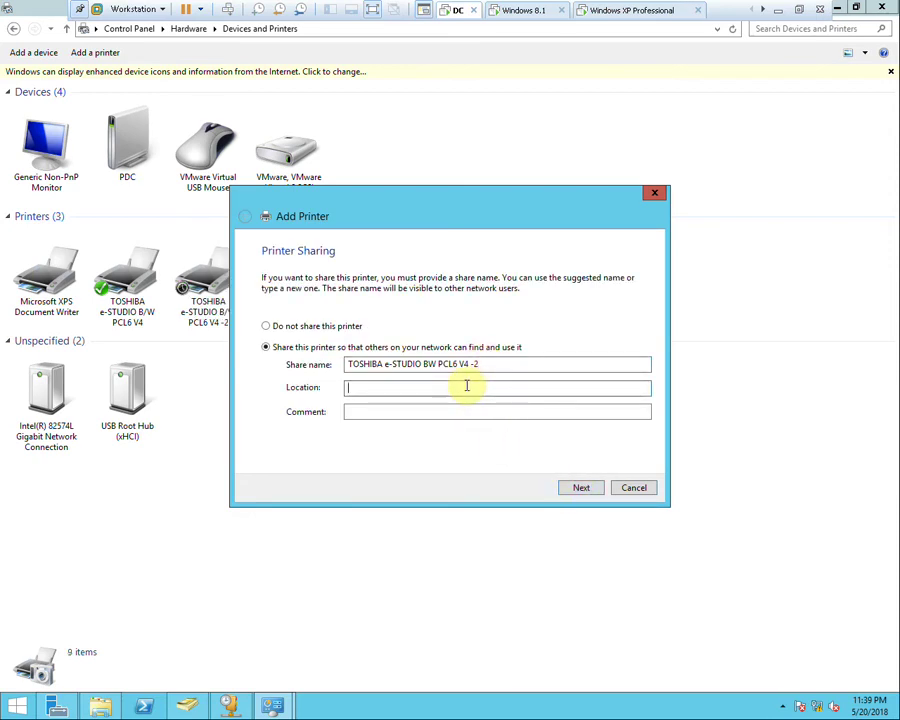
text(For Sales Department)
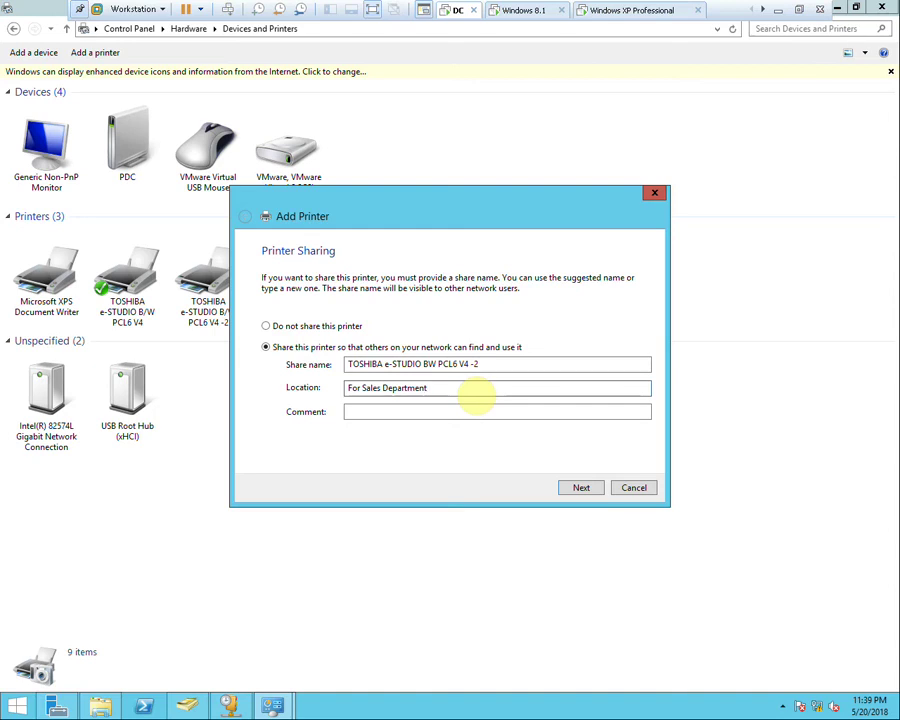
key(Return)
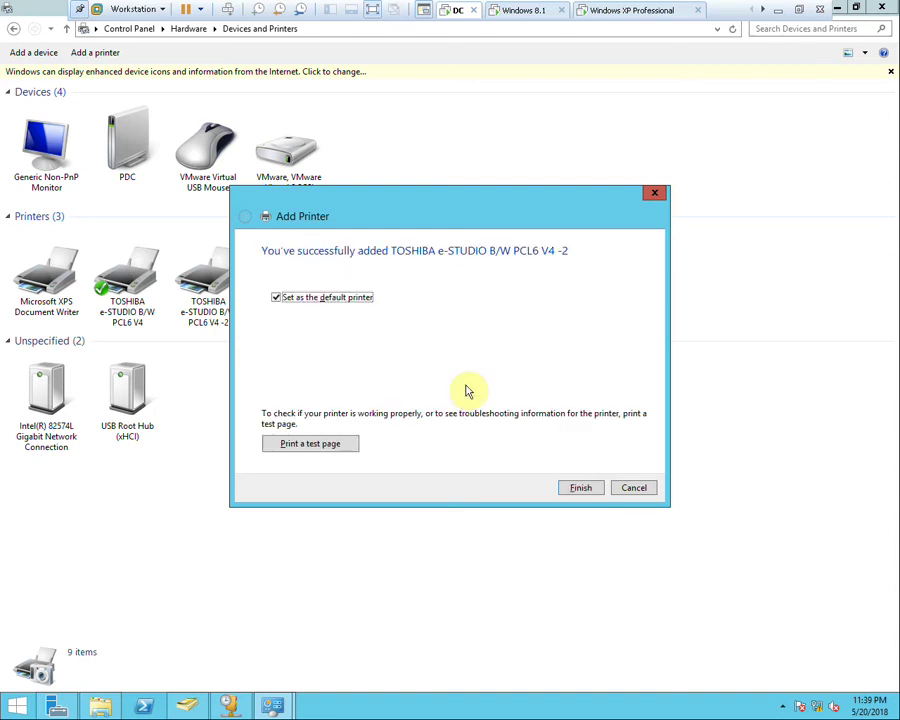
key(Return)
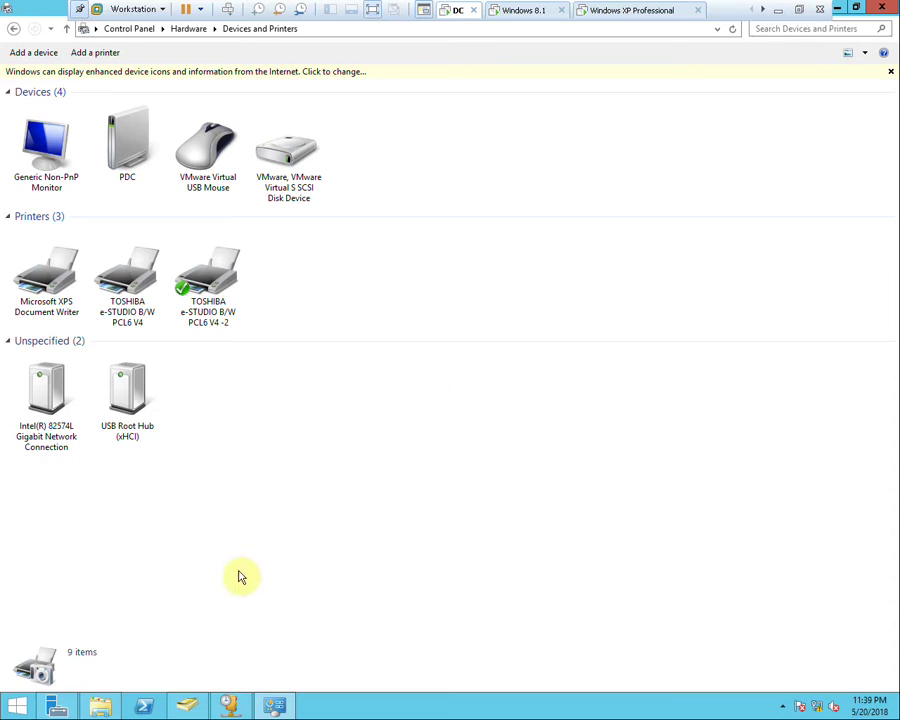
Open the original TOSHIBA e-STUDIO B/W PCL6 V4 printer's properties at the Ports page.
right_click(226, 296)
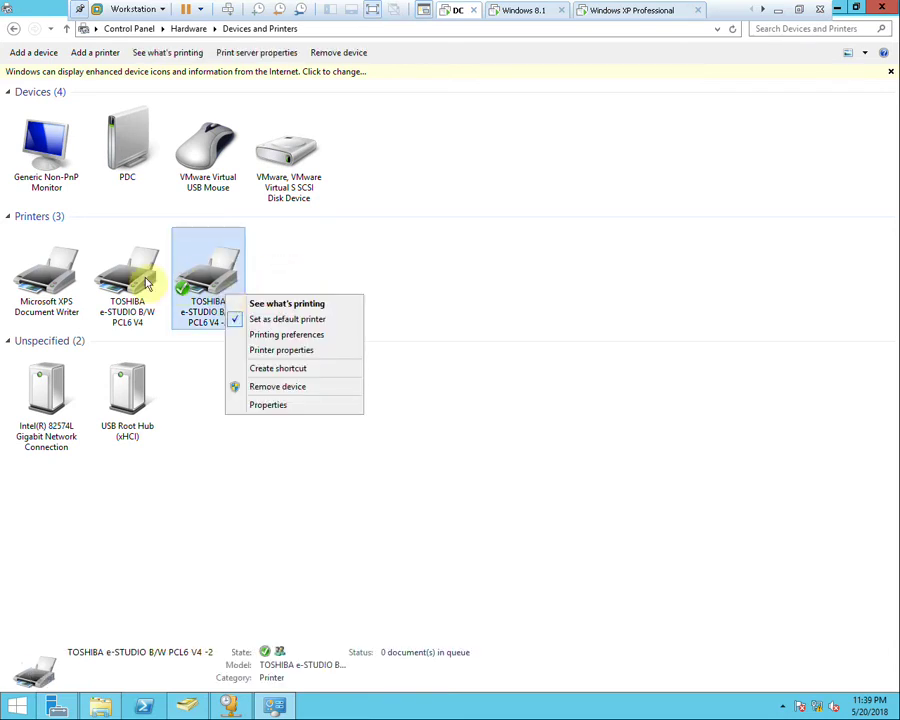
right_click(145, 279)
click(220, 334)
drag(386, 332, 456, 164)
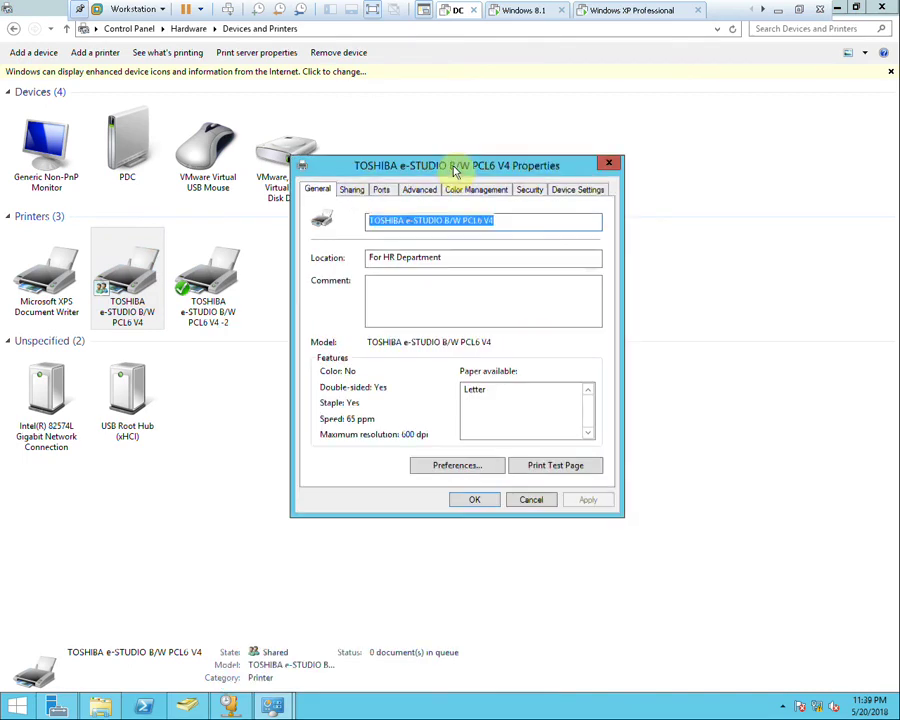
click(362, 191)
click(382, 190)
Enable printer pooling so the printer uses ports 192.168.10.5 and 192.168.10.6.
drag(437, 175, 454, 143)
scroll(583, 304, down, 1)
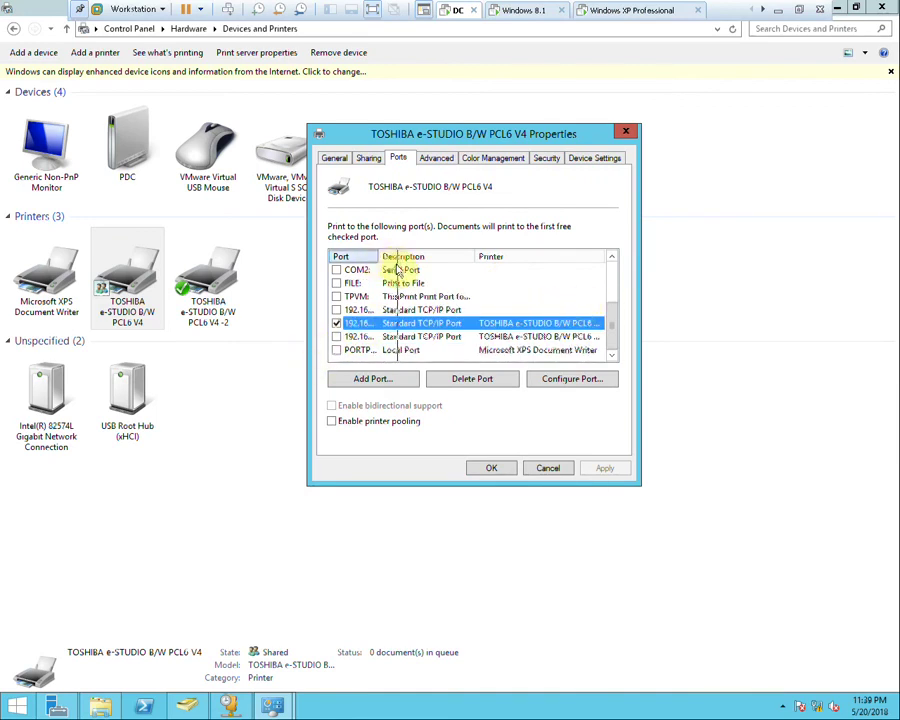
drag(396, 263, 399, 263)
click(337, 337)
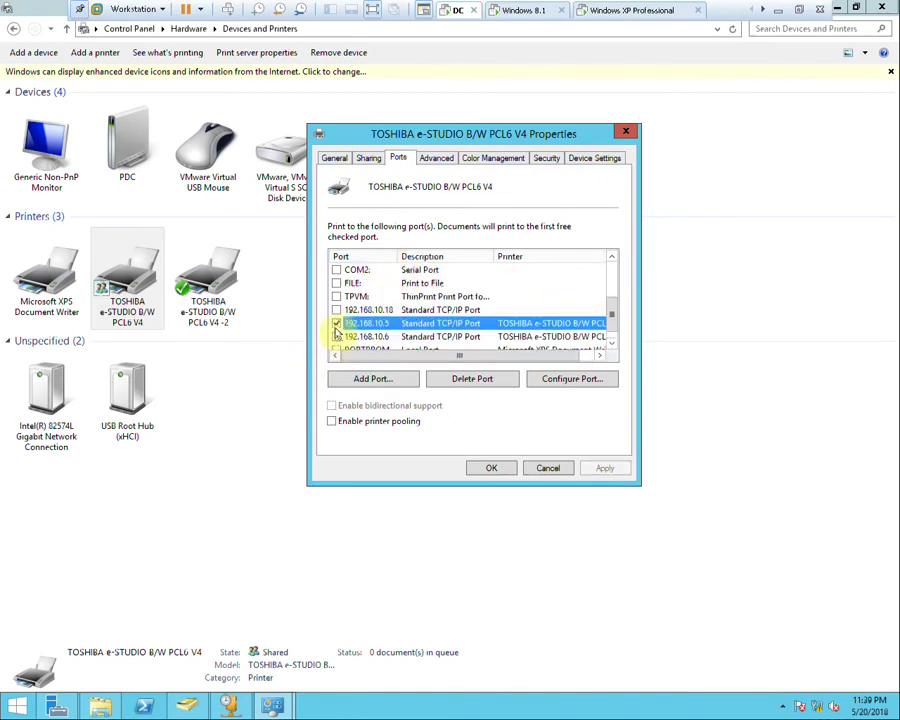
click(337, 324)
click(333, 421)
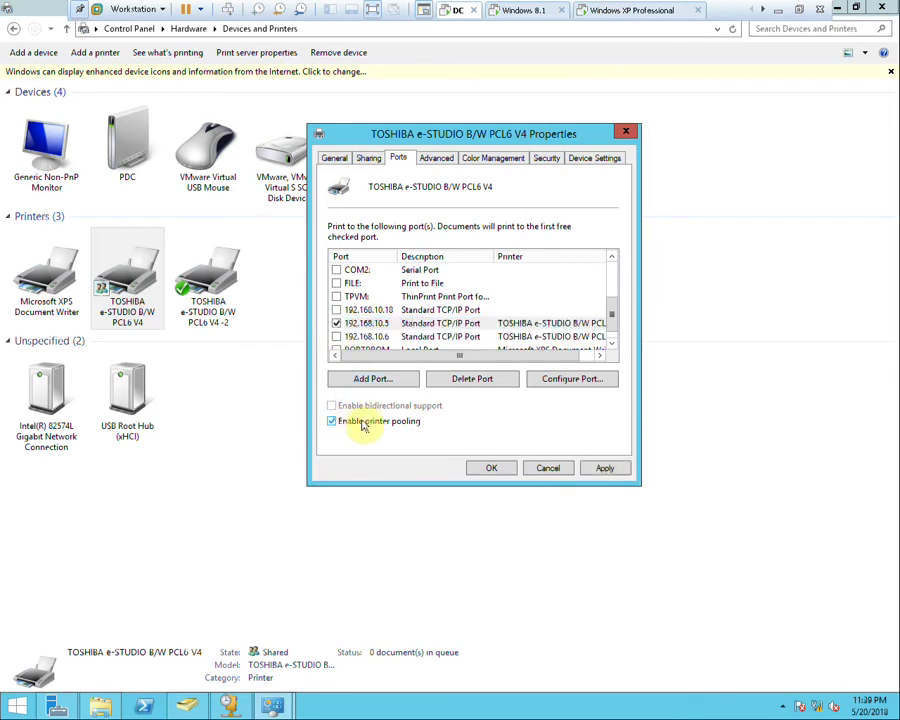
click(337, 337)
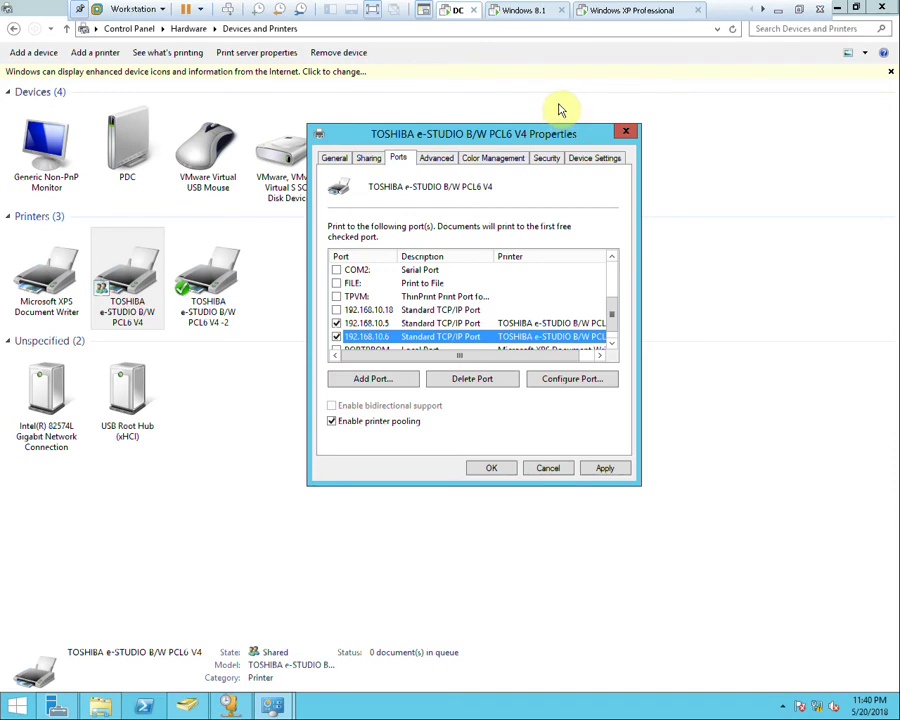
click(437, 157)
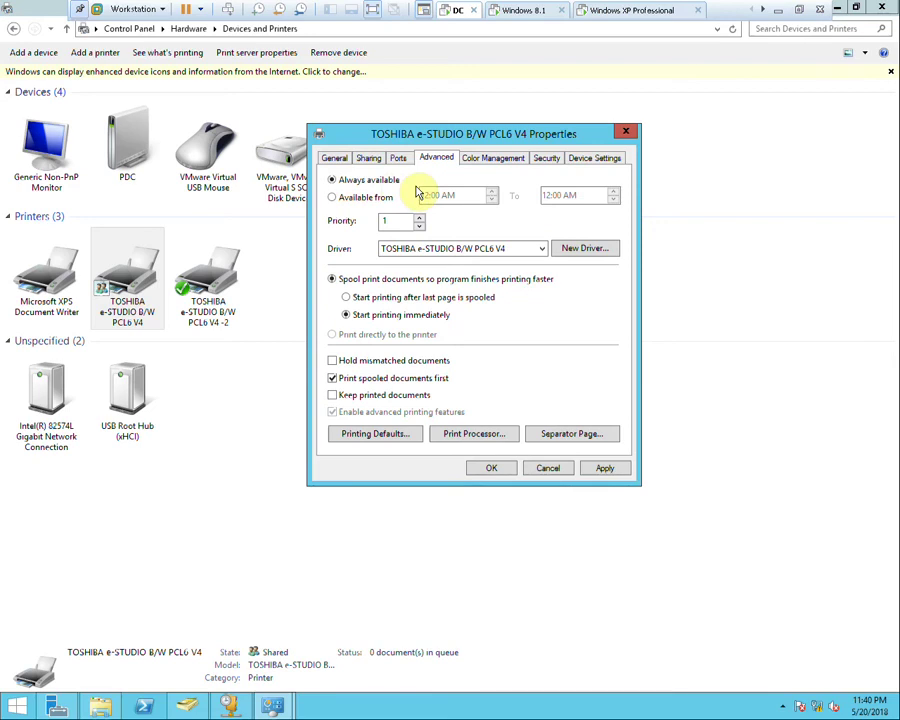
Restrict the original TOSHIBA printer to 8:00 PM–5:00 PM availability and apply it.
click(382, 198)
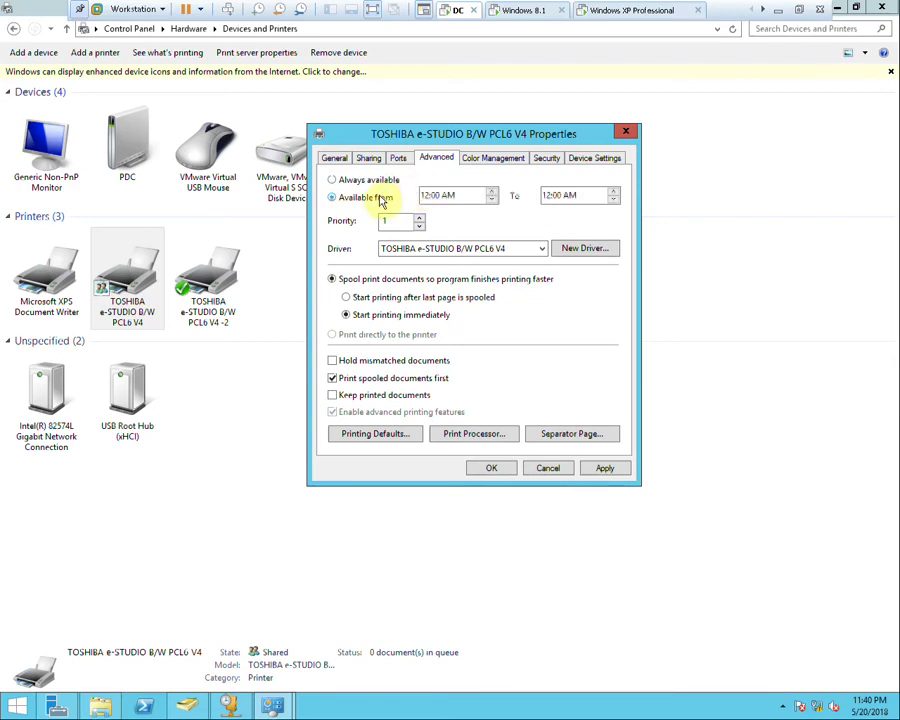
click(452, 196)
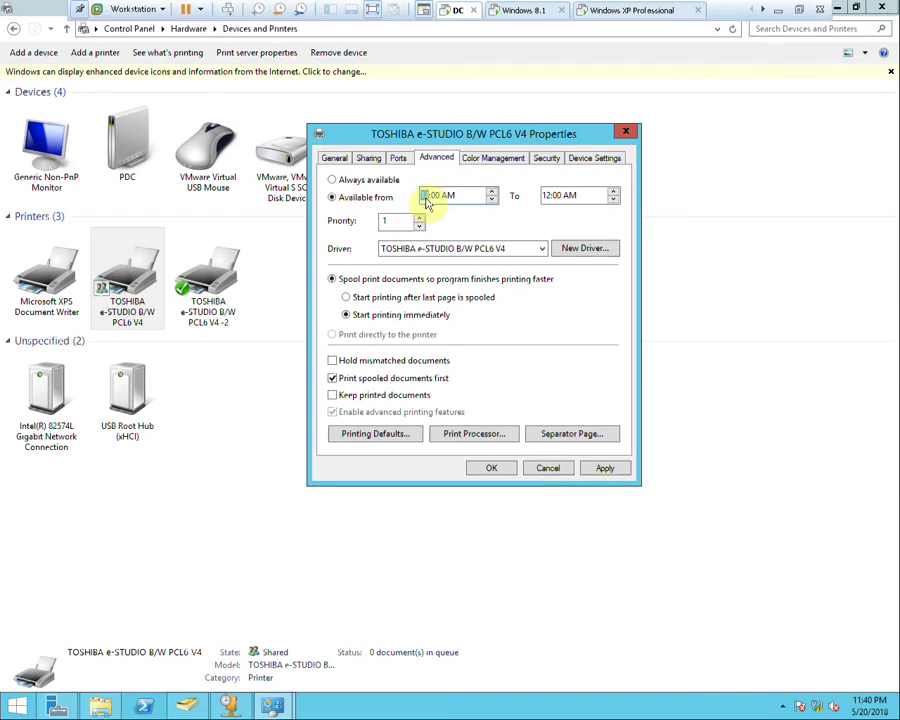
click(490, 197)
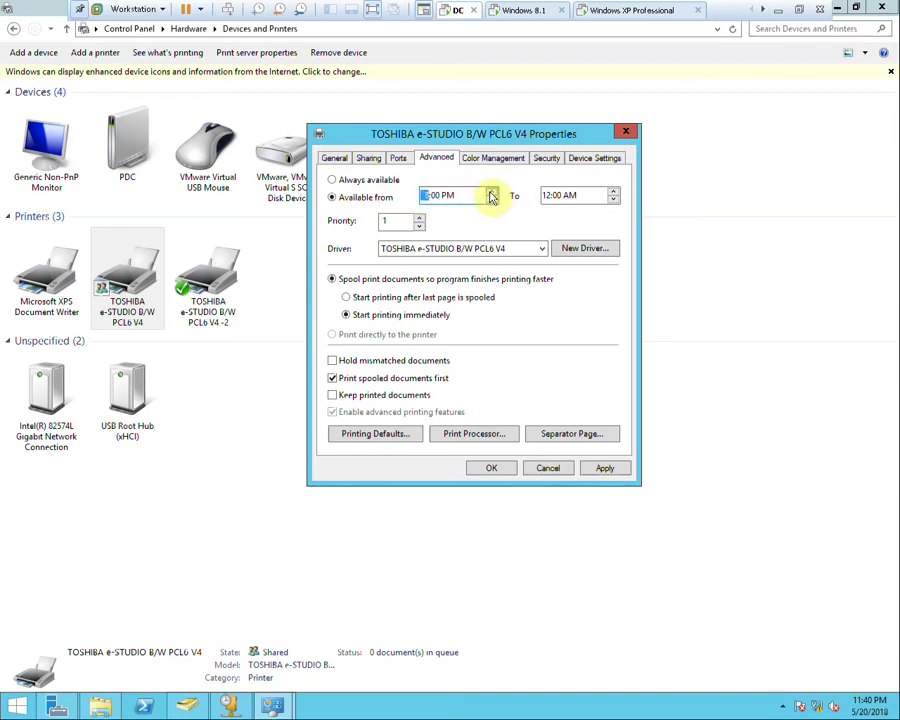
click(570, 195)
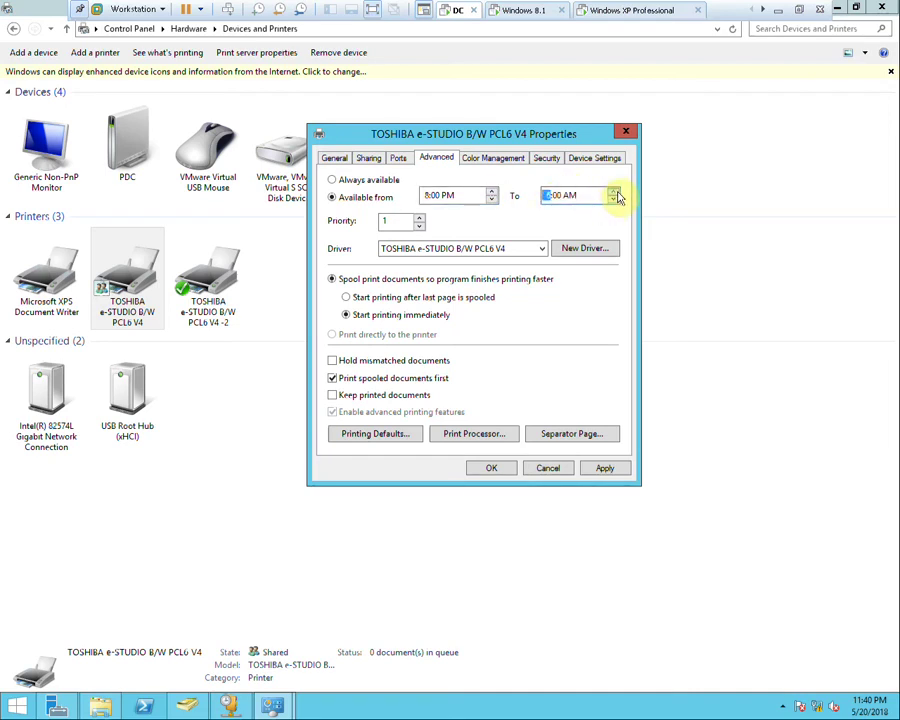
click(443, 199)
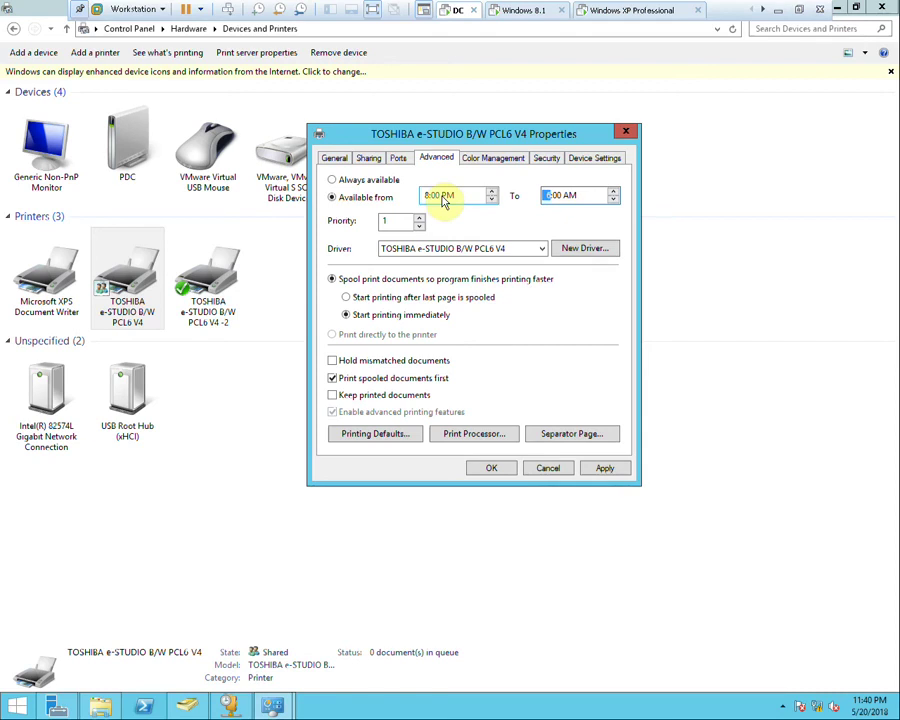
click(570, 196)
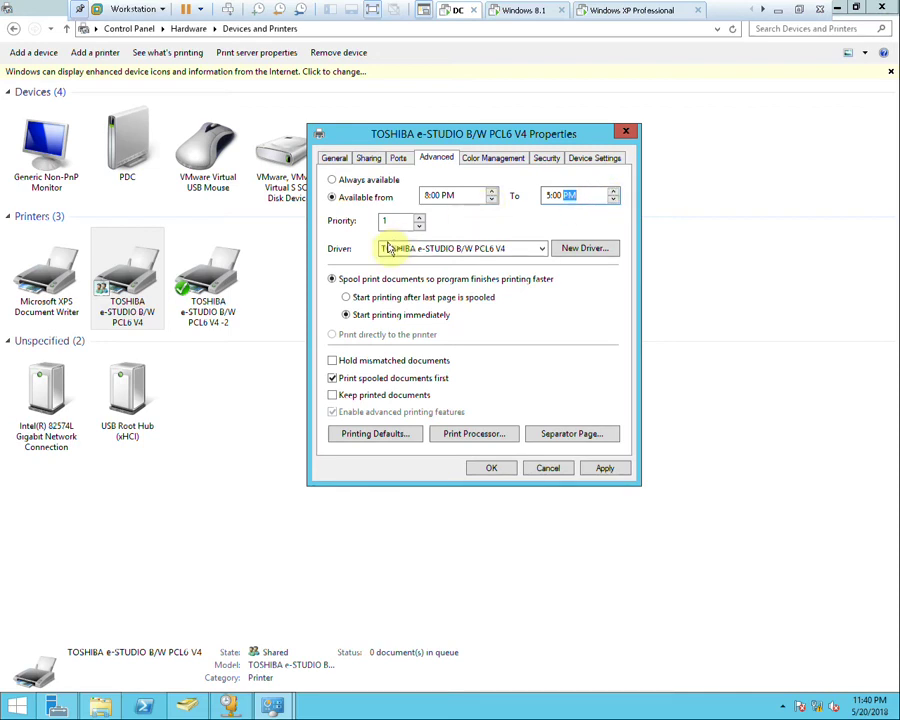
click(605, 467)
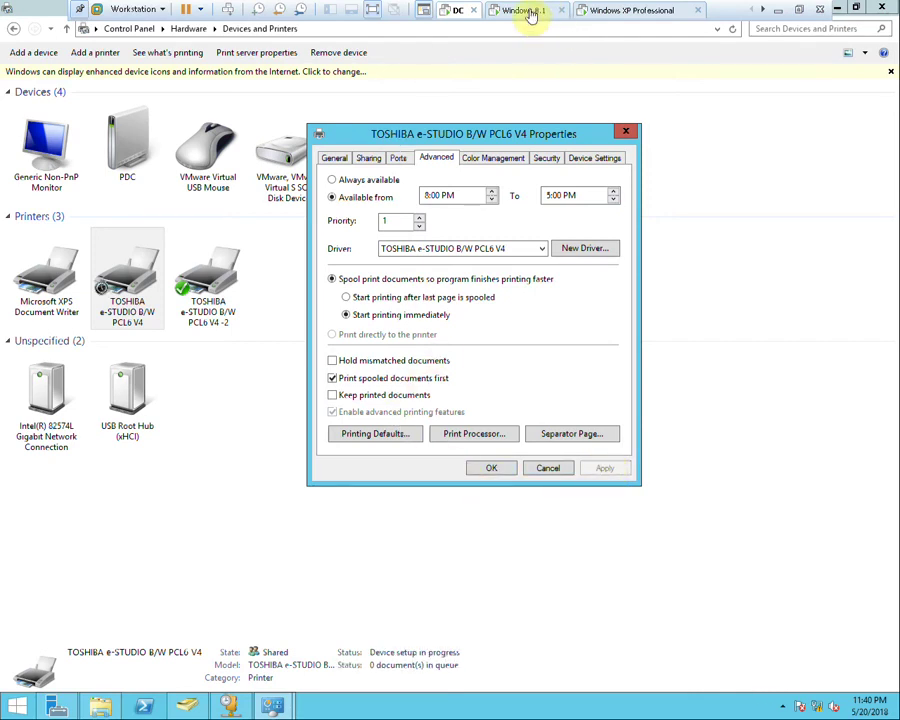
click(530, 14)
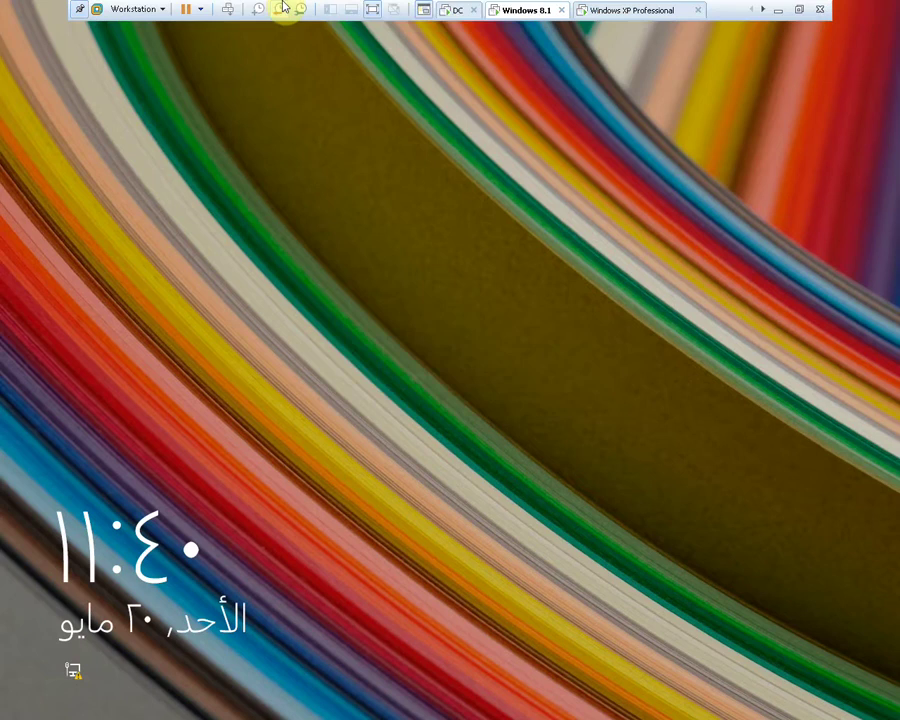
Decline the snapshot restore and sign in to the Windows 8.1 machine.
click(279, 9)
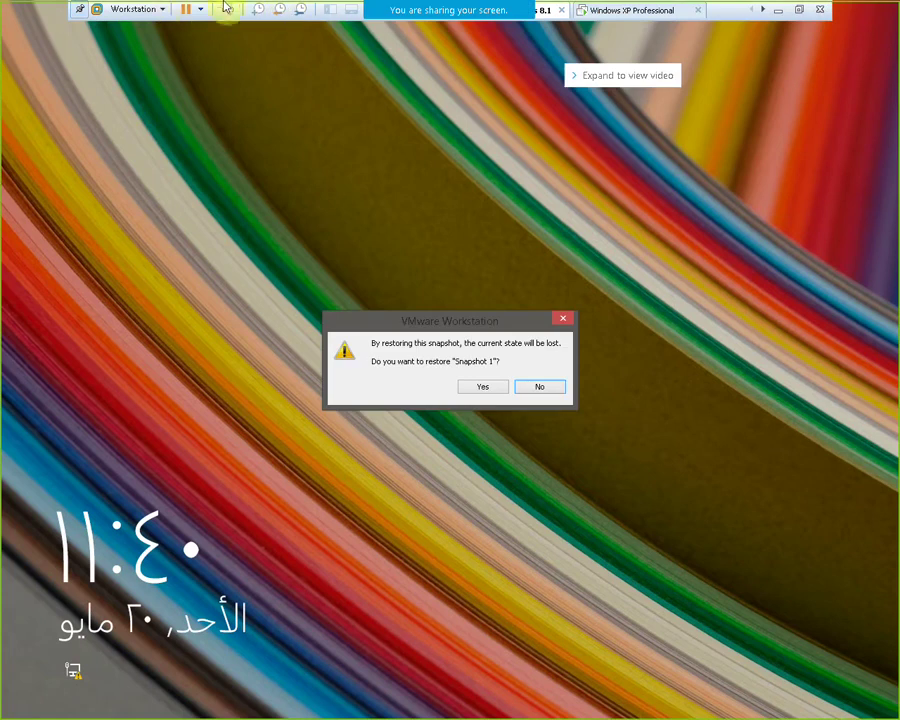
click(534, 390)
click(228, 9)
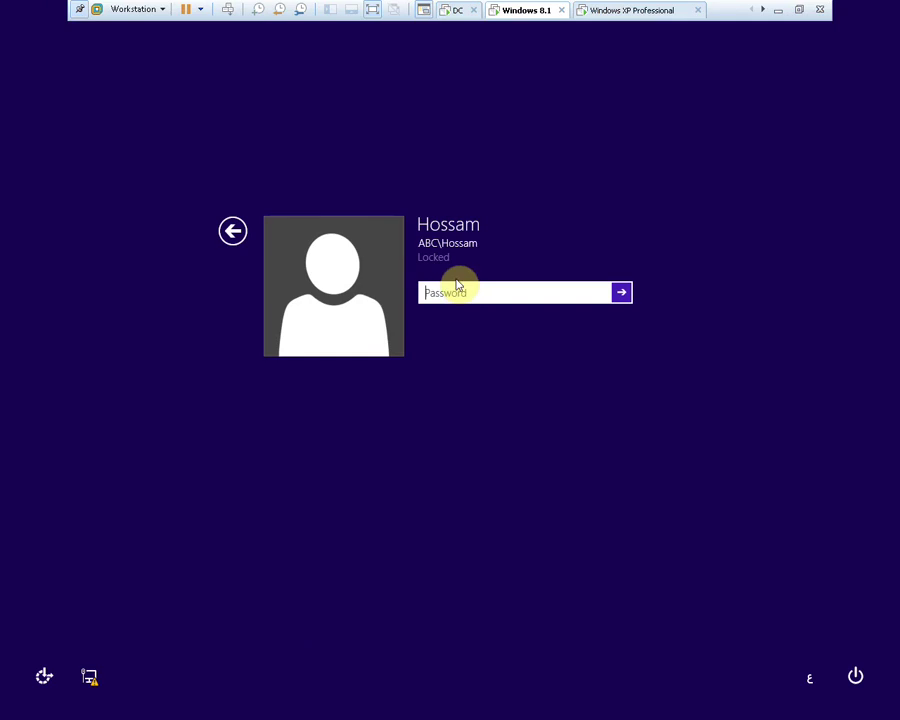
key(Return)
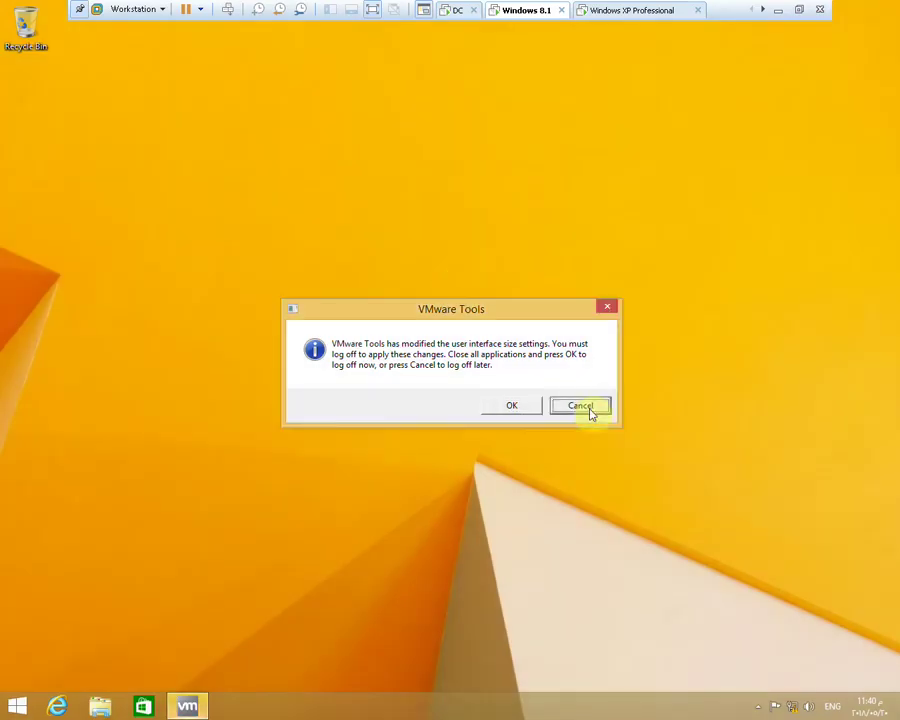
click(582, 406)
Run Add a printer from Devices and Printers to see the HR Department TOSHIBA, then cancel.
right_click(14, 706)
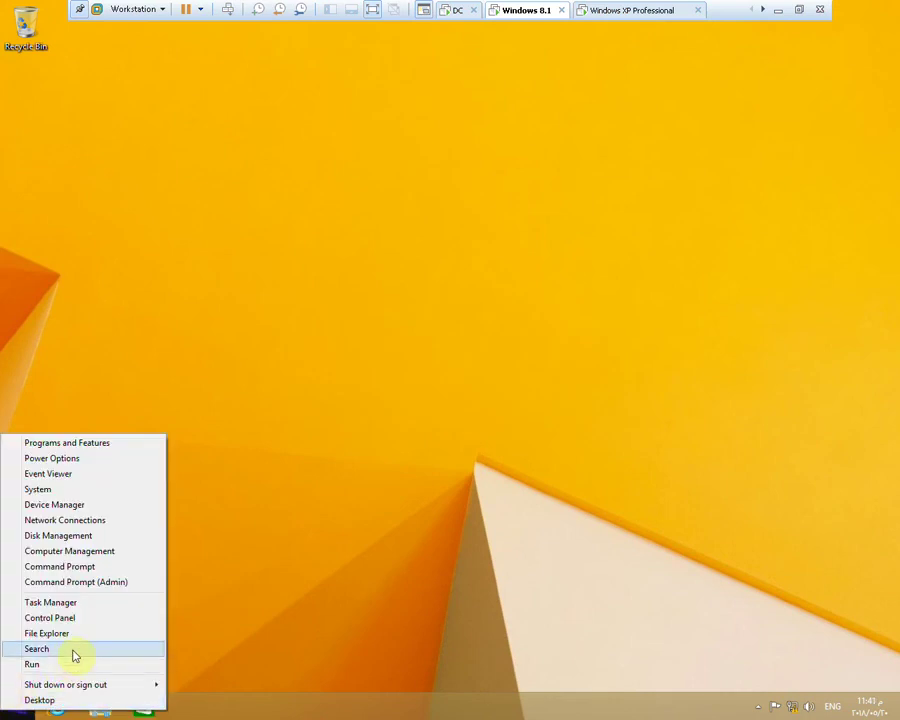
click(87, 618)
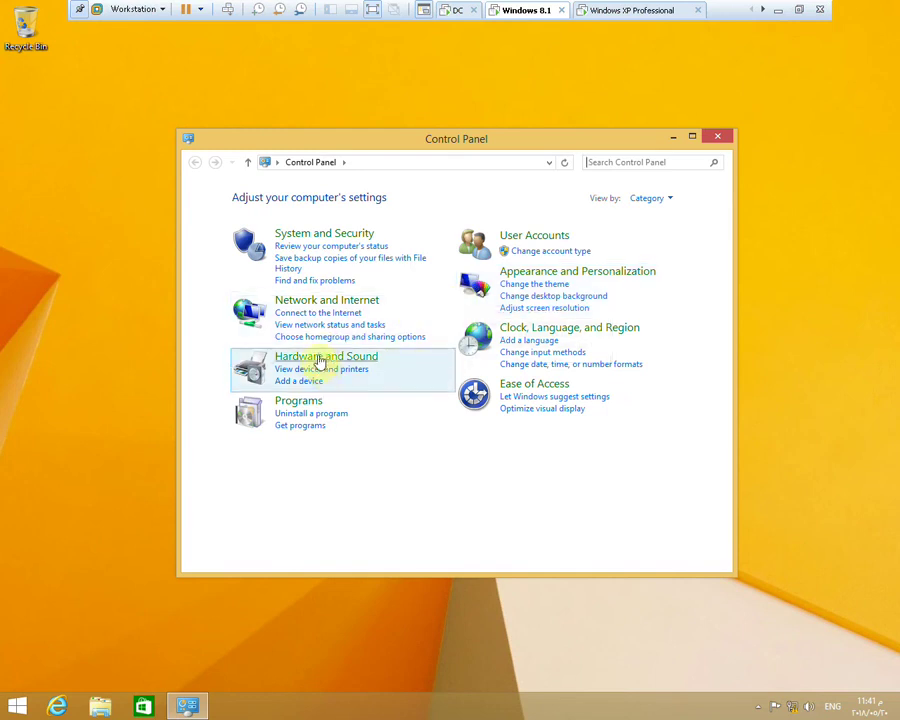
click(320, 358)
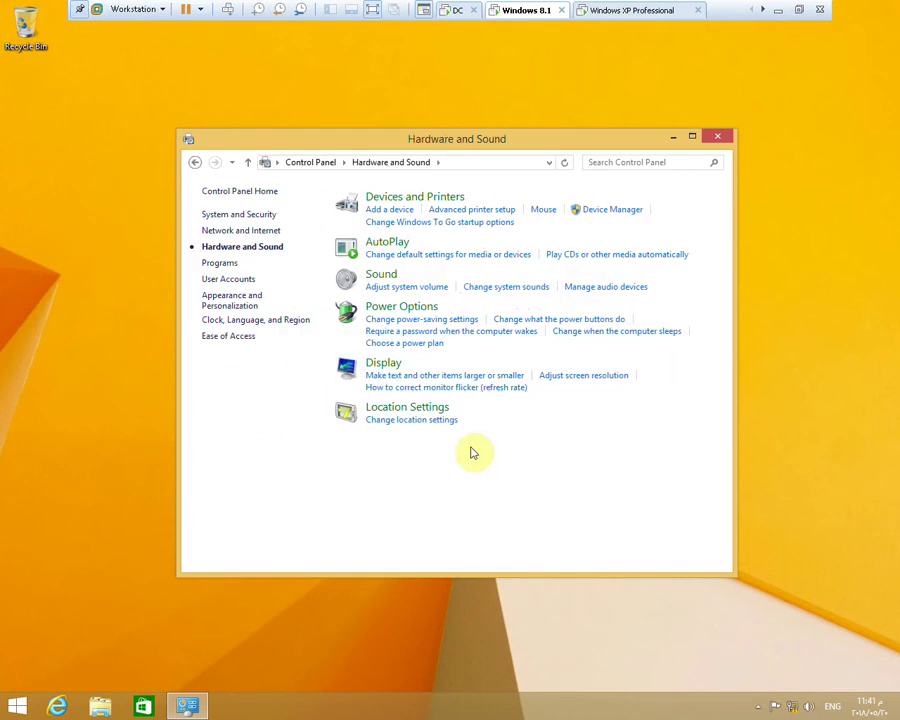
click(449, 199)
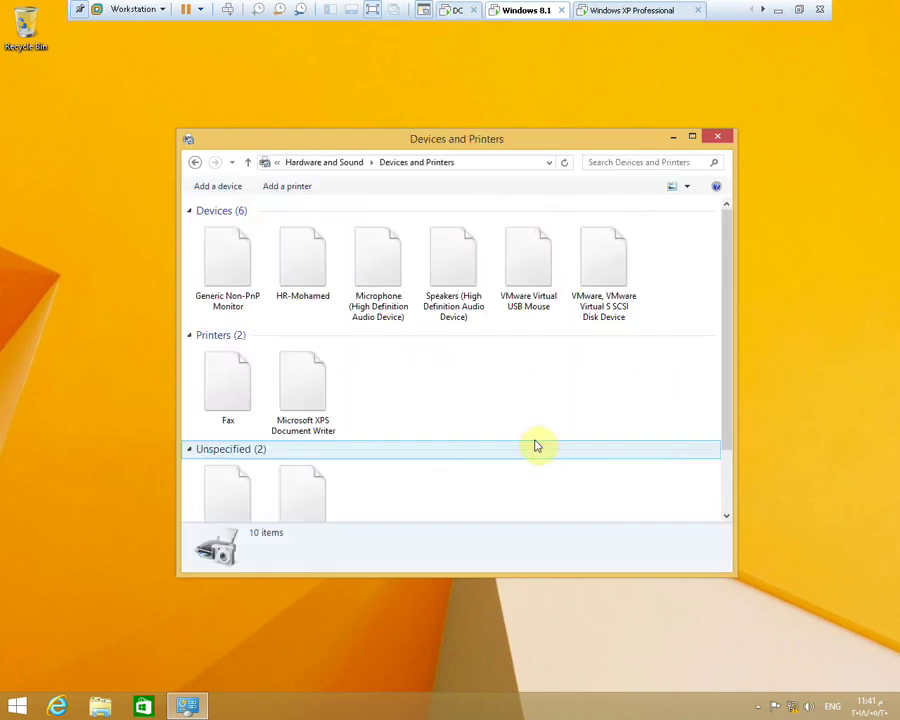
click(279, 187)
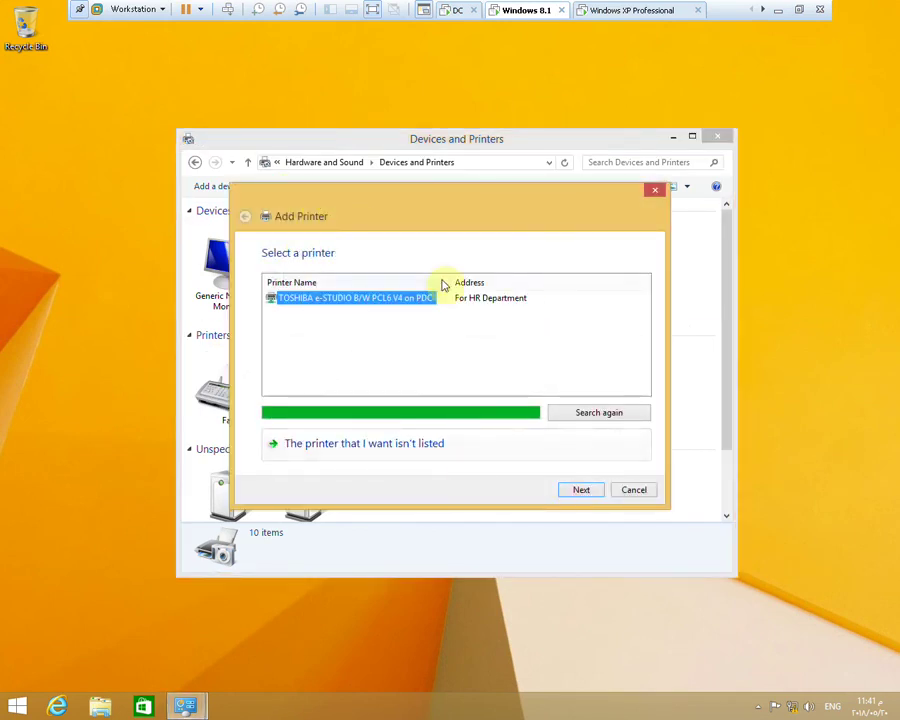
click(633, 490)
On the DC, close the first TOSHIBA's properties and open the V4 -2 printer's properties.
click(454, 12)
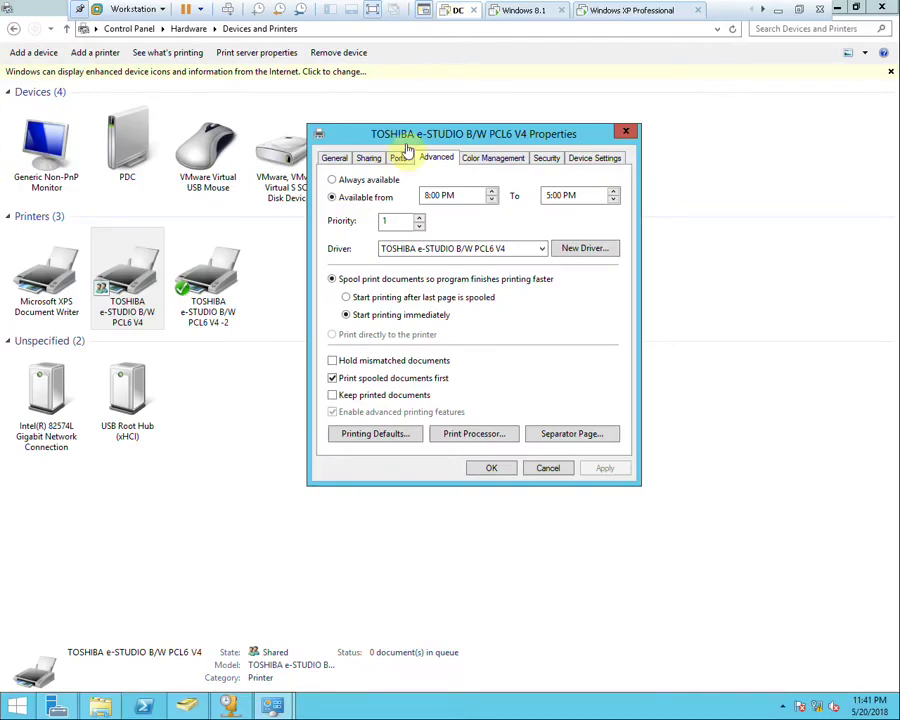
click(552, 469)
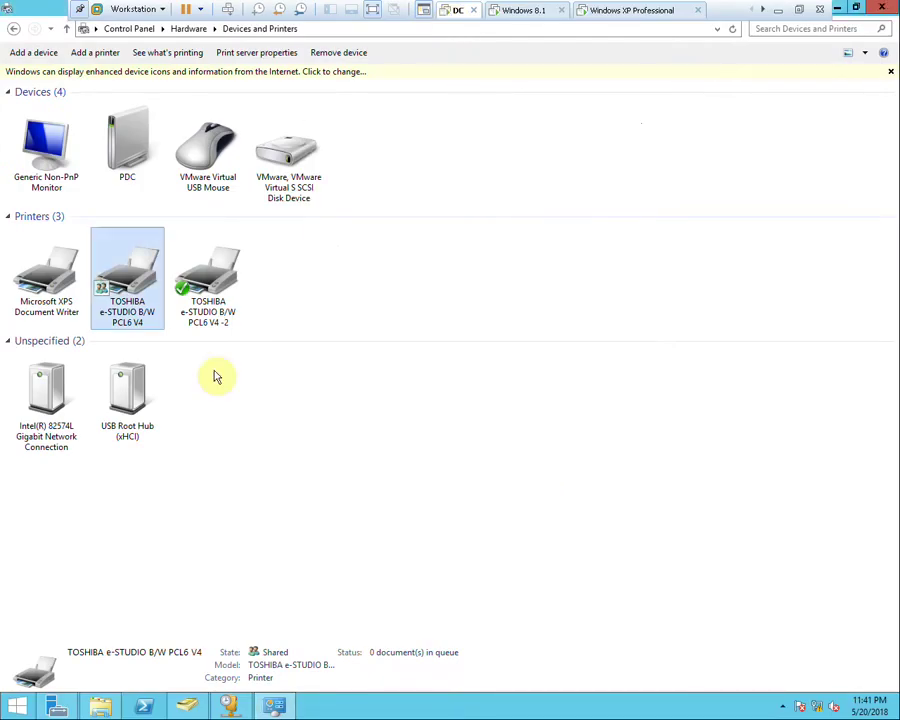
right_click(198, 284)
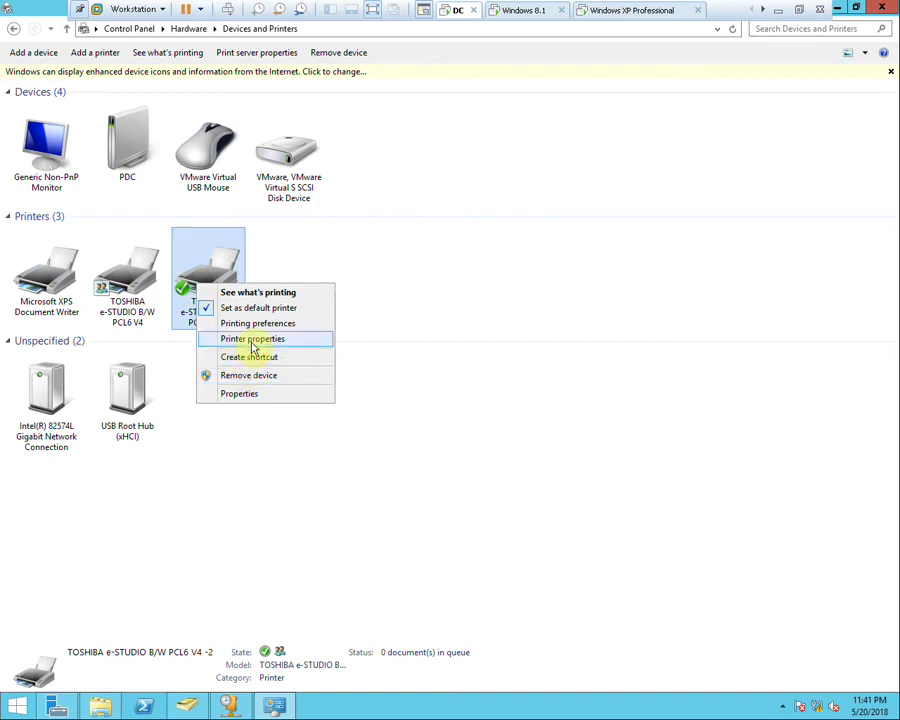
click(253, 339)
click(366, 280)
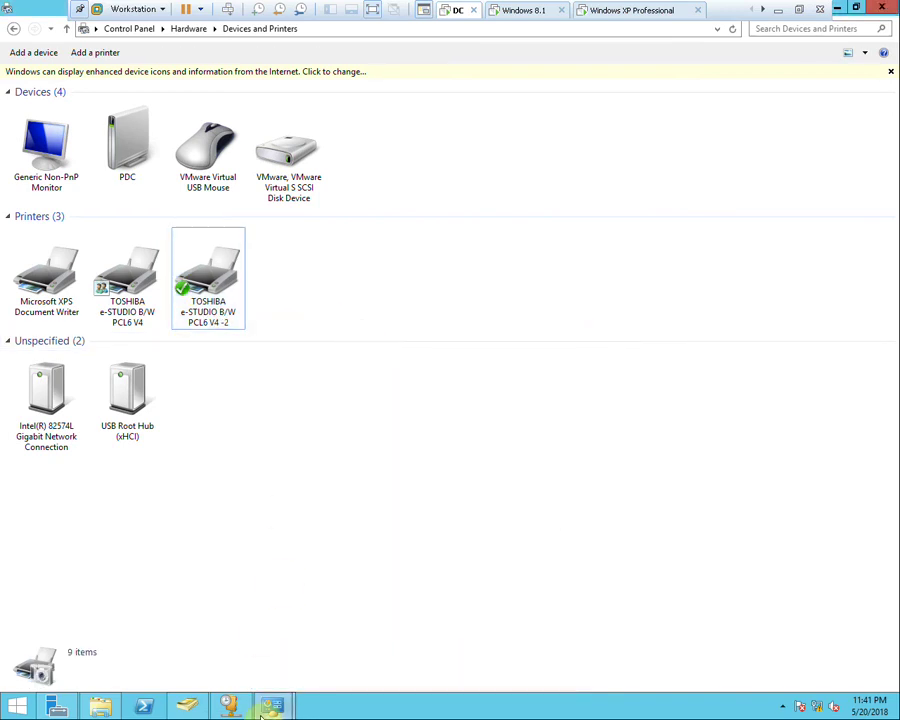
mouse_move(262, 714)
click(350, 614)
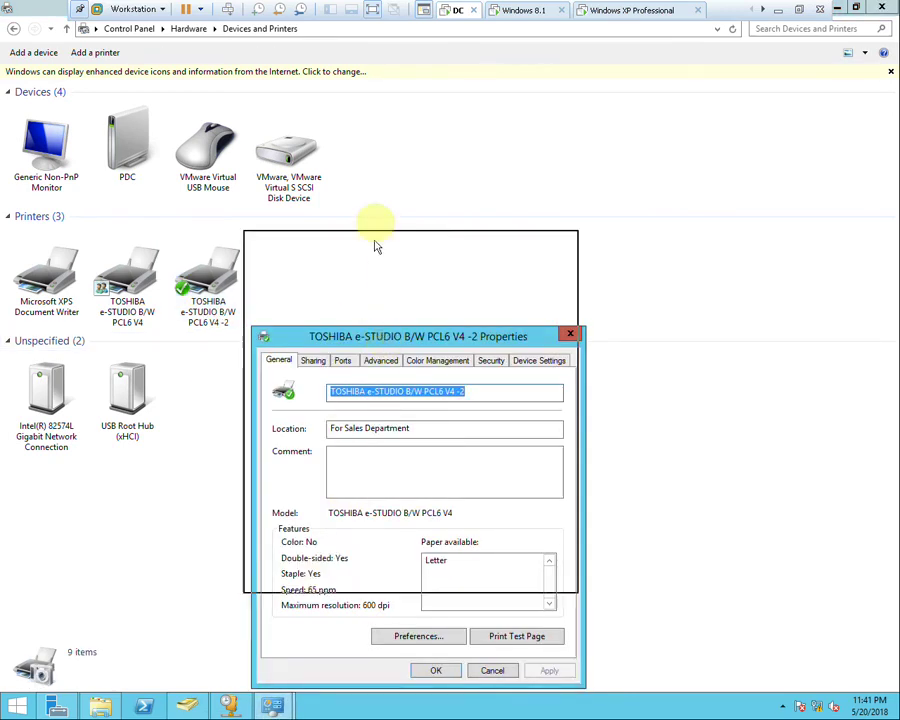
Enable List in the directory on the V4 -2 printer's Sharing page and apply.
click(287, 219)
click(314, 394)
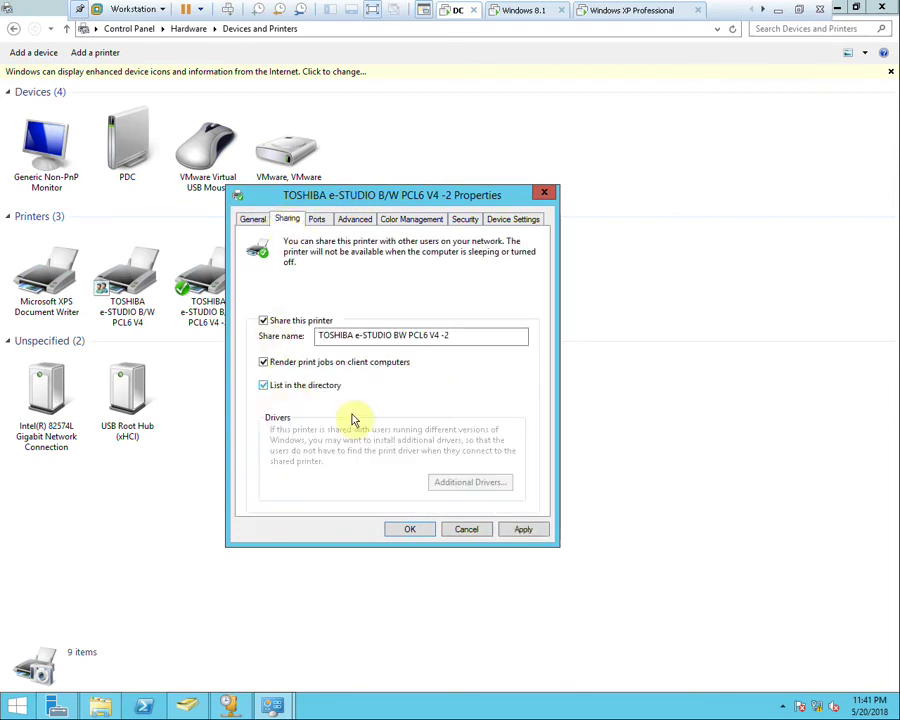
click(521, 529)
click(410, 530)
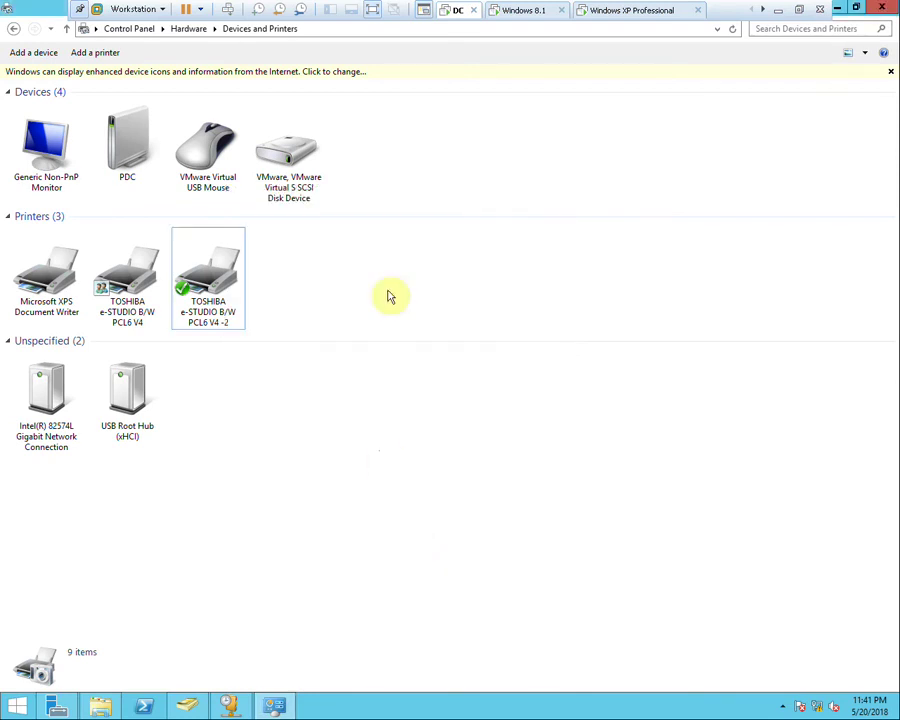
On Windows 8.1, add the Sales Department TOSHIBA V4 -2 printer found through directory search.
click(530, 14)
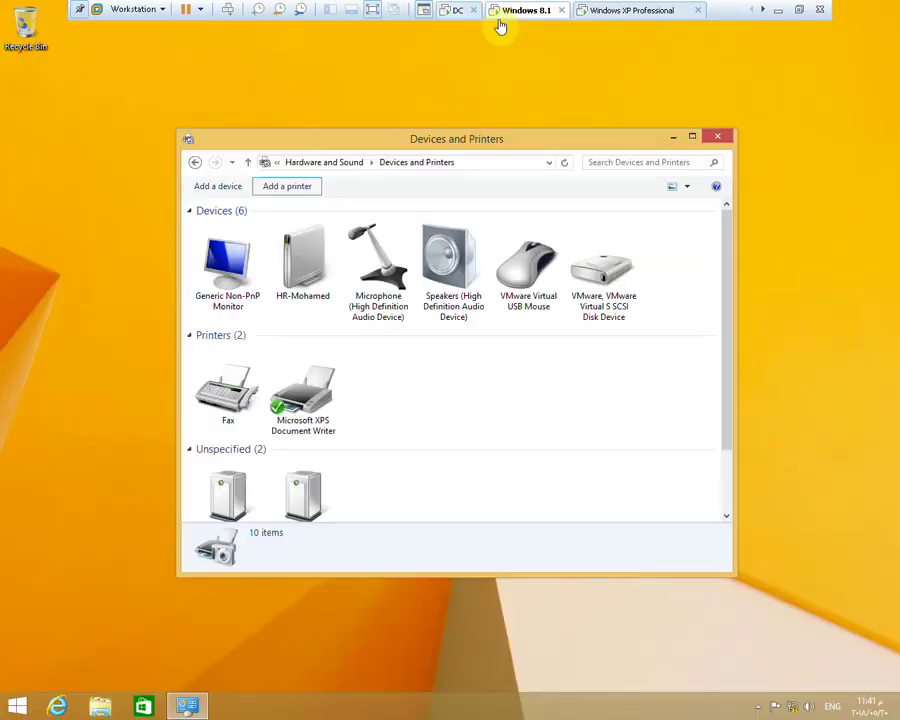
click(284, 185)
click(430, 450)
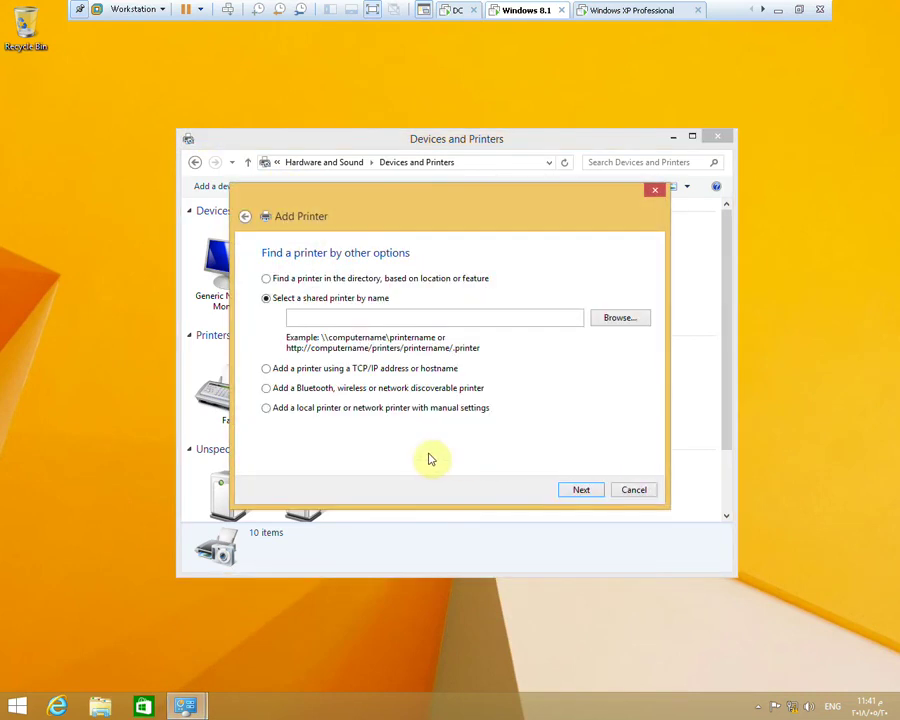
click(362, 280)
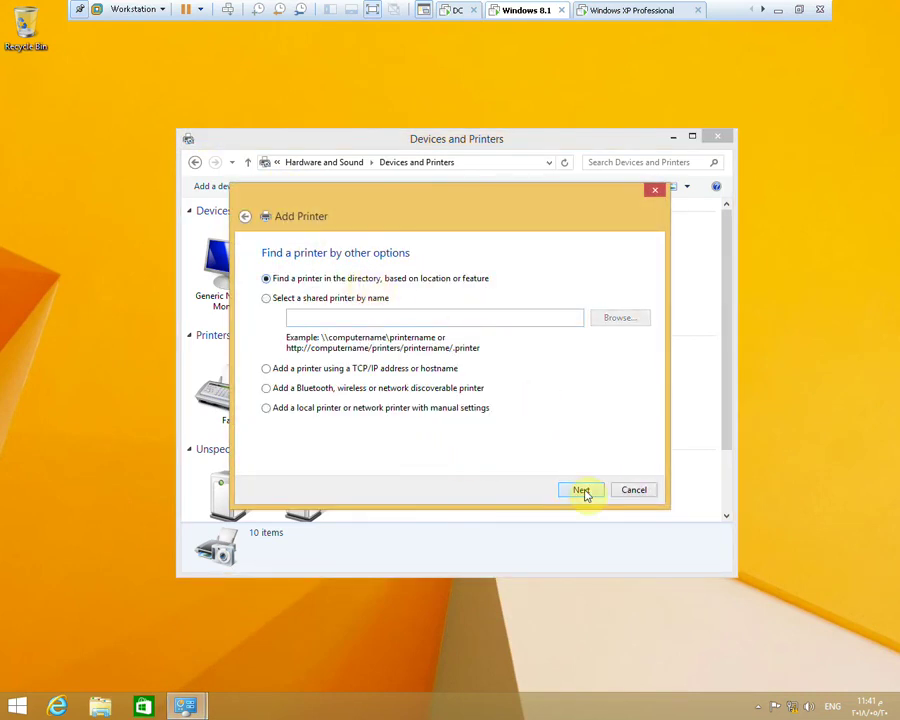
click(583, 491)
drag(490, 315, 458, 222)
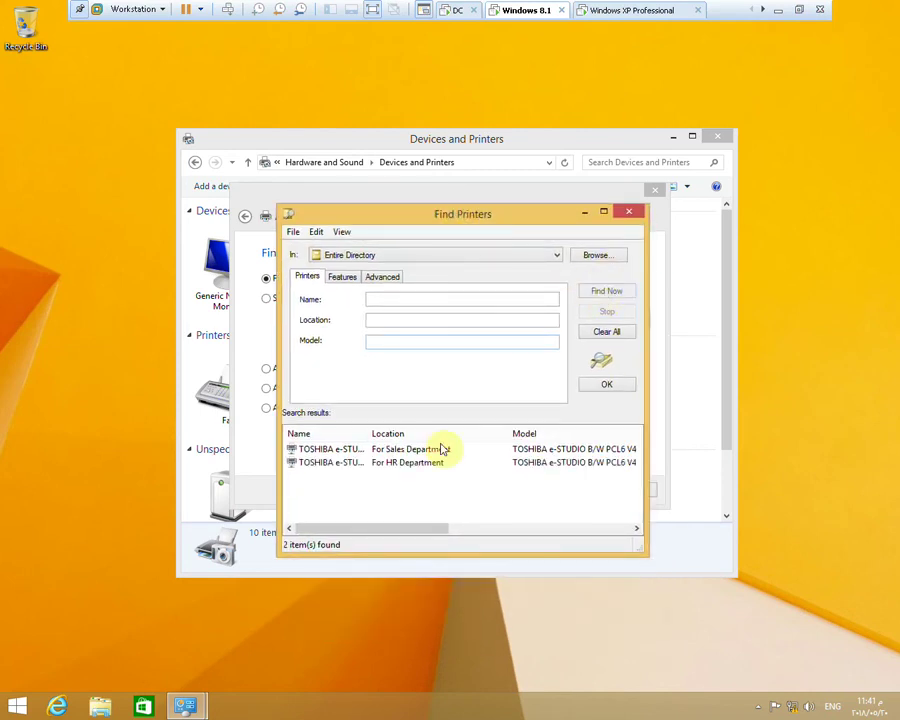
click(406, 451)
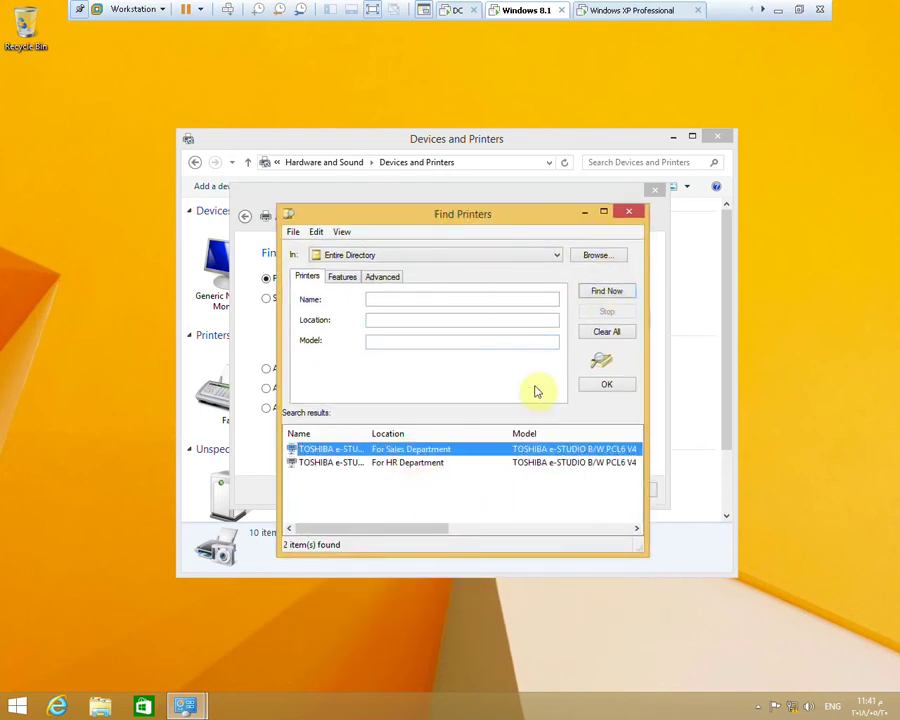
click(605, 384)
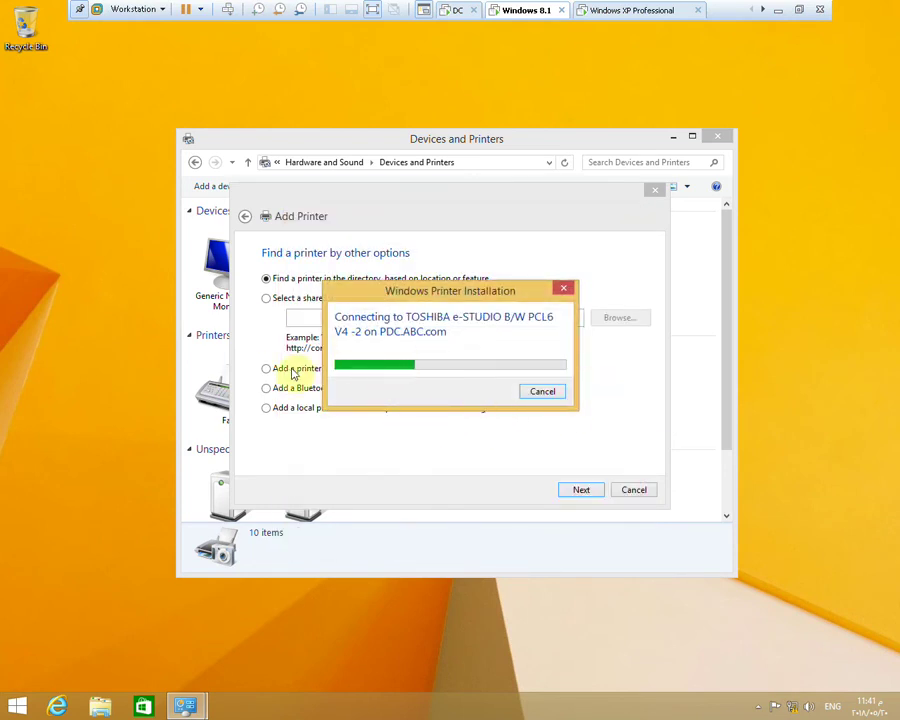
click(579, 505)
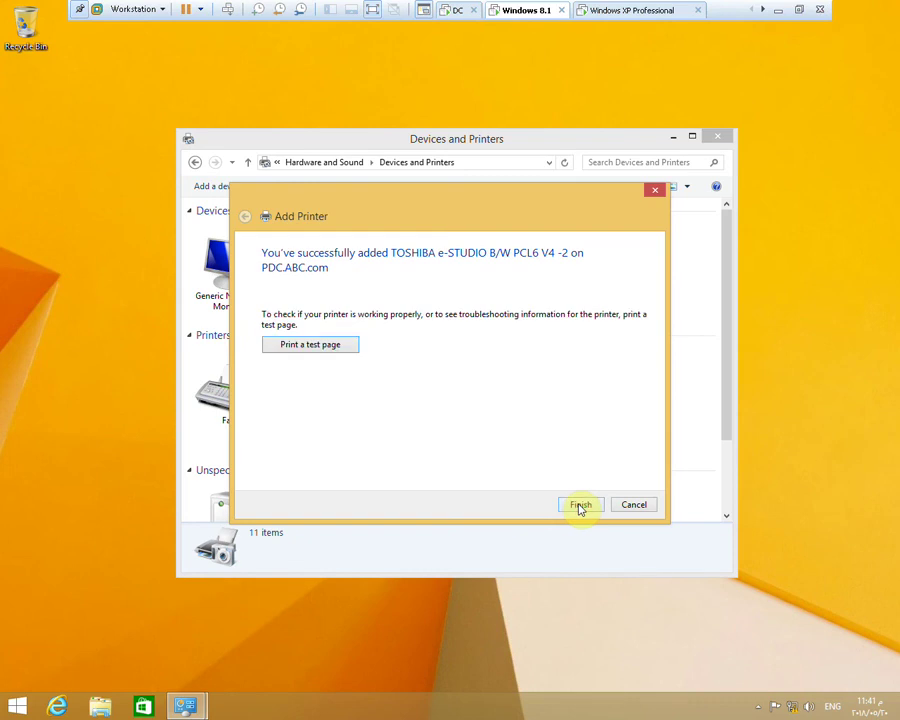
click(582, 508)
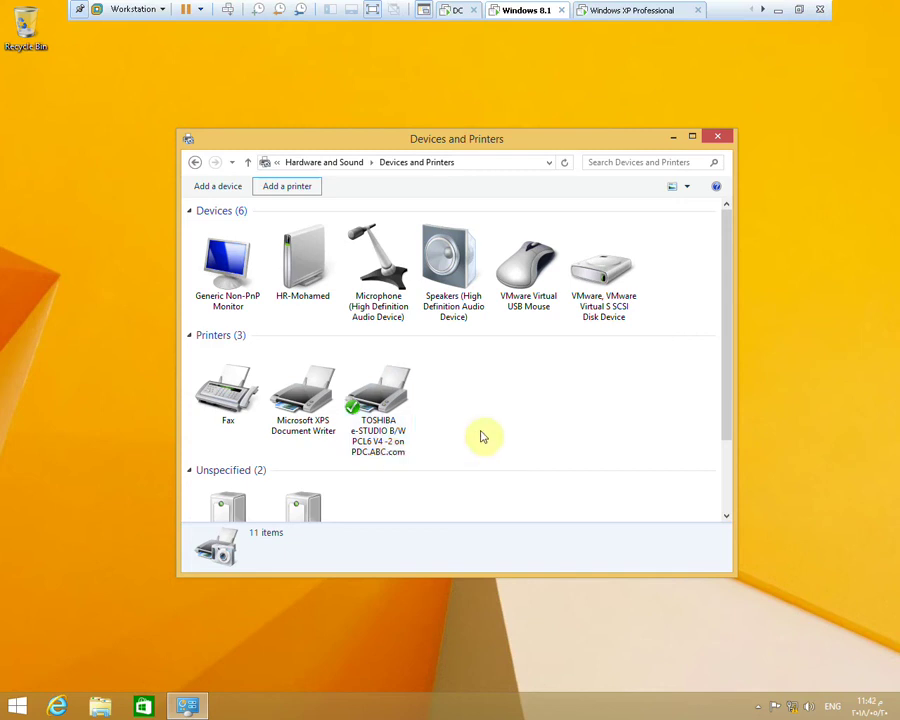
double_click(393, 420)
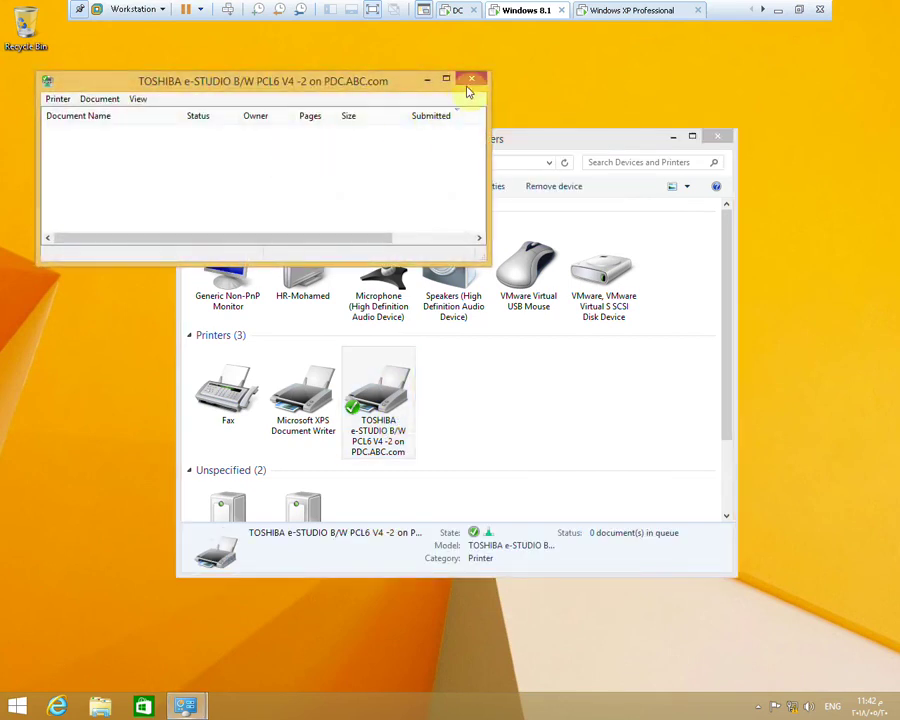
click(461, 83)
right_click(386, 426)
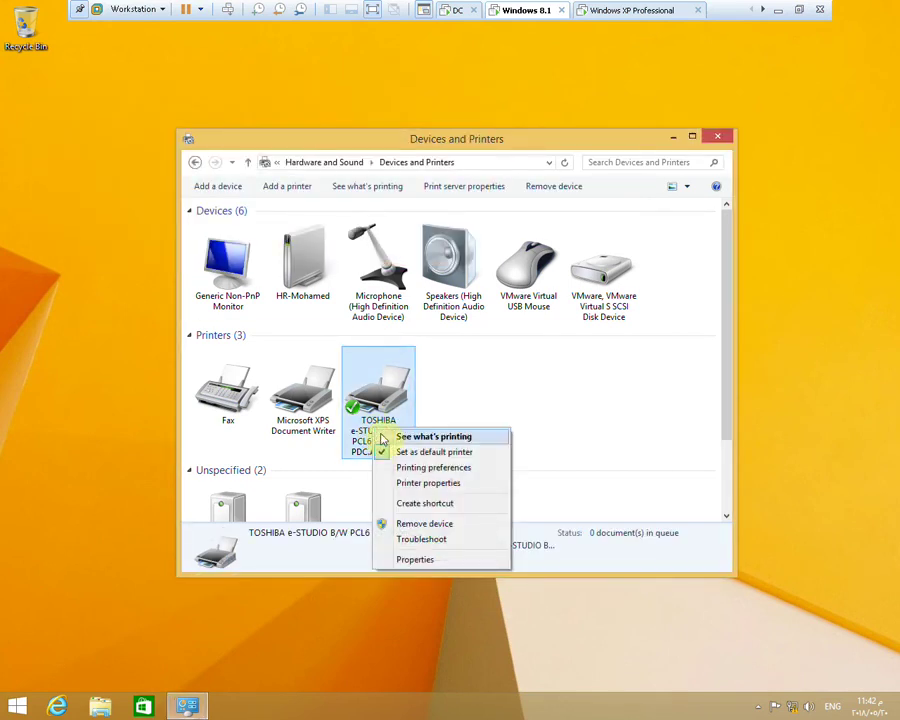
click(410, 482)
drag(583, 333, 518, 188)
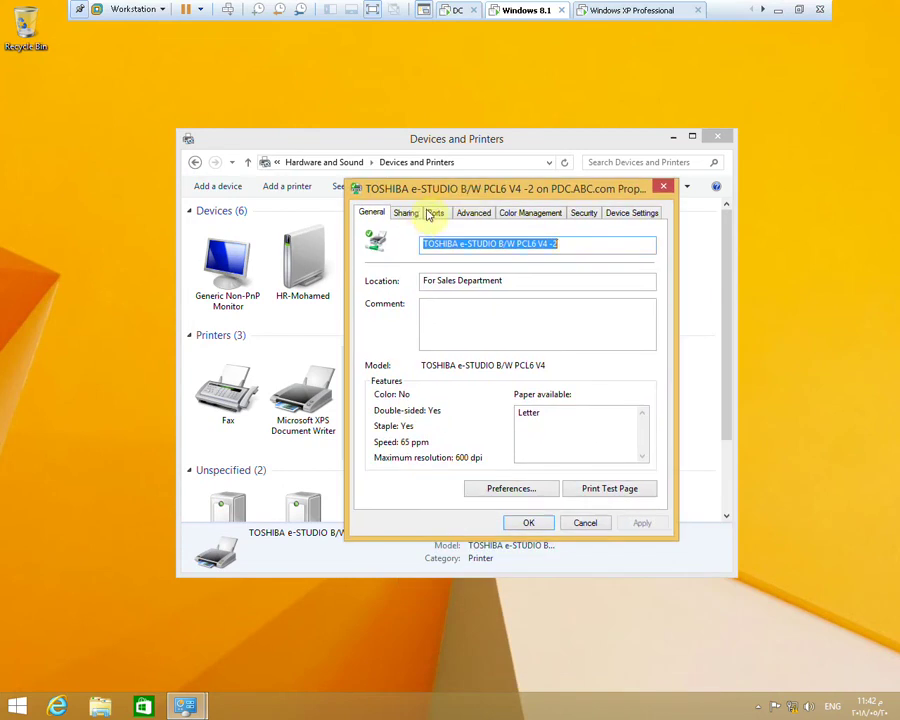
click(433, 215)
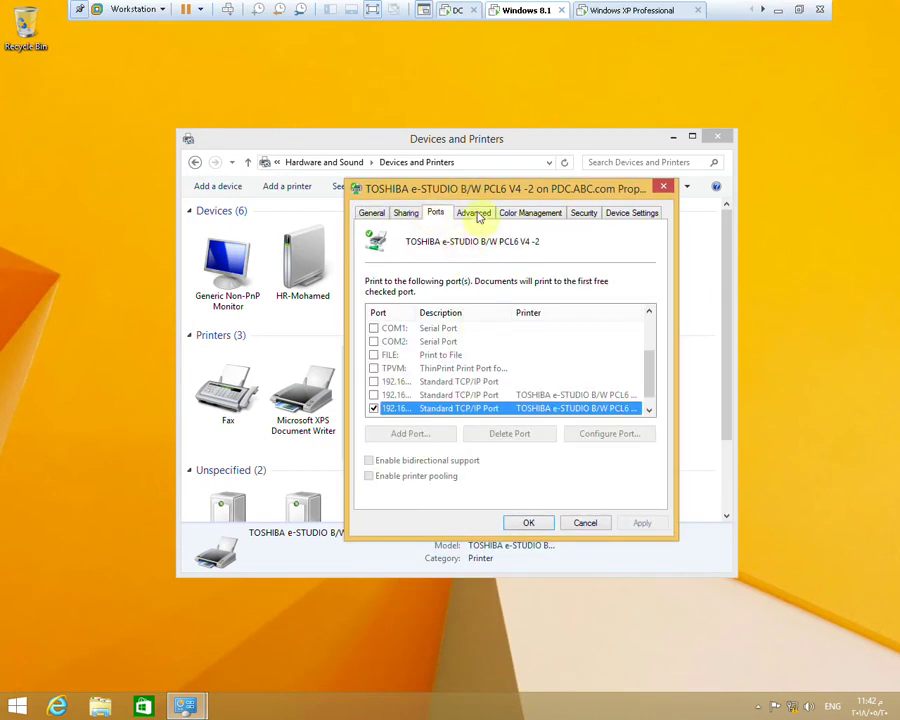
click(478, 216)
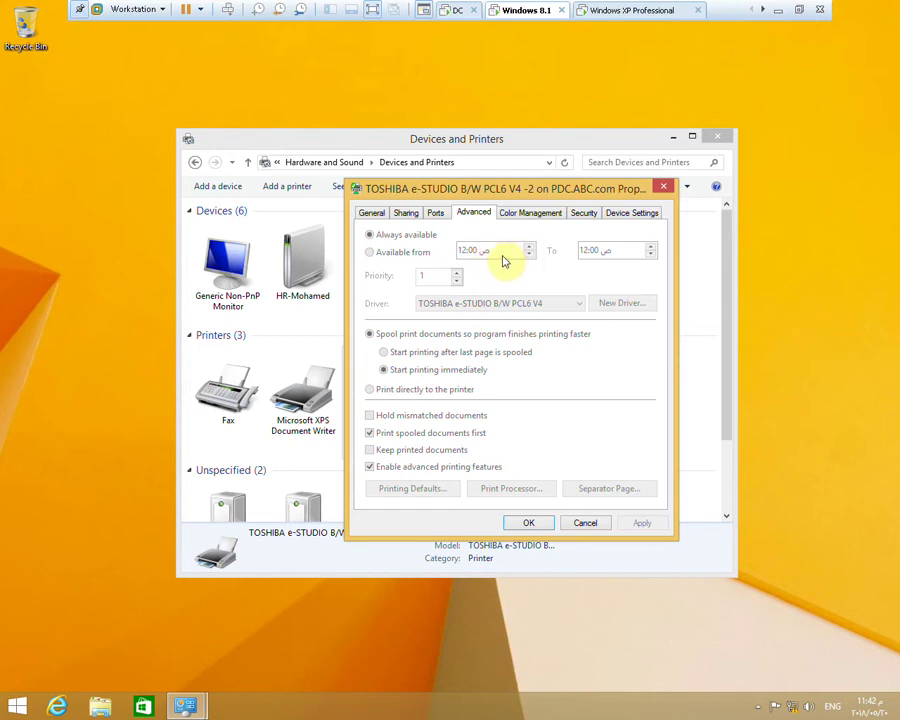
click(583, 524)
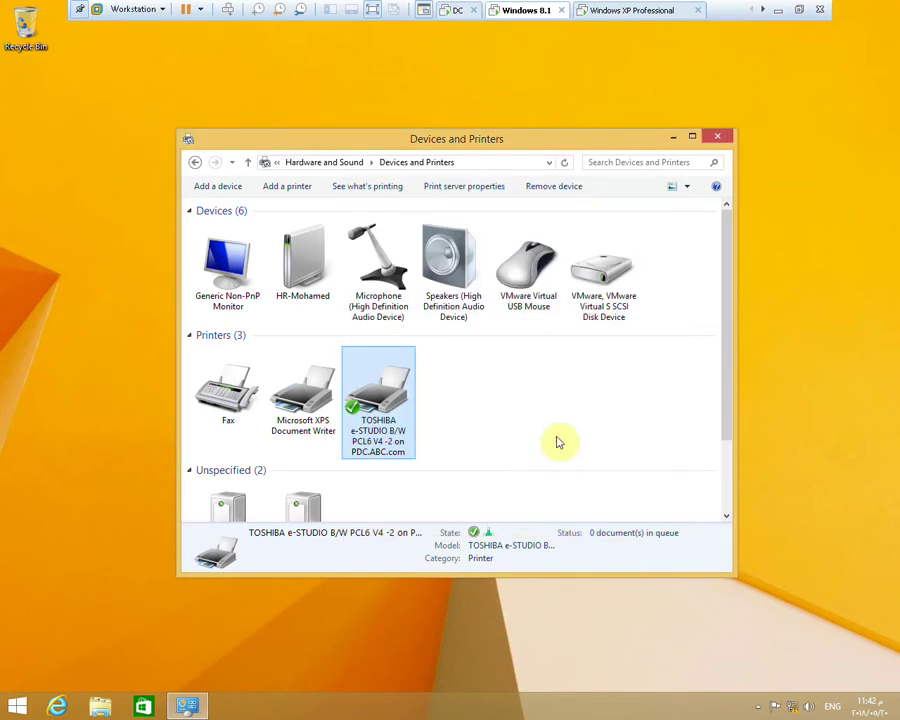
On the DC, review the first TOSHIBA printer's availability settings and close it unchanged.
click(455, 12)
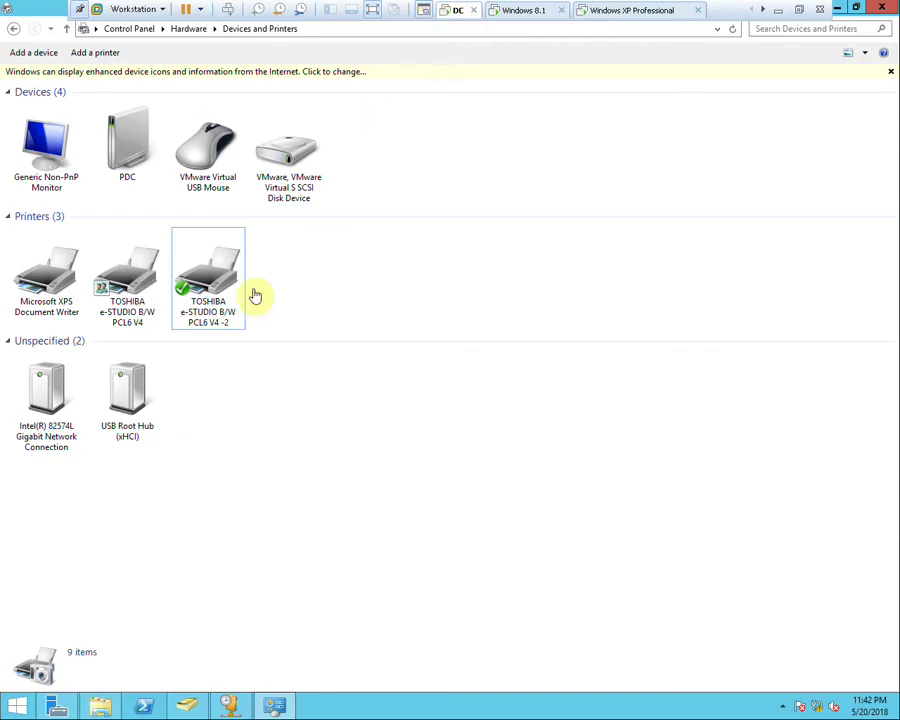
right_click(133, 293)
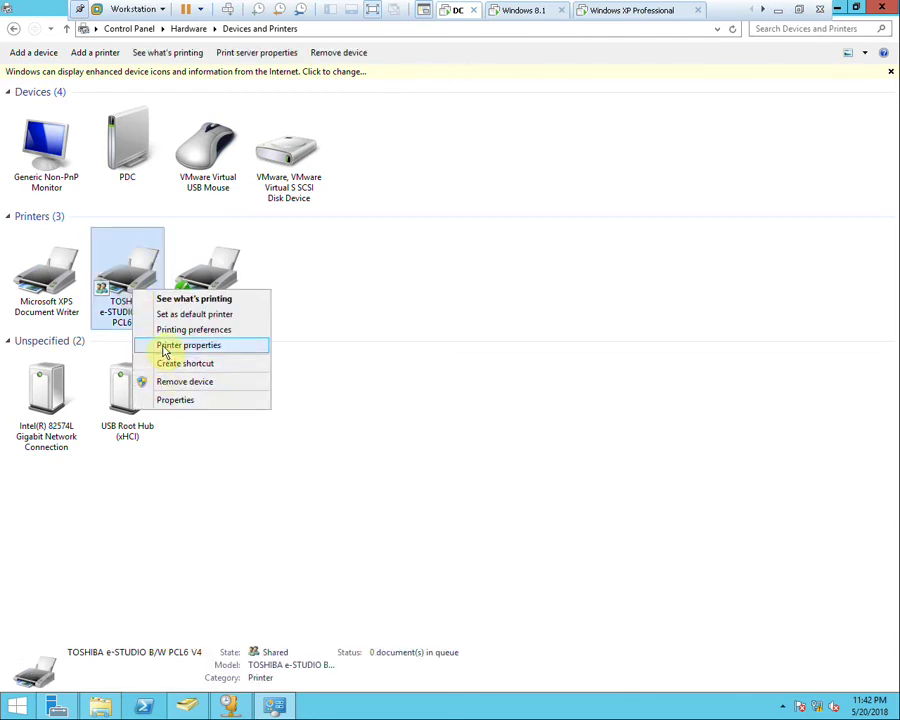
click(166, 343)
click(293, 362)
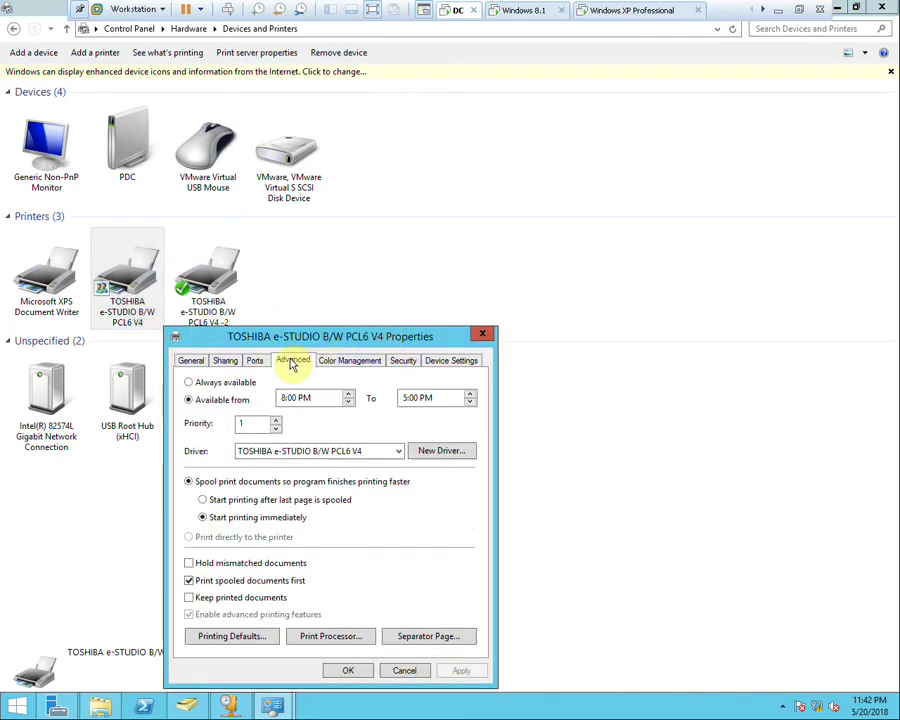
click(402, 670)
Open the TOSHIBA V4 -2 printer's properties at the Advanced page.
right_click(212, 318)
click(236, 367)
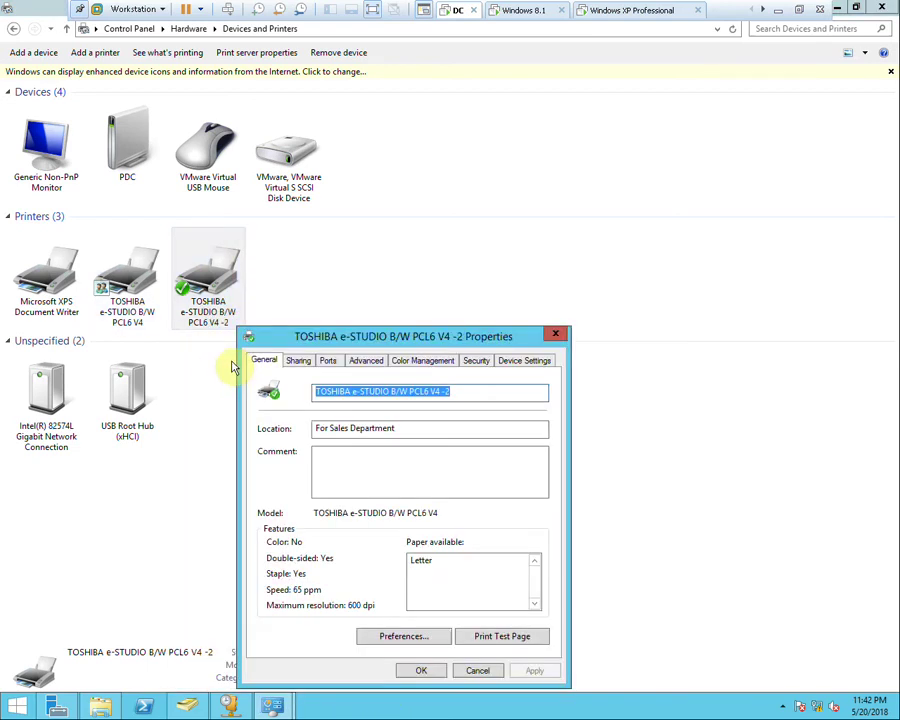
drag(354, 336, 320, 216)
click(294, 238)
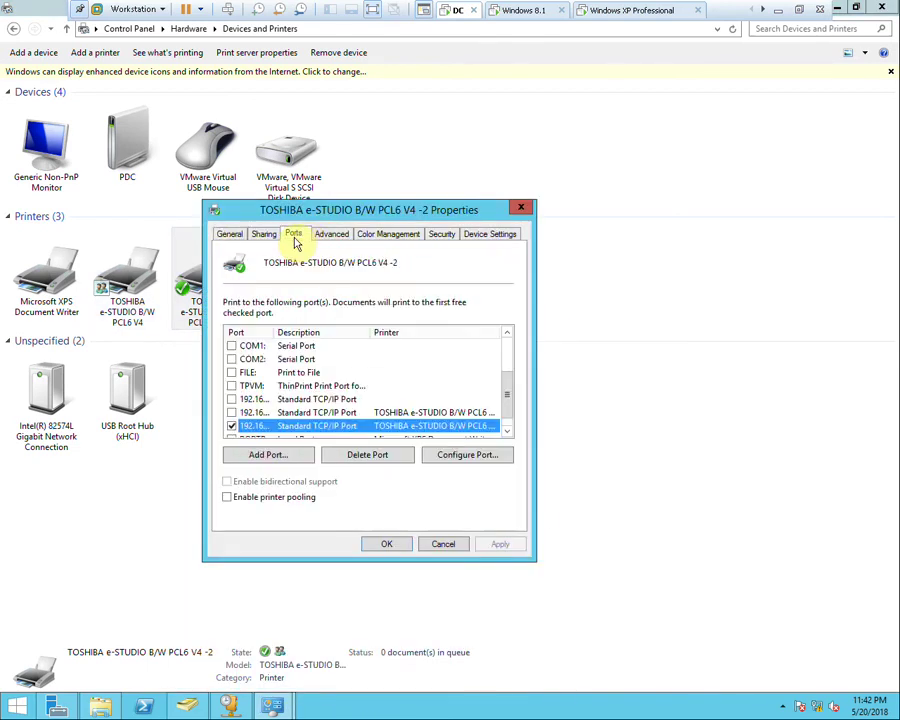
click(324, 245)
Limit the V4 -2 printer to 9:00 AM–5:00 PM availability and save.
click(252, 274)
click(386, 267)
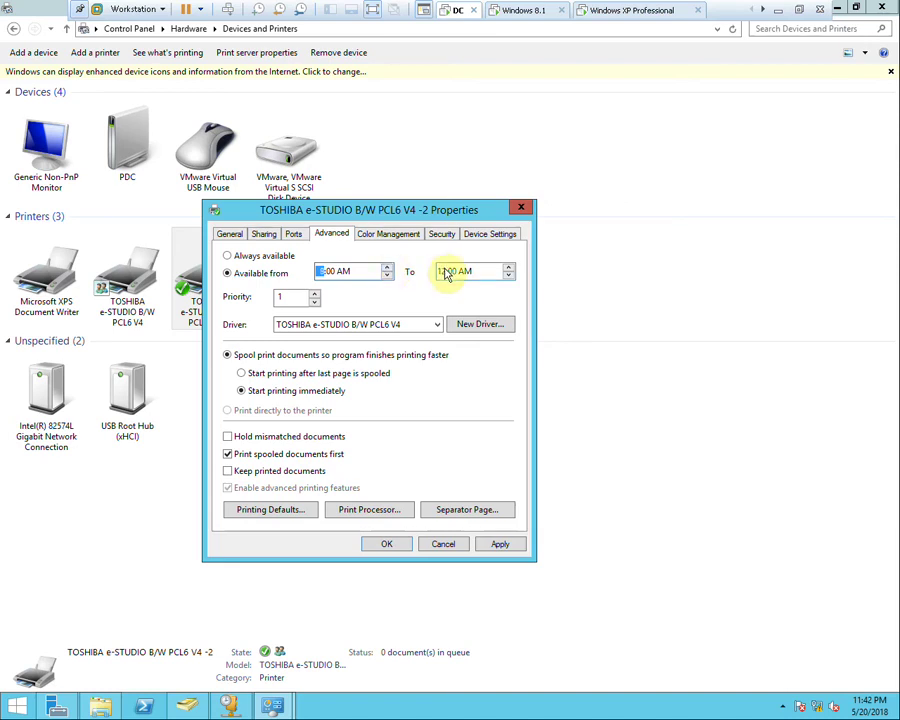
click(508, 269)
click(508, 269)
click(508, 270)
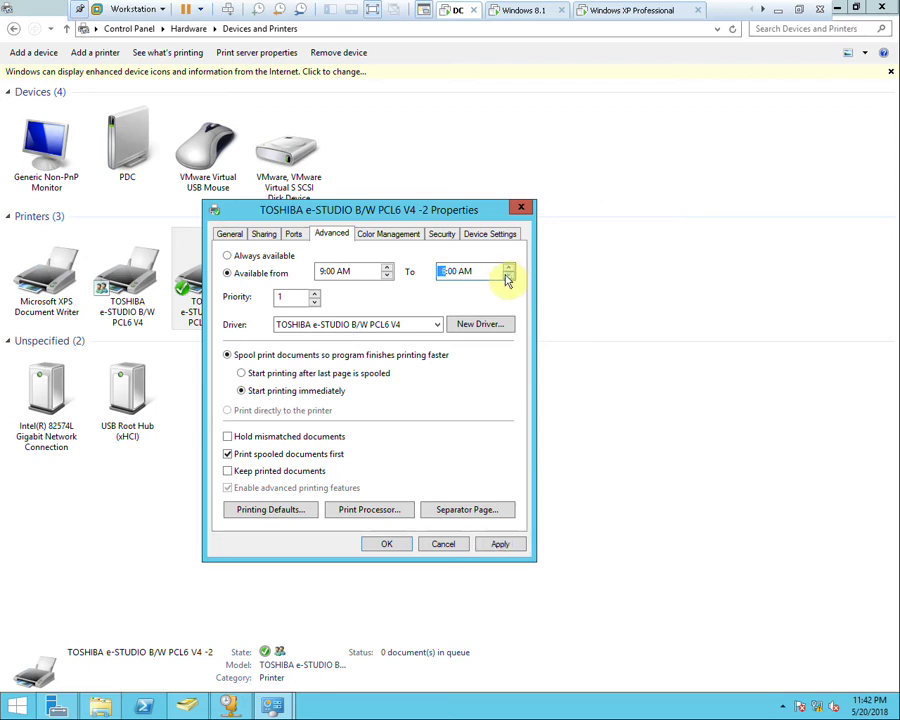
click(468, 272)
click(508, 270)
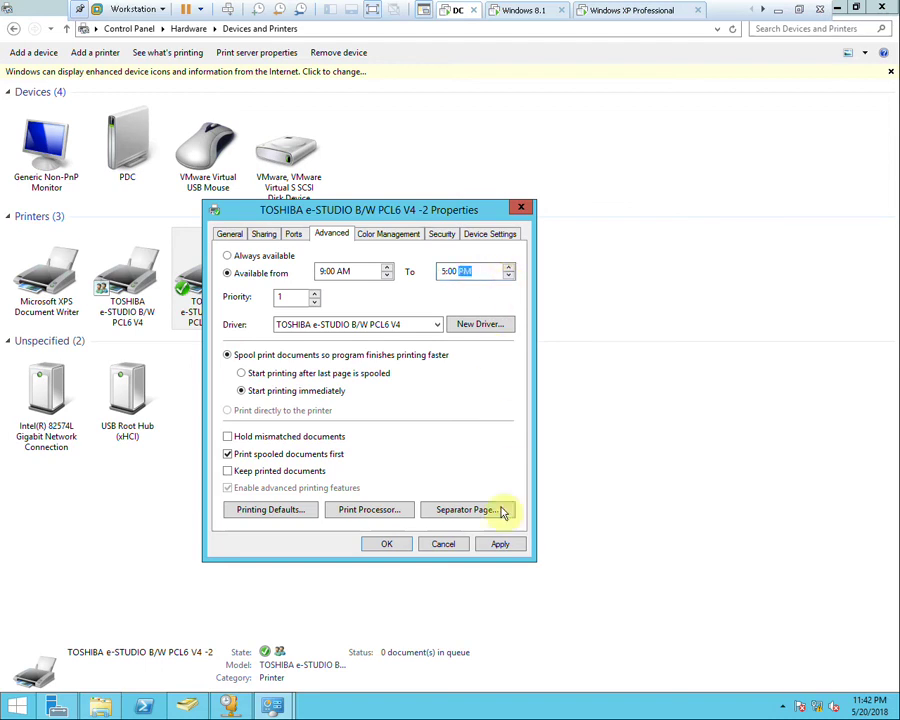
click(498, 544)
click(392, 544)
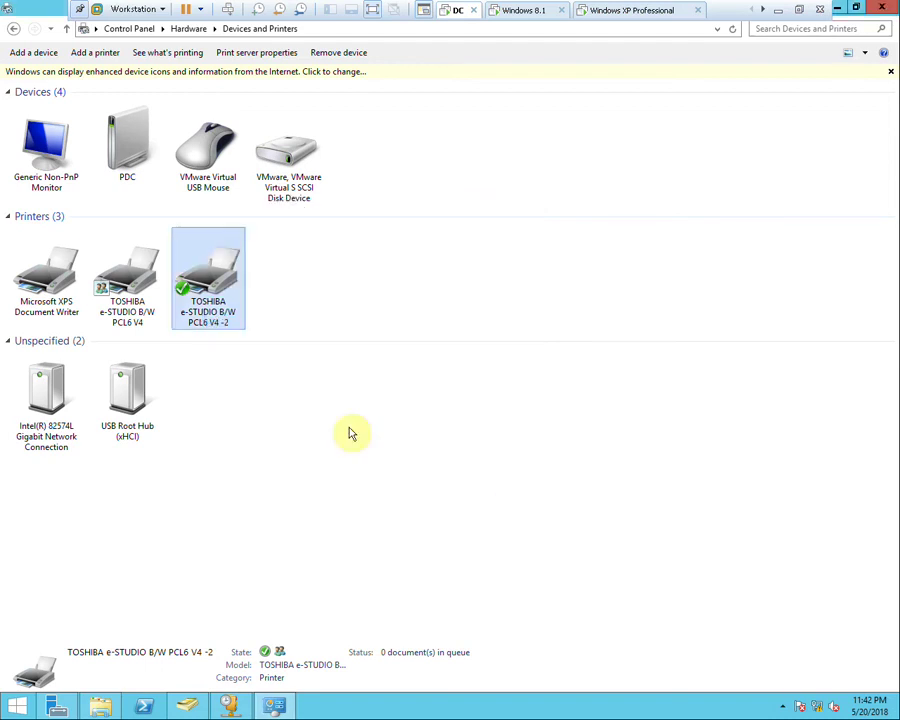
Remove the Sales Department TOSHIBA V4 -2 printer from the Windows 8.1 client.
click(505, 11)
right_click(378, 392)
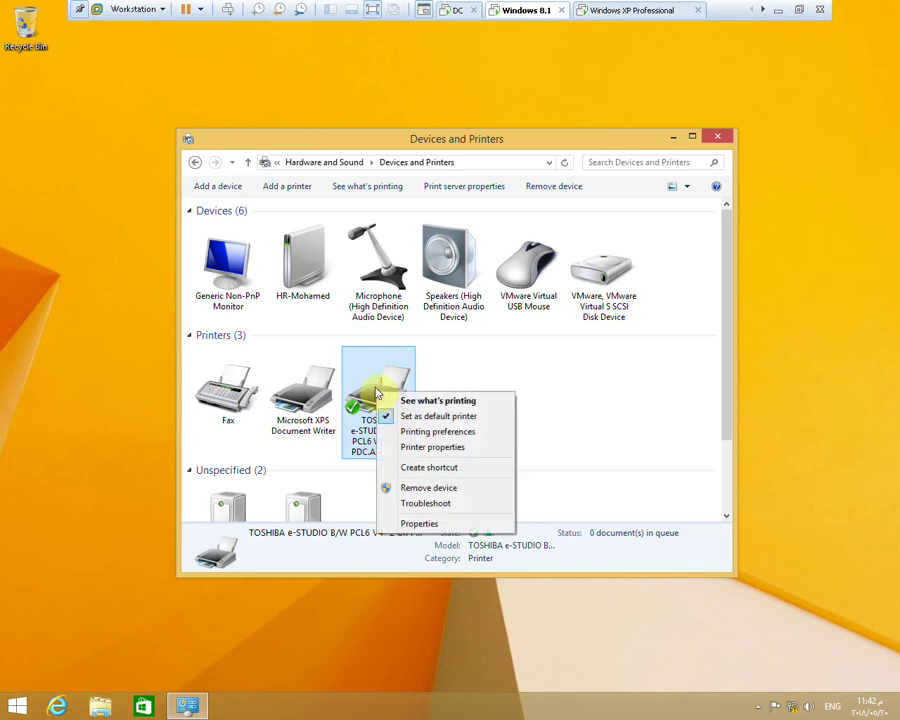
click(431, 489)
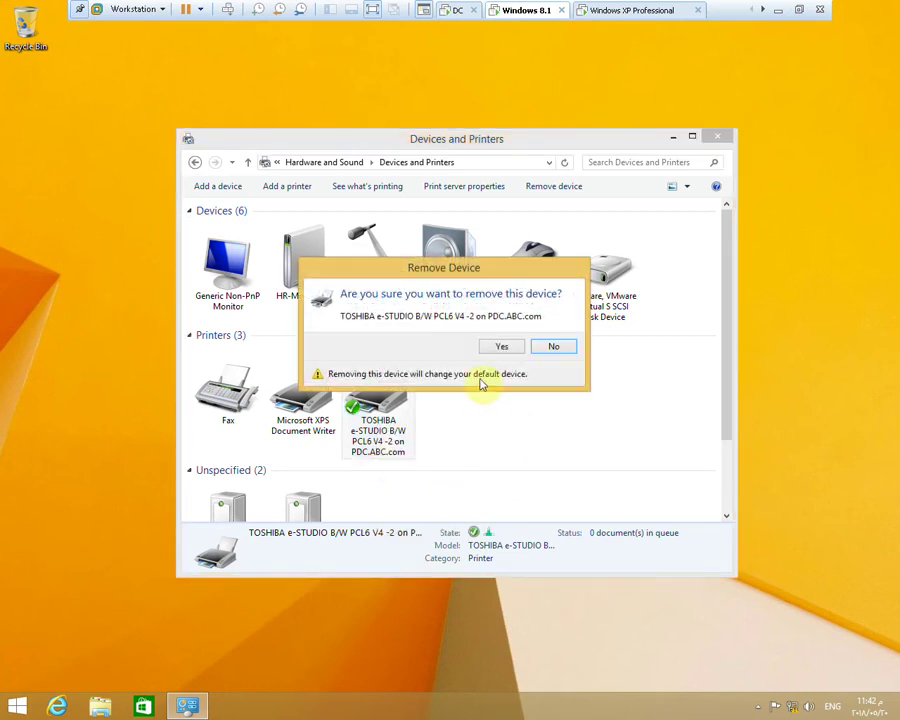
click(503, 346)
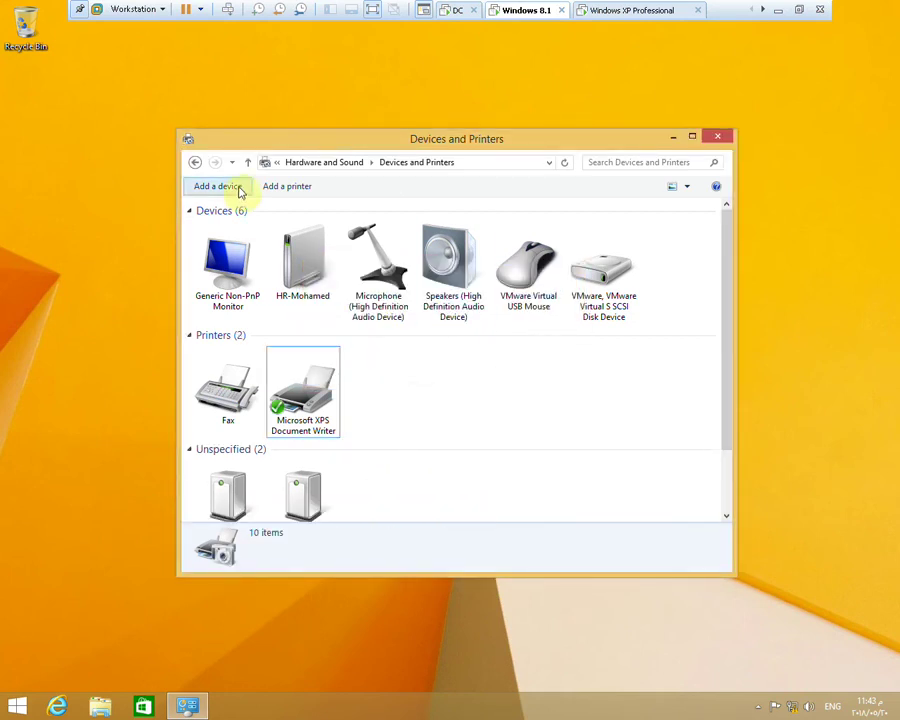
Add the HR Department TOSHIBA e-STUDIO B/W PCL6 V4 printer shared from PDC.
click(282, 186)
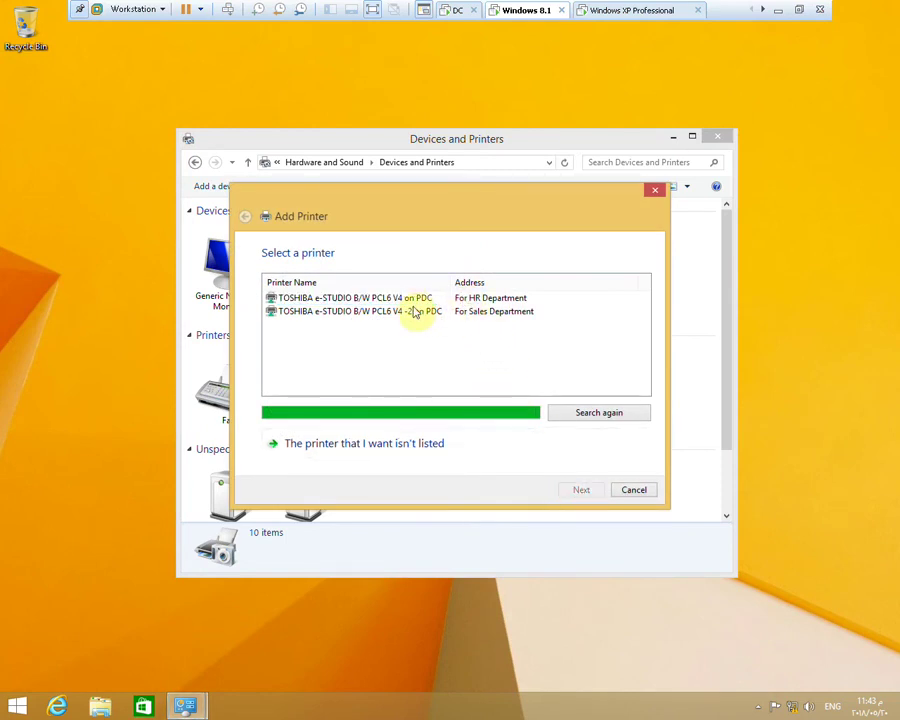
click(597, 498)
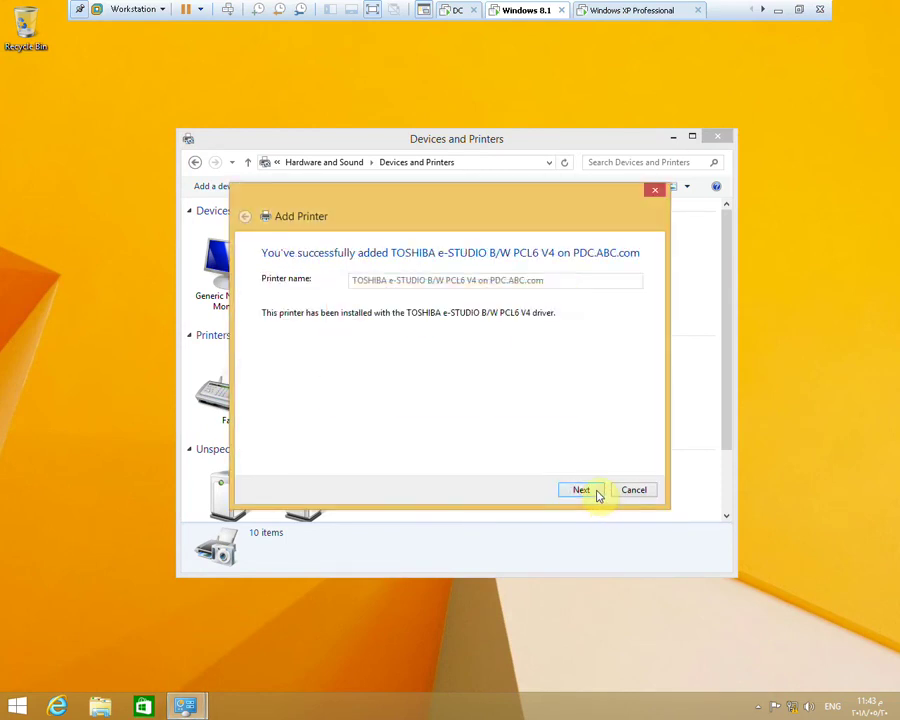
click(580, 490)
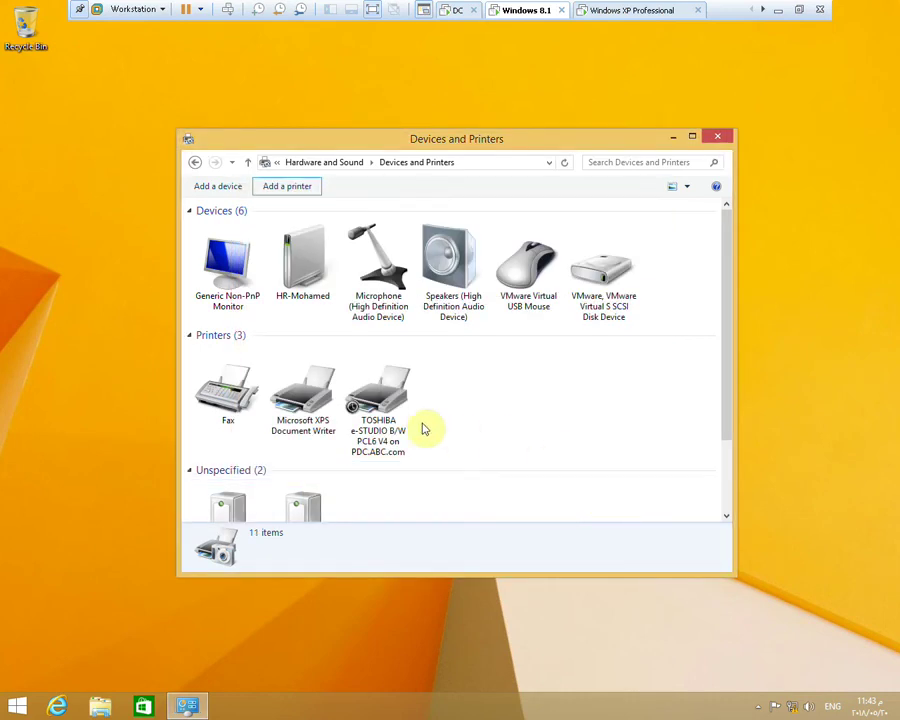
Check the new printer's availability hours in its properties and close without changes.
right_click(376, 408)
click(412, 462)
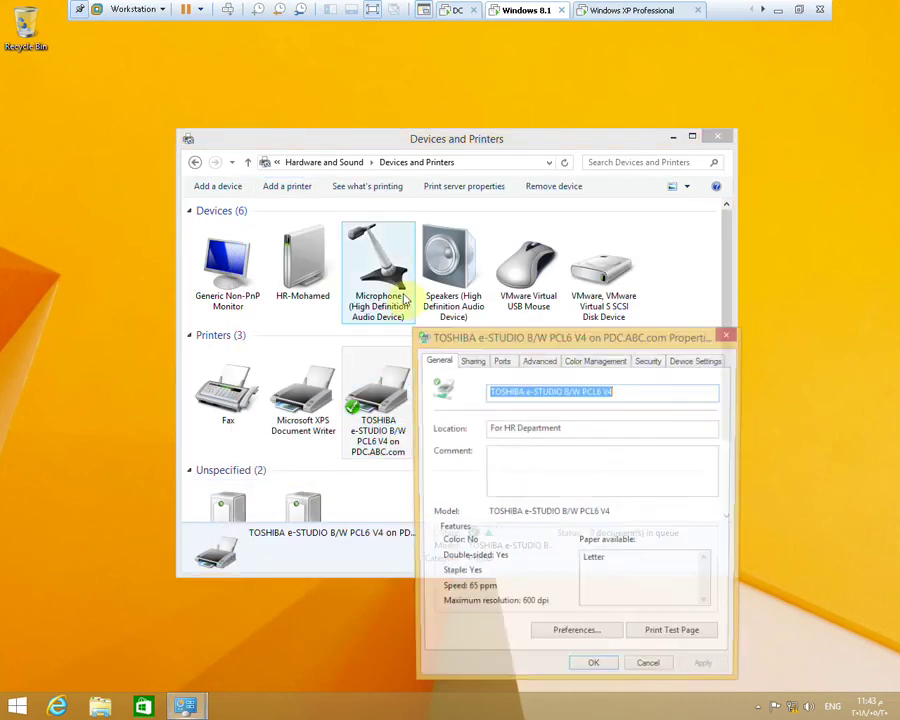
click(538, 360)
drag(545, 336, 497, 236)
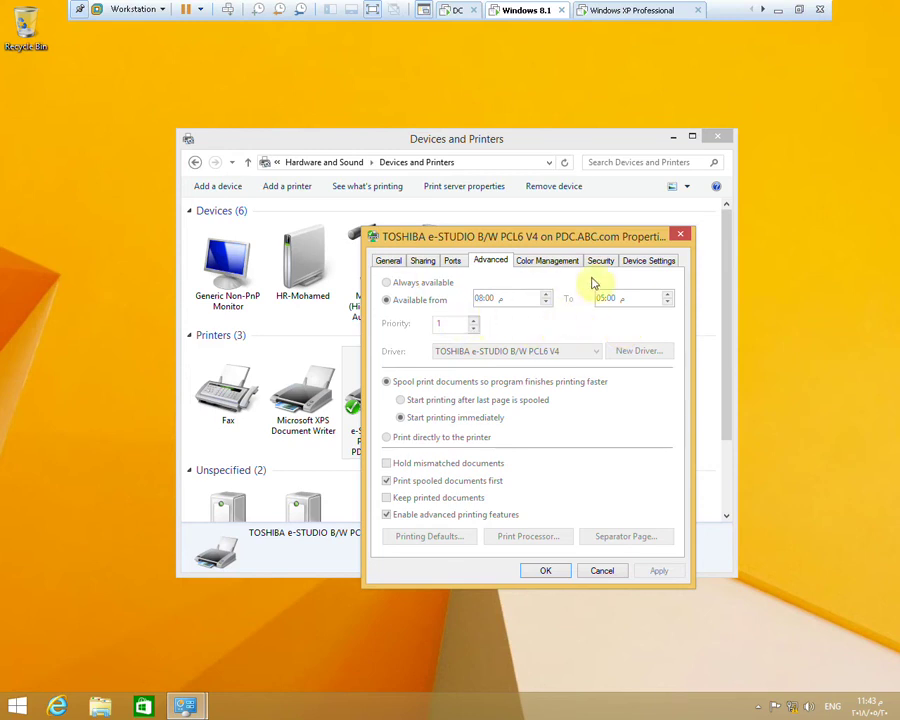
click(601, 571)
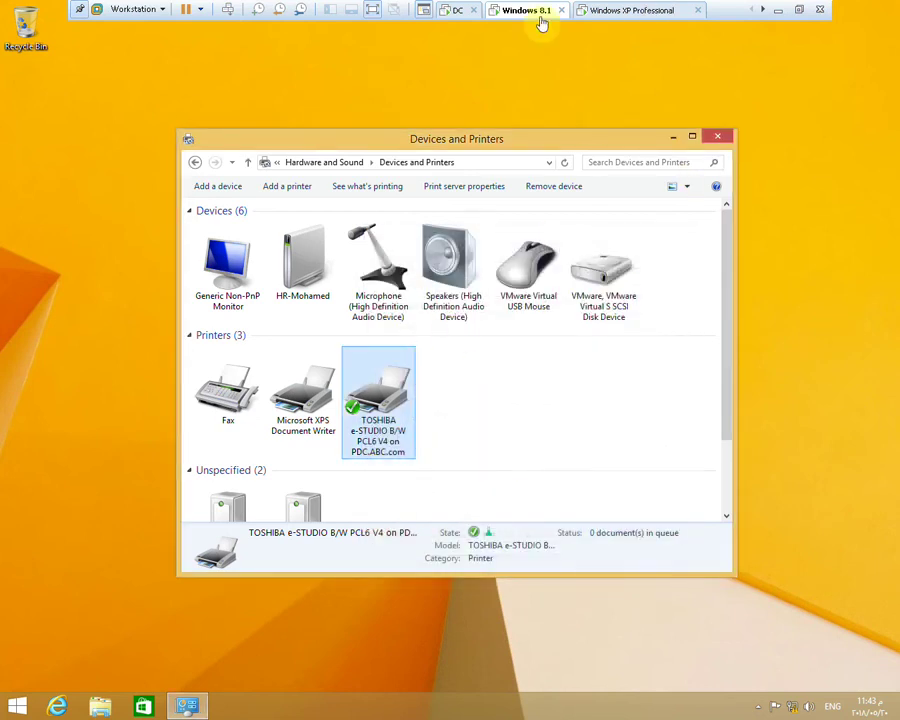
On the DC, set the TOSHIBA PCL6 V4 -2 printer's priority to 90, apply, and select the printer.
click(456, 10)
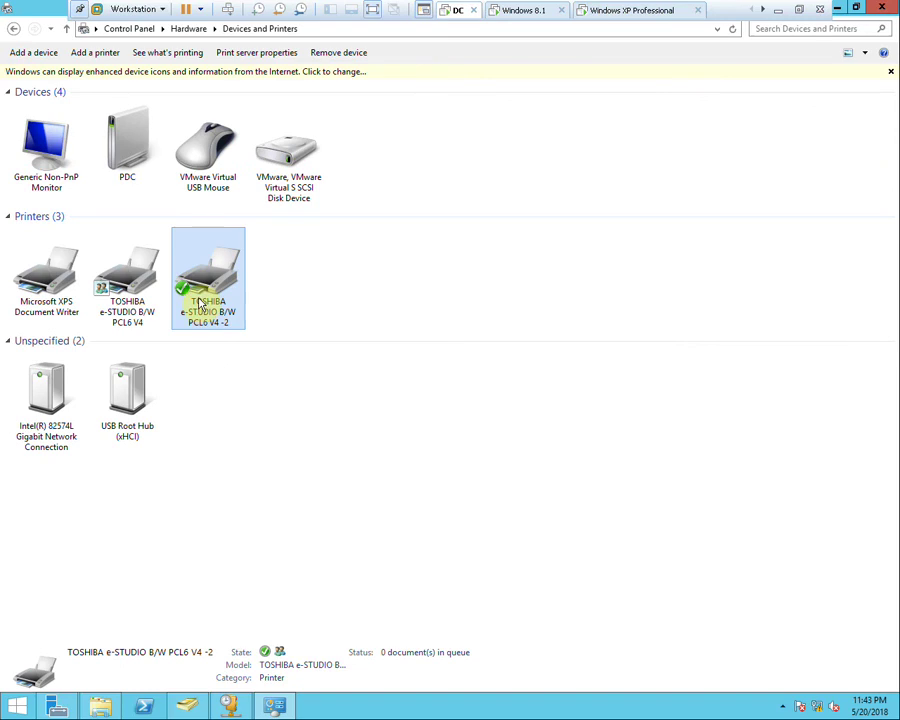
right_click(200, 303)
click(257, 354)
drag(400, 336, 406, 224)
click(357, 251)
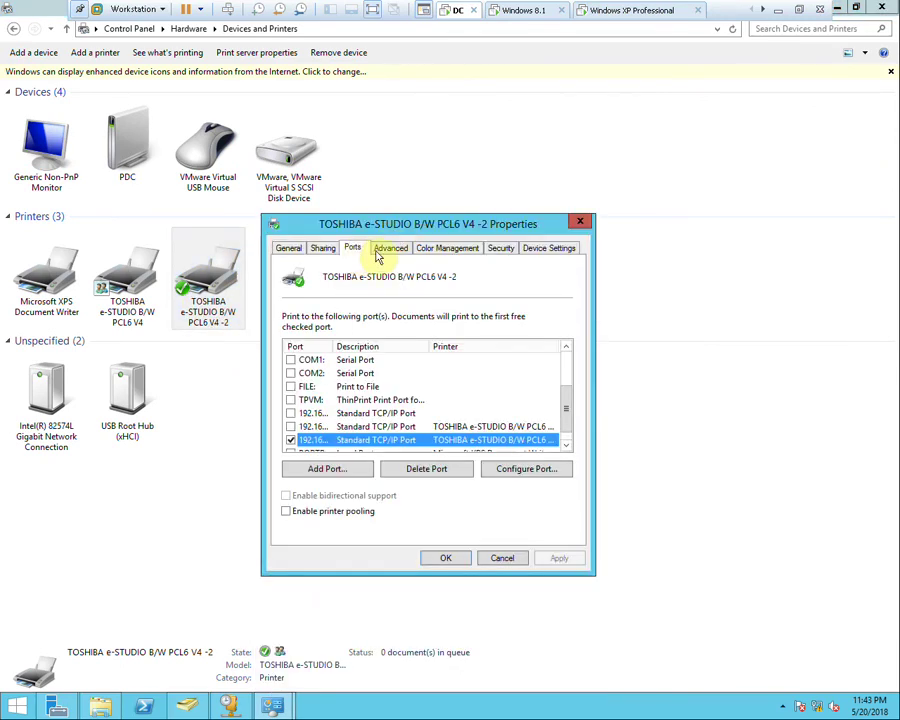
click(389, 250)
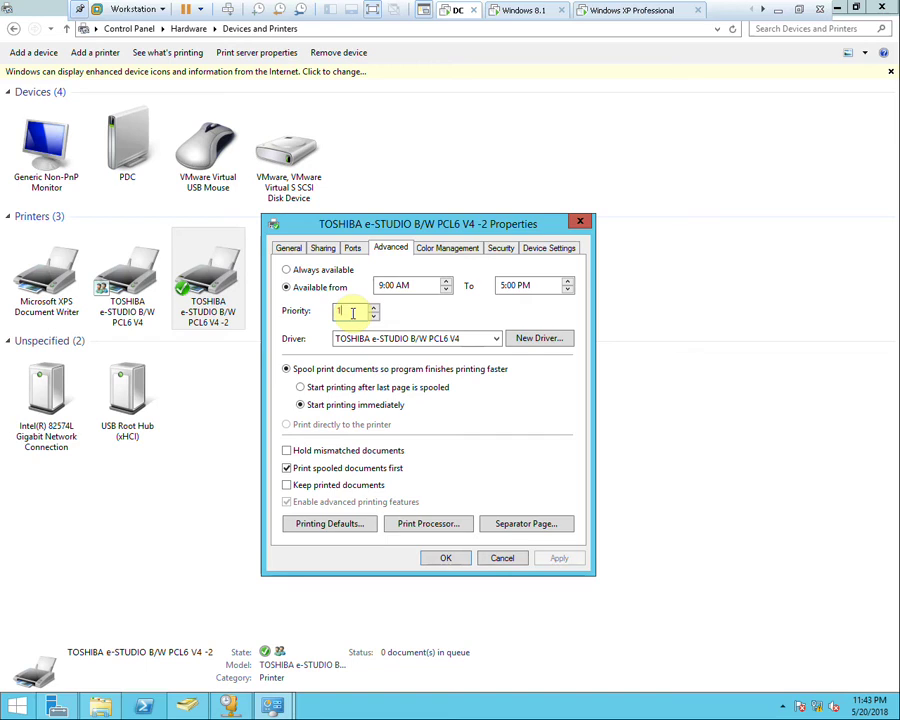
key(BackSpace)
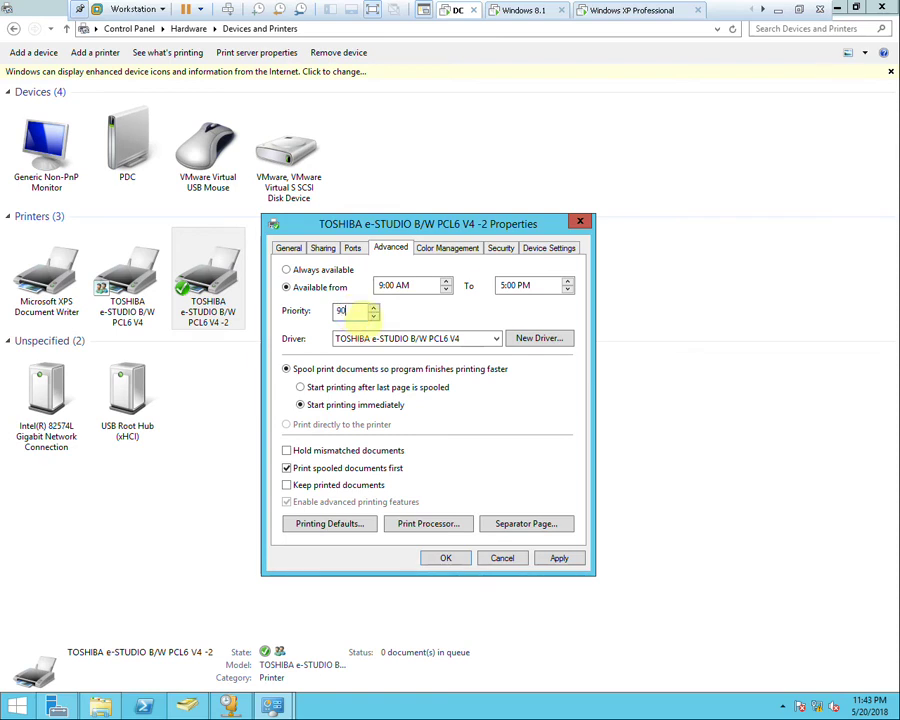
click(545, 557)
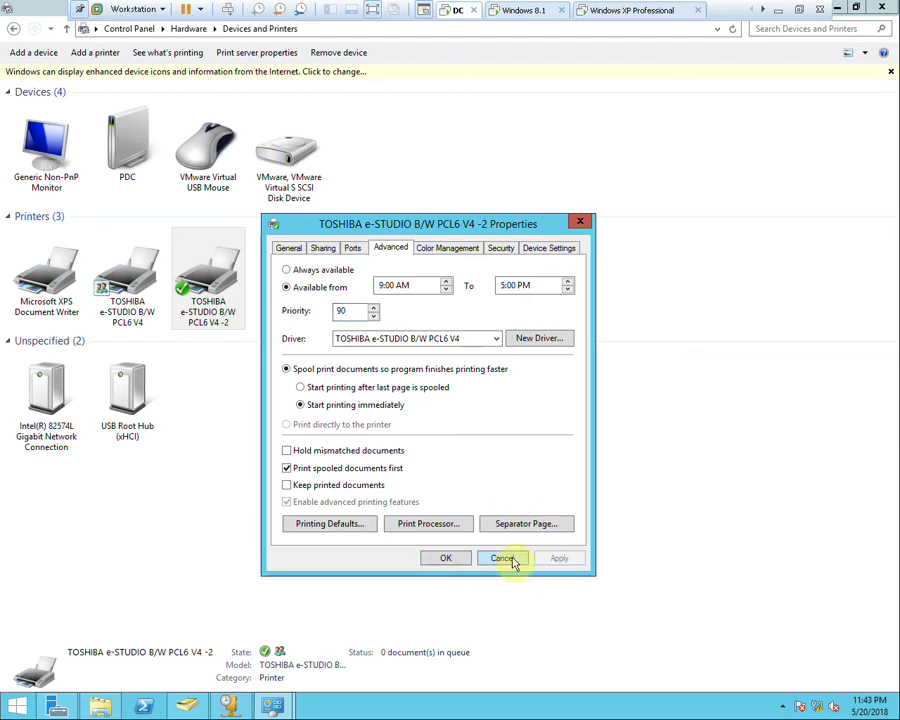
click(462, 560)
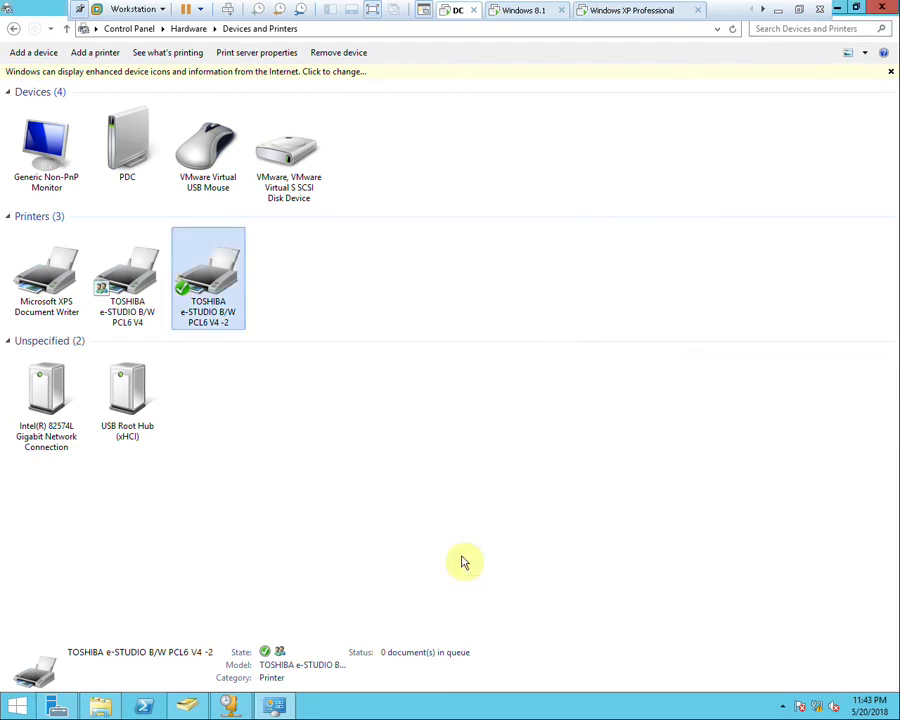
right_click(118, 276)
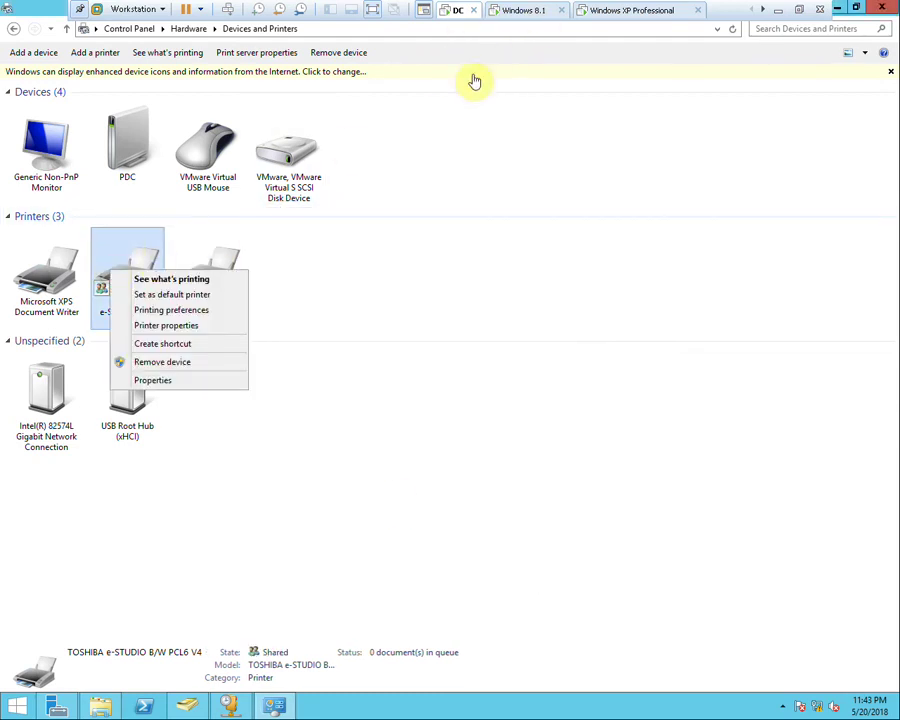
click(216, 264)
Check the TOSHIBA -2 print queue, then go to the printer's Security settings.
double_click(216, 264)
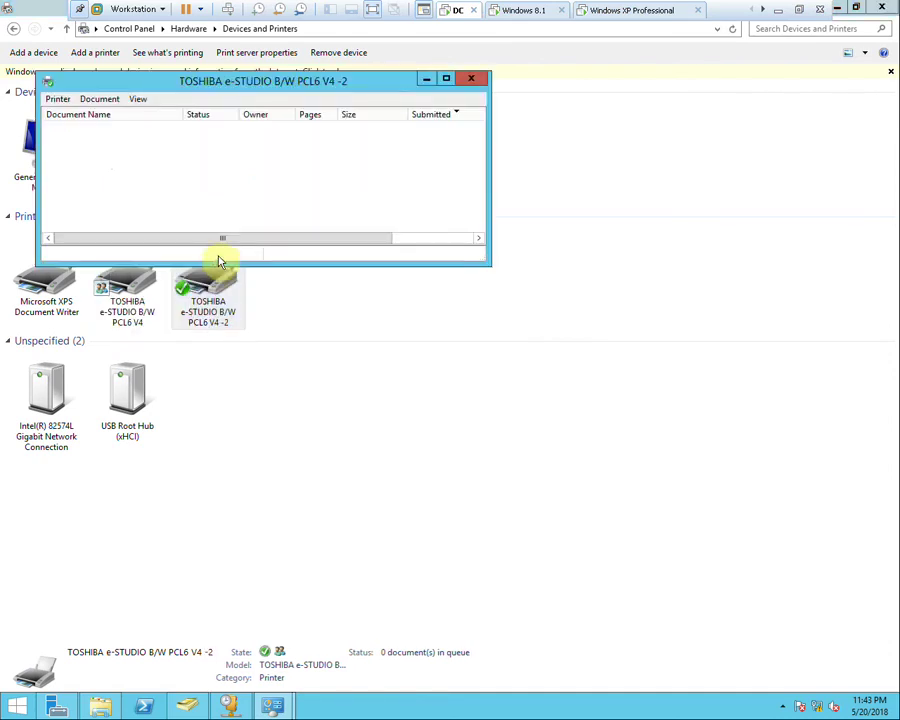
click(470, 77)
right_click(203, 302)
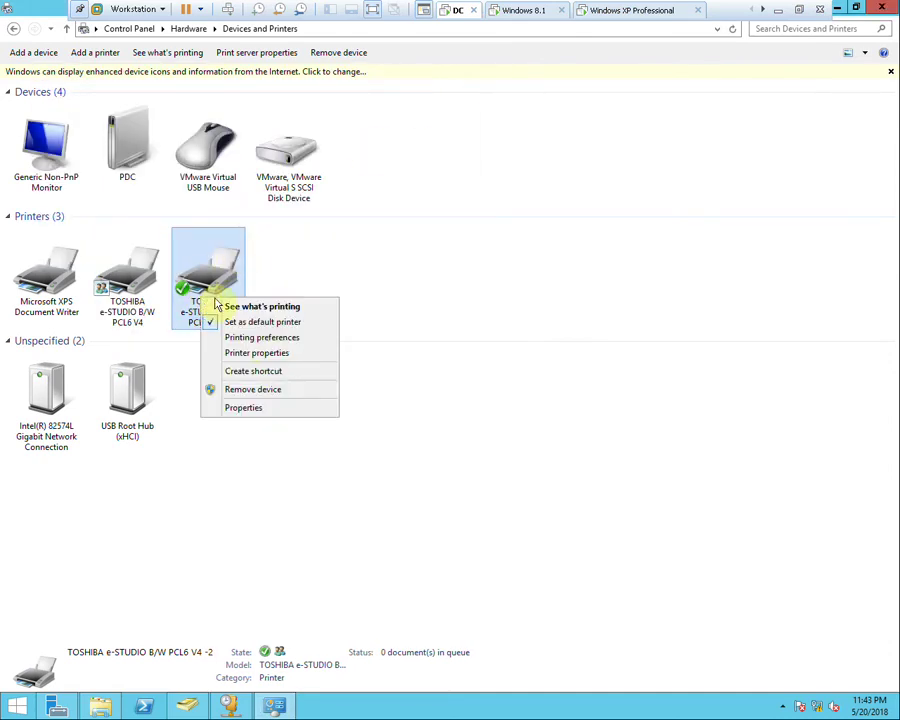
click(265, 351)
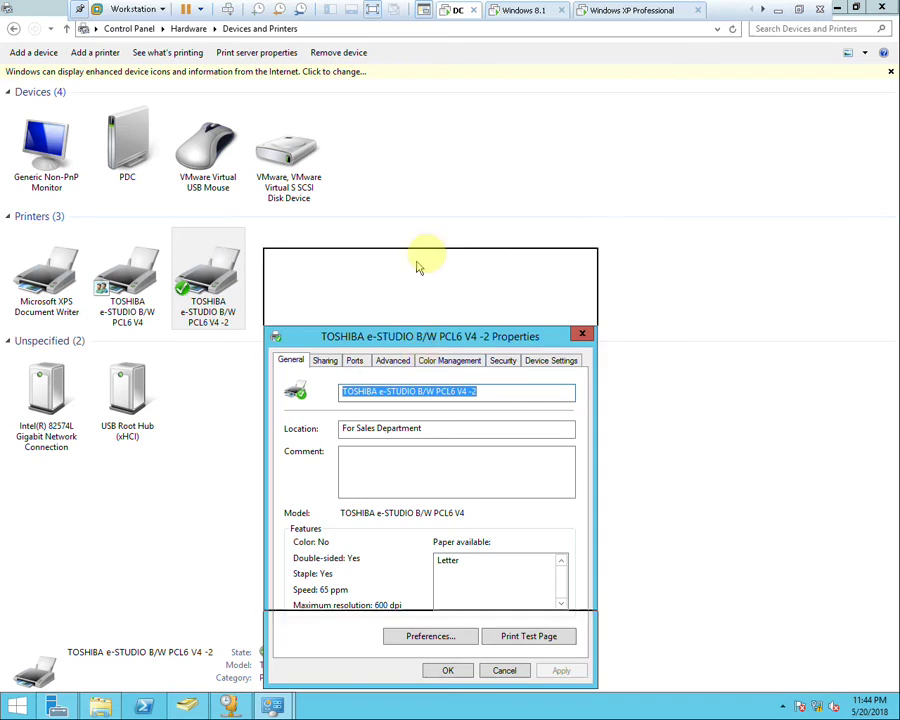
drag(420, 336, 417, 230)
click(501, 254)
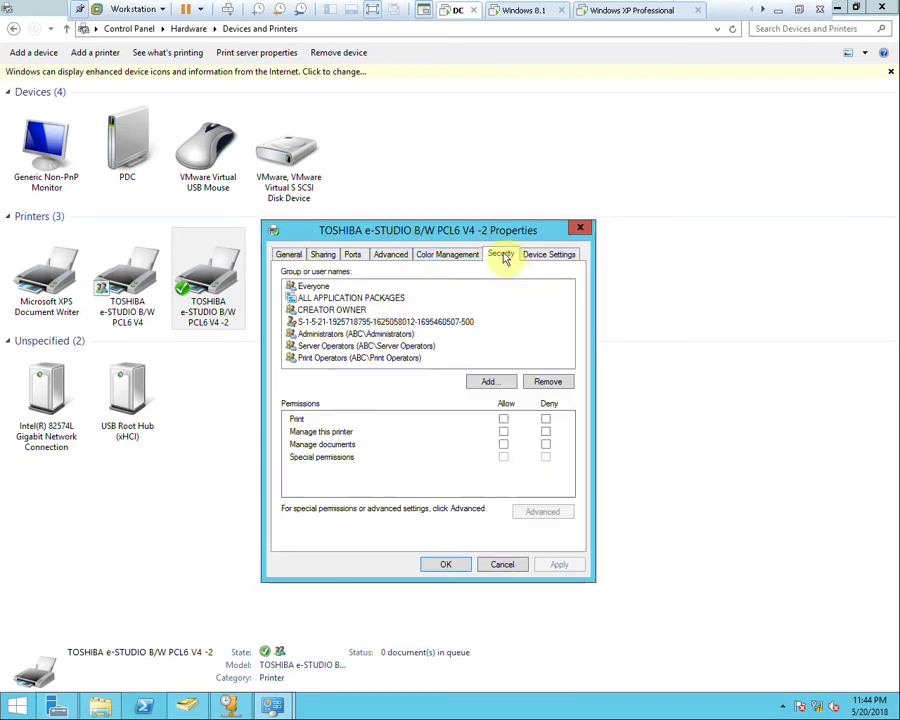
Add the domain user to the printer's permissions with Print allowed, and apply.
click(490, 383)
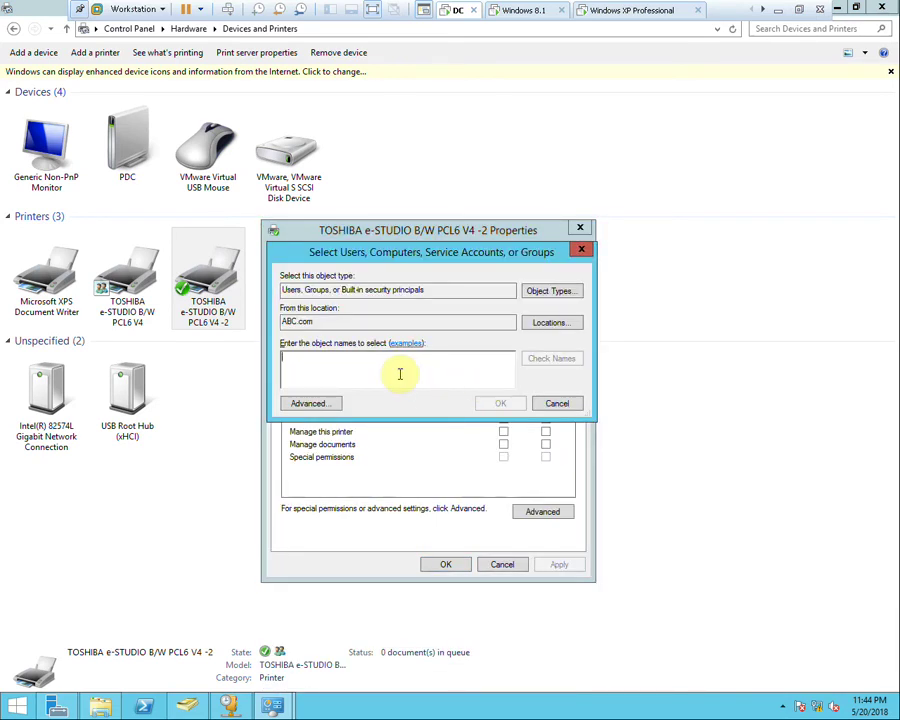
text(yho)
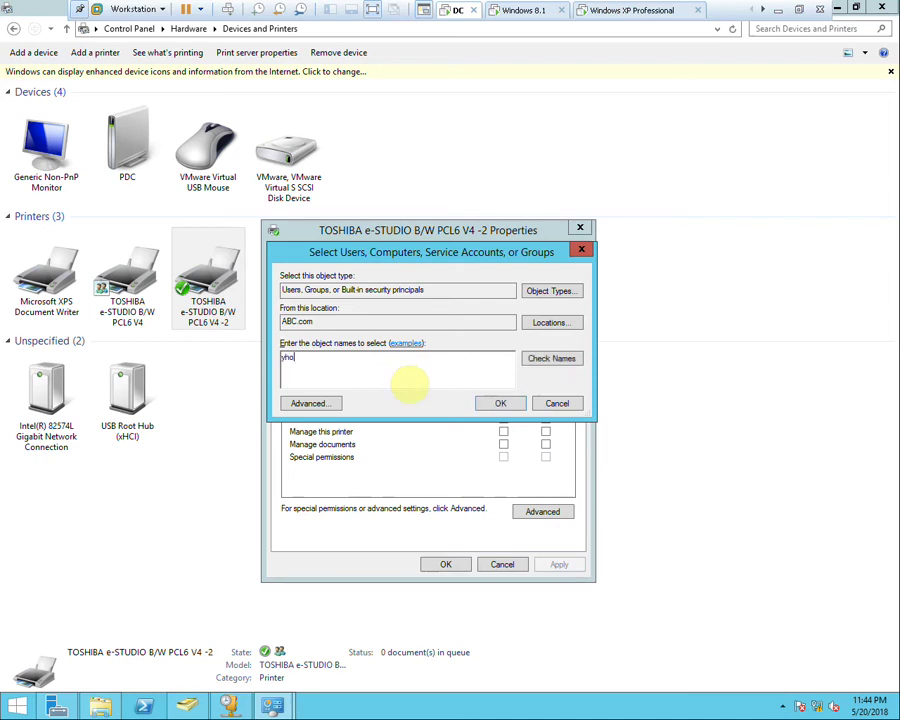
key(BackSpace)
key(BackSpace)
text(hossam)
click(558, 360)
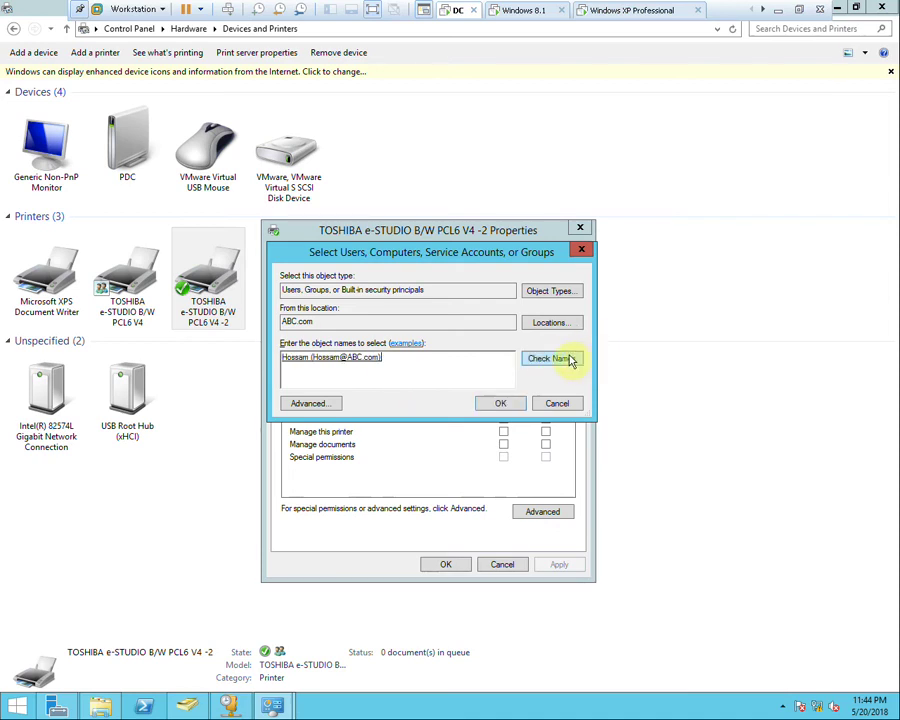
click(498, 404)
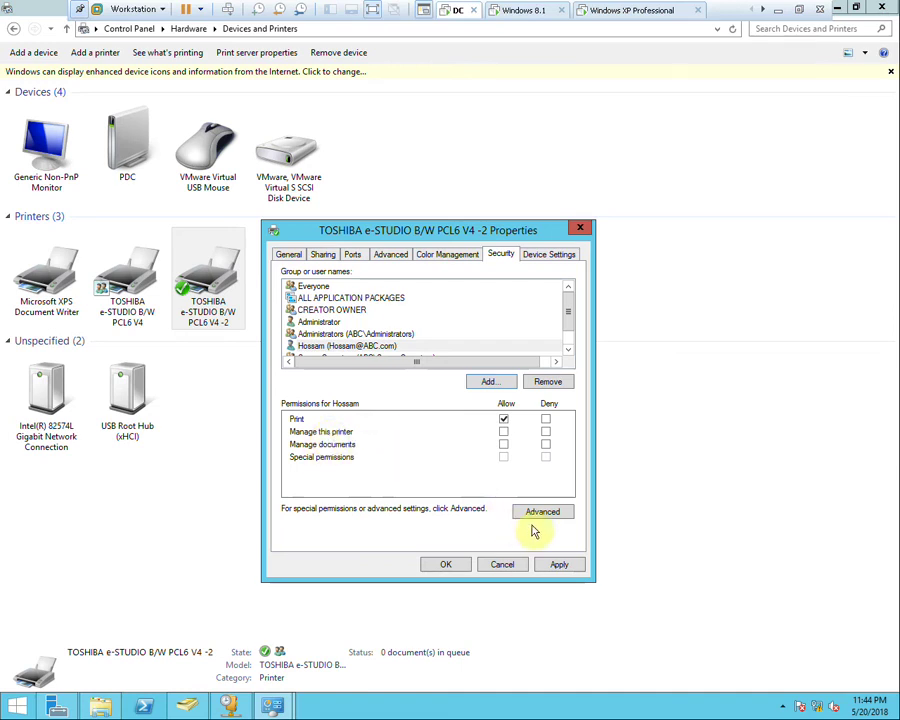
click(558, 564)
Correct the TOSHIBA -2 priority to a valid value of 10 after the invalid-priority error, and apply.
click(392, 255)
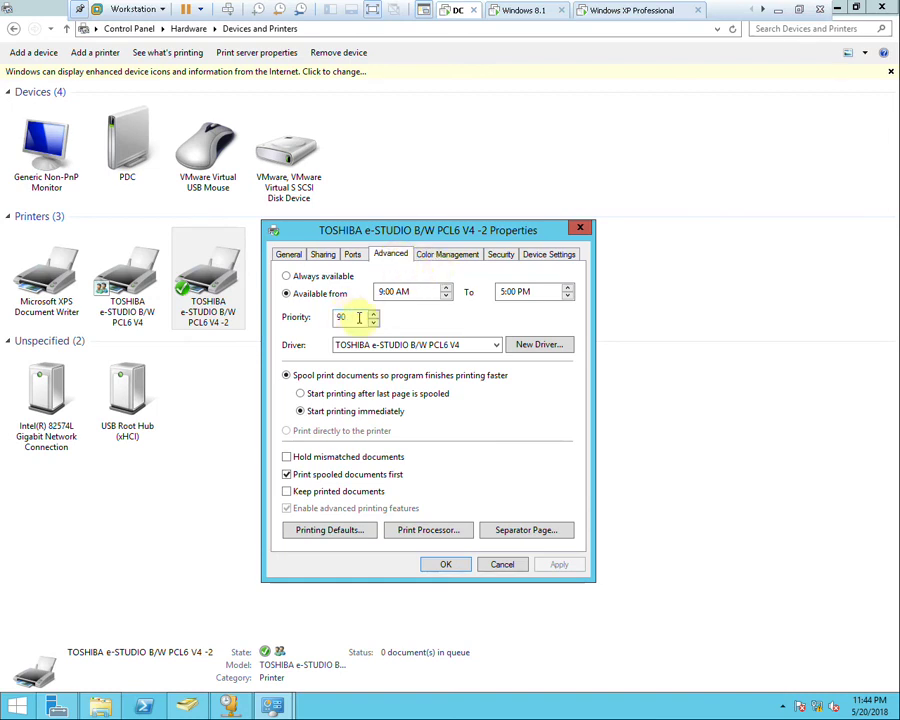
drag(368, 318, 271, 313)
text(0)
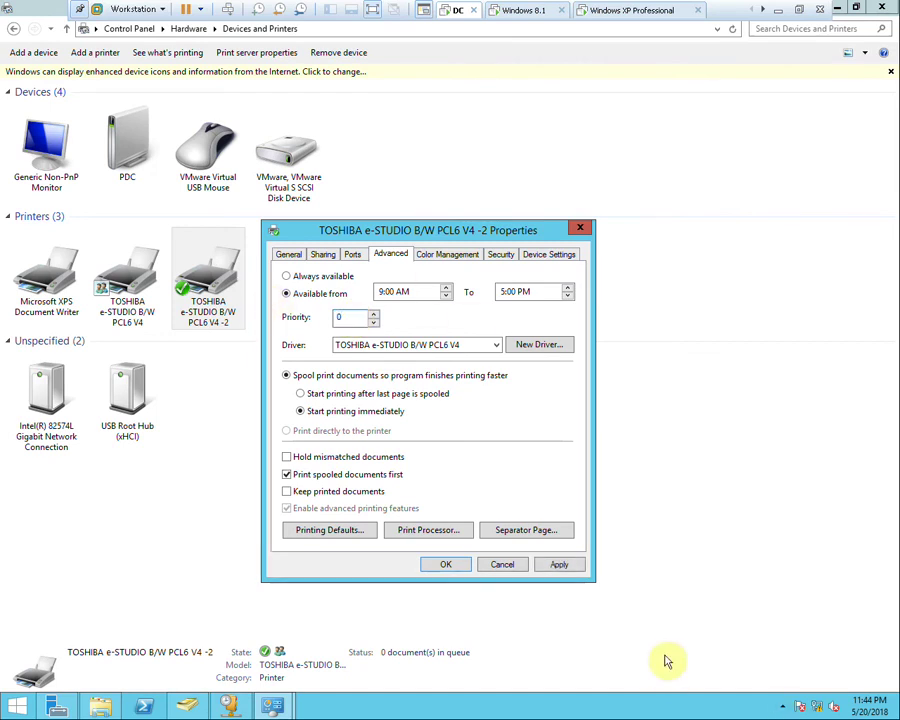
click(559, 564)
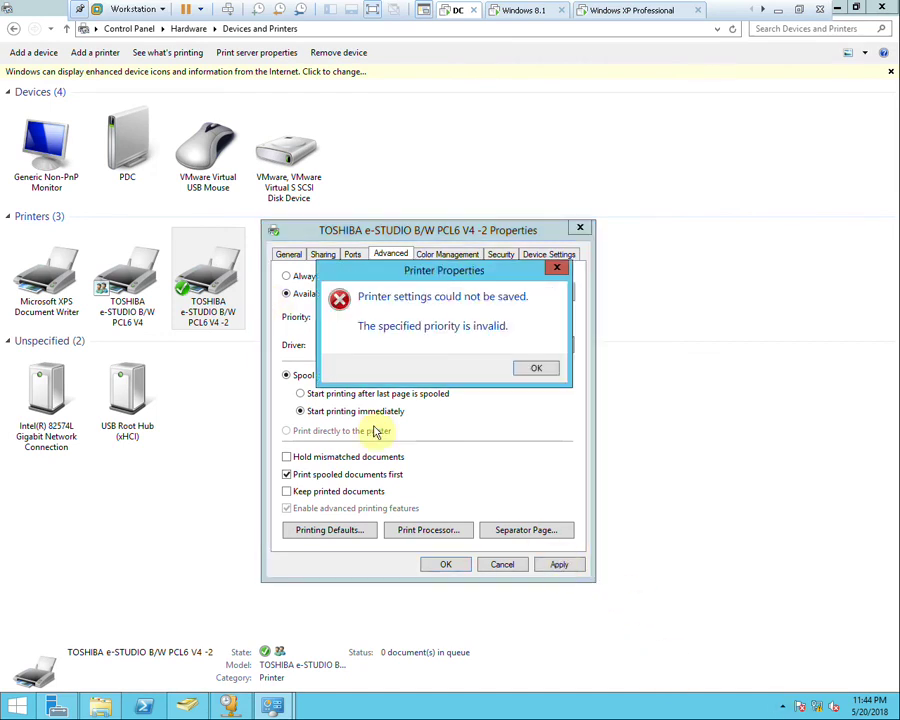
click(537, 370)
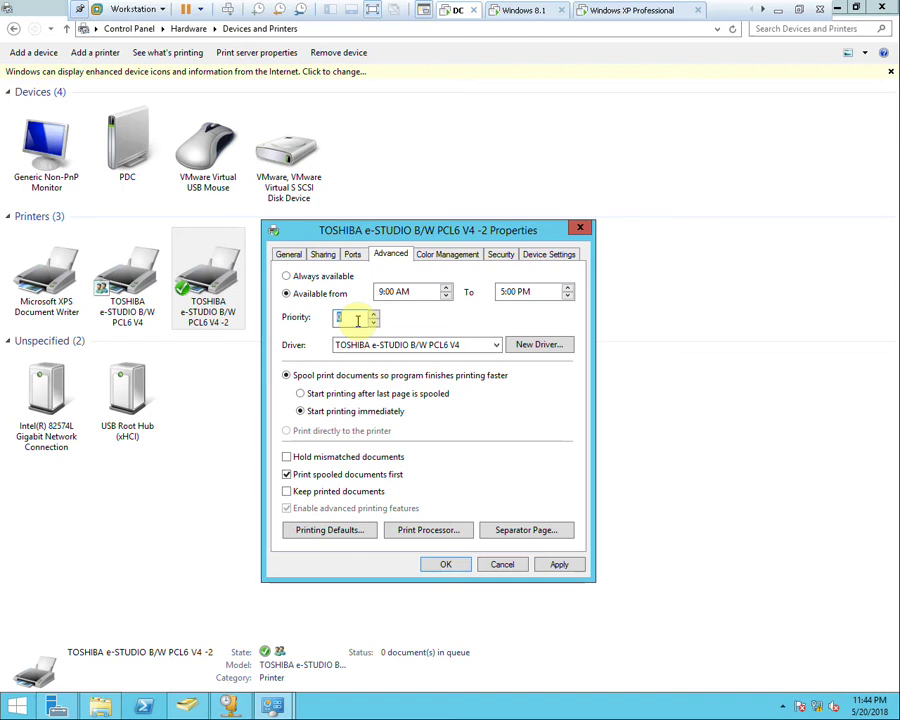
click(559, 564)
Close the DC printer properties and review the client's existing TOSHIBA printer's Advanced settings.
click(464, 564)
click(525, 10)
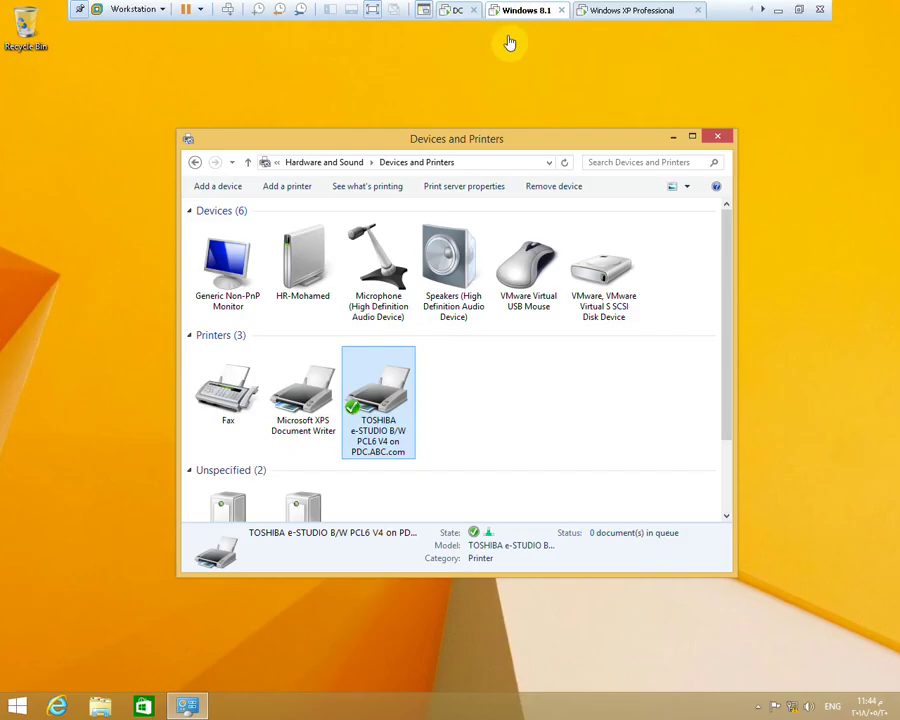
right_click(405, 375)
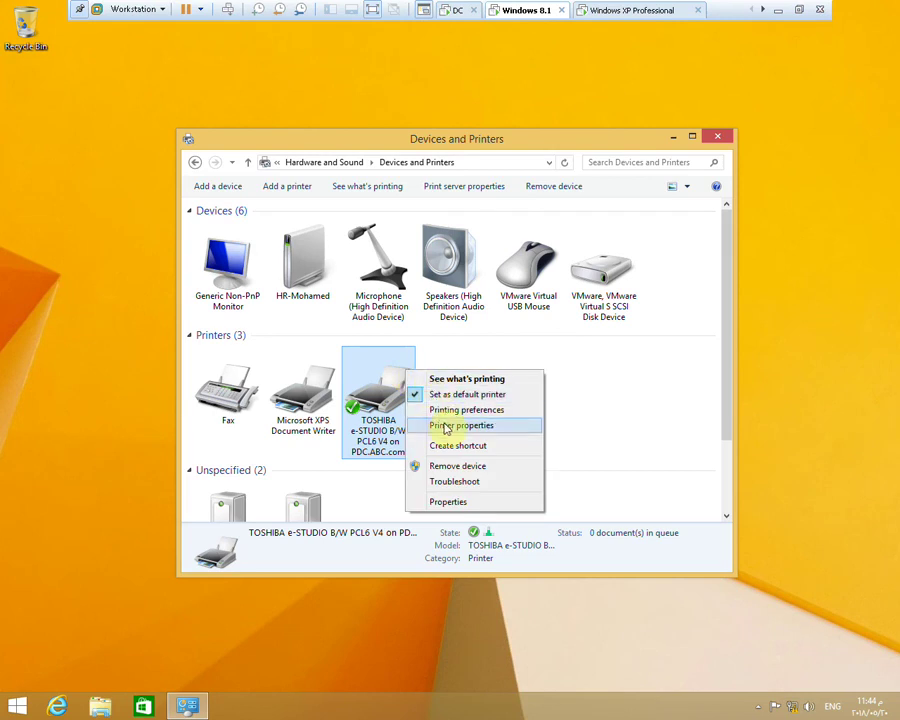
click(442, 422)
click(572, 359)
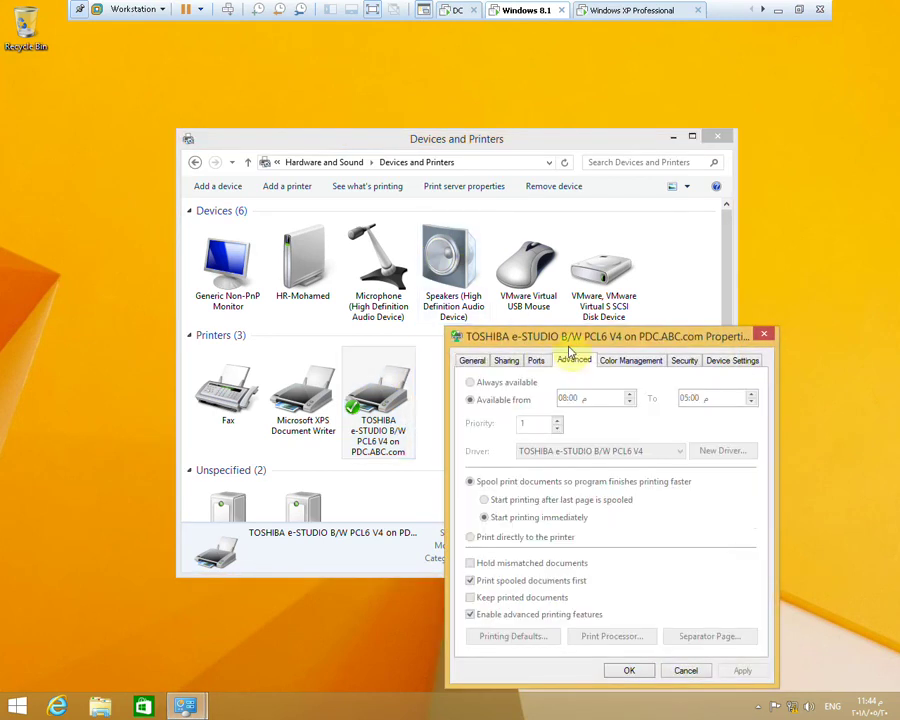
drag(572, 340, 489, 203)
click(604, 540)
Remove the old HR TOSHIBA printer from the Windows 8.1 client.
right_click(400, 378)
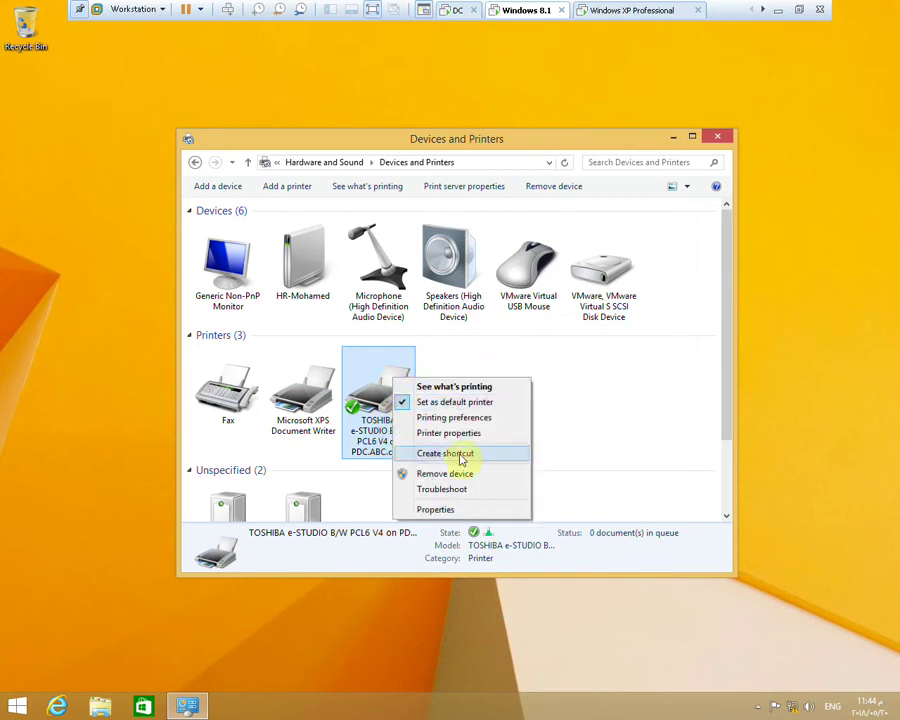
click(604, 462)
right_click(389, 399)
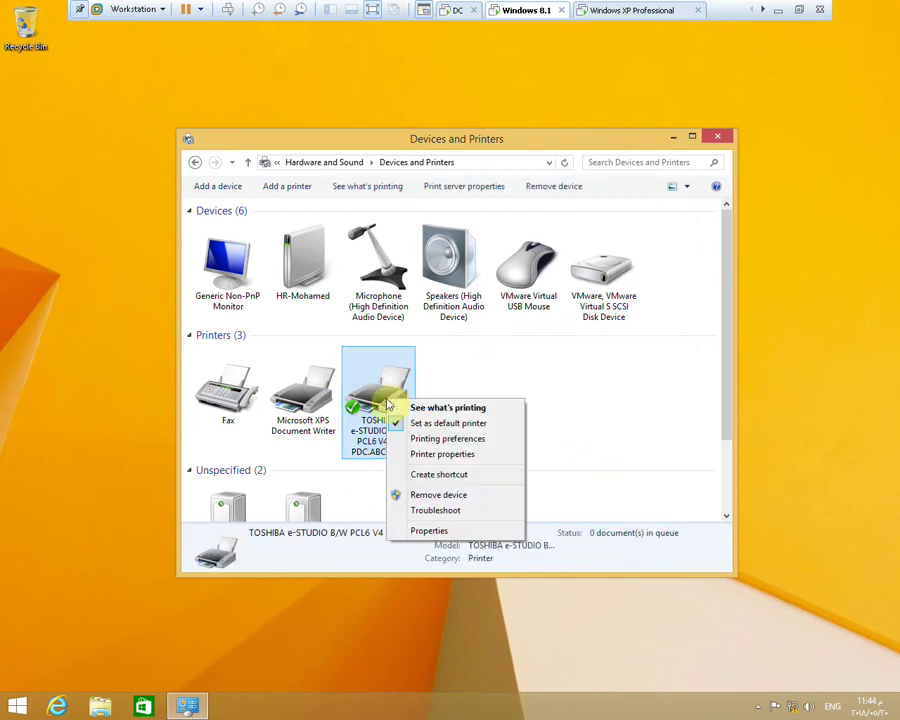
click(436, 495)
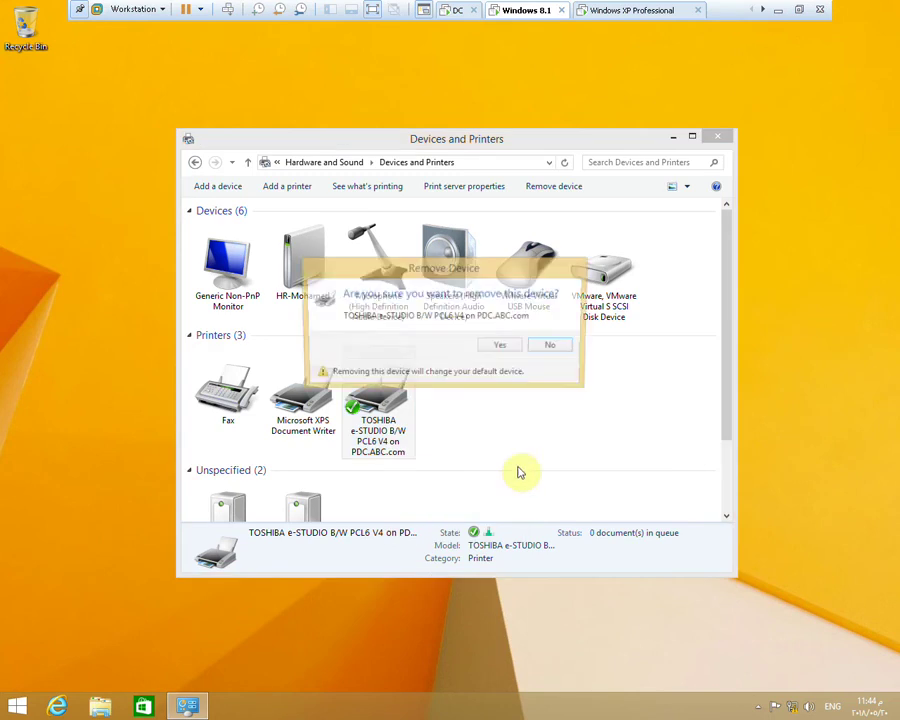
click(506, 349)
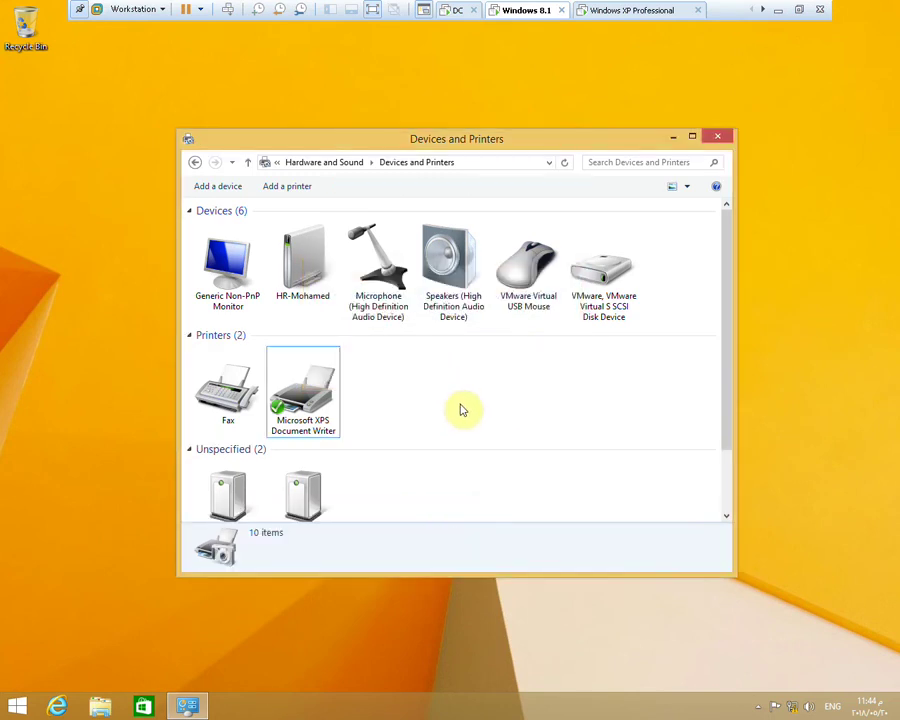
Add the shared TOSHIBA e-STUDIO B/W PCL6 V4 -2 printer from PDC.ABC.com.
click(281, 195)
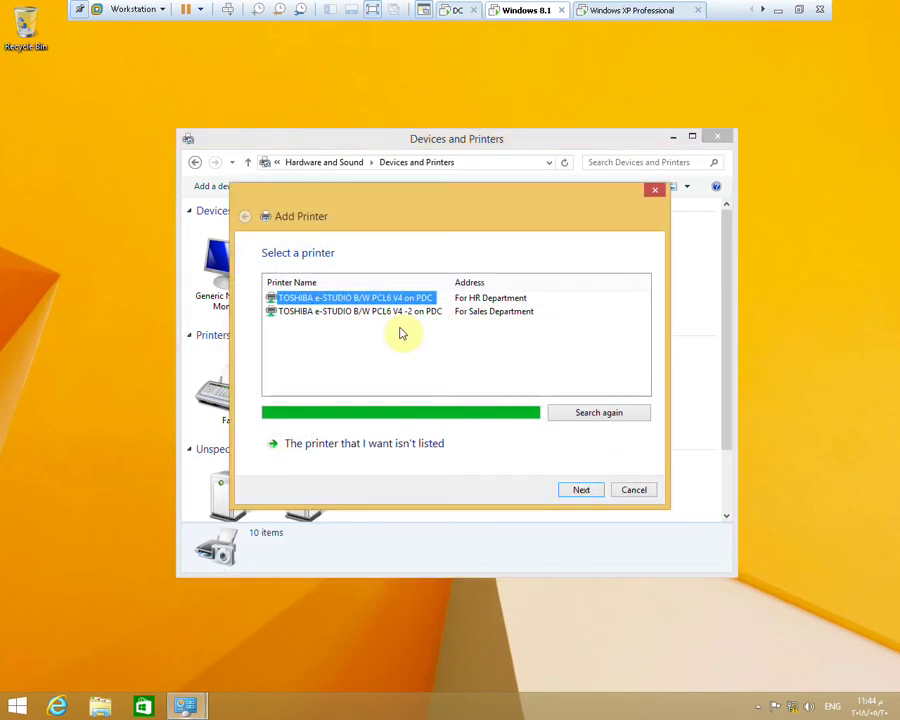
click(402, 311)
click(590, 490)
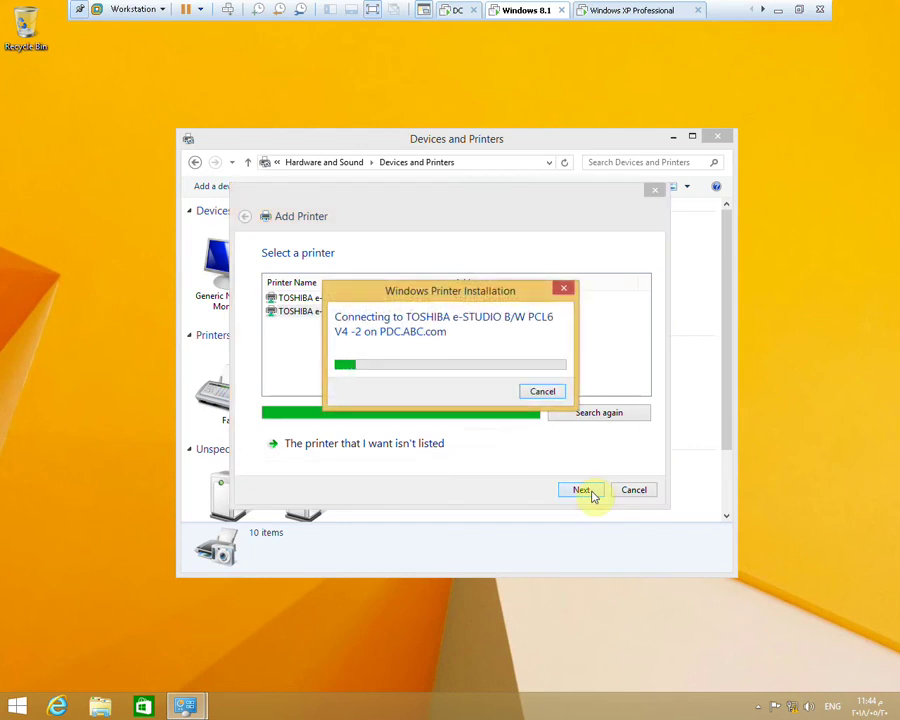
click(582, 502)
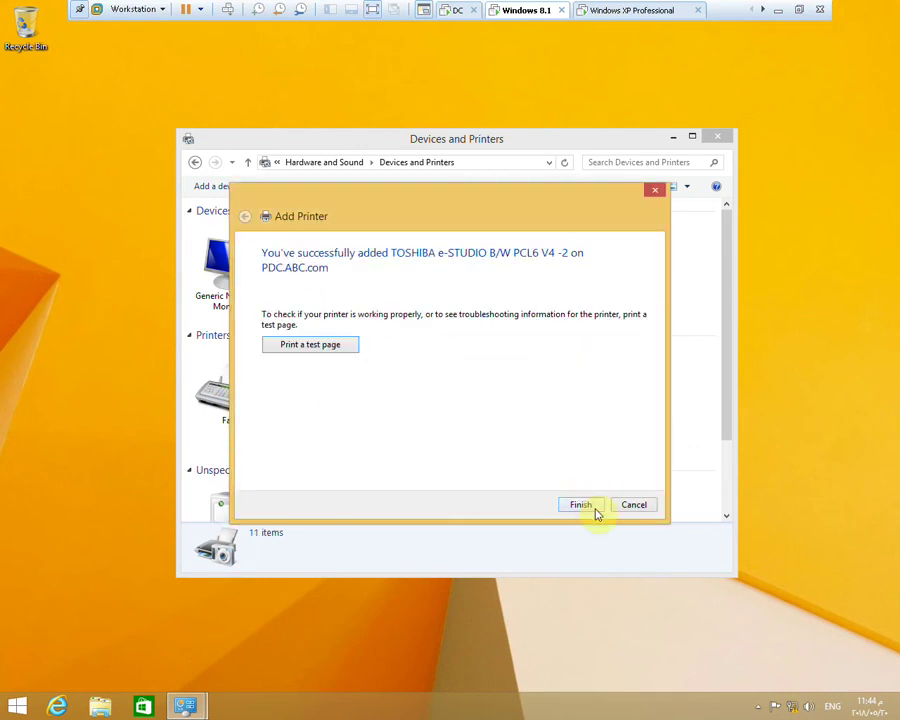
click(592, 508)
click(396, 432)
Check the new printer's Advanced settings twice, confirming 9:00 AM–5:00 PM availability and priority 10.
right_click(408, 432)
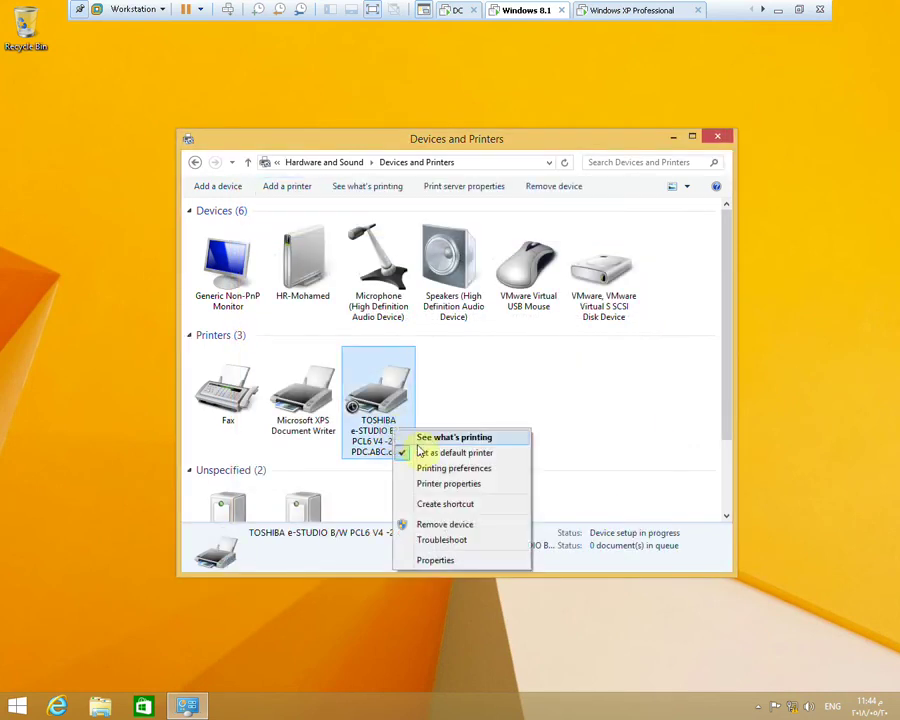
click(438, 482)
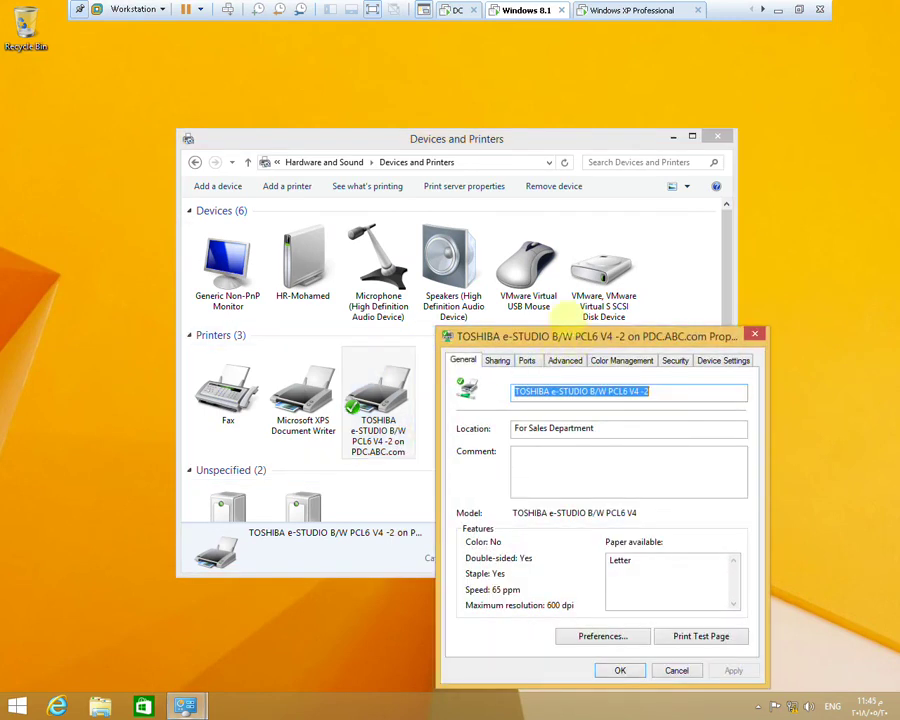
drag(580, 332, 496, 206)
click(499, 243)
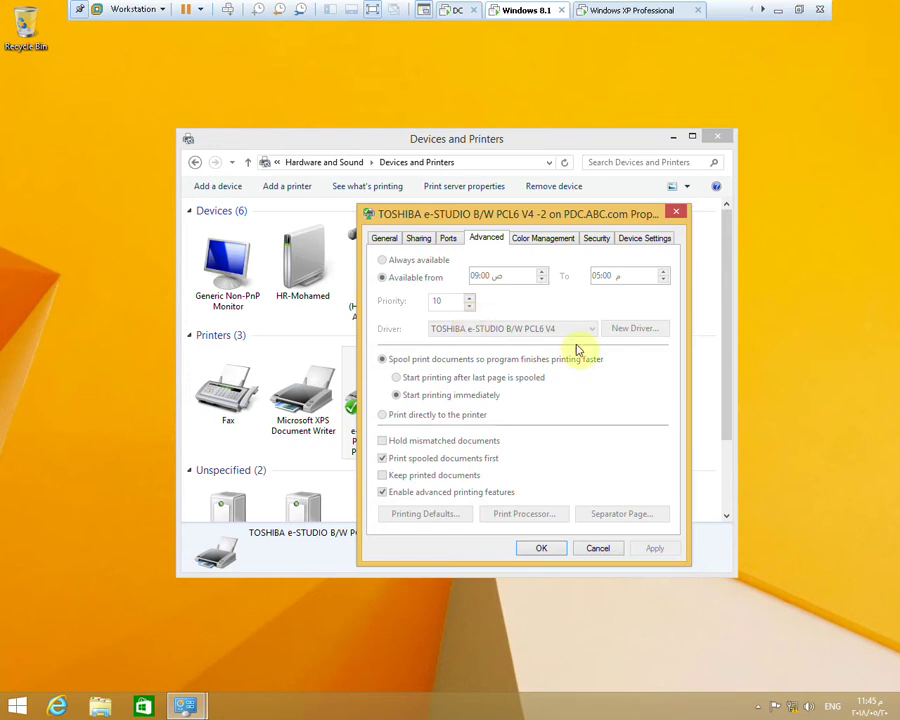
click(600, 549)
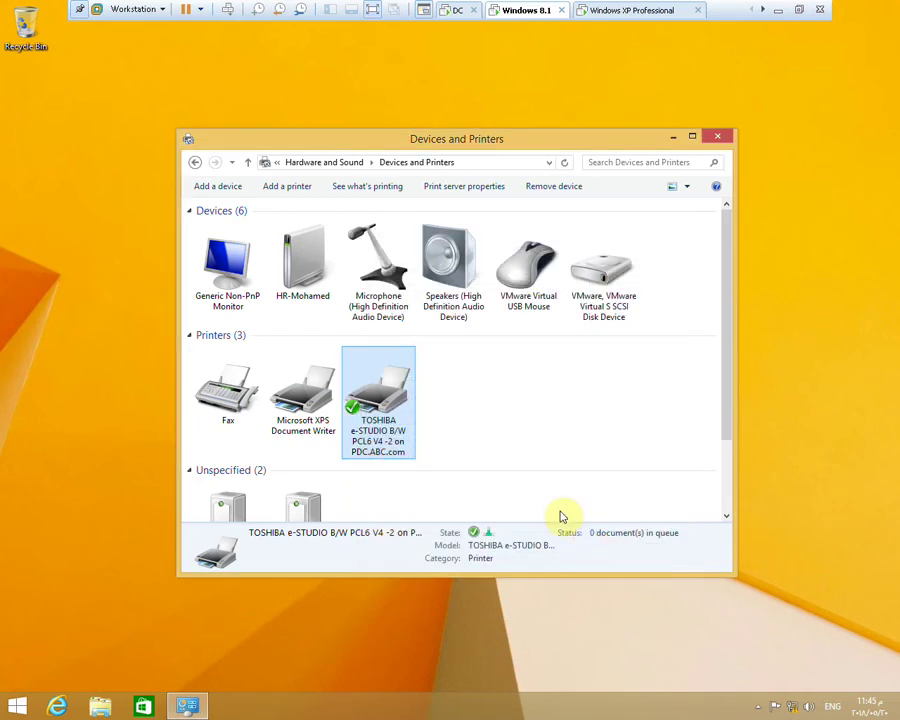
right_click(396, 404)
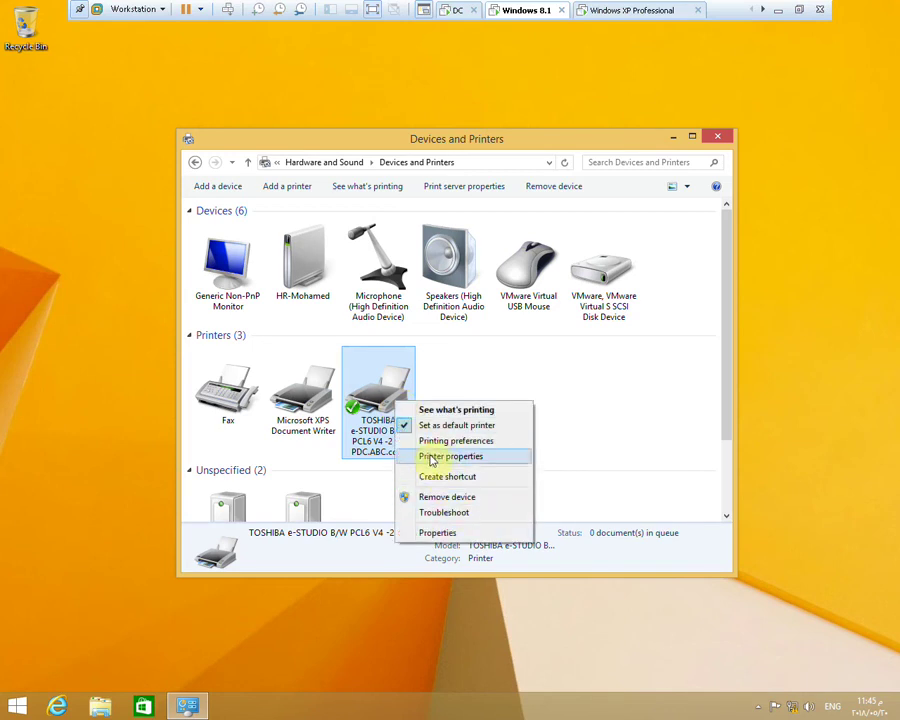
click(428, 456)
drag(562, 336, 525, 222)
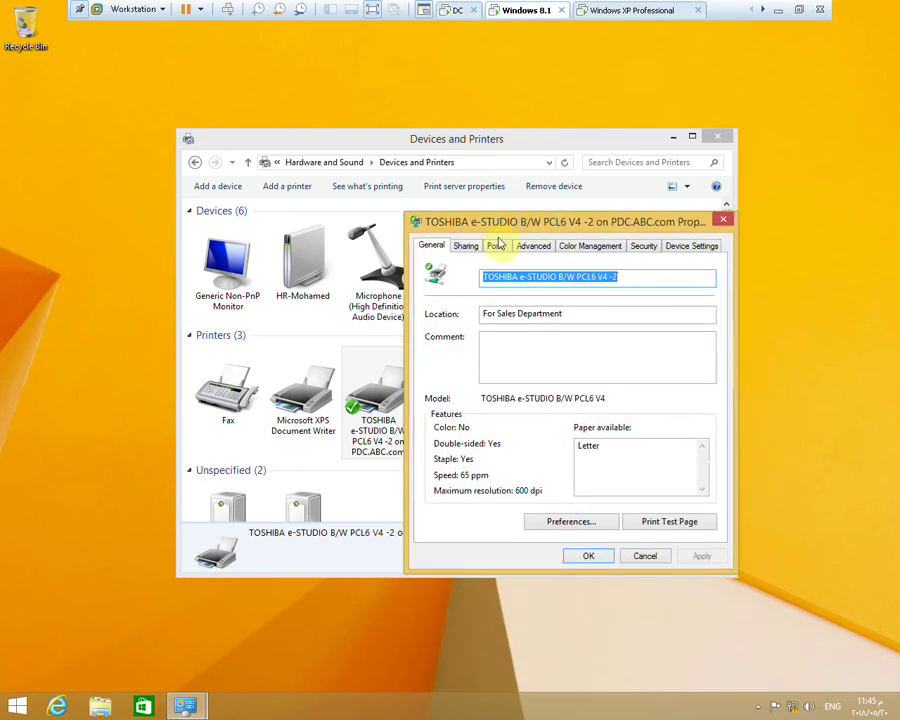
click(493, 247)
click(523, 250)
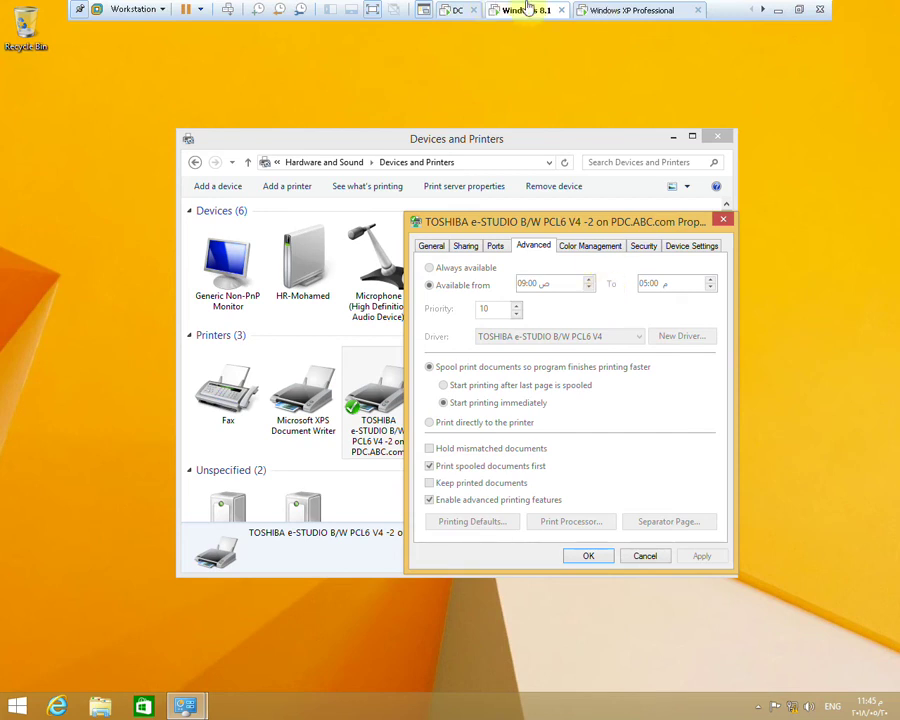
On the DC, open the TOSHIBA V4 -2 Advanced settings and cancel the New Driver wizard, keeping the PCL6 V4 driver.
click(453, 9)
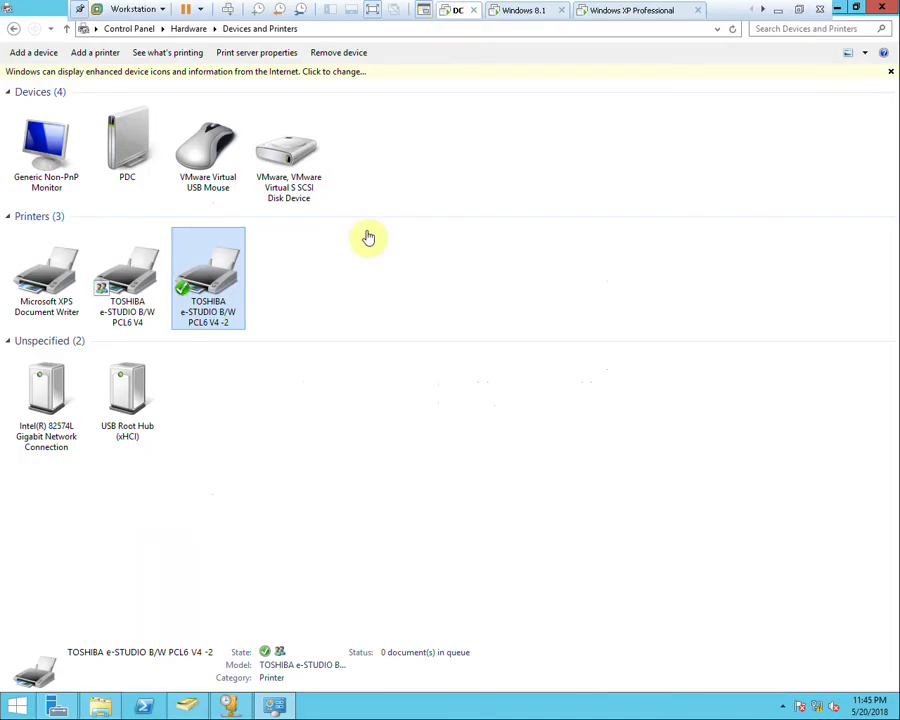
right_click(200, 308)
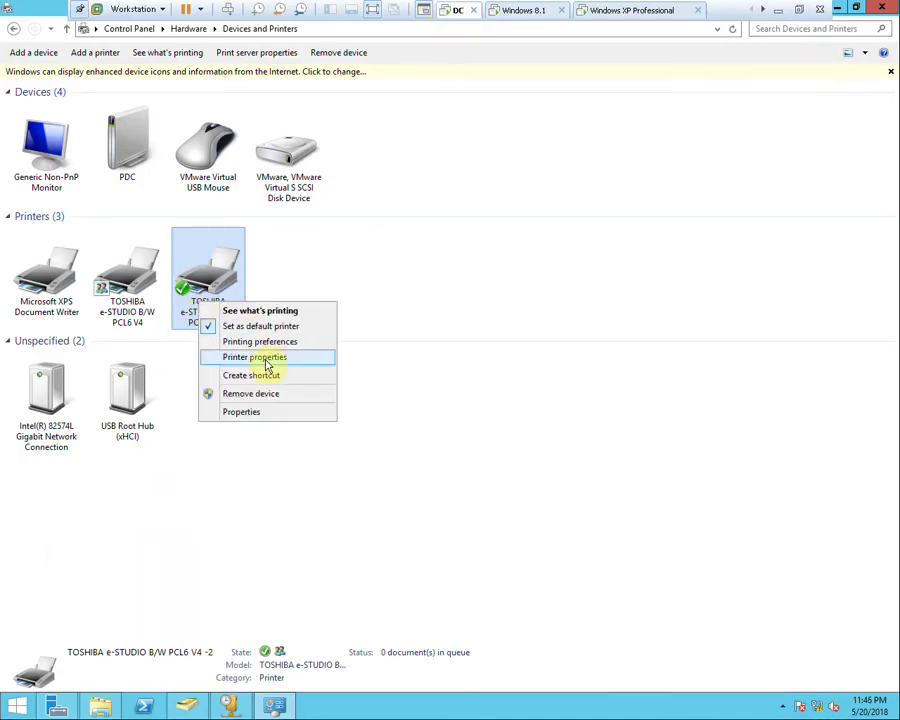
click(275, 357)
drag(392, 335, 411, 214)
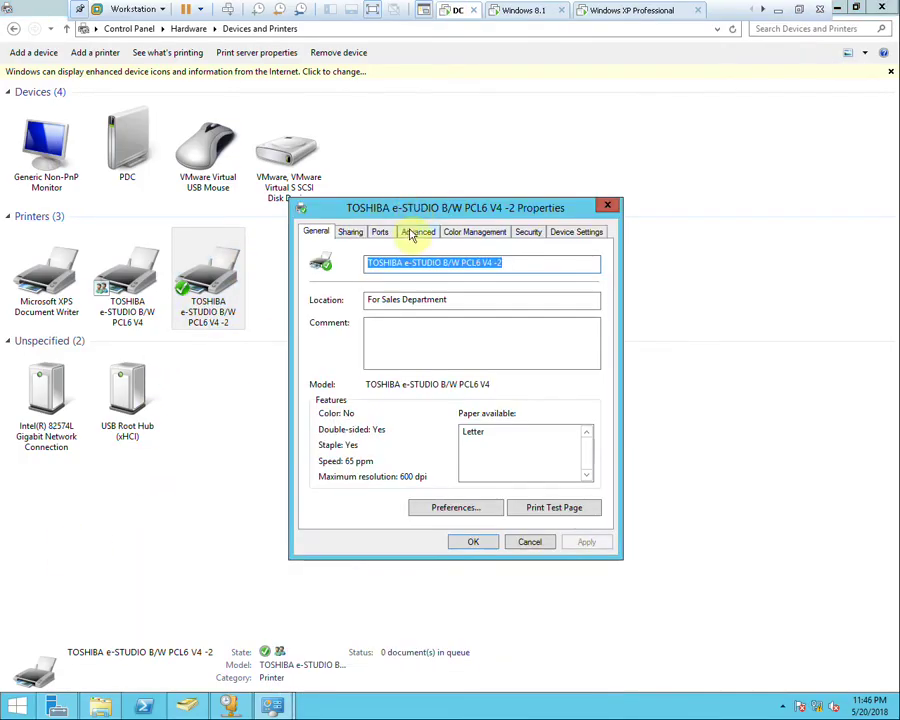
click(414, 231)
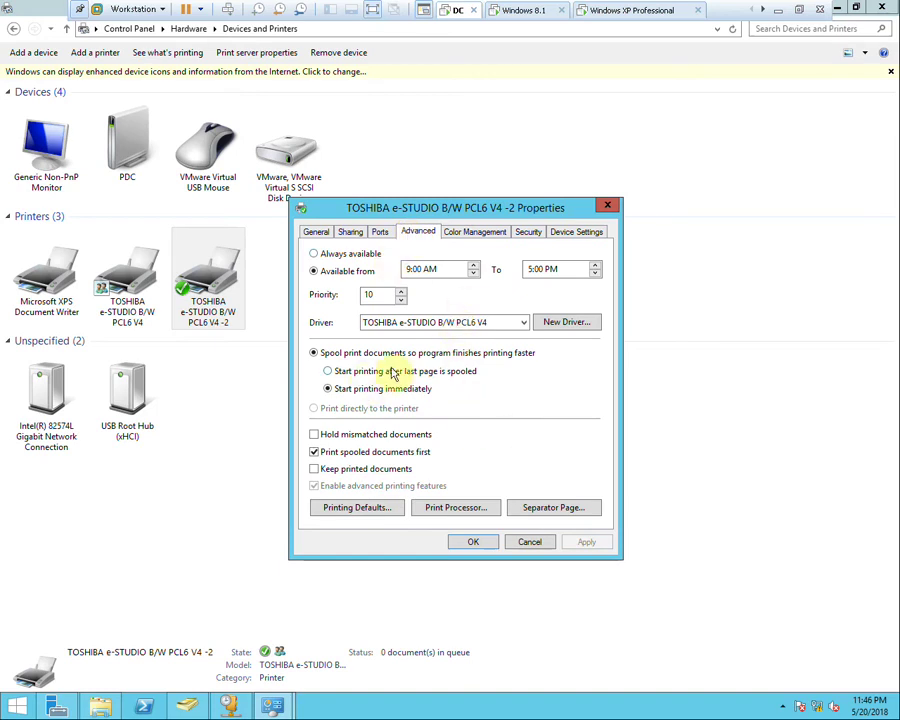
click(550, 323)
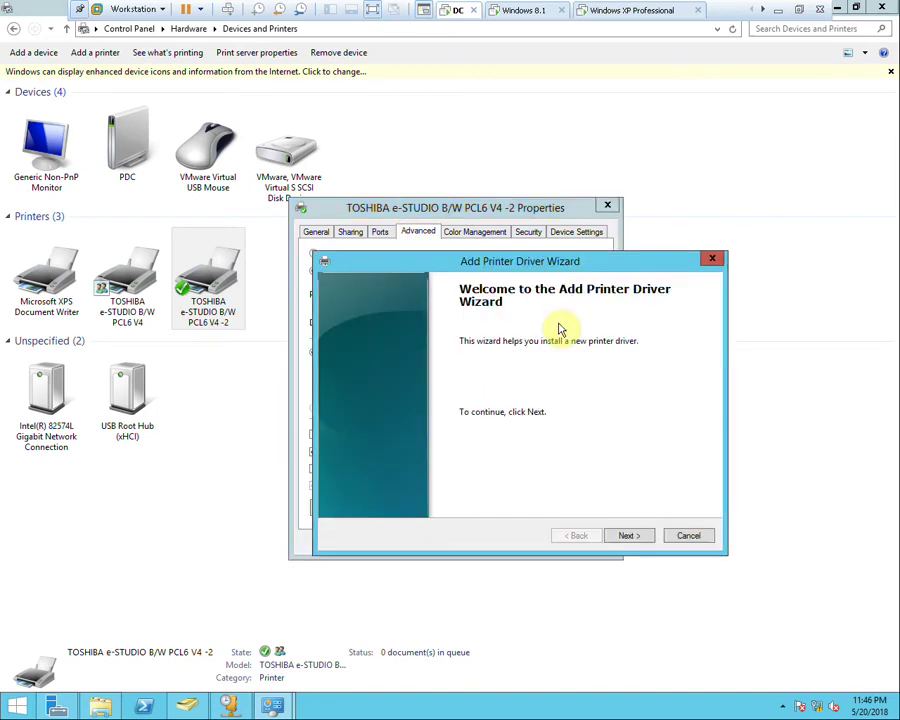
click(627, 534)
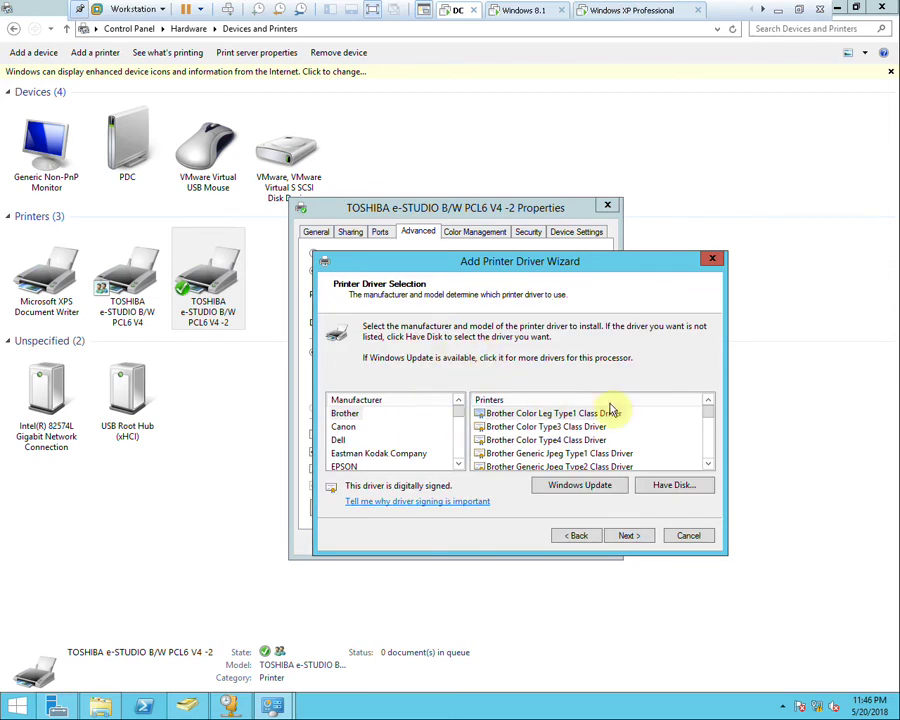
click(695, 536)
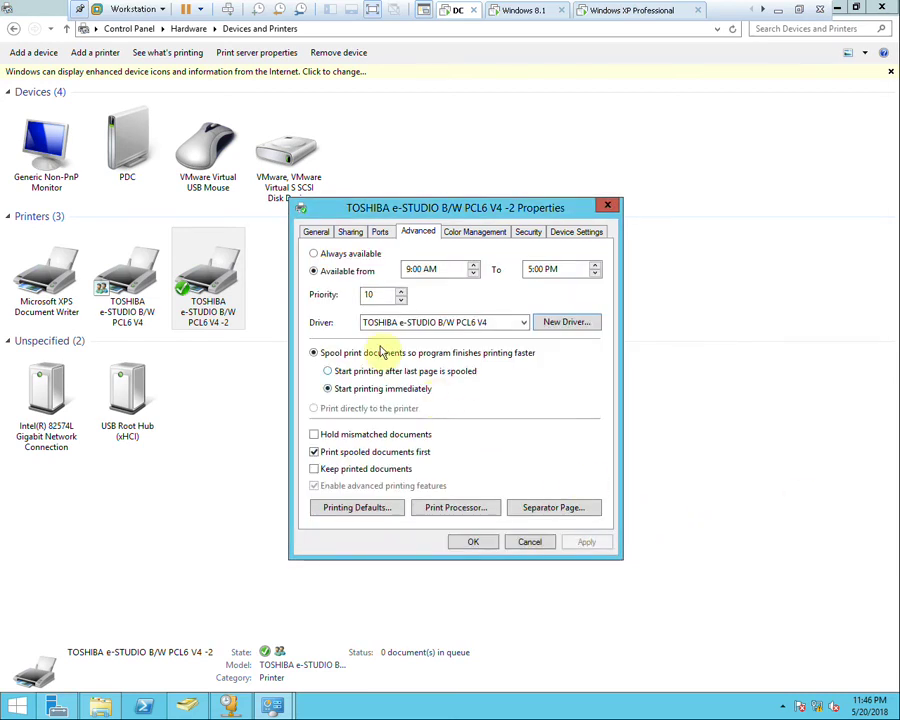
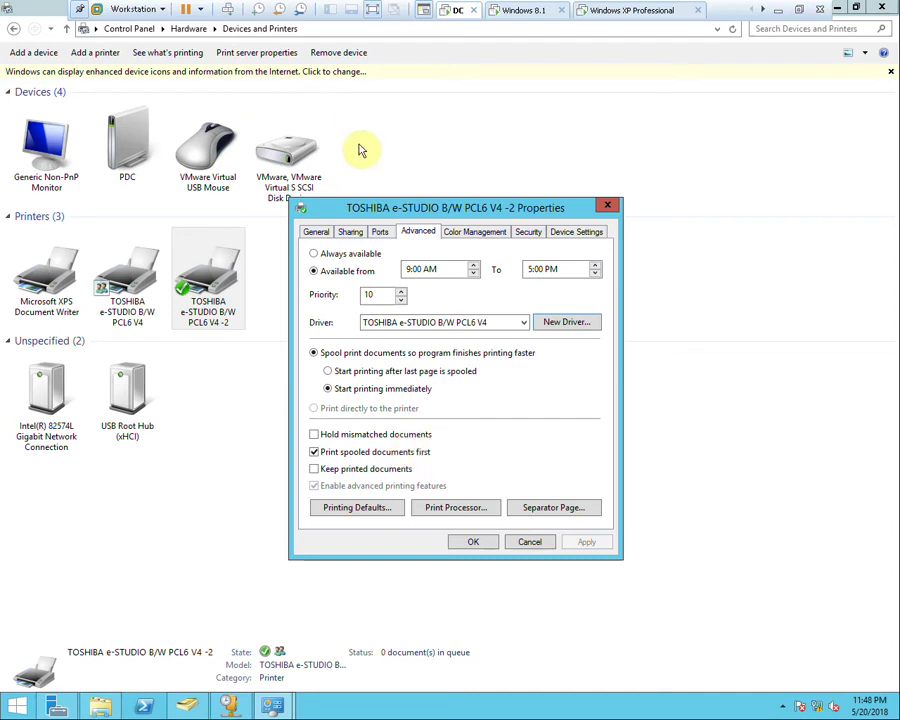
Tick 'Hold mismatched documents' on the TOSHIBA V4 -2 printer's Advanced tab.
click(380, 233)
click(418, 234)
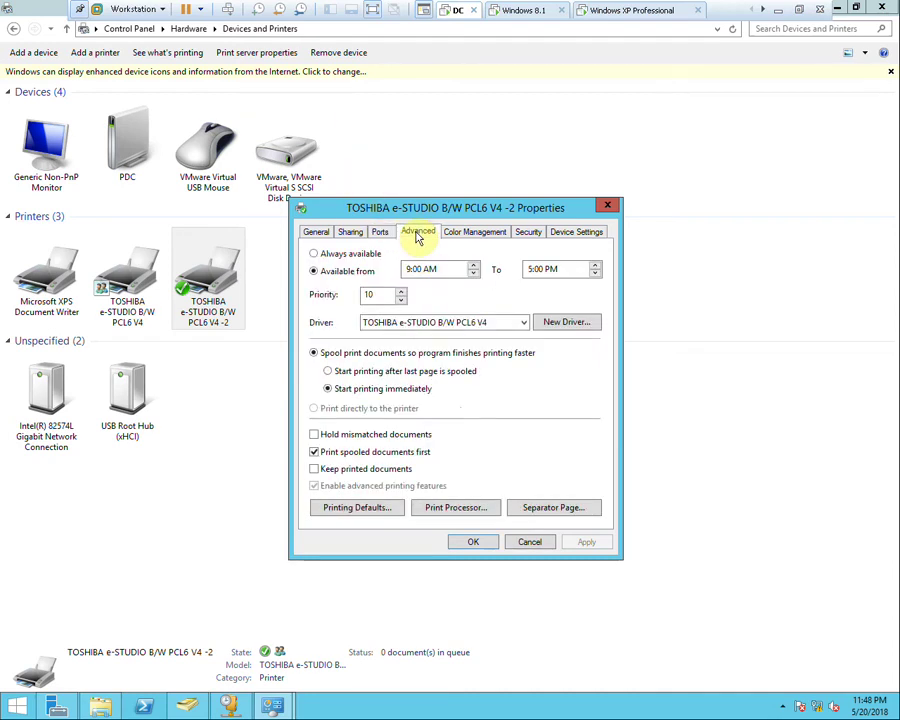
click(378, 292)
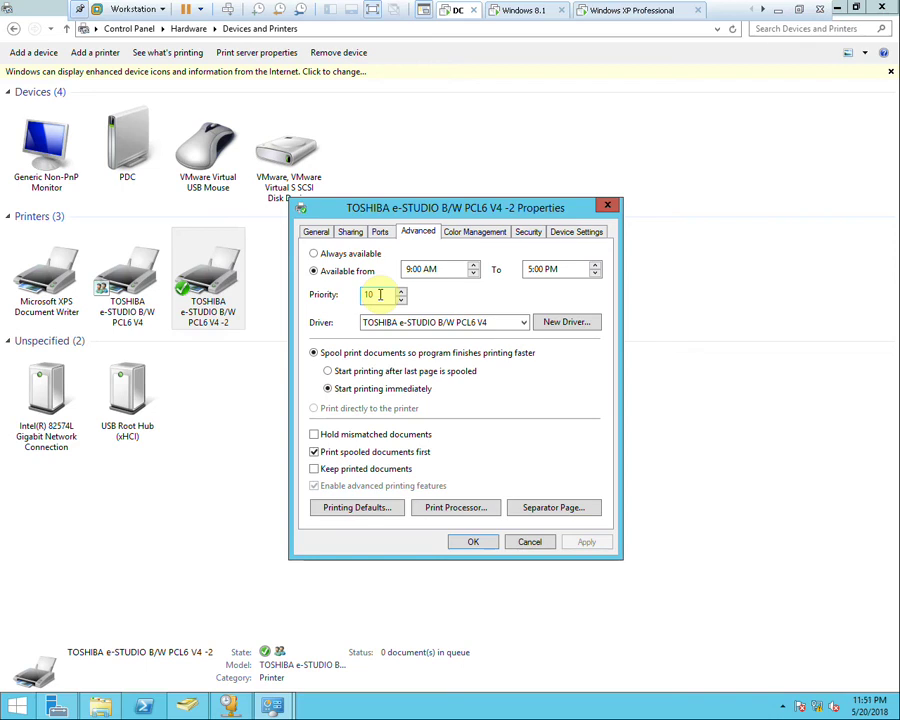
click(352, 437)
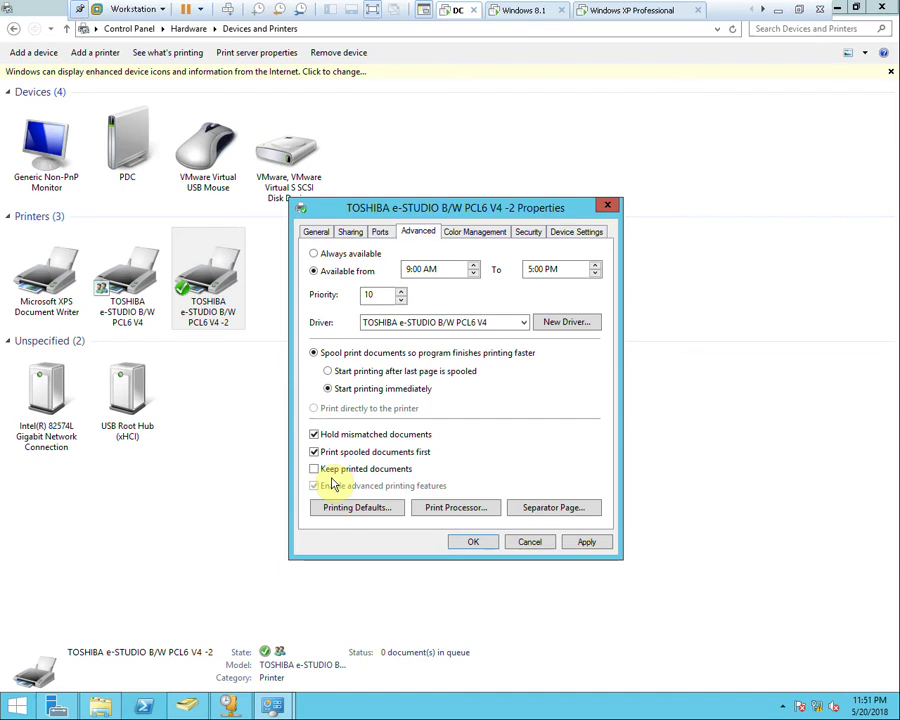
Navigate File Explorer from This PC to C:\Windows\System32.
click(104, 707)
click(57, 151)
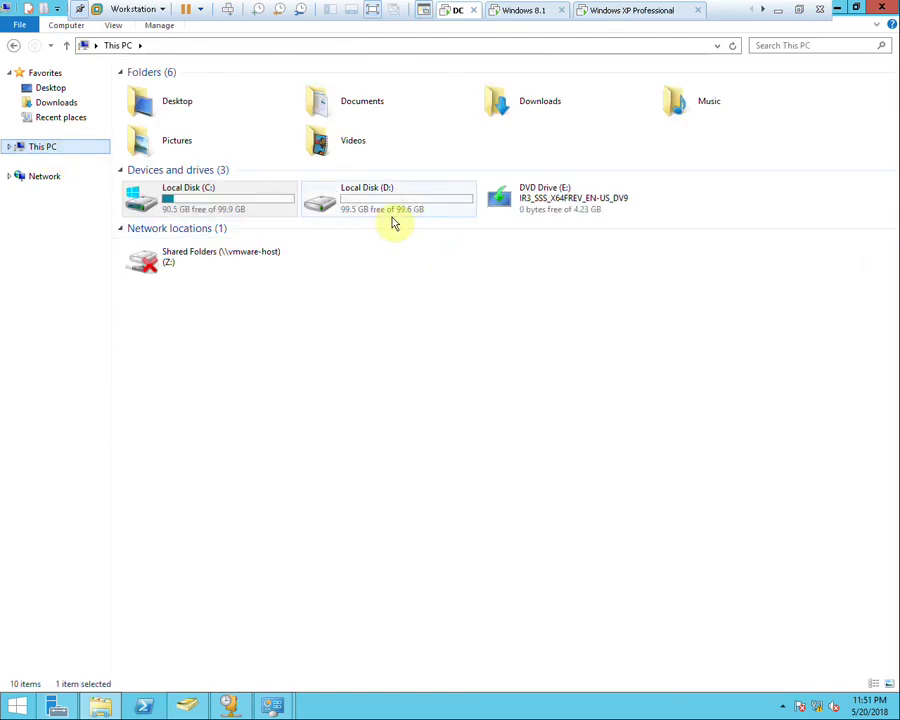
double_click(217, 204)
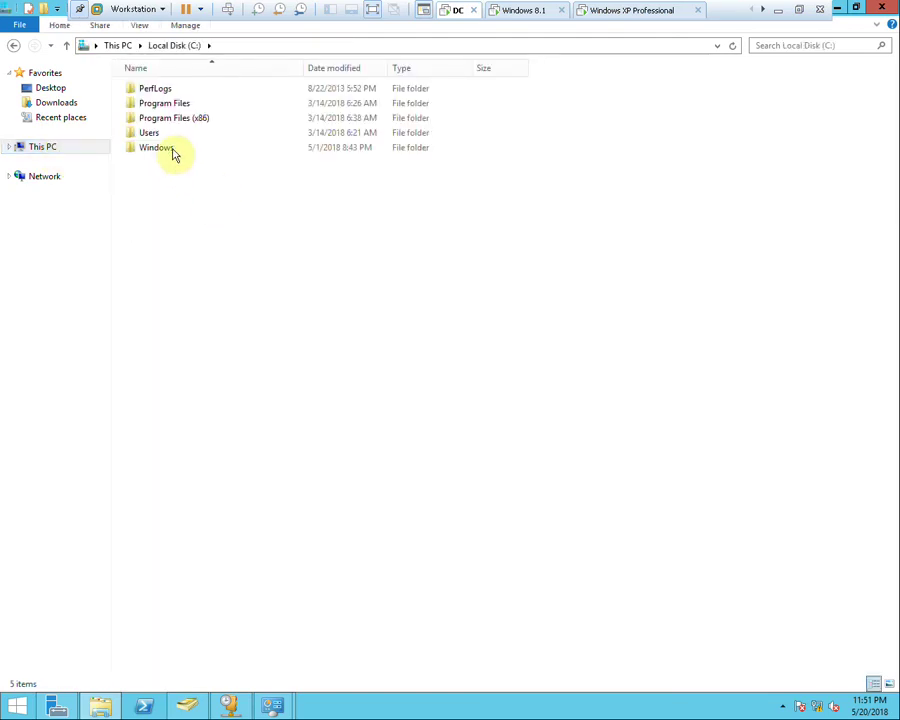
double_click(172, 150)
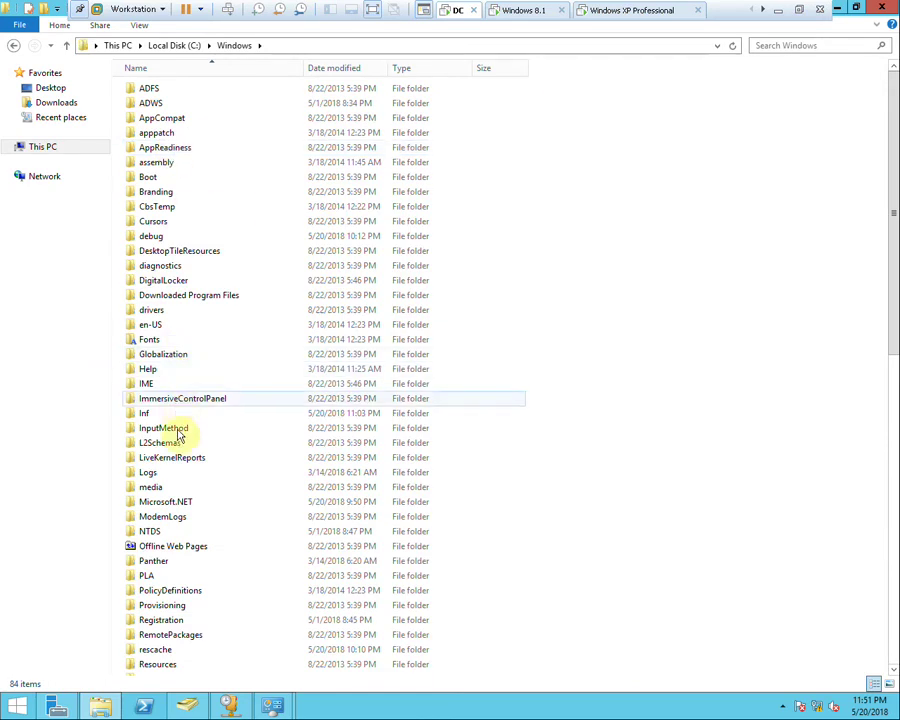
scroll(176, 420, down, 6)
scroll(177, 440, down, 8)
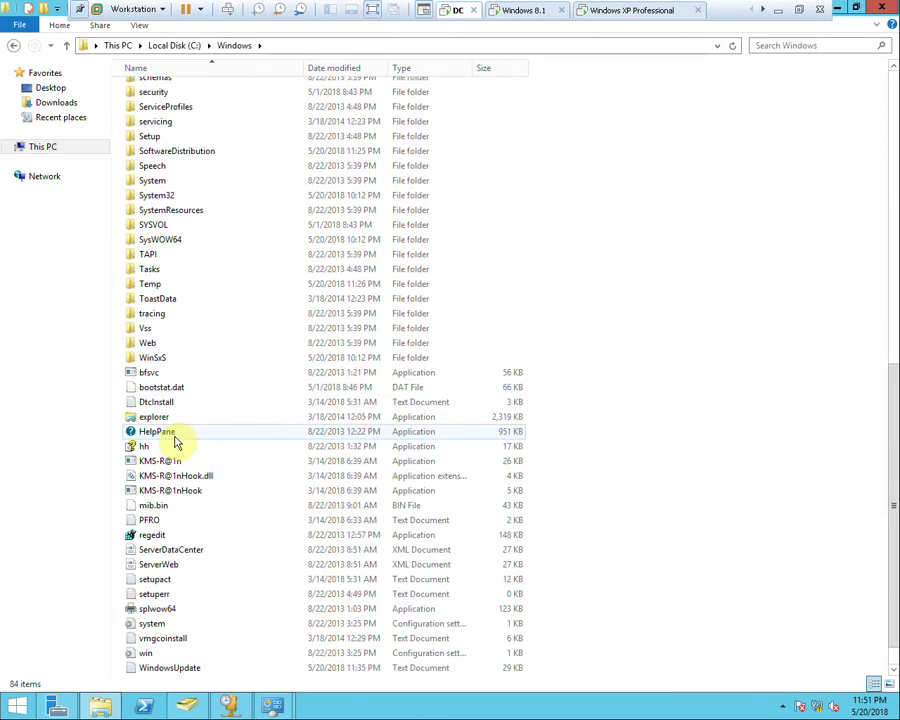
double_click(158, 195)
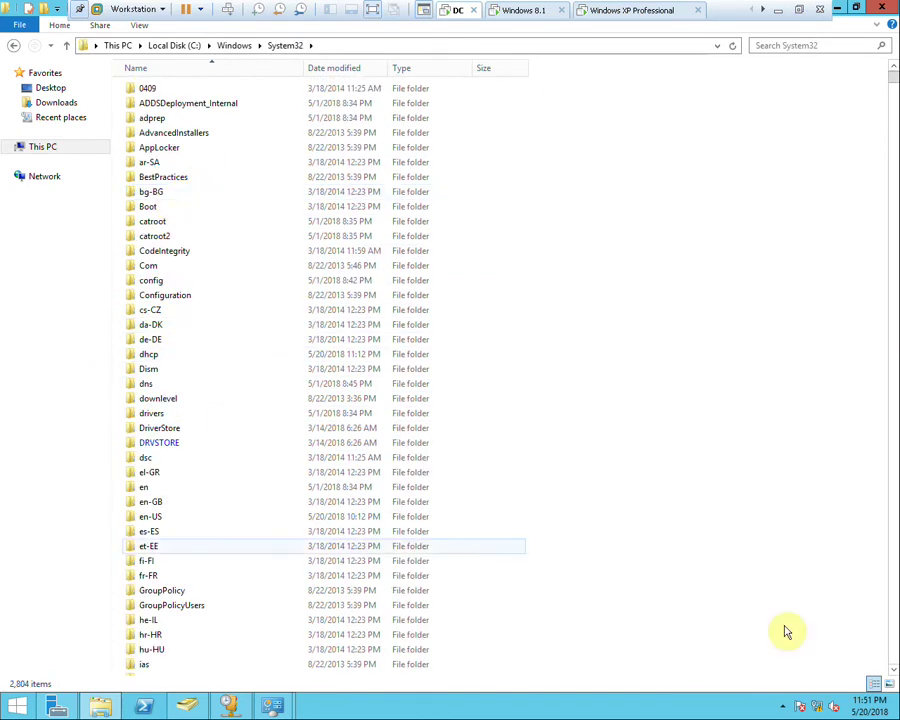
Show System32 as large icons and bring up the spool folder's context menu.
click(888, 684)
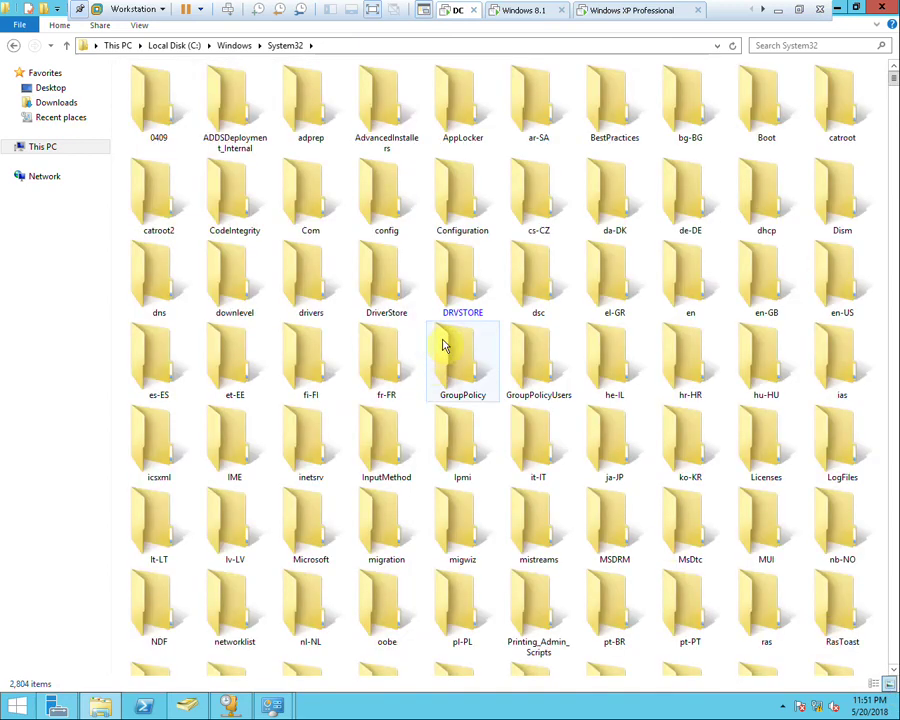
click(449, 548)
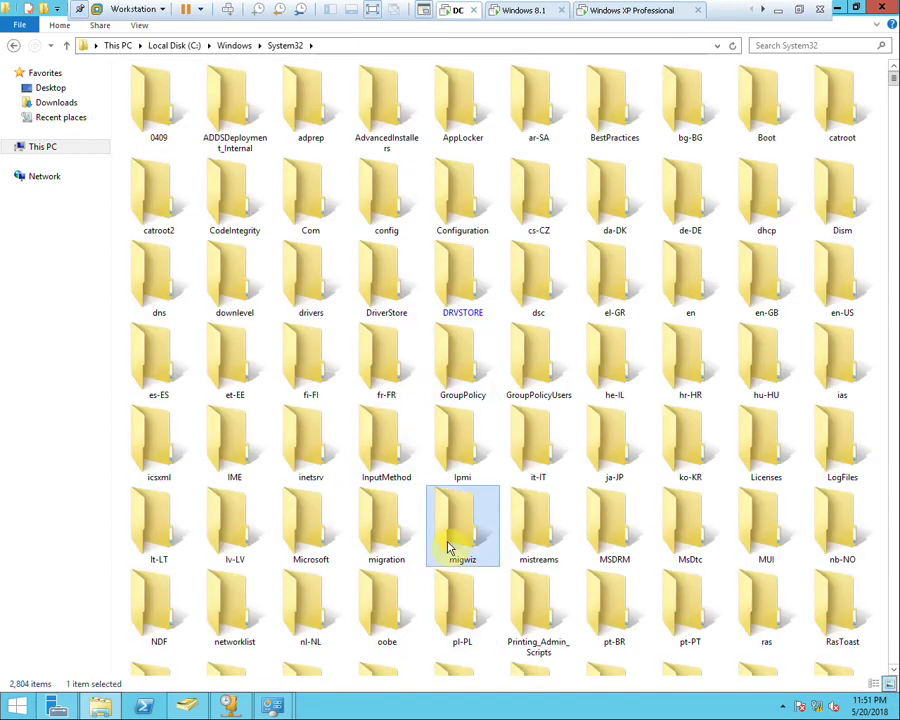
key(s)
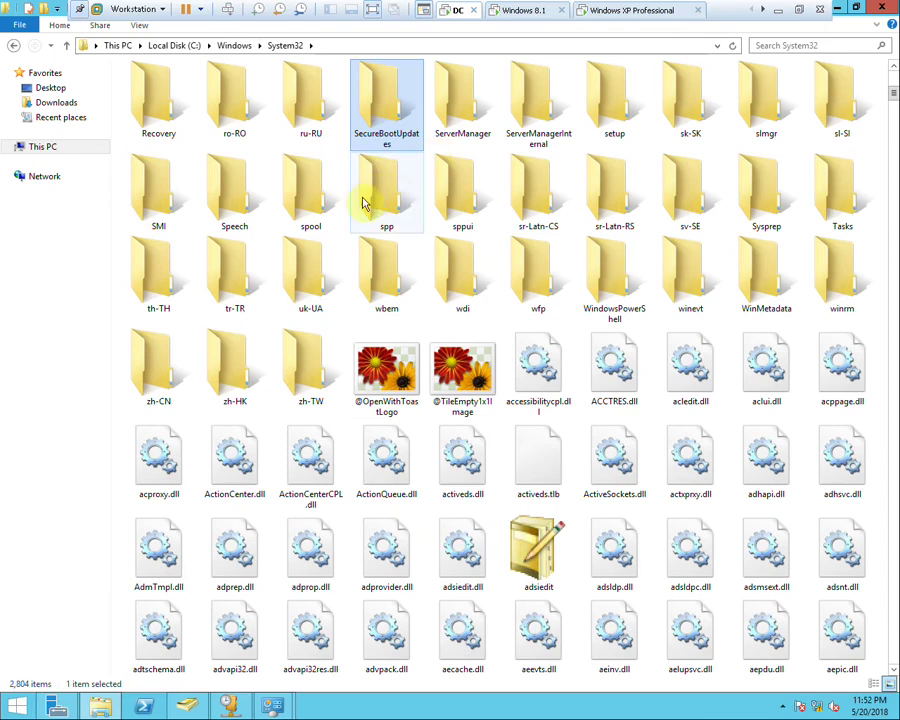
click(301, 206)
right_click(300, 200)
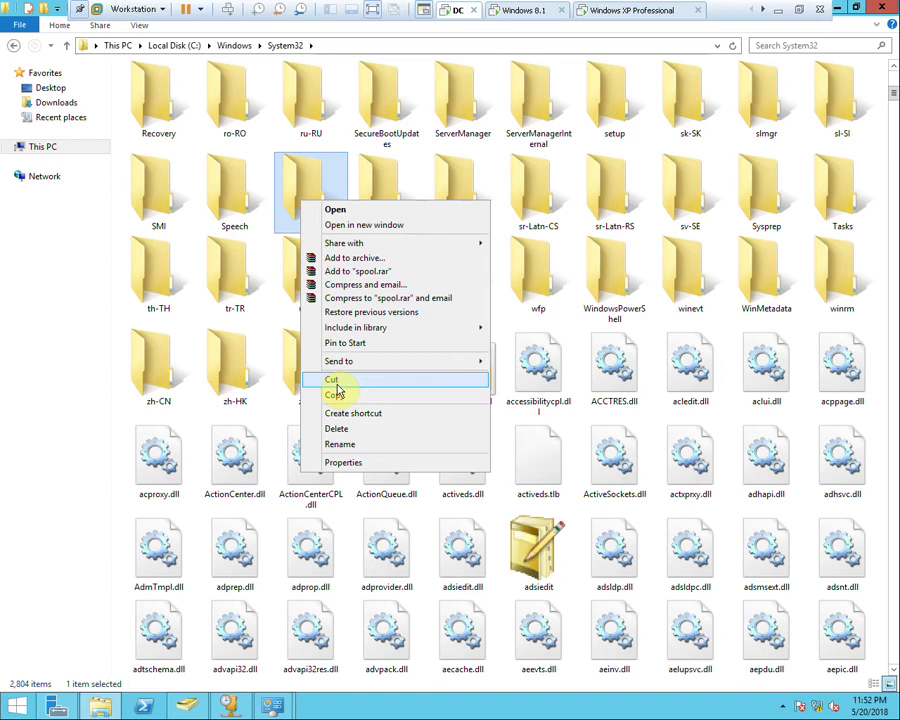
Cut the spool folder and paste it into Local Disk (D:).
click(336, 386)
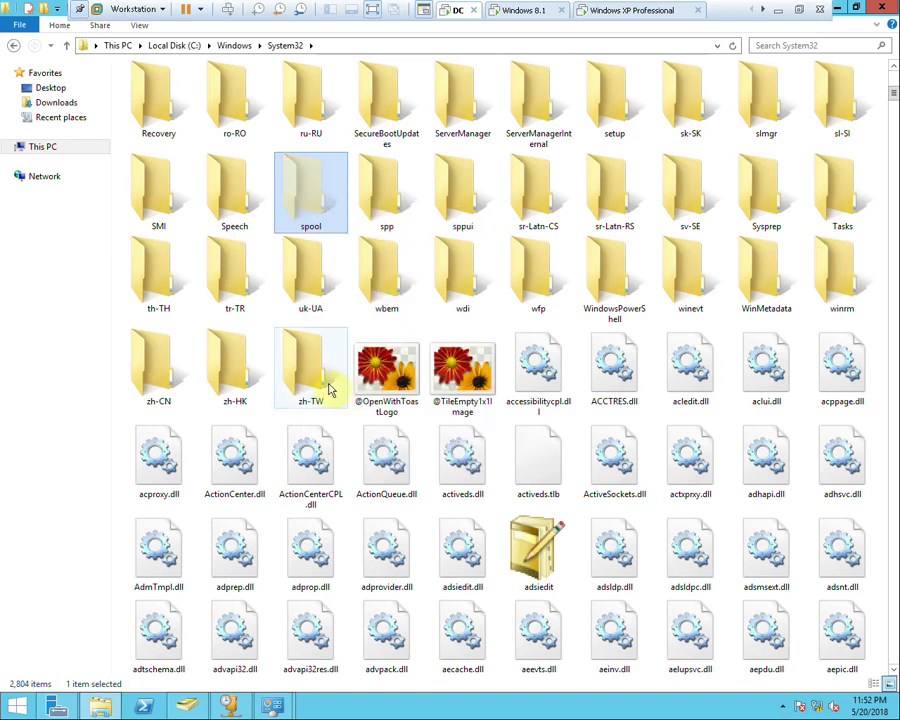
click(33, 147)
double_click(358, 211)
right_click(317, 213)
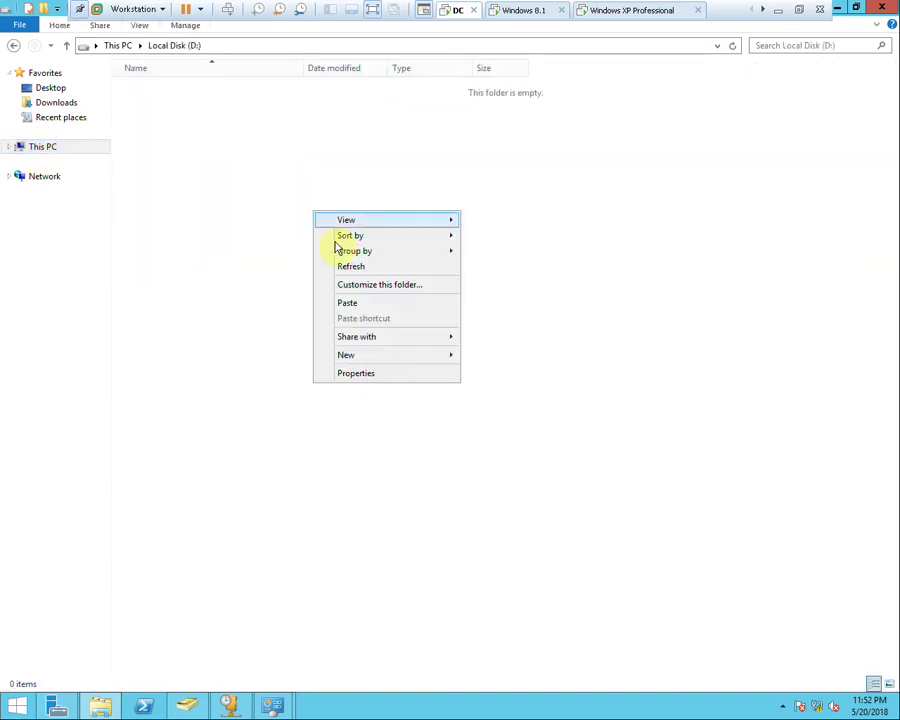
click(358, 301)
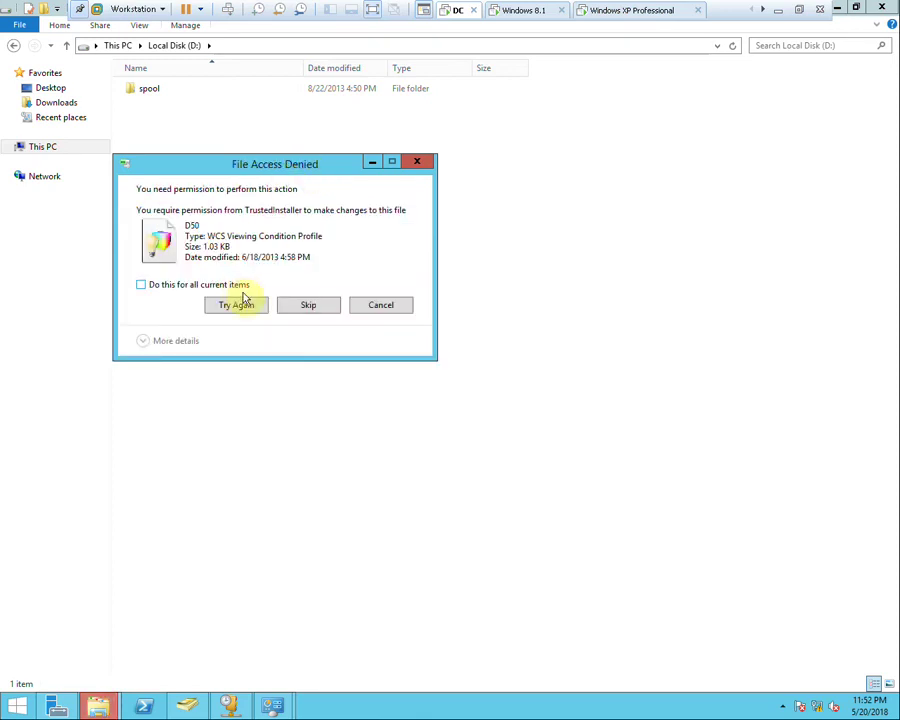
Close Control Panel, then skip the access-denied D50 and D65 files.
right_click(272, 704)
click(258, 667)
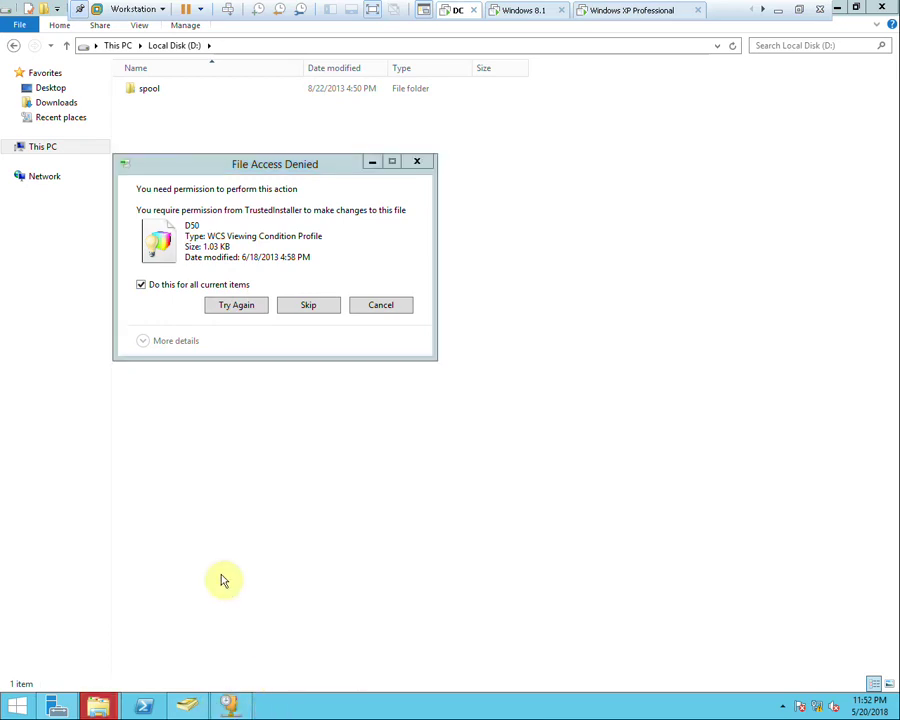
click(240, 308)
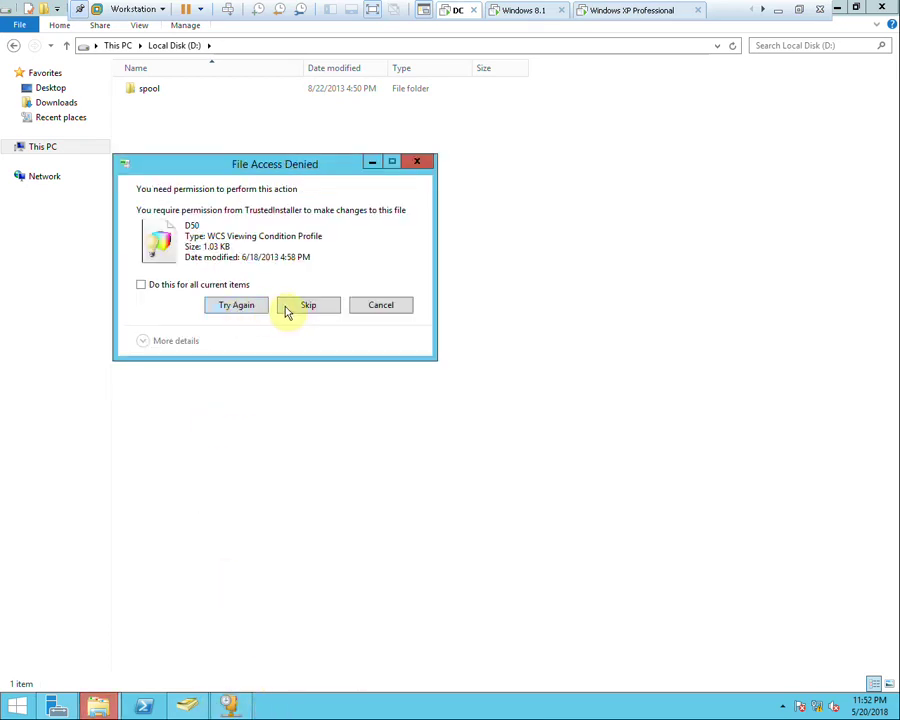
click(287, 311)
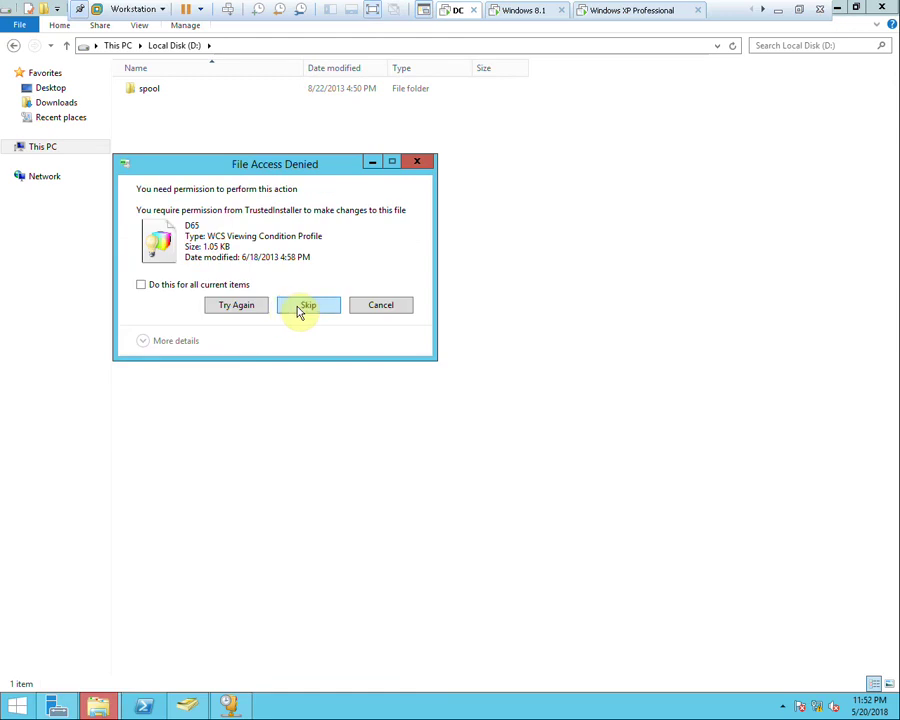
click(298, 310)
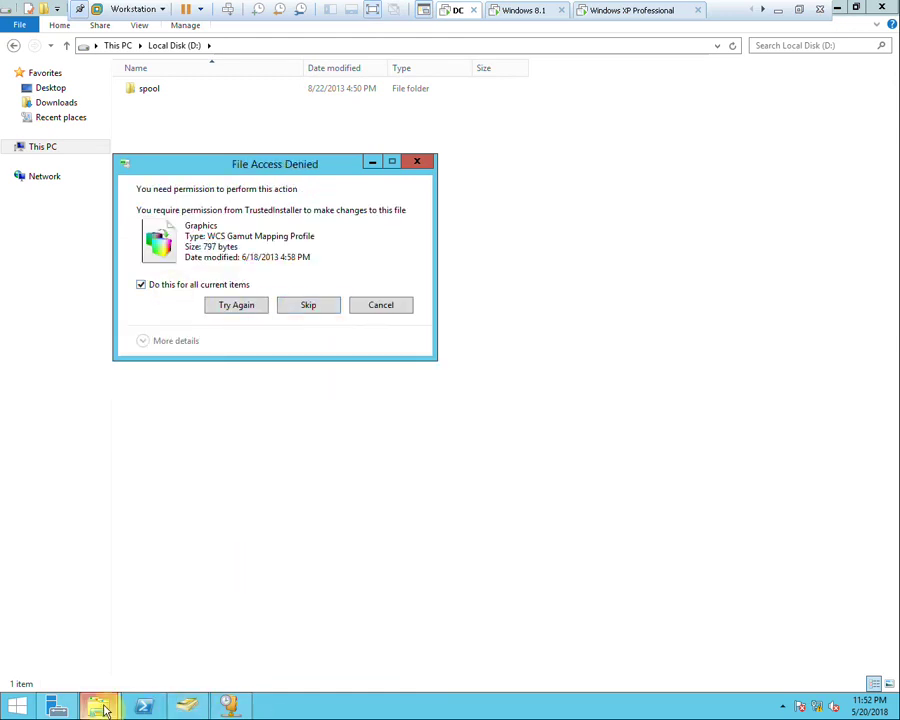
Skip the Graphics profile file and all remaining in-use files.
mouse_move(98, 705)
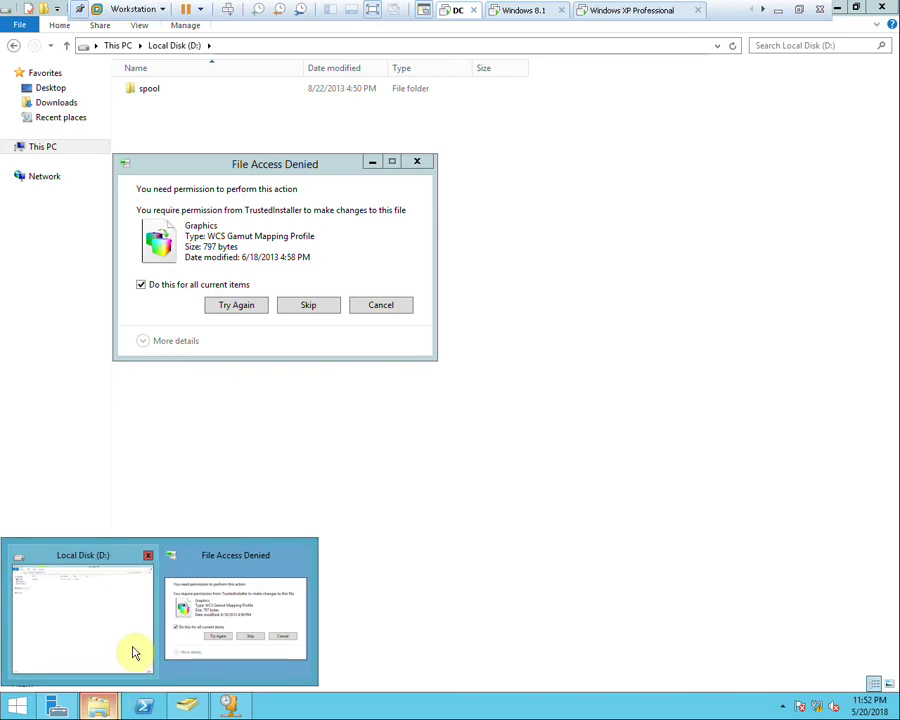
click(135, 653)
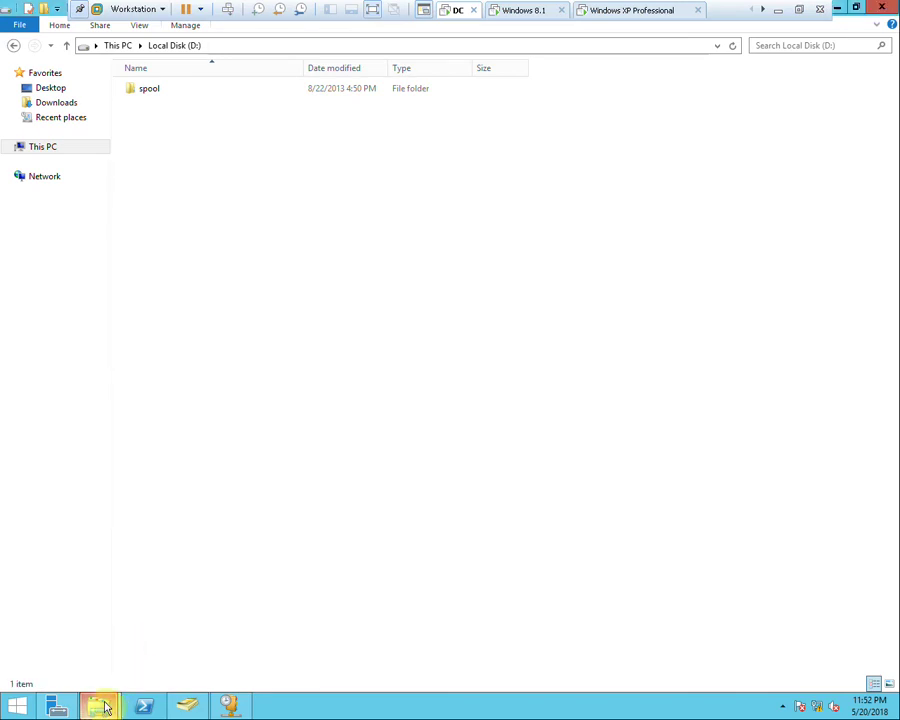
mouse_move(104, 707)
click(210, 656)
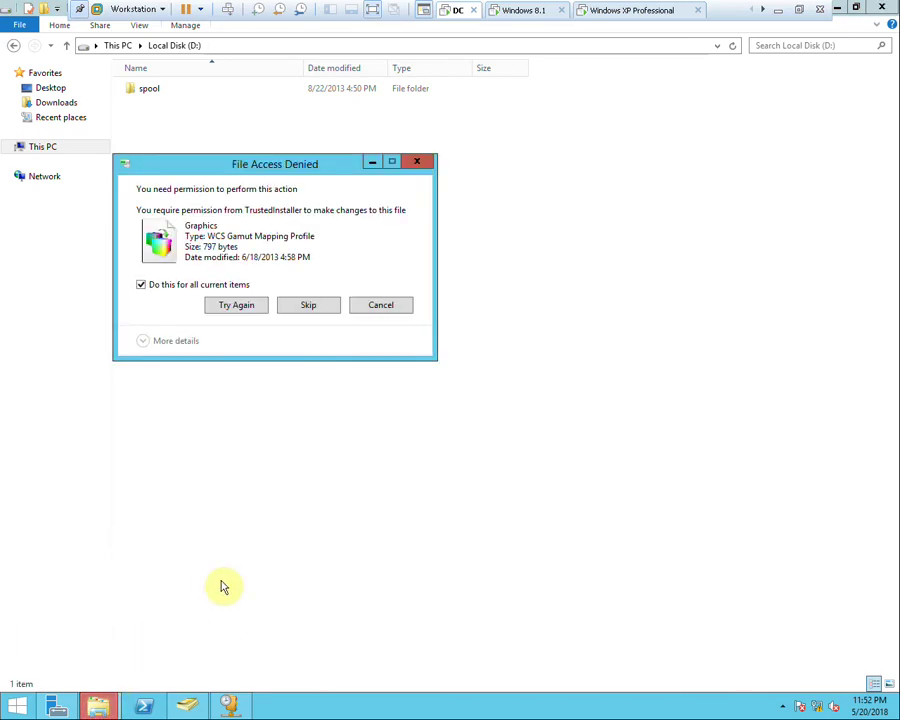
click(309, 307)
click(202, 306)
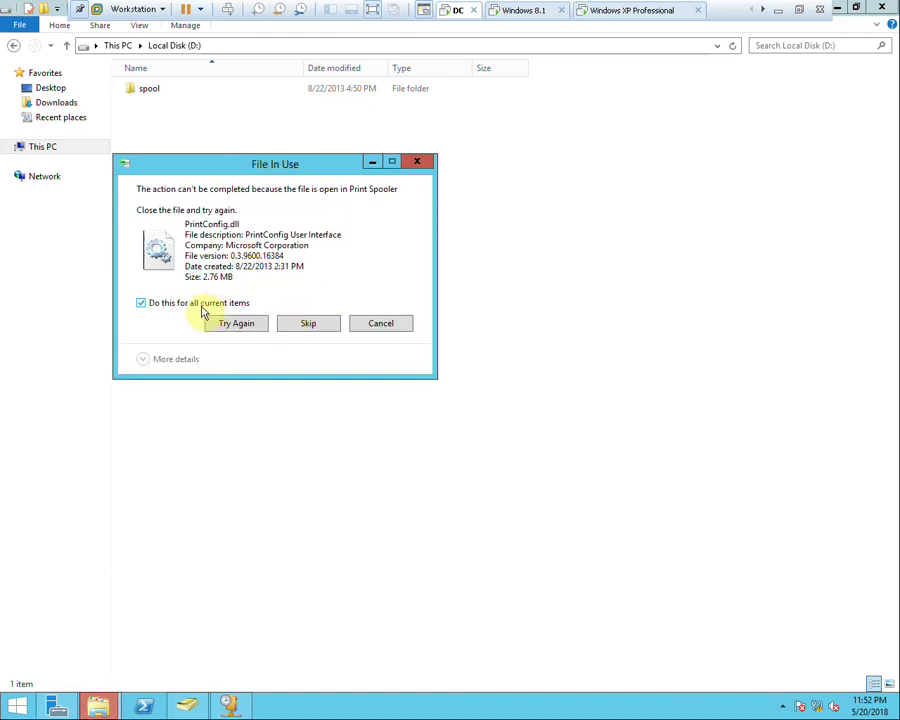
click(287, 322)
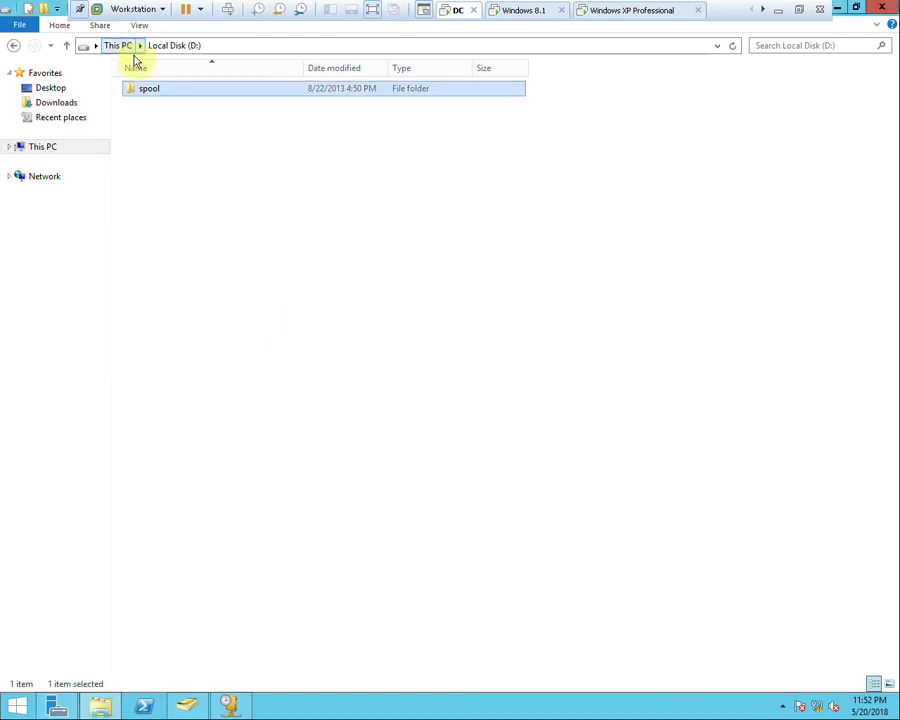
Open the spool folder on D: and copy its D:\spool path from the address bar.
double_click(139, 90)
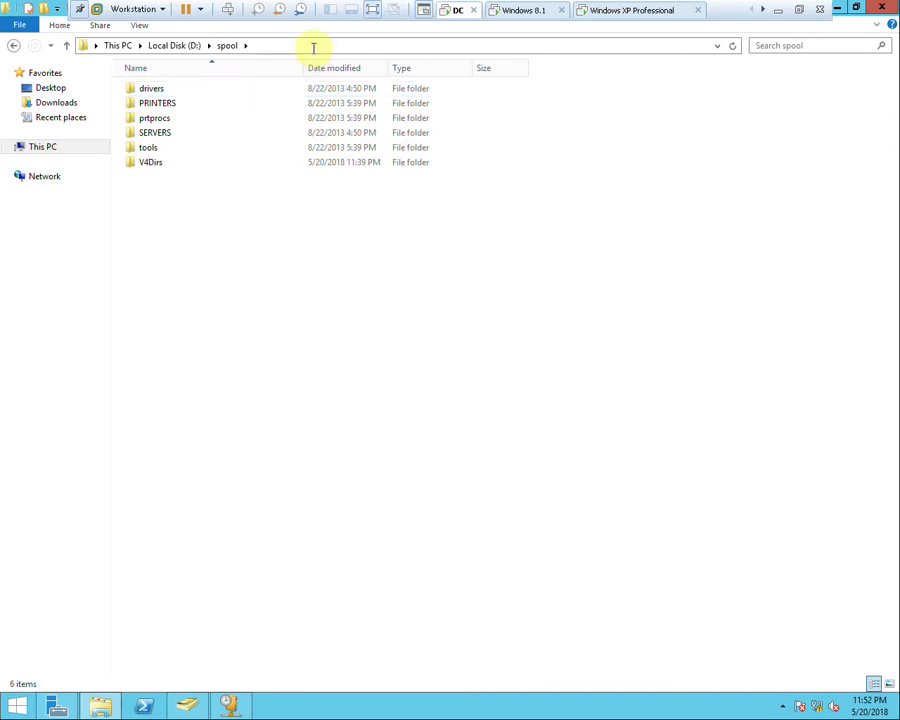
click(312, 48)
right_click(113, 46)
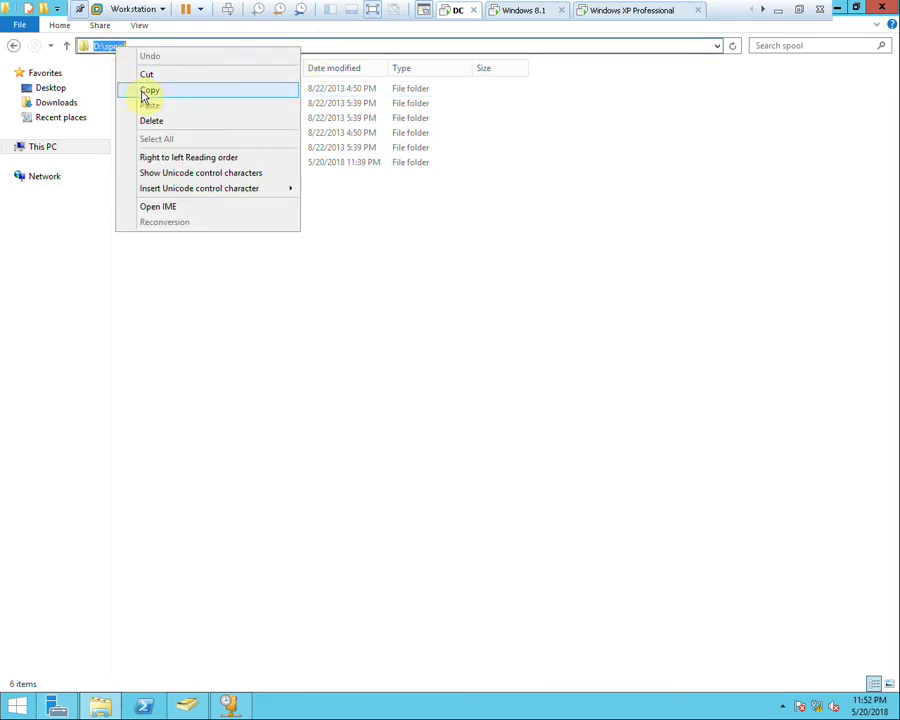
click(148, 91)
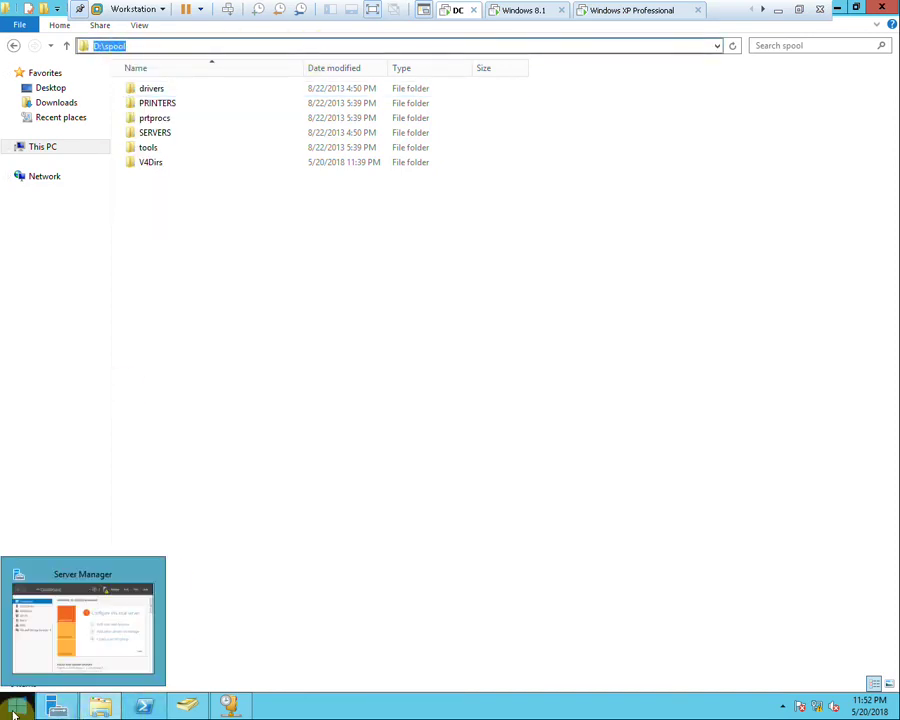
Open Control Panel's Hardware and Devices and Printers page via Win+X.
click(14, 710)
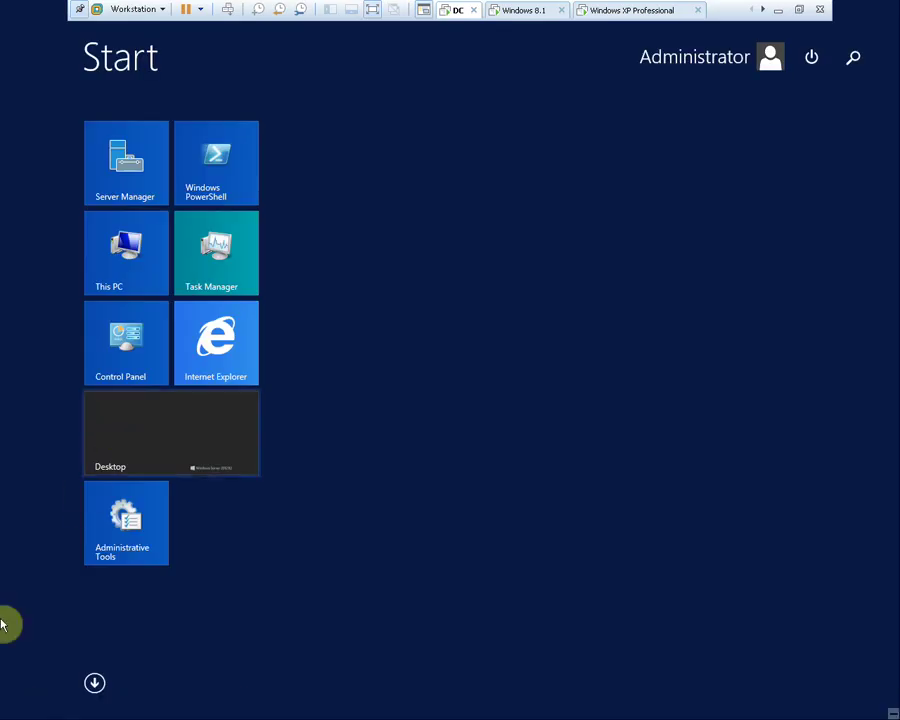
click(12, 704)
right_click(14, 700)
click(85, 628)
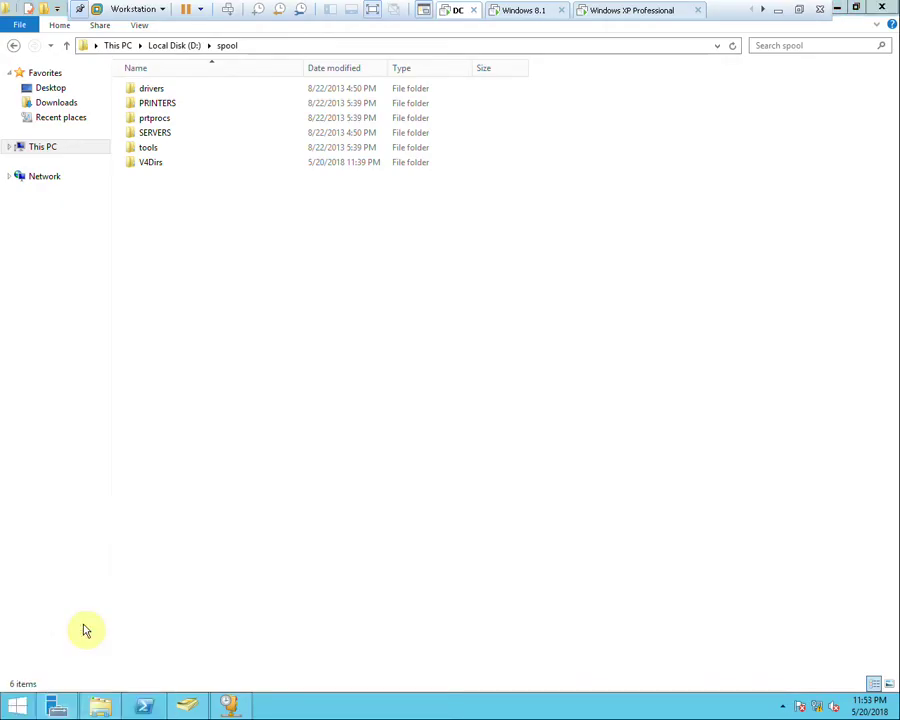
click(282, 192)
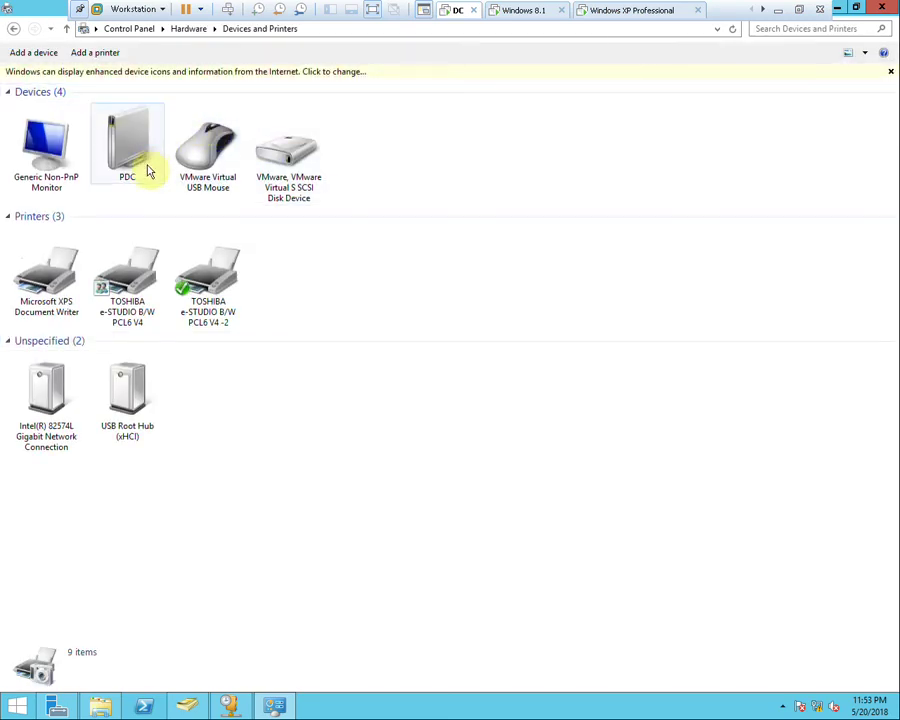
Open Print server properties at the Advanced tab's spool folder field.
click(195, 300)
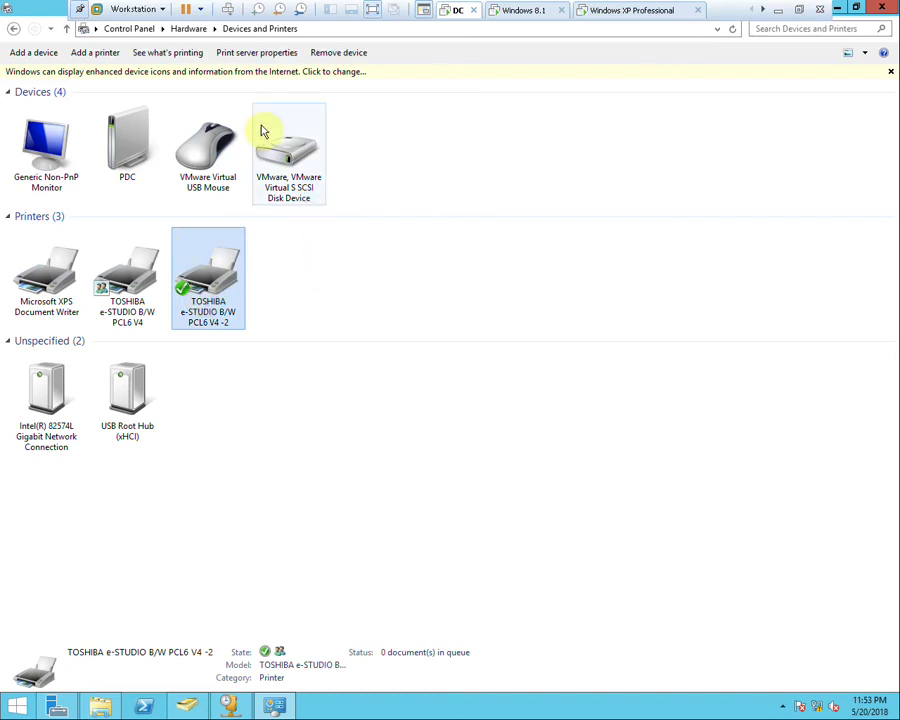
click(266, 57)
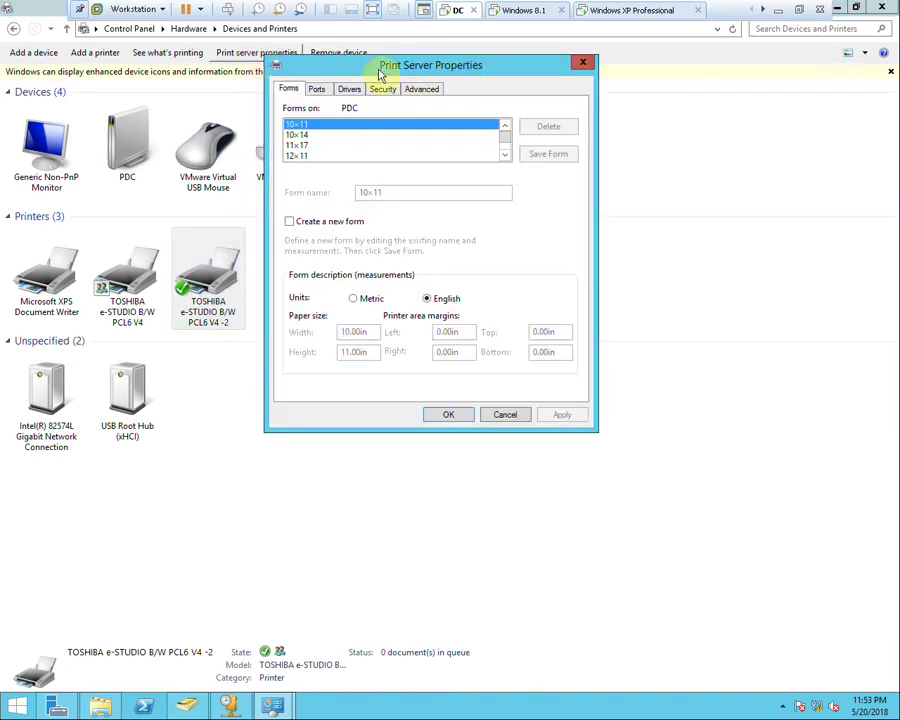
click(434, 91)
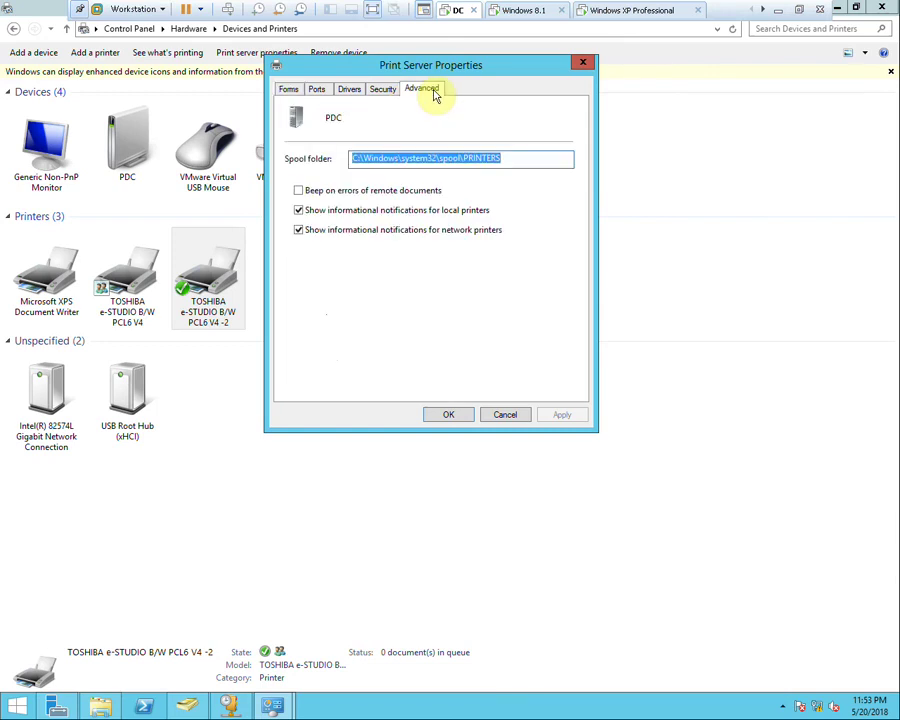
right_click(522, 158)
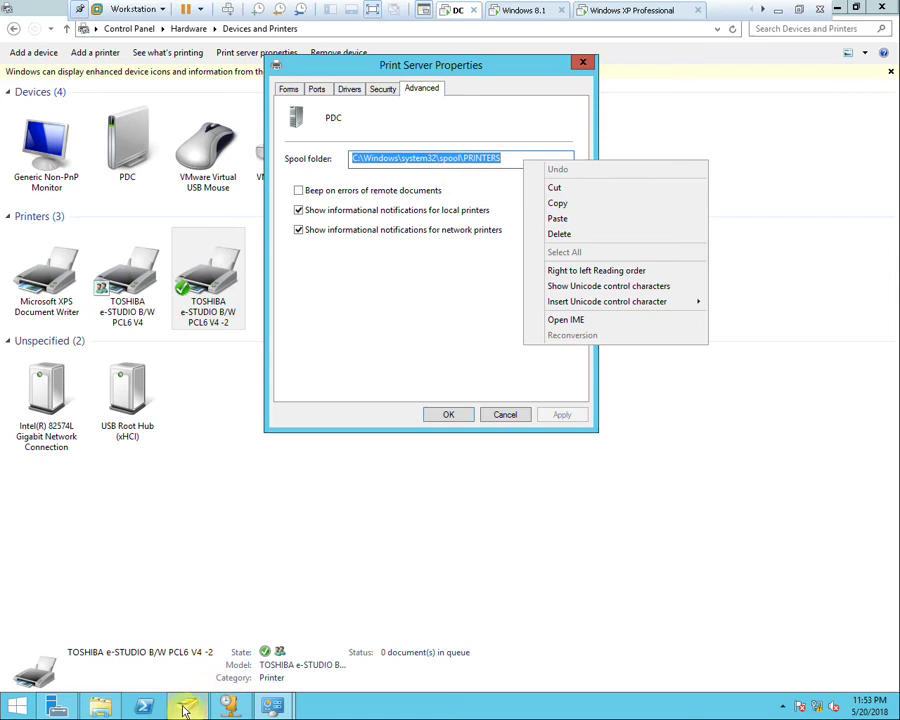
Copy the D:\spool\PRINTERS path from File Explorer's address bar.
click(100, 704)
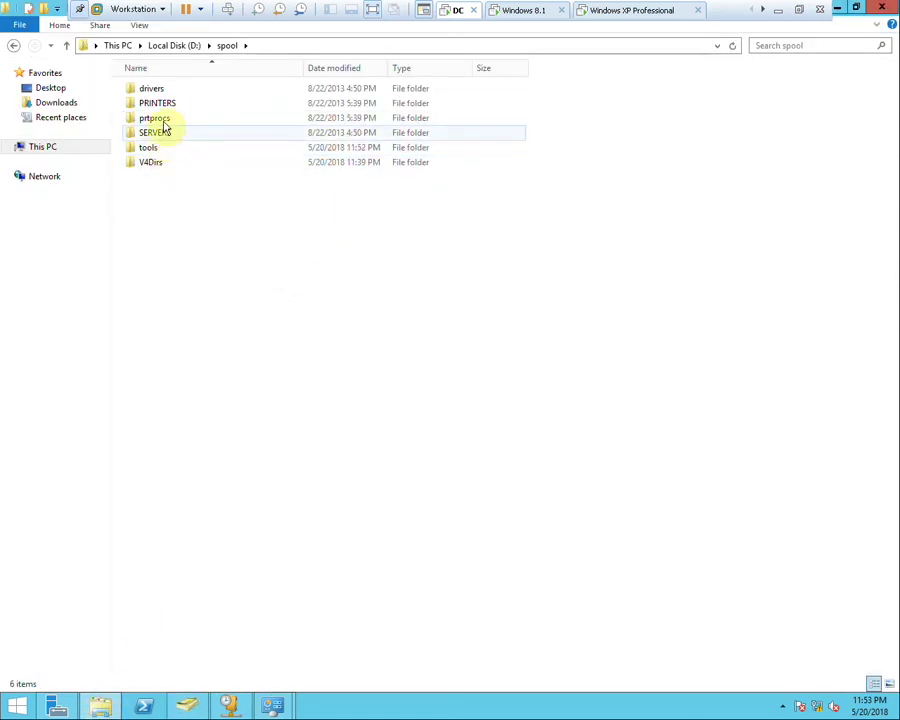
double_click(165, 103)
click(335, 45)
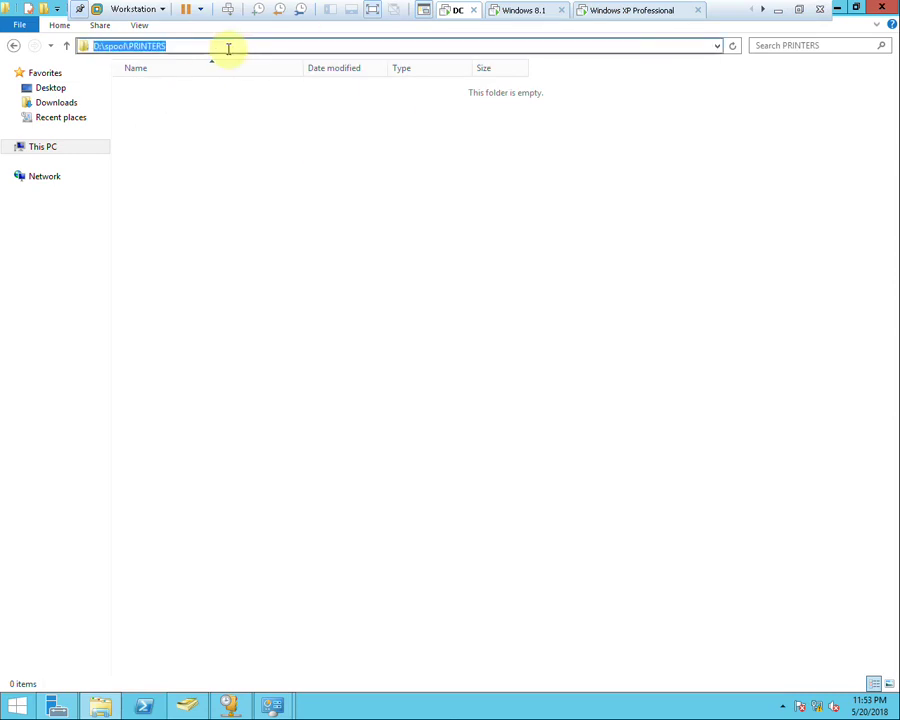
right_click(158, 46)
click(190, 91)
Paste D:\spool\PRINTERS as the spool folder, apply, confirm Yes, and close with OK.
click(272, 706)
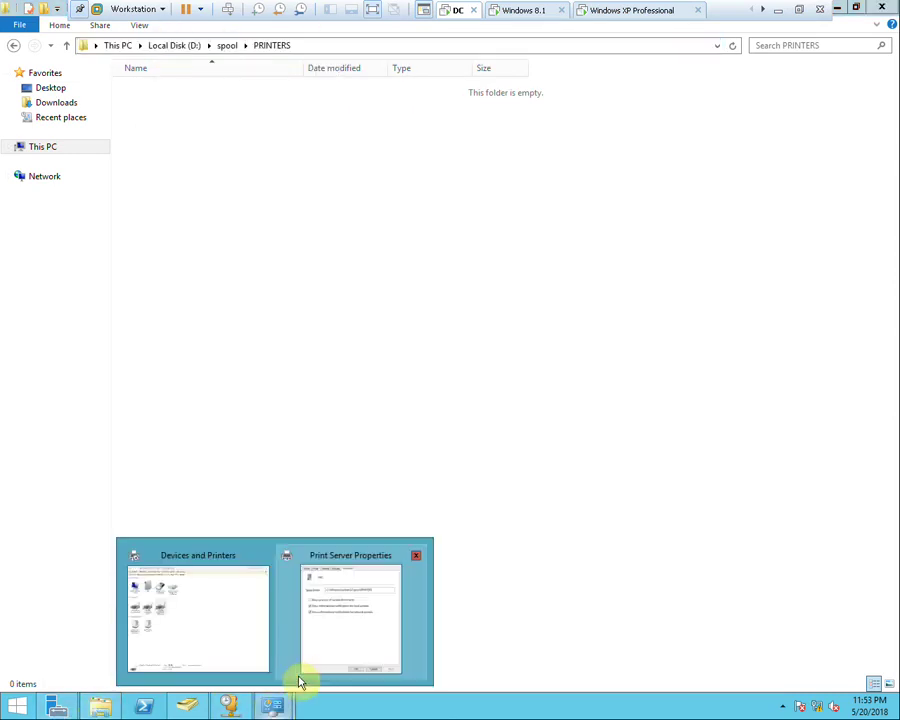
click(315, 645)
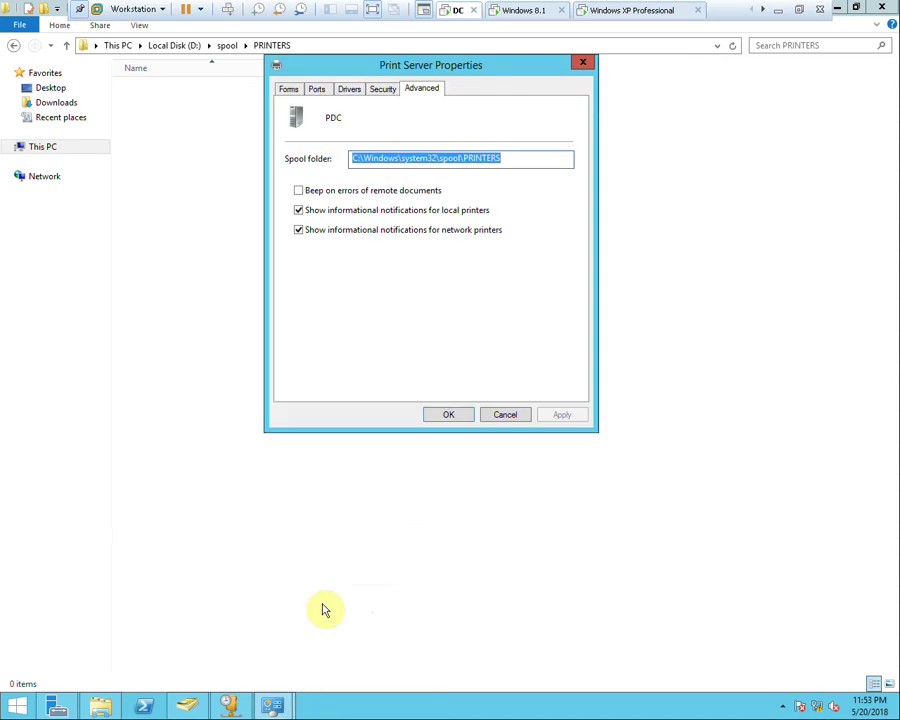
right_click(427, 155)
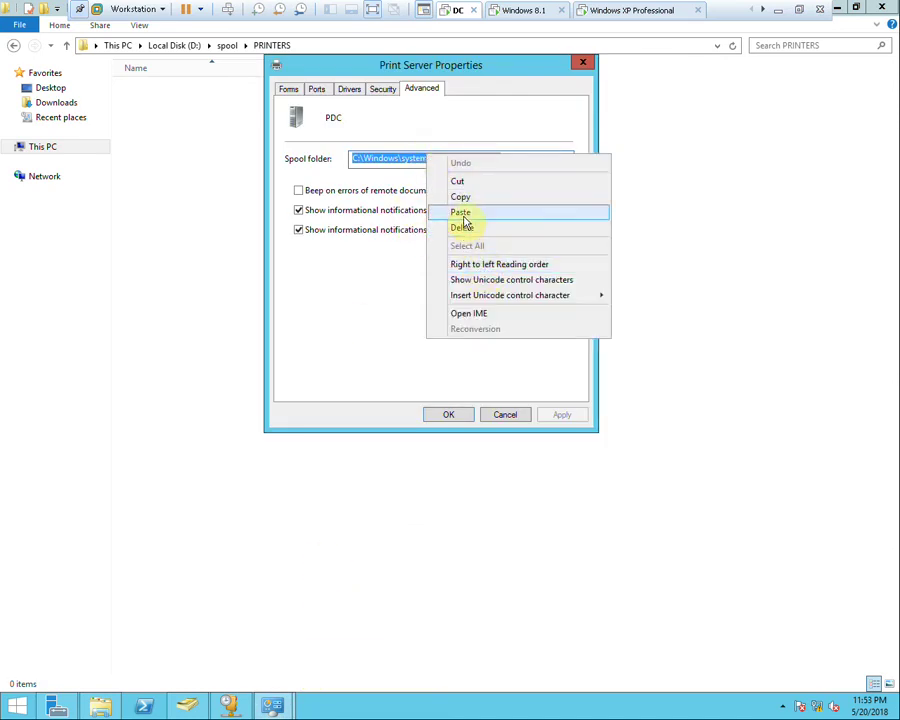
click(461, 213)
click(560, 413)
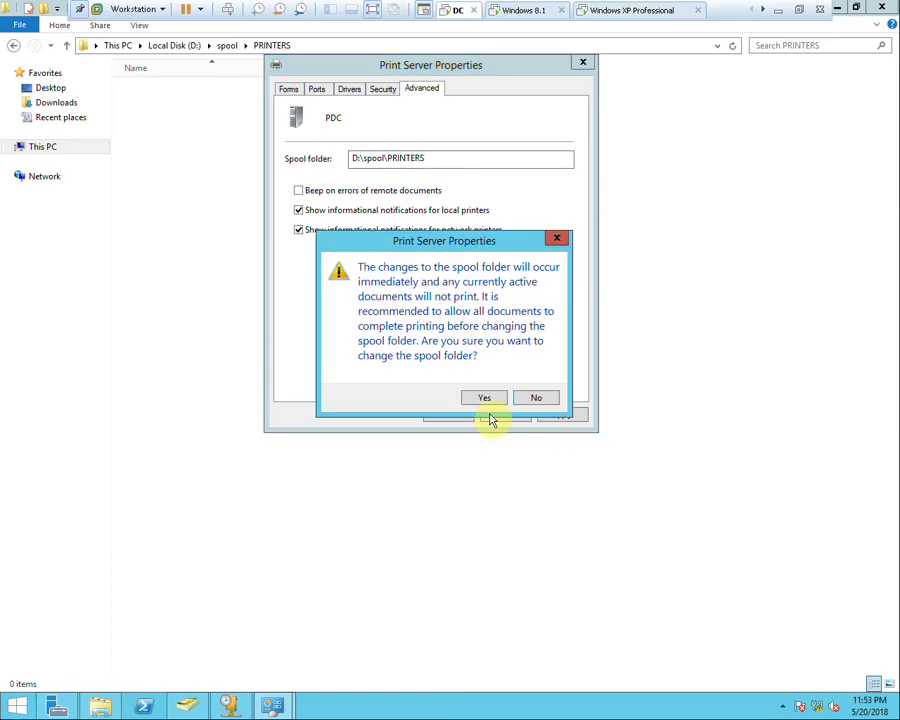
click(476, 398)
click(448, 415)
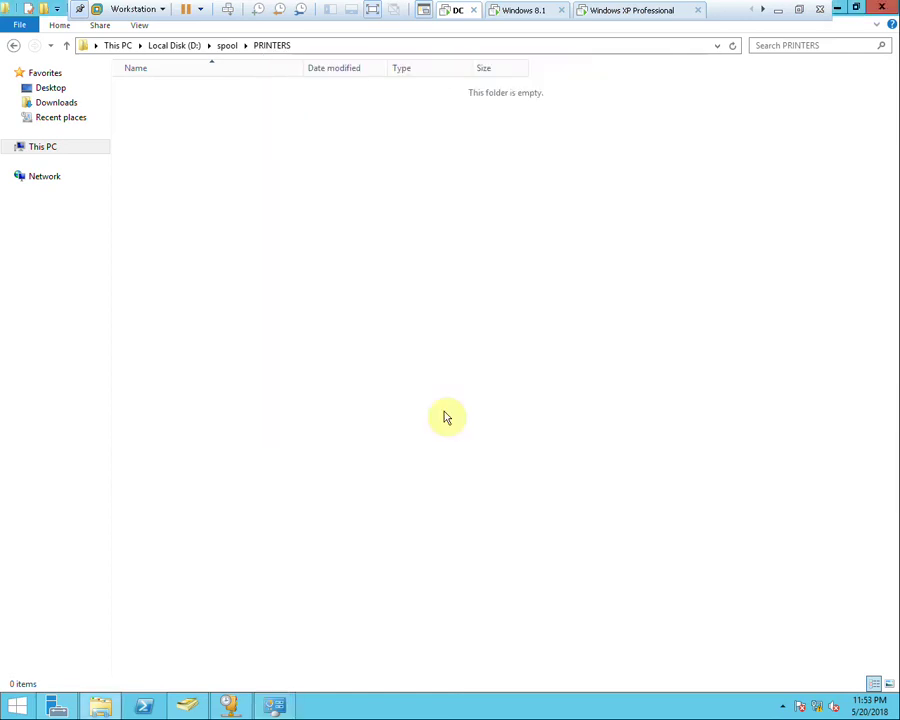
click(272, 707)
Install the TOSHIBA e-STUDIO B/W PCL6 V4 driver for the V4 -2 printer and view its Security tab.
right_click(220, 312)
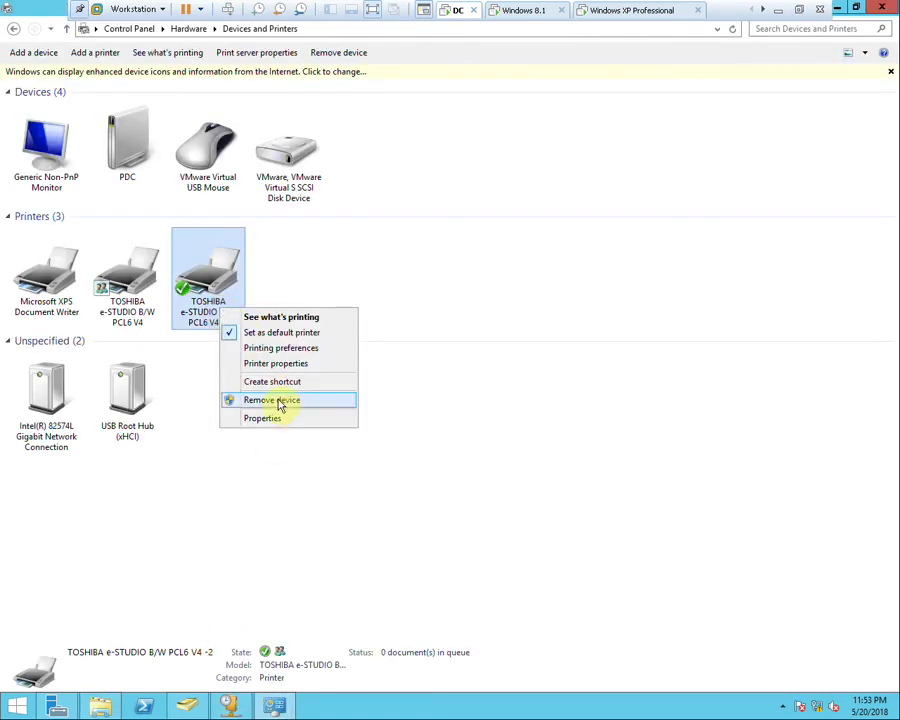
click(288, 366)
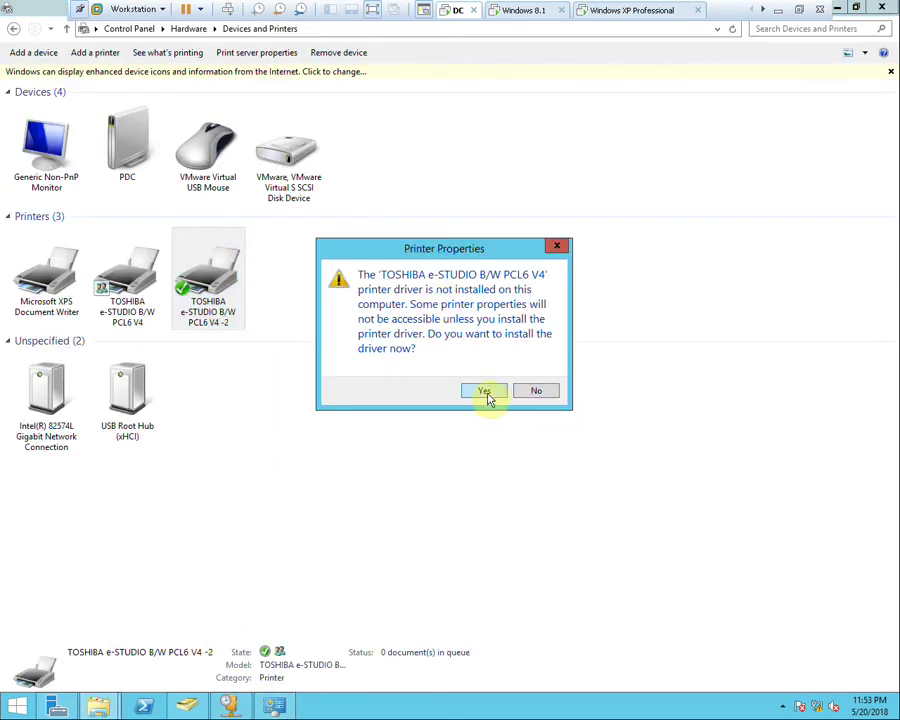
click(484, 388)
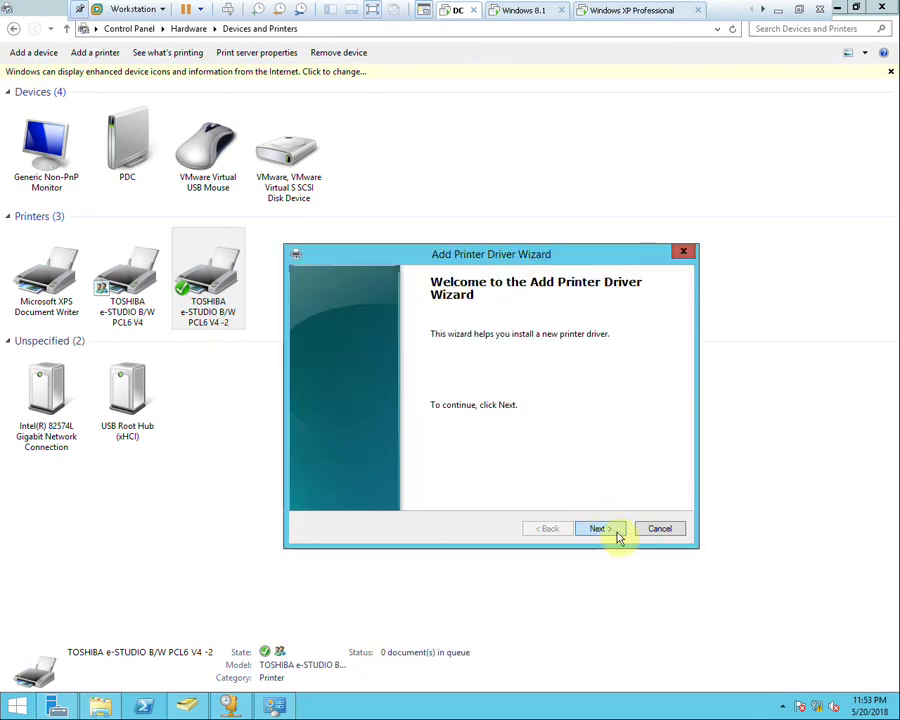
click(606, 528)
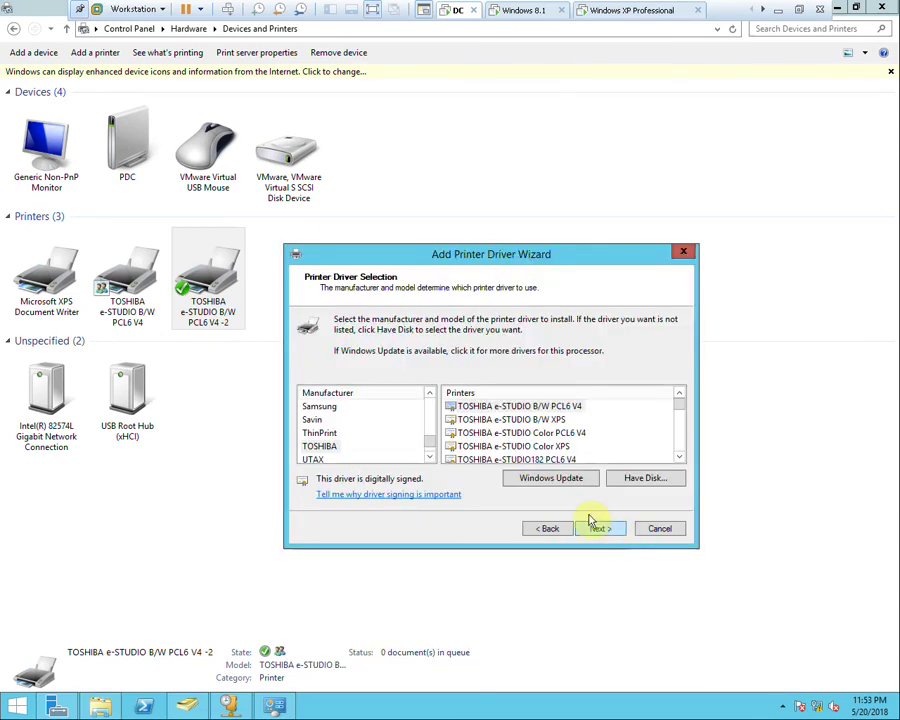
click(464, 406)
click(586, 532)
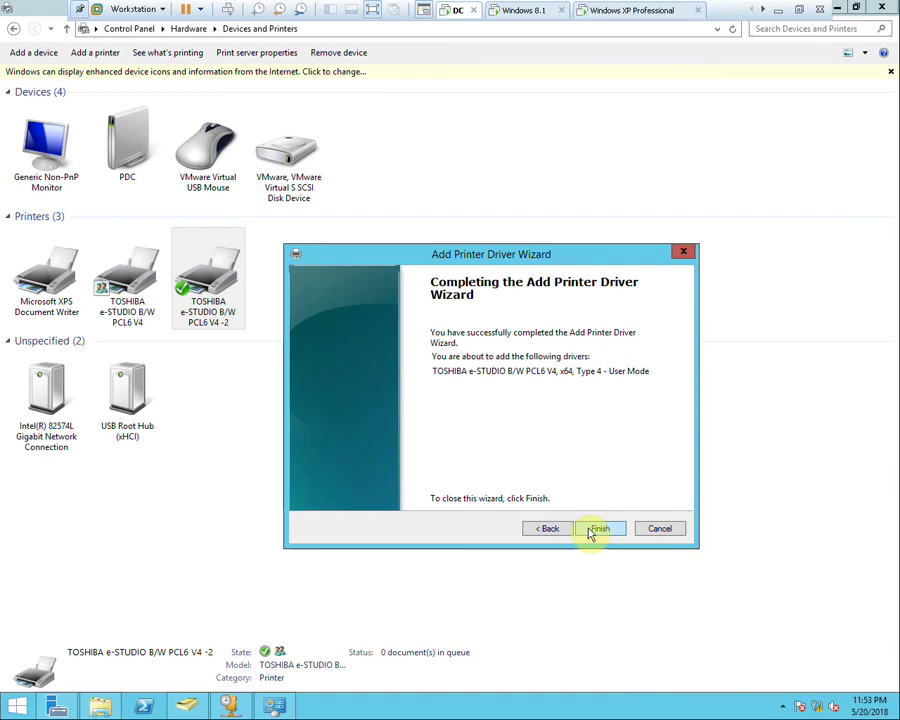
click(589, 530)
click(458, 362)
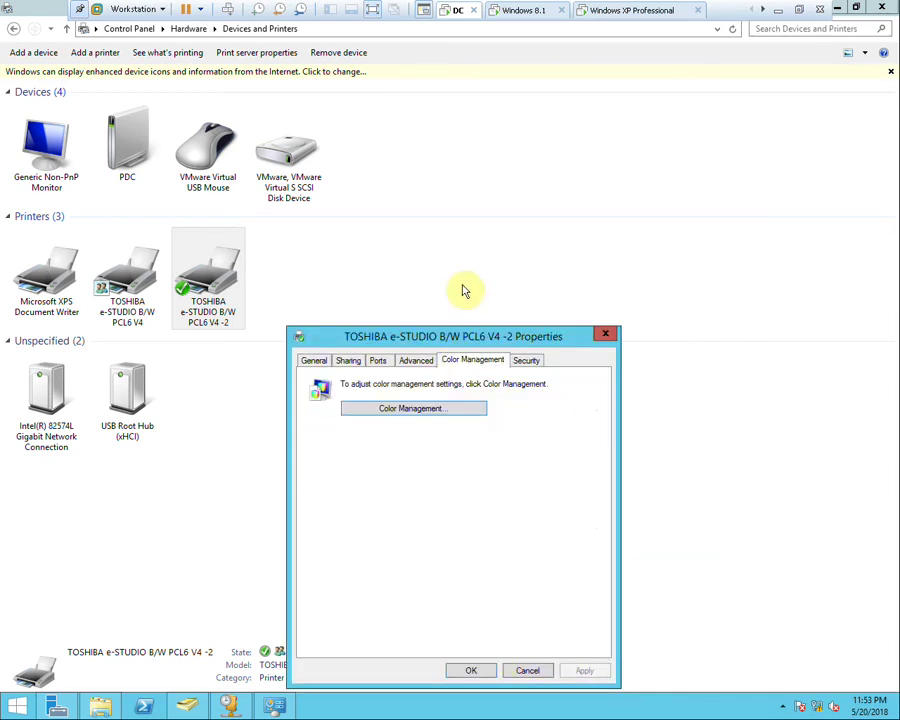
click(523, 363)
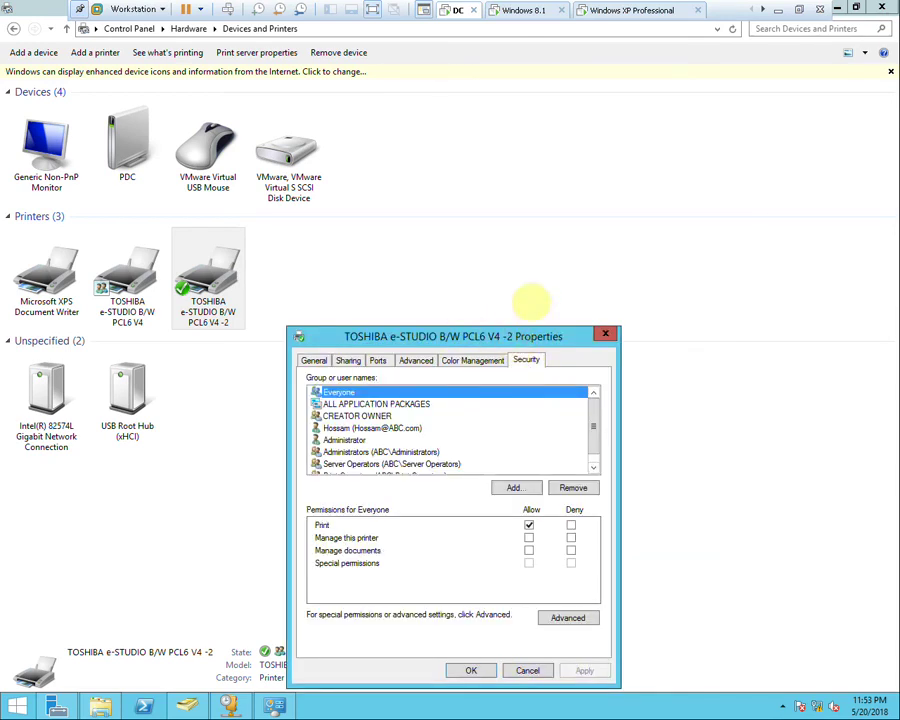
Review the V4 -2 printer's Sharing tab, then enable and apply 'Keep printed documents' under Advanced.
drag(517, 336, 520, 253)
click(378, 280)
click(352, 279)
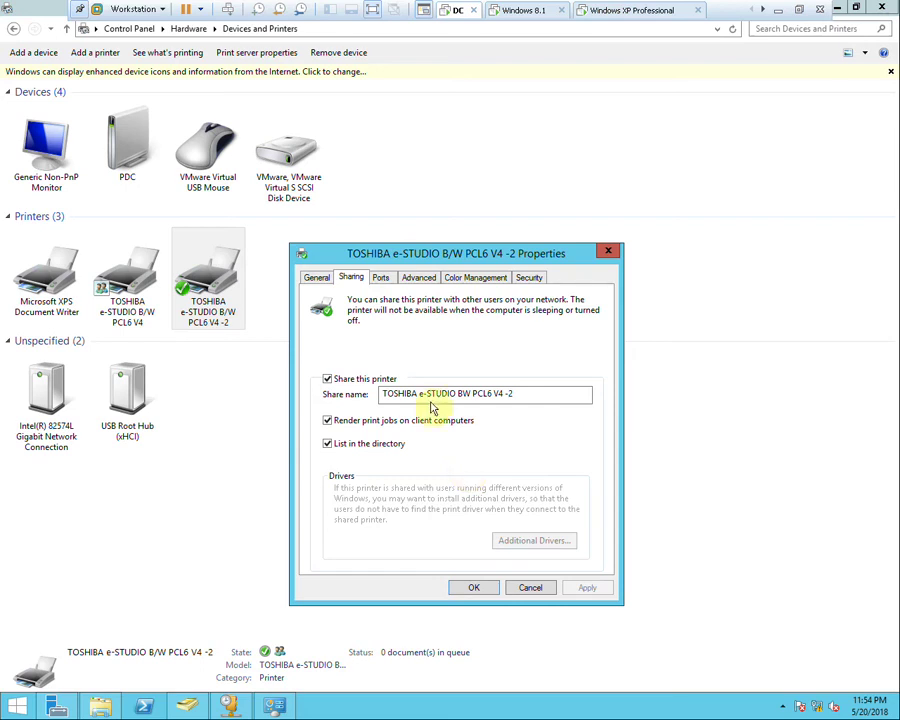
click(381, 280)
click(417, 282)
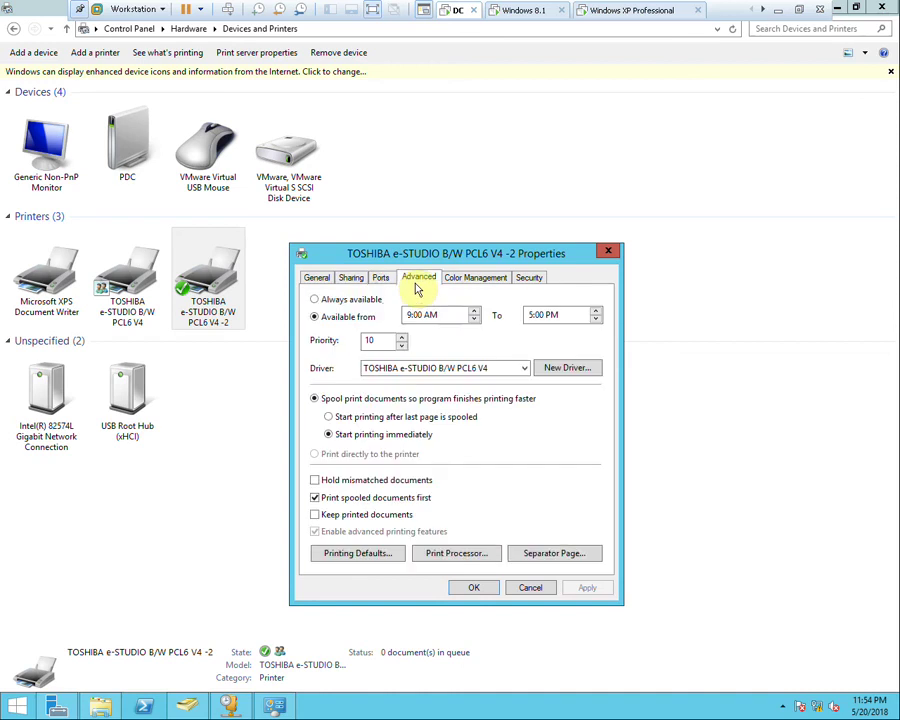
click(324, 515)
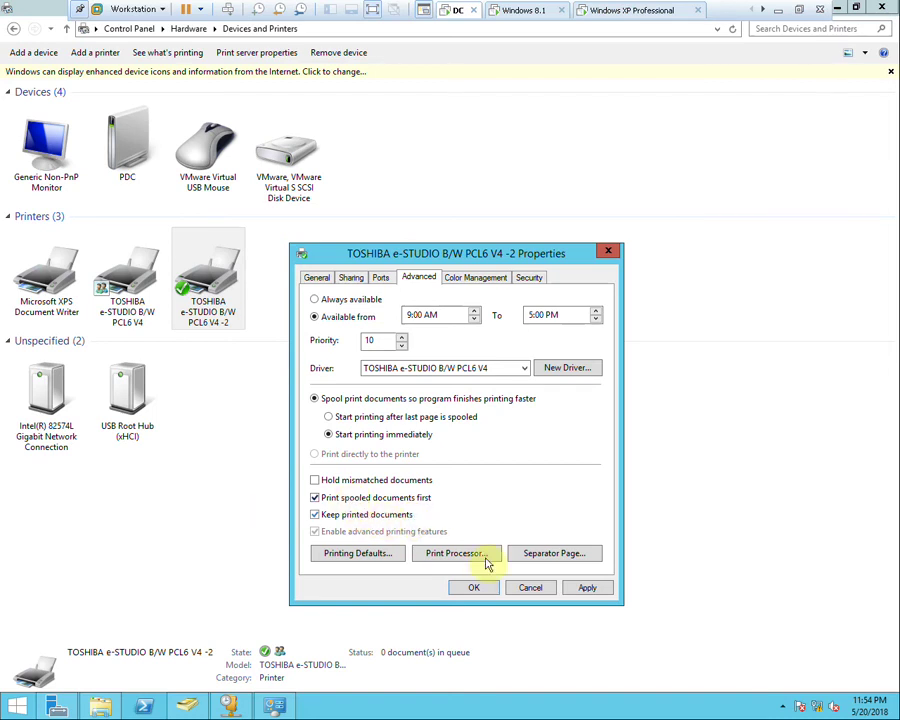
click(588, 588)
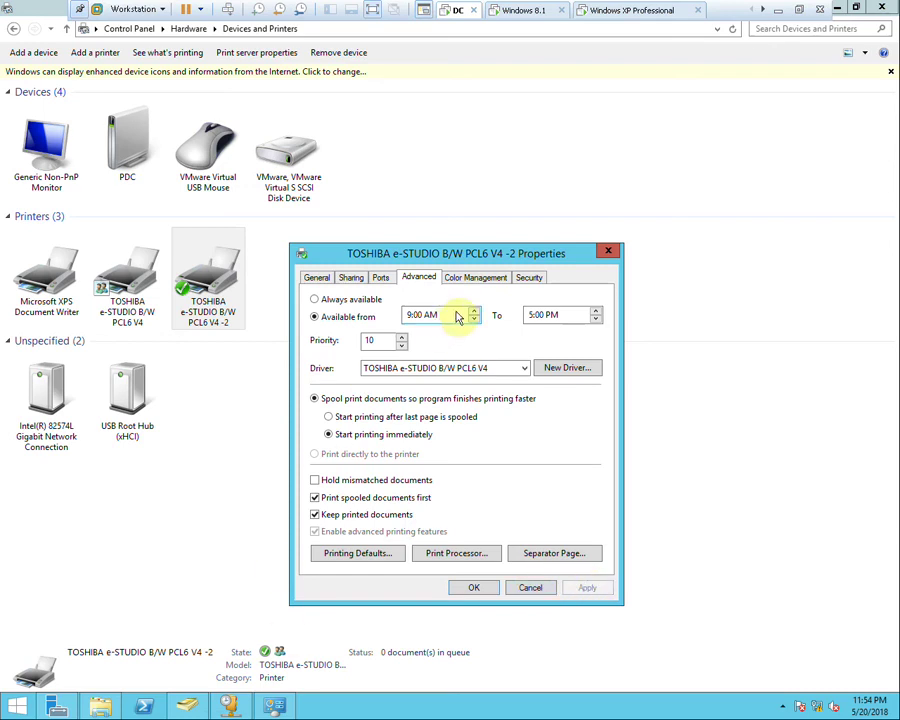
Go up to D:\spool and open the TOSHIBA PCL6 V4 printer's context menu.
click(97, 708)
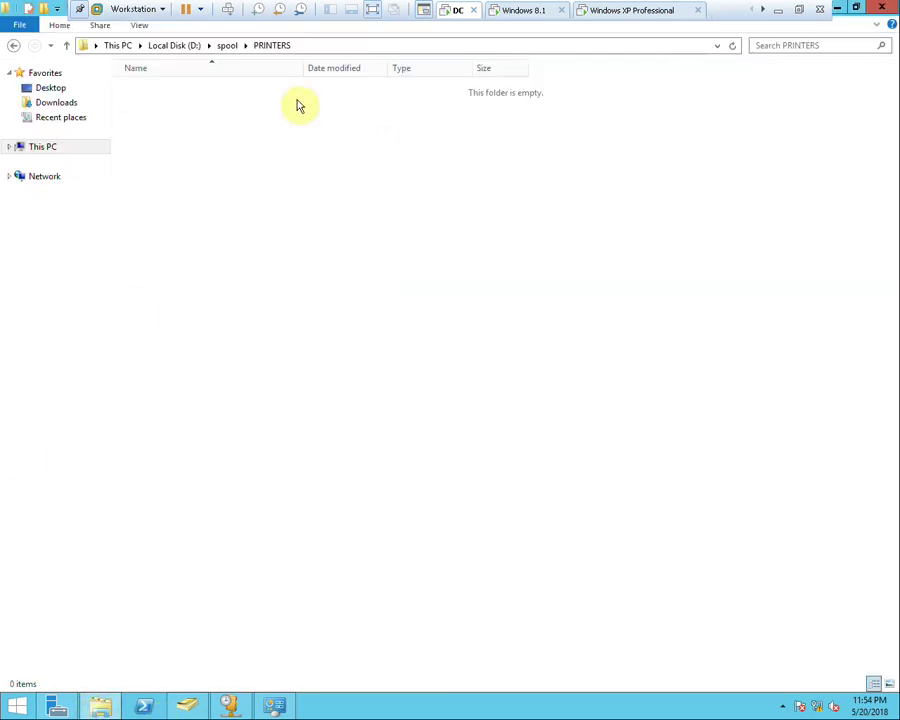
click(65, 46)
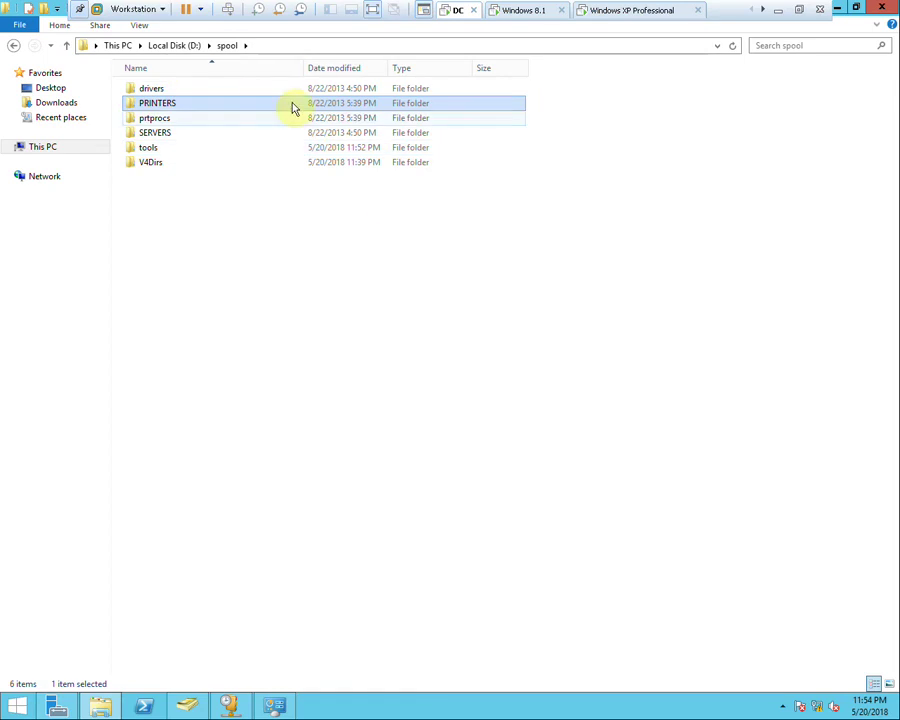
click(275, 707)
right_click(127, 298)
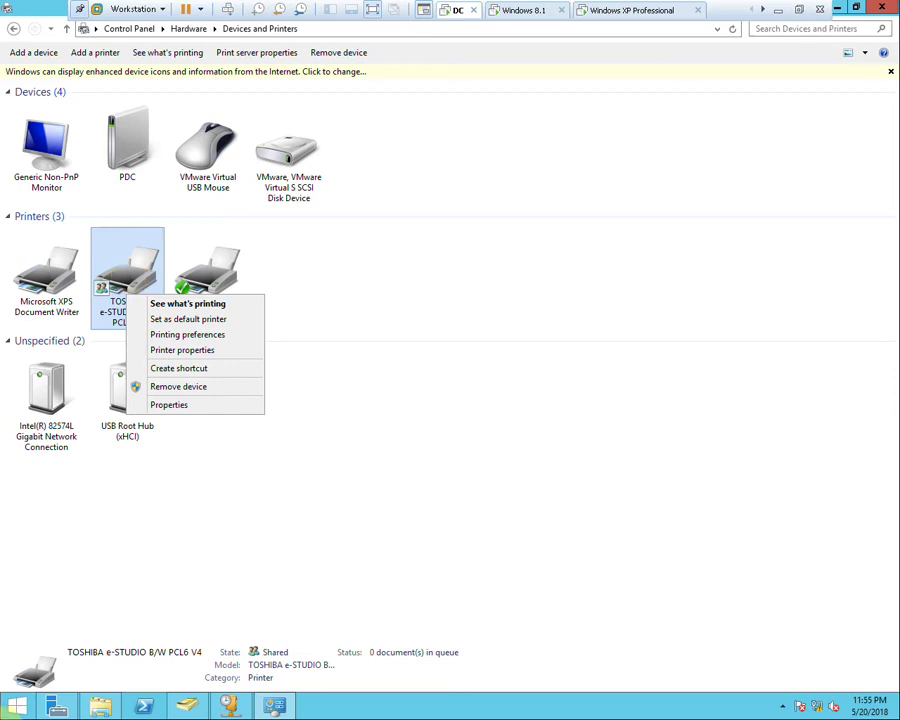
Check the PRINTERS and SERVERS subfolders of D:\spool are empty.
click(102, 706)
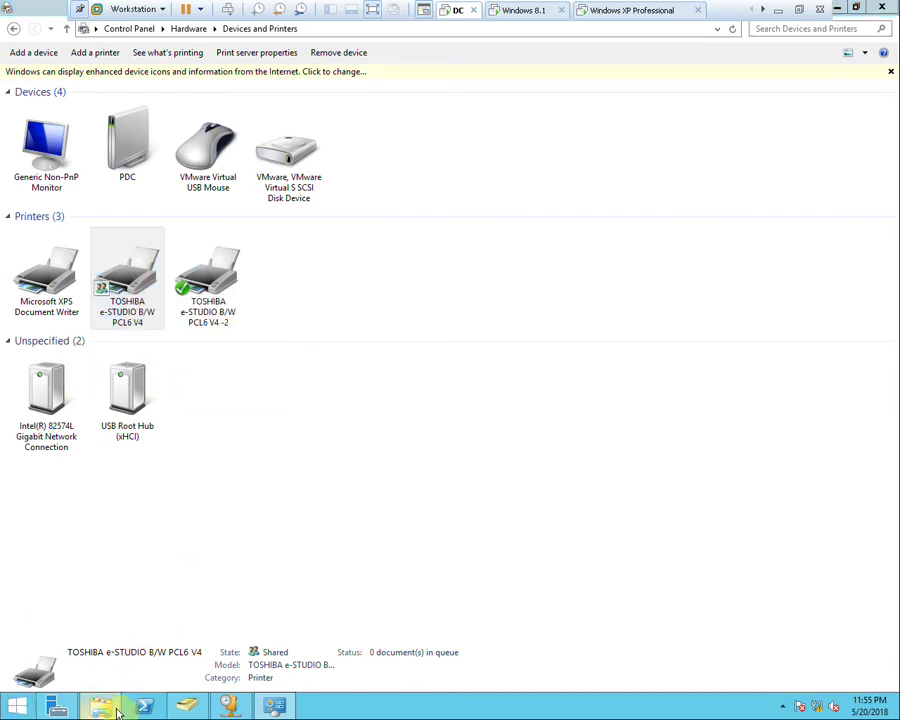
click(165, 88)
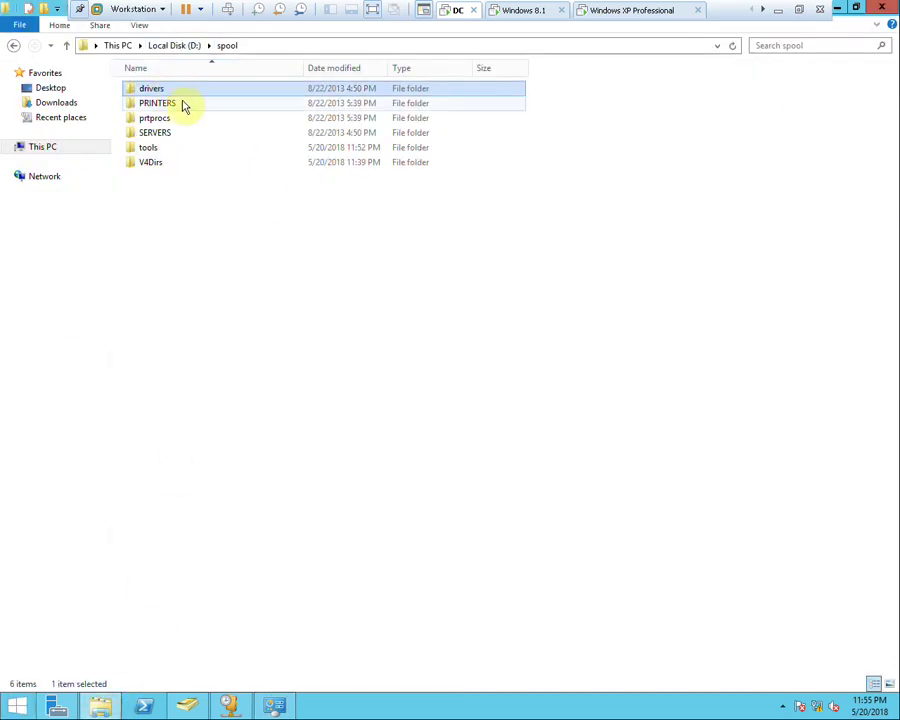
click(182, 103)
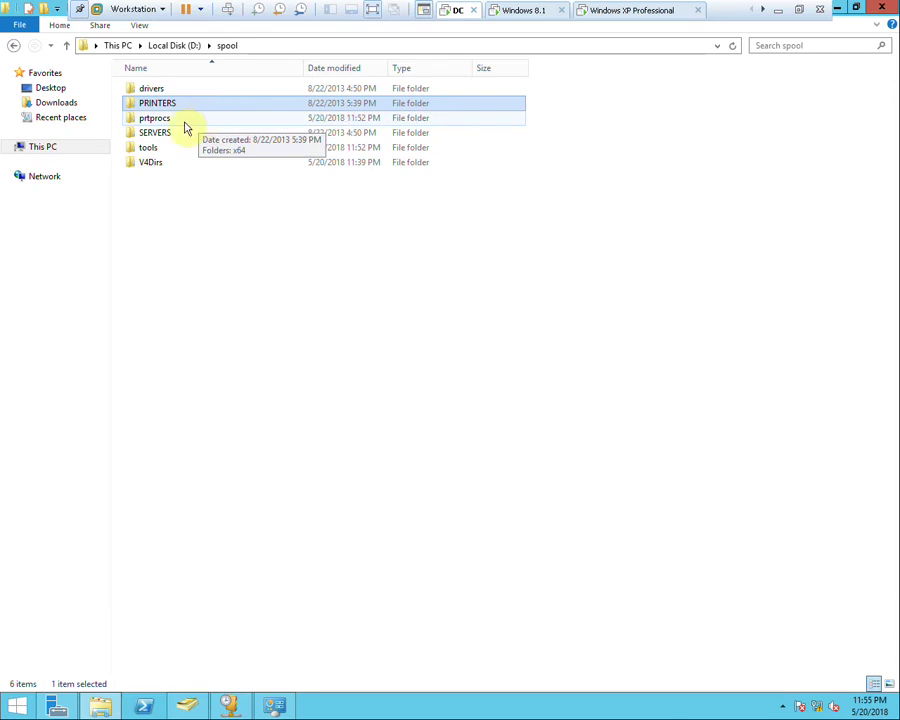
double_click(178, 134)
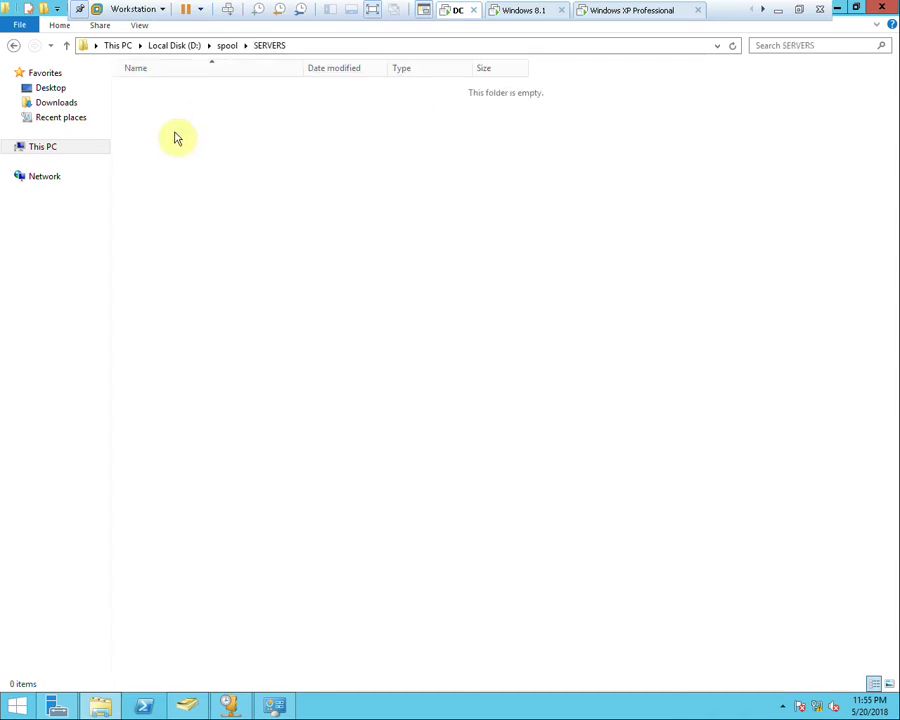
click(66, 45)
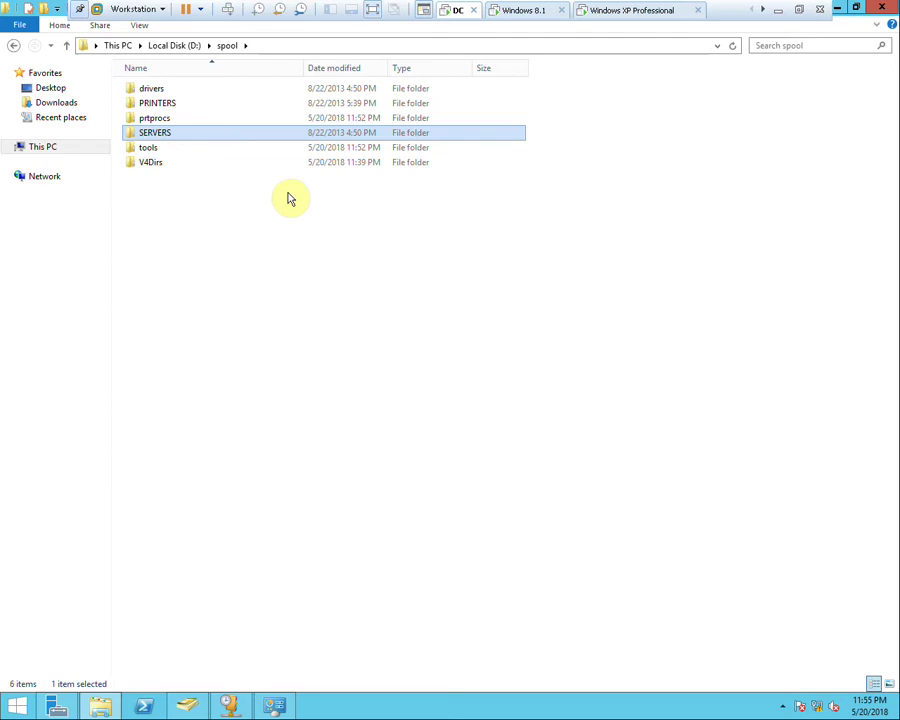
Open the TOSHIBA PCL6 V4 printer's menu, then switch to the Windows 8.1 VM and dismiss its lock screen.
click(279, 706)
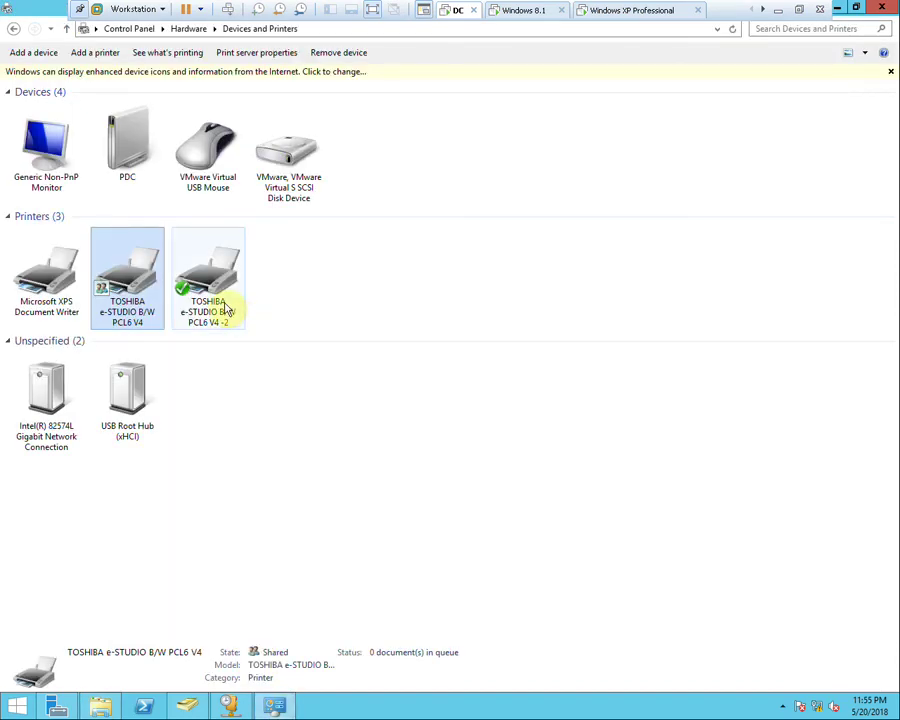
right_click(130, 273)
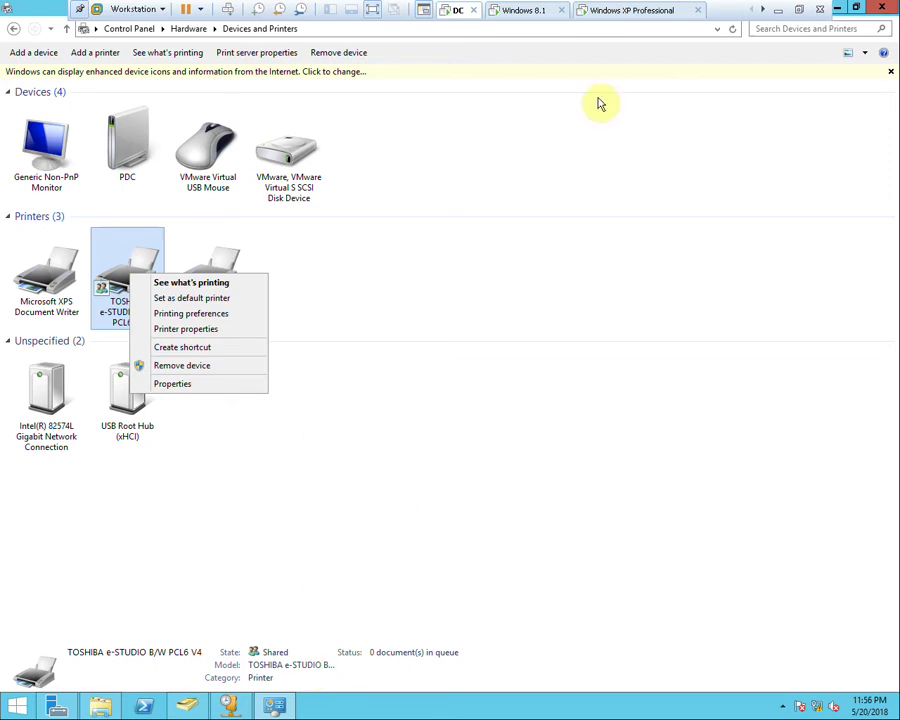
click(528, 12)
click(650, 560)
click(496, 235)
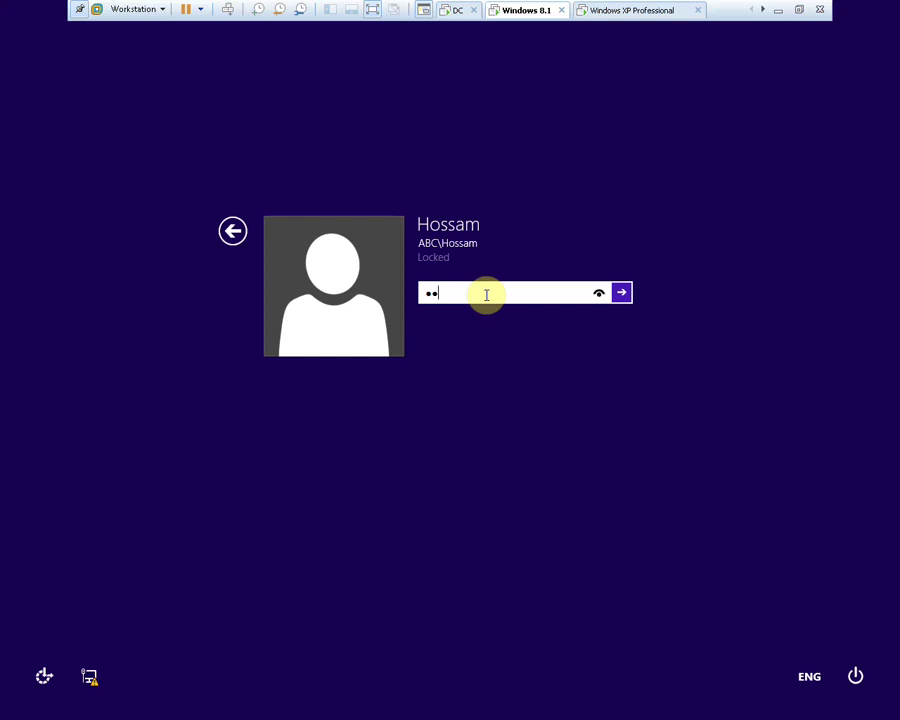
Submit the account password and cancel the TOSHIBA printer Properties dialog.
key(Return)
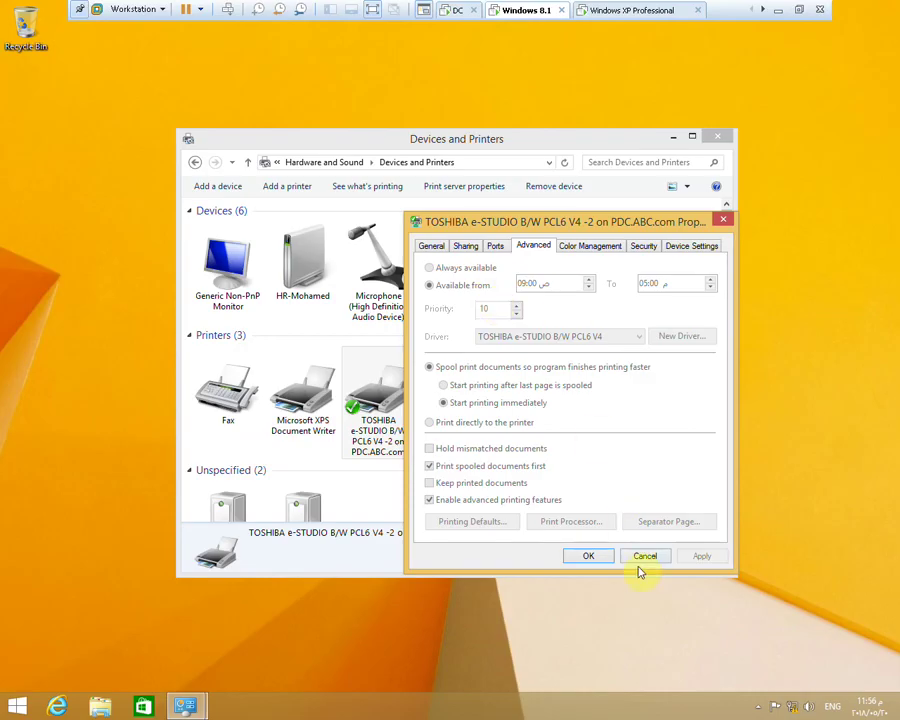
click(648, 557)
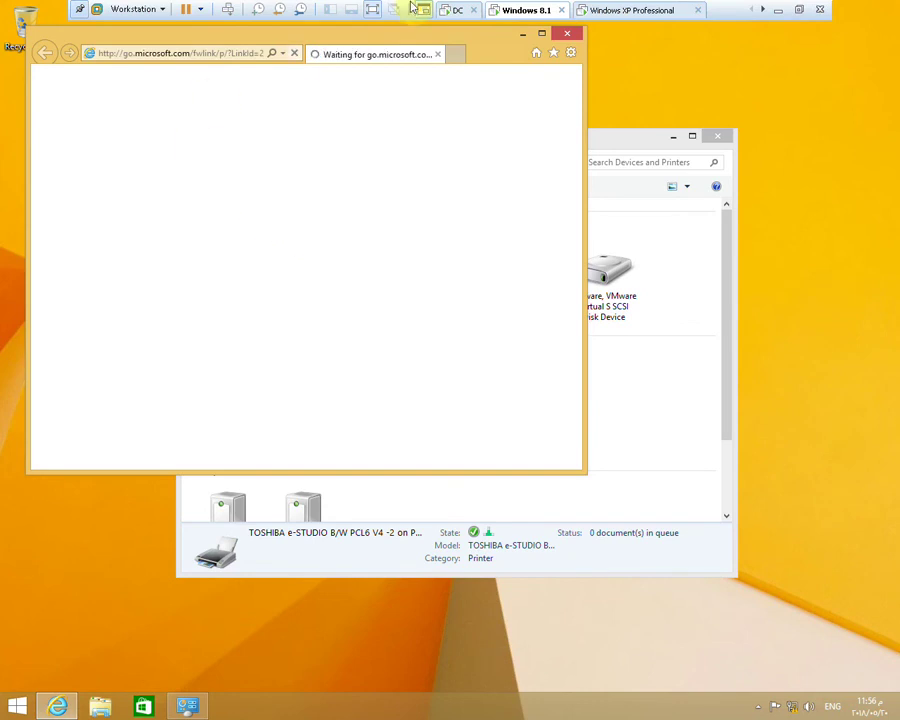
On the server, make the TOSHIBA PCL6 V4 -2 printer Always available.
click(454, 10)
right_click(220, 263)
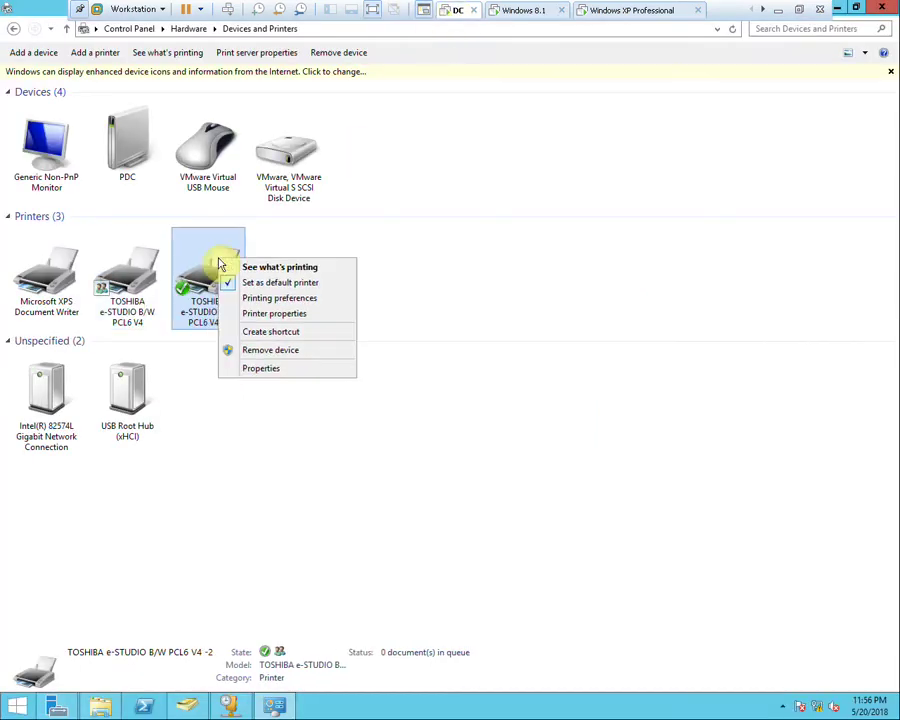
click(268, 318)
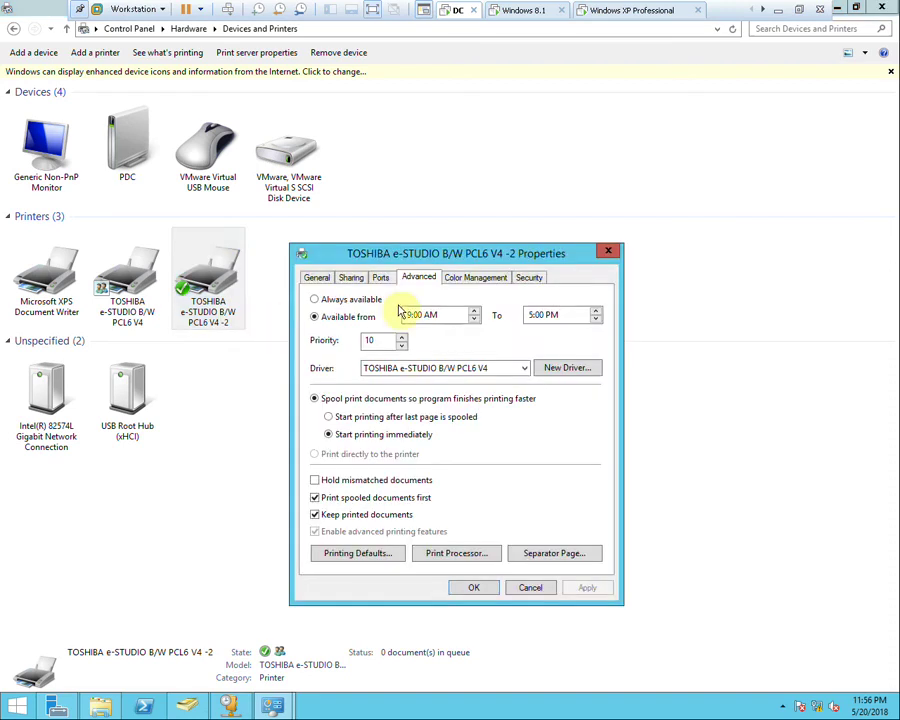
click(347, 306)
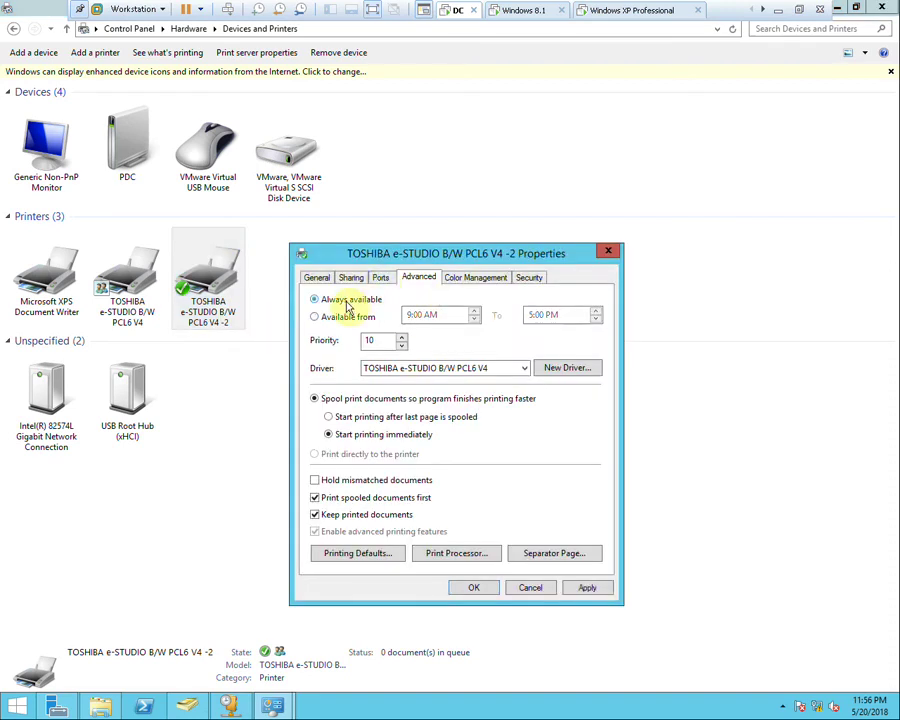
click(584, 587)
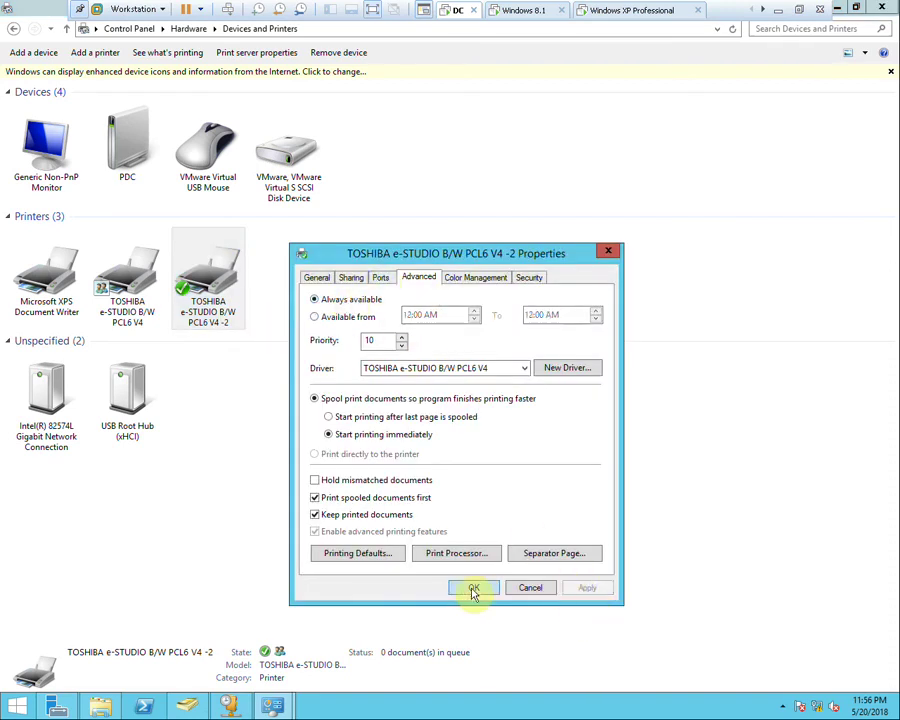
click(473, 587)
Install the missing TOSHIBA e-STUDIO B/W PCL6 V4 driver for the other TOSHIBA printer.
right_click(145, 270)
click(180, 325)
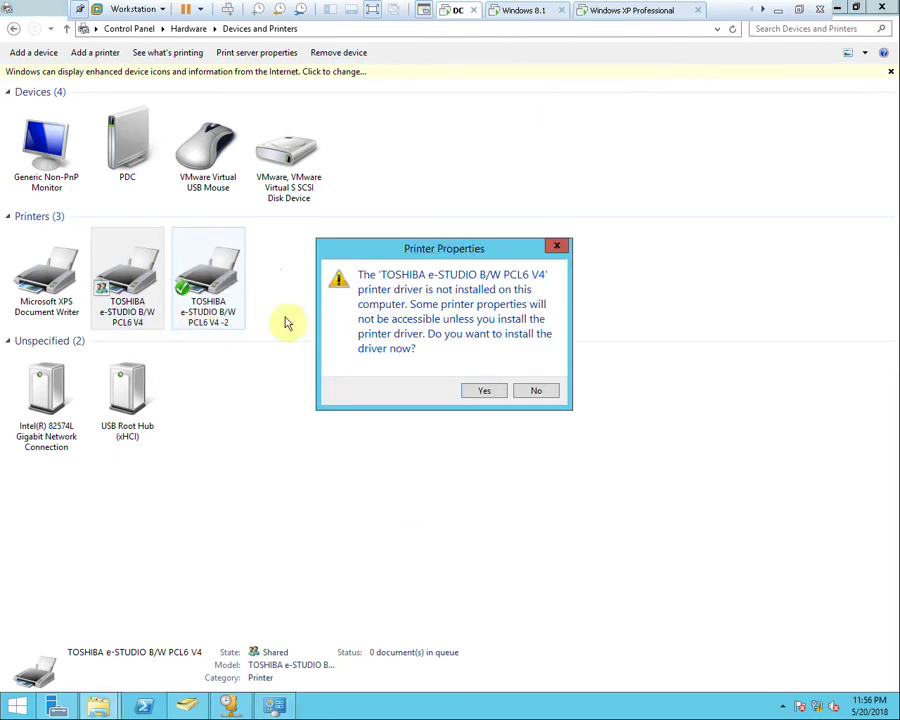
click(476, 390)
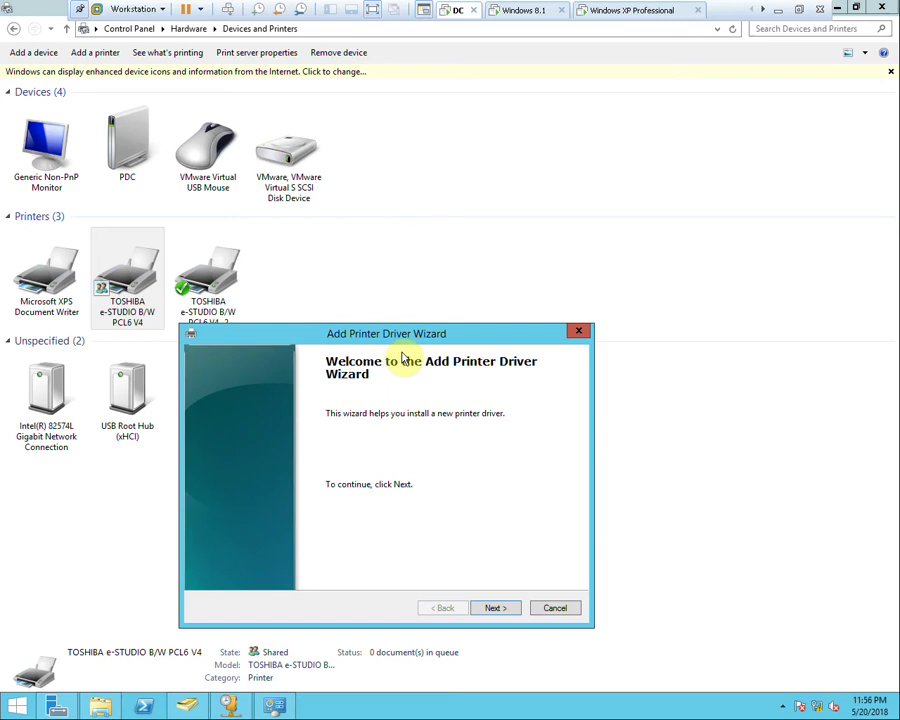
click(507, 606)
click(388, 485)
click(500, 609)
click(500, 609)
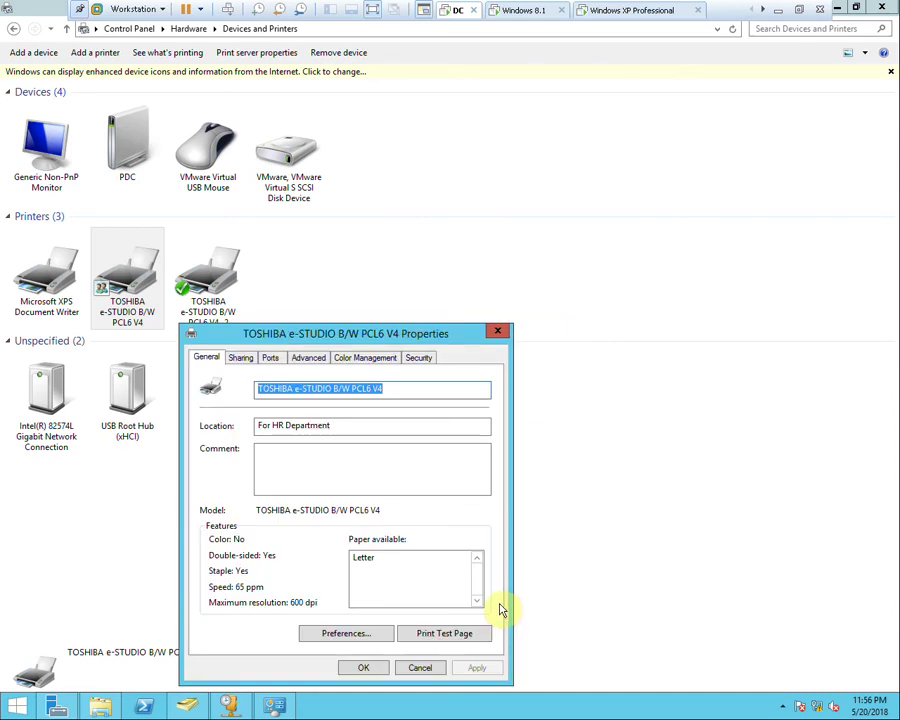
drag(389, 338, 445, 204)
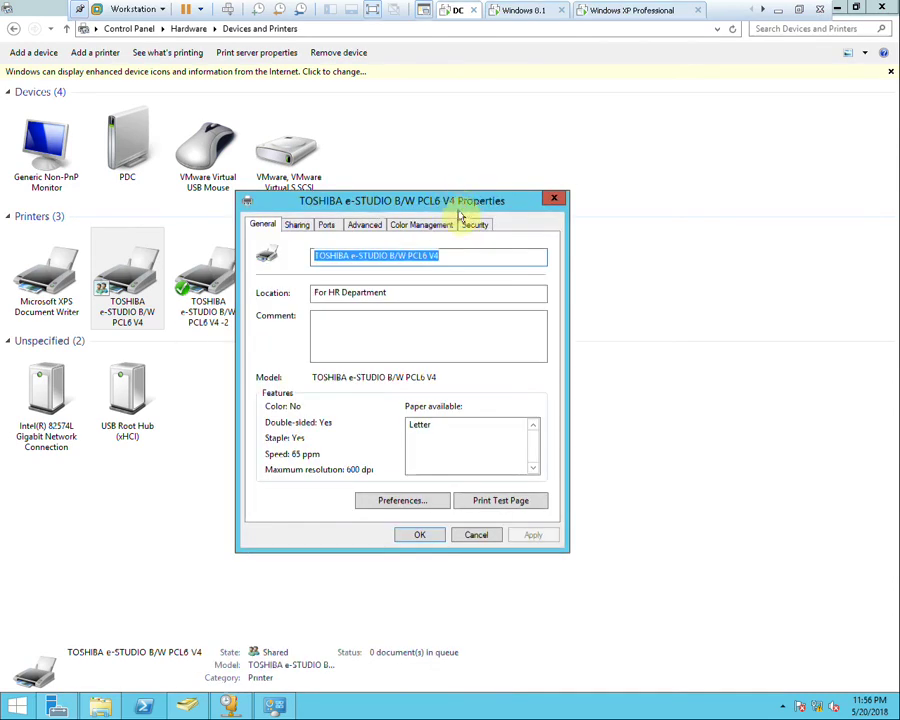
click(358, 226)
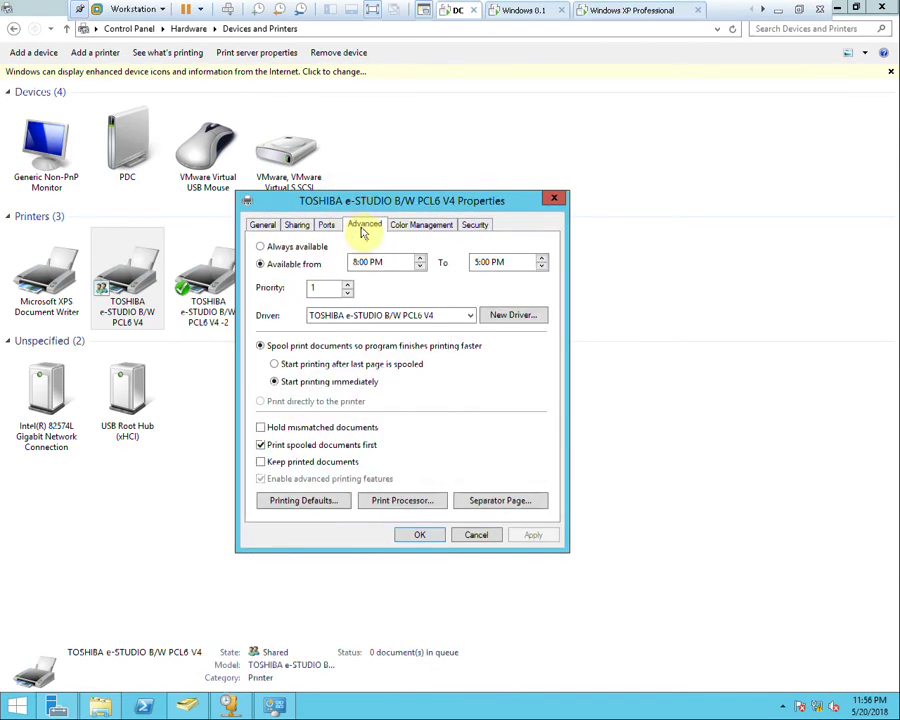
click(419, 535)
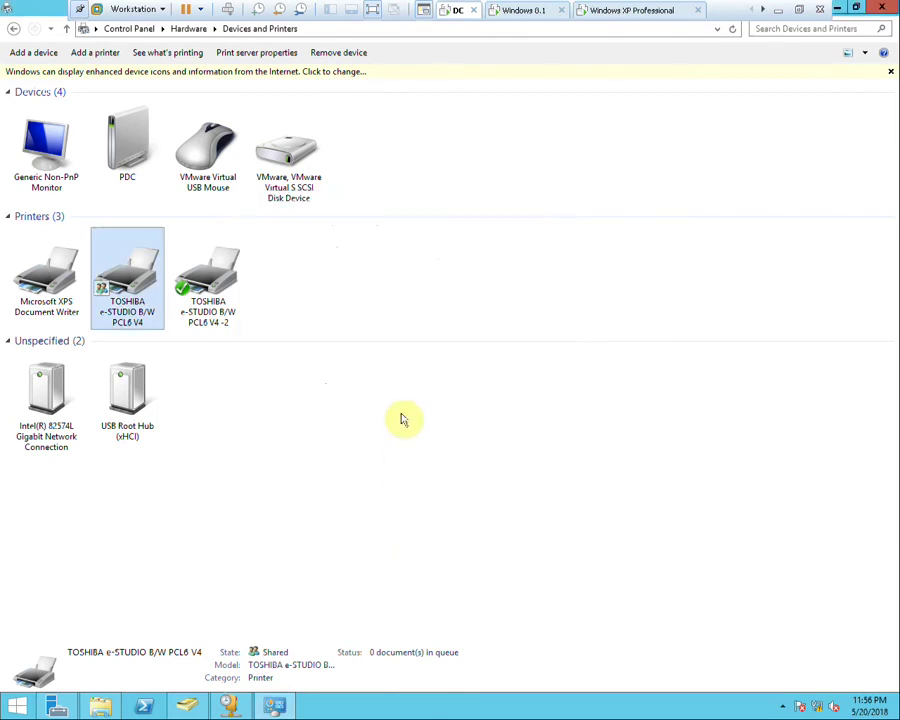
Print the Windows 8.1 browser page to TOSHIBA -2 on PDC.ABC.com, then return to the server.
click(537, 14)
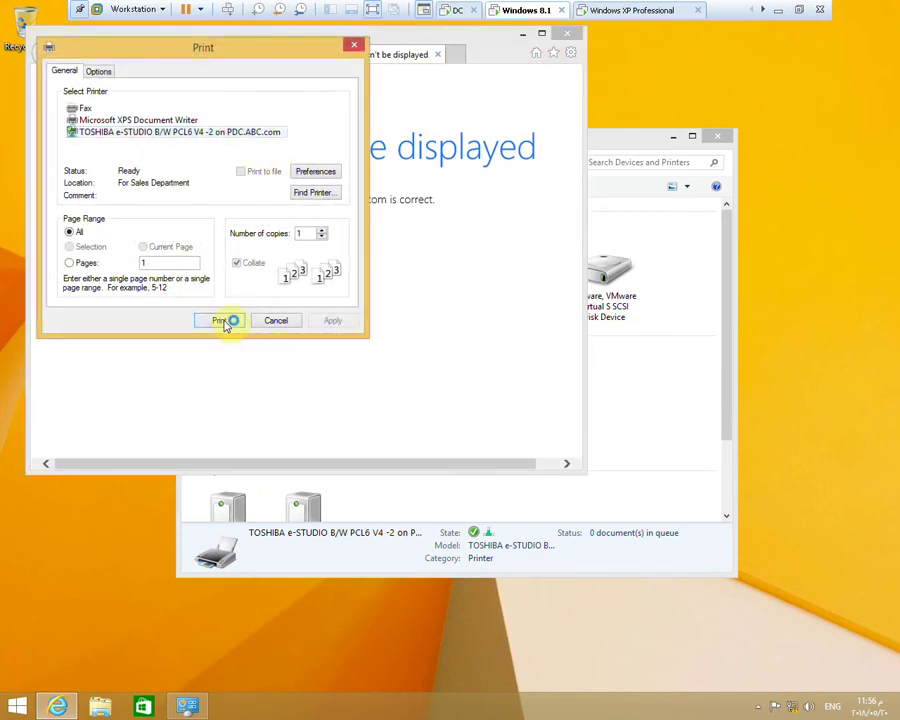
click(222, 320)
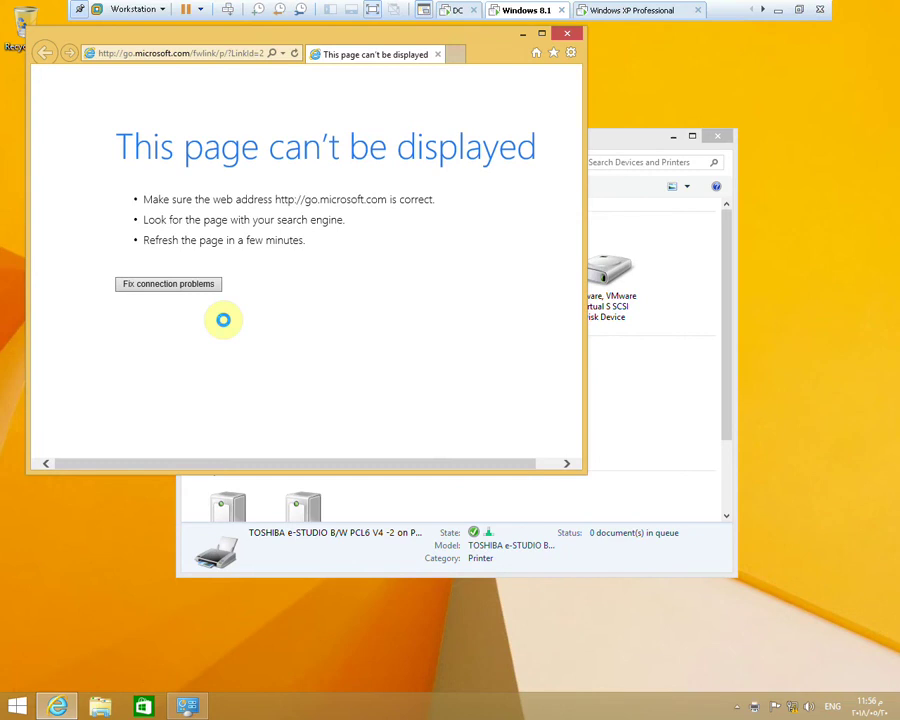
click(457, 12)
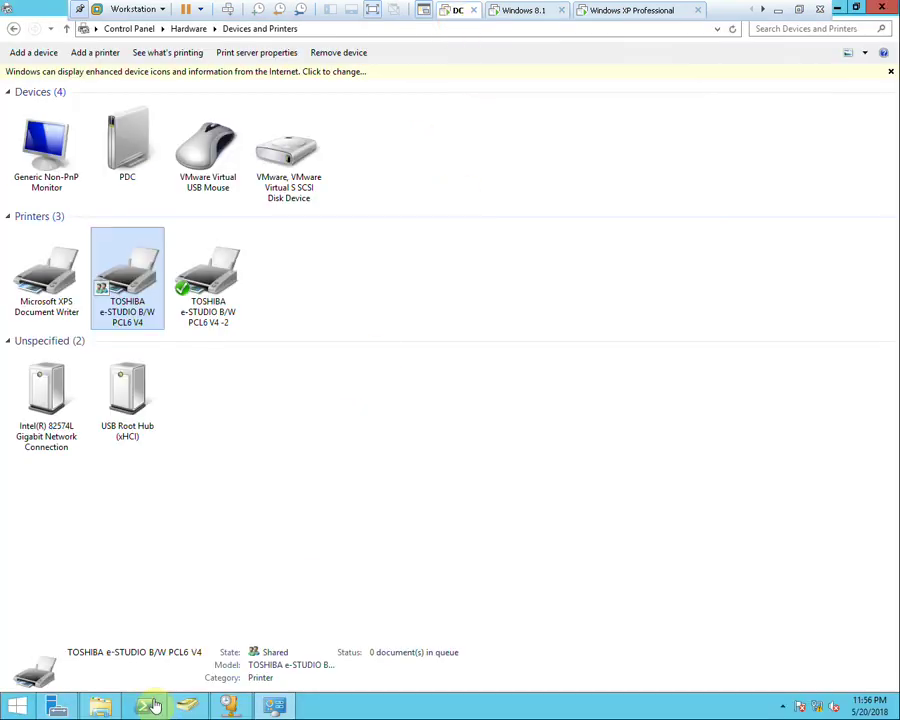
Browse to the D:\spool\PRINTERS folder in File Explorer.
click(97, 705)
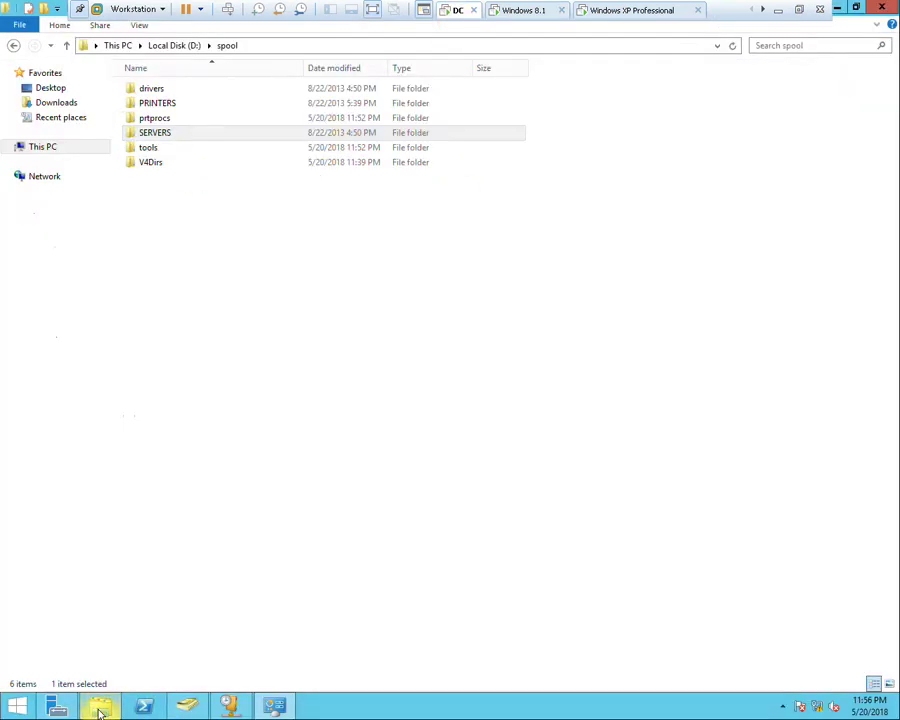
double_click(152, 90)
click(66, 45)
double_click(157, 104)
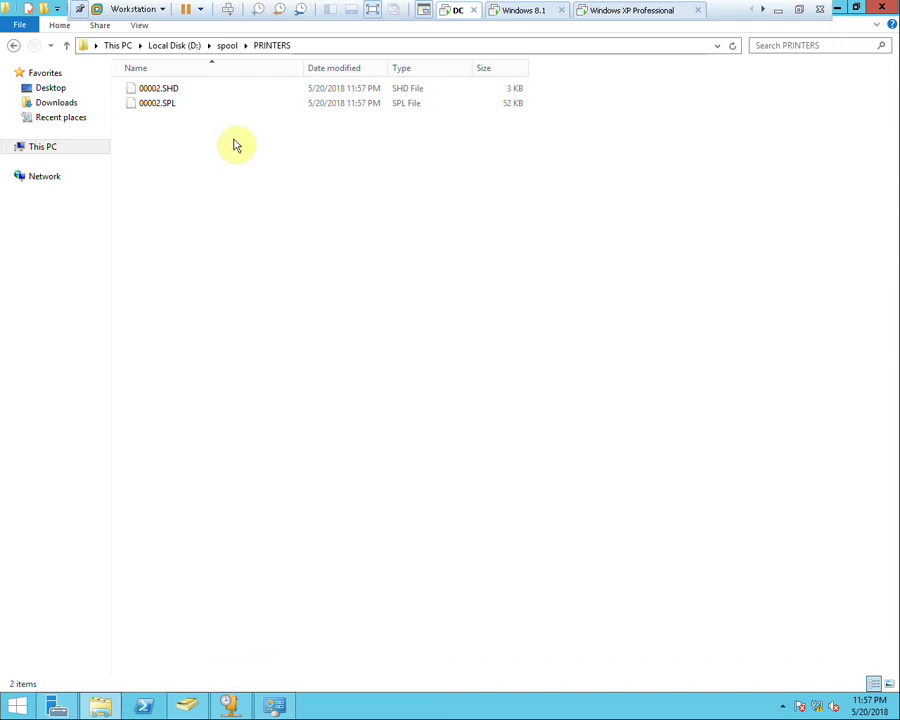
Open the 00002.SPL spool file in Notepad after 00002.SHD proves unsupported.
click(321, 91)
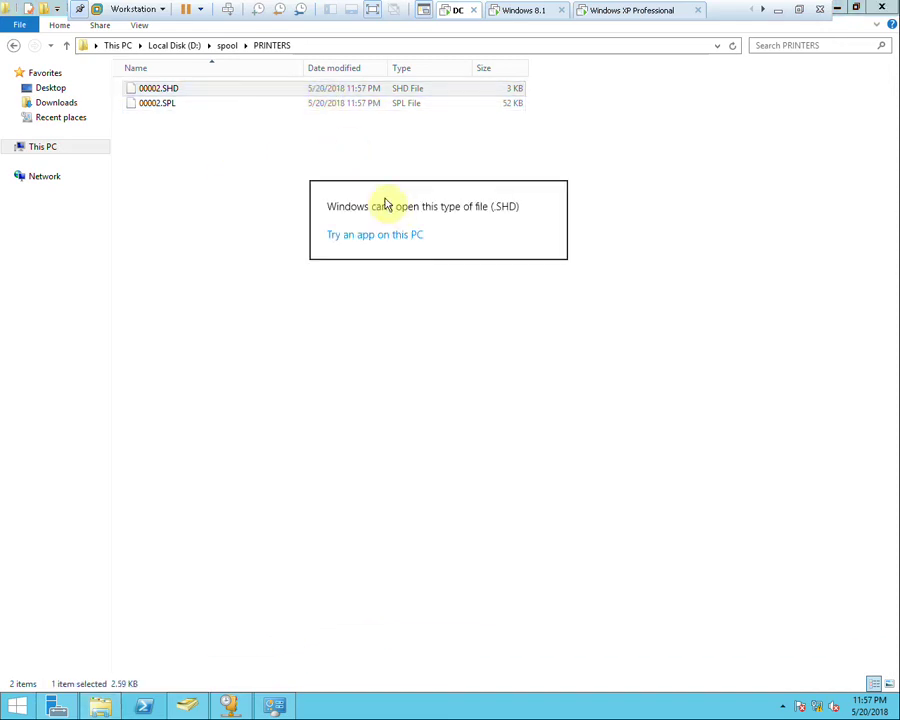
click(614, 293)
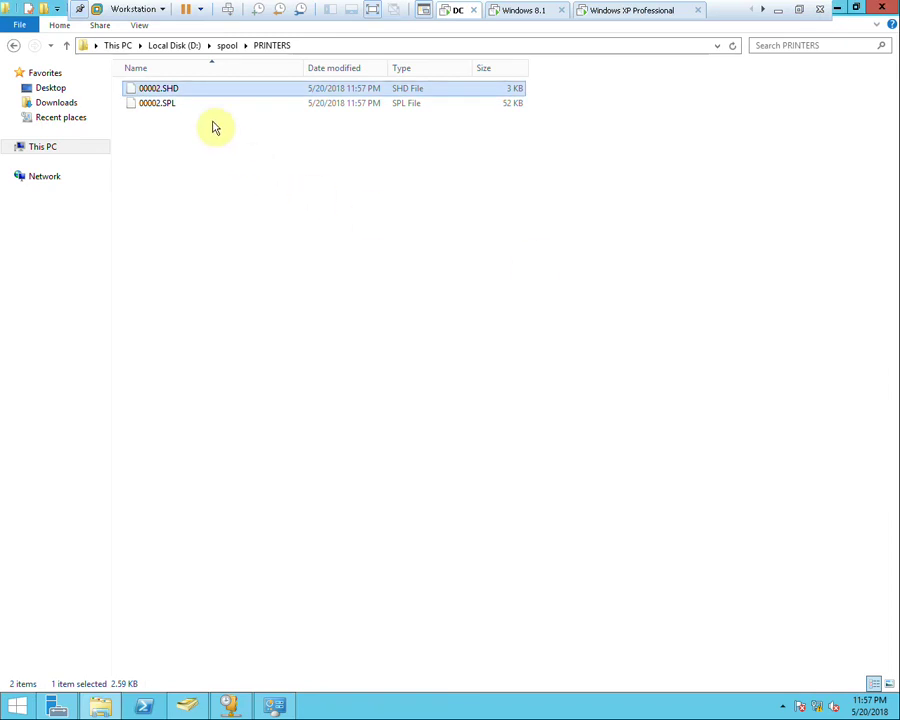
right_click(156, 108)
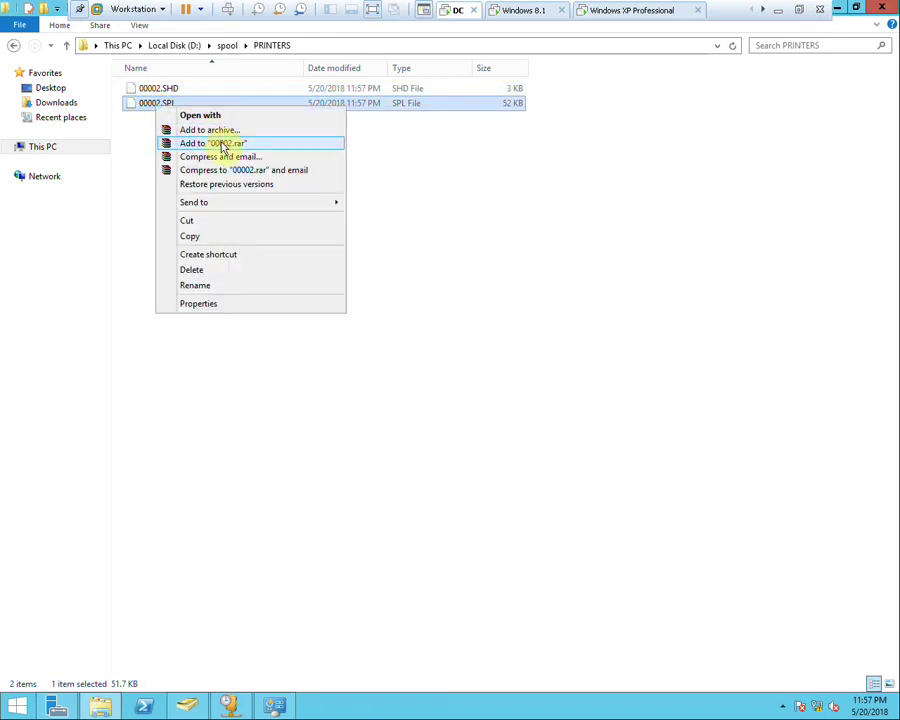
click(152, 108)
double_click(152, 108)
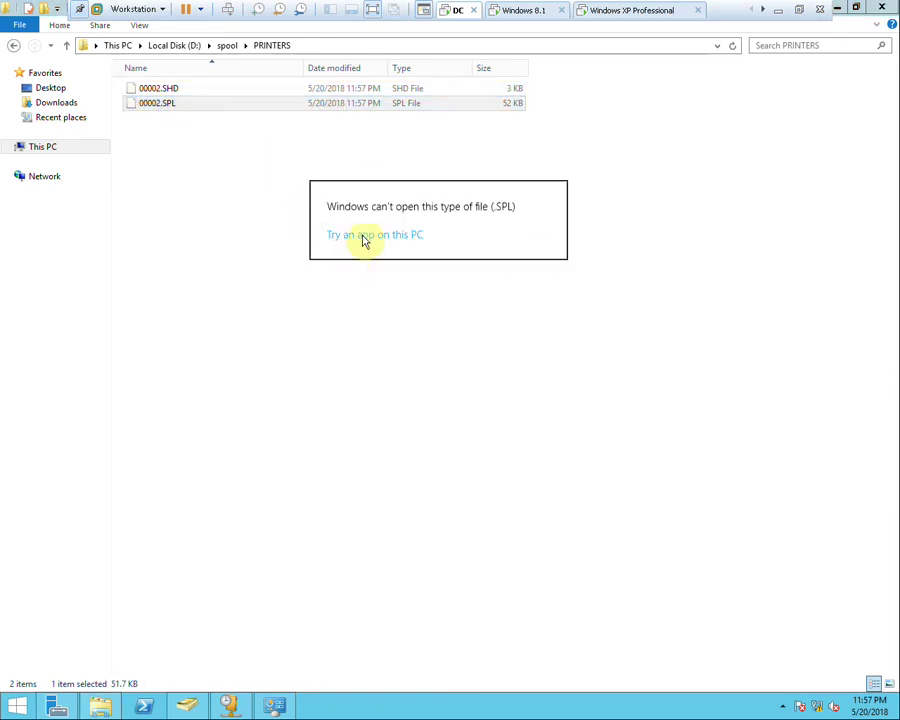
click(363, 238)
click(368, 385)
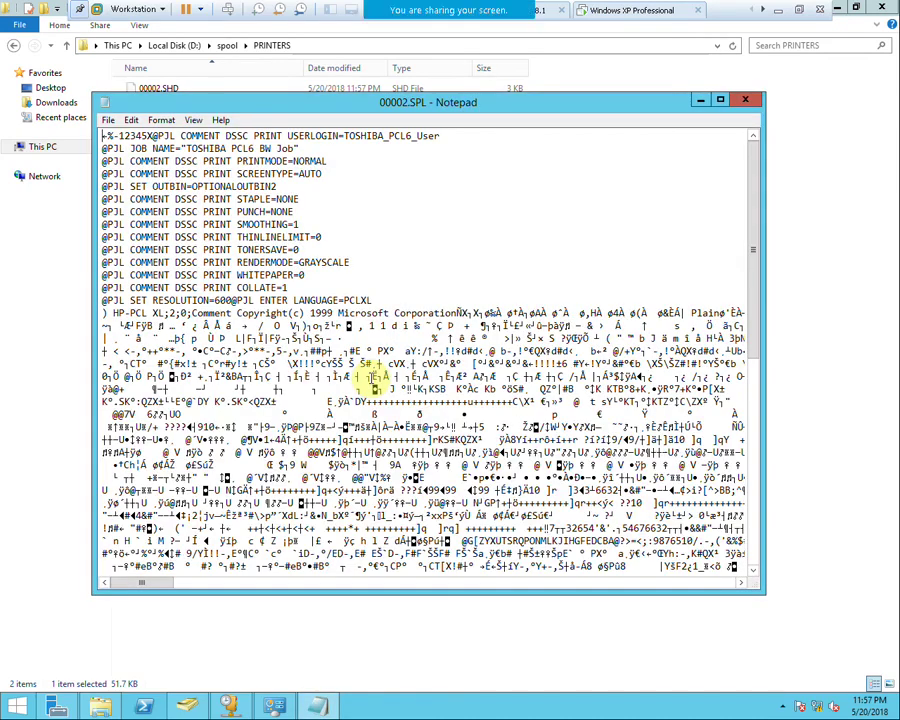
Inspect the spool file, highlighting the JOB NAME through TONERSAVE PJL header lines.
scroll(394, 276, down, 8)
scroll(395, 278, up, 8)
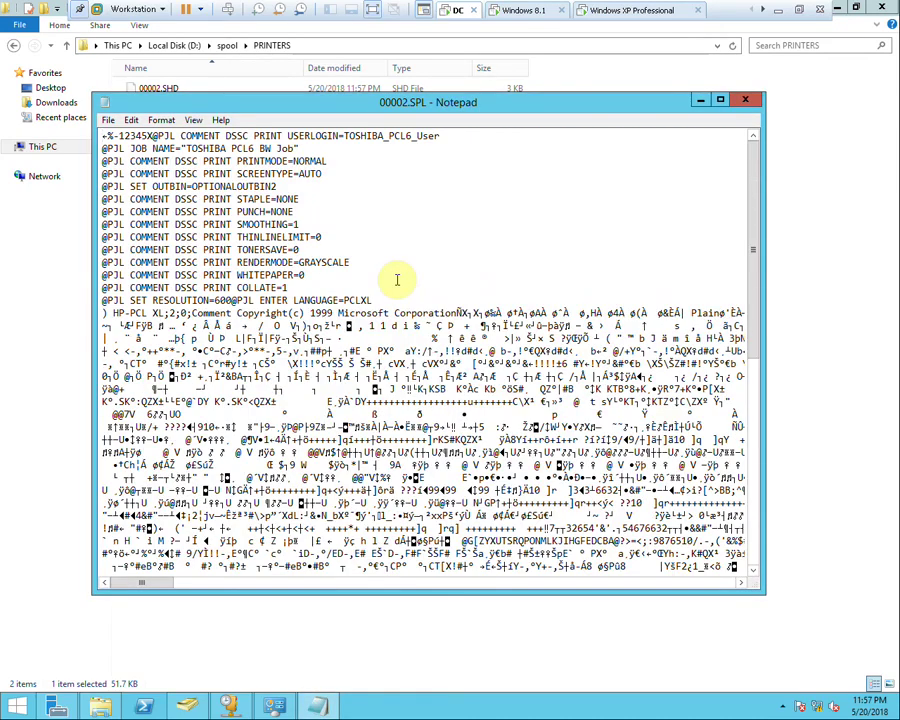
scroll(398, 280, down, 5)
scroll(396, 280, up, 5)
drag(335, 160, 150, 148)
drag(102, 173, 176, 311)
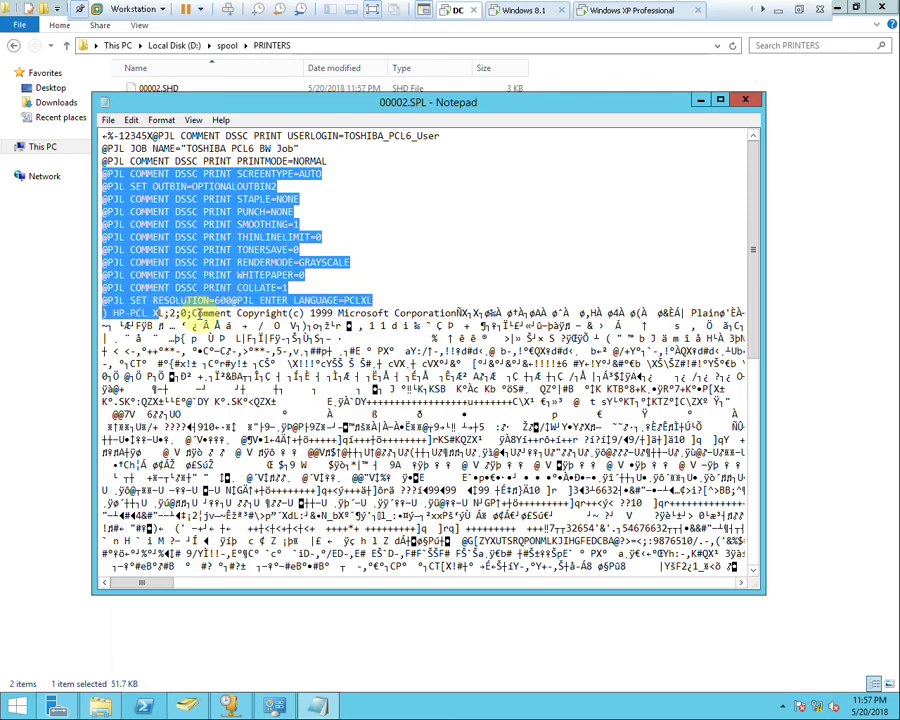
scroll(190, 312, down, 1)
scroll(192, 298, down, 6)
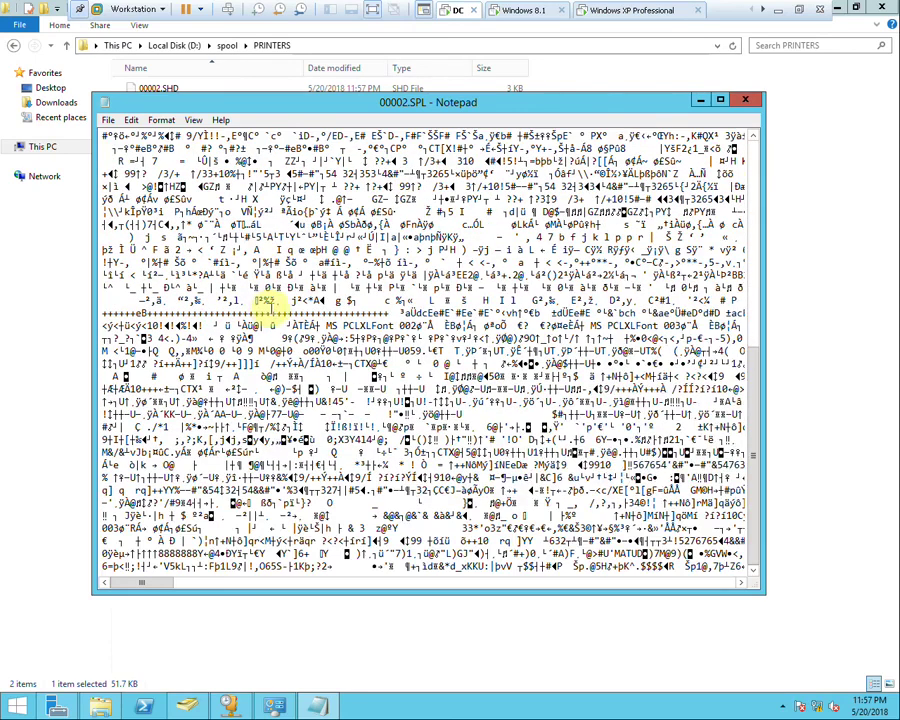
scroll(301, 311, up, 4)
scroll(308, 310, up, 3)
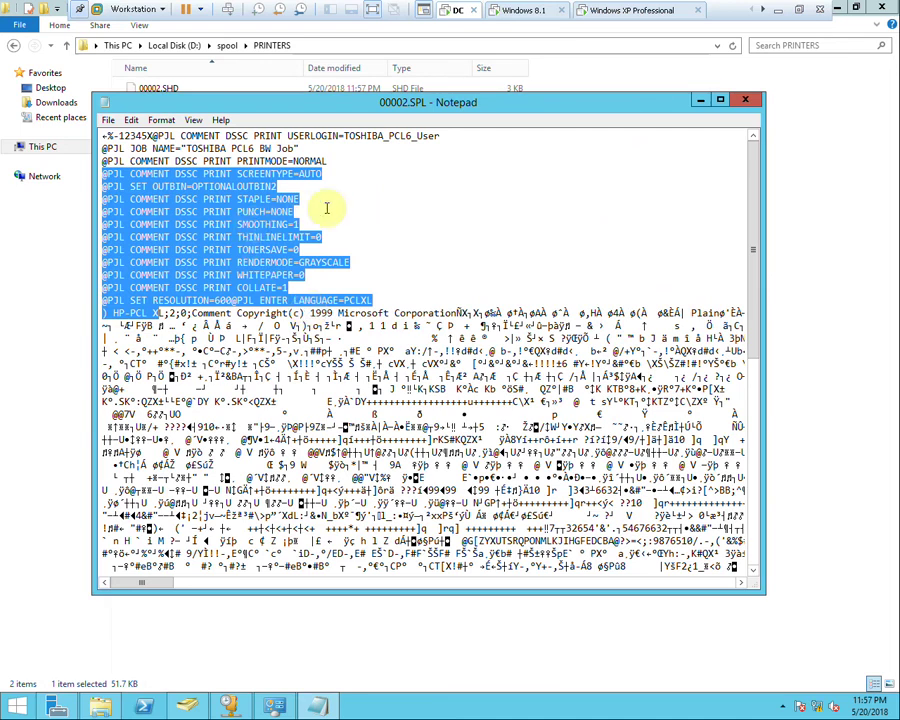
Highlight the user login and job name lines, then close Notepad and switch to Windows XP.
drag(440, 135, 244, 136)
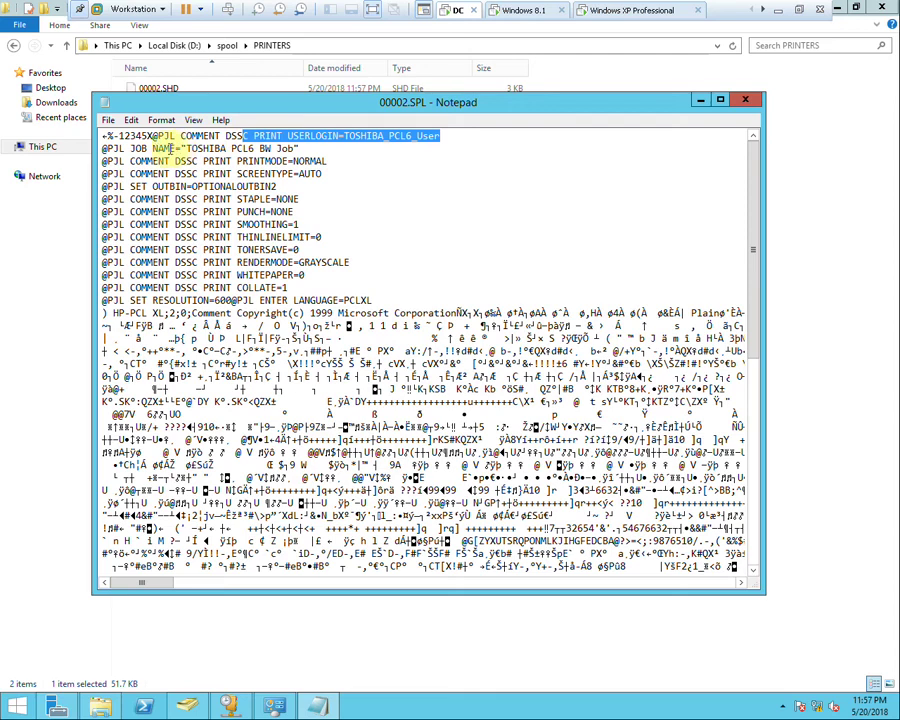
click(165, 148)
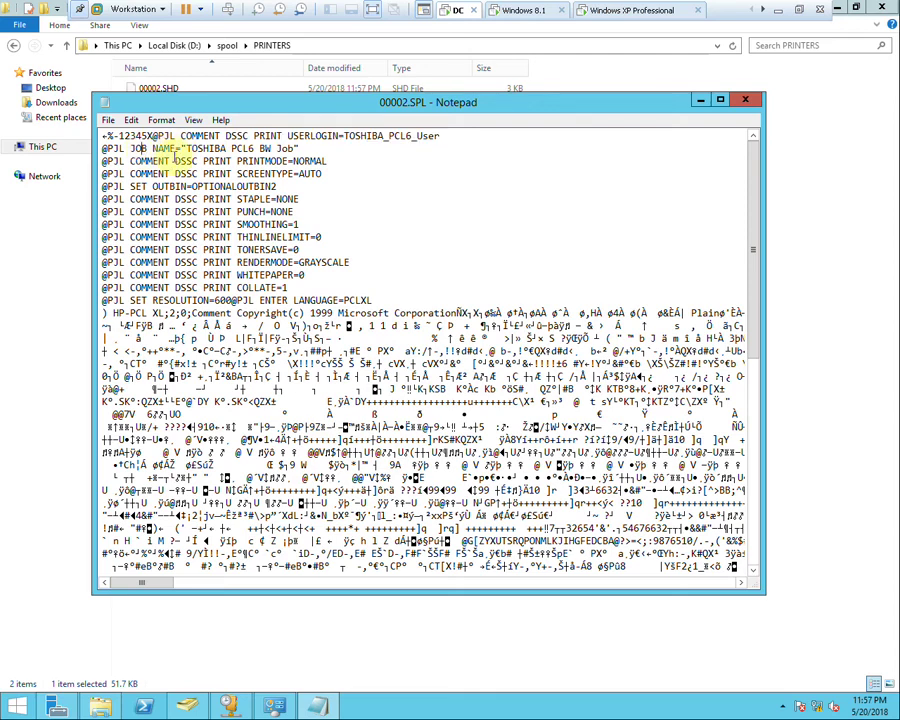
drag(187, 148, 318, 173)
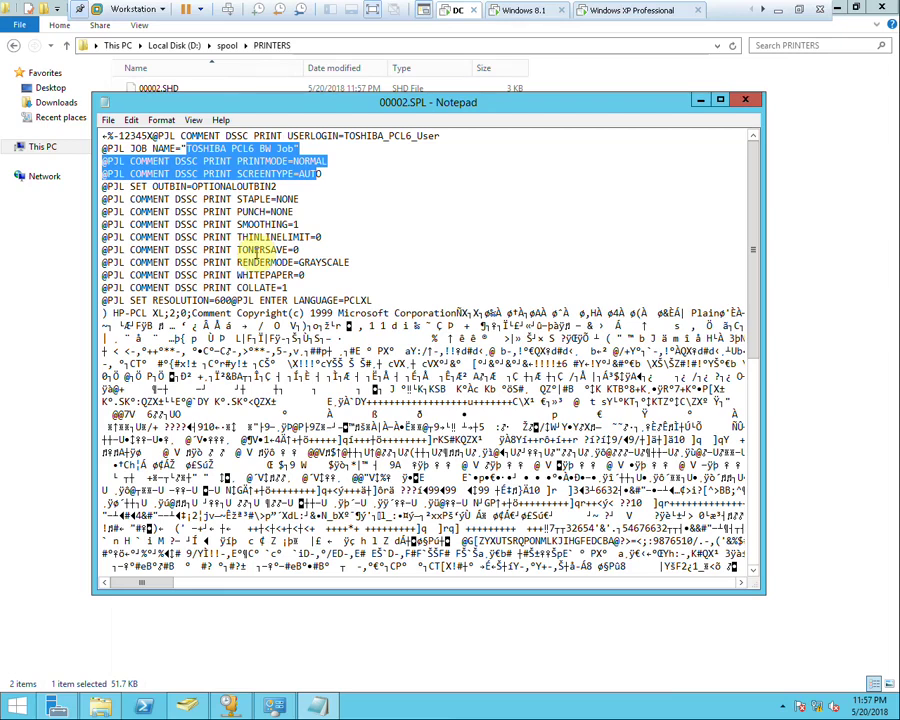
scroll(255, 250, down, 10)
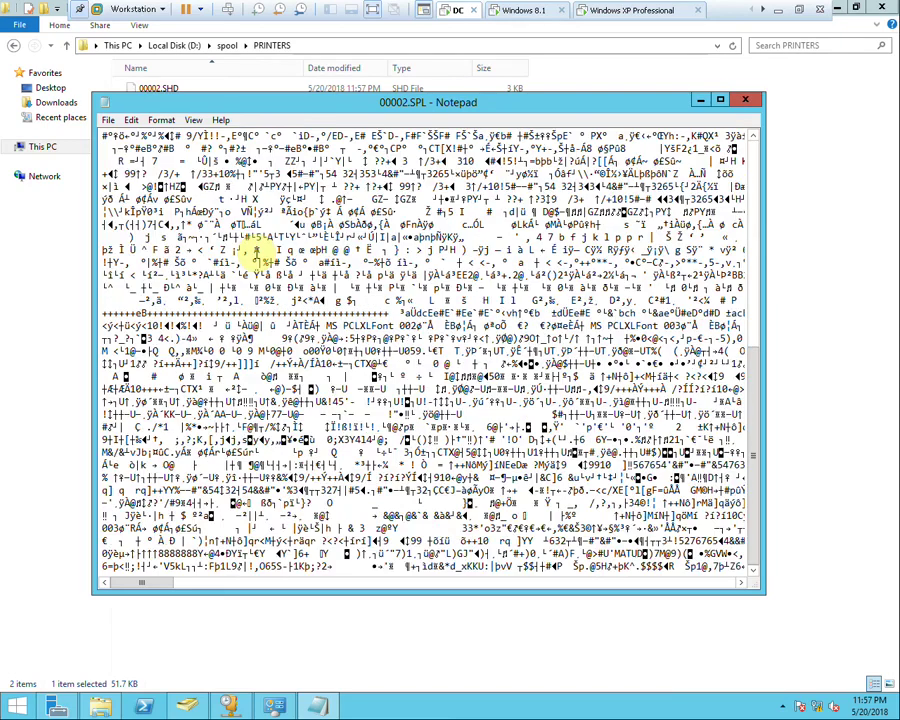
scroll(255, 250, up, 10)
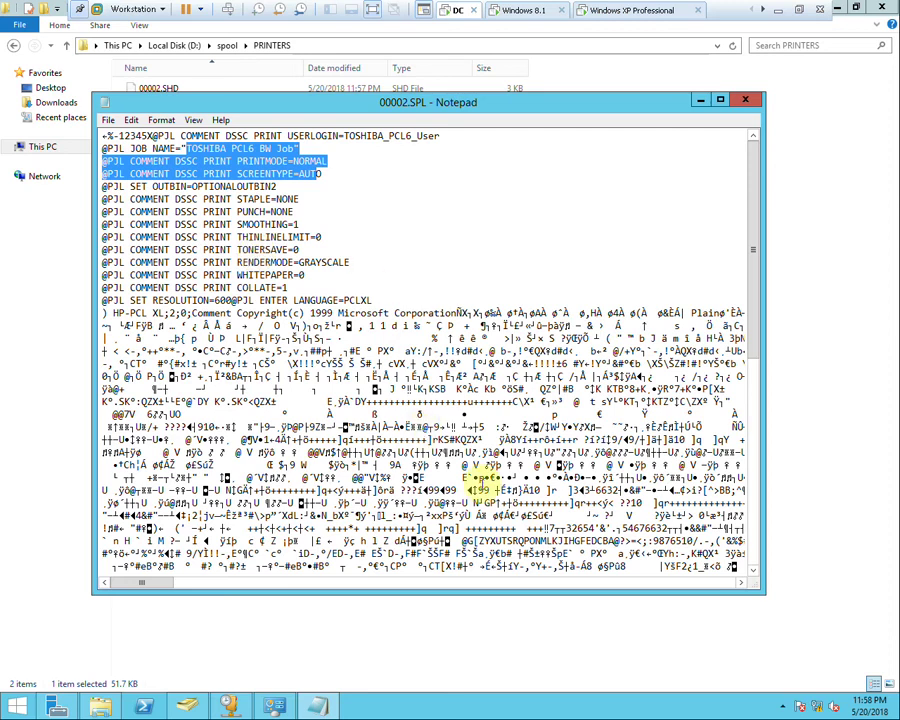
click(480, 490)
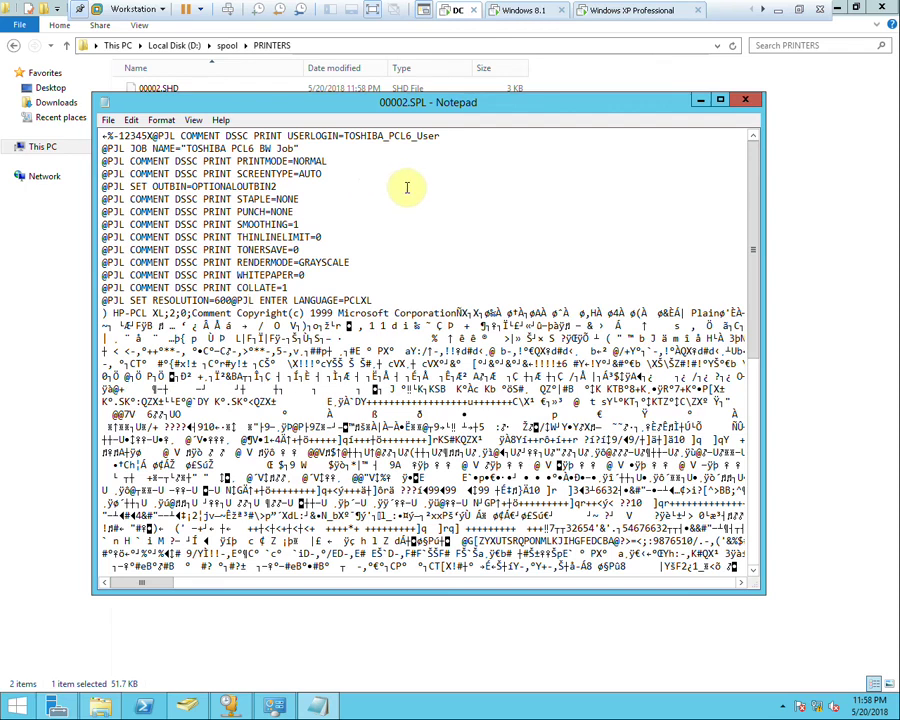
drag(292, 136, 451, 137)
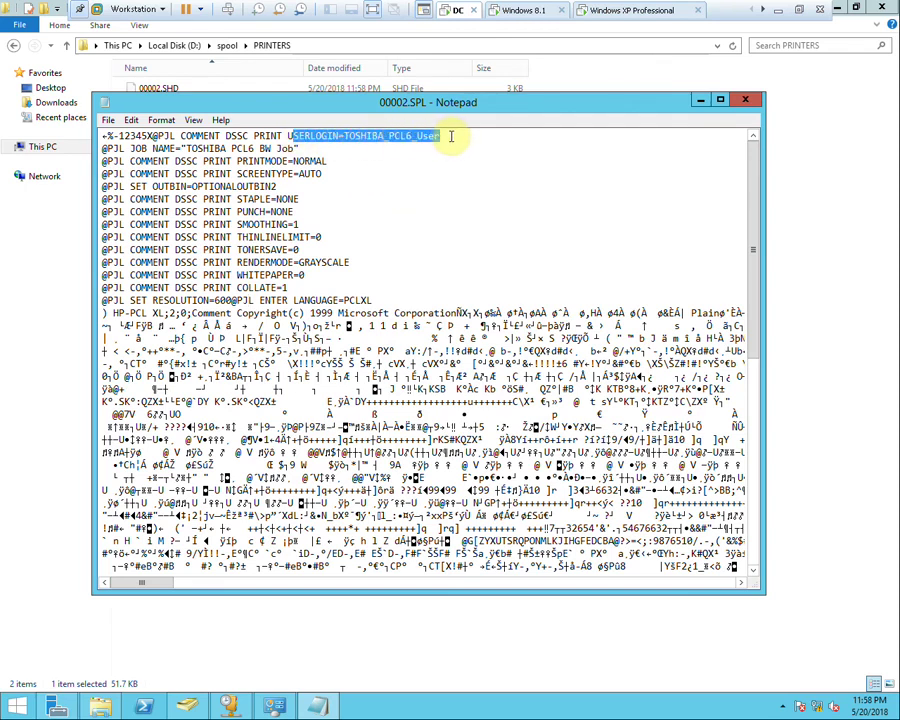
click(745, 99)
click(612, 12)
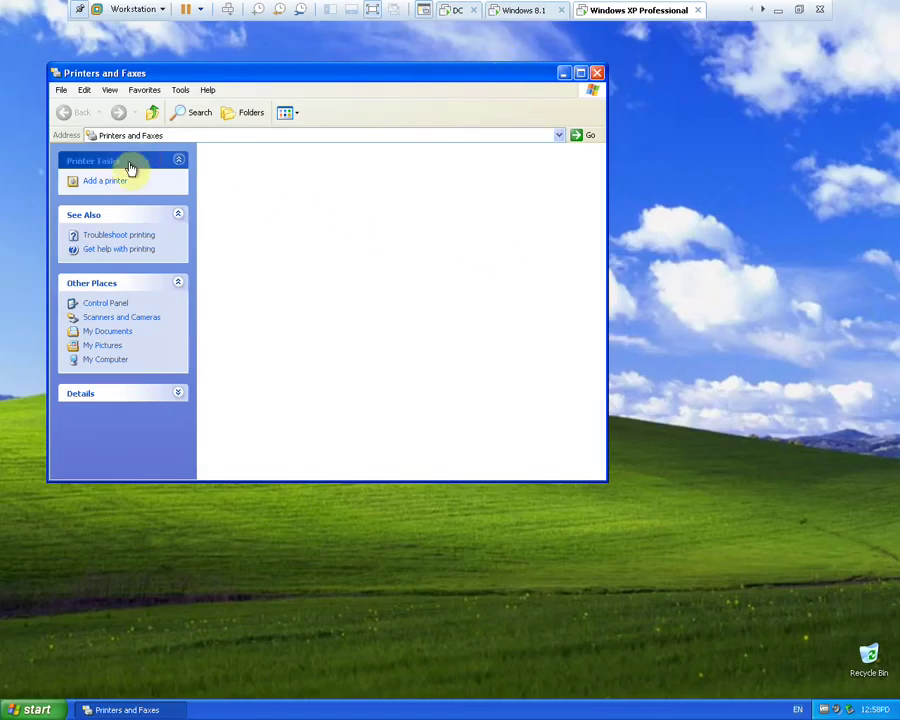
Add the Sales Department TOSHIBA e-STUDIO B/W PCL6 V4 -2 printer found in the directory.
click(115, 181)
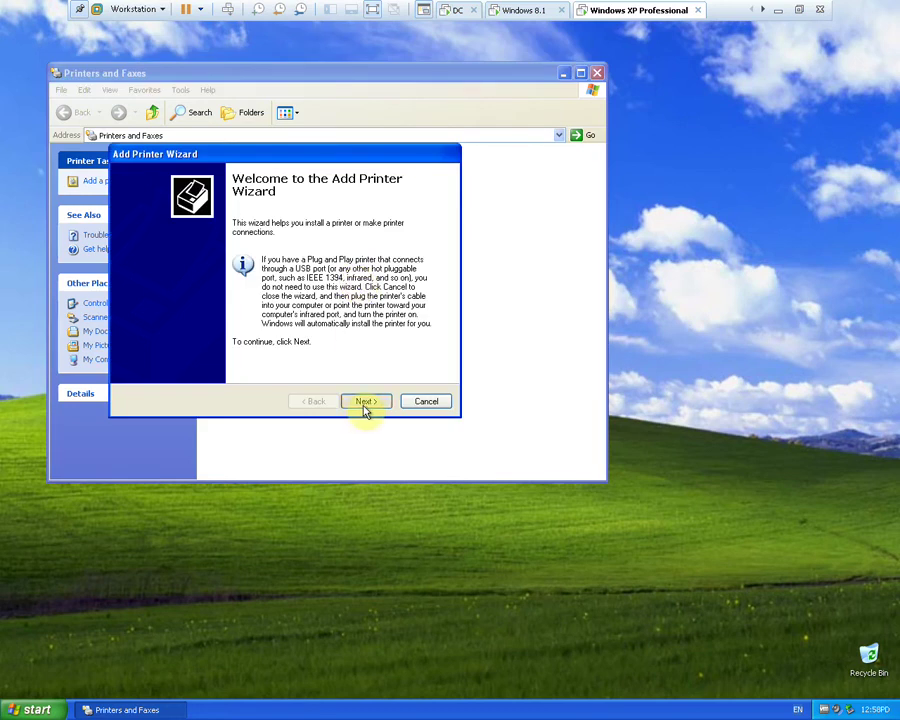
click(364, 402)
click(364, 402)
click(364, 402)
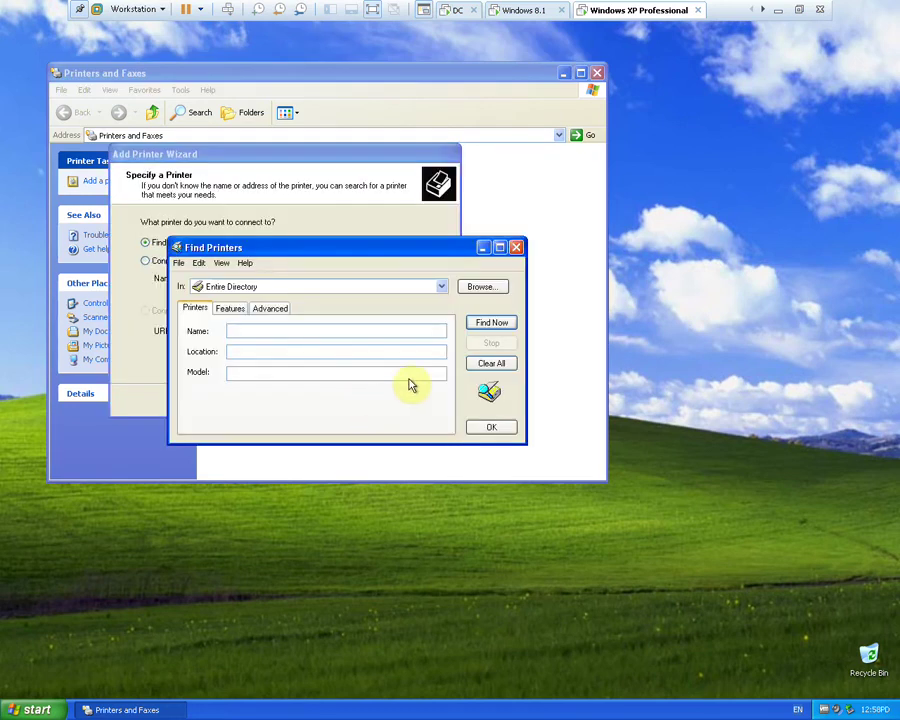
click(488, 322)
click(300, 465)
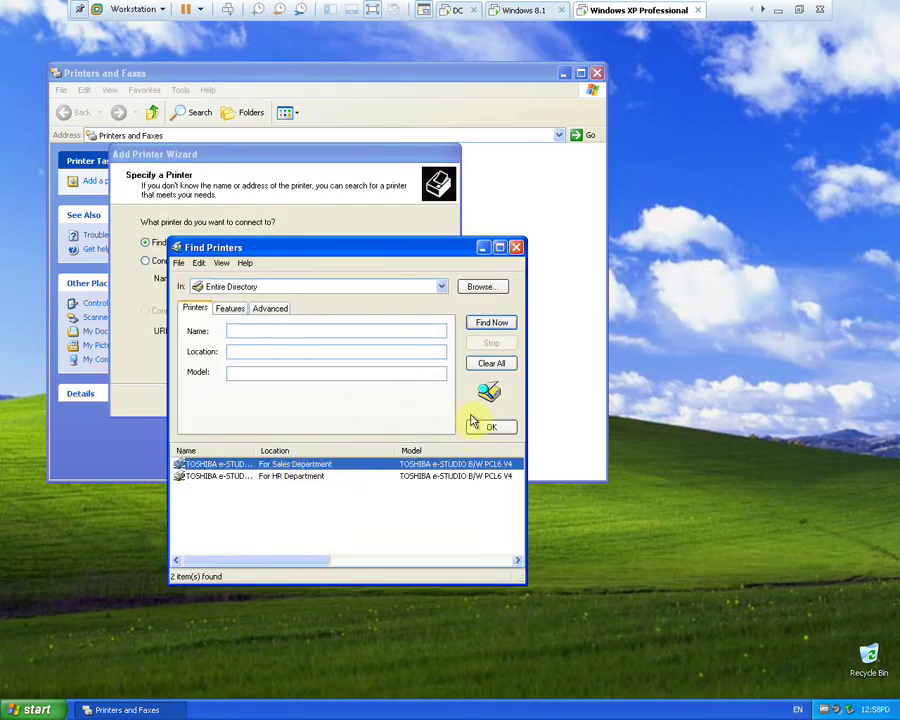
click(491, 427)
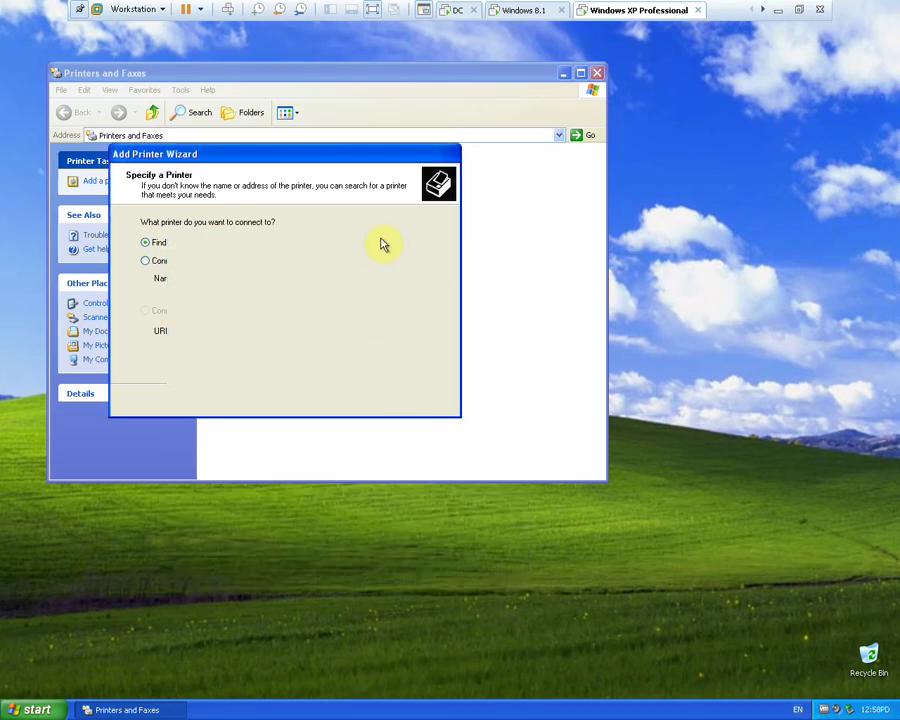
click(450, 14)
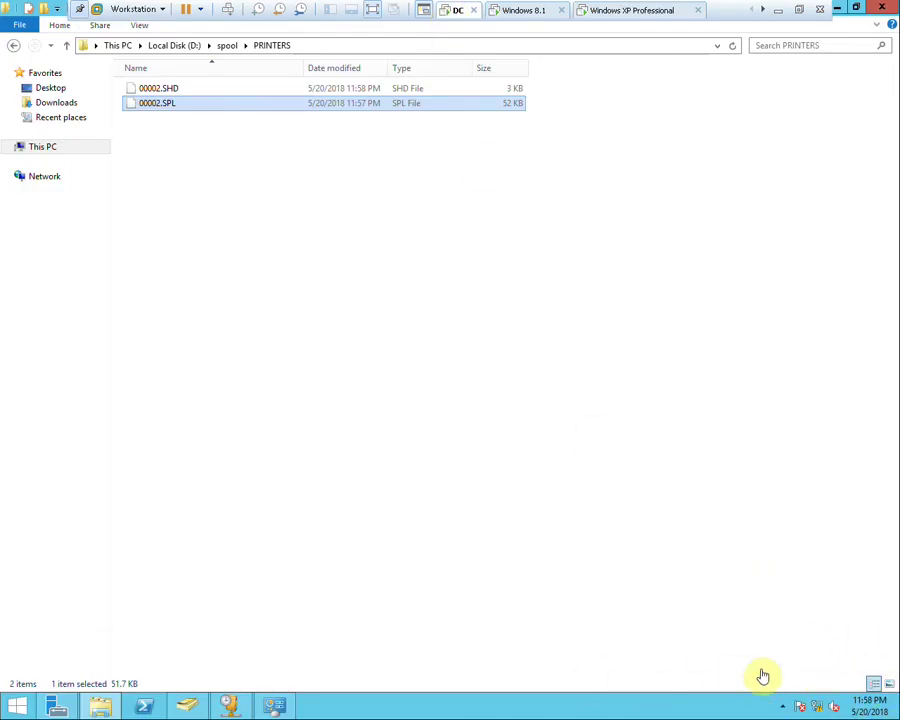
click(617, 10)
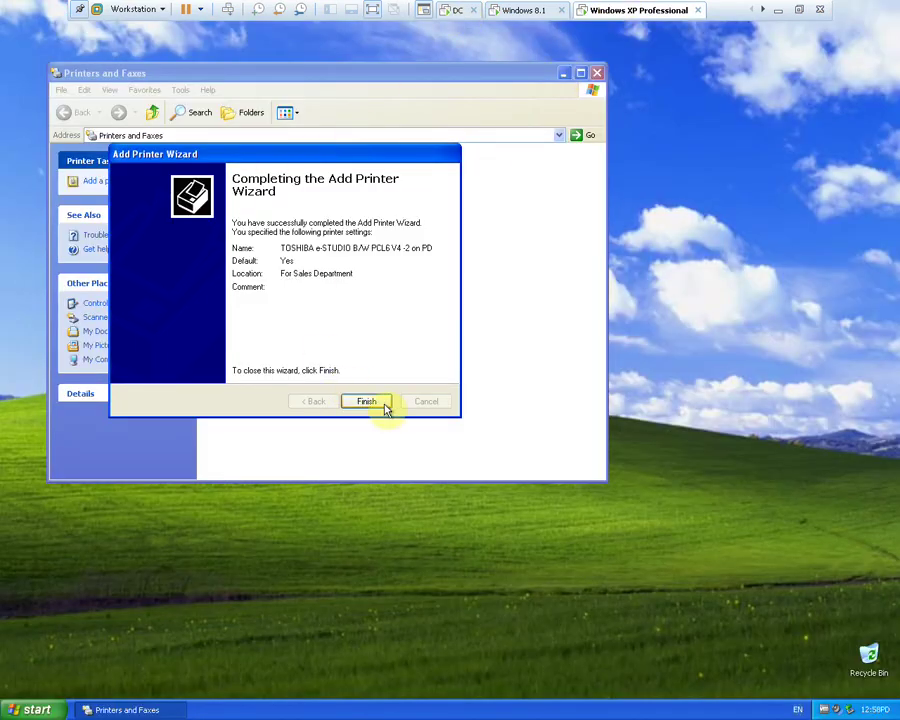
click(380, 403)
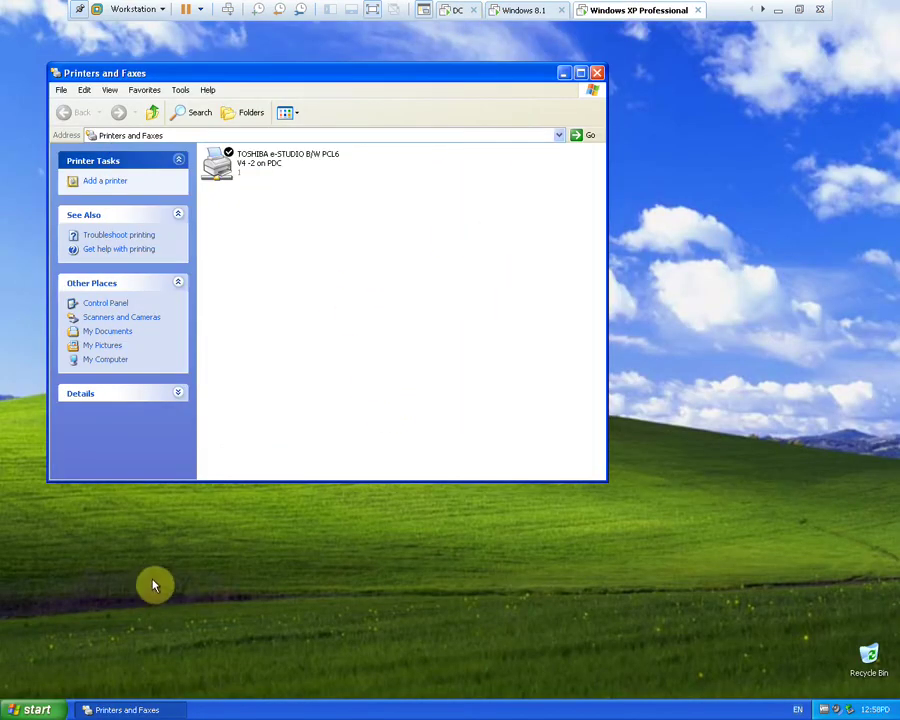
Print a test page from the new printer's properties, which fails, then return to the DC.
right_click(218, 167)
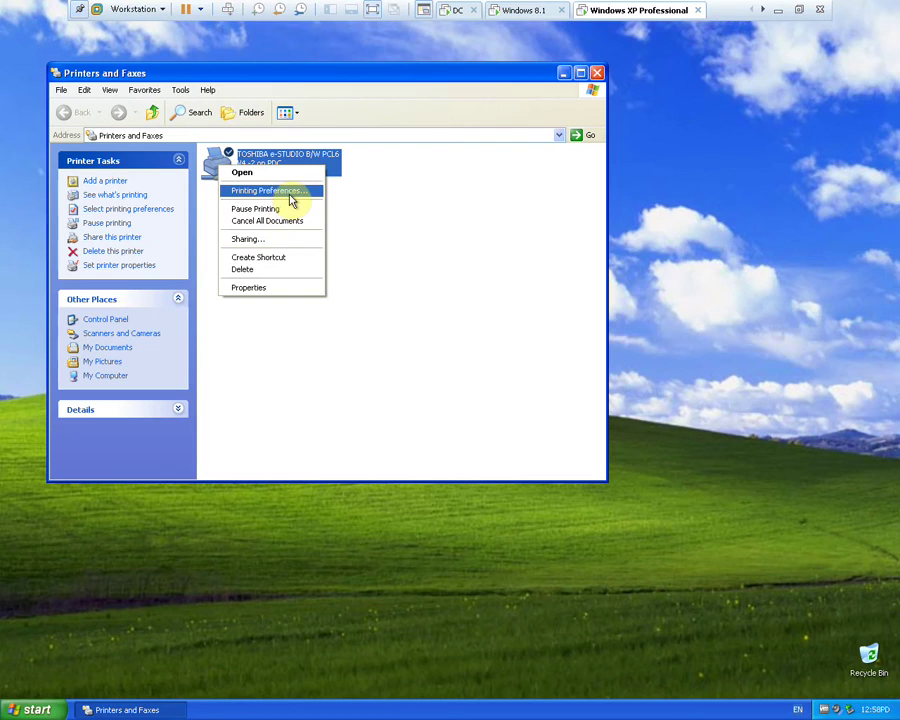
click(285, 287)
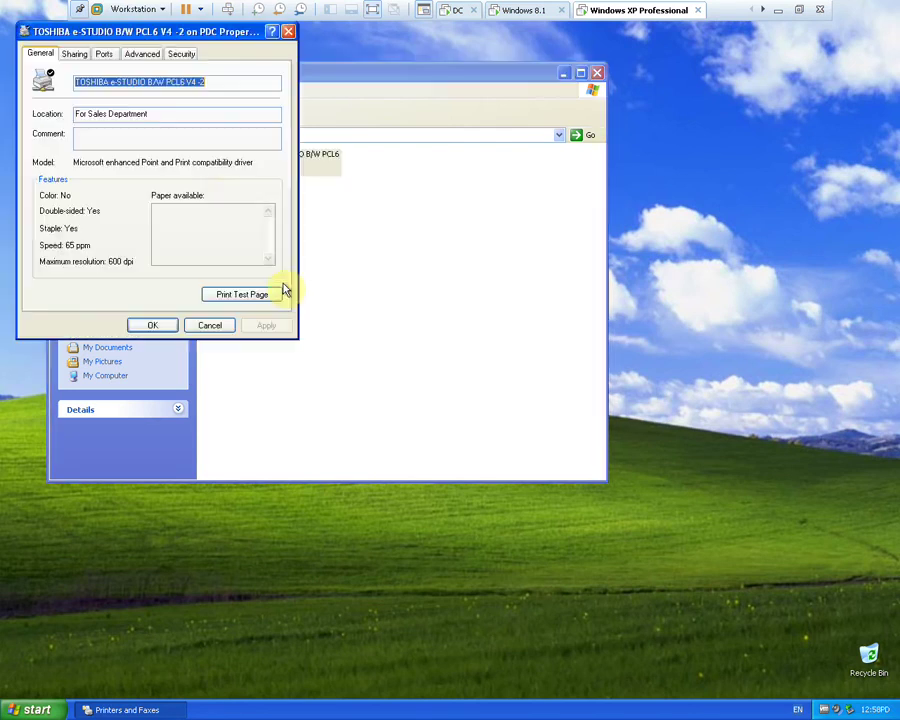
click(74, 55)
click(105, 56)
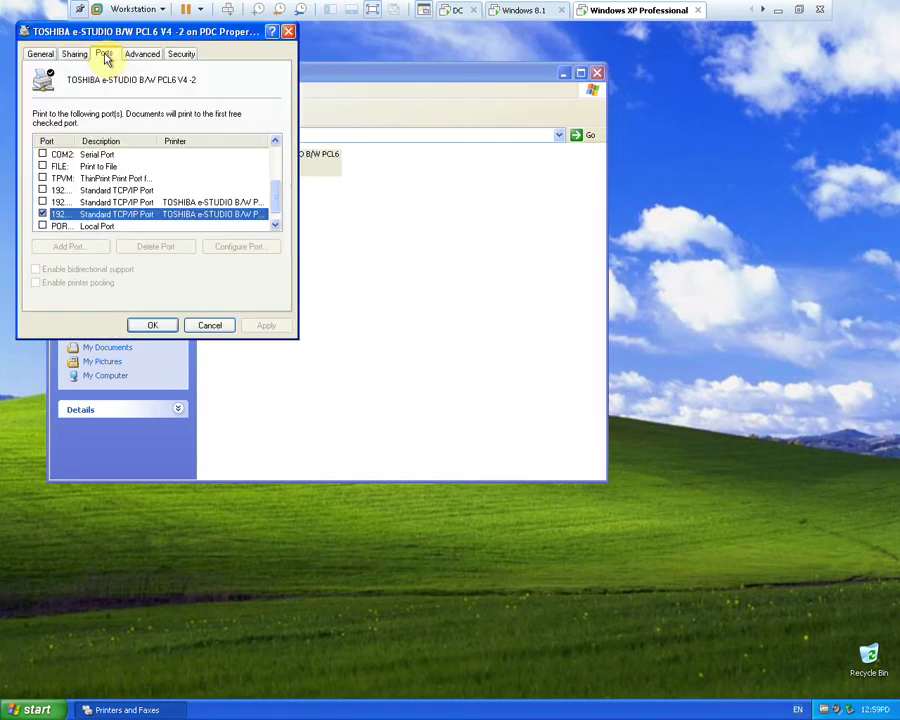
click(74, 55)
click(37, 55)
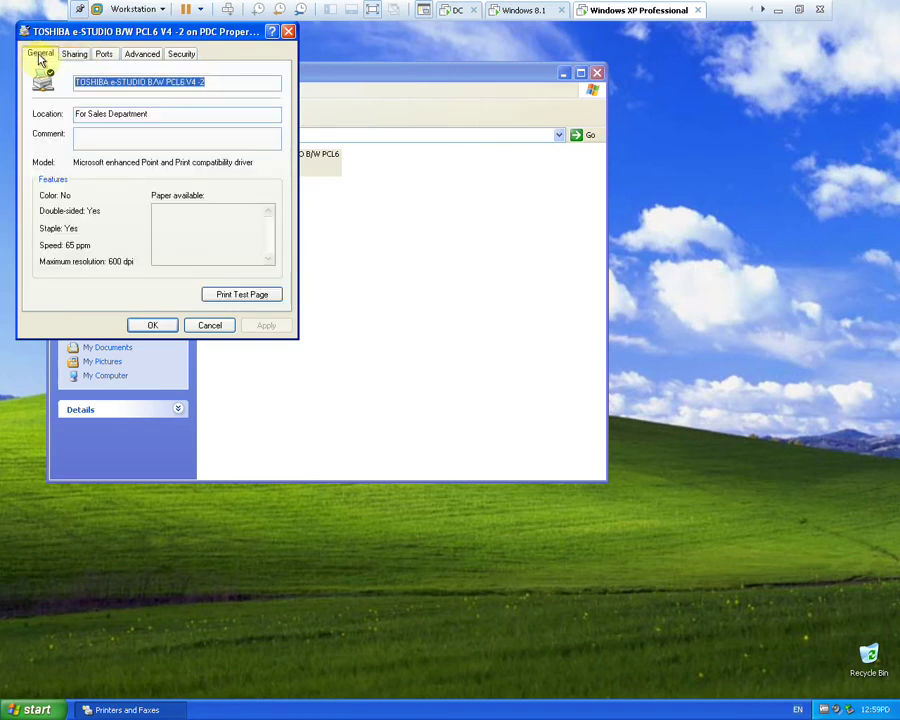
click(255, 295)
click(422, 397)
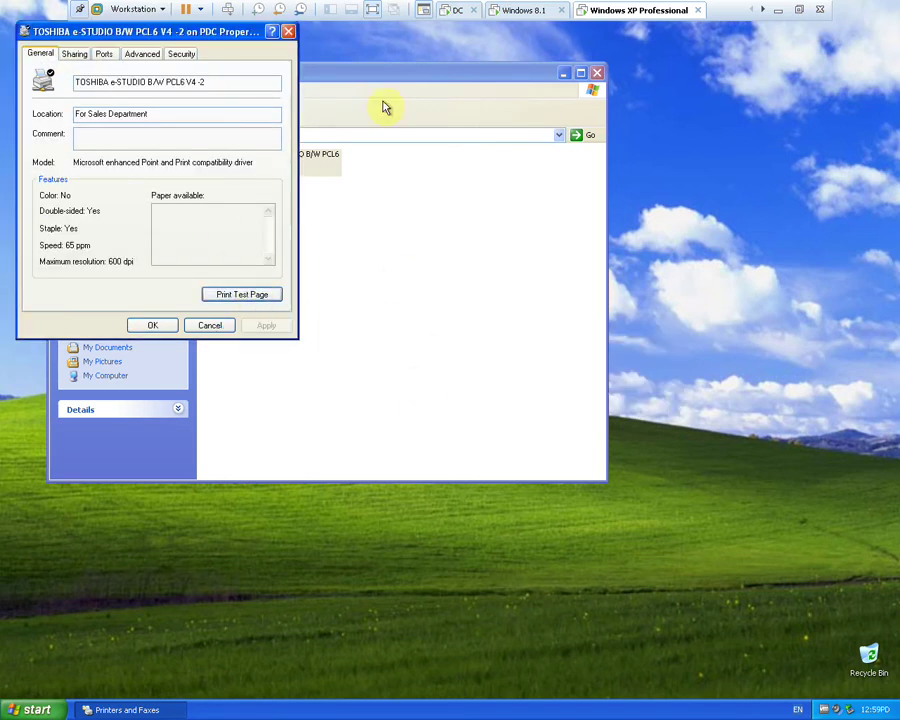
click(460, 10)
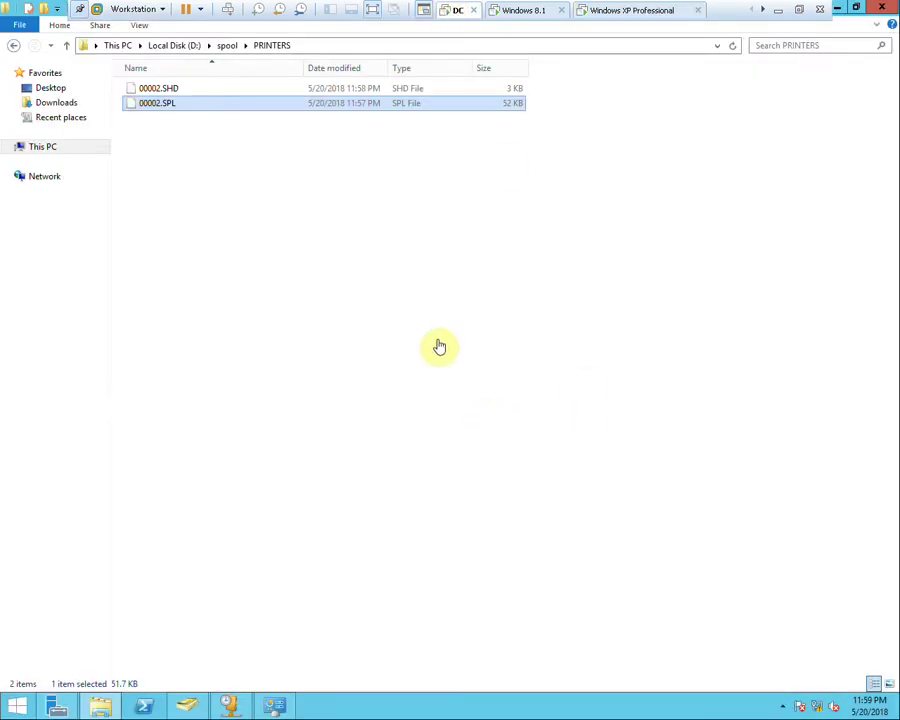
Reopen and refresh D:\spool\PRINTERS, then bring up Devices and Printers.
right_click(440, 346)
click(468, 400)
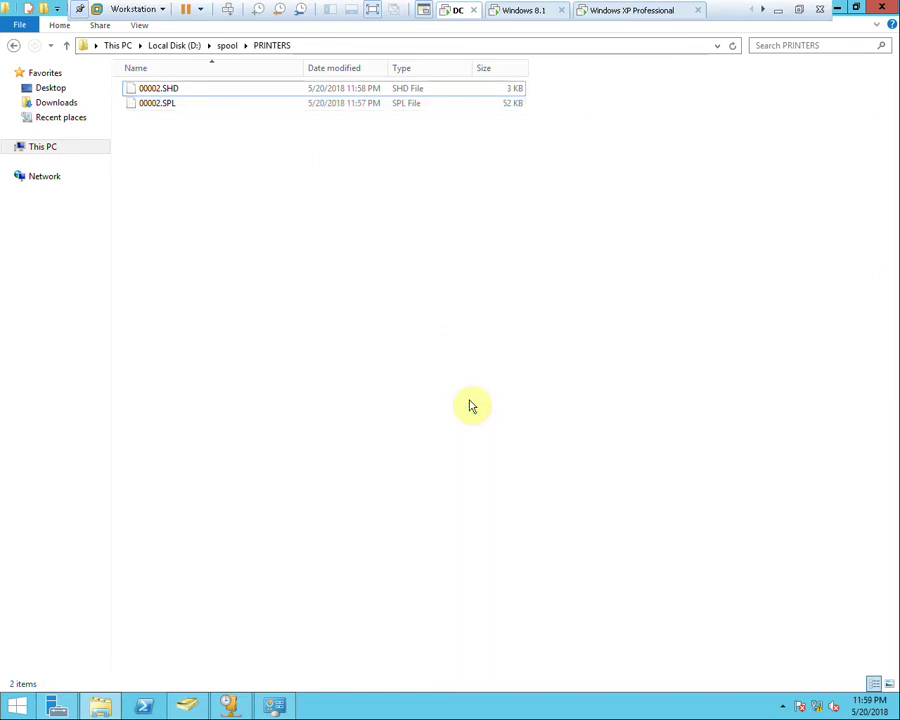
click(66, 45)
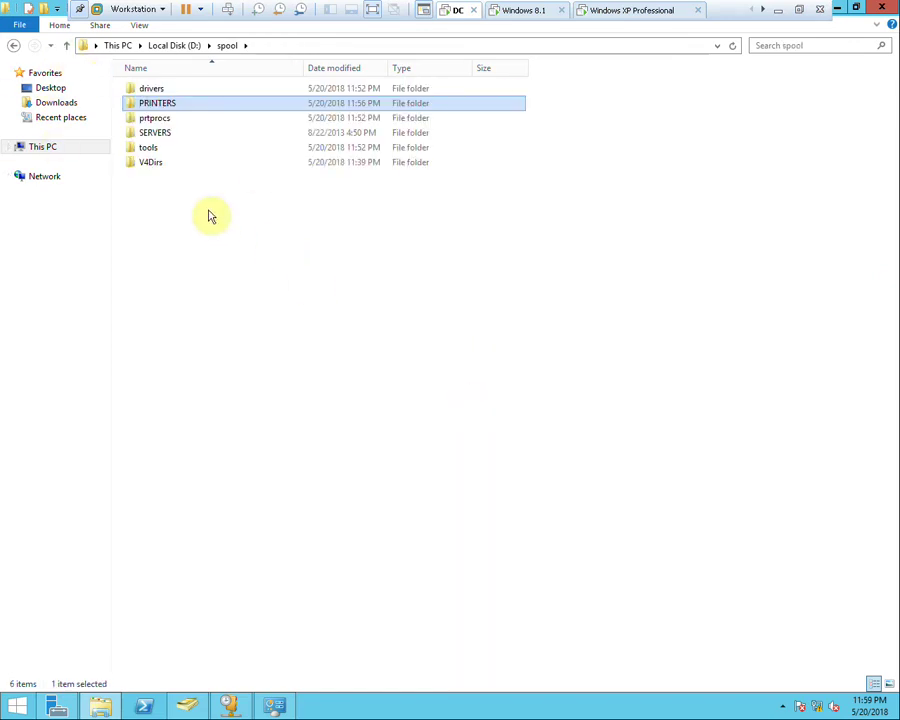
double_click(155, 104)
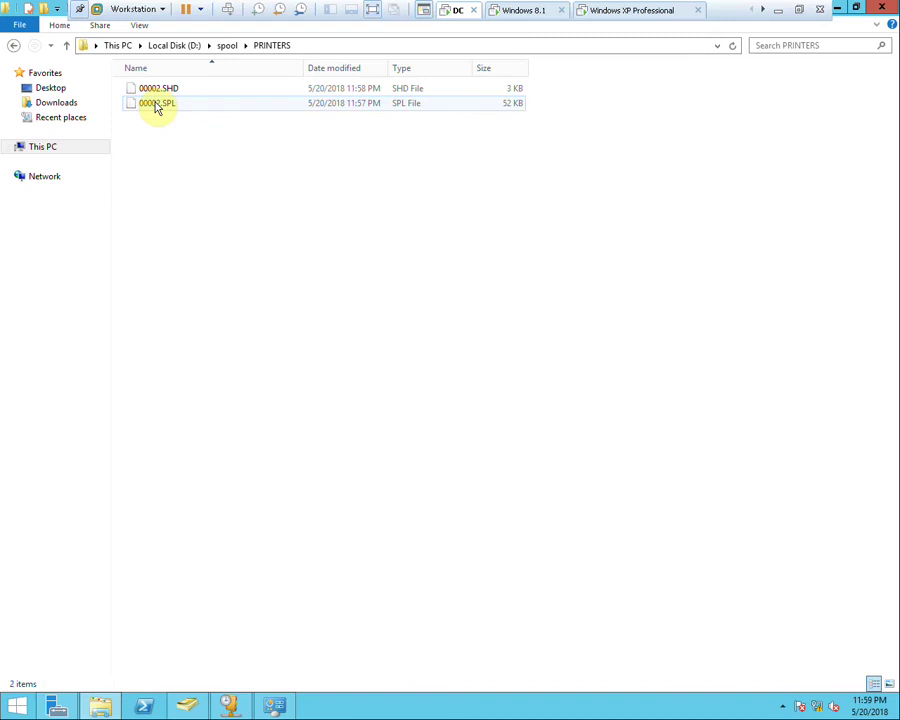
right_click(241, 182)
click(301, 245)
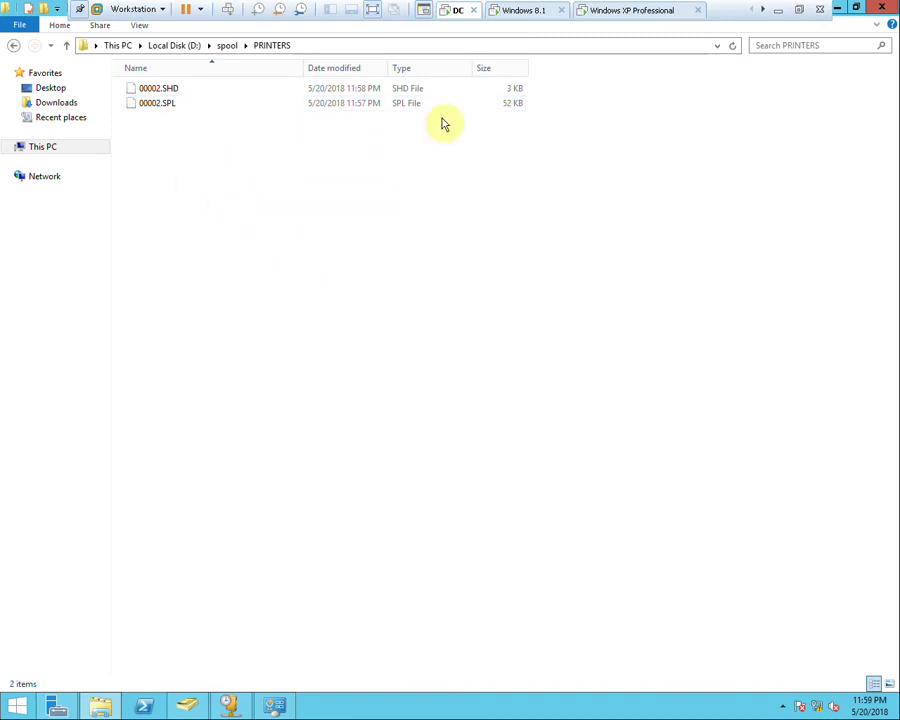
click(274, 706)
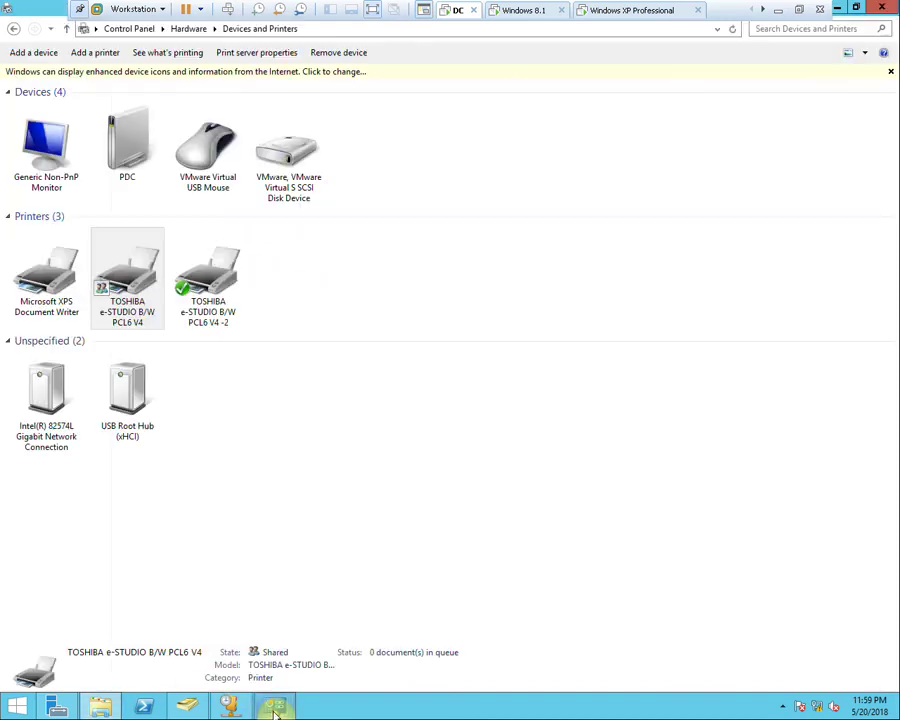
Install the missing TOSHIBA driver for the TOSHIBA PCL6 V4 -2 printer.
click(236, 311)
right_click(236, 307)
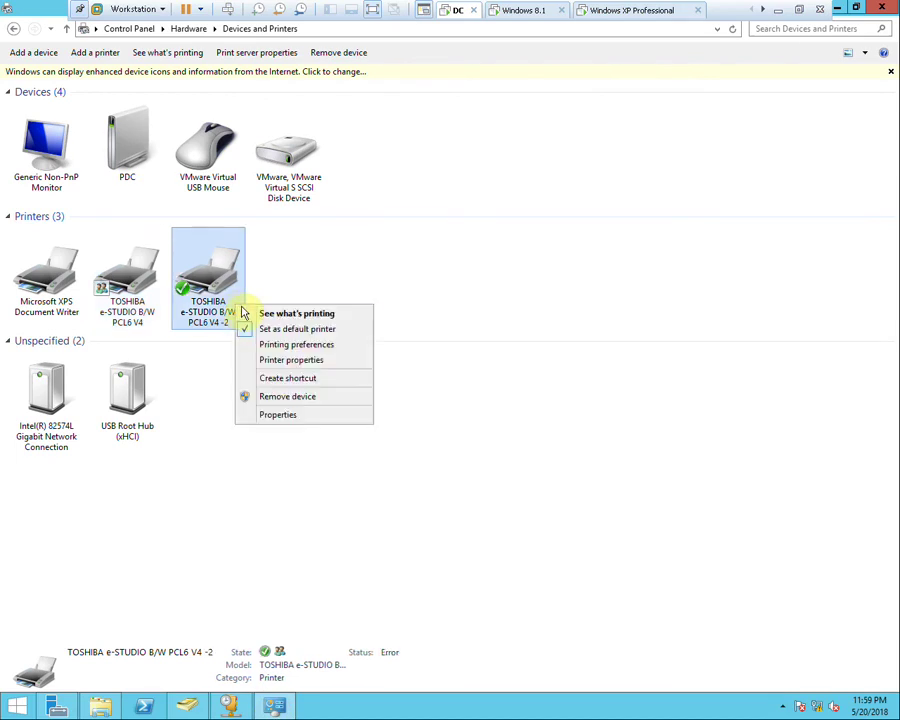
click(279, 363)
click(470, 394)
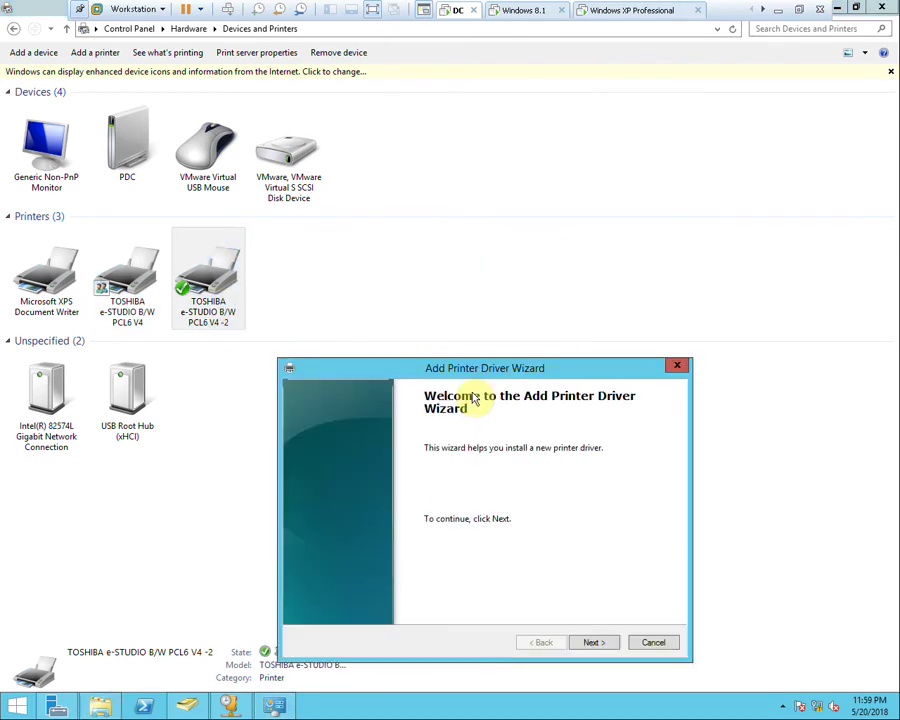
click(596, 645)
click(594, 643)
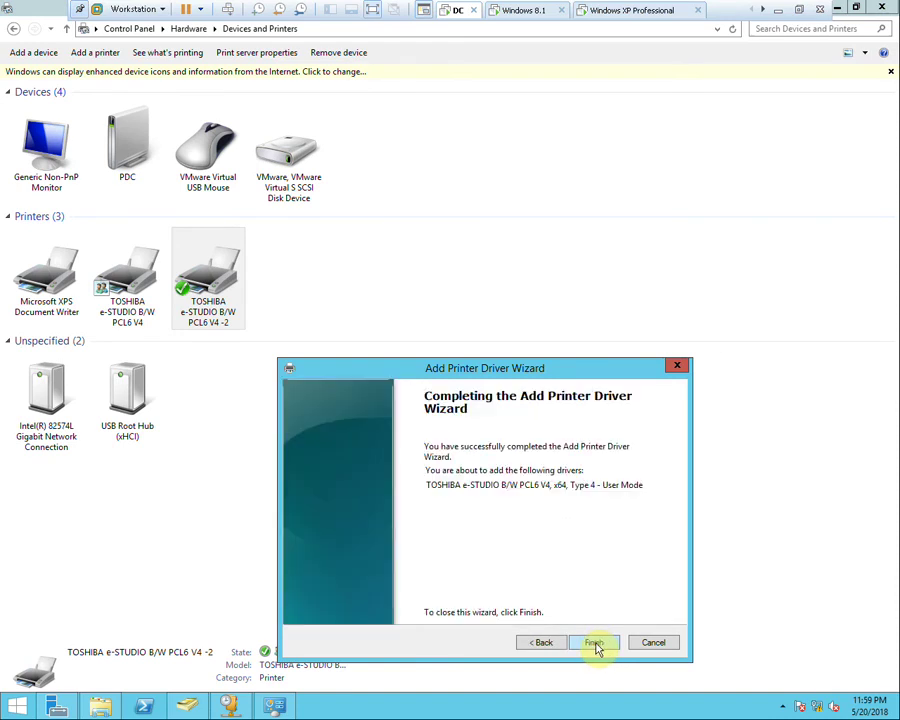
click(593, 643)
click(474, 674)
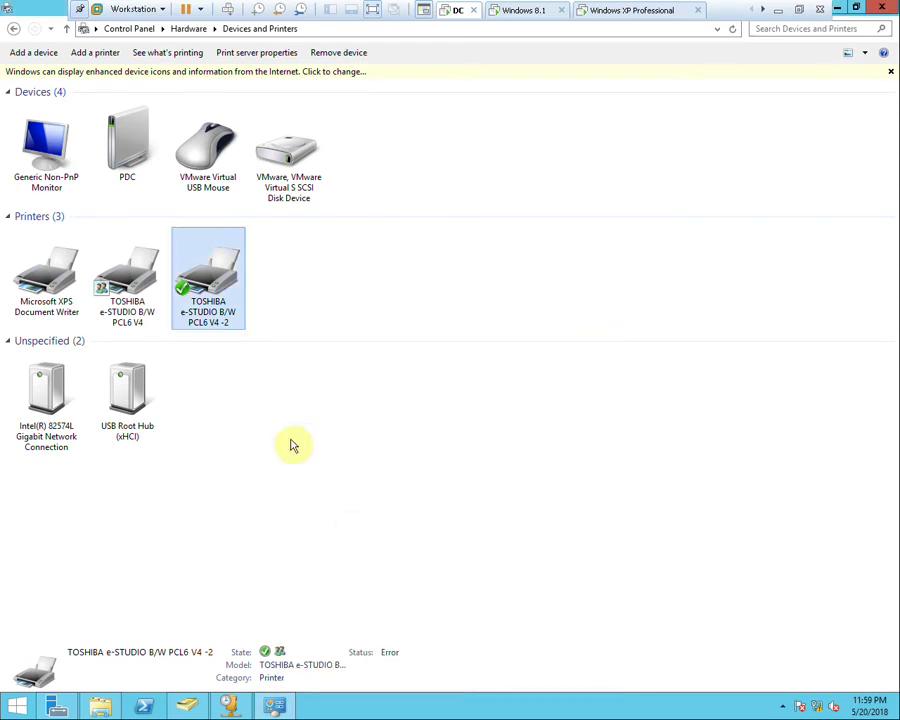
Check the TOSHIBA PCL6 V4 printer's sharing and port settings without installing its driver.
right_click(141, 283)
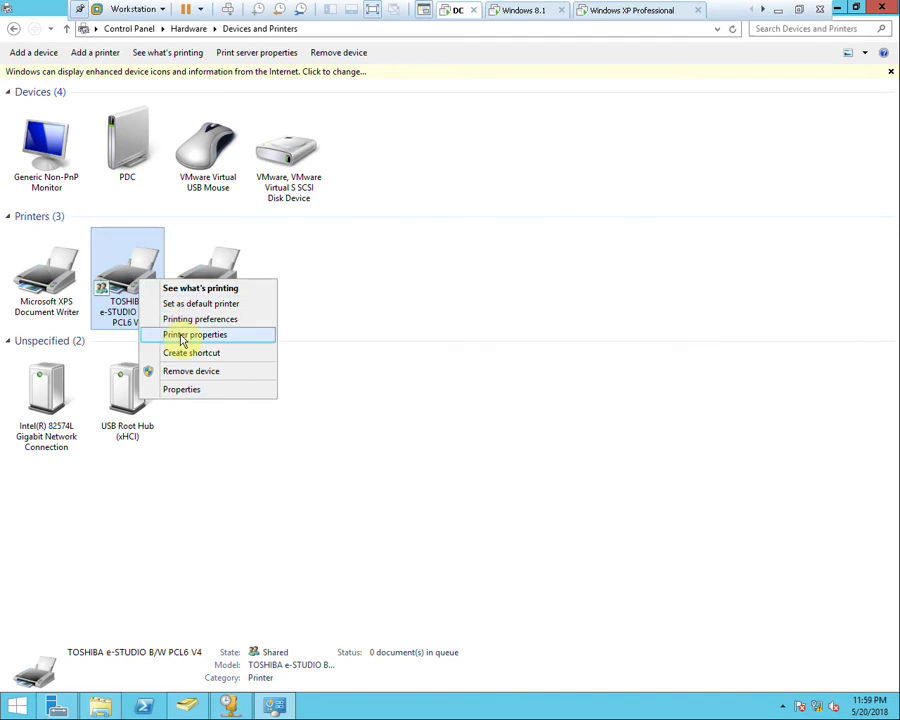
click(196, 334)
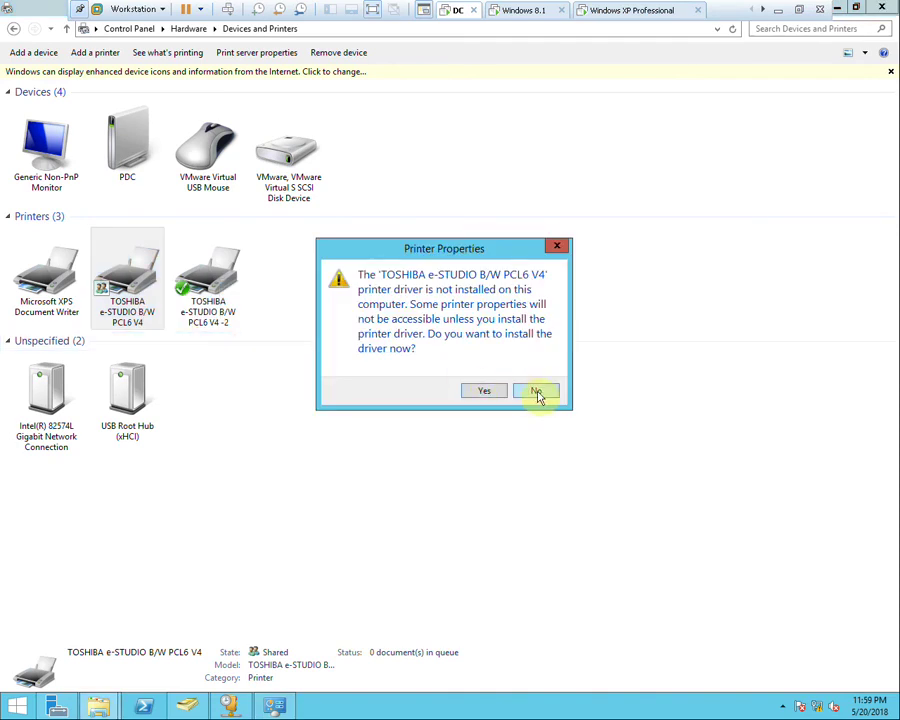
click(537, 392)
click(242, 360)
click(271, 362)
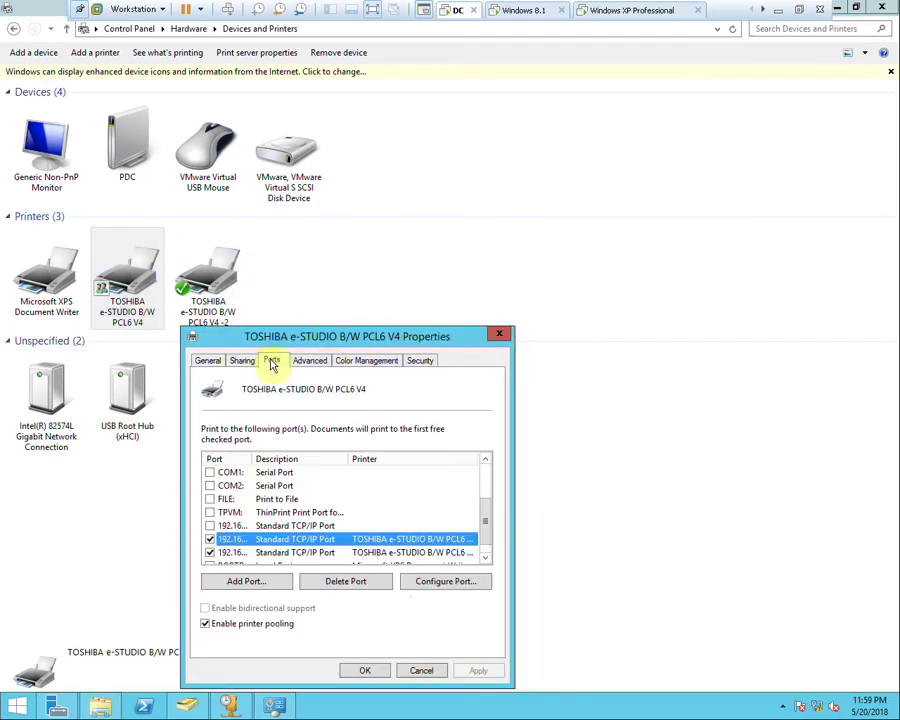
click(419, 673)
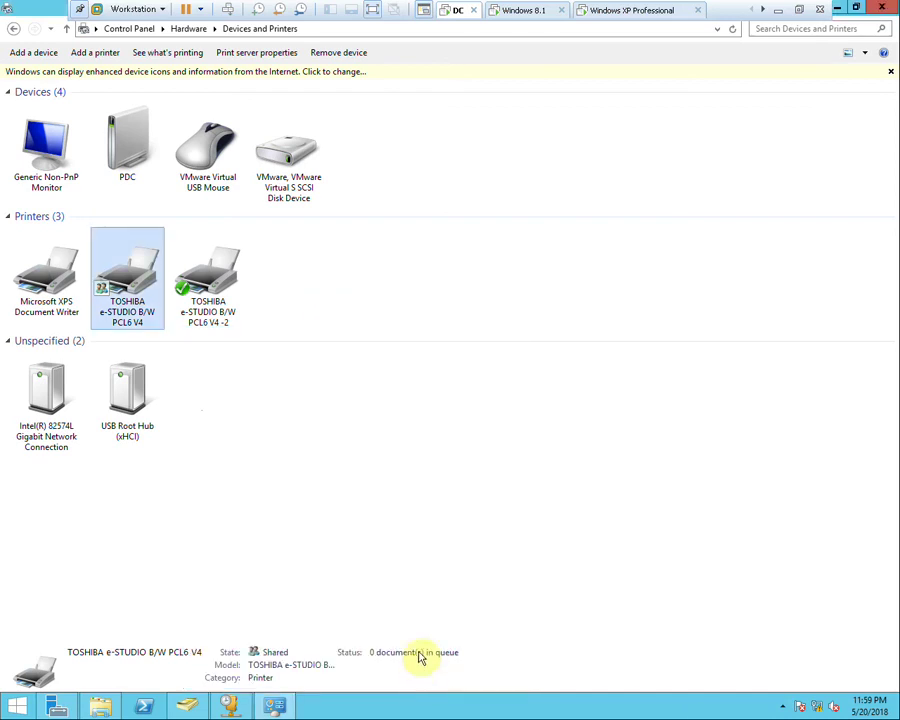
Install the missing TOSHIBA driver for the TOSHIBA PCL6 V4 printer.
right_click(126, 260)
click(186, 310)
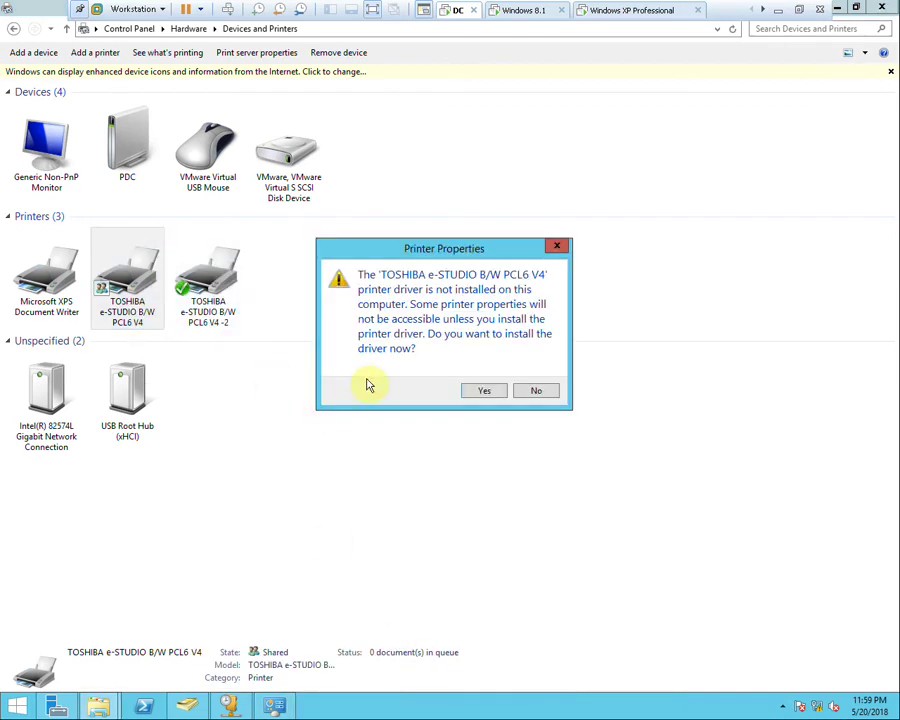
click(478, 392)
click(519, 598)
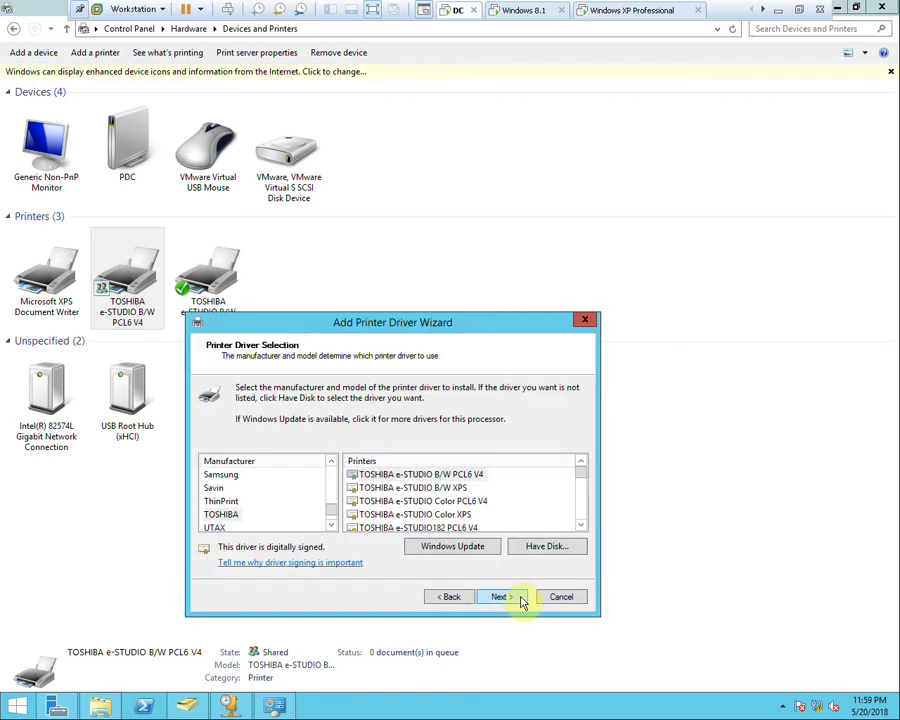
click(496, 598)
click(496, 598)
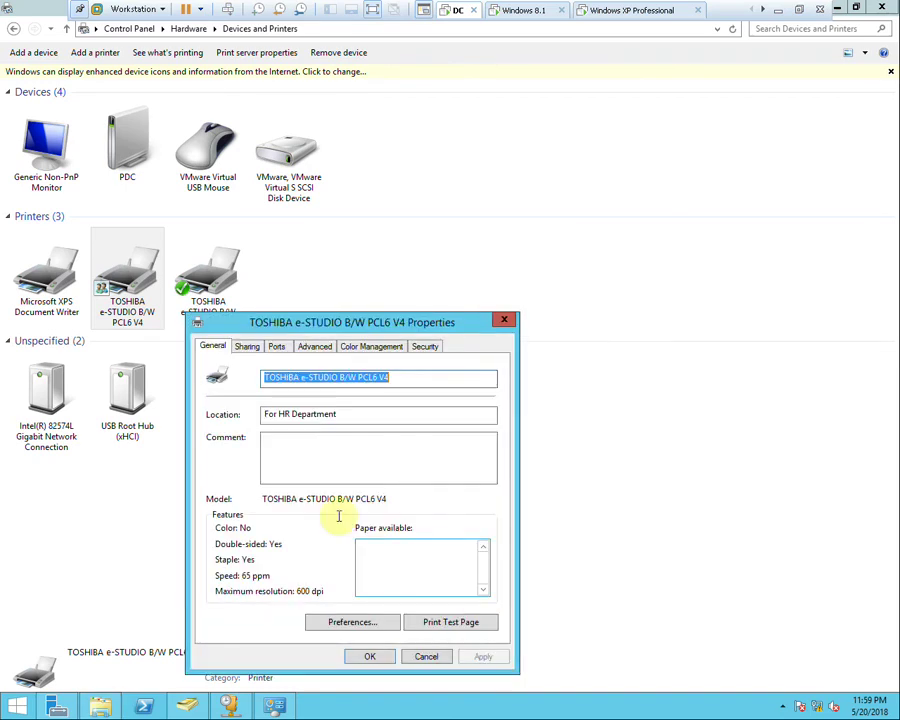
Disable printer pooling and assign only the 192.168.10.5 port to the printer.
click(250, 347)
click(275, 347)
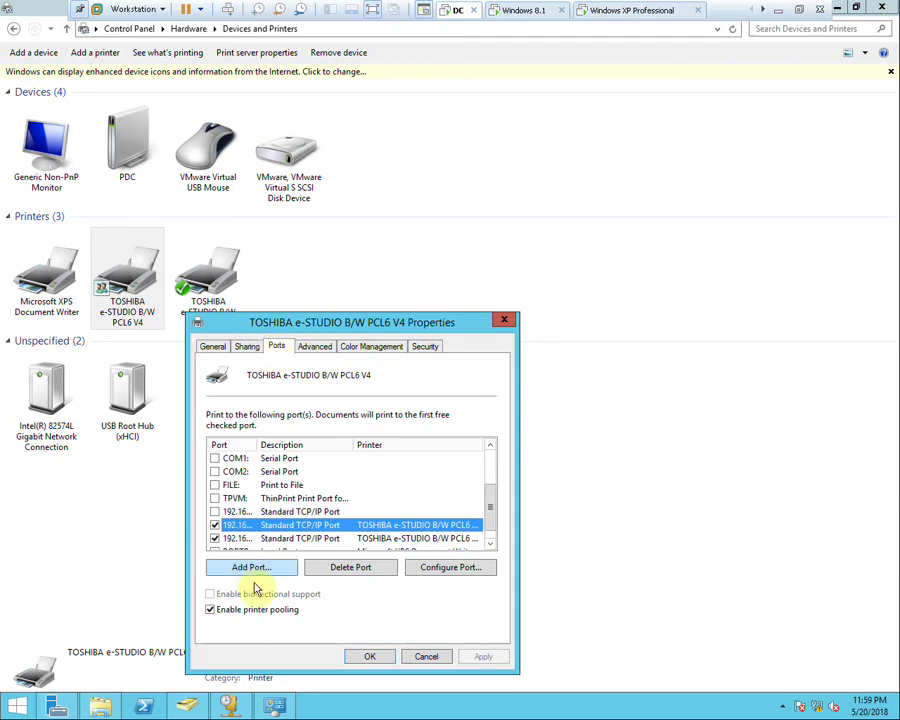
click(249, 611)
click(481, 371)
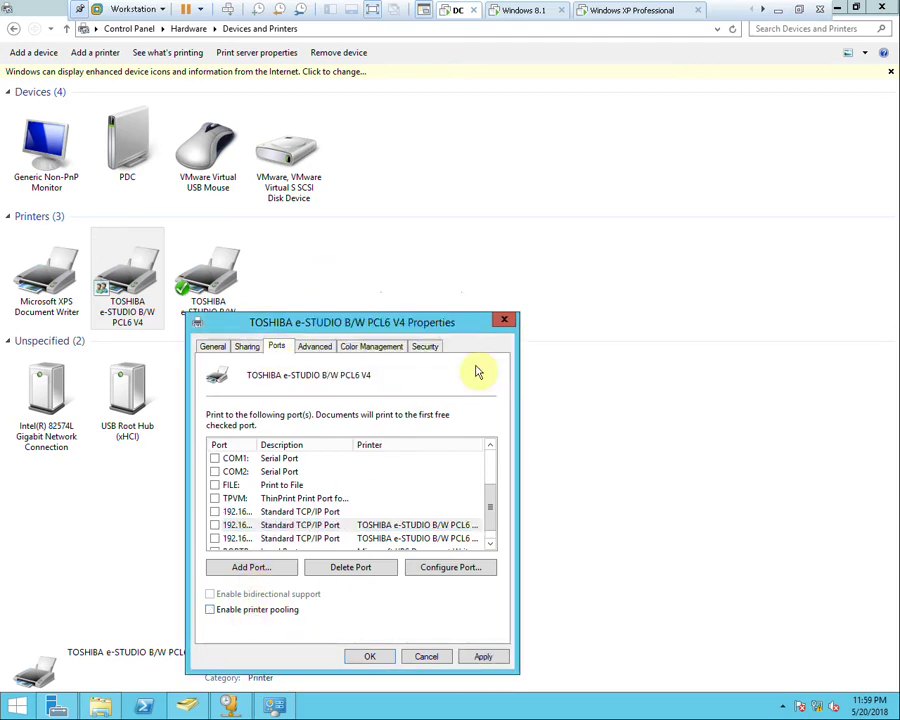
click(369, 656)
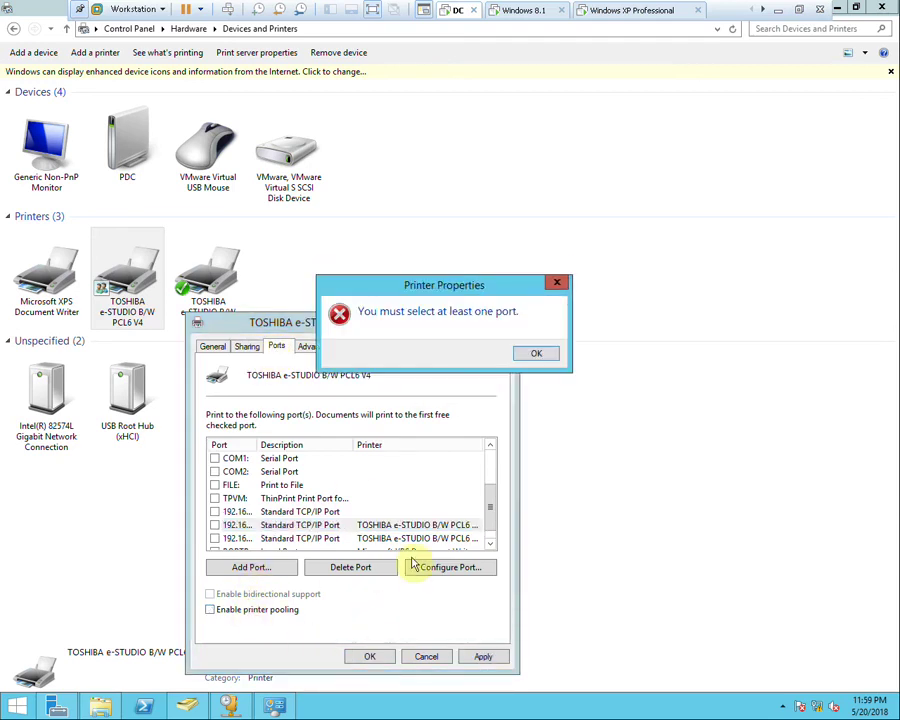
click(530, 356)
click(214, 526)
click(368, 656)
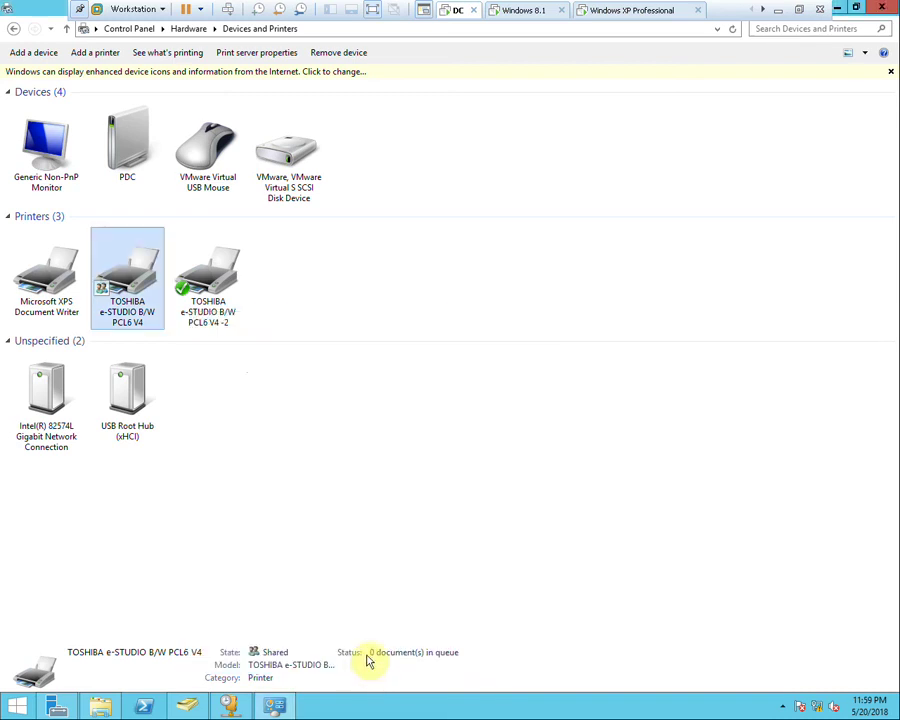
Inspect the errored job in the TOSHIBA V4 -2 print queue.
right_click(207, 297)
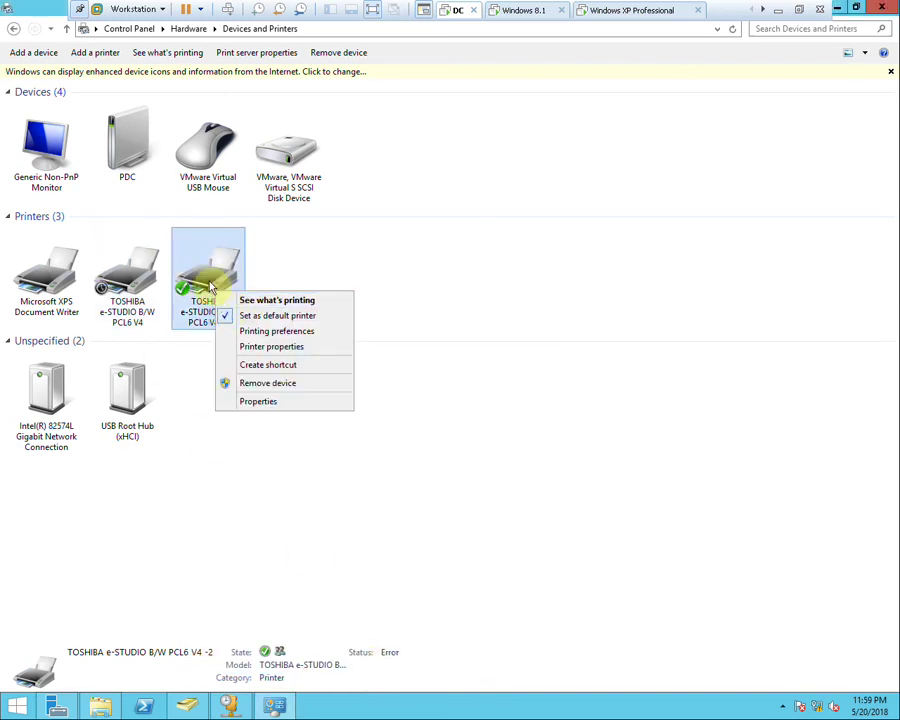
click(262, 300)
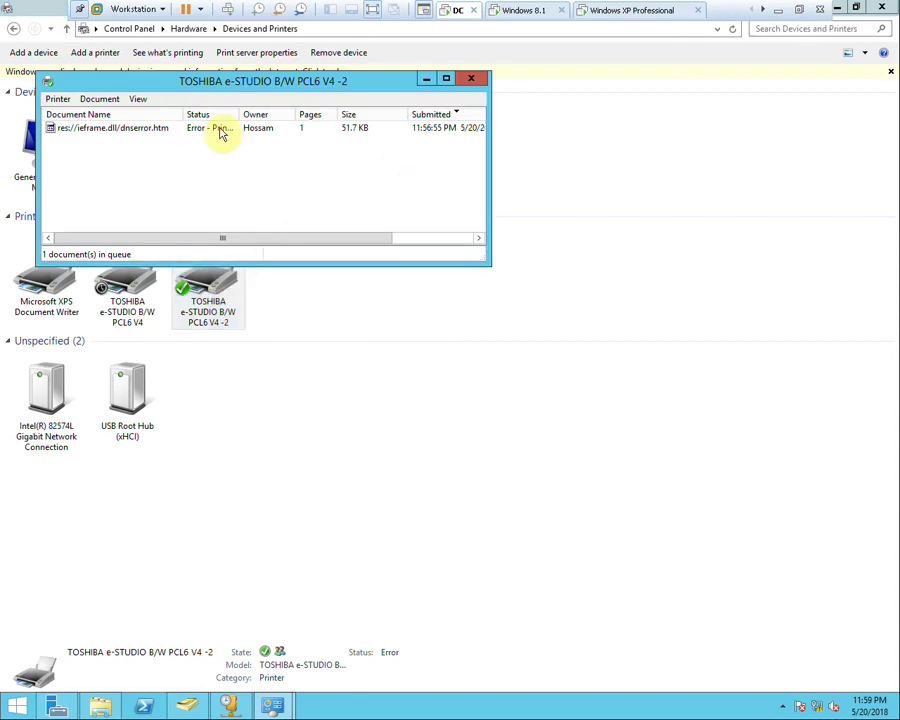
click(165, 131)
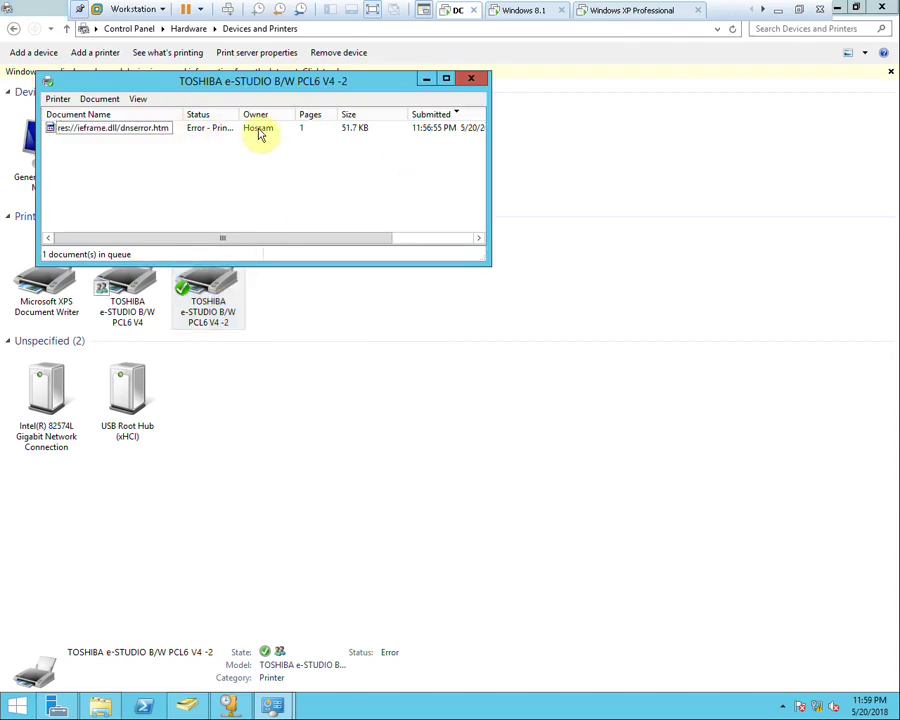
click(446, 79)
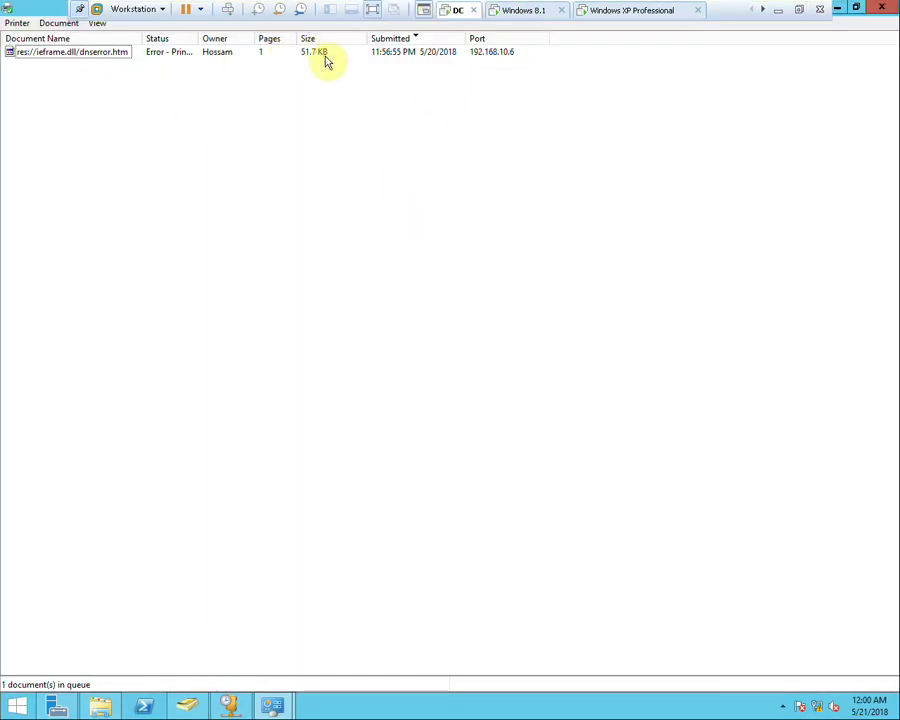
click(102, 54)
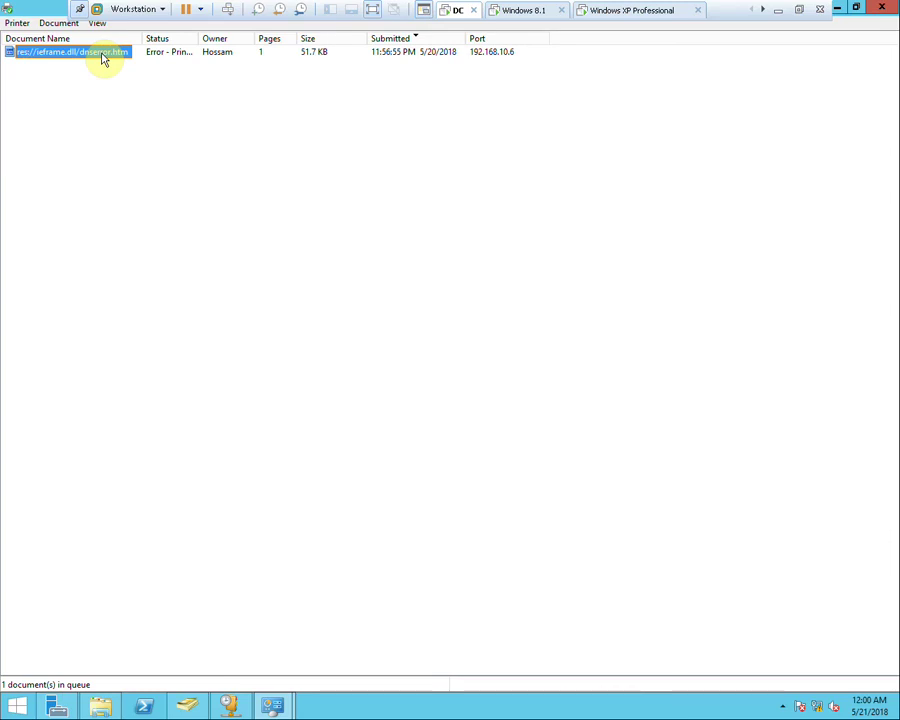
click(212, 59)
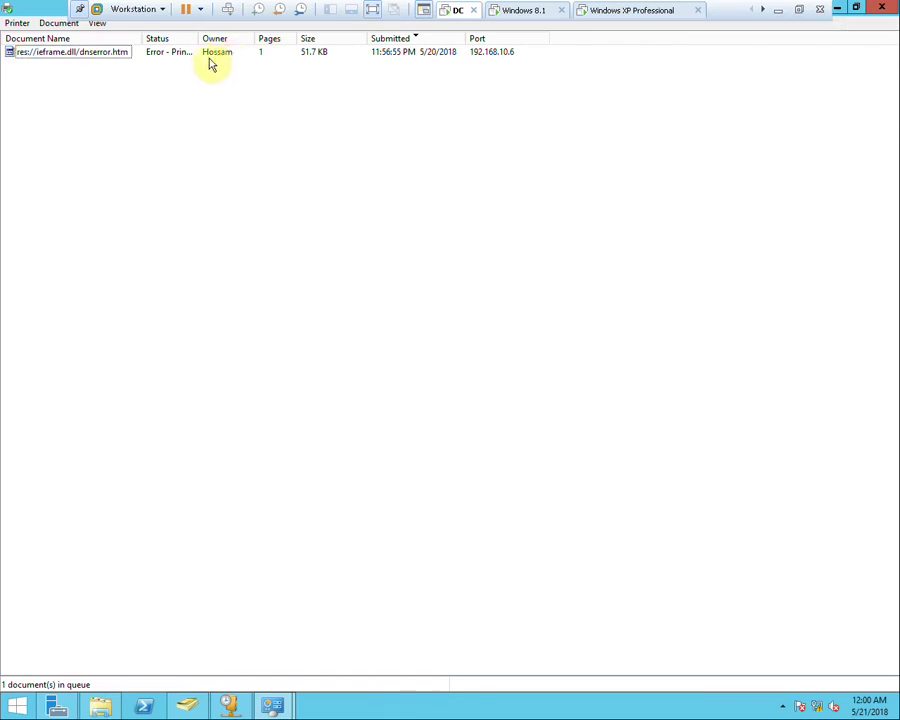
click(874, 14)
Compare queues: the first TOSHIBA printer is empty, the second still holds the job.
double_click(224, 290)
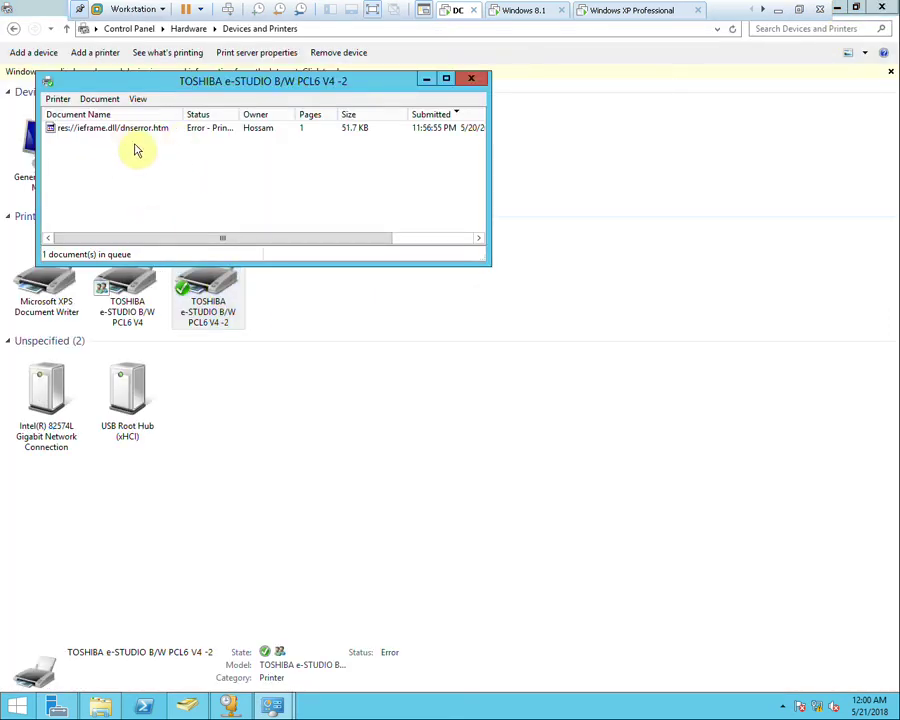
click(471, 78)
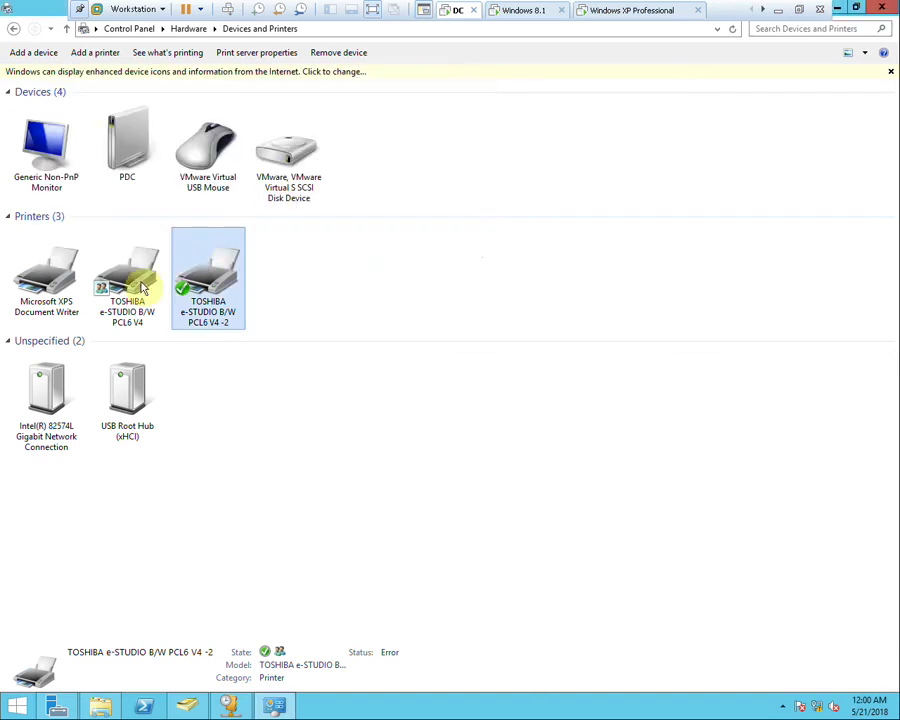
click(142, 290)
double_click(142, 290)
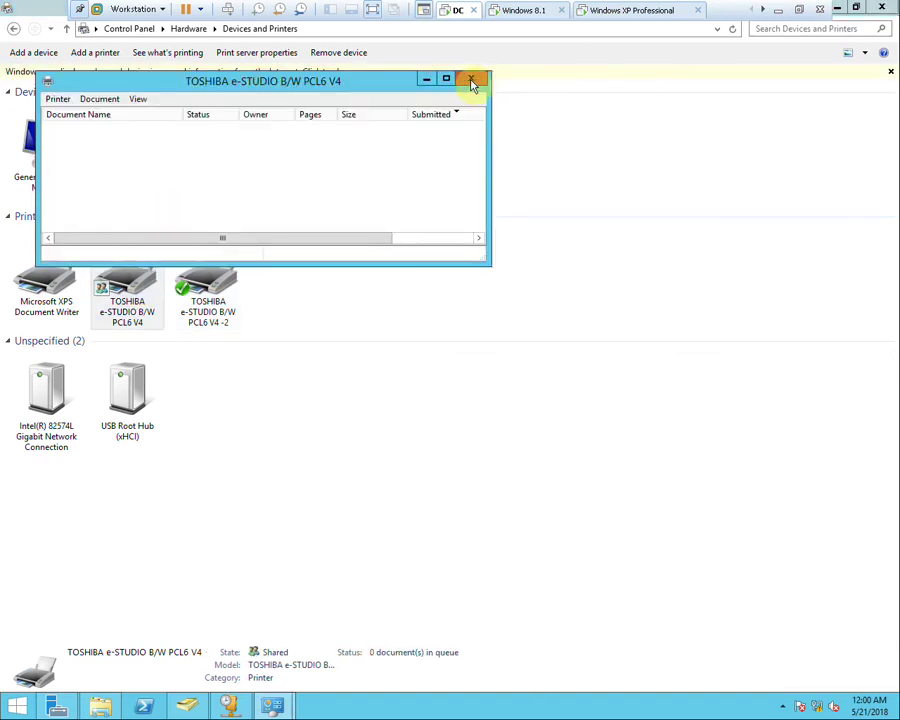
click(471, 78)
double_click(218, 293)
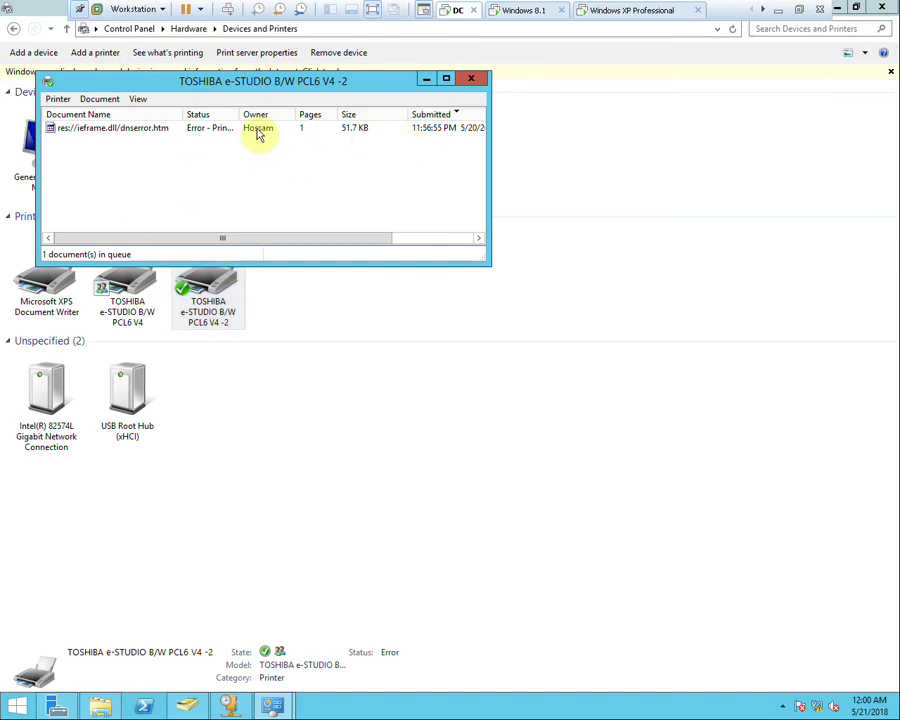
On Windows XP, close the printing troubleshooter and view the printer's Sharing settings.
click(607, 10)
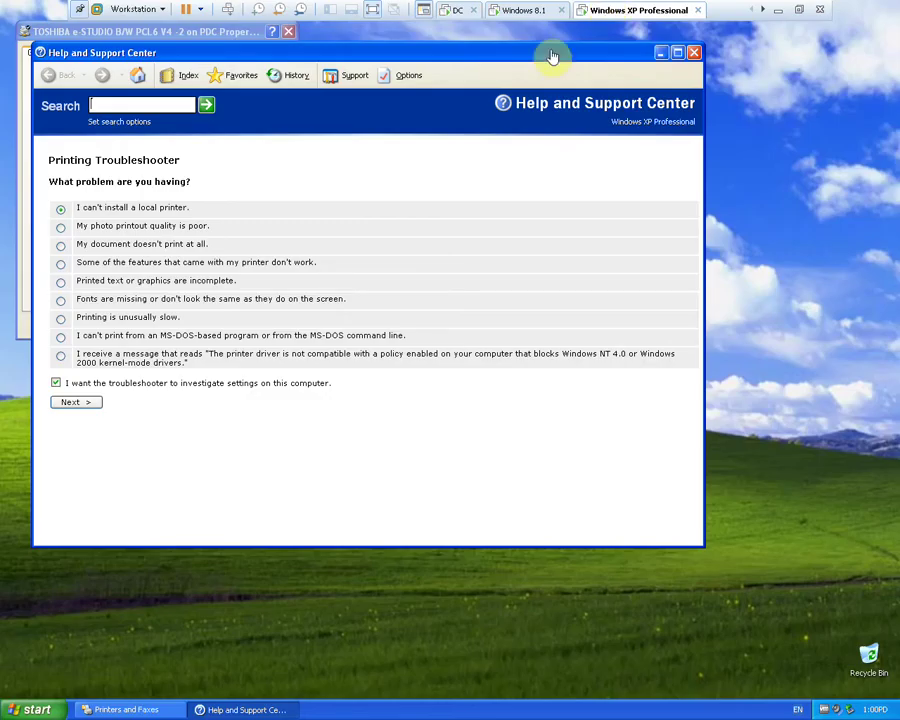
click(693, 55)
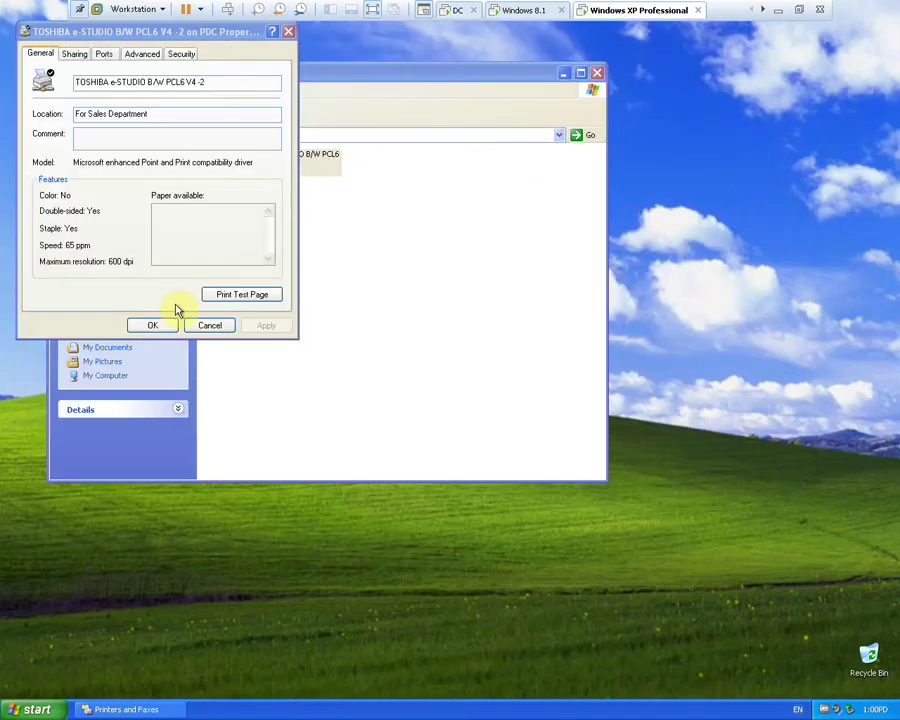
click(75, 54)
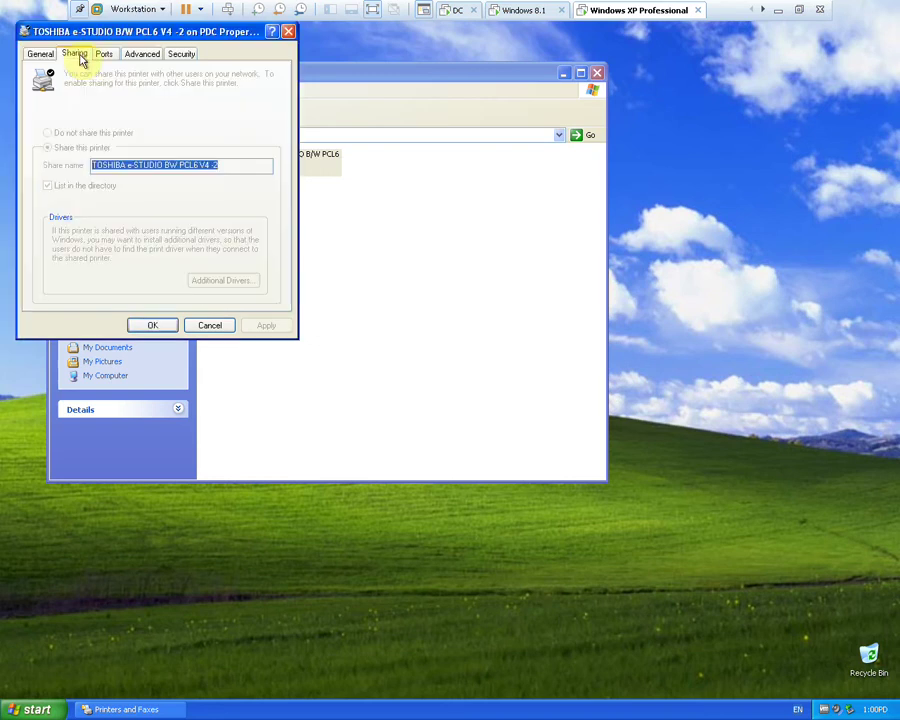
On Windows XP, launch Internet Explorer and stop the hanging microsoft.com page load.
key(Escape)
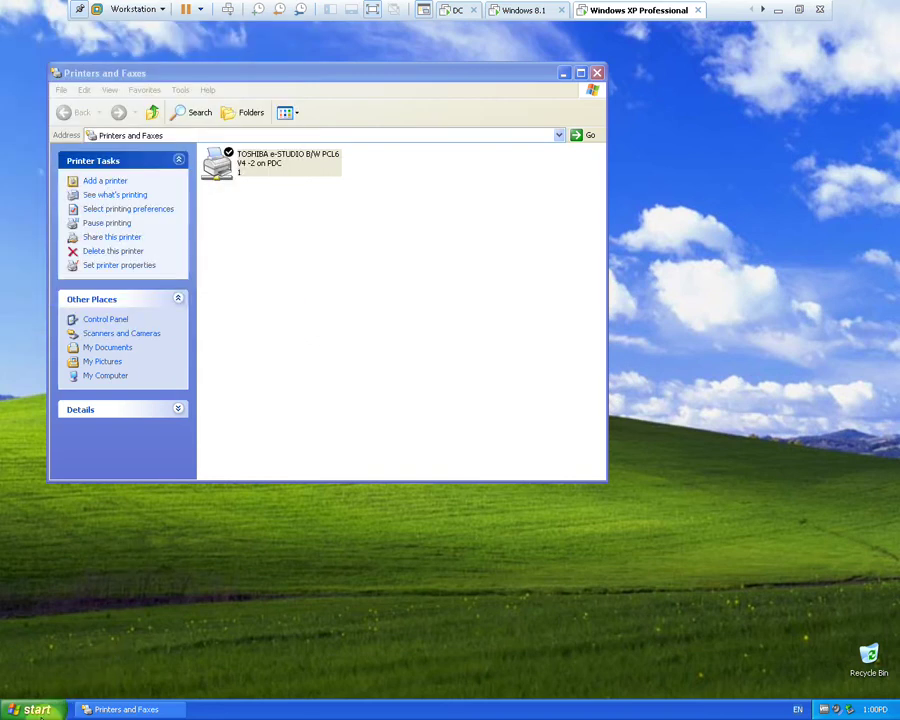
click(37, 709)
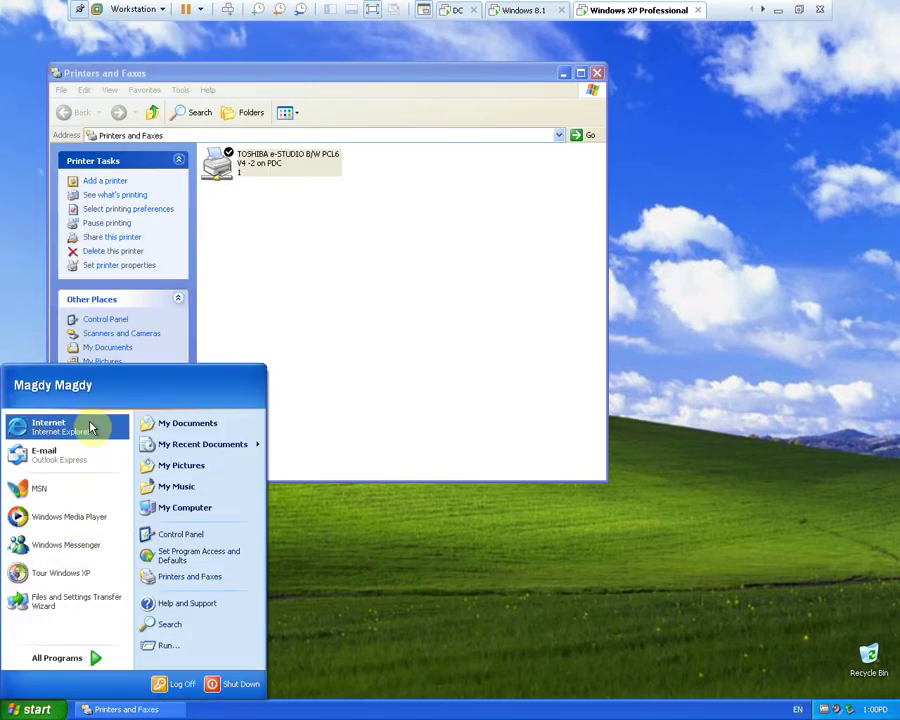
click(500, 345)
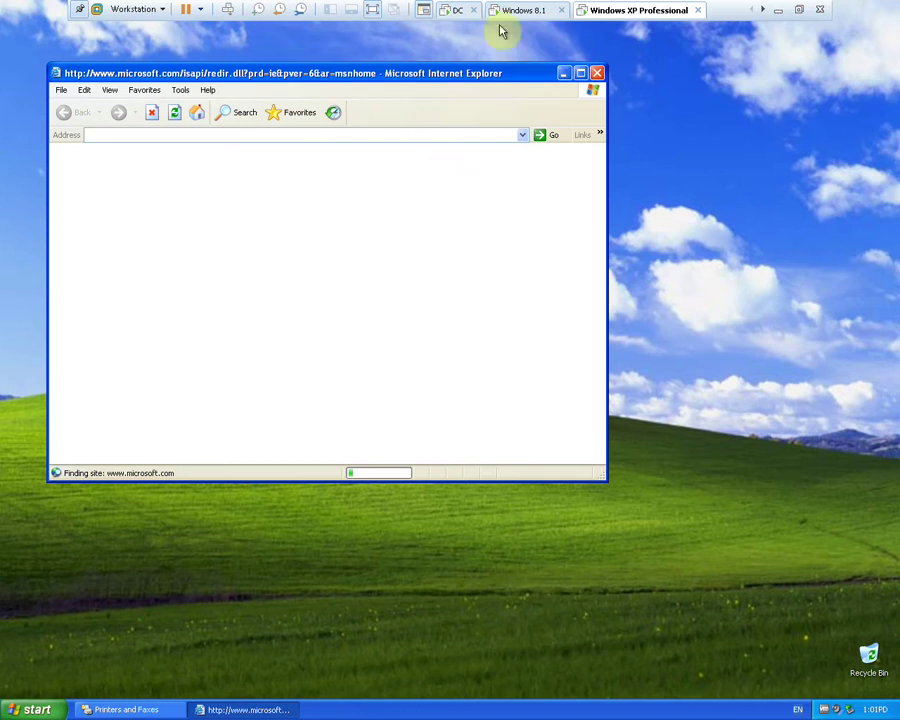
click(456, 10)
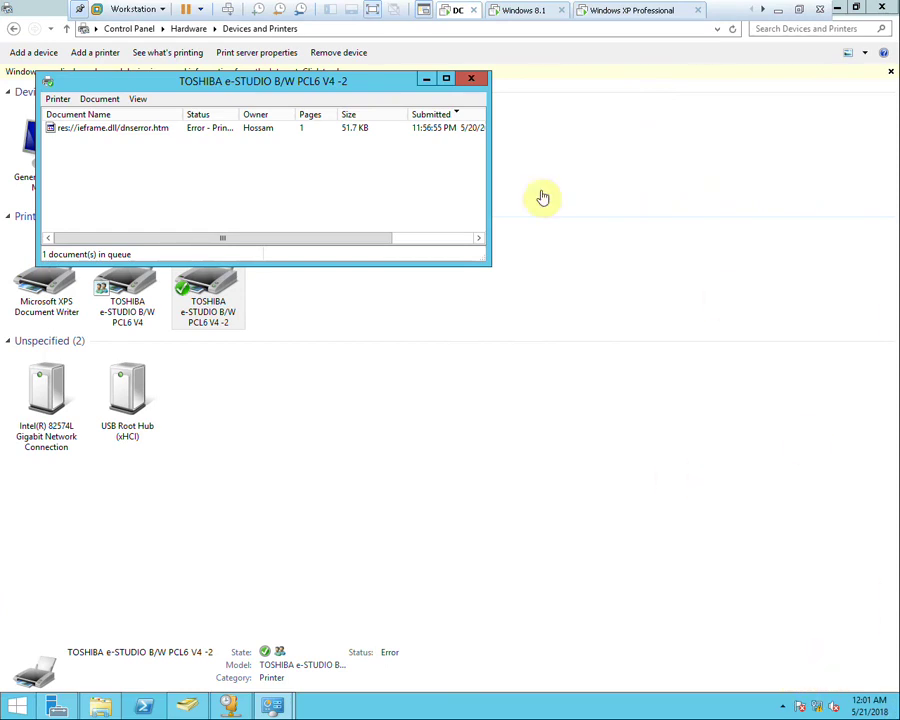
click(645, 10)
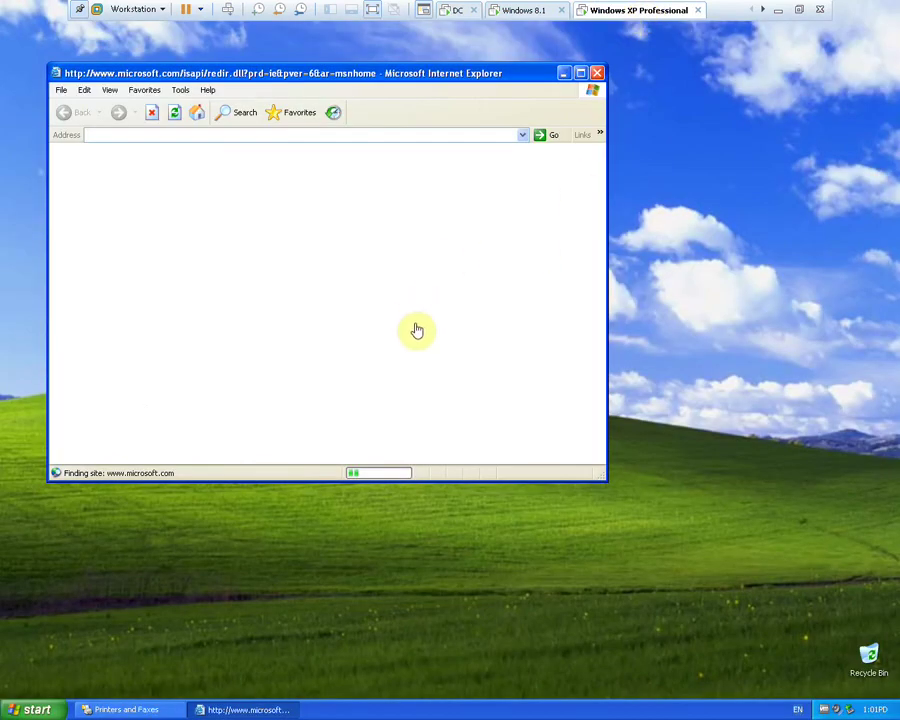
click(155, 116)
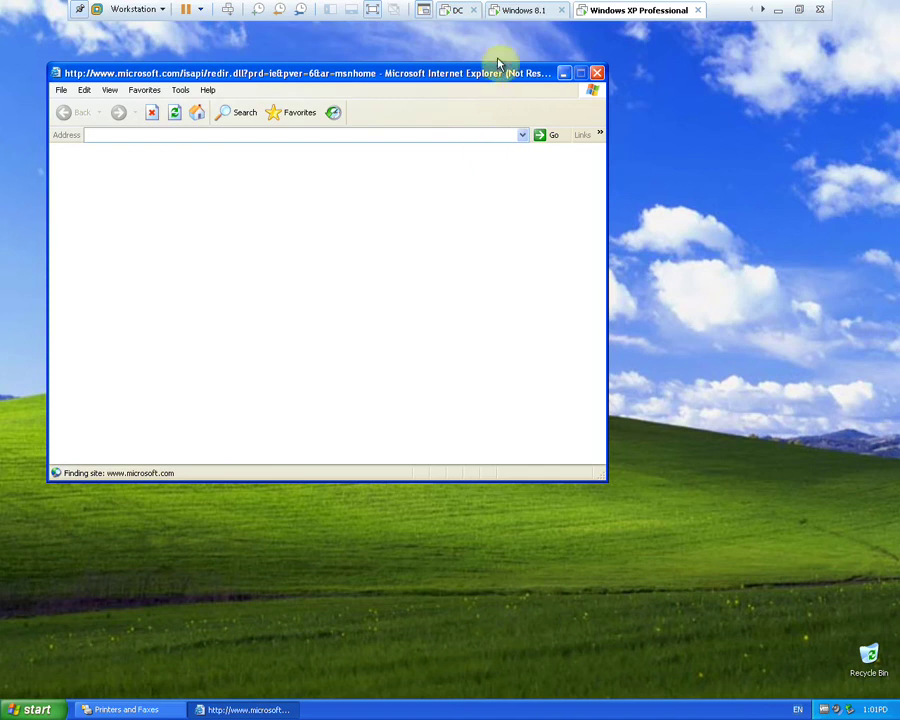
Resume the suspended Client virtual machine.
click(763, 14)
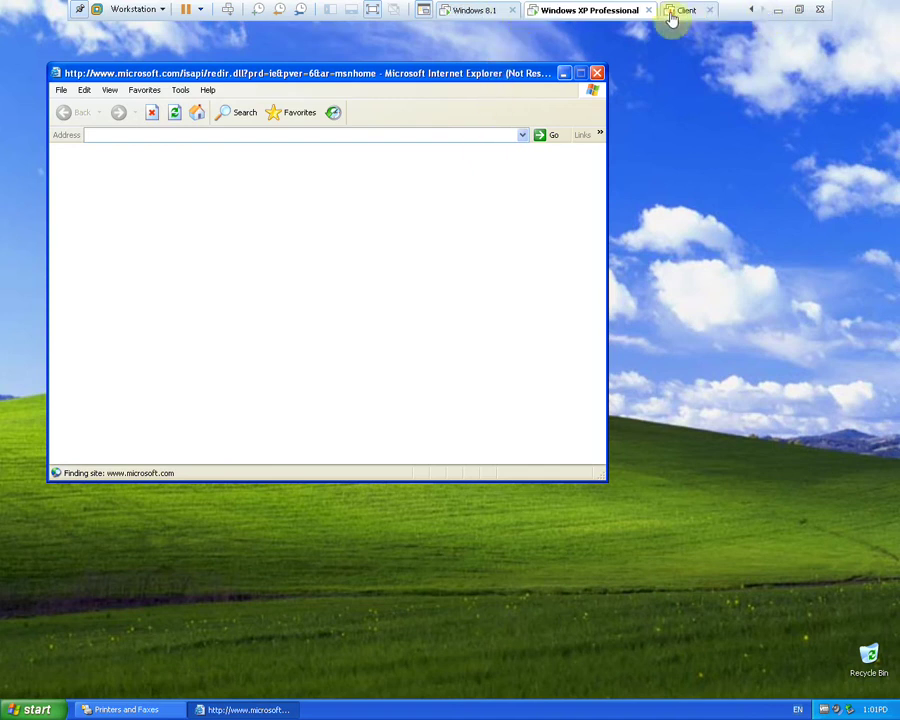
click(688, 13)
click(230, 66)
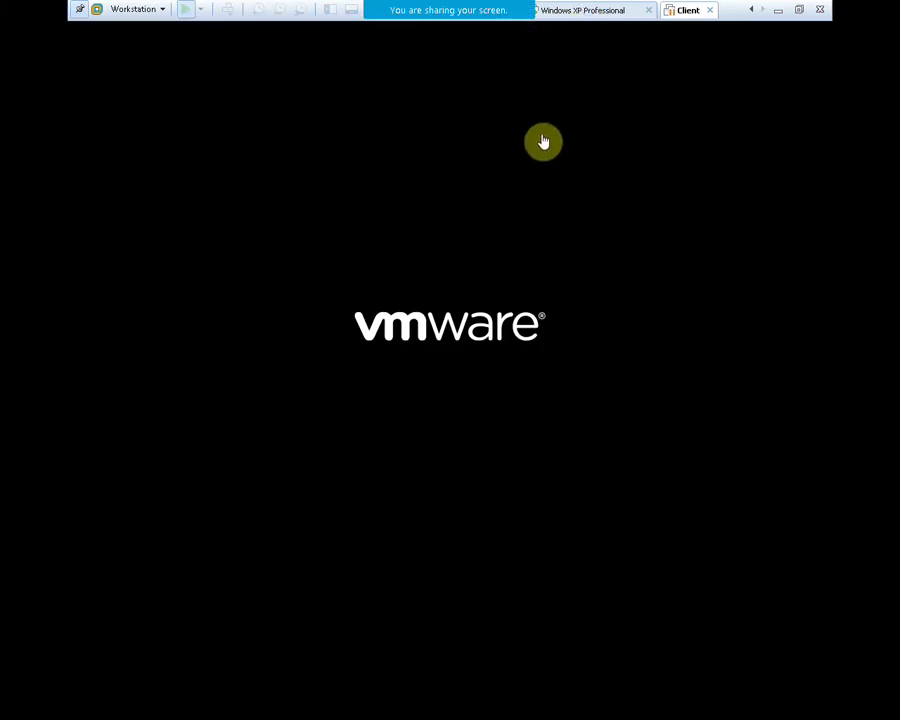
key(ctrl+shift+Tab)
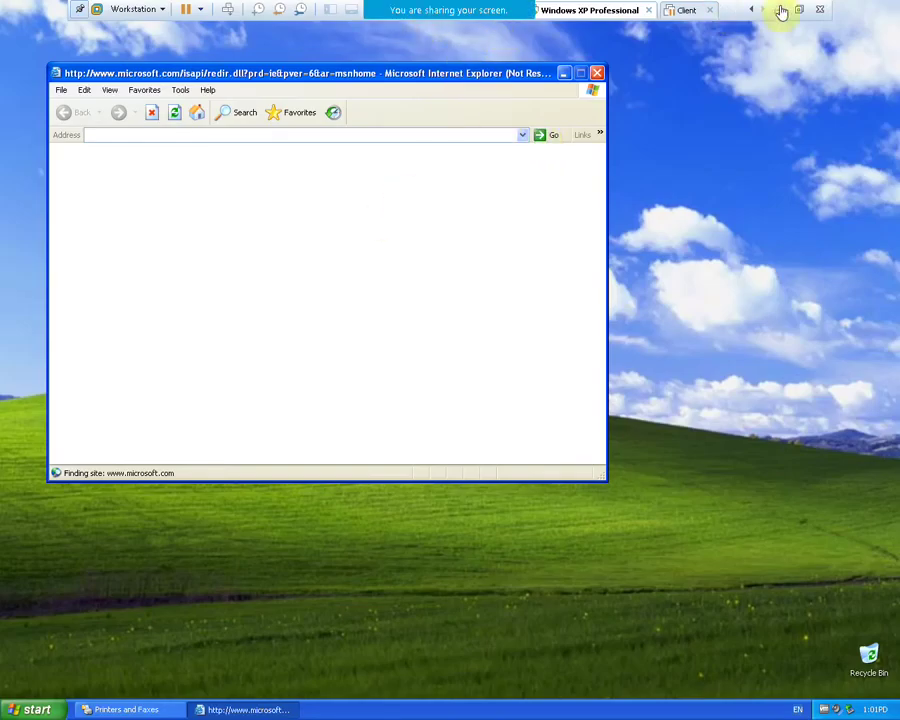
Show the DC machine full screen, then return to Windows XP showing 'The page cannot be displayed'.
click(755, 12)
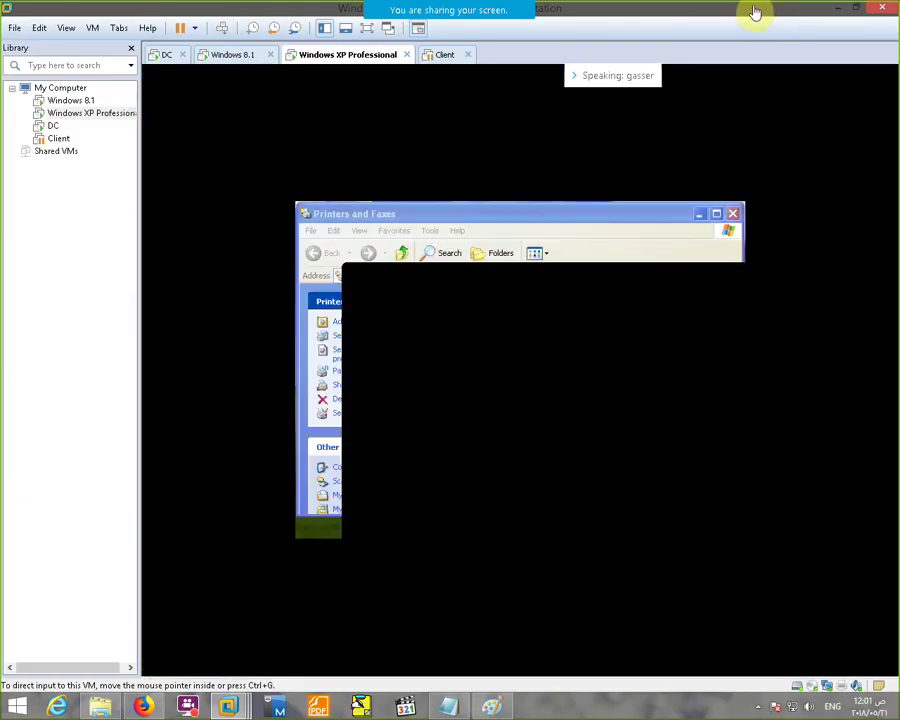
click(163, 56)
click(370, 28)
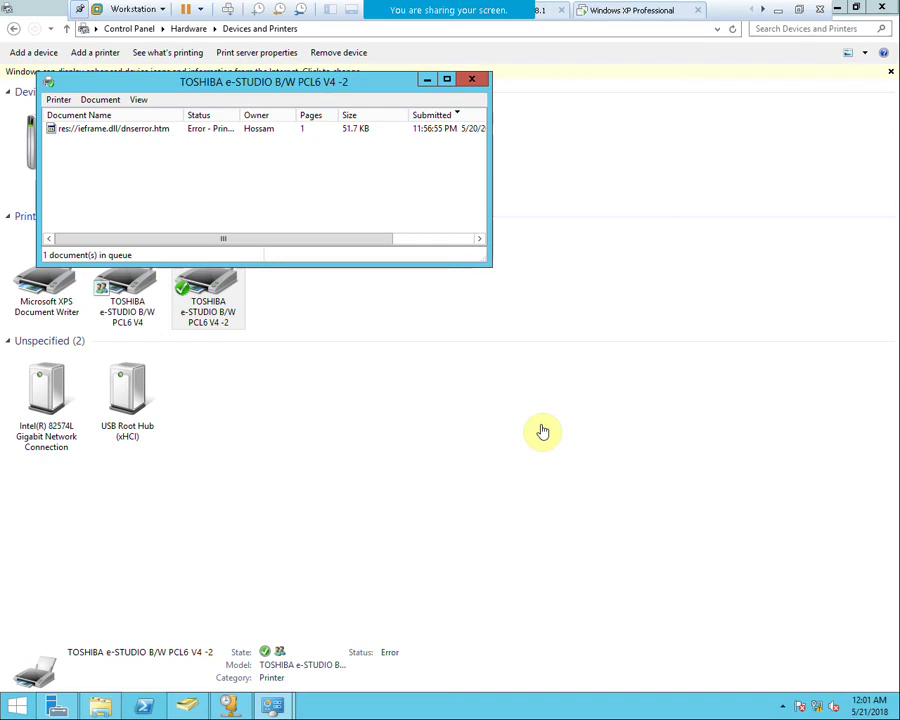
mouse_move(587, 10)
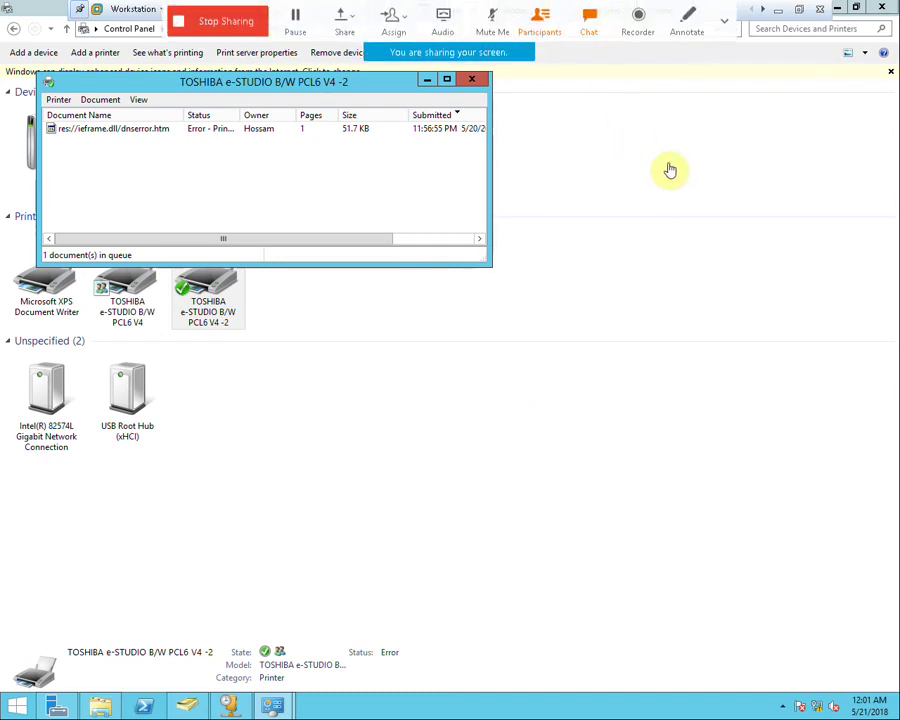
click(637, 13)
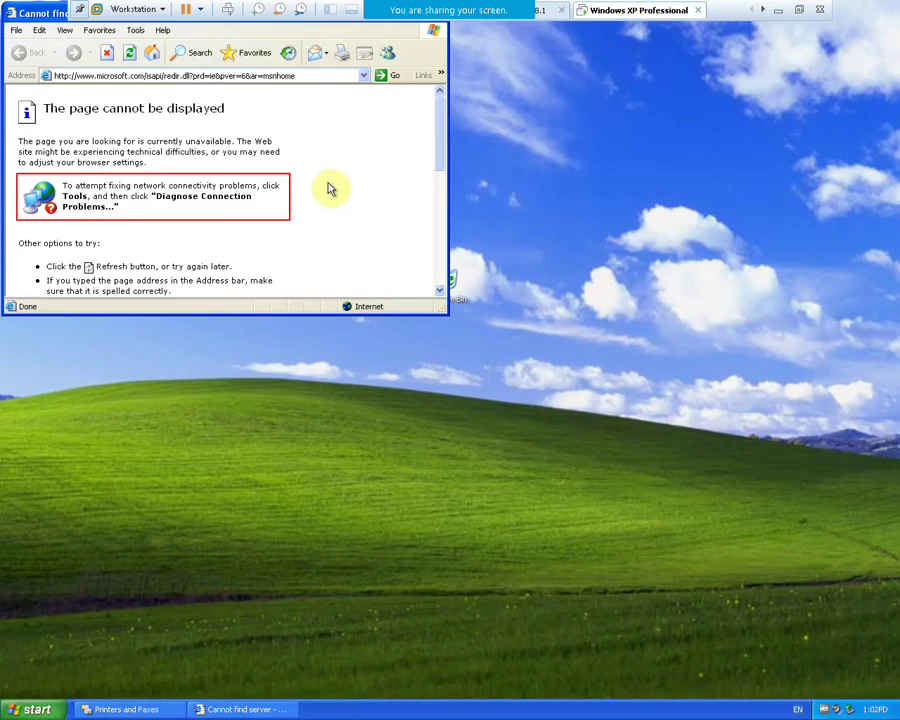
Try printing the web page, dismiss the no-printer-selected warning, then cancel.
key(ctrl+p)
click(455, 396)
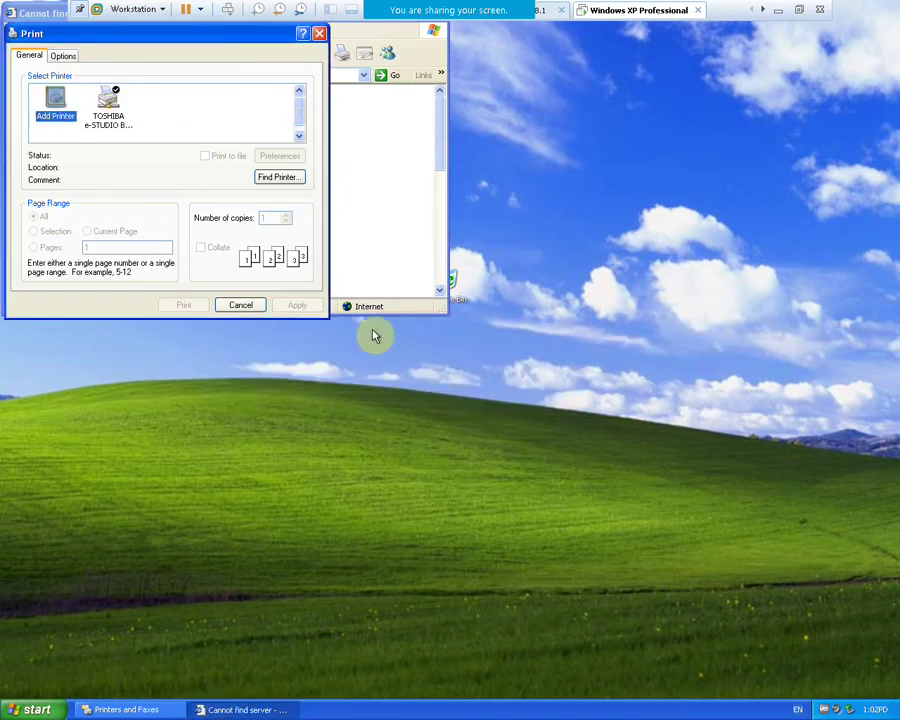
click(105, 112)
click(240, 305)
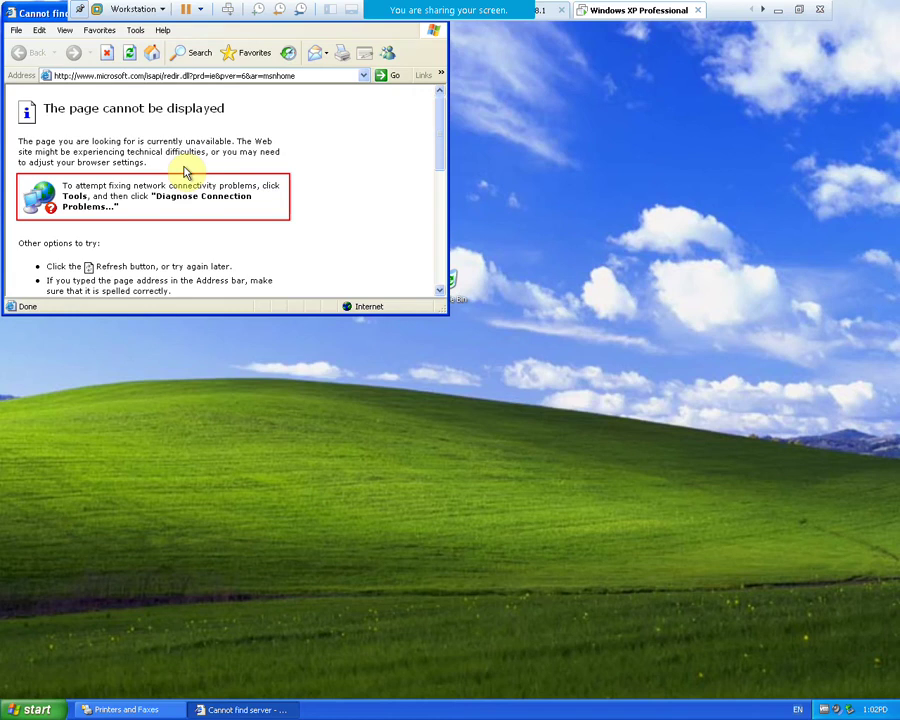
Find the shared TOSHIBA printers in the directory and choose one for printing.
key(ctrl+p)
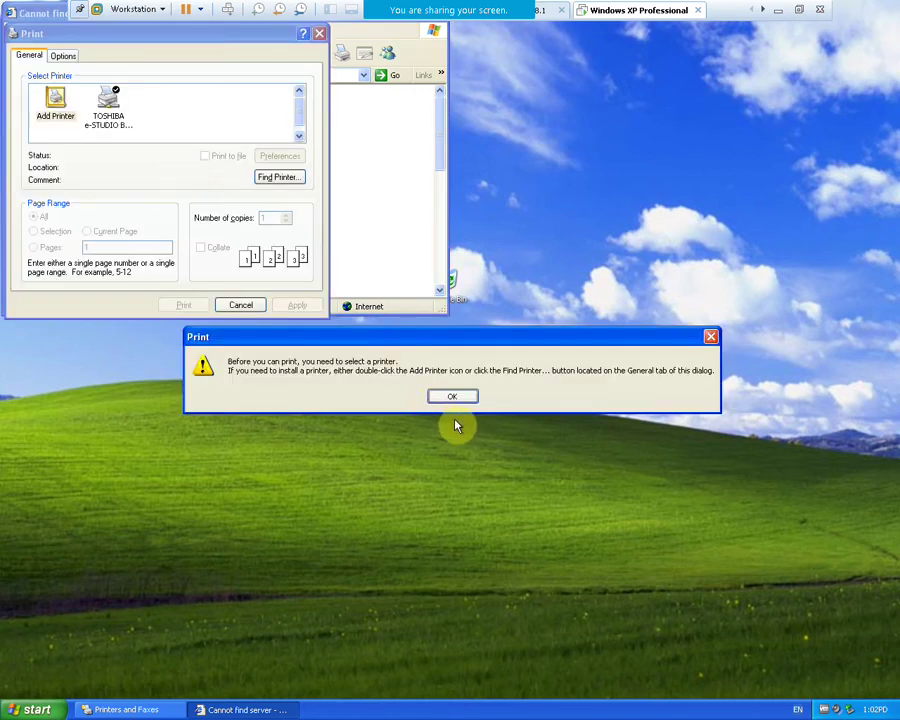
click(452, 397)
click(120, 118)
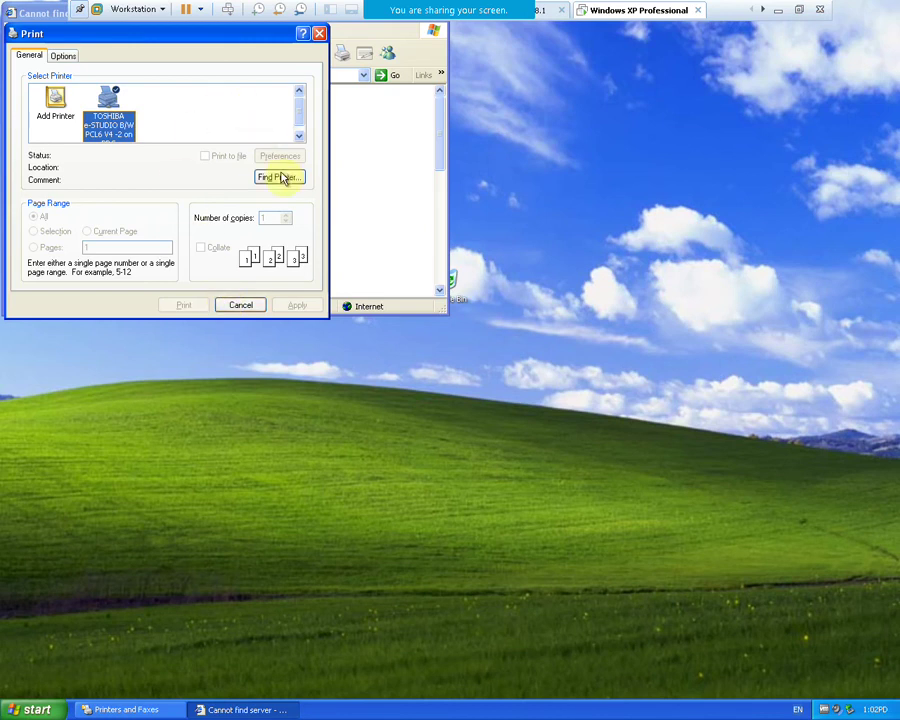
click(280, 177)
click(391, 180)
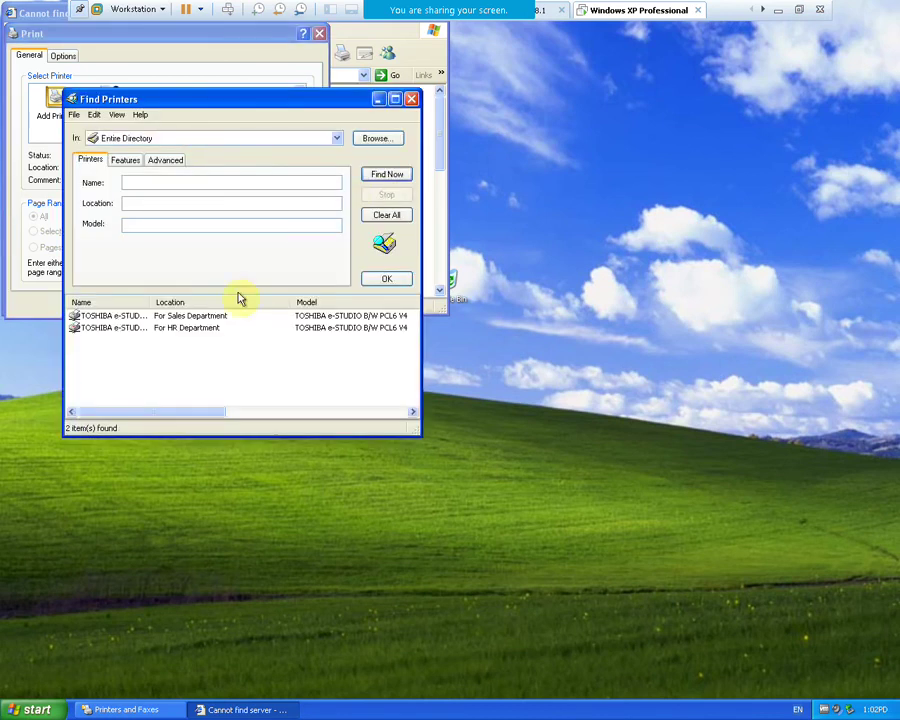
click(177, 316)
click(383, 281)
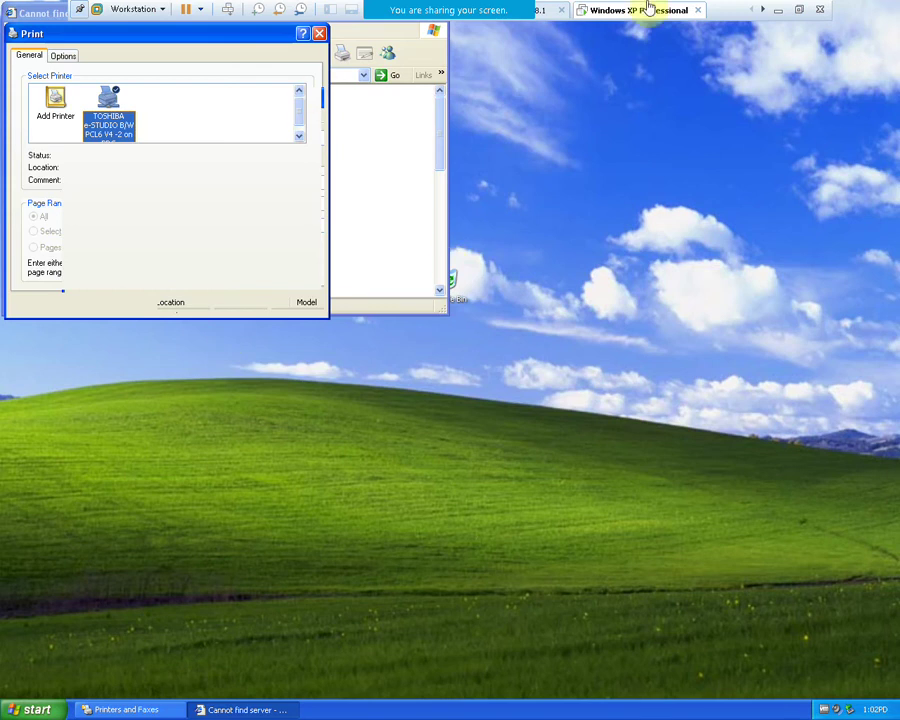
click(763, 10)
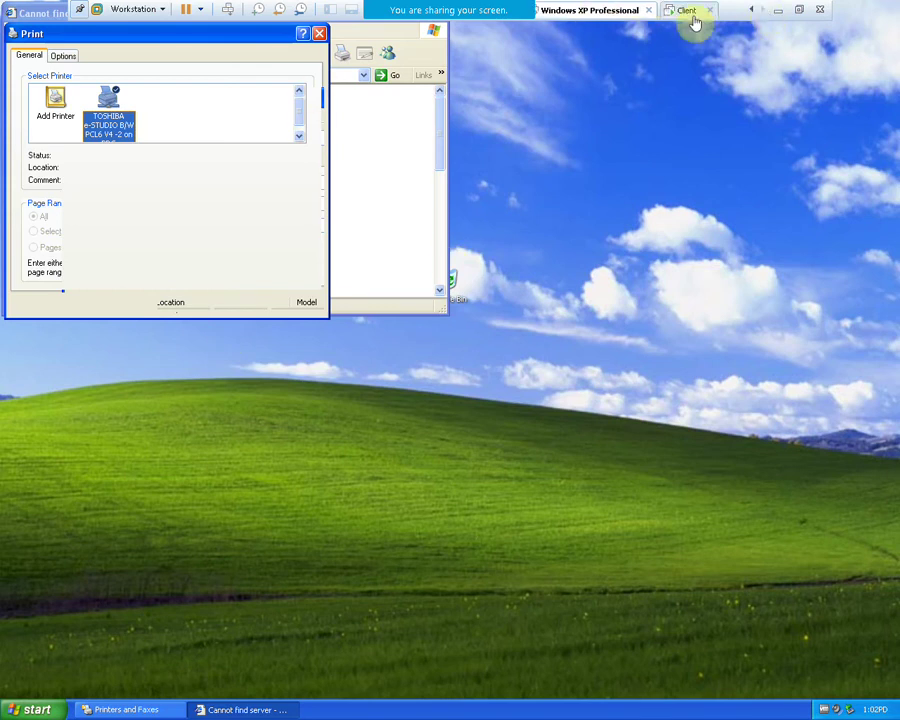
Unlock the Windows 7 client session with the account password and postpone the VMware Tools log-off.
click(687, 14)
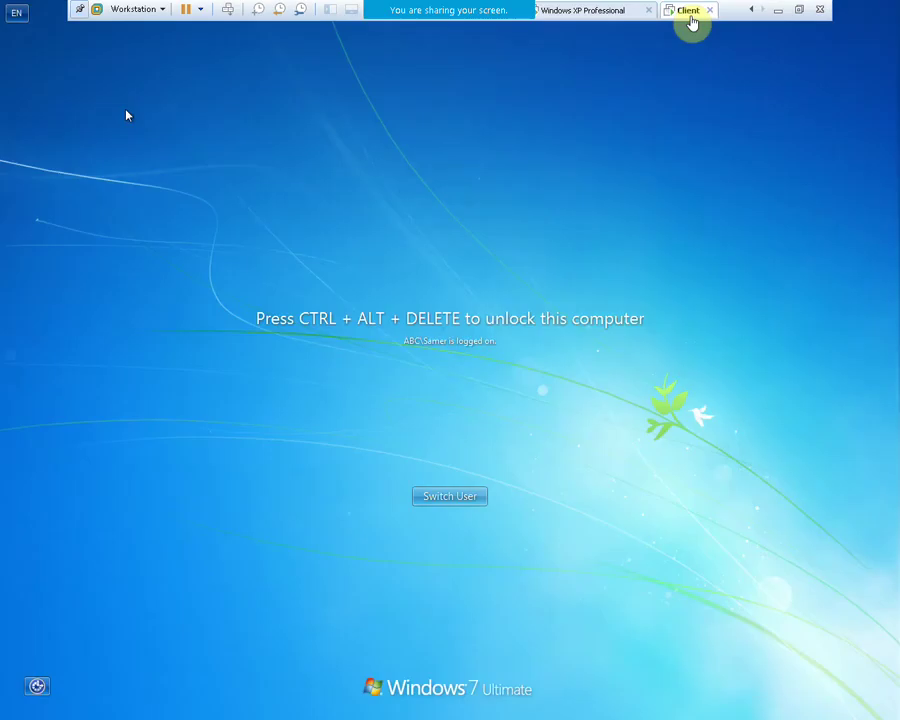
click(227, 12)
click(410, 437)
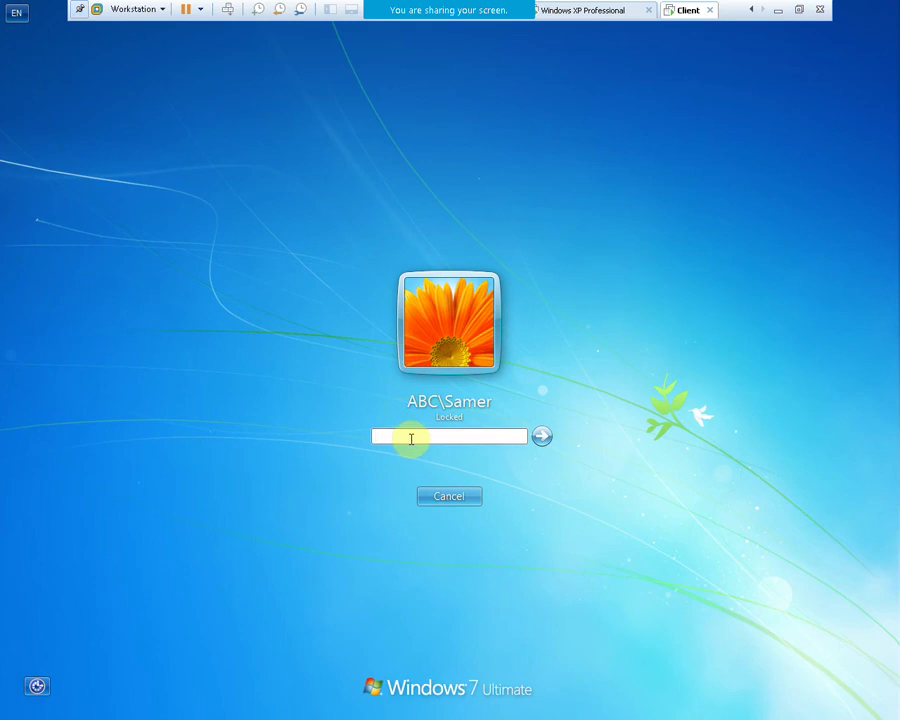
text(**)
key(Return)
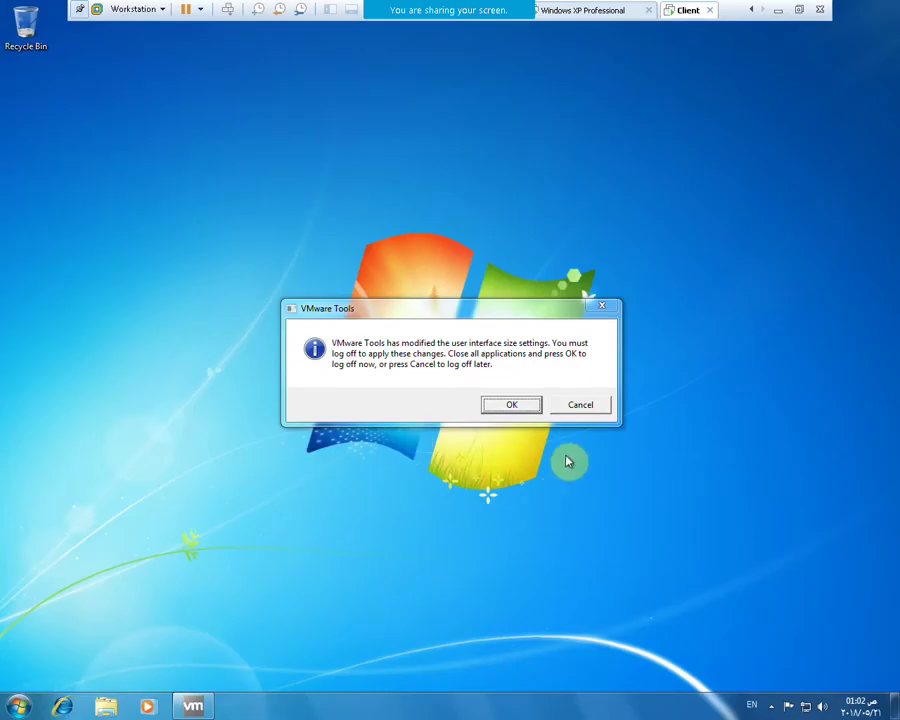
click(581, 405)
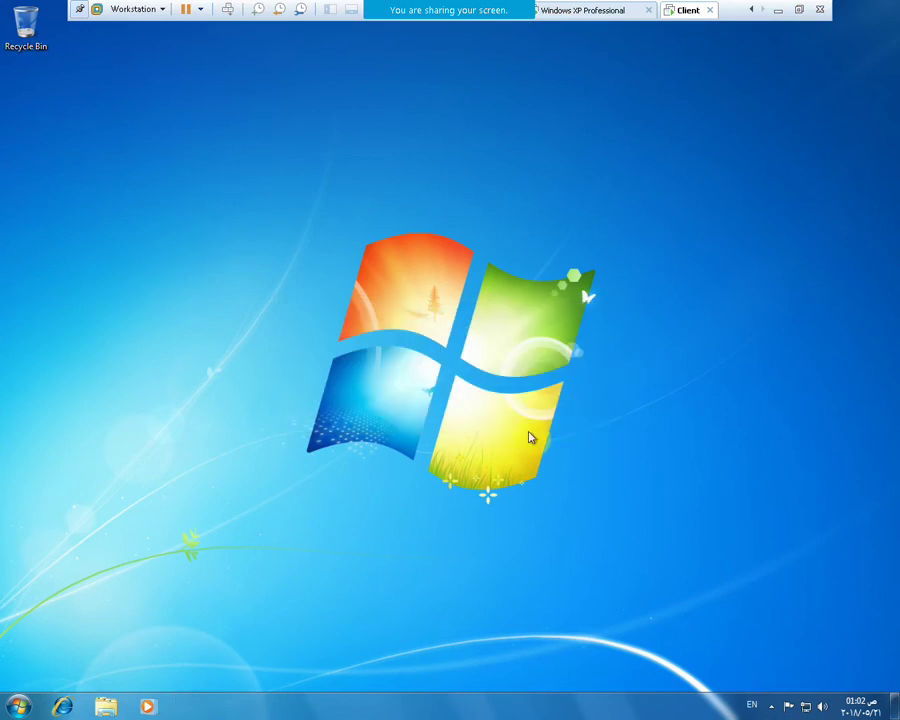
Exit full-screen view and switch to the DC server machine.
click(754, 9)
mouse_move(460, 8)
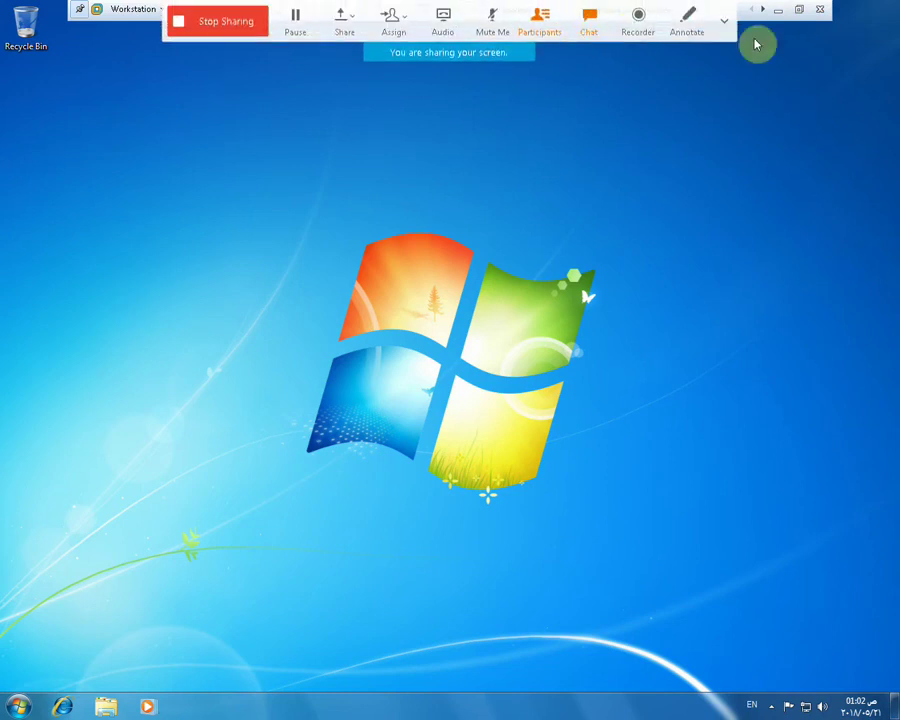
click(799, 10)
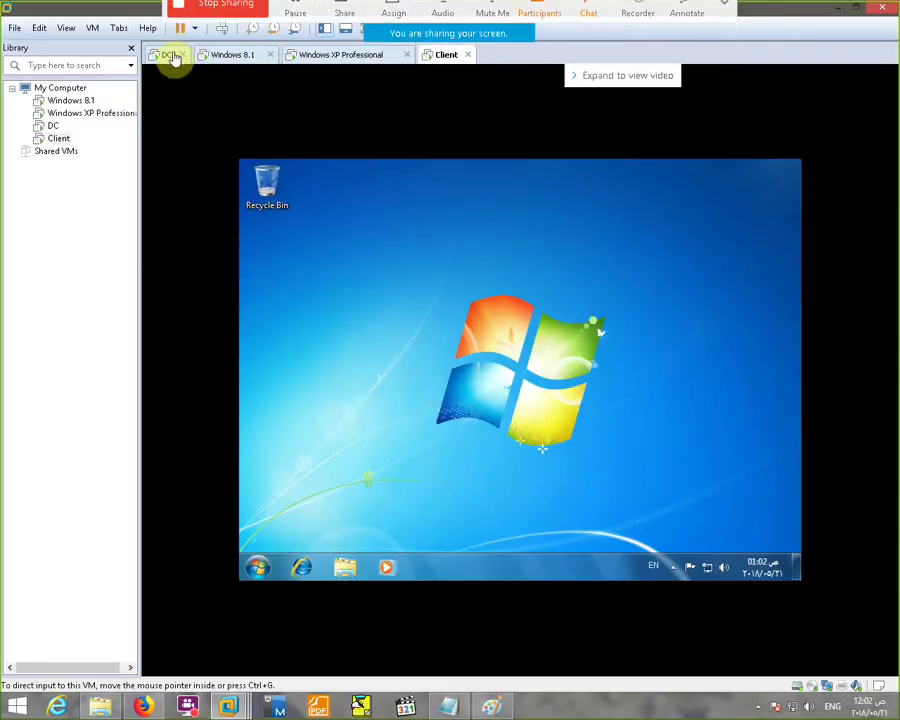
click(172, 55)
Open the 00002.SHD spool file from the PRINTERS folder in Notepad and find the job owner's name.
click(369, 32)
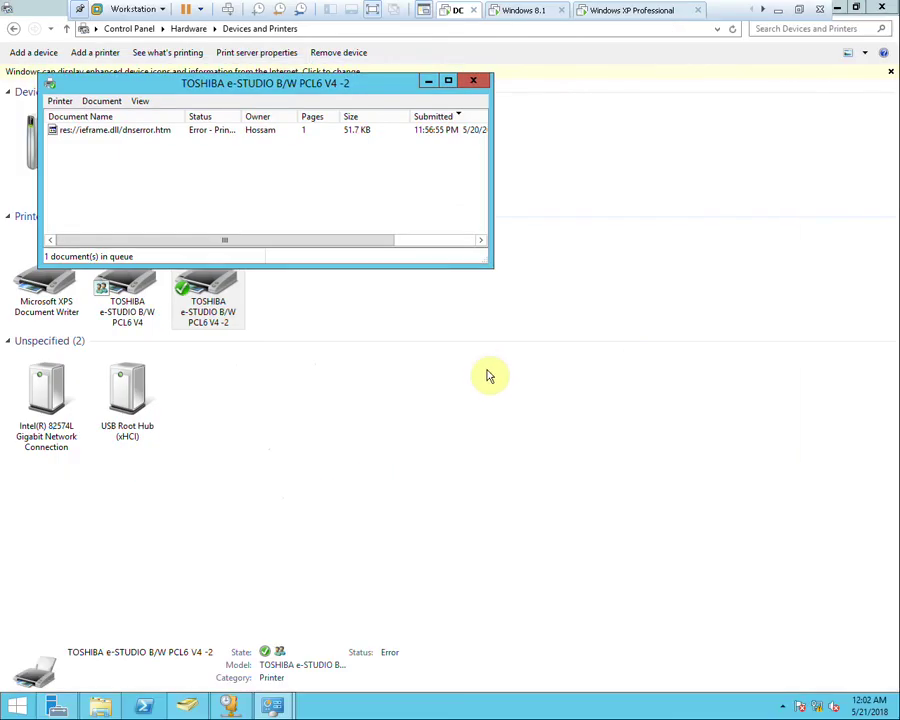
click(104, 708)
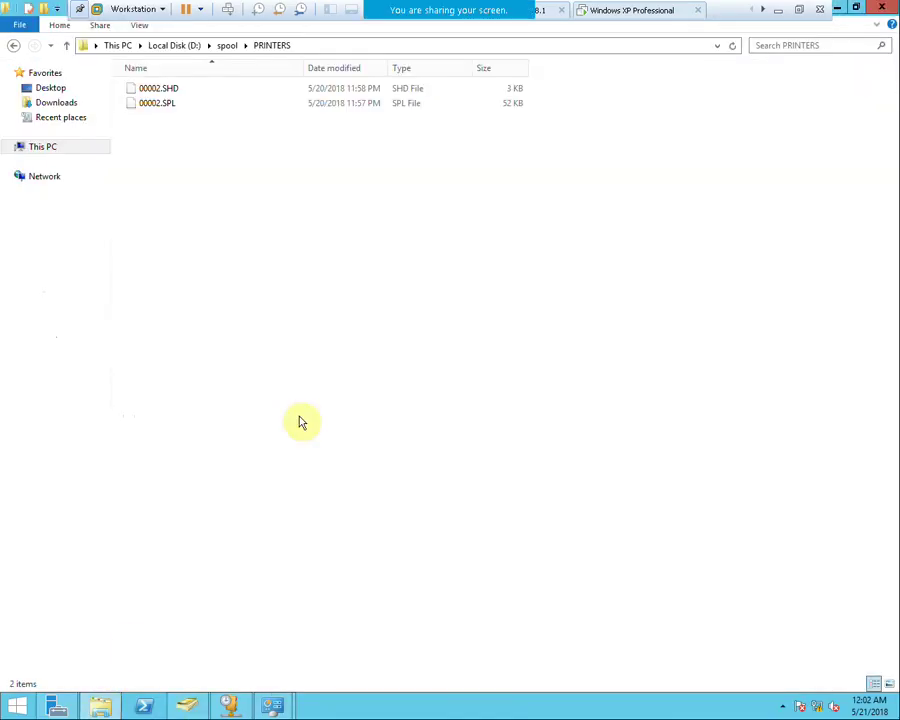
right_click(313, 243)
click(351, 300)
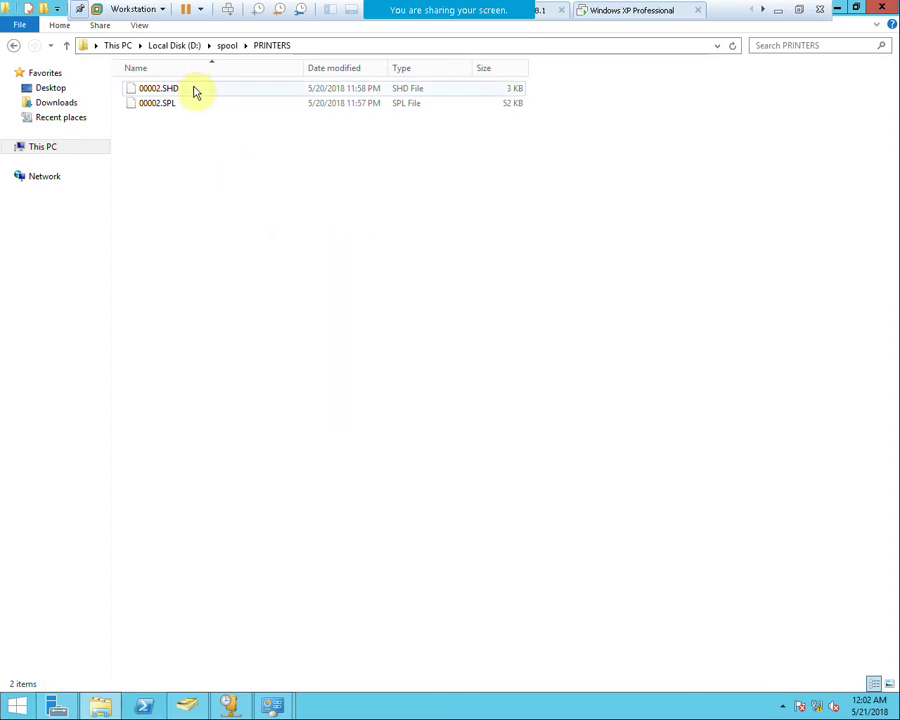
double_click(195, 90)
click(341, 234)
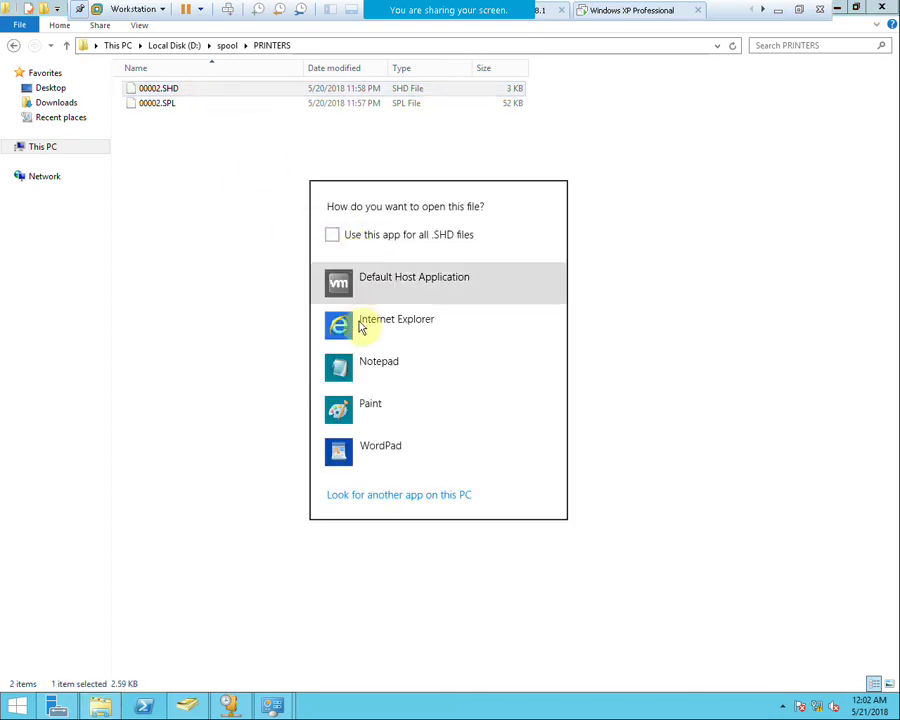
click(353, 366)
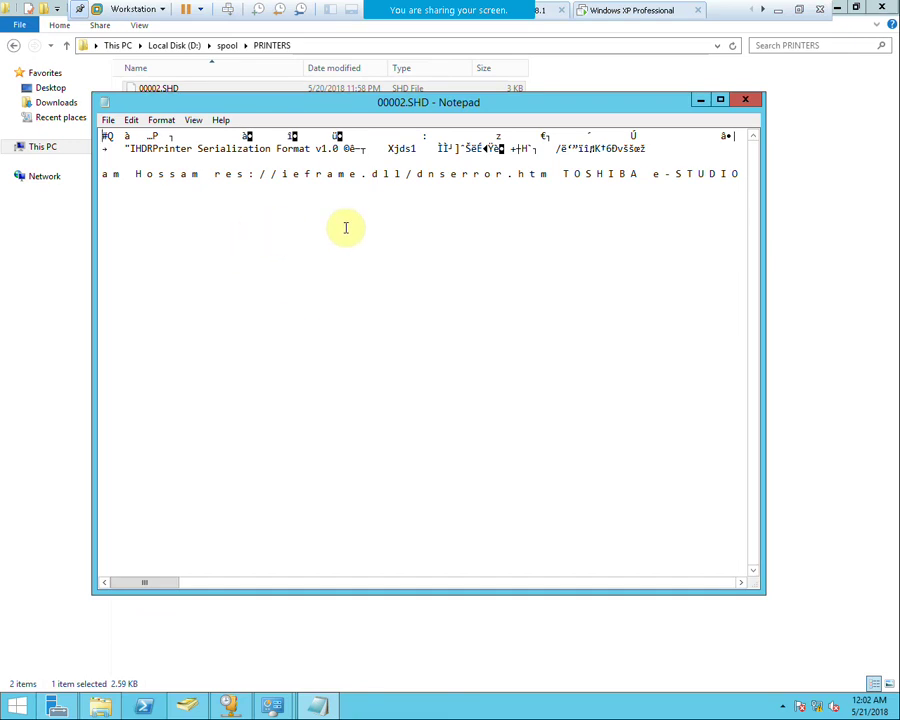
drag(131, 174, 205, 174)
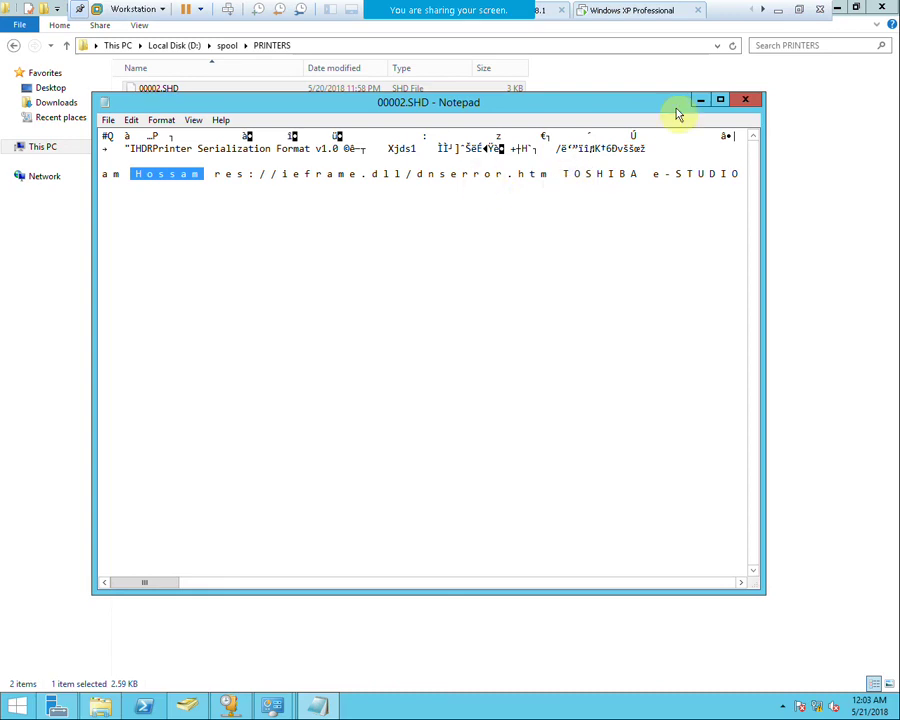
Close Notepad and reopen 00002.SHD, showing more app choices.
click(749, 103)
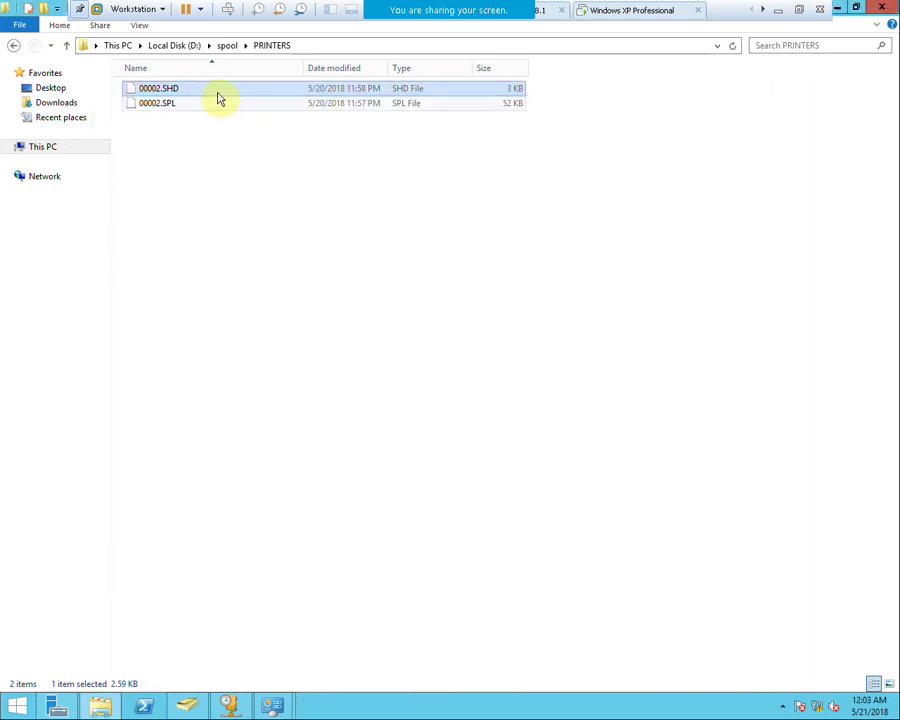
right_click(214, 93)
double_click(176, 94)
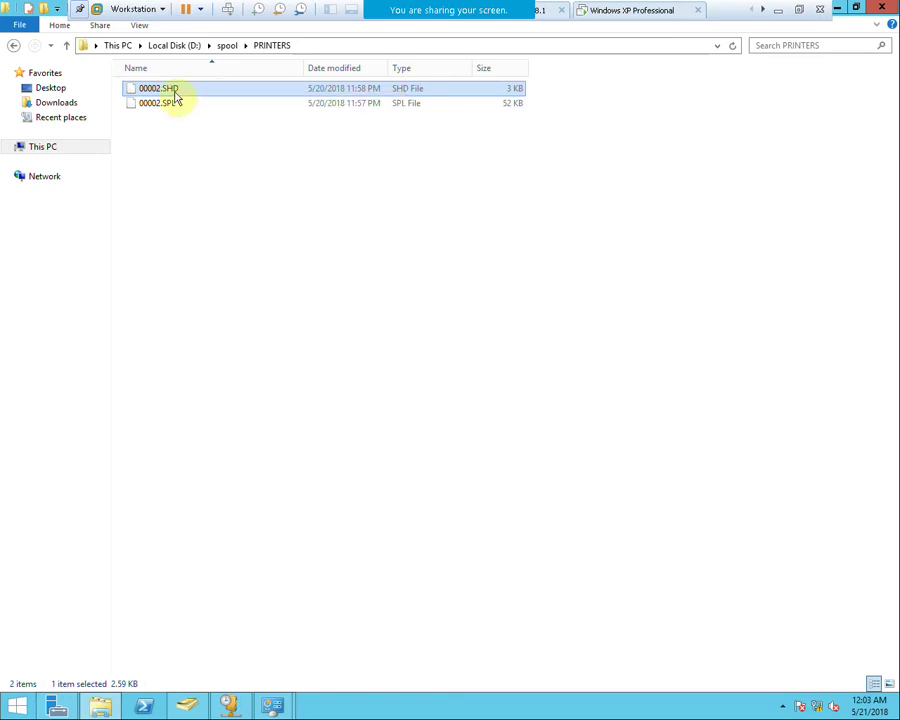
click(372, 296)
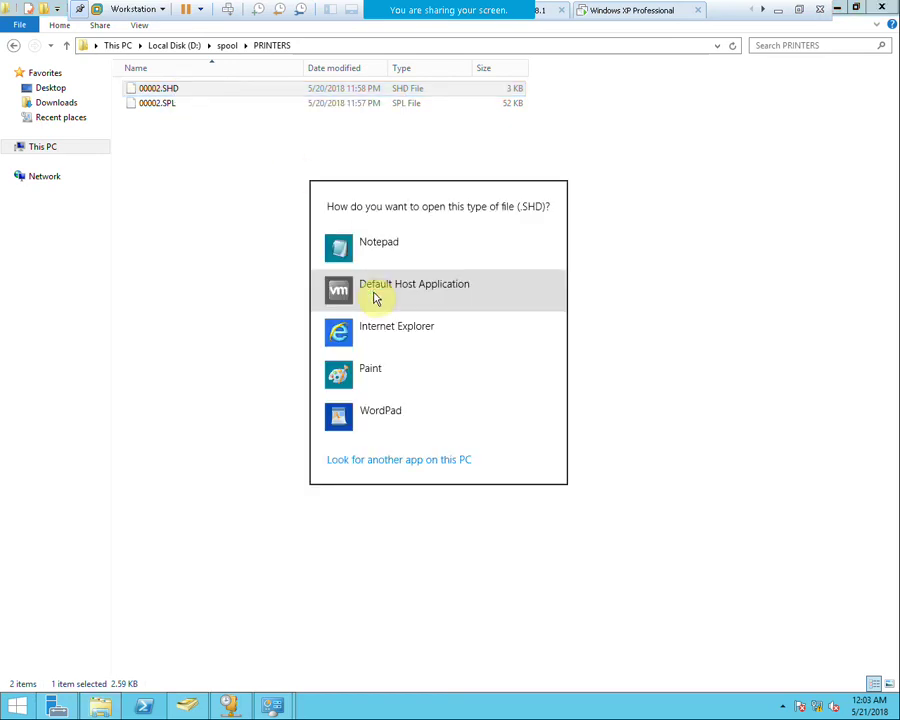
Read 00002.SHD's job details and owner name in WordPad, then close it and minimize the spool folder.
click(390, 408)
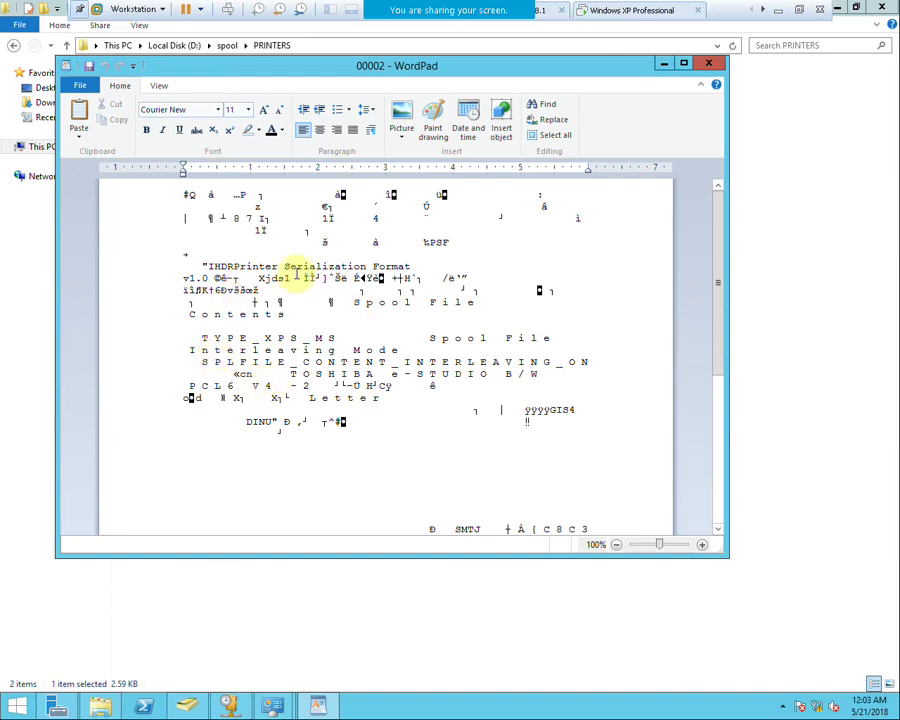
scroll(348, 301, down, 5)
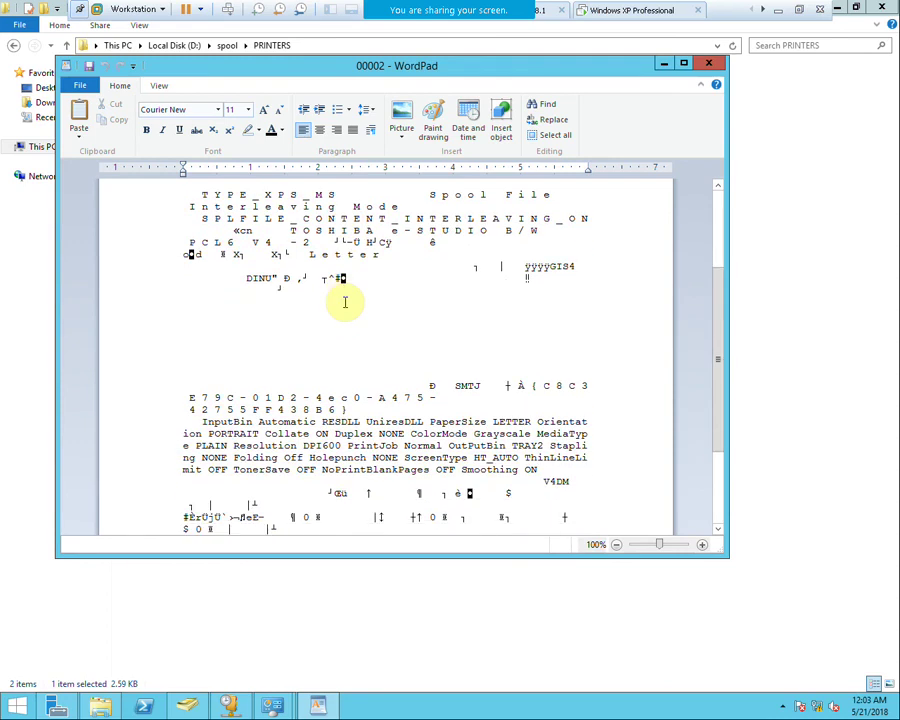
scroll(345, 302, down, 1)
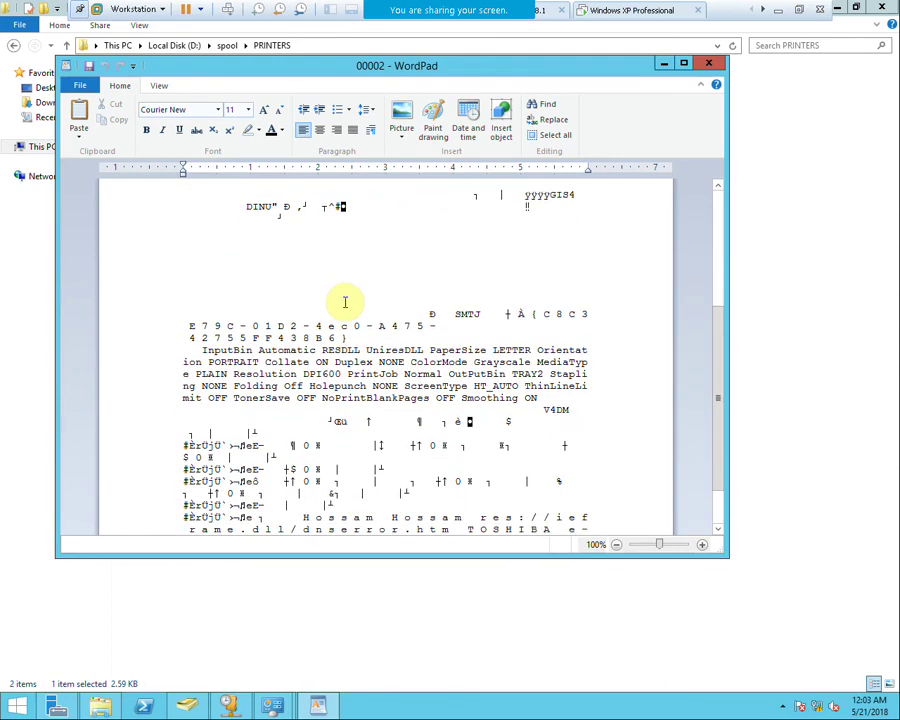
scroll(344, 301, down, 2)
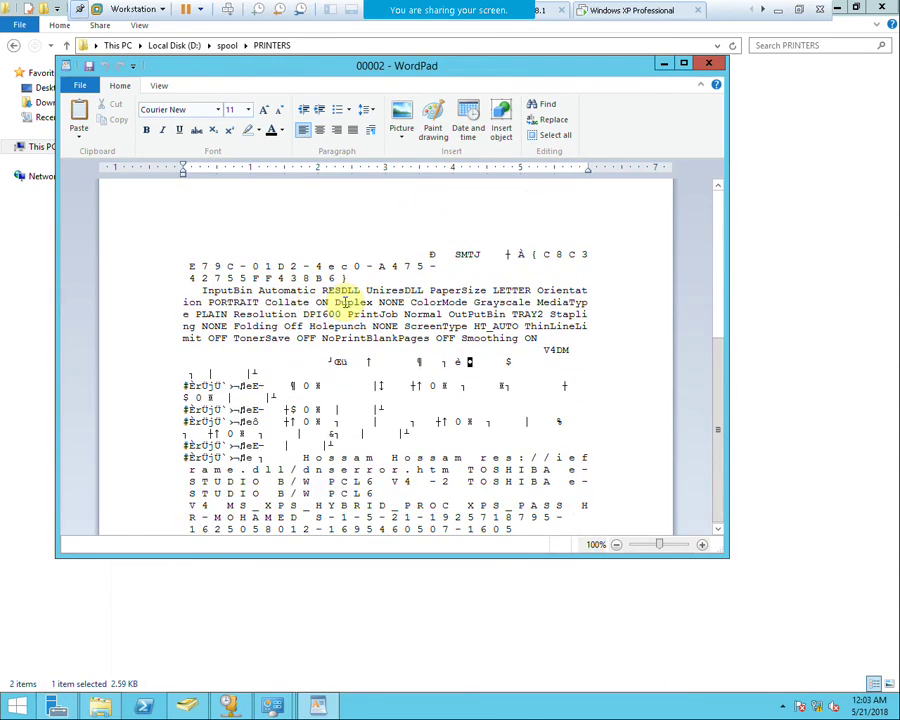
drag(335, 458, 482, 456)
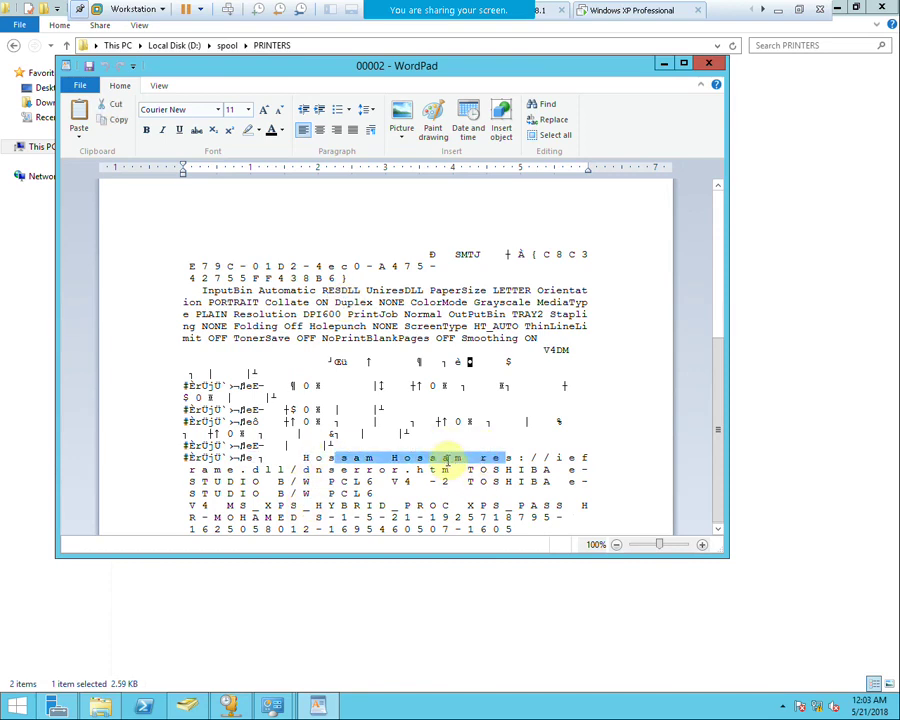
click(447, 458)
click(708, 65)
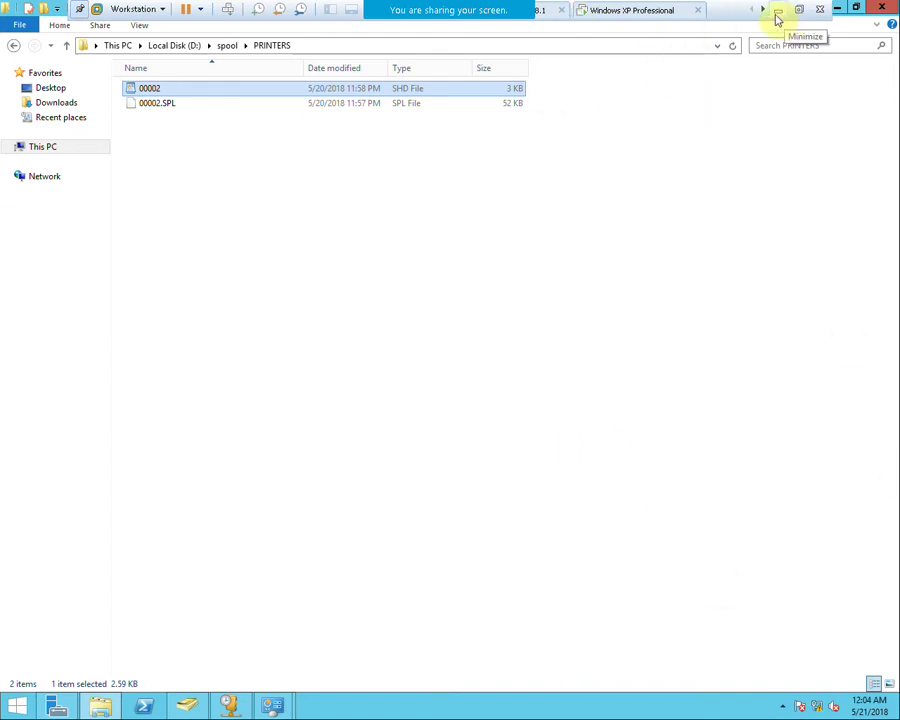
click(881, 8)
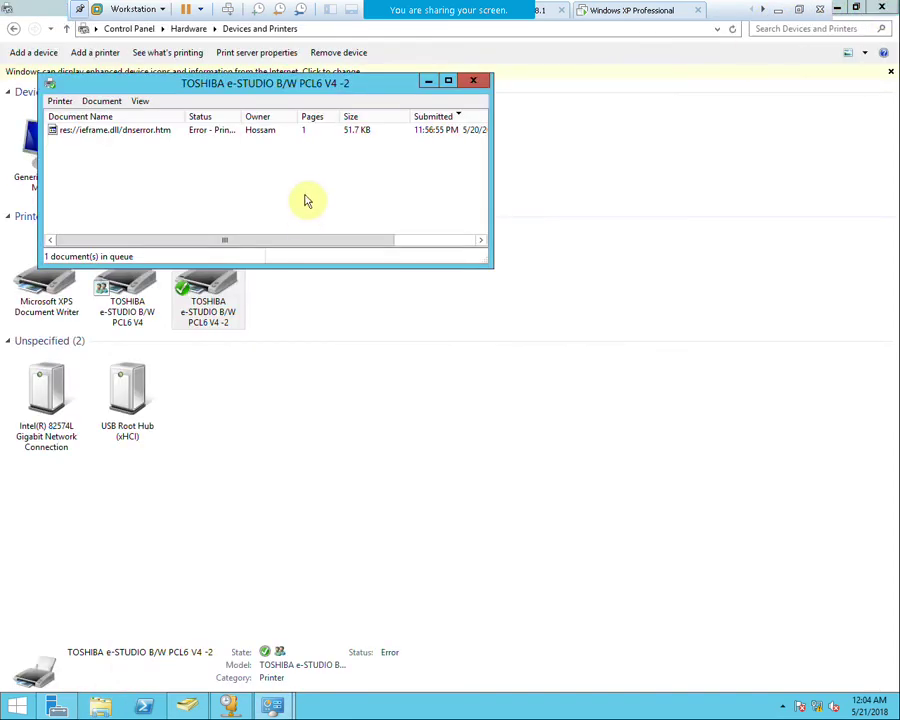
Check the TOSHIBA -2 printer's print queue and close it.
click(474, 80)
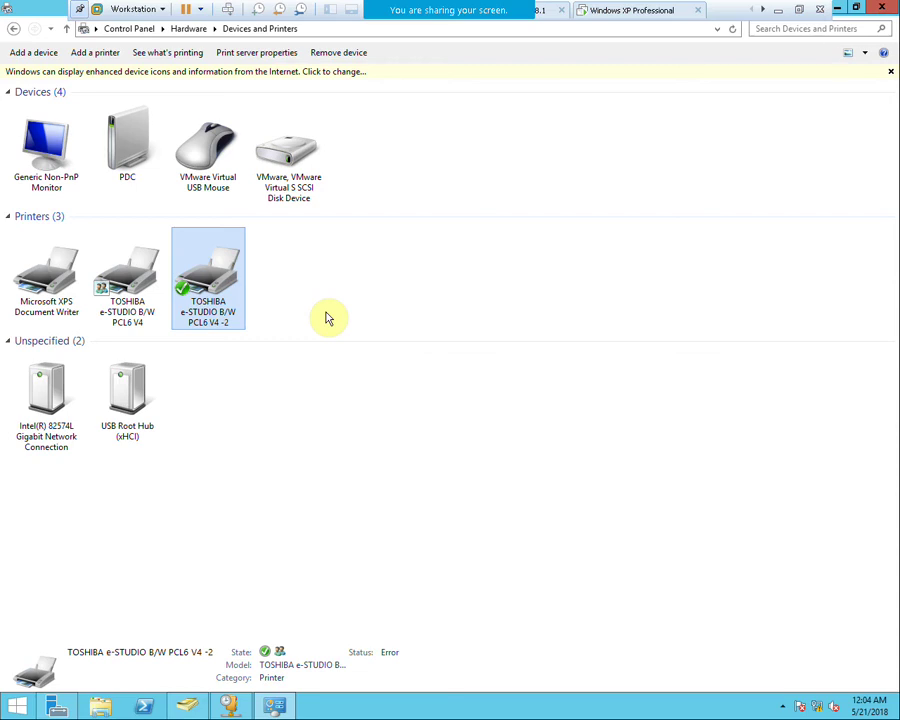
double_click(196, 276)
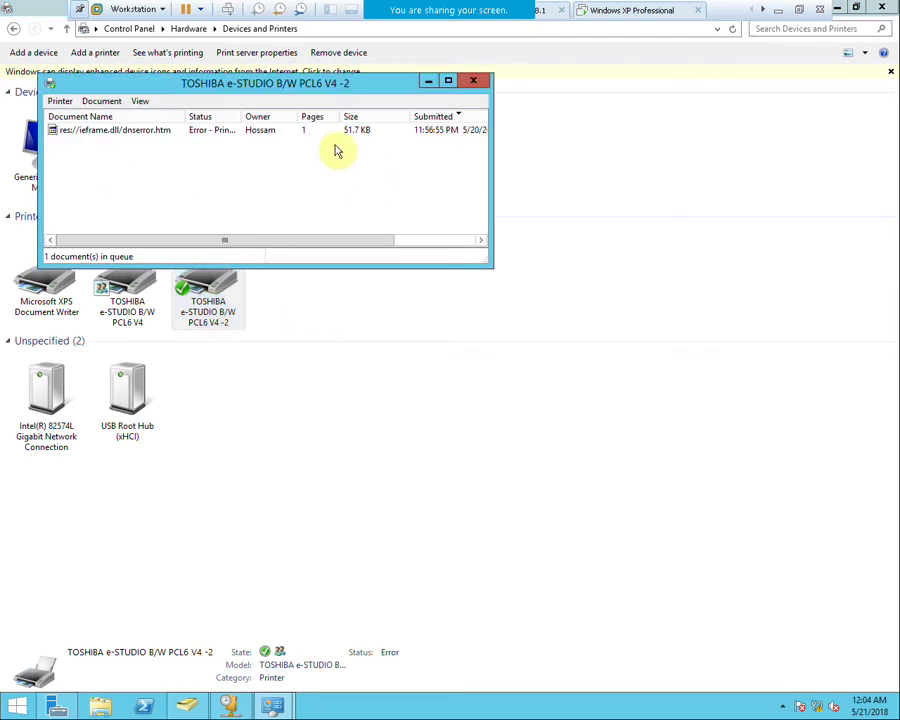
click(487, 84)
Open the TOSHIBA -2 printer's properties and install the missing driver through the wizard.
right_click(206, 308)
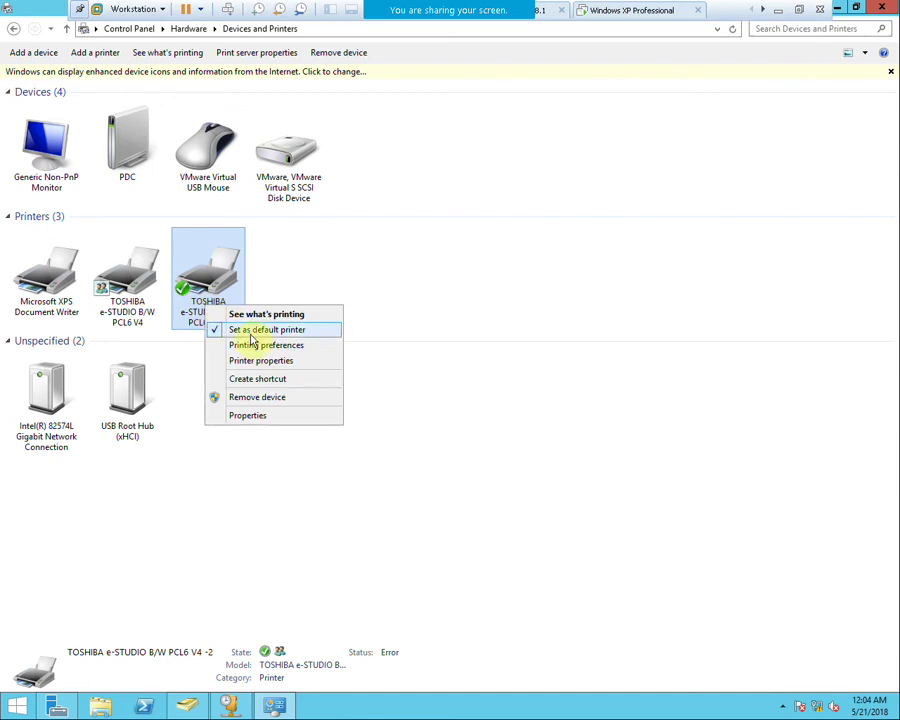
click(261, 363)
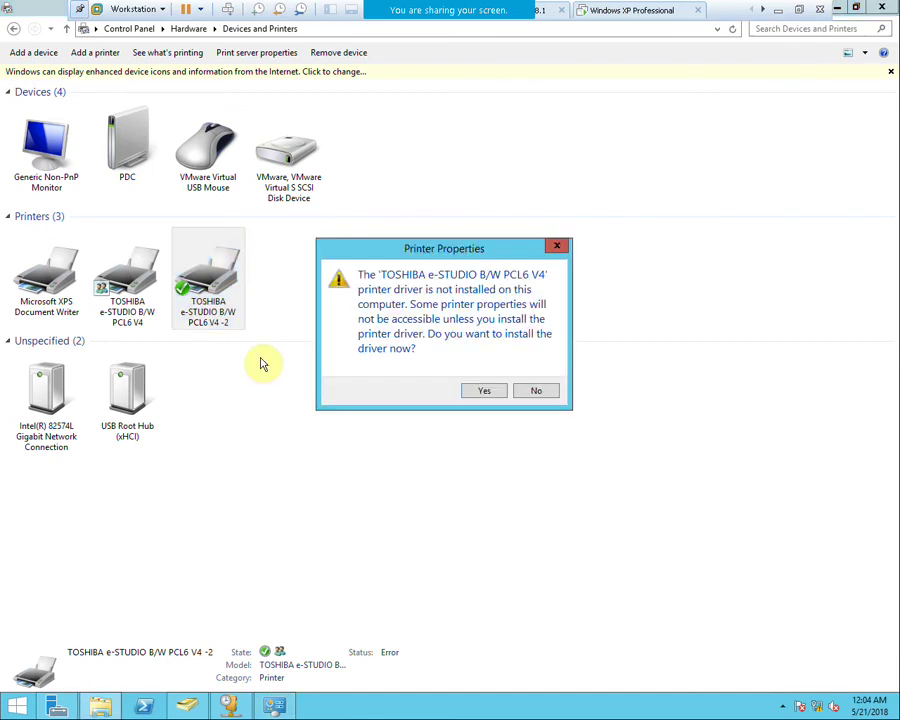
click(480, 392)
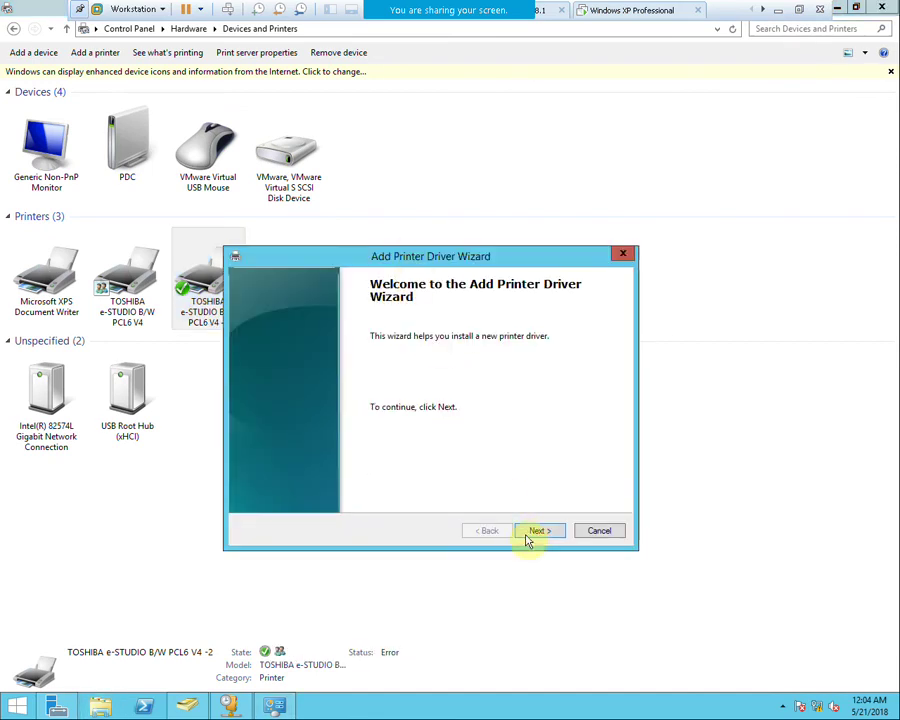
click(530, 531)
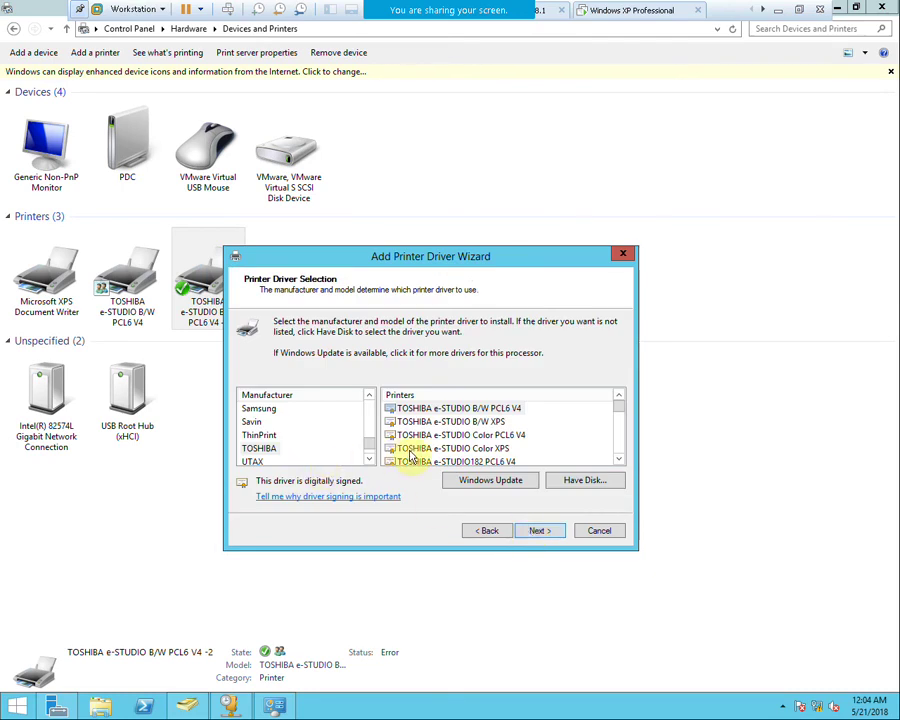
click(523, 535)
Finish the driver install, review the printer's Sharing and Ports settings, and close properties.
click(520, 529)
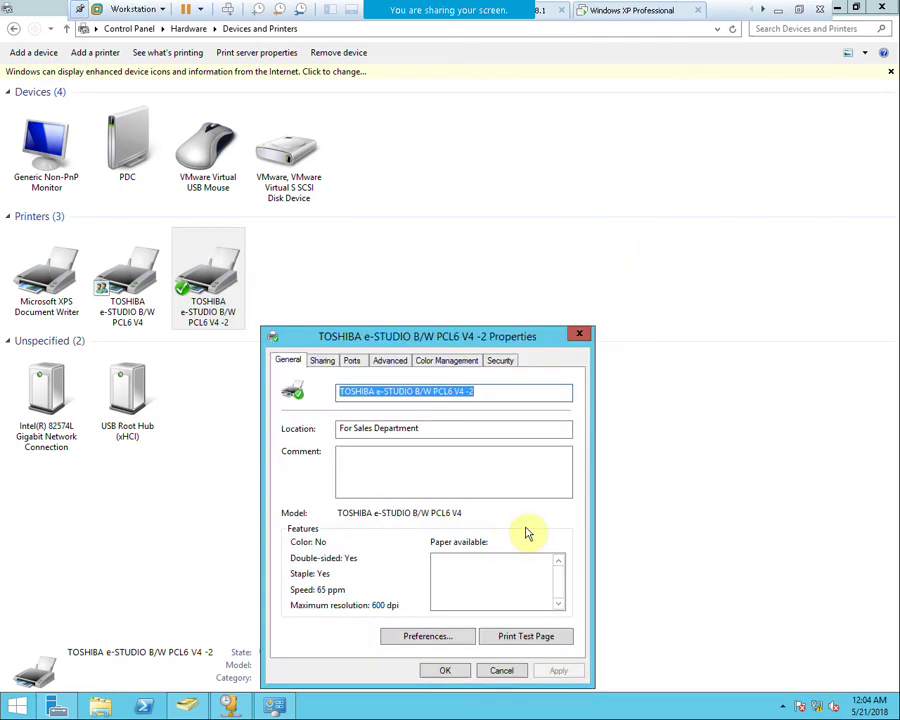
click(322, 360)
click(354, 361)
drag(378, 340, 372, 289)
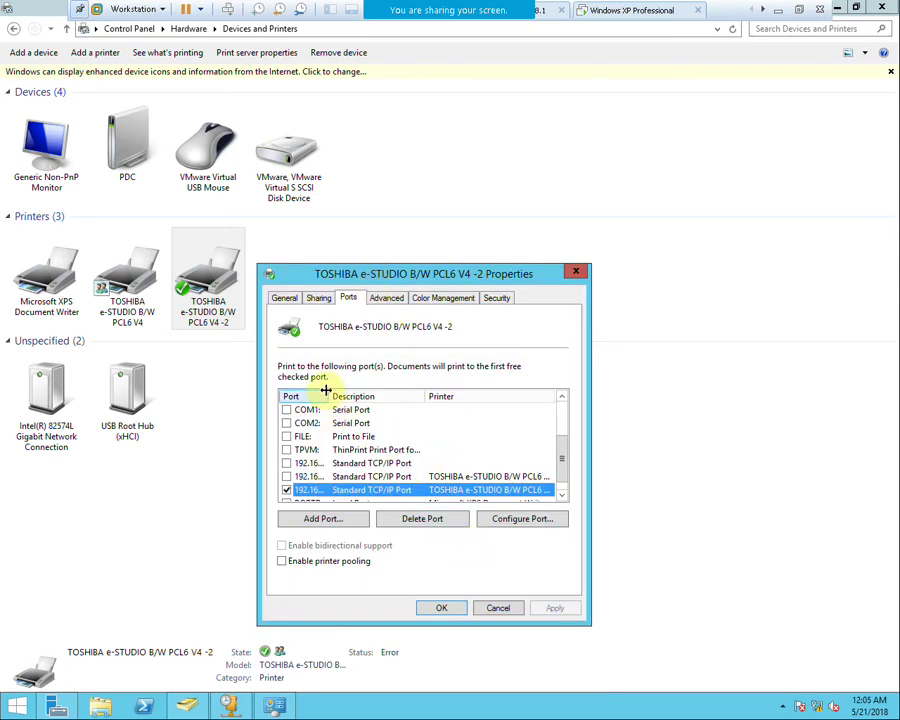
drag(330, 395, 363, 394)
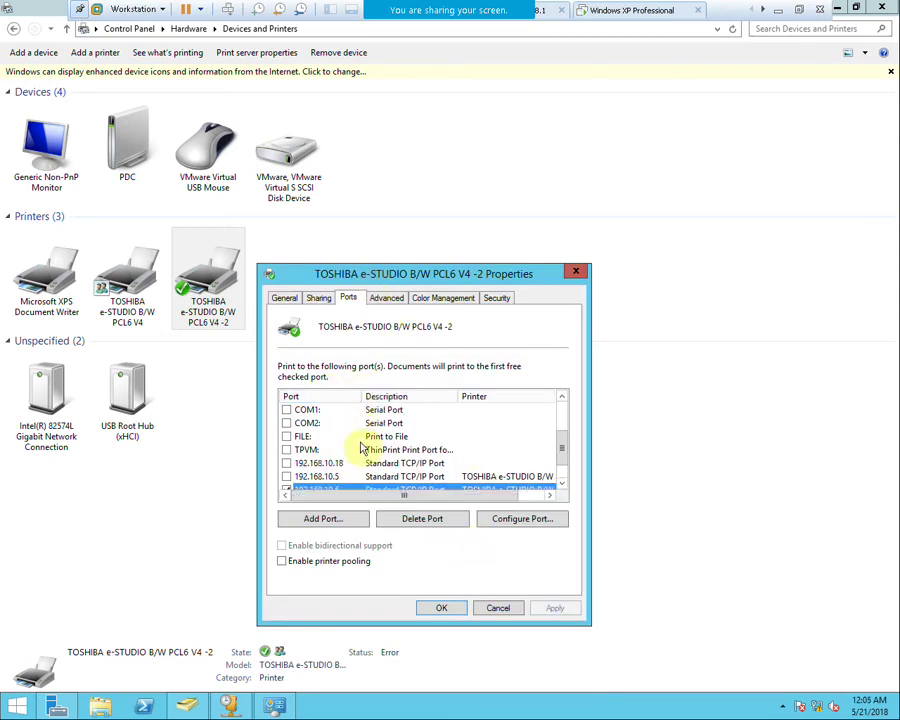
scroll(370, 465, down, 1)
click(443, 609)
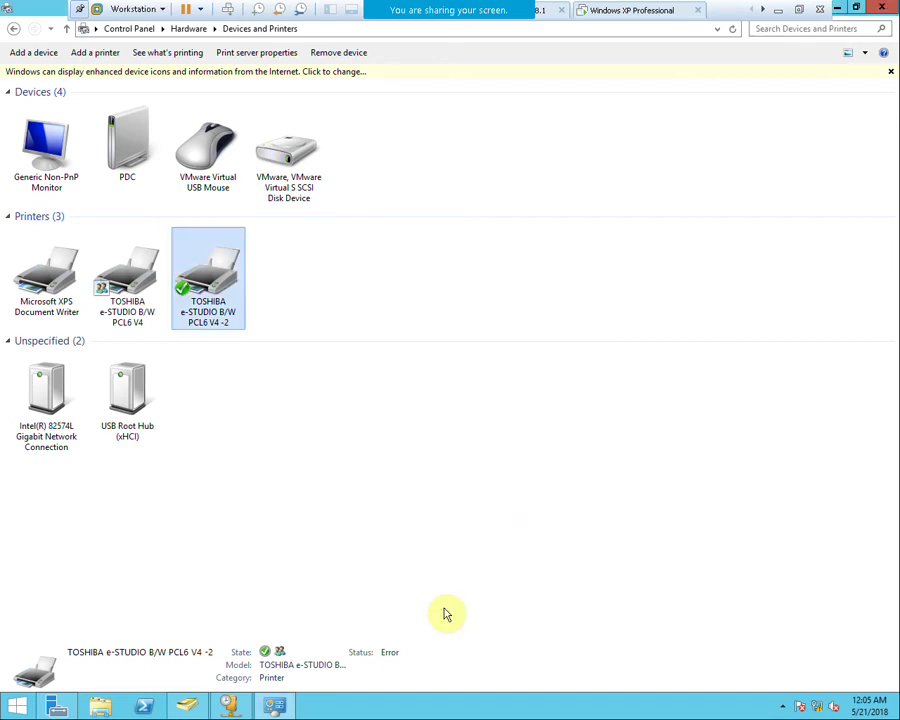
Check the print queues of the -2 and V4 printers.
double_click(227, 305)
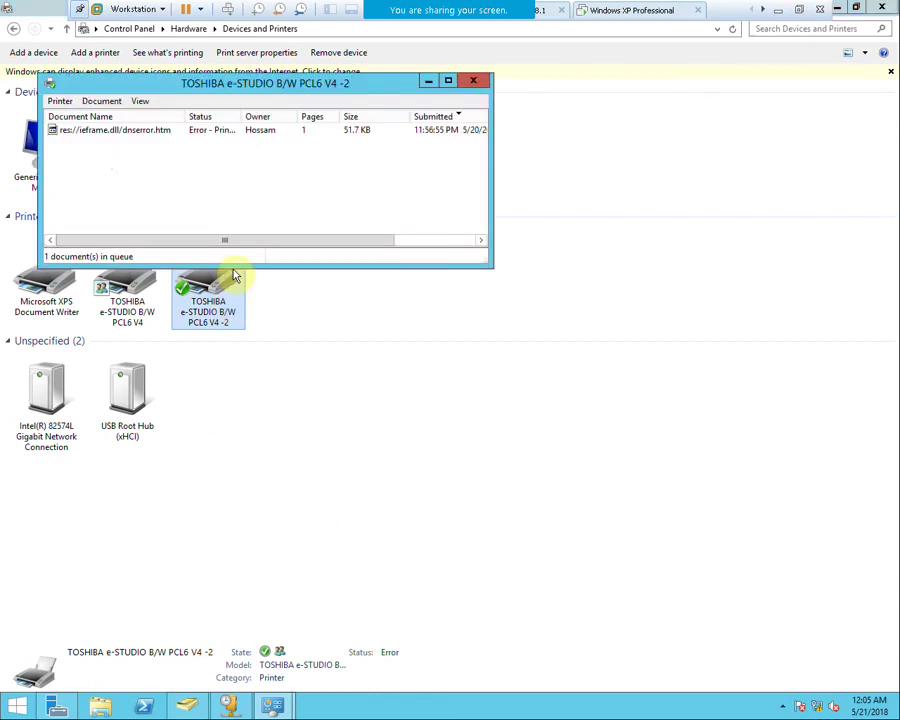
click(473, 80)
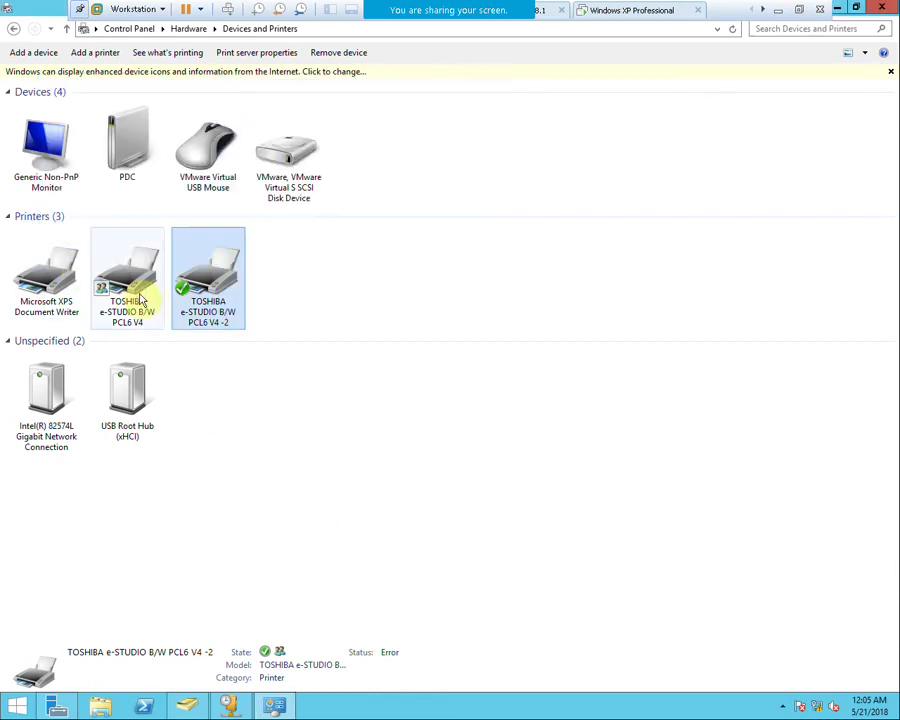
double_click(140, 299)
click(470, 78)
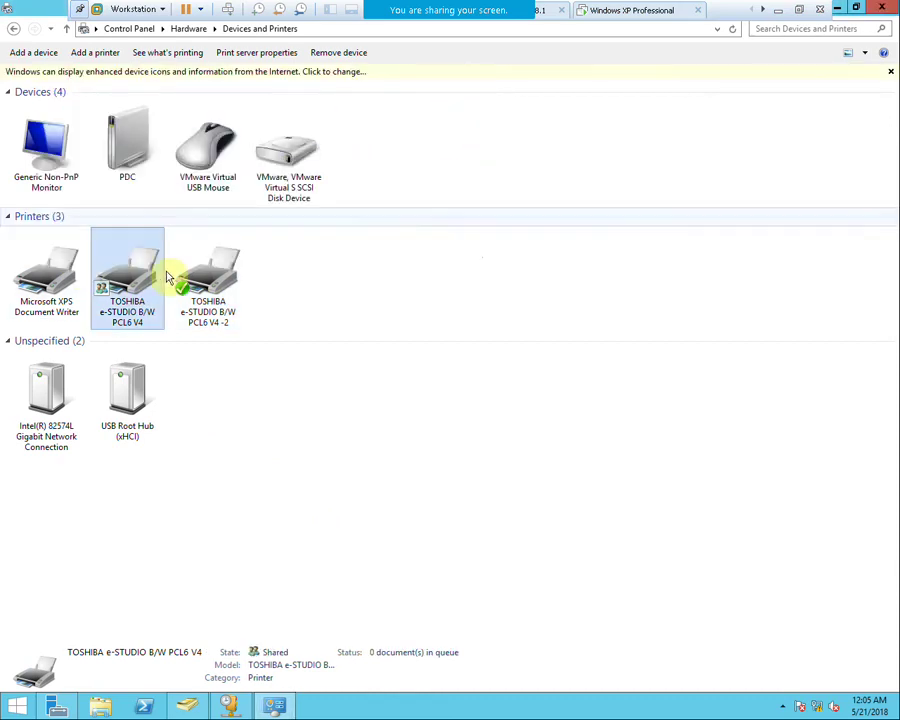
Review the -2 printer's security permissions without installing the driver.
click(200, 293)
right_click(203, 293)
click(246, 343)
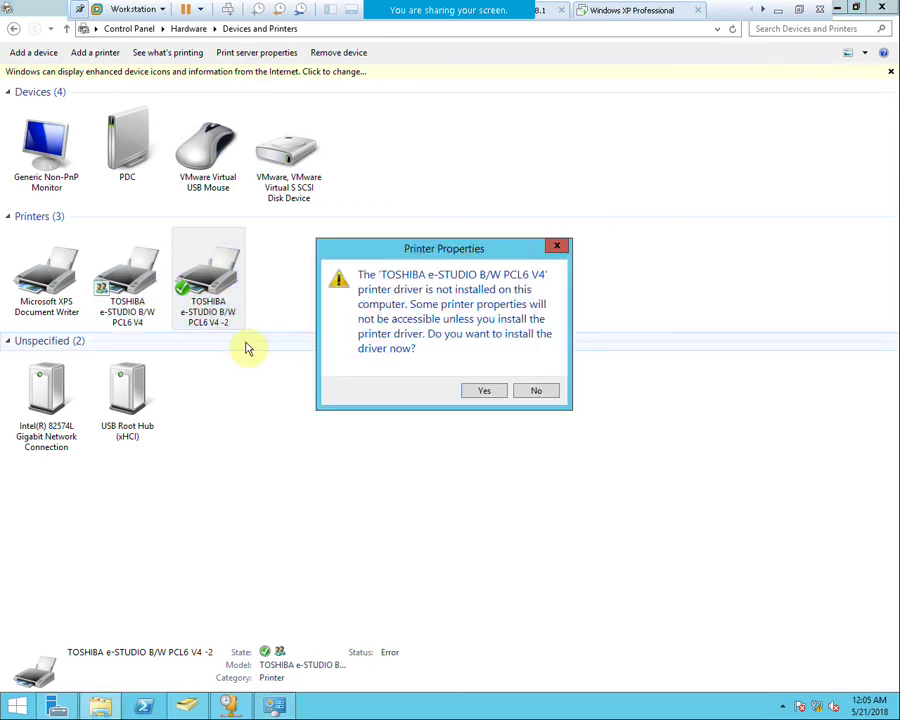
click(536, 390)
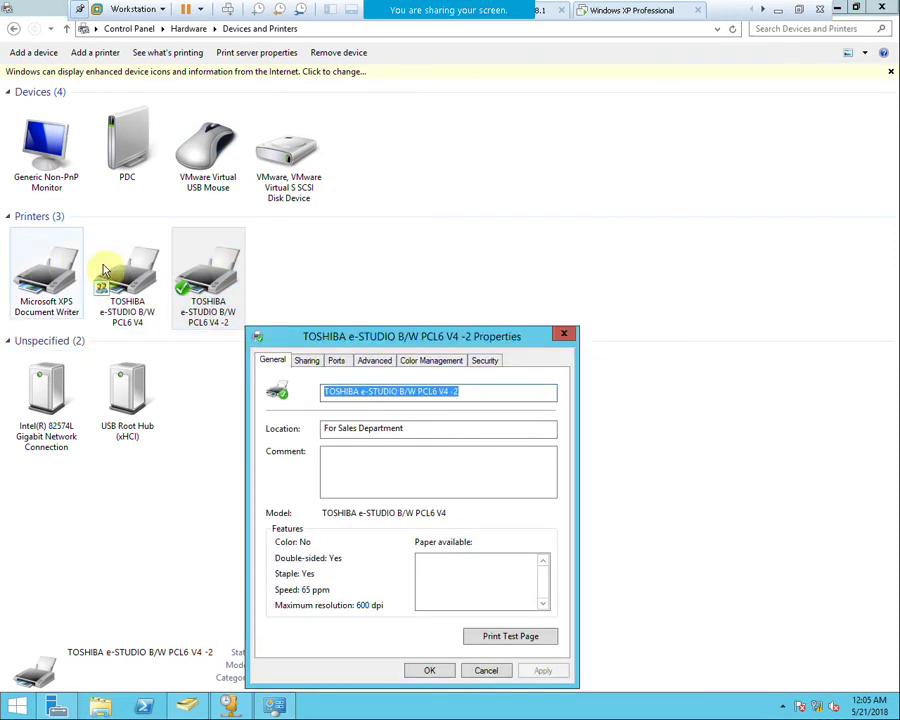
drag(357, 345, 277, 157)
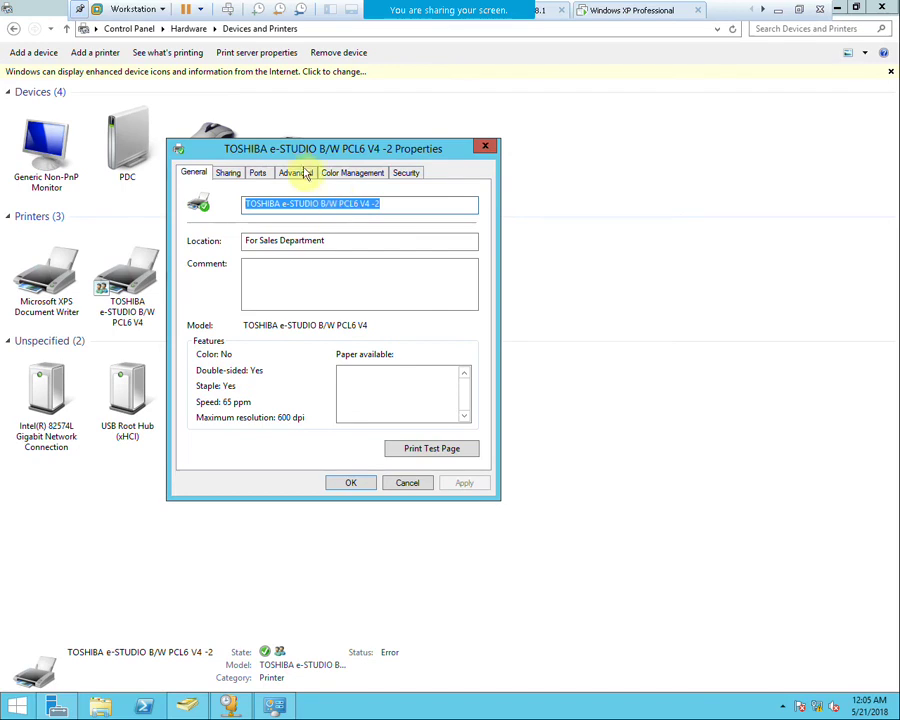
click(408, 175)
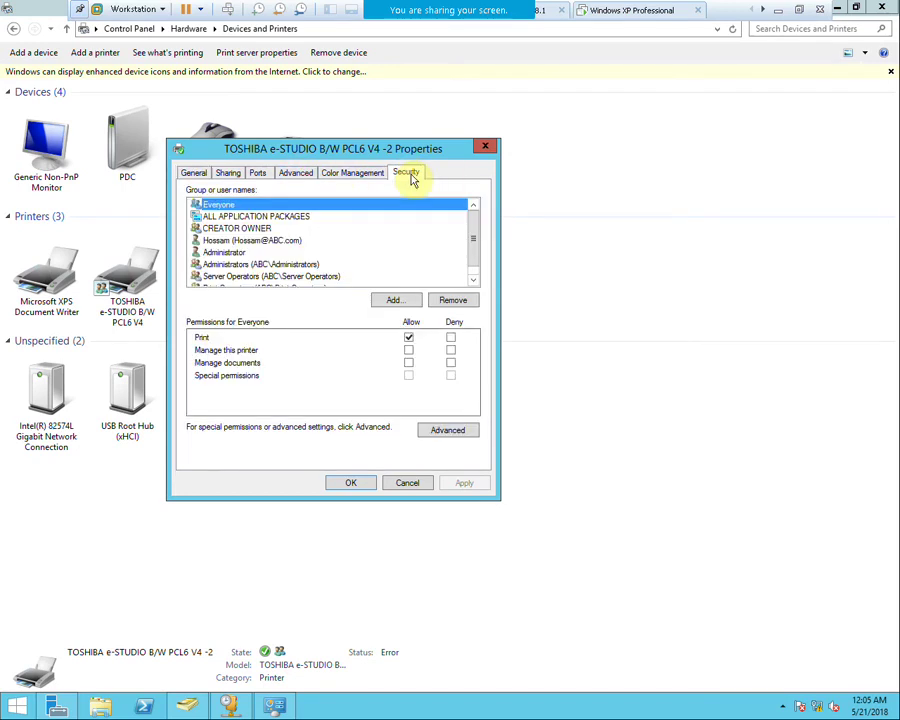
click(490, 147)
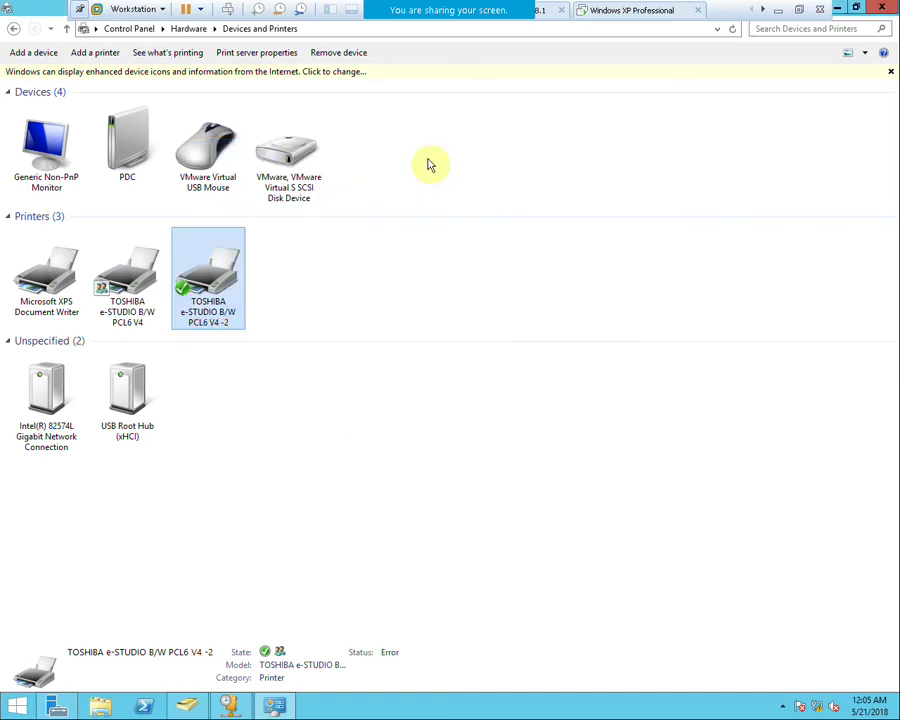
Make the TOSHIBA PCL6 V4 printer the default and reinstall its driver.
right_click(143, 272)
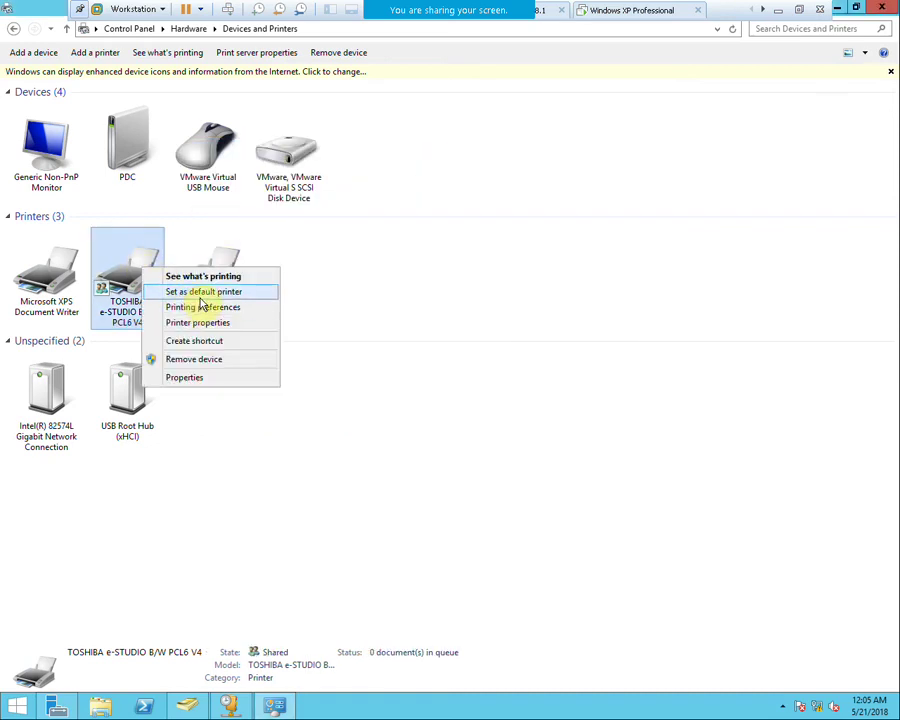
click(200, 297)
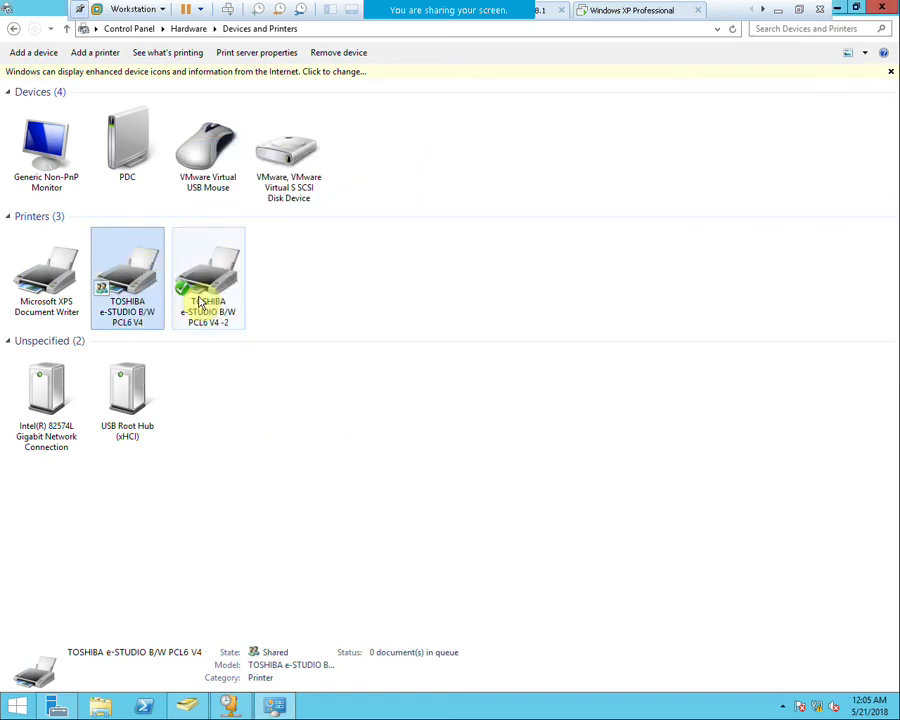
right_click(117, 289)
click(152, 339)
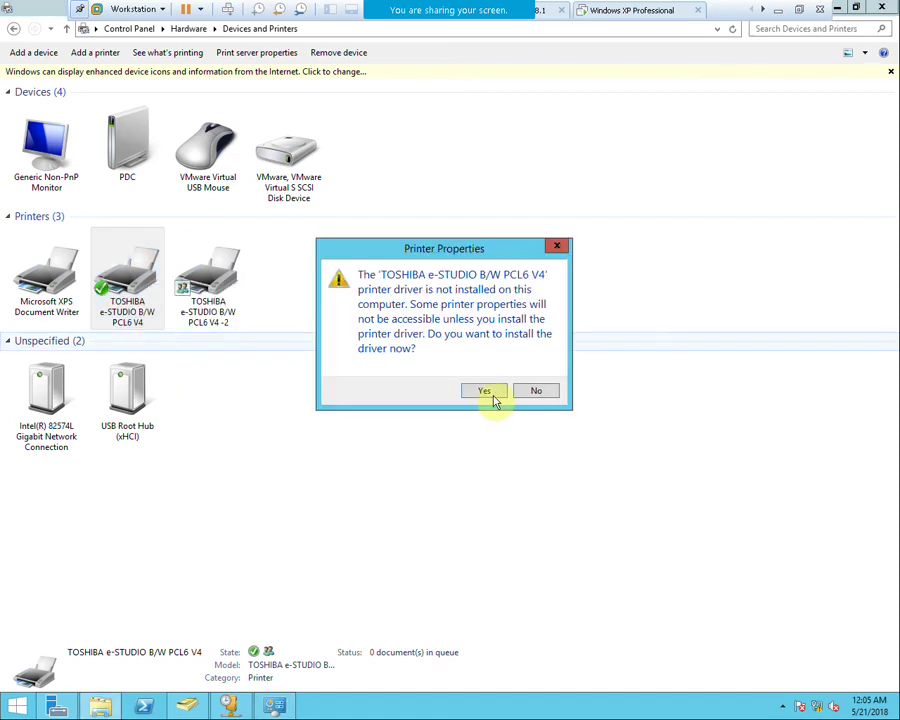
click(484, 392)
click(466, 622)
click(467, 622)
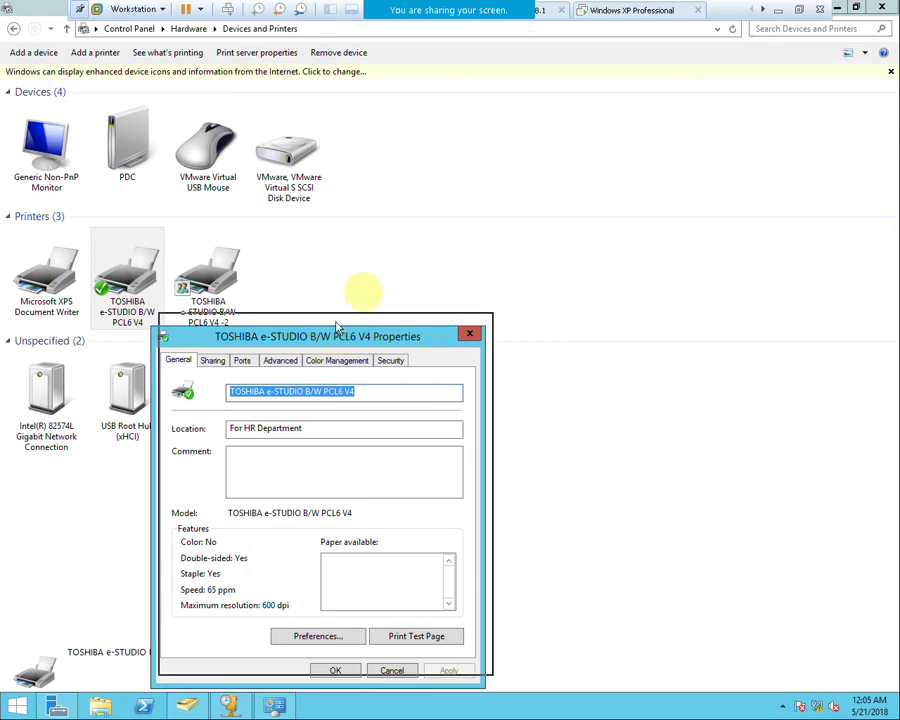
drag(340, 336, 418, 164)
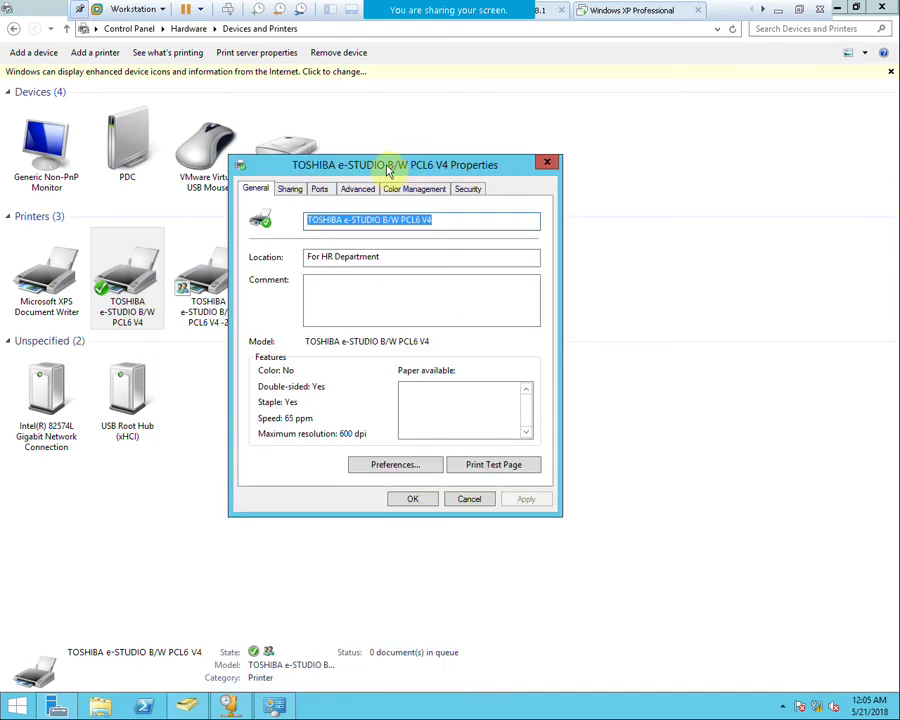
click(548, 163)
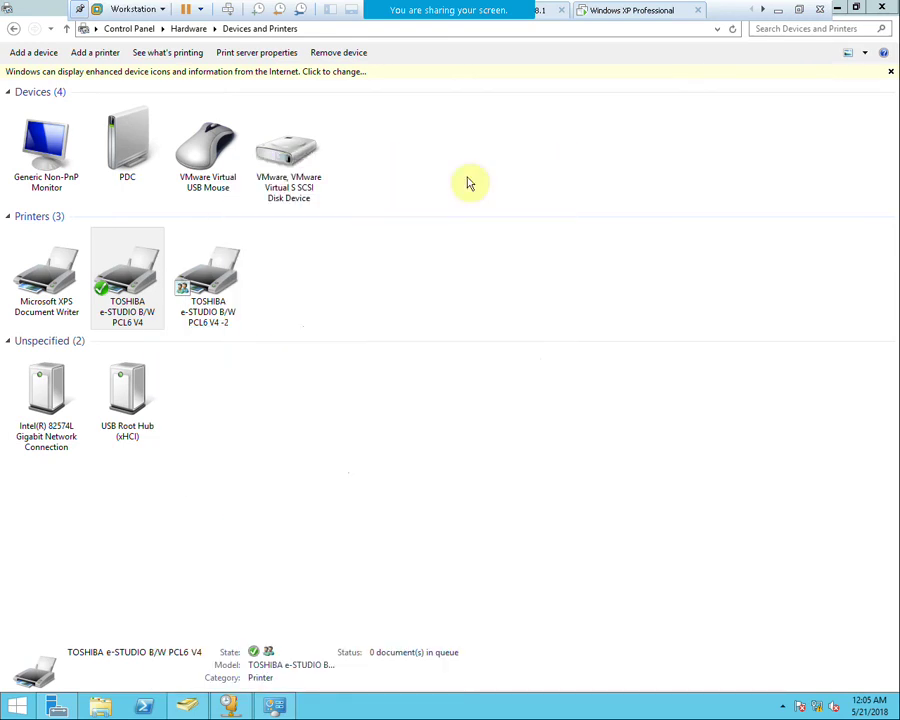
Start the Add Printer wizard for an unlisted local printer with manual settings.
right_click(295, 280)
click(368, 379)
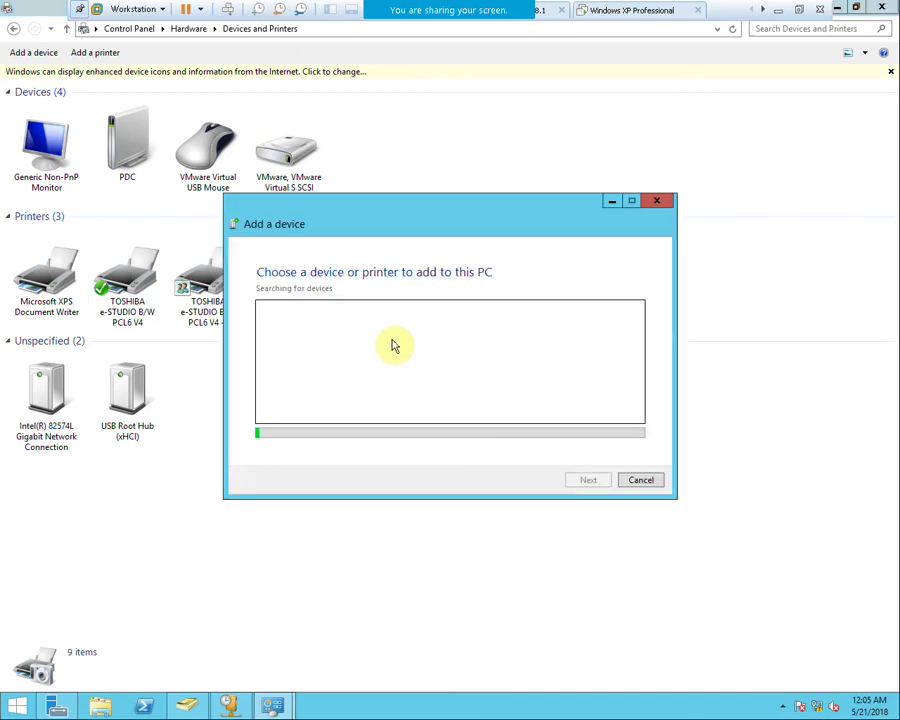
click(642, 482)
click(104, 53)
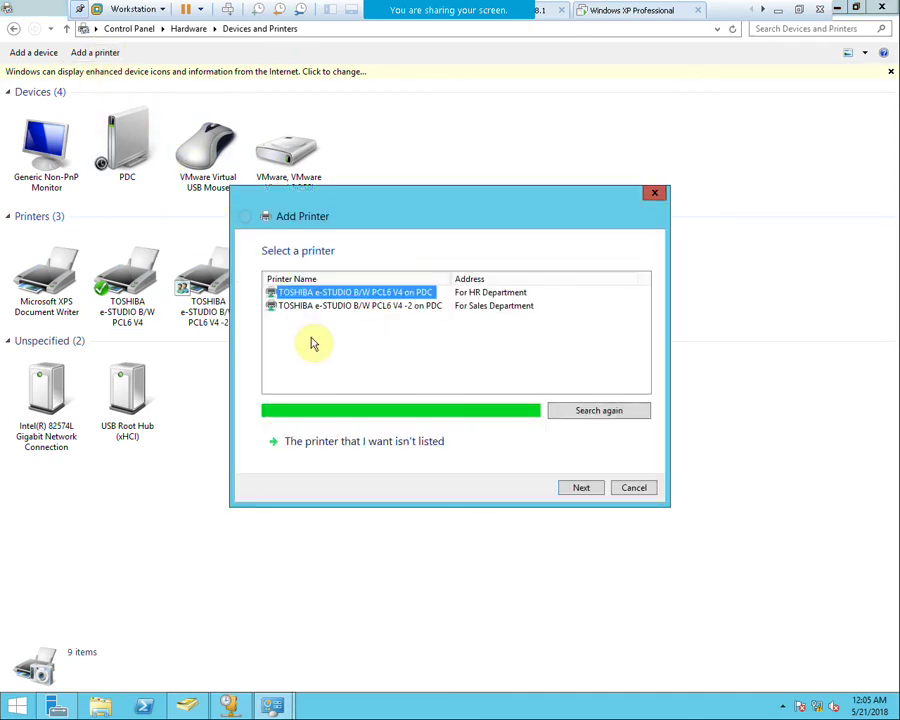
click(368, 442)
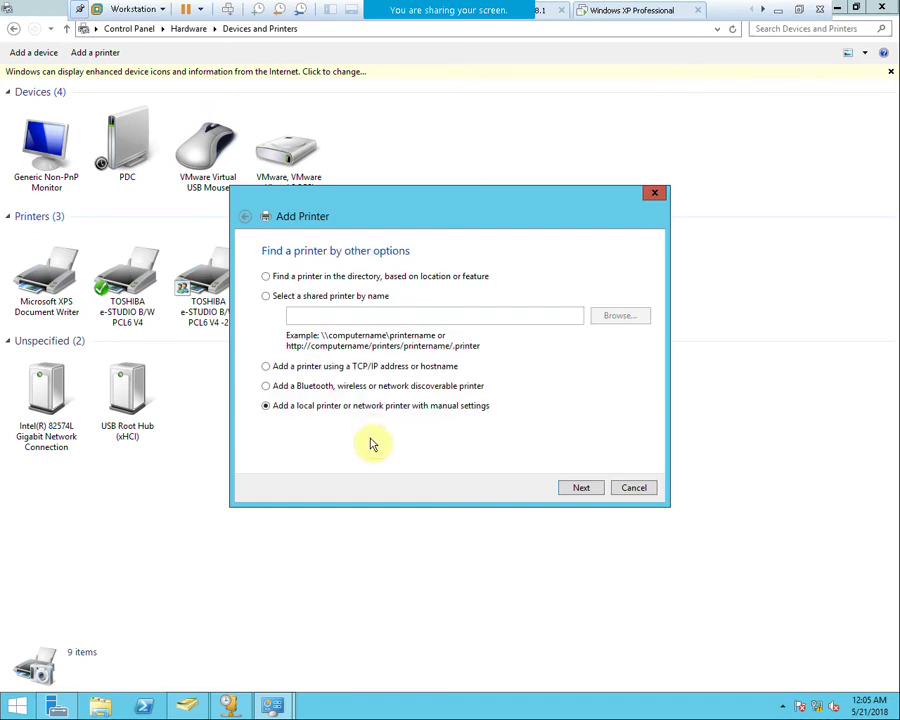
click(582, 490)
click(582, 489)
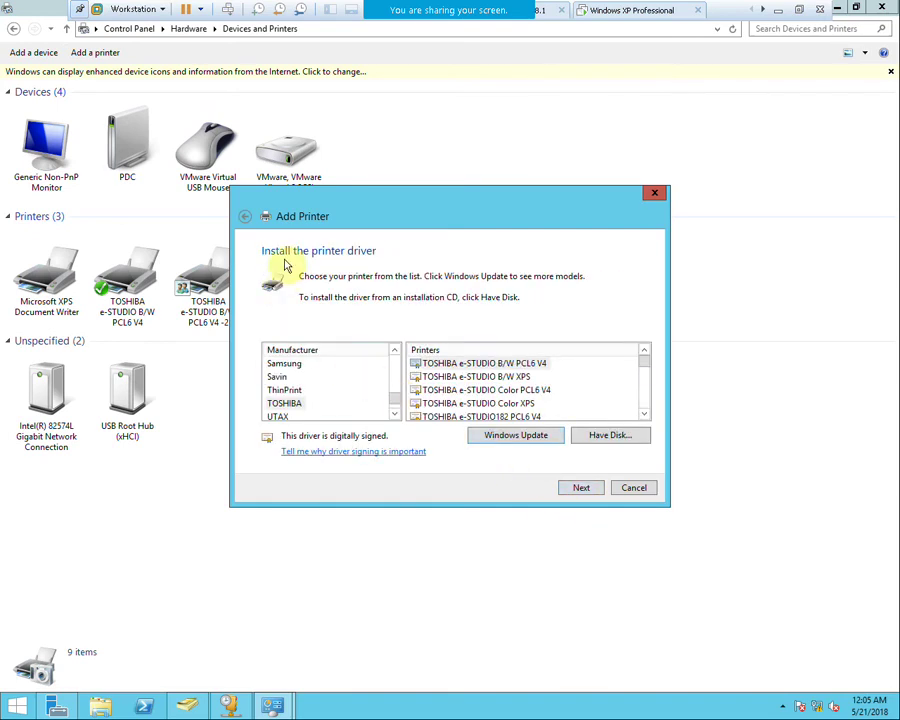
click(244, 216)
Create a new Standard TCP/IP port with address 192.168.10.7.
click(308, 331)
click(405, 348)
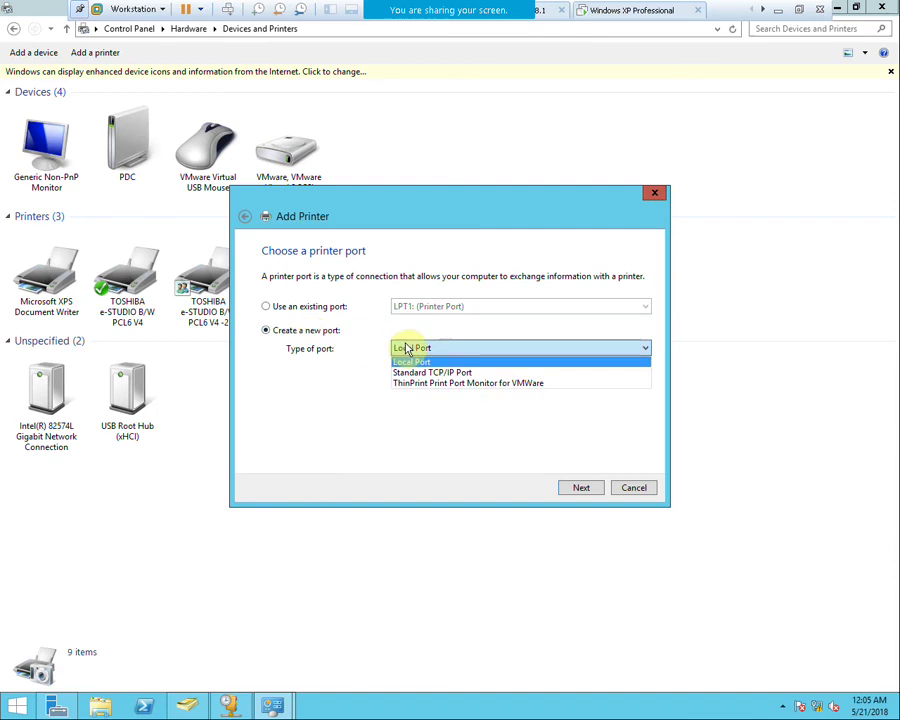
click(430, 372)
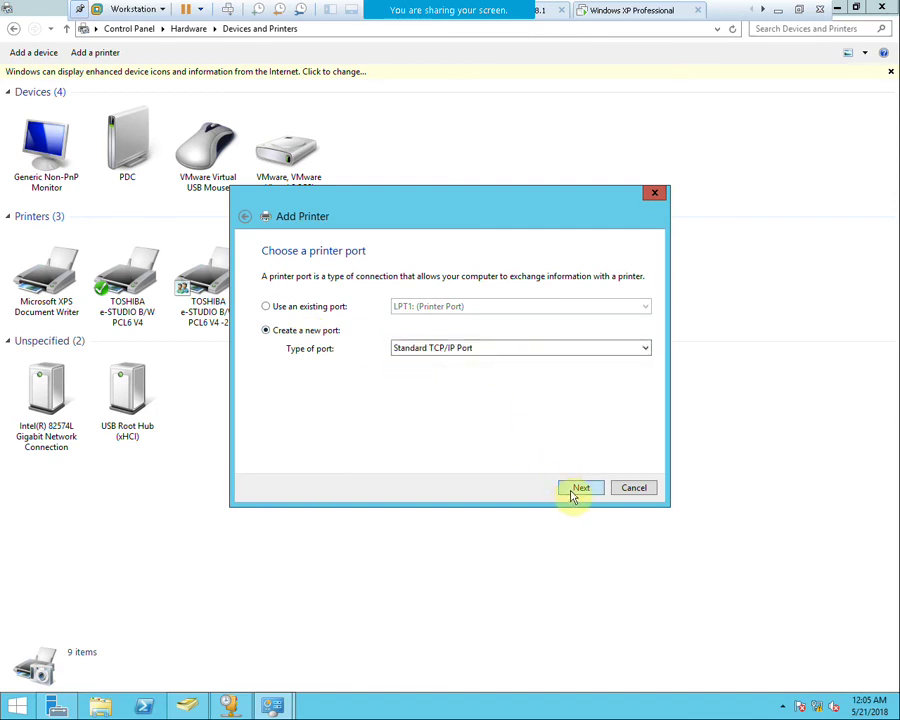
click(578, 489)
text(1912.168)
key(BackSpace)
key(BackSpace)
key(BackSpace)
key(BackSpace)
key(BackSpace)
key(BackSpace)
text(2.168.10.)
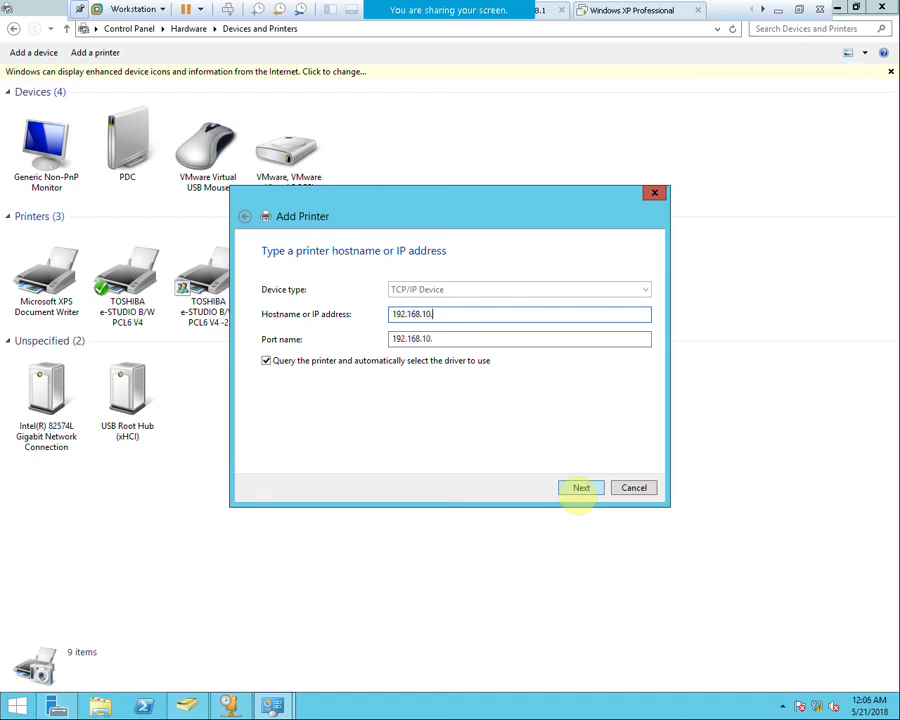
text(7)
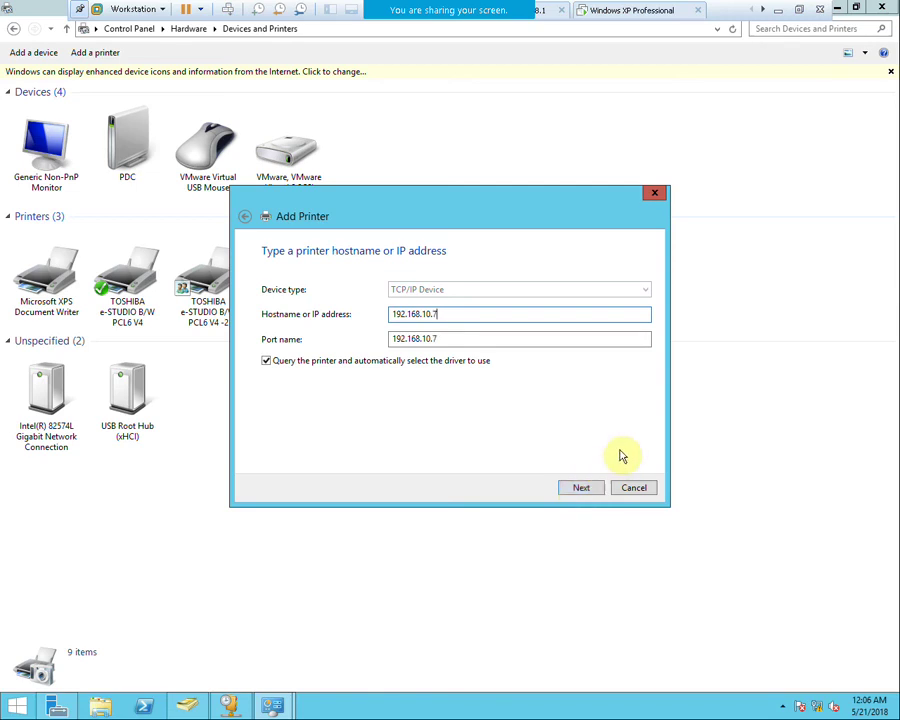
click(589, 490)
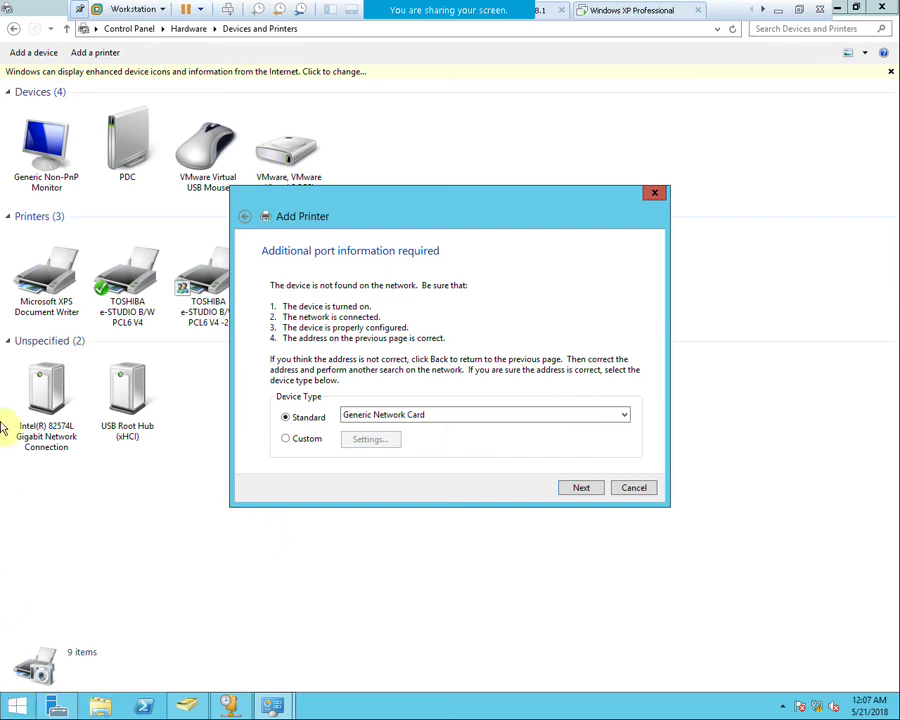
Keep the Generic Network Card device type and continue past port detection.
click(581, 487)
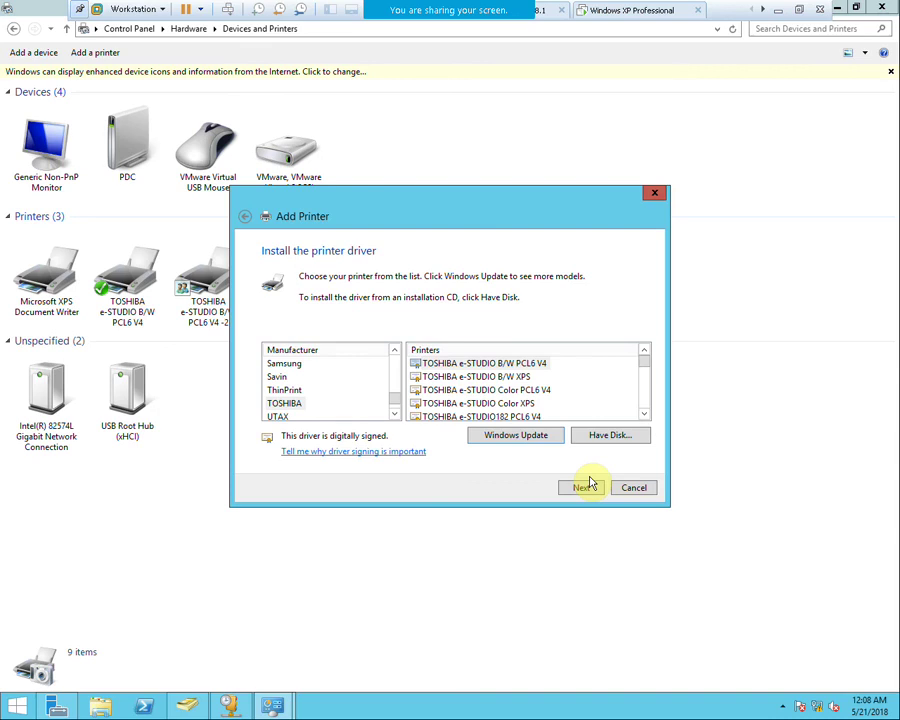
Pick the TOSHIBA e-STUDIO B/W PCL6 V4 driver, keep the current version, and name the printer '-3'.
click(466, 363)
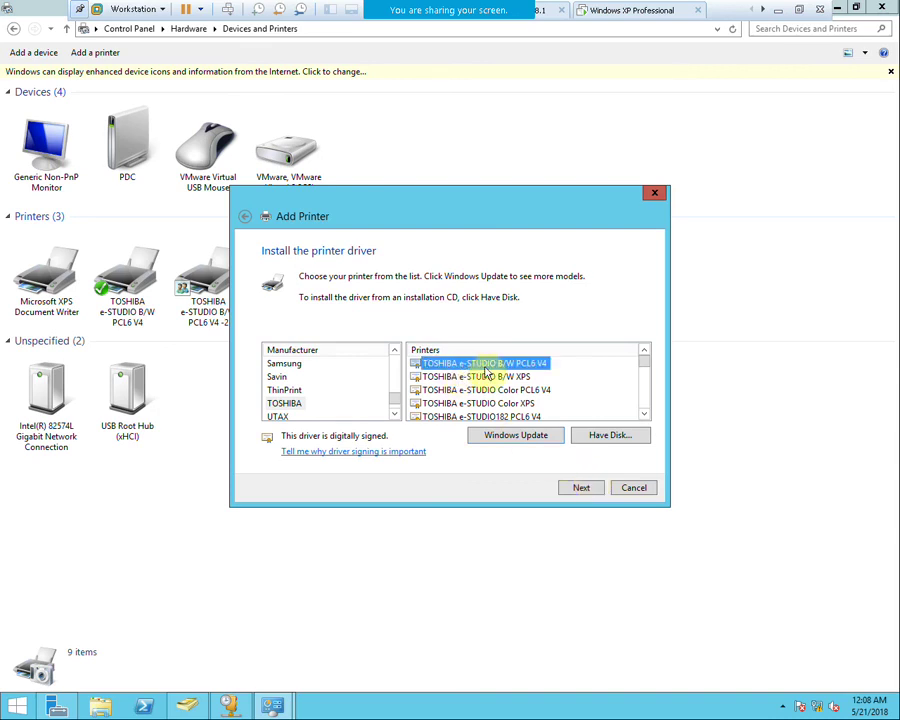
click(581, 488)
click(581, 488)
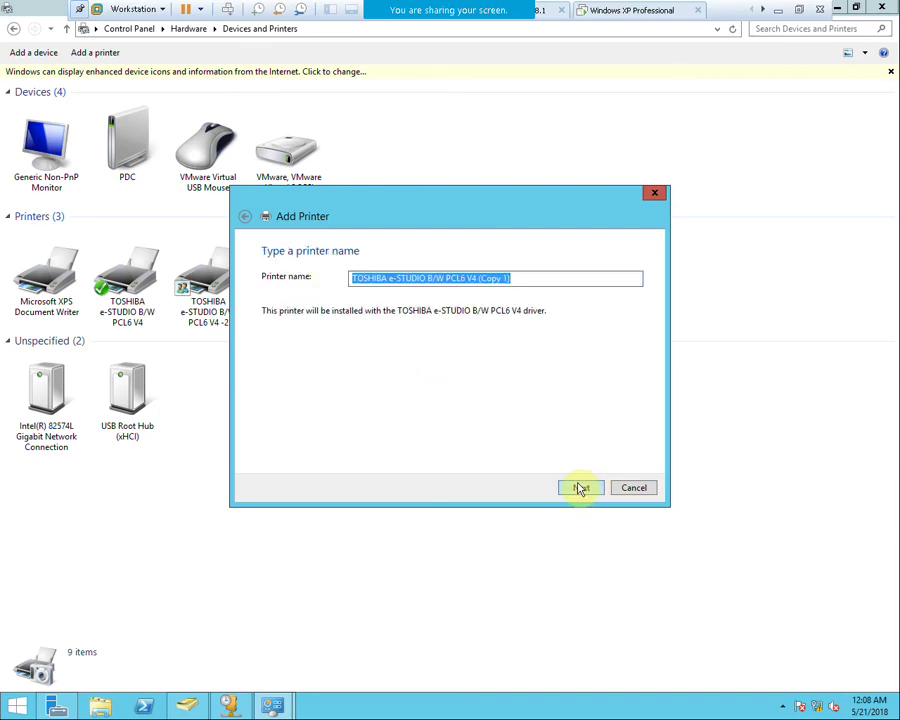
click(525, 279)
key(BackSpace)
key(BackSpace)
key(BackSpace)
key(BackSpace)
key(BackSpace)
key(BackSpace)
key(BackSpace)
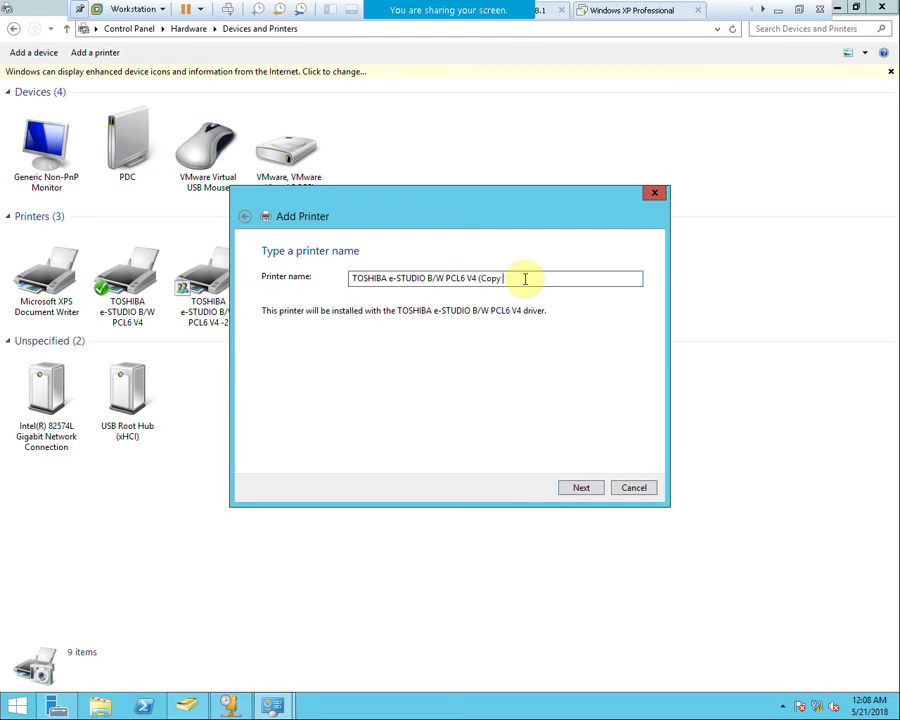
key(BackSpace)
text(-)
text(3)
key(Return)
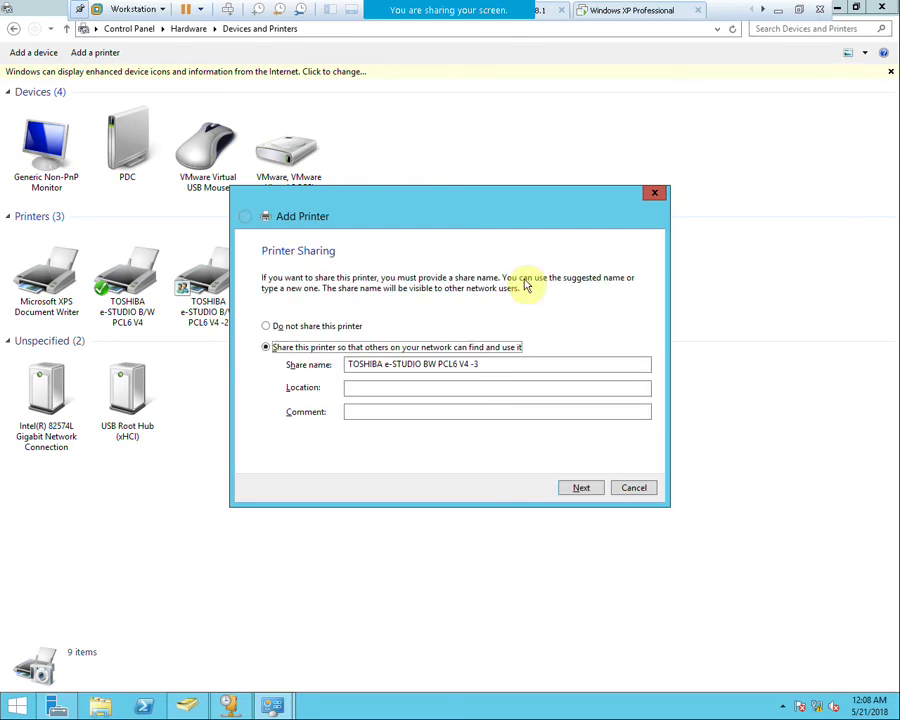
Set the shared printer's location to 'For IT' and finish the wizard.
click(493, 388)
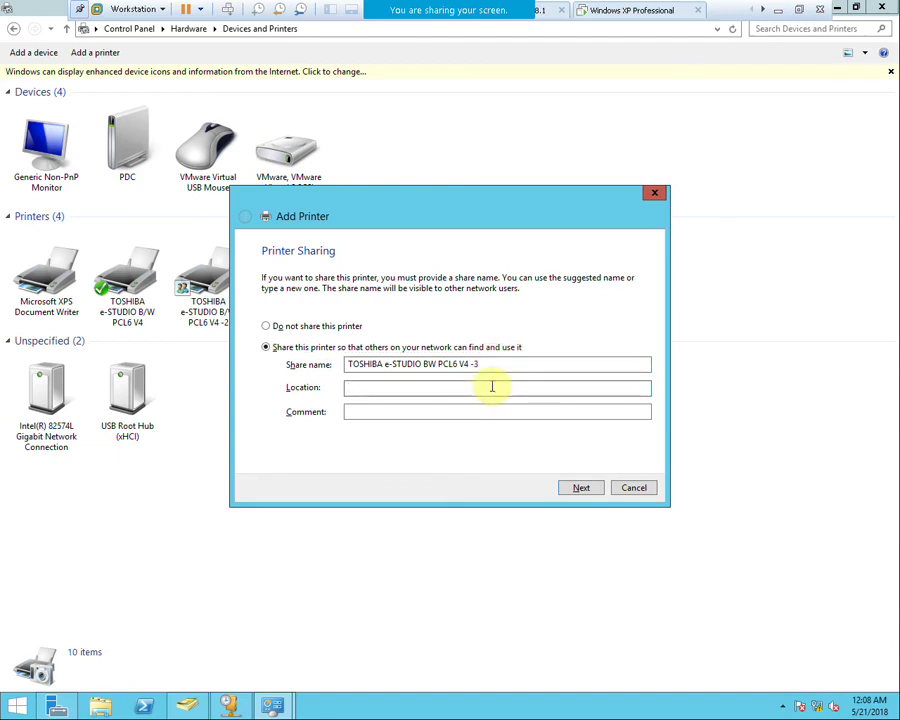
text(For IT)
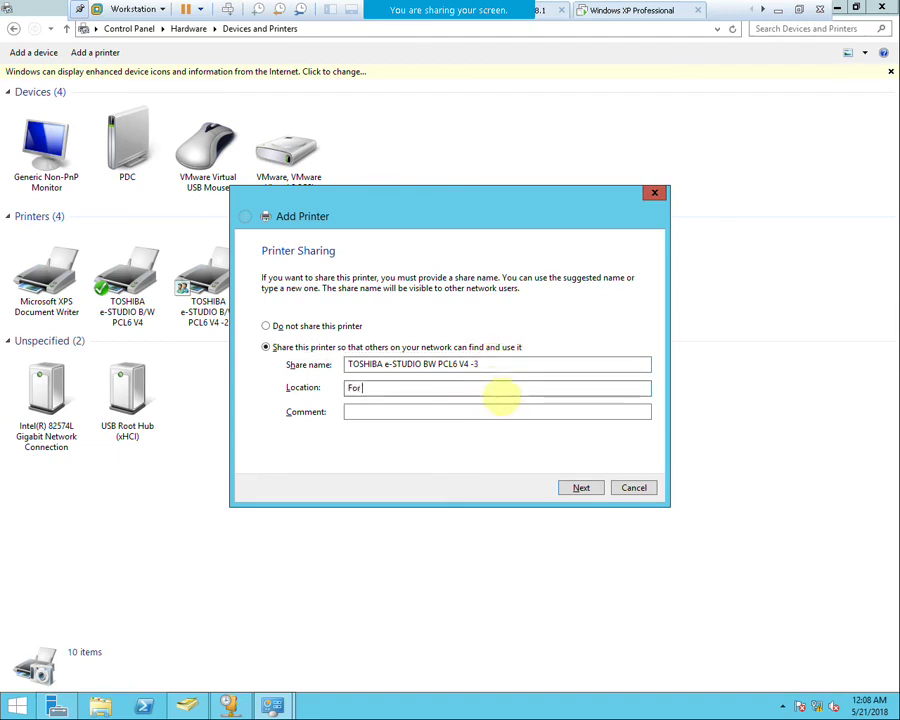
click(584, 492)
click(582, 490)
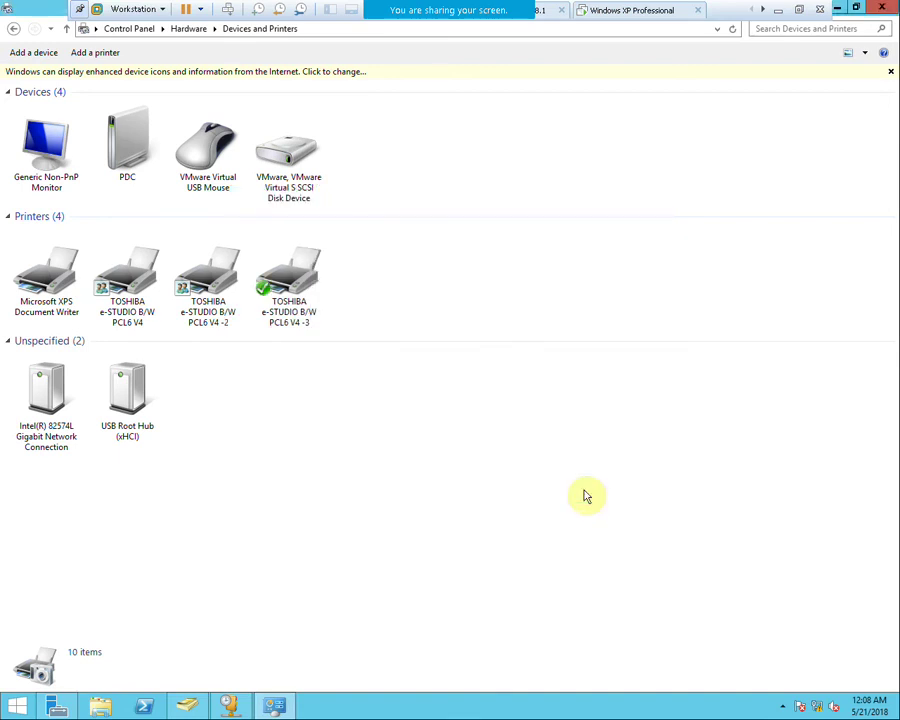
List the TOSHIBA -3 printer in the directory from its Sharing properties.
right_click(285, 300)
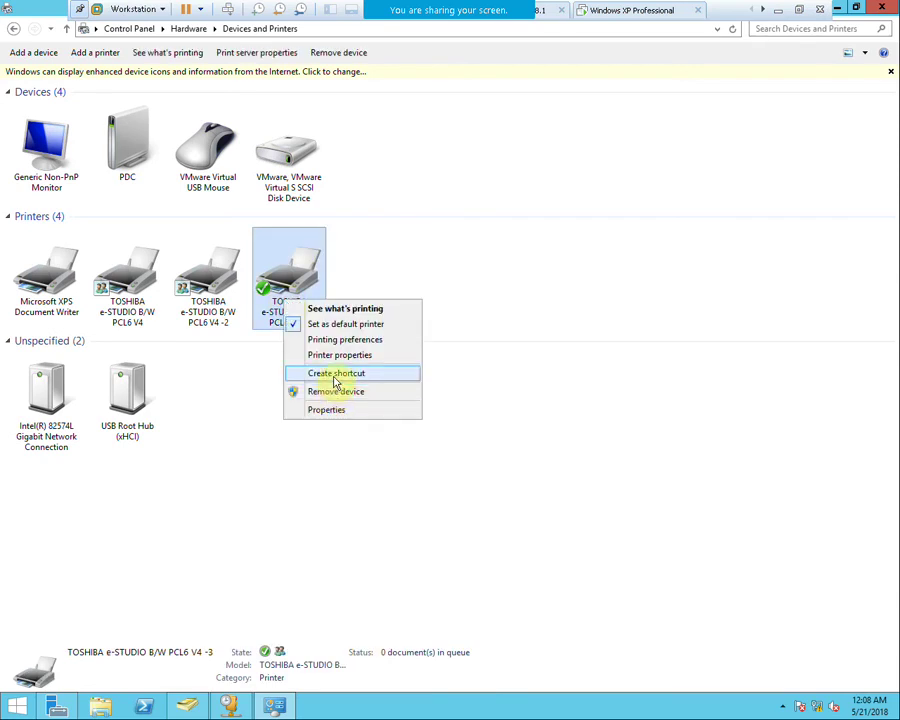
click(350, 355)
drag(422, 331, 405, 200)
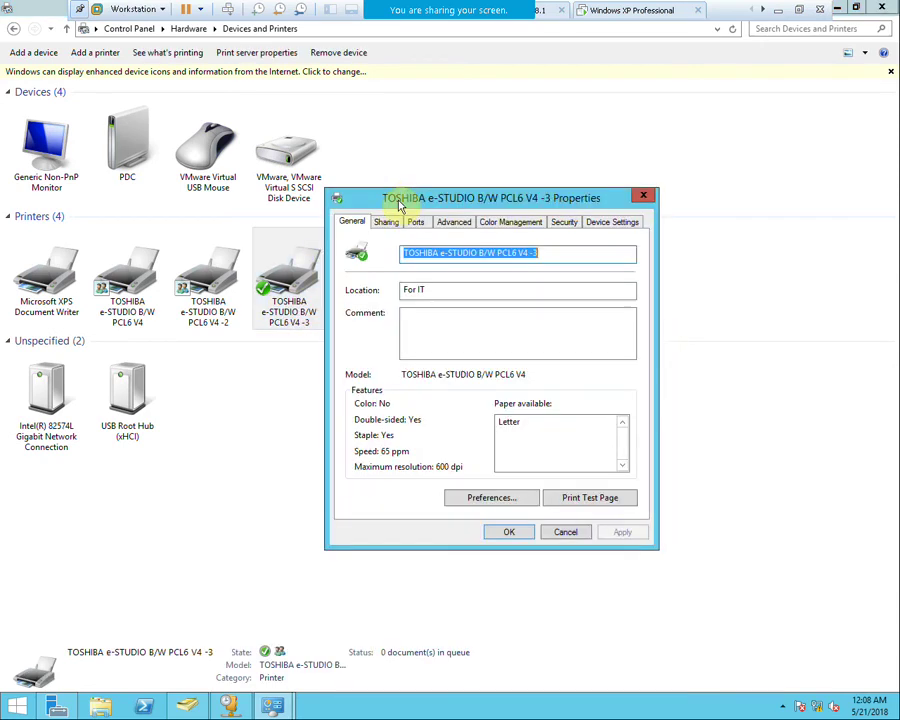
click(386, 222)
click(410, 390)
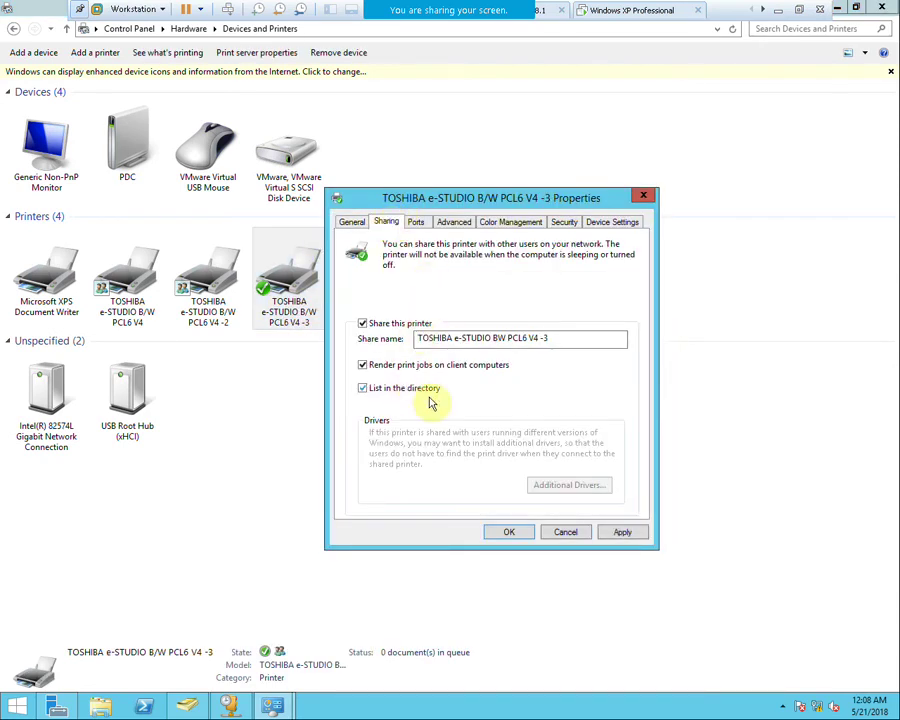
click(620, 532)
Review the -3 printer's Ports and Advanced settings.
click(417, 223)
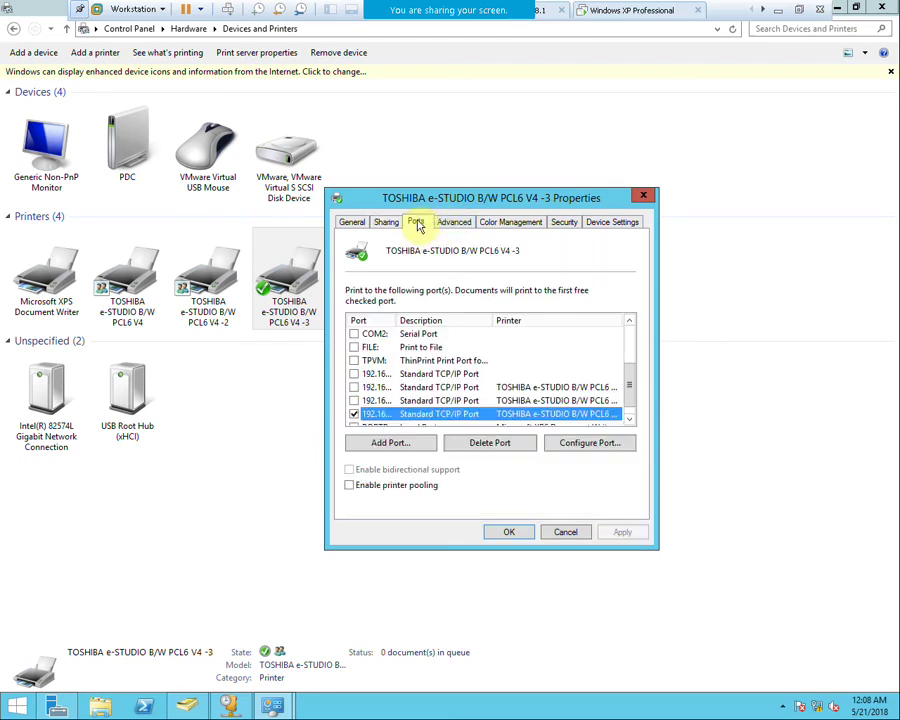
drag(399, 319, 442, 320)
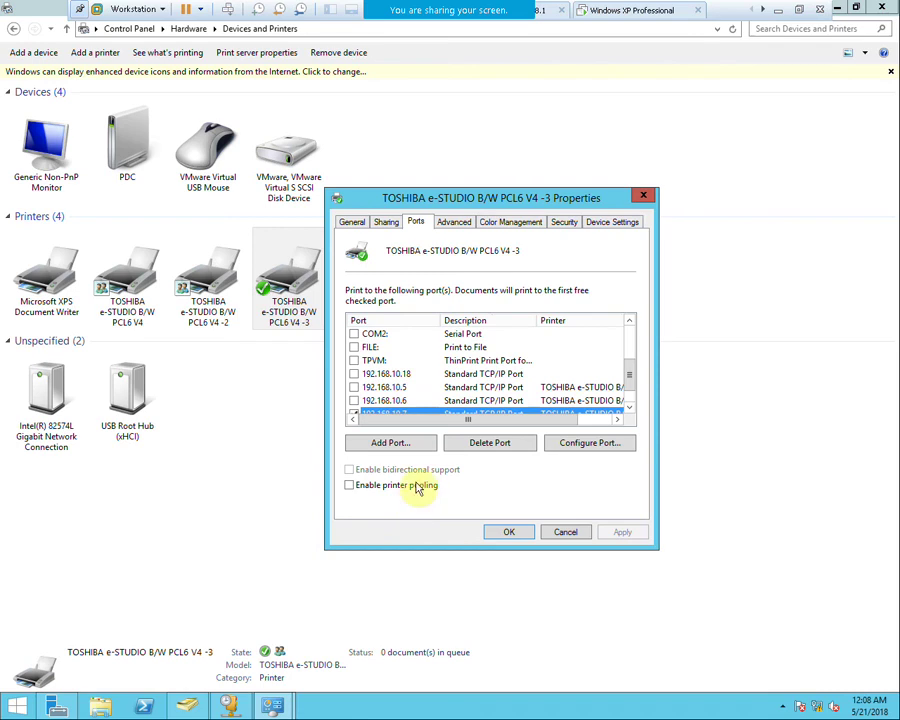
click(453, 223)
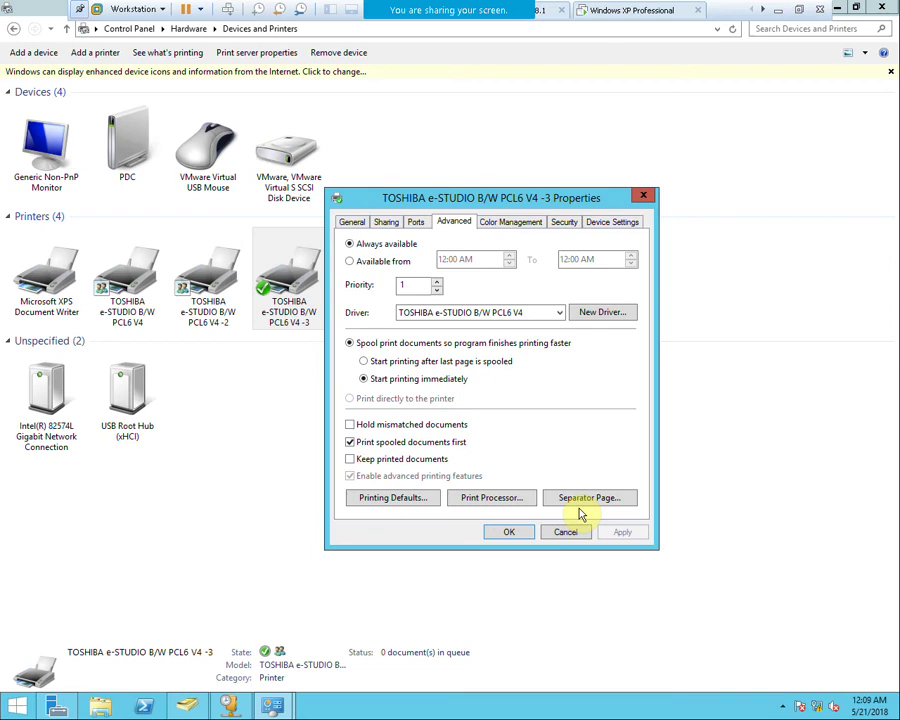
Cancel the separator page setup without choosing a file, then view TOSHIBA -3's Security permissions.
click(583, 499)
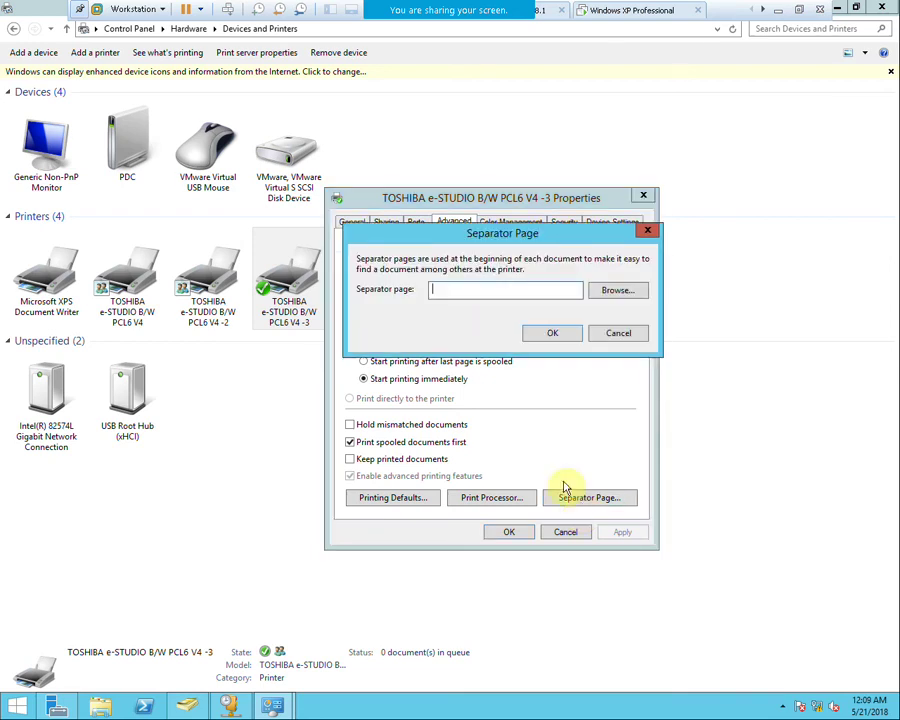
click(600, 291)
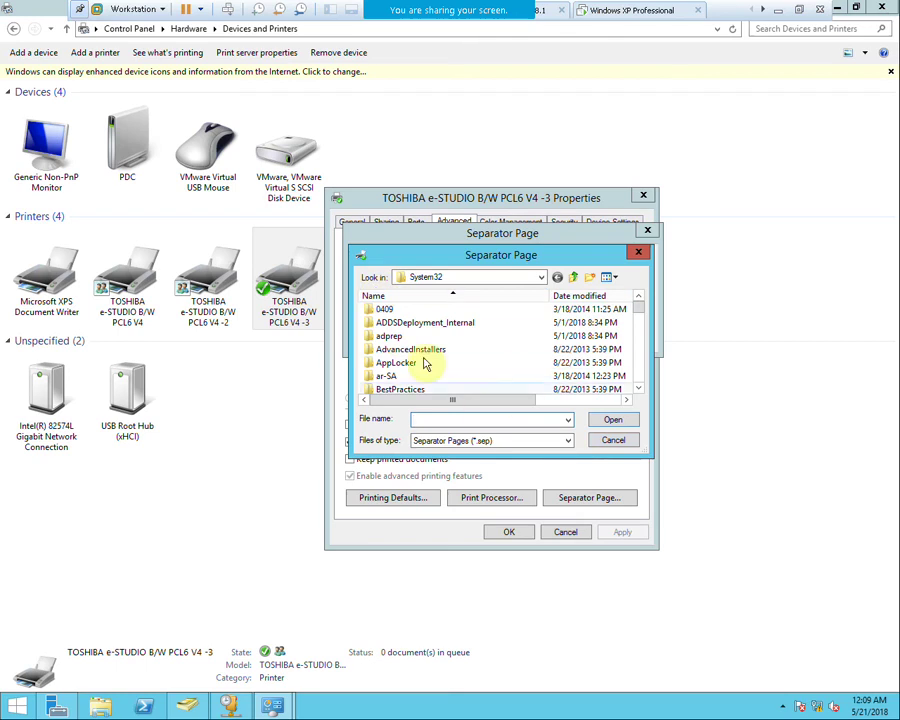
click(511, 441)
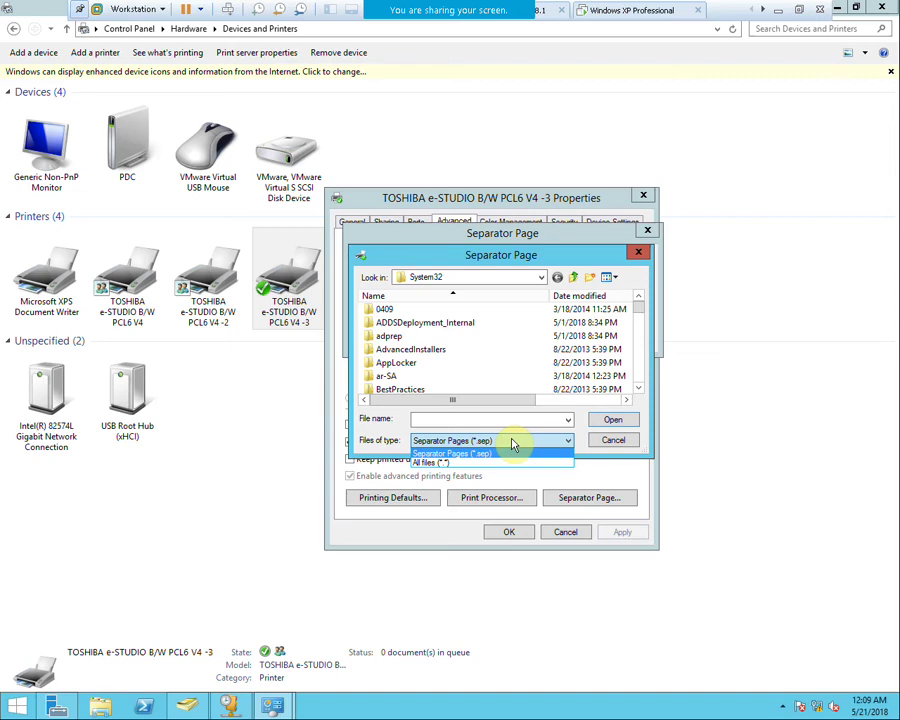
click(602, 439)
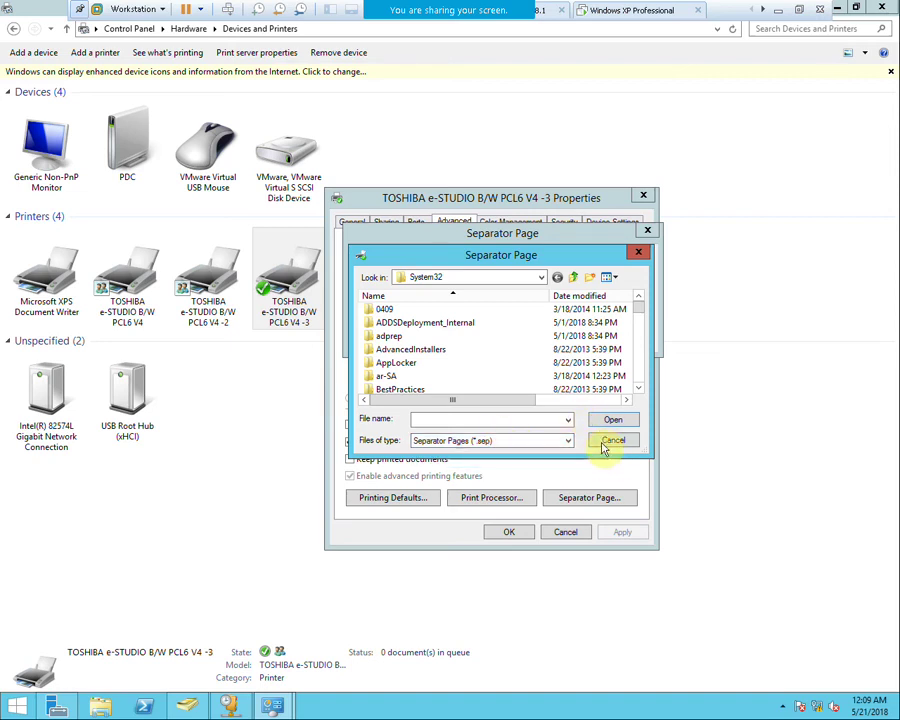
click(612, 441)
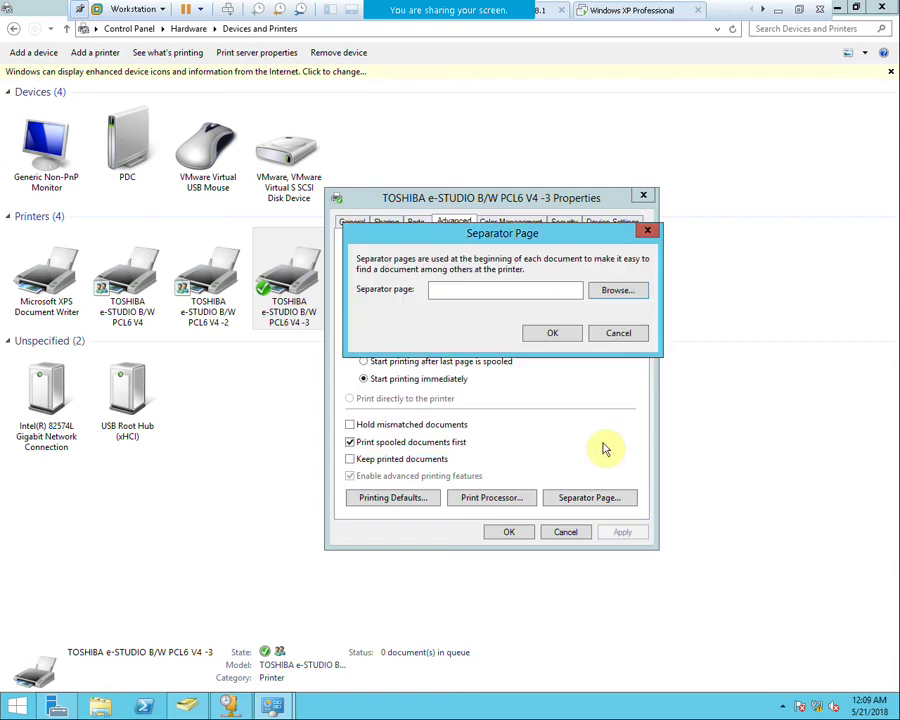
click(619, 334)
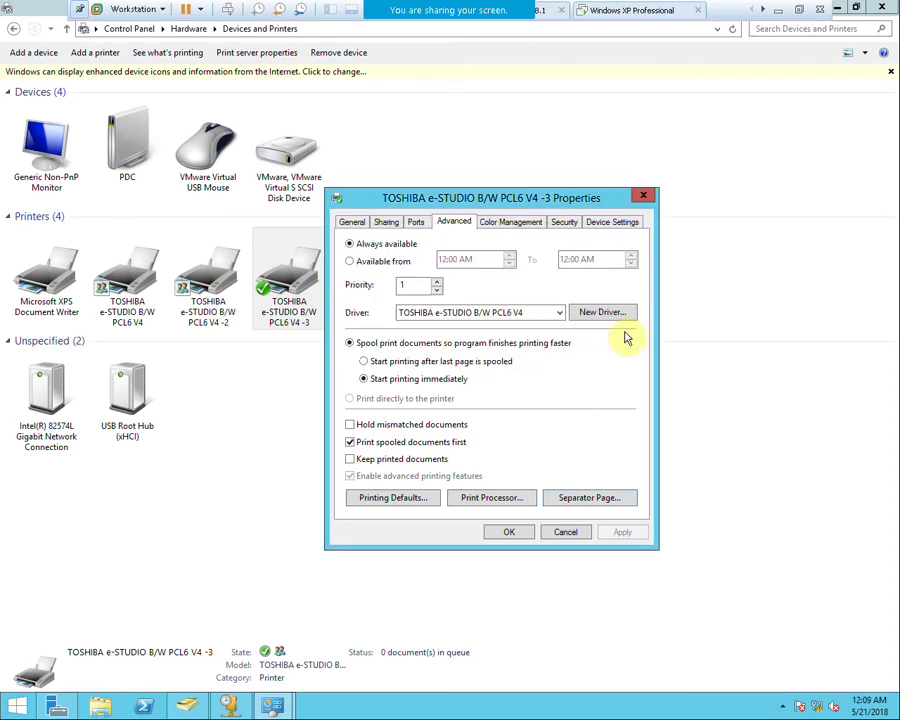
click(510, 222)
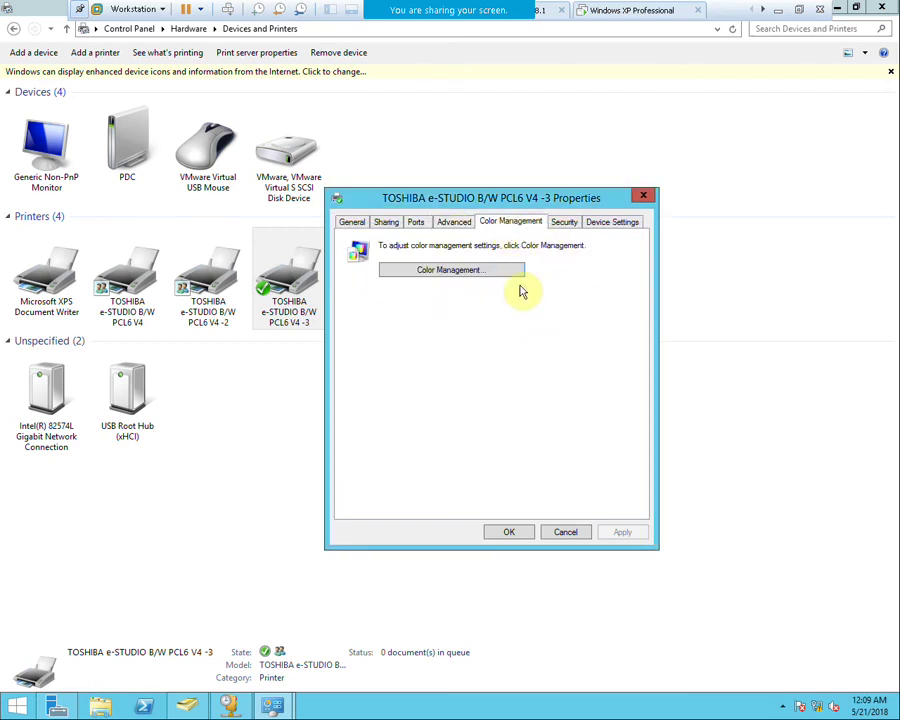
click(564, 222)
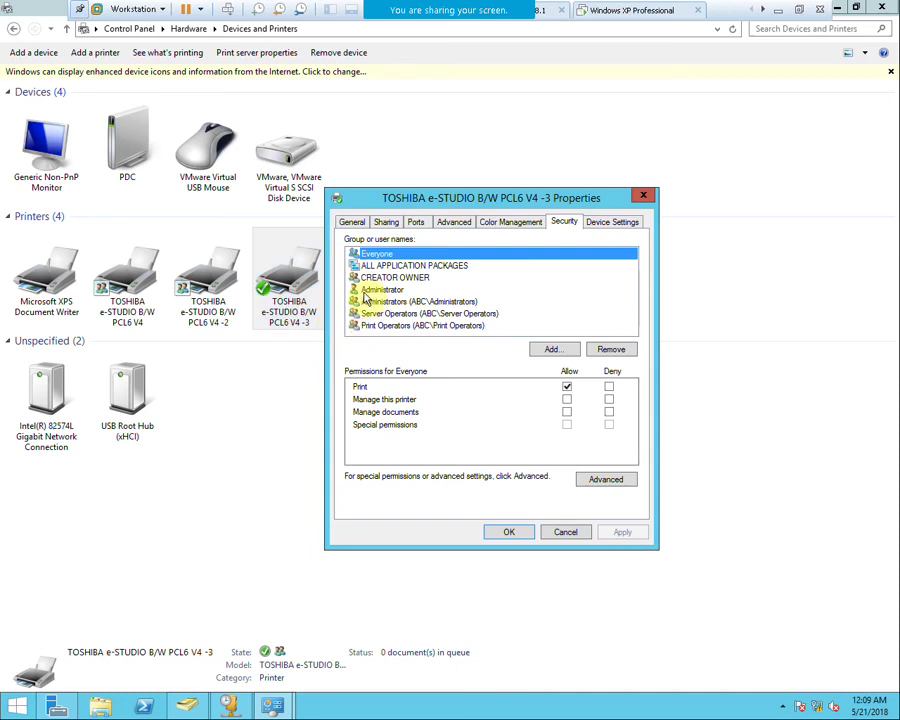
Bring Active Directory Users and Computers forward to show ABC.com's department OUs.
click(188, 705)
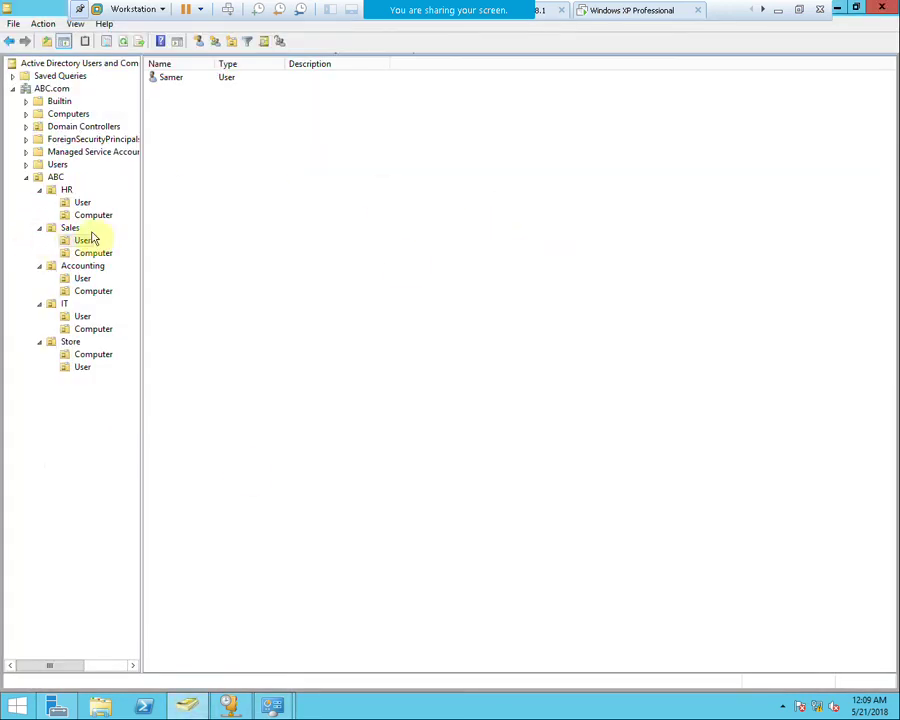
Create a security group named IT in IT's User container.
click(80, 316)
right_click(216, 197)
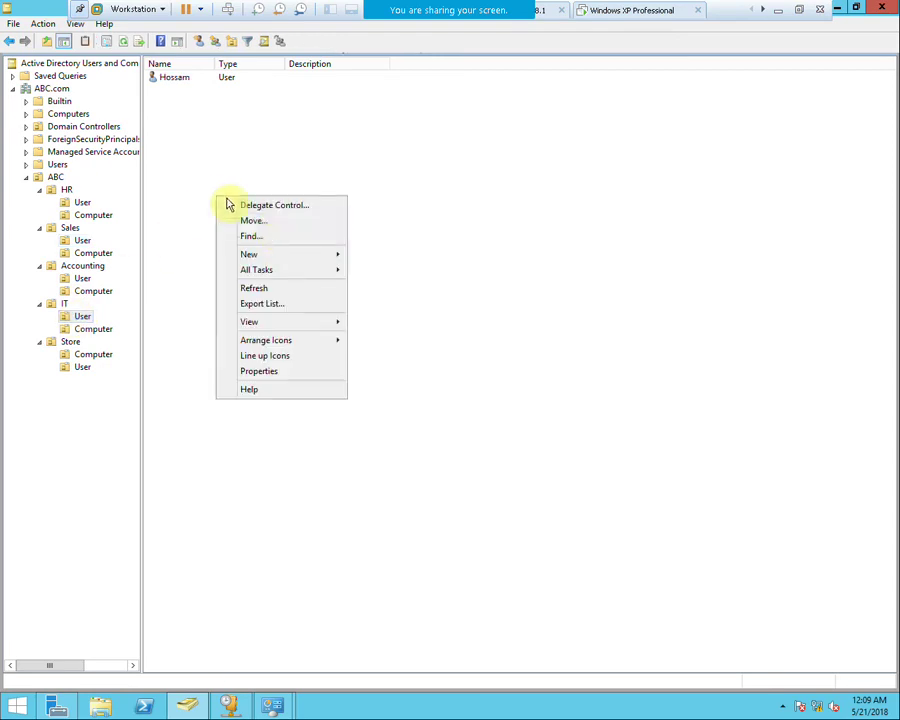
mouse_move(325, 258)
click(395, 285)
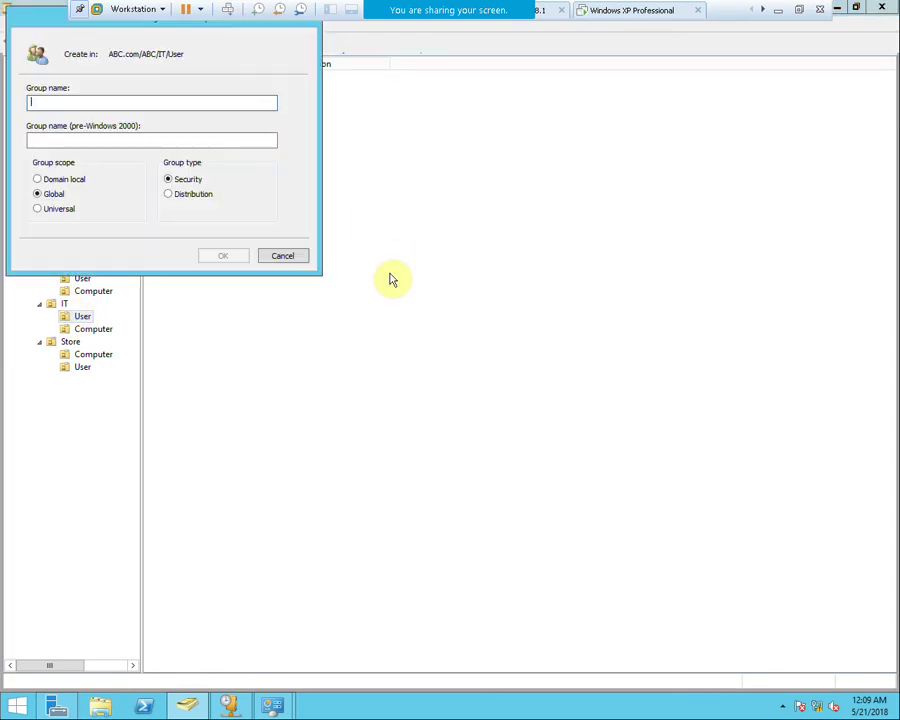
text(IT)
click(222, 257)
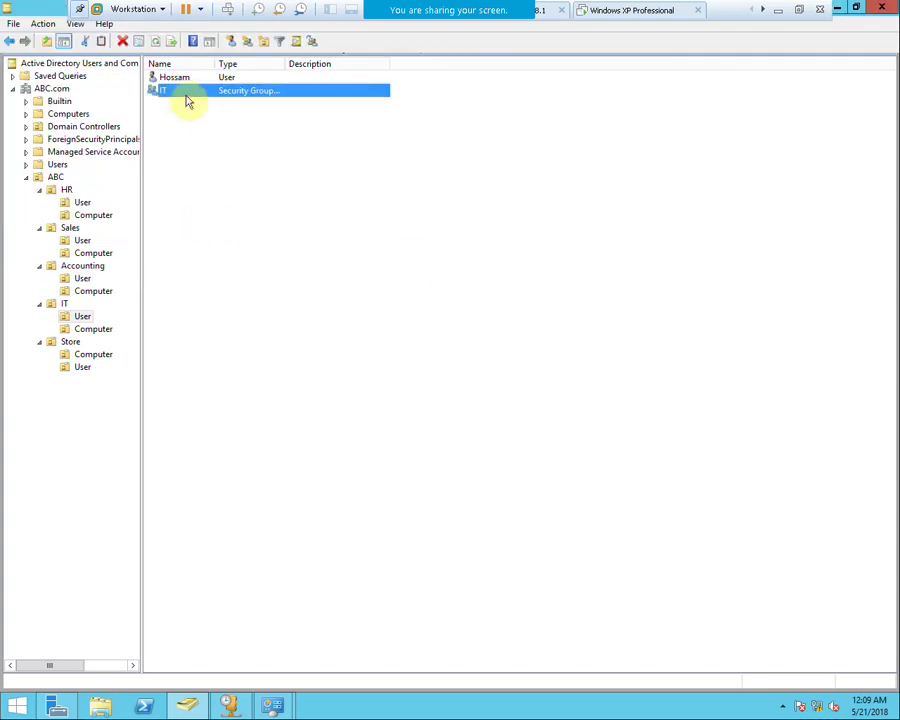
Add the existing user account to the IT group, then return to the TOSHIBA printer properties.
right_click(181, 86)
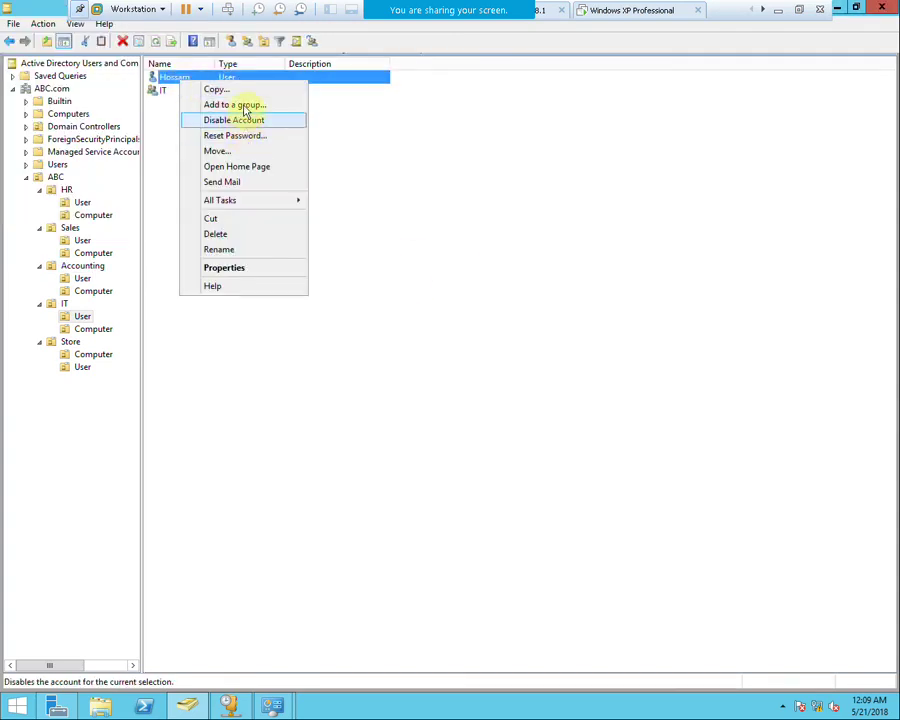
click(238, 102)
text(IT)
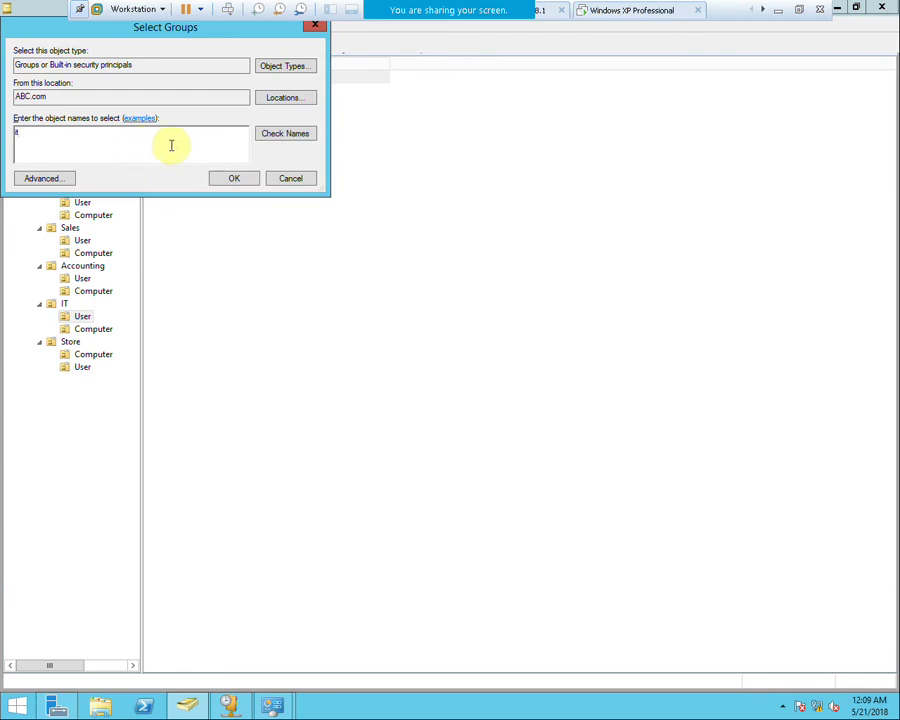
click(270, 136)
click(233, 179)
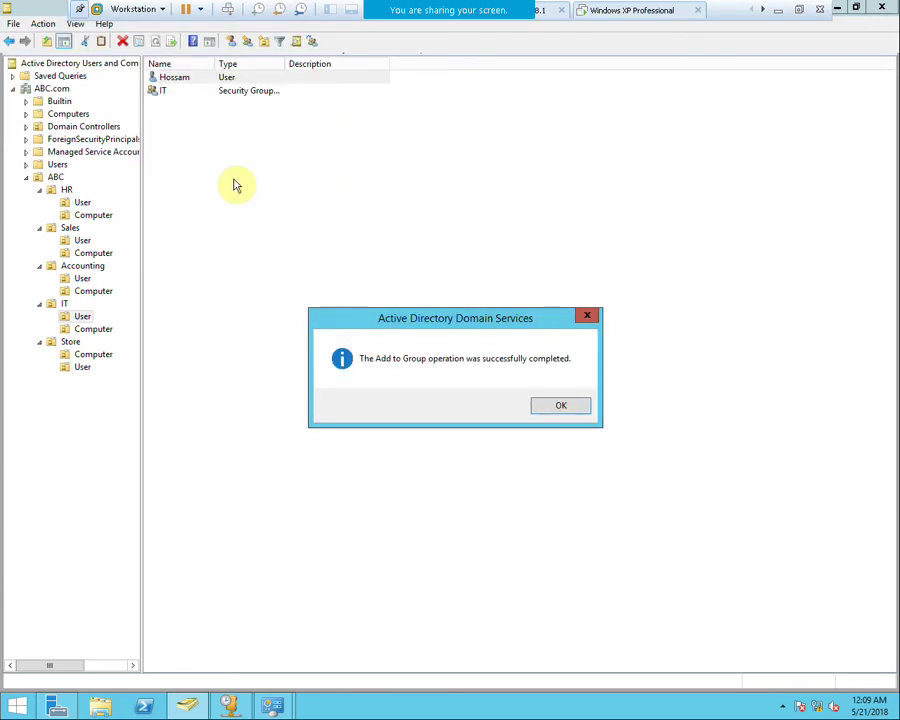
click(560, 404)
mouse_move(270, 705)
click(325, 645)
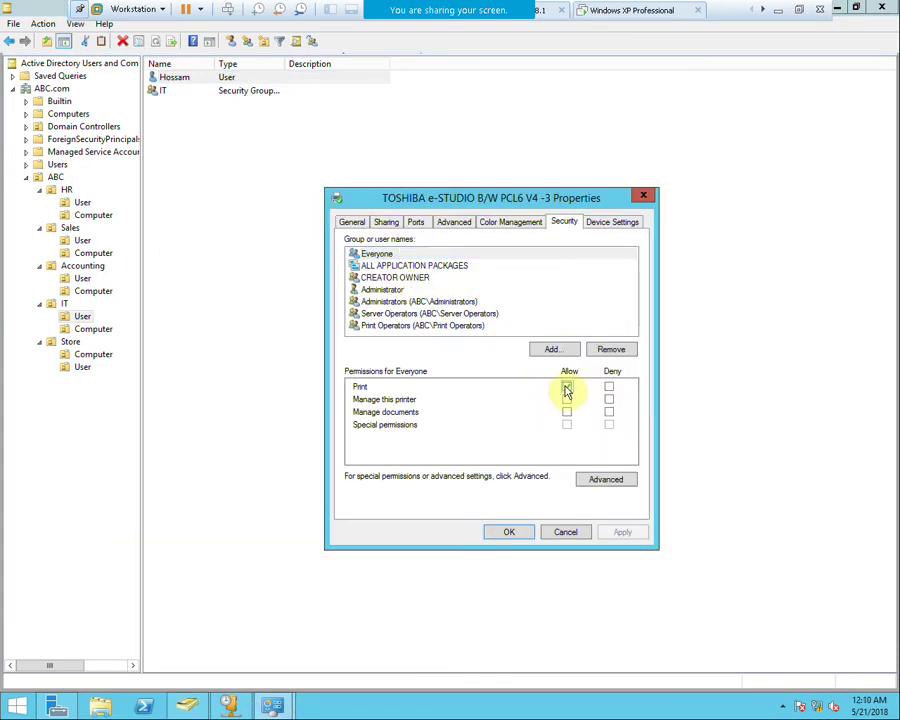
Add the IT group to TOSHIBA -3's Security list with Print allowed, and apply.
click(566, 350)
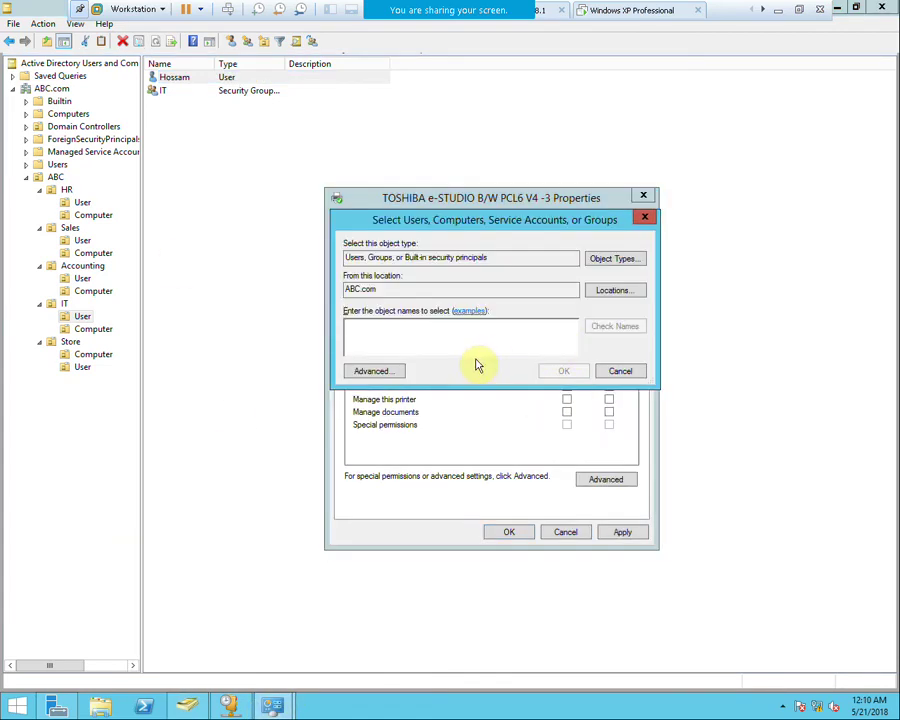
text(it)
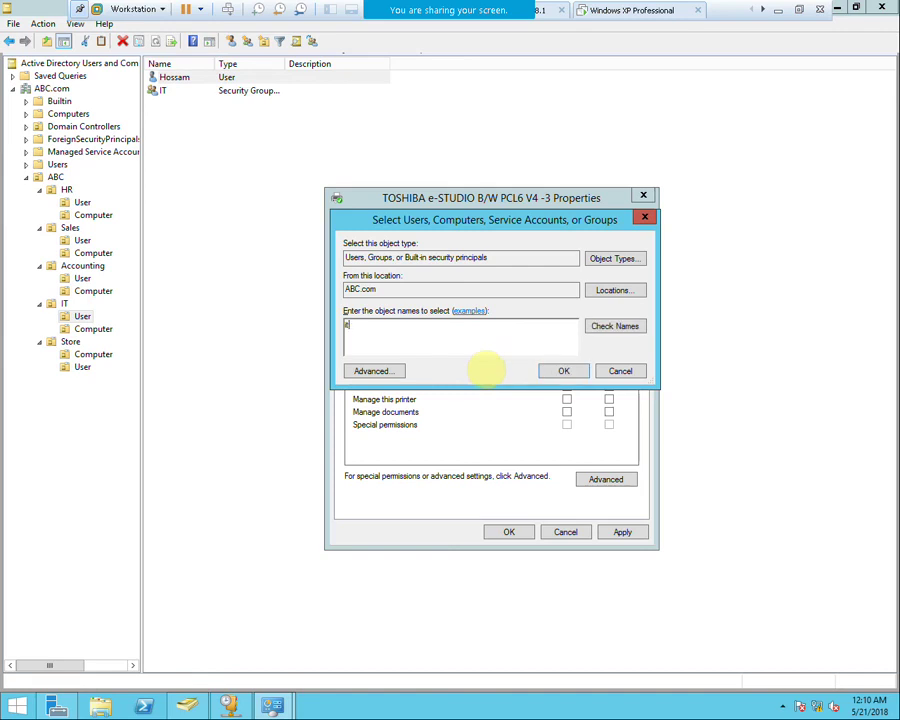
click(594, 327)
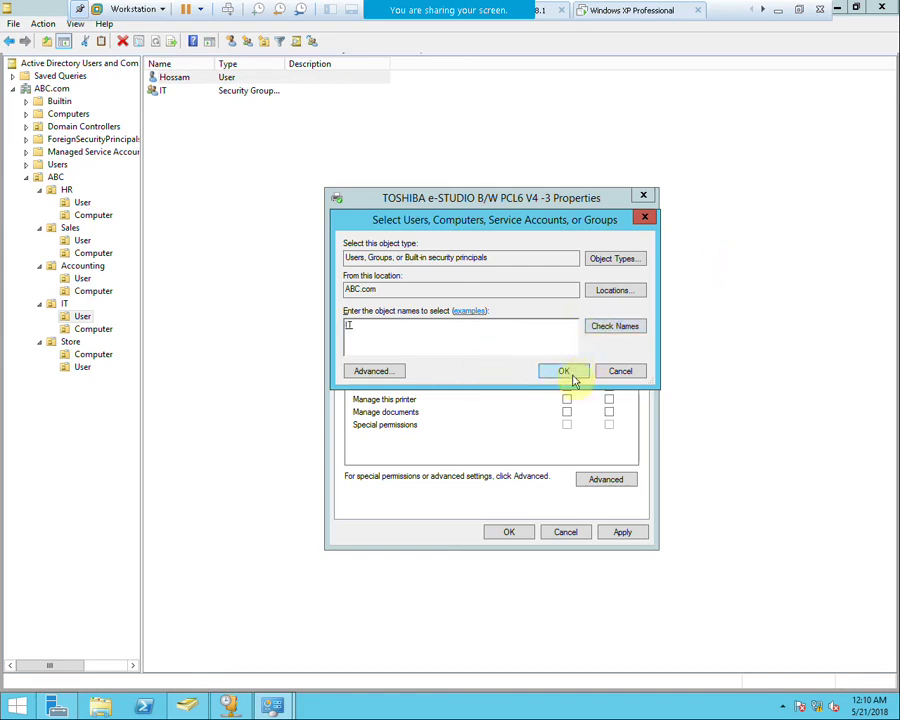
click(574, 373)
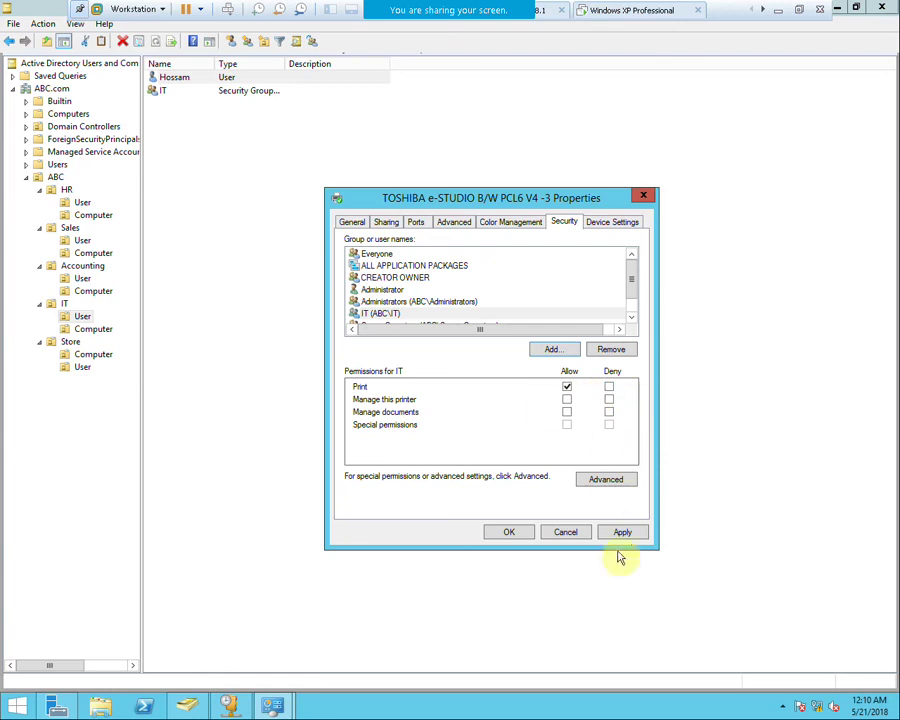
click(622, 532)
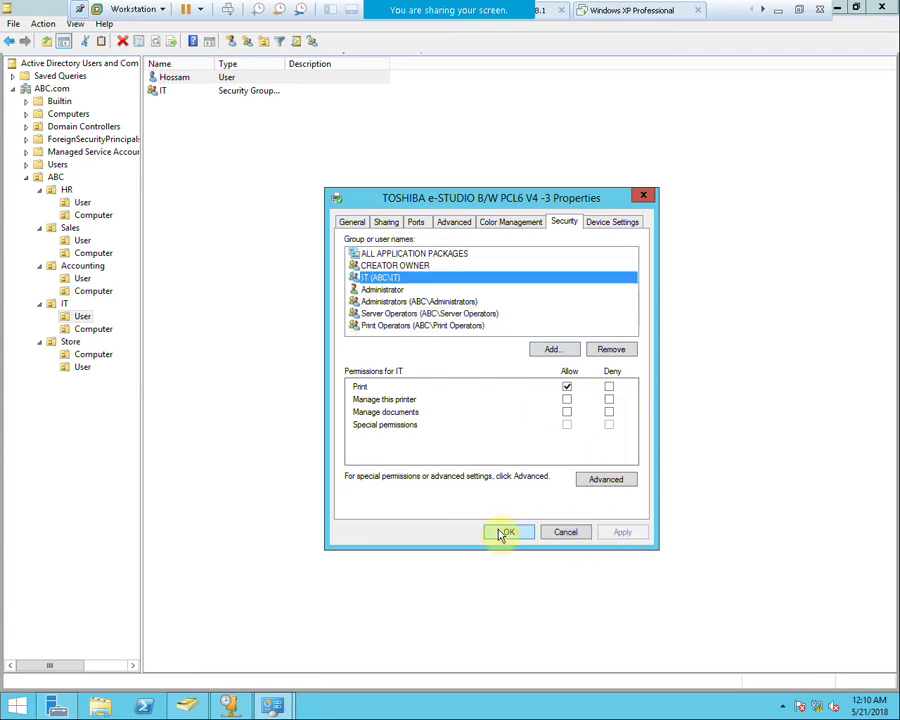
click(503, 533)
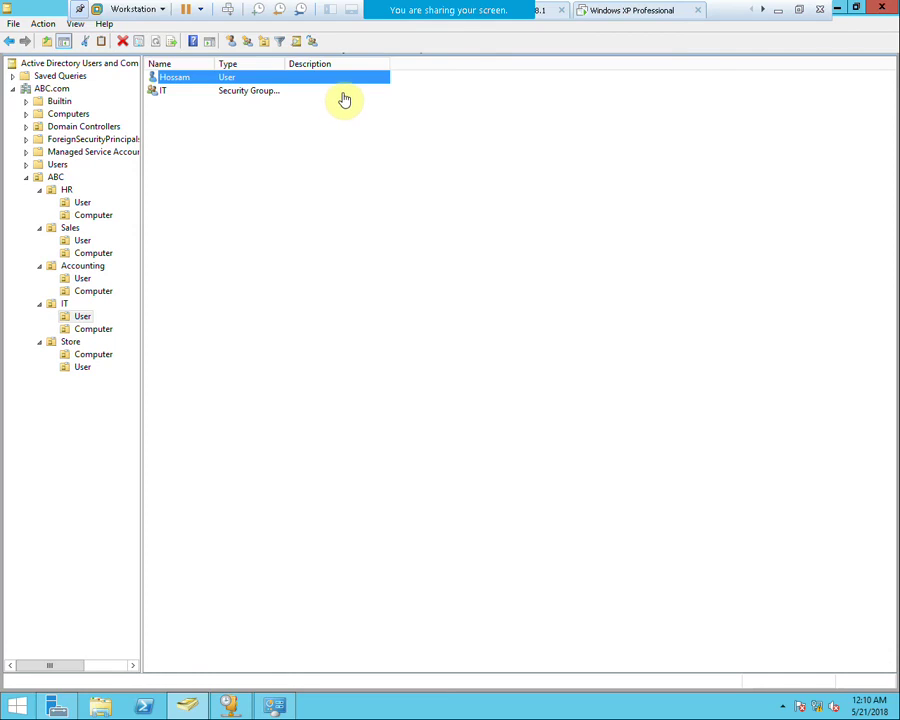
Reopen TOSHIBA -3 properties, check Device Settings' auto paper size stays Letter, and cancel.
click(274, 706)
right_click(270, 288)
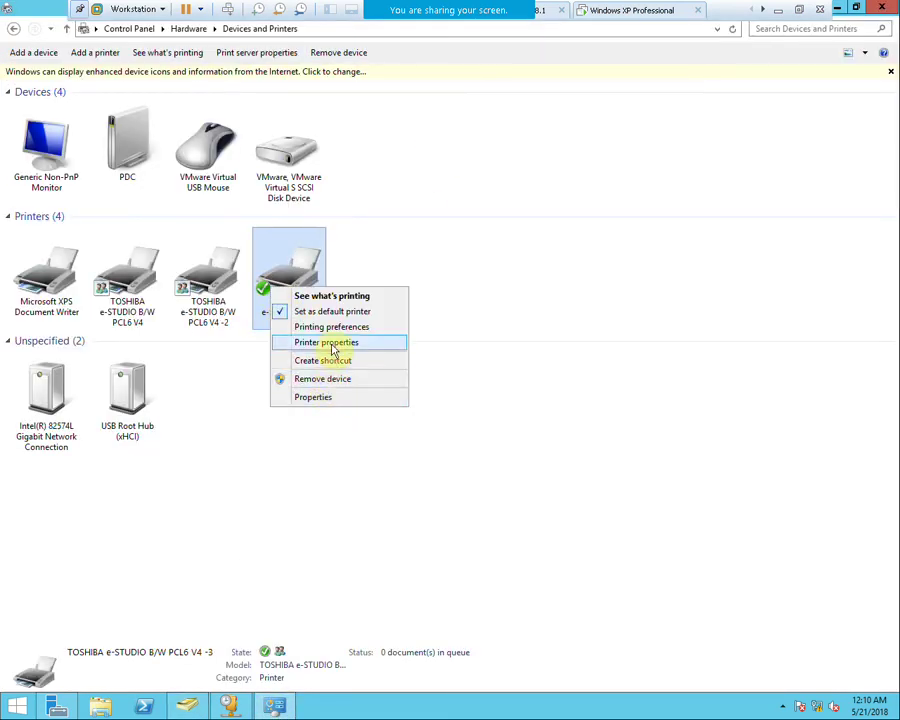
click(330, 343)
drag(432, 330, 399, 232)
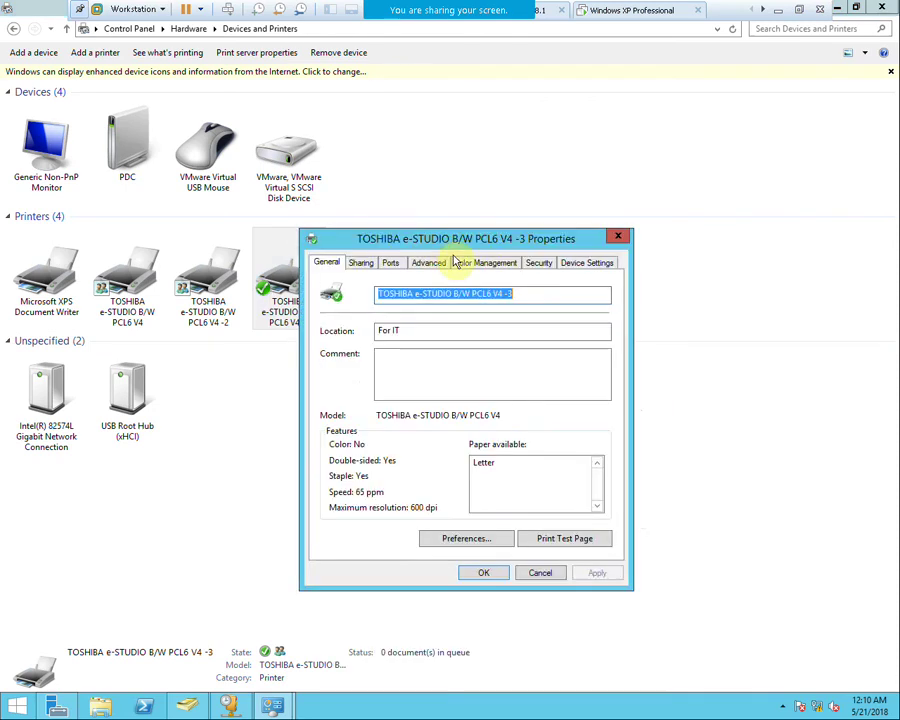
click(536, 265)
click(589, 266)
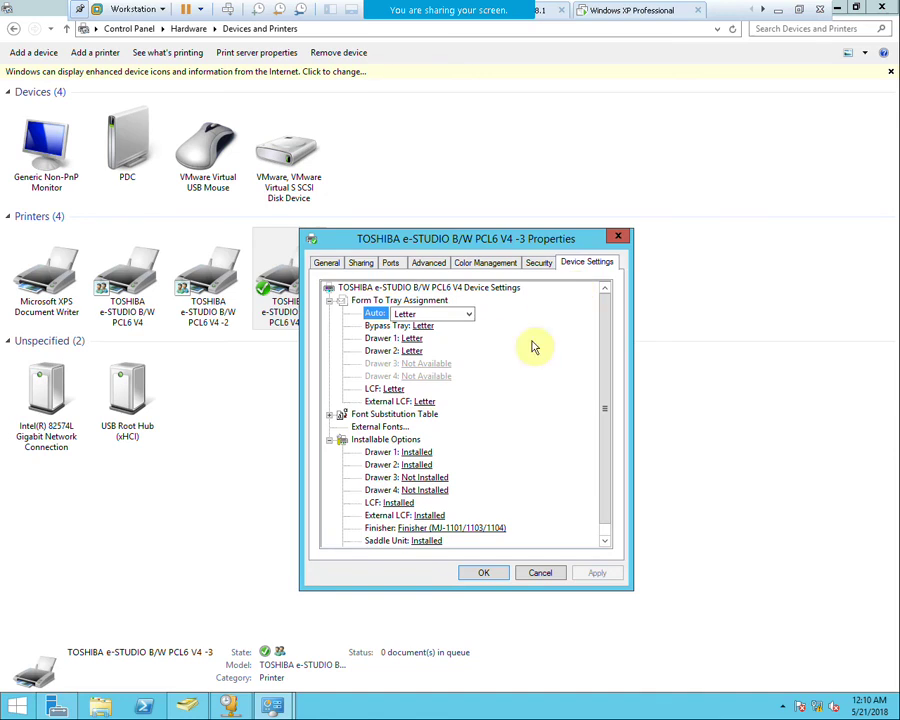
click(461, 316)
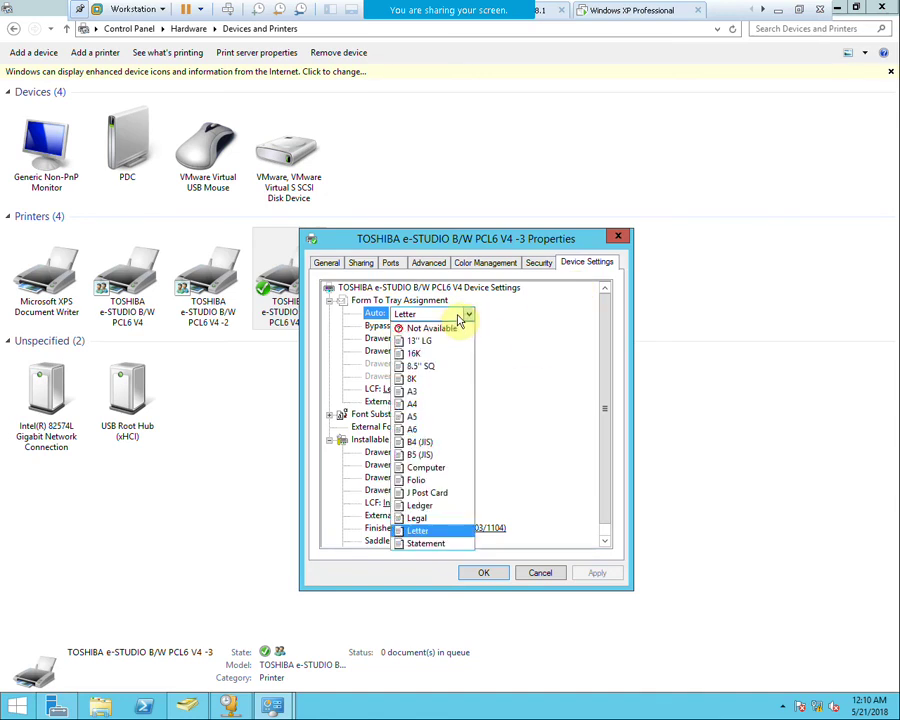
click(494, 307)
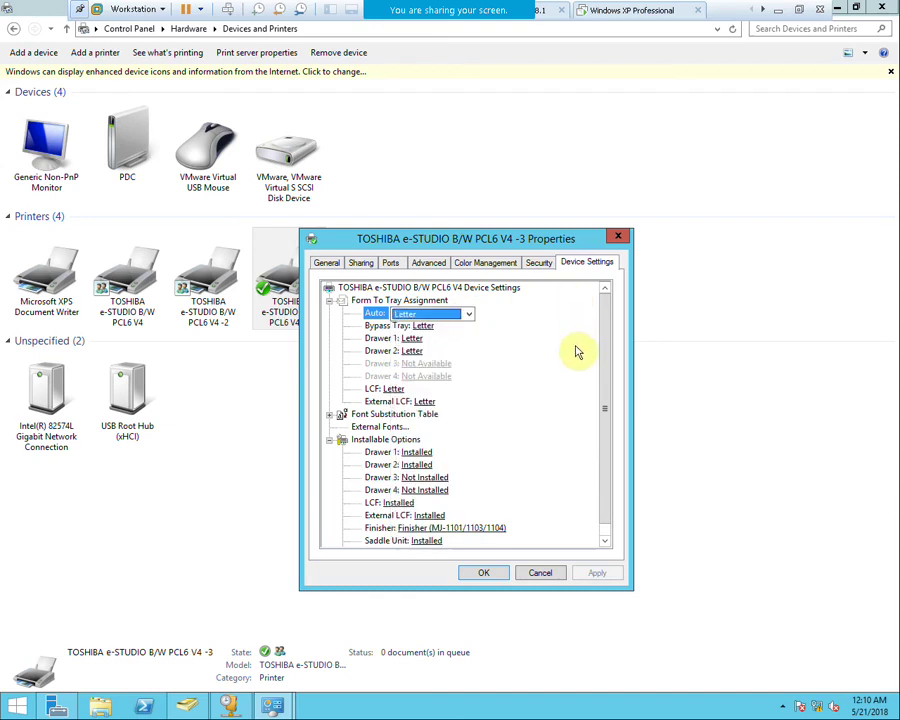
click(533, 575)
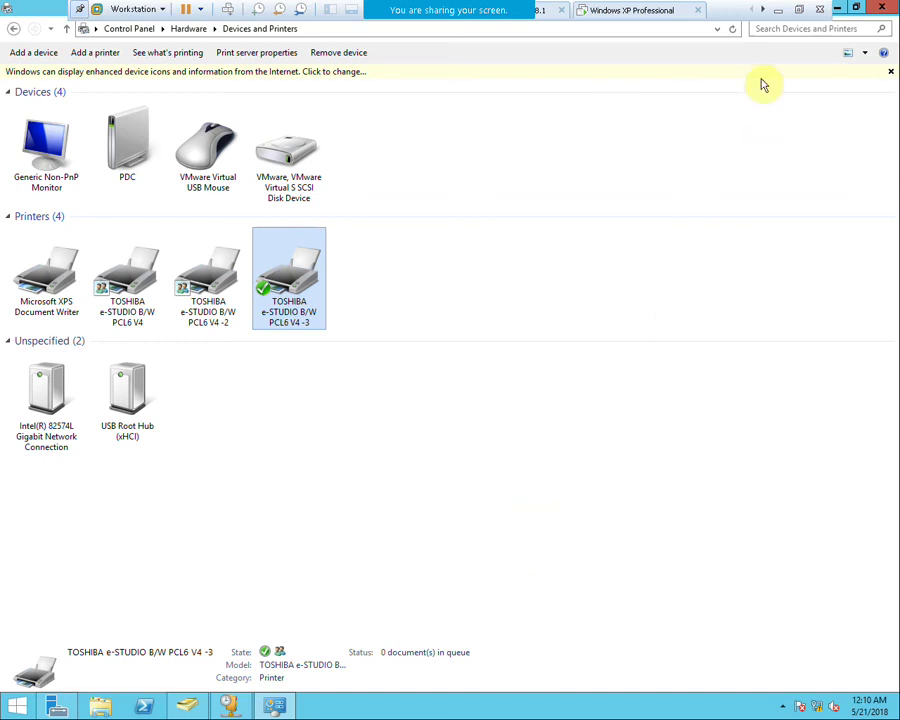
Highlight the Notepad topics from Print Location down to Permissions in Print Permissions.
click(779, 10)
scroll(300, 395, down, 2)
drag(256, 221, 65, 220)
drag(280, 262, 110, 262)
drag(328, 304, 74, 298)
drag(300, 350, 80, 347)
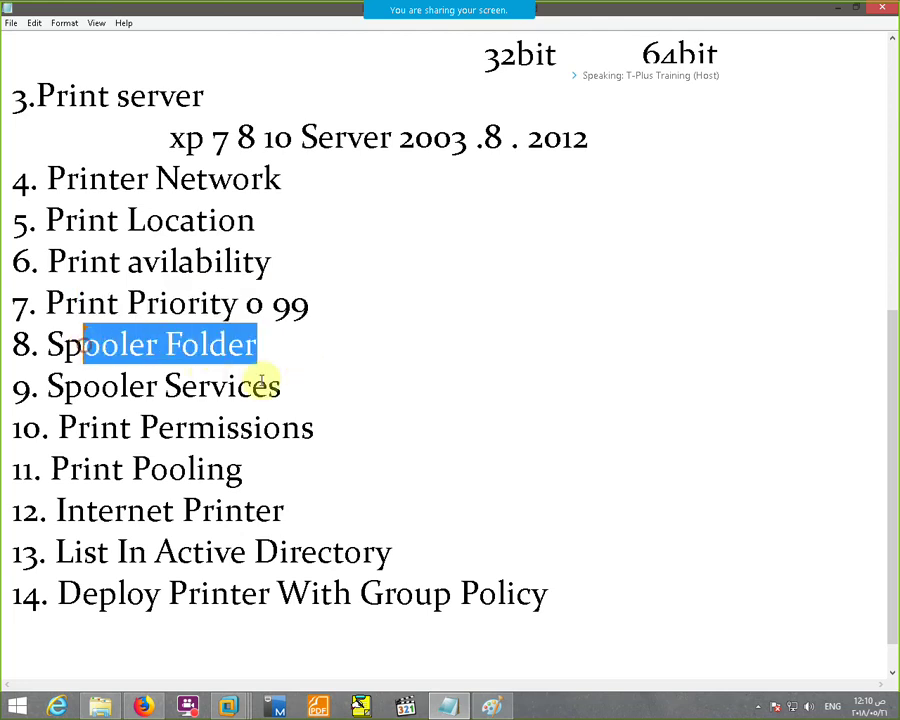
drag(311, 389, 178, 384)
drag(322, 428, 142, 426)
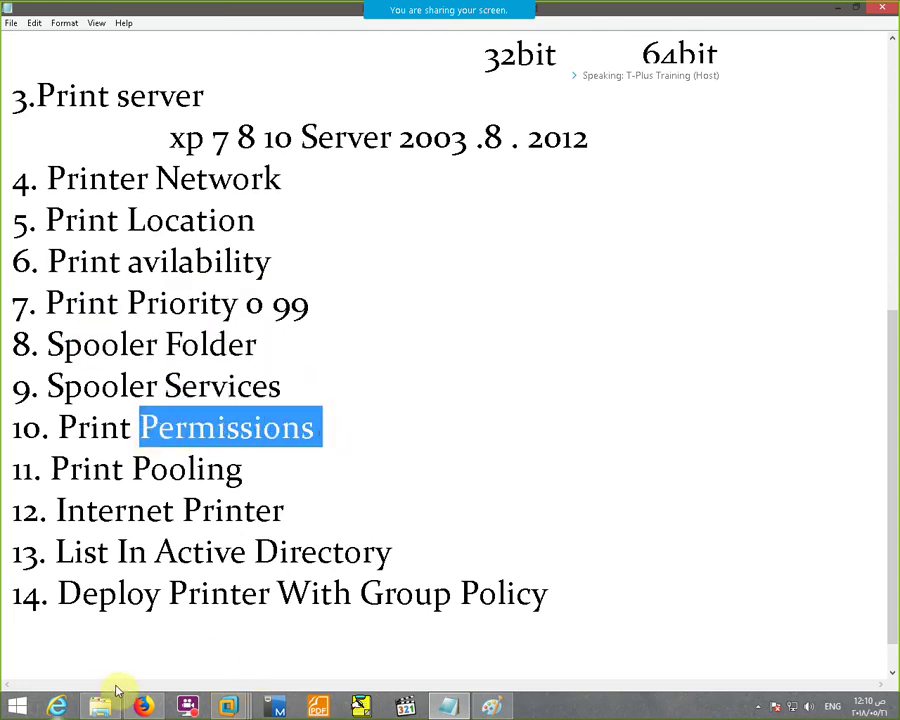
Reopen TOSHIBA -3 properties and check that IT (ABC\IT) is allowed only Print.
mouse_move(228, 705)
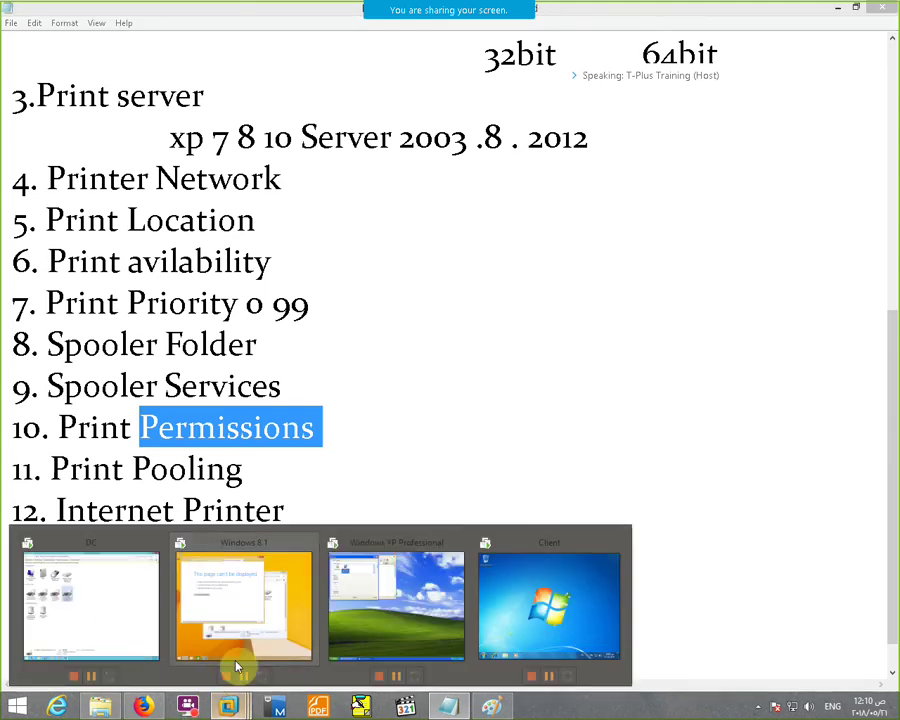
click(110, 624)
right_click(288, 290)
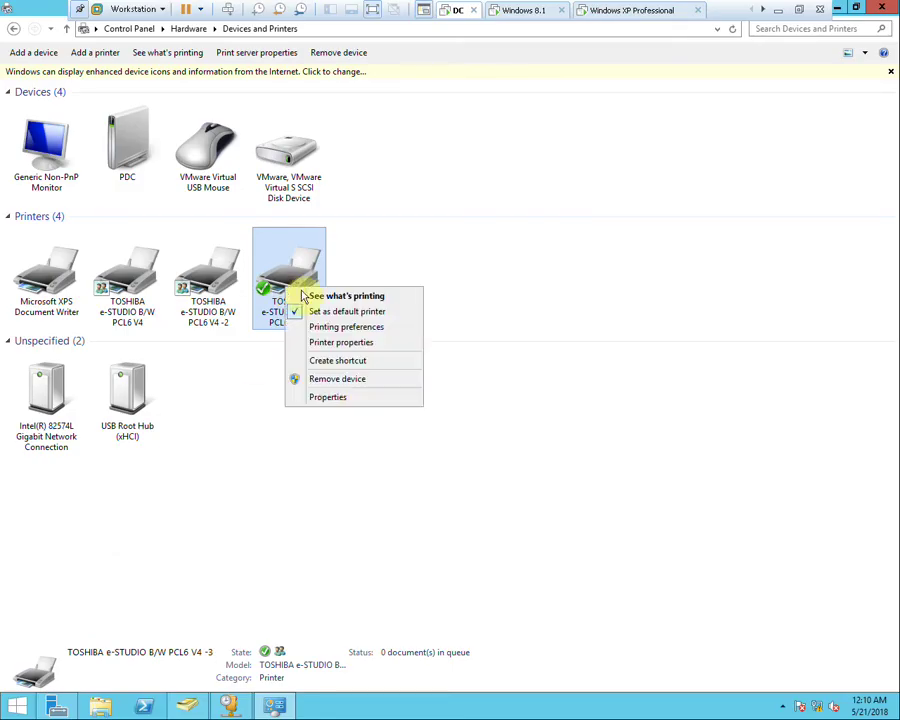
click(324, 343)
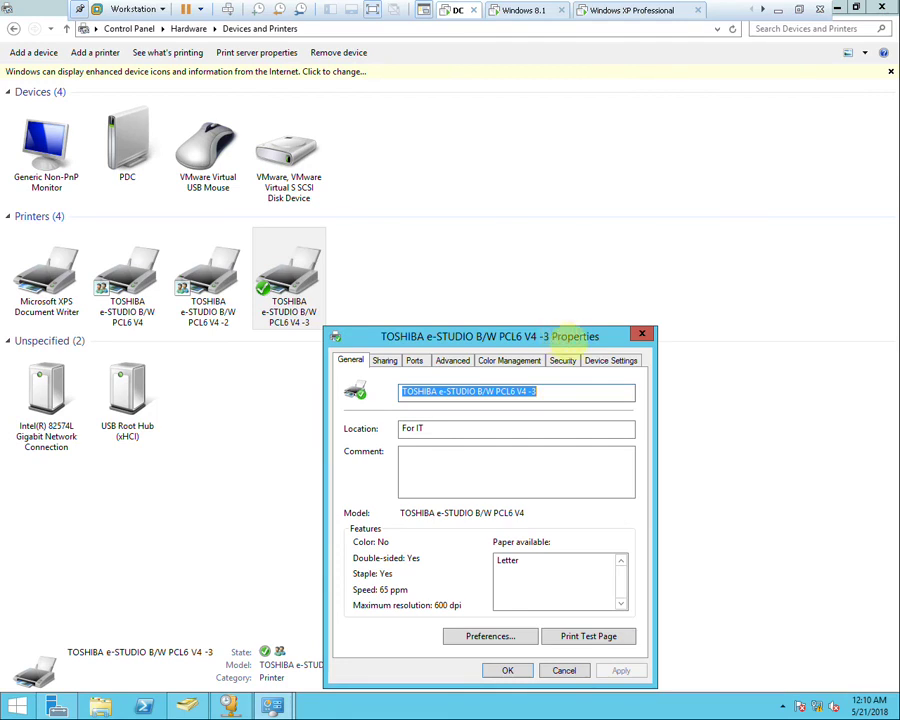
drag(554, 331, 528, 251)
click(538, 276)
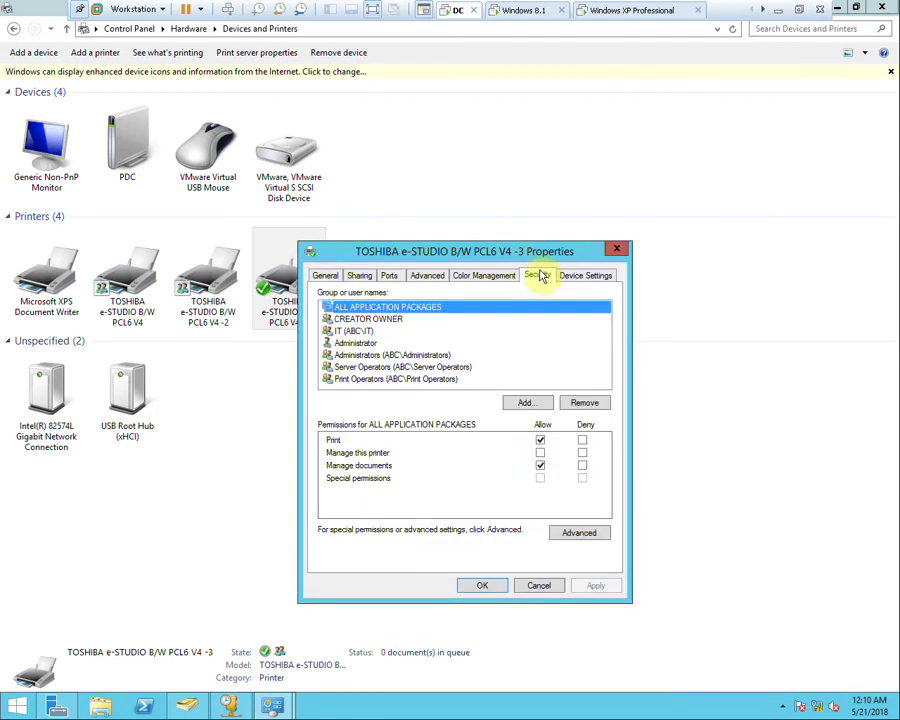
click(357, 332)
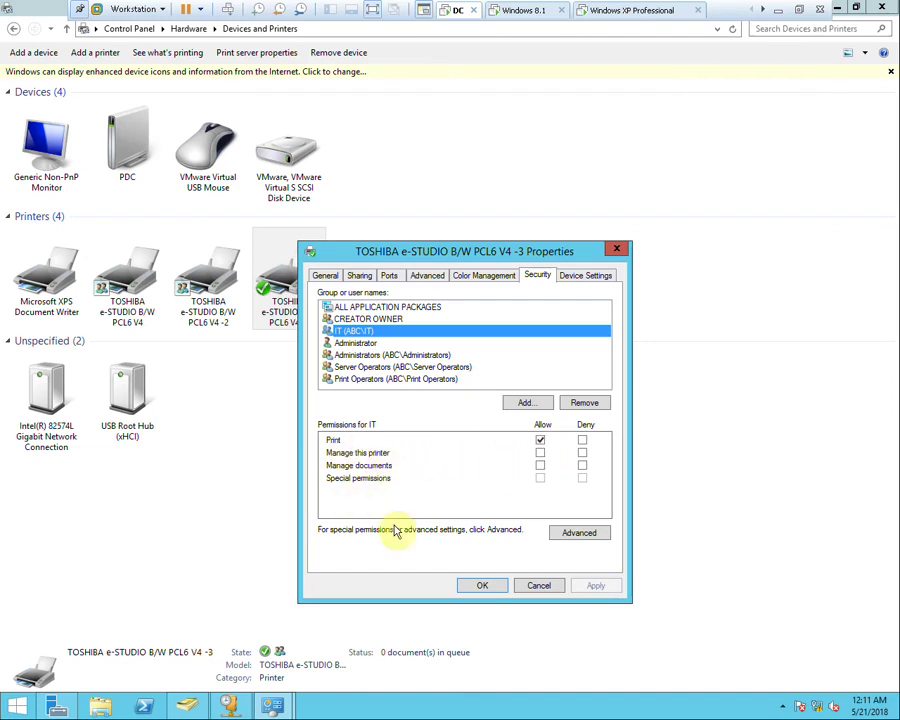
click(537, 584)
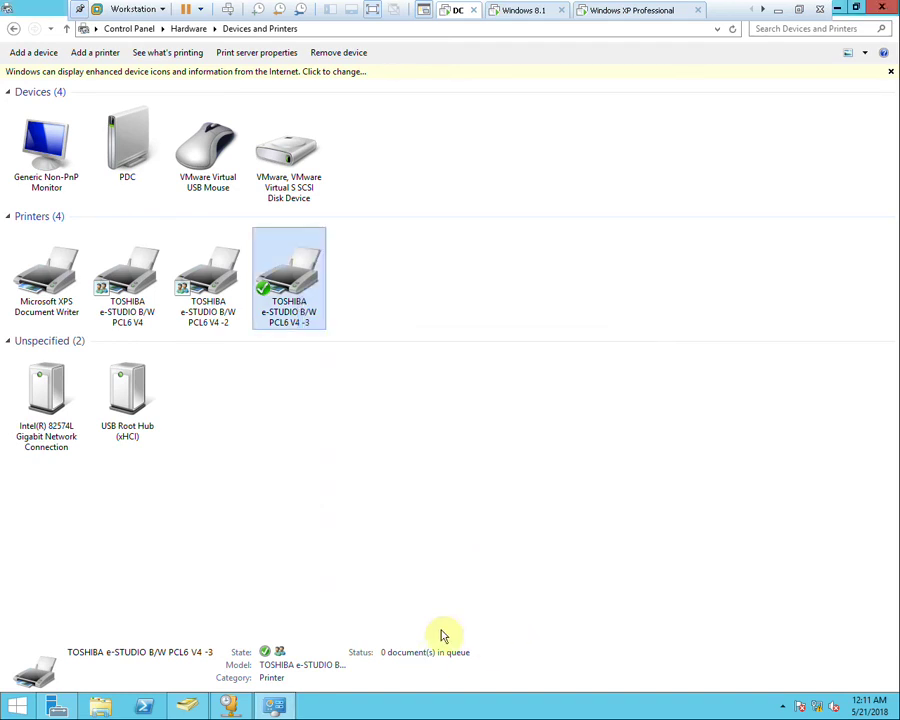
Start a new user in IT's User container and enter the user's name and logon name.
click(184, 704)
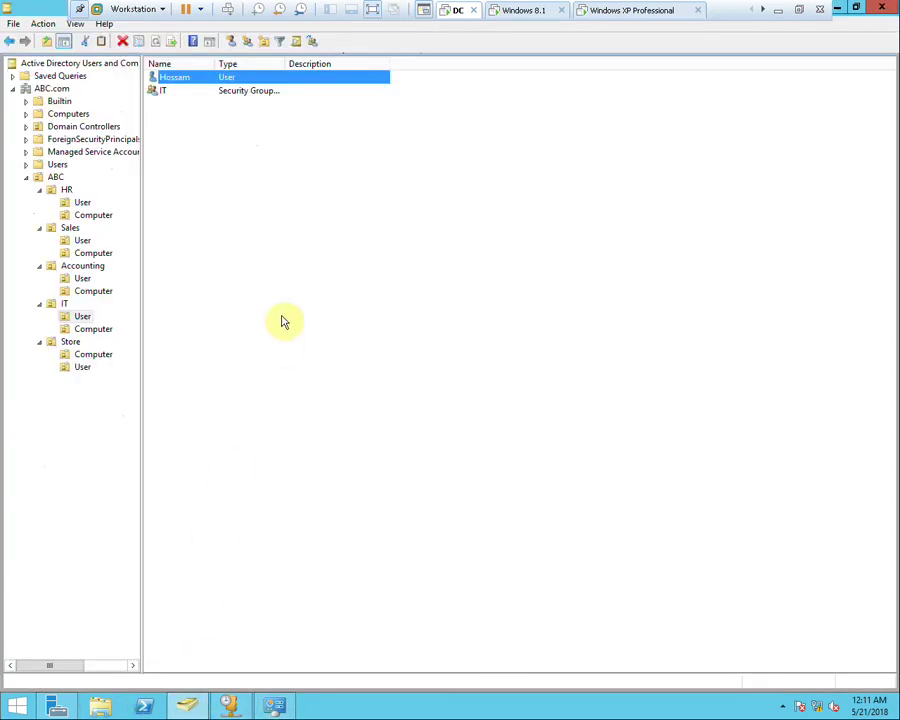
right_click(267, 189)
mouse_move(393, 247)
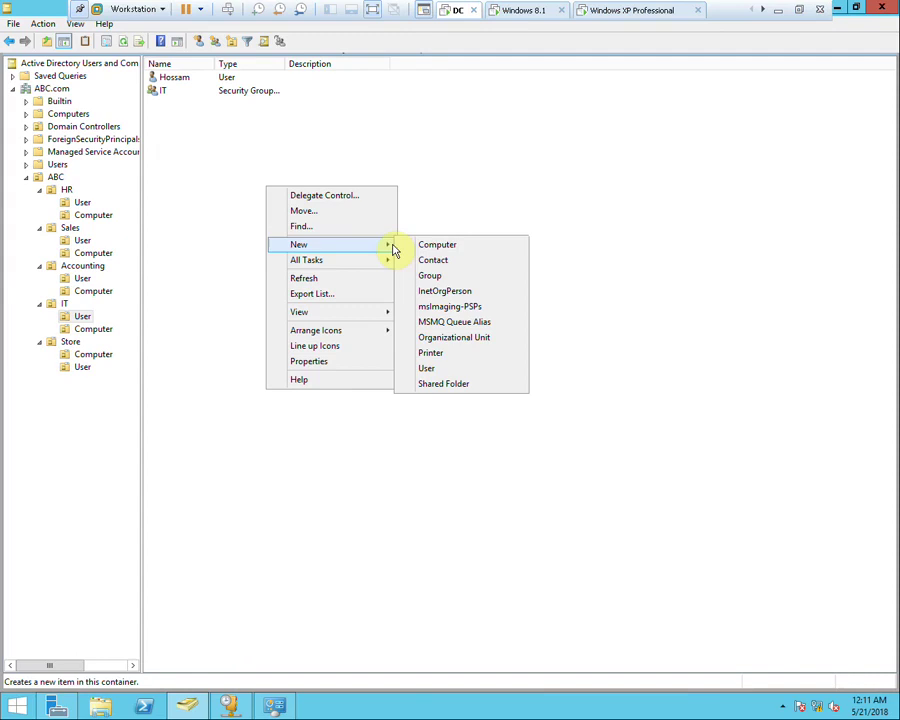
click(458, 368)
drag(48, 26, 326, 200)
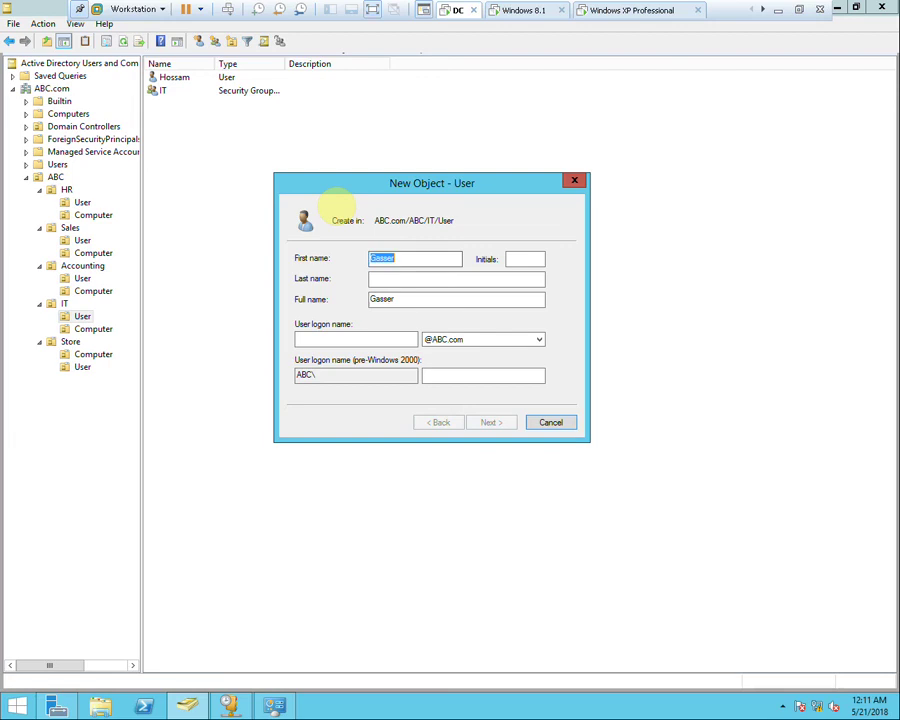
key(Tab)
key(Tab)
key(Tab)
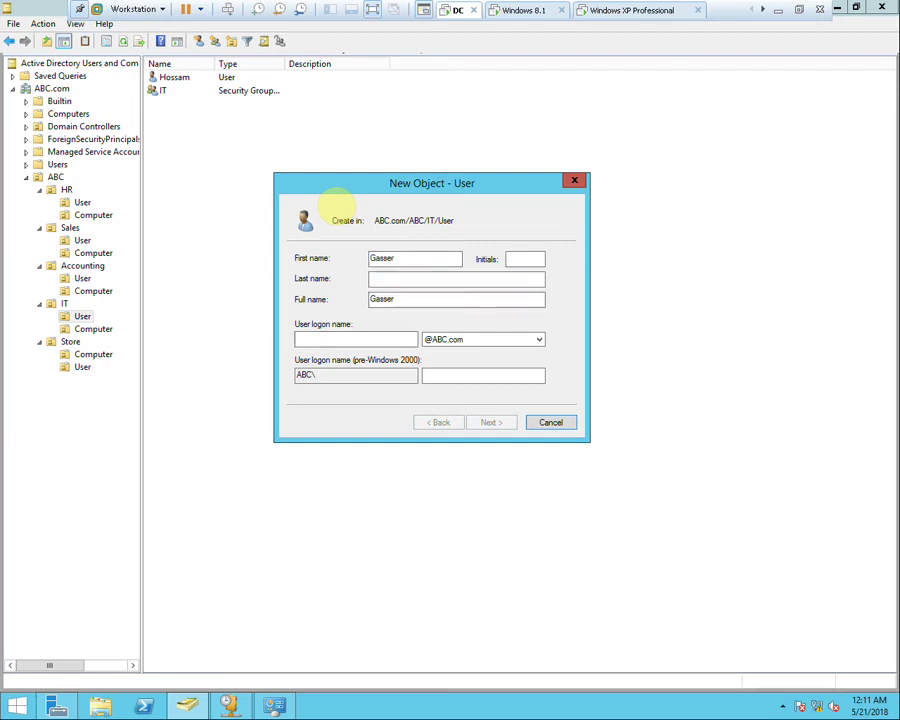
text(Gasser)
Clear must-change-at-logon, set the password to never expire, enter the password, and finish.
key(Return)
click(398, 303)
click(370, 343)
click(425, 257)
text(P)
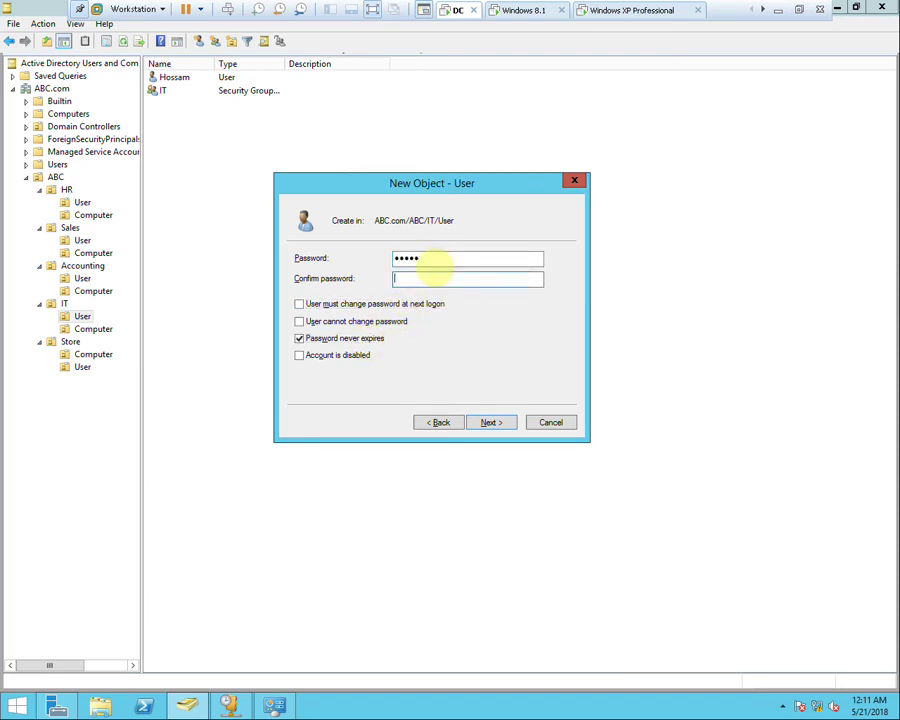
key(Return)
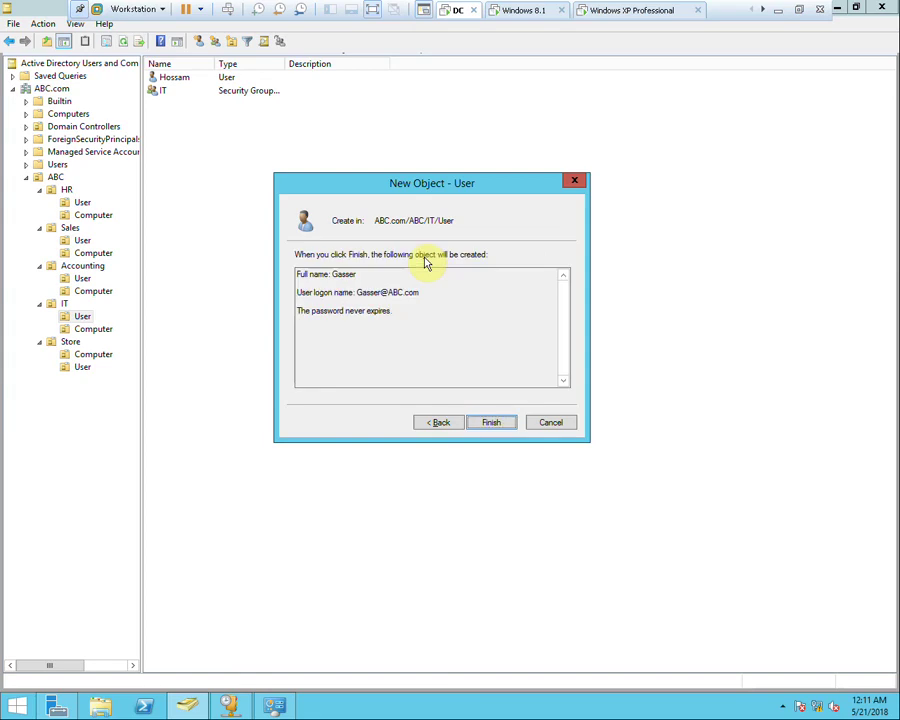
key(Return)
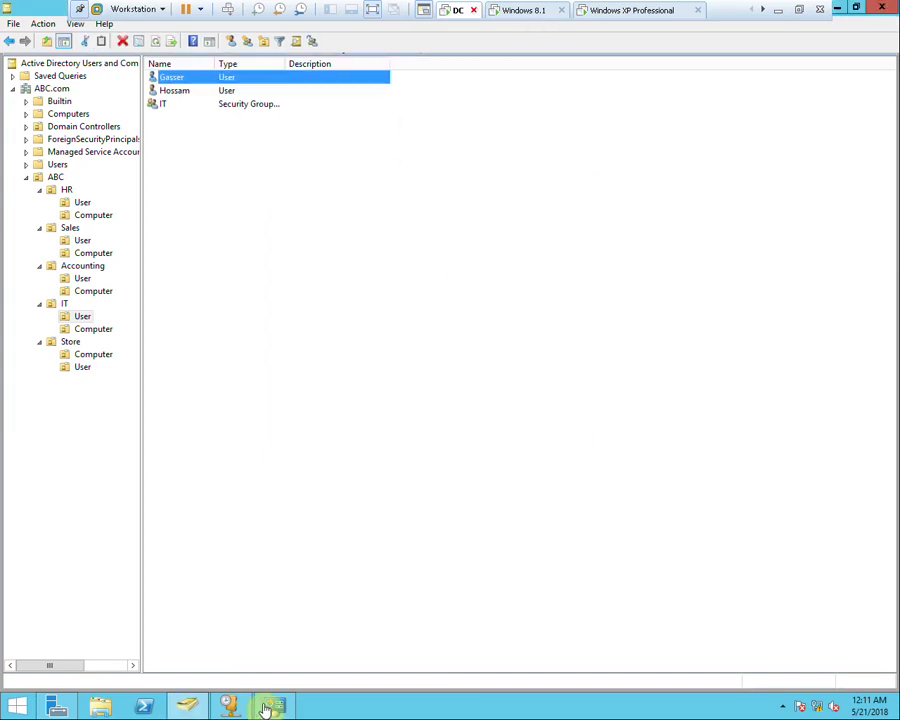
Add the new user to TOSHIBA -3's Security list with Print and Manage this printer allowed.
click(276, 706)
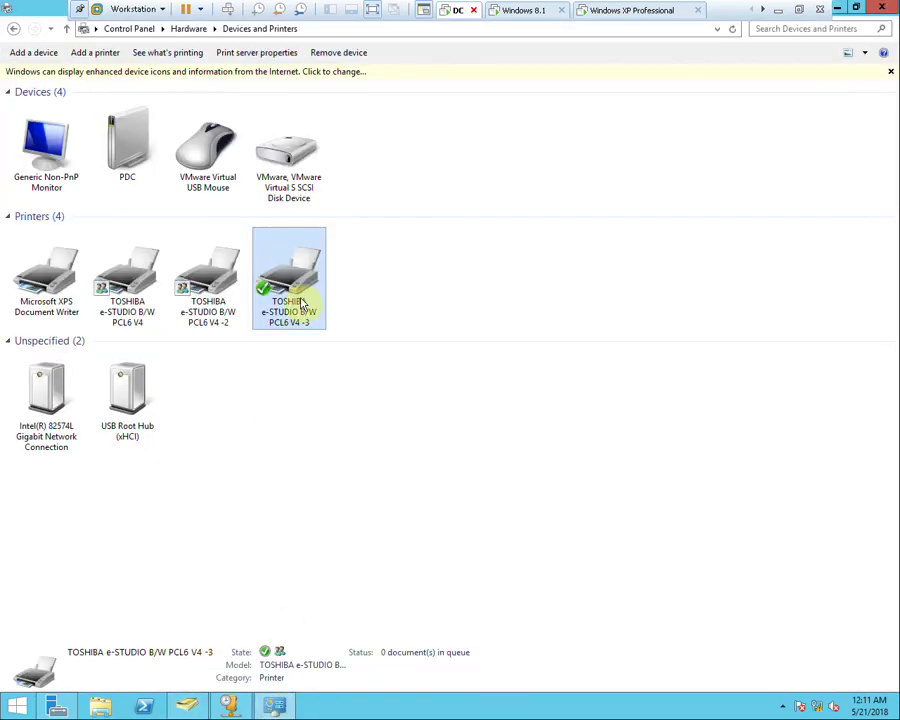
right_click(298, 292)
click(354, 353)
drag(490, 341, 452, 212)
click(540, 226)
click(530, 356)
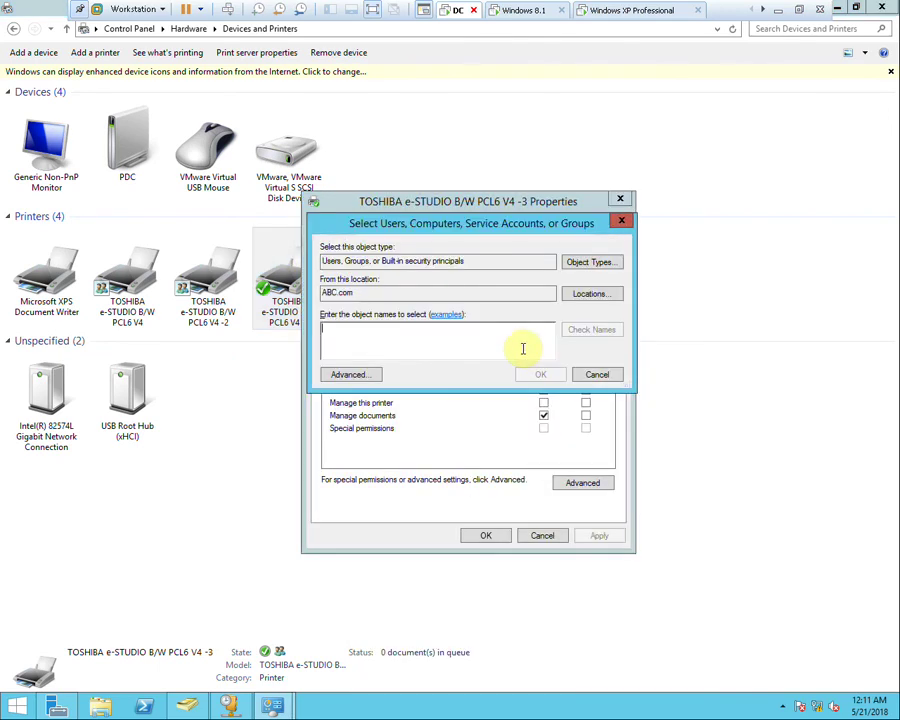
text(ga)
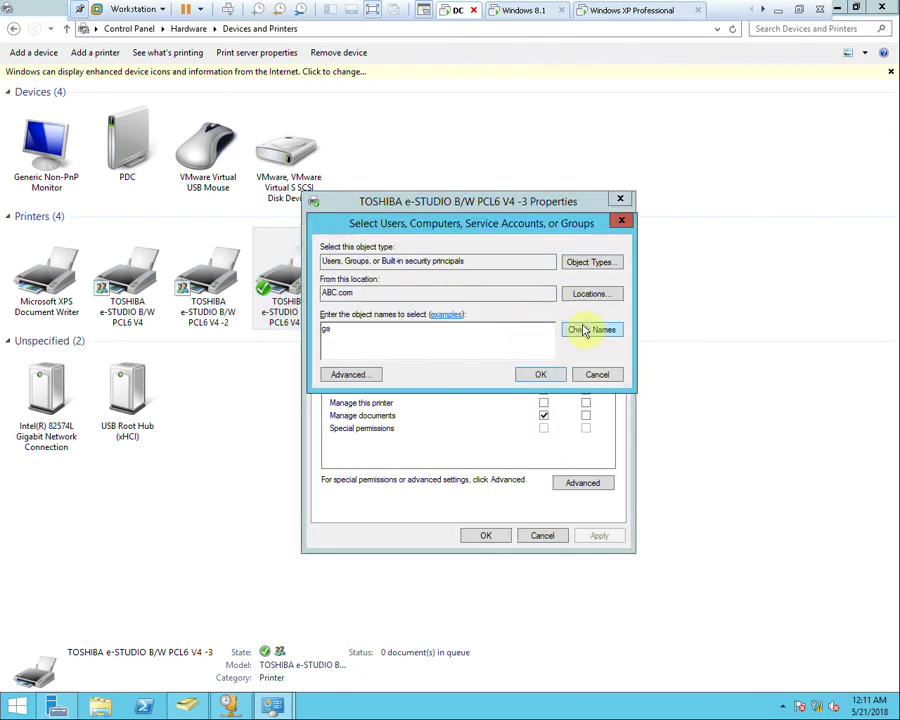
click(588, 328)
click(555, 372)
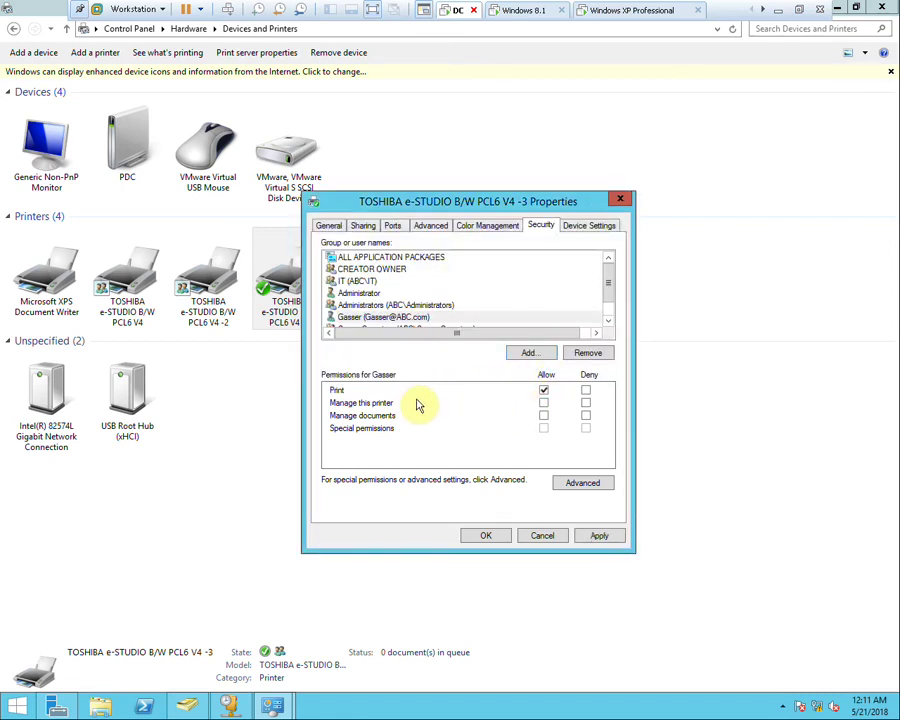
click(543, 403)
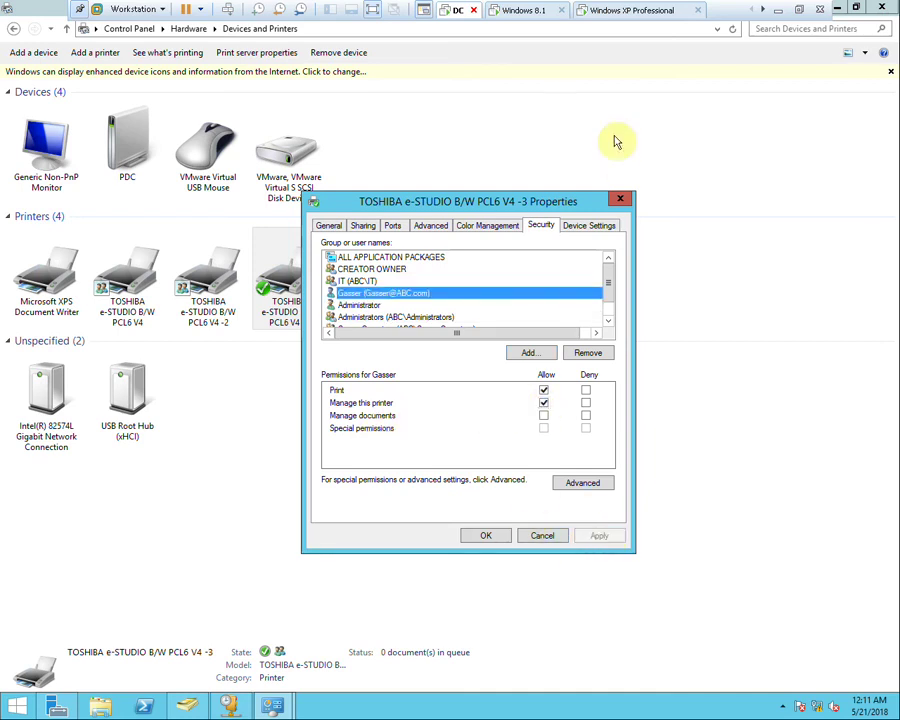
click(528, 12)
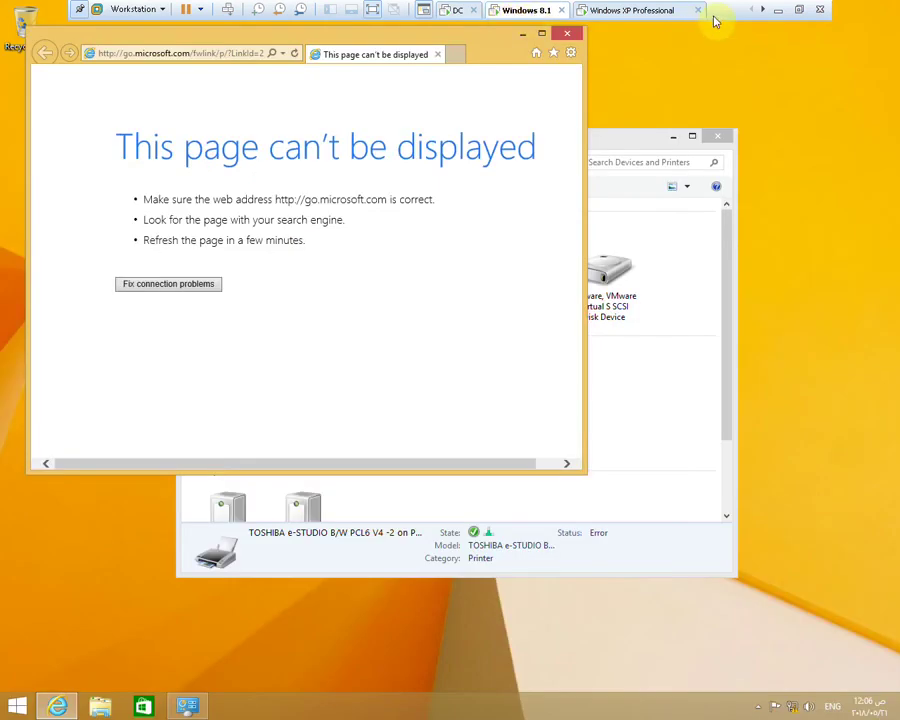
Switch to the Windows 7 Client VM and log off the current user.
click(762, 9)
click(684, 12)
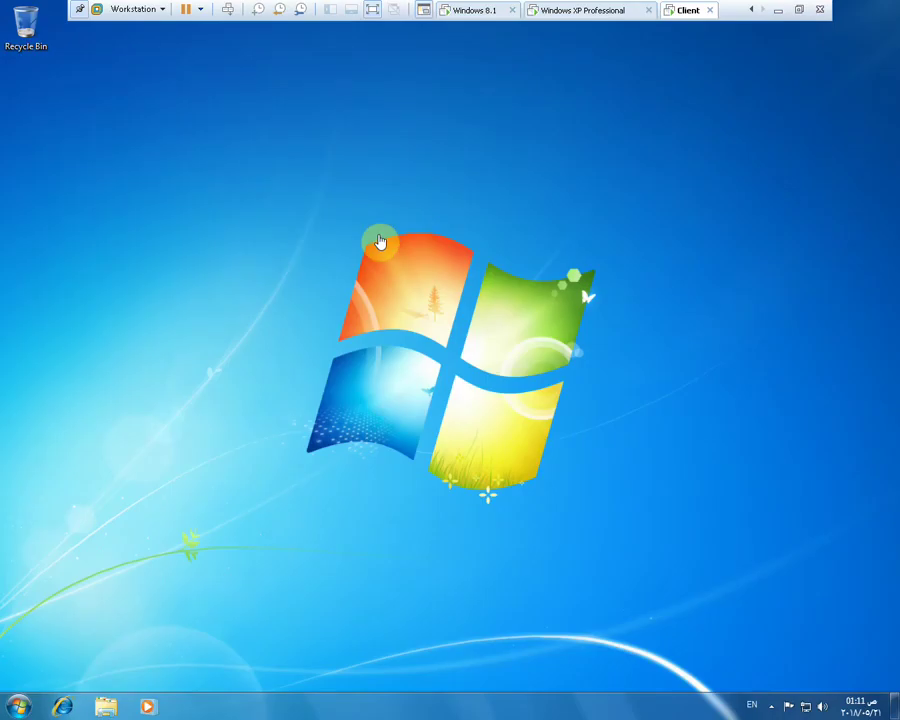
key(ctrl+alt+Insert)
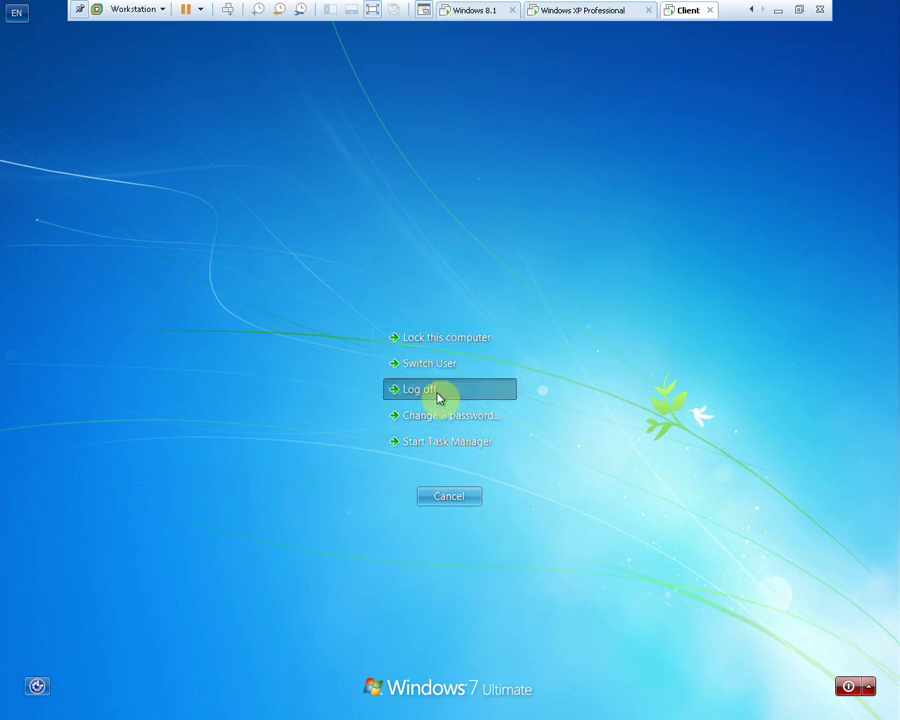
click(437, 391)
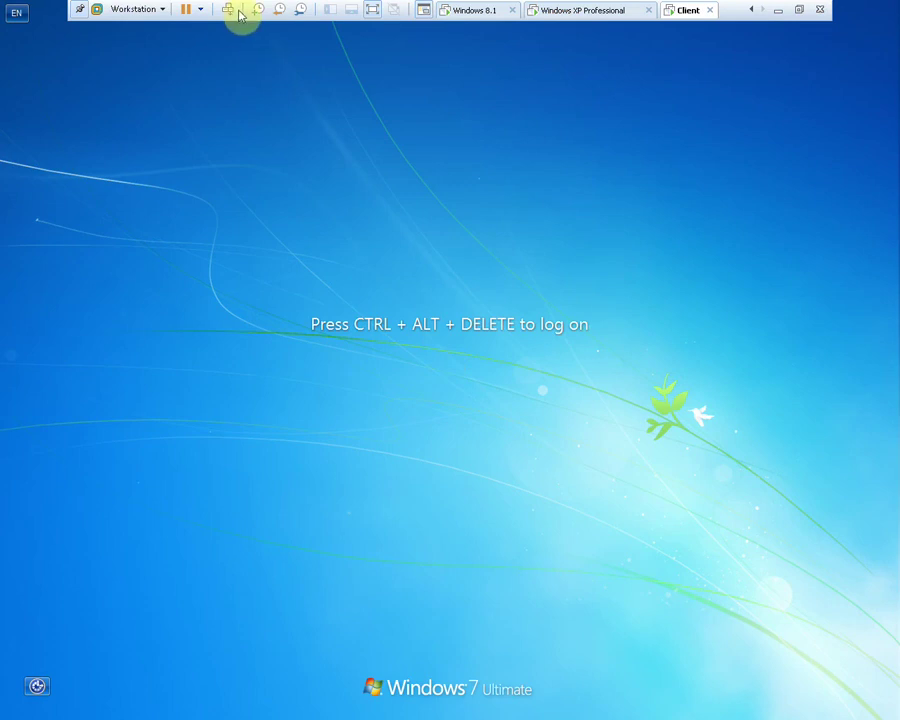
Sign in as Other User with the new domain account's credentials.
click(229, 10)
click(518, 410)
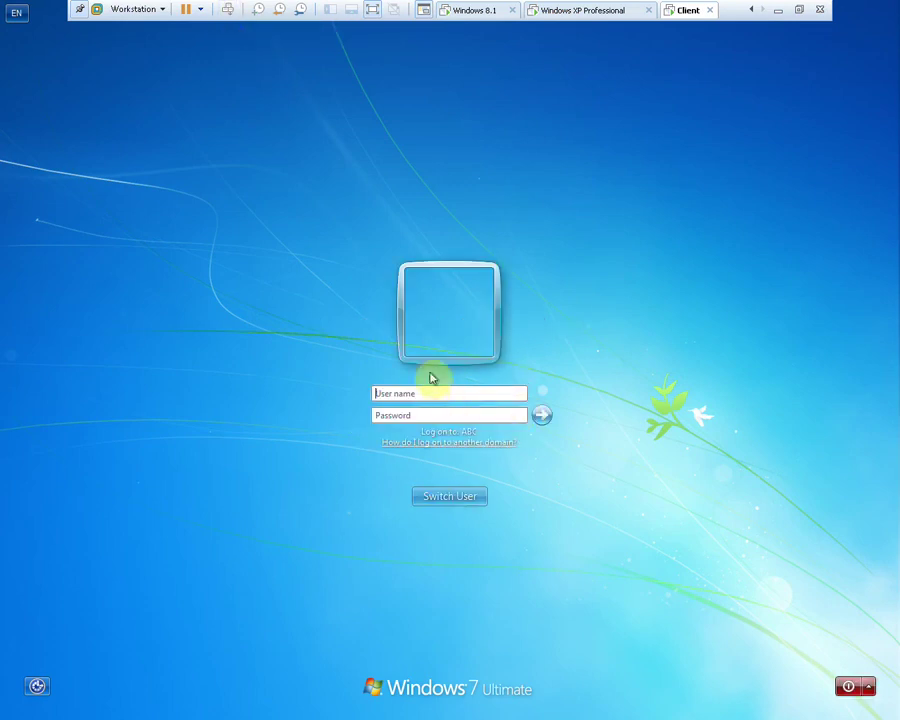
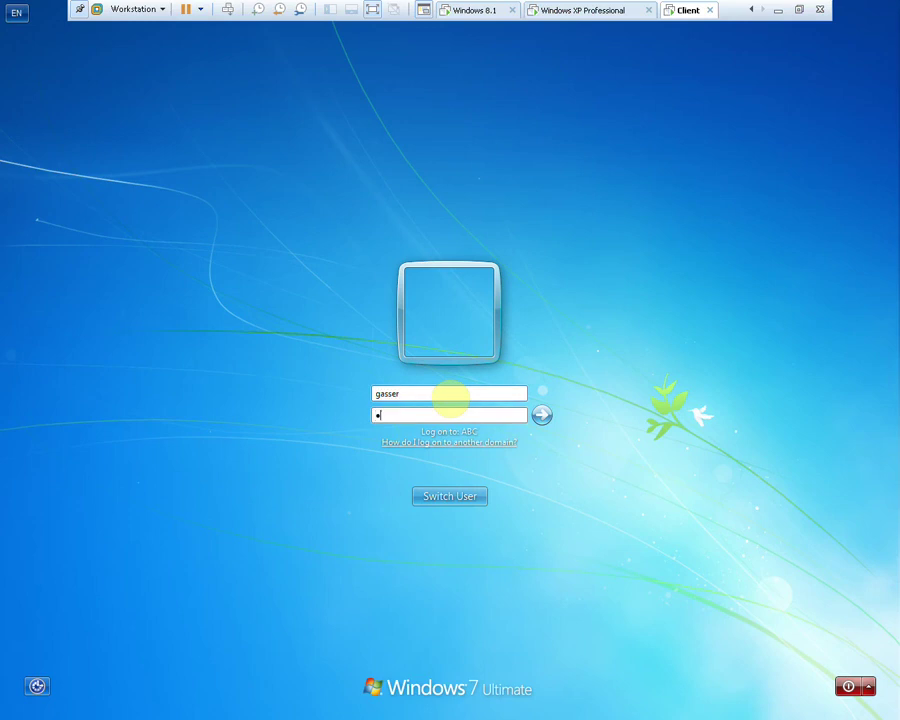
key(Return)
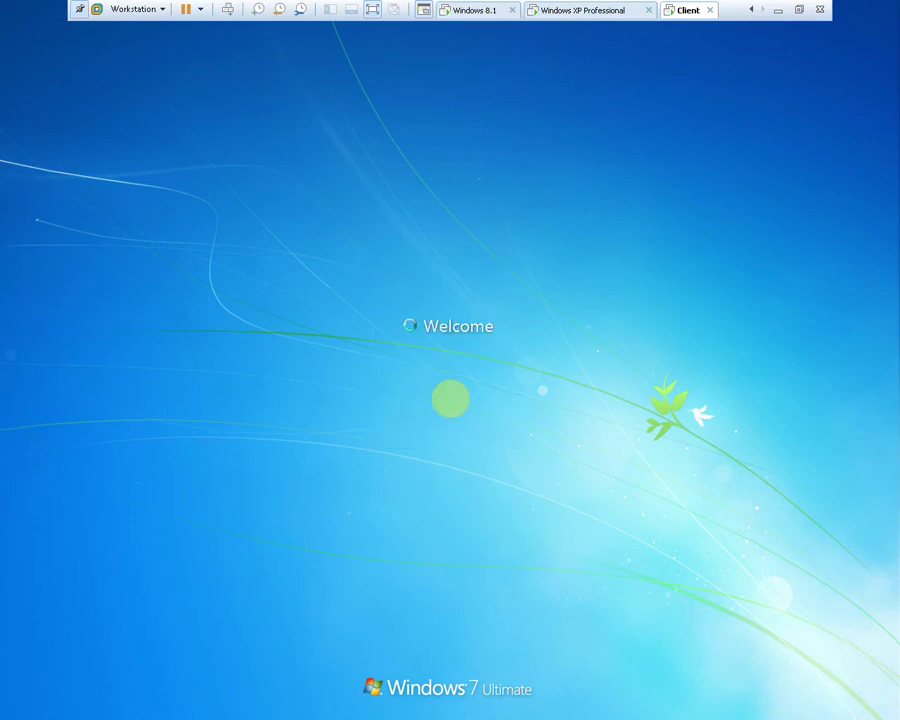
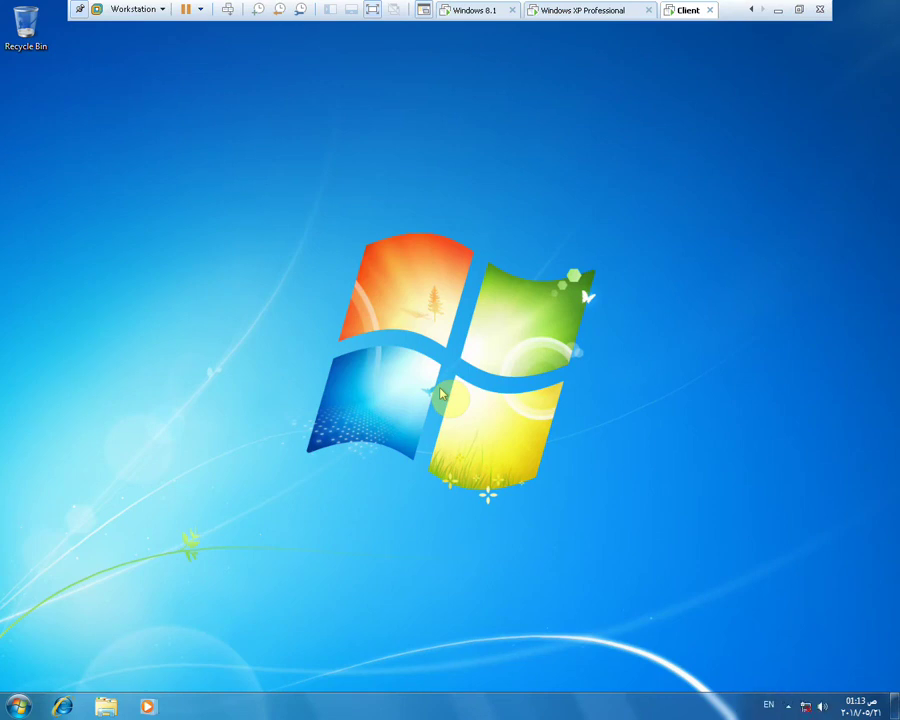
Open Devices and Printers through Control Panel's Hardware and Sound on the Windows 7 client.
click(18, 708)
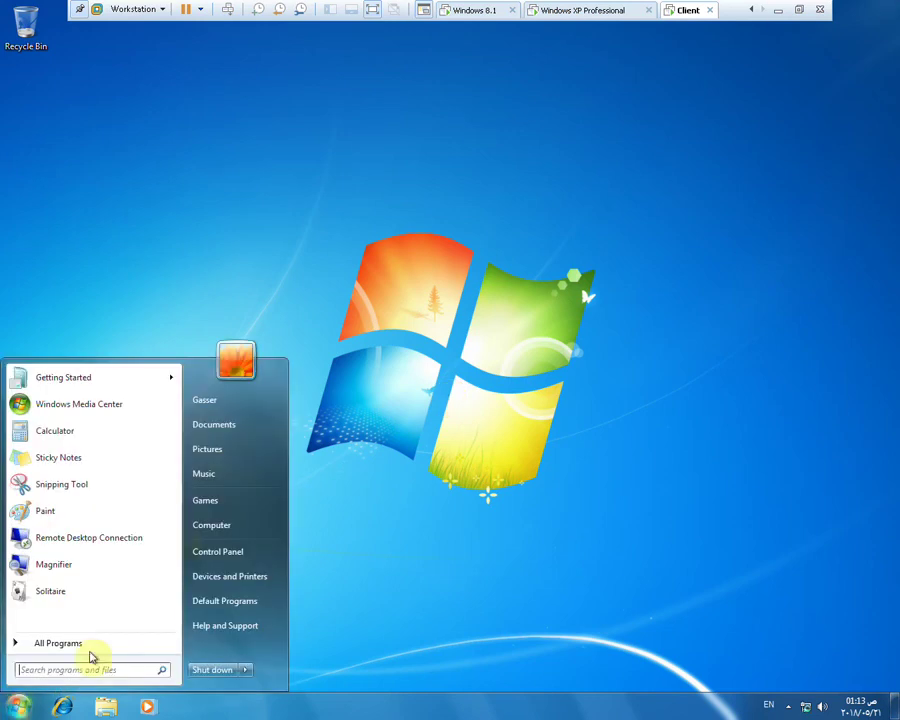
click(228, 556)
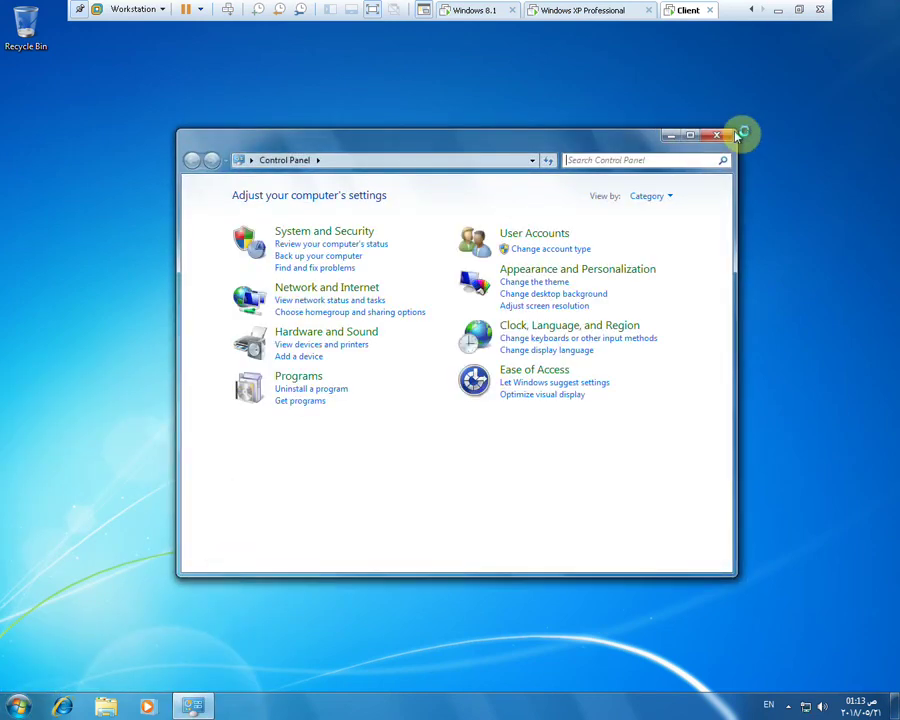
click(333, 337)
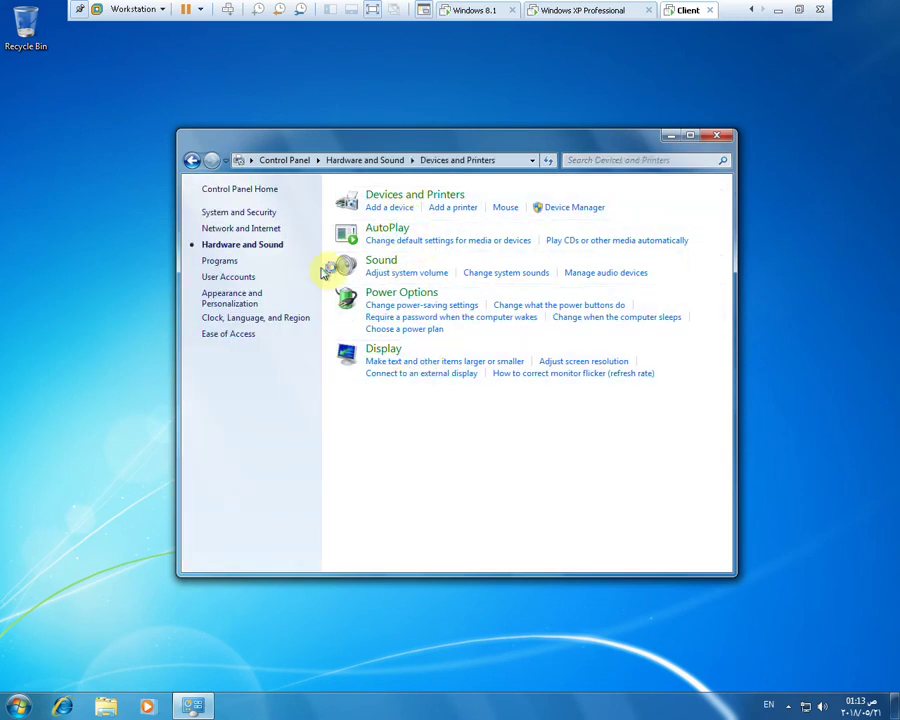
click(382, 195)
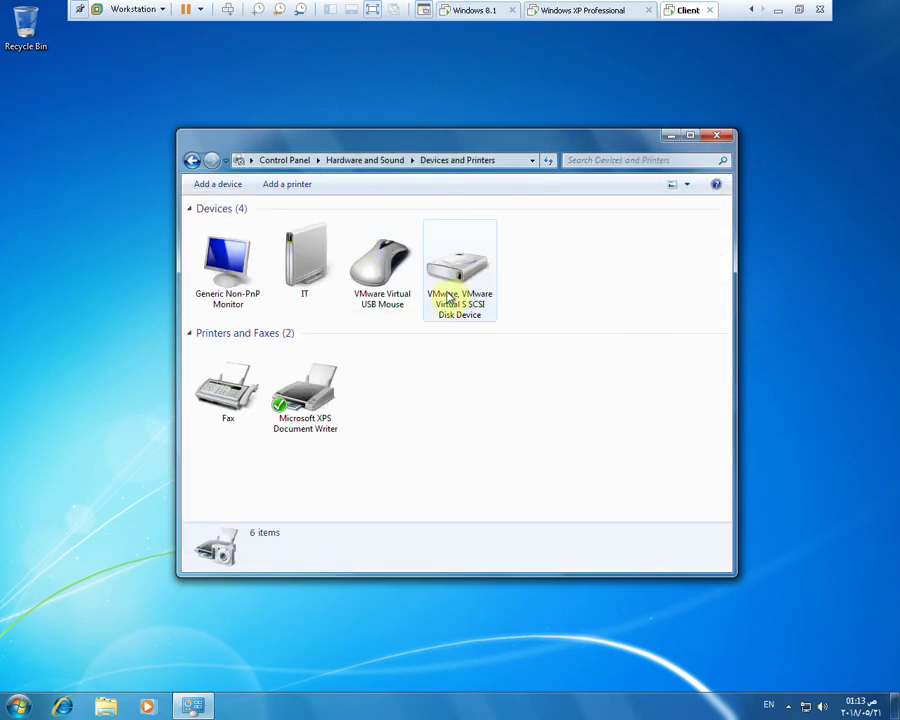
Start Add a printer for a network printer and choose 'The printer that I want isn't listed'.
click(295, 186)
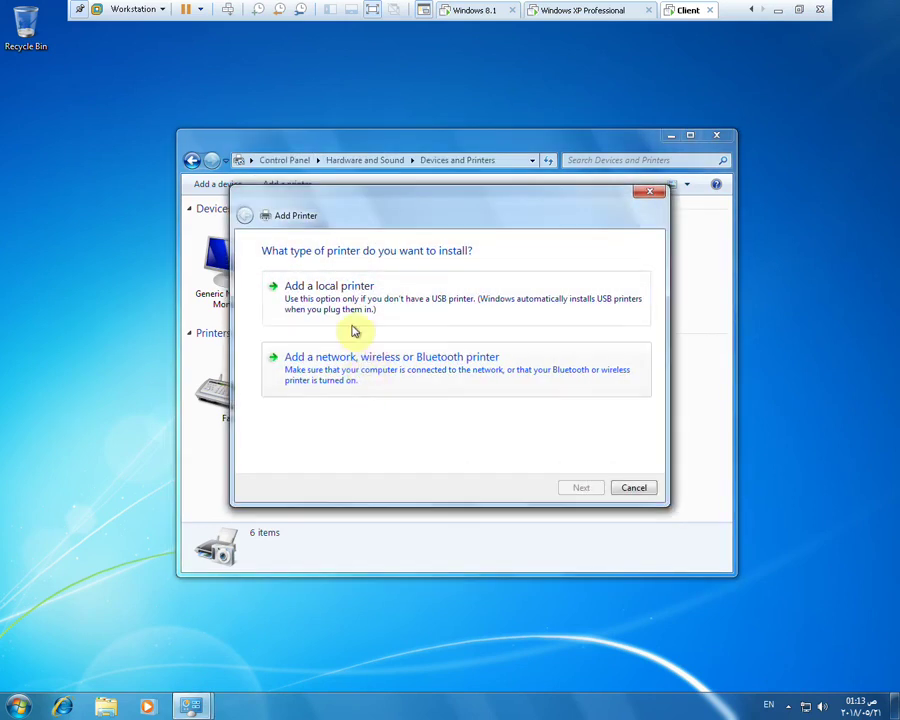
click(343, 360)
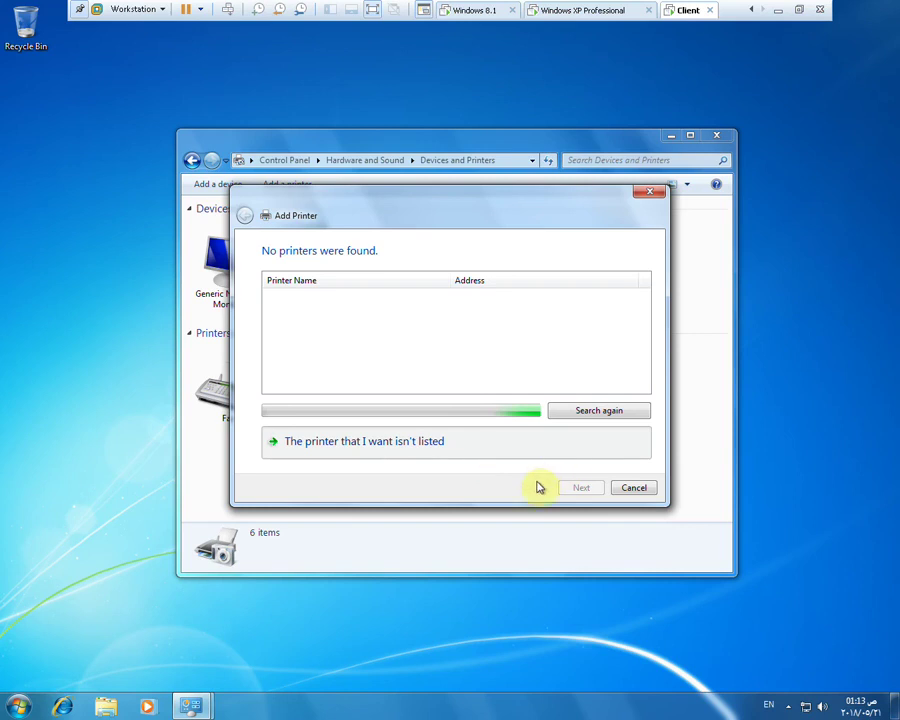
click(362, 446)
click(331, 278)
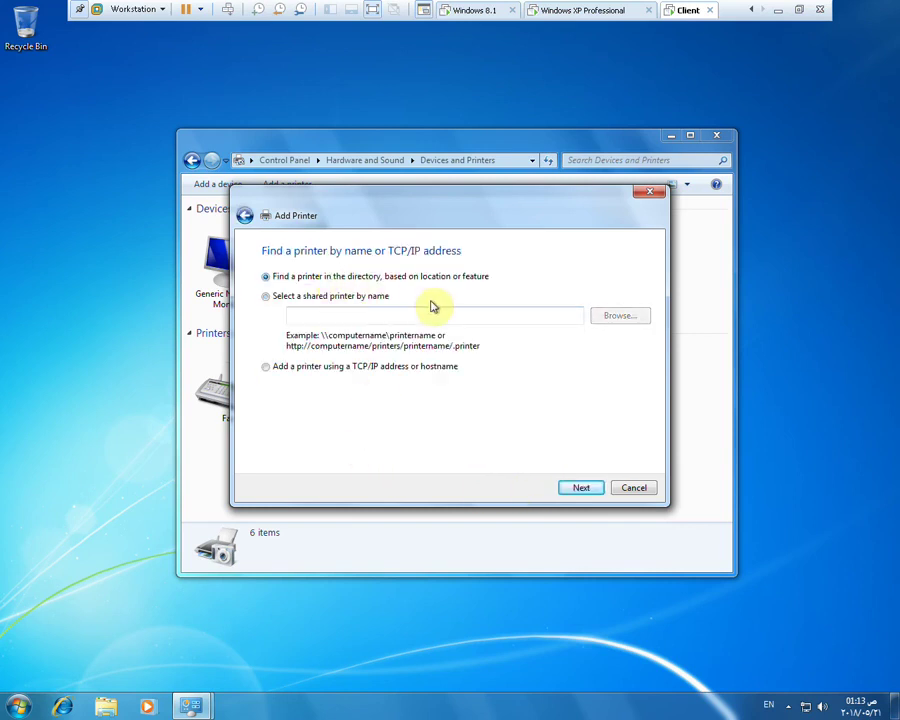
click(586, 487)
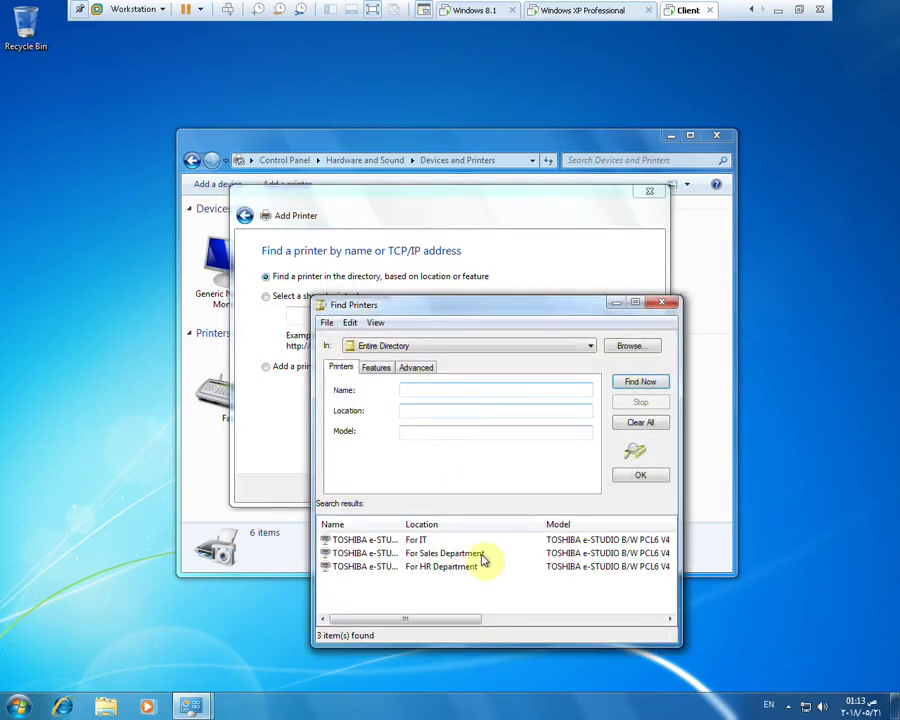
click(420, 541)
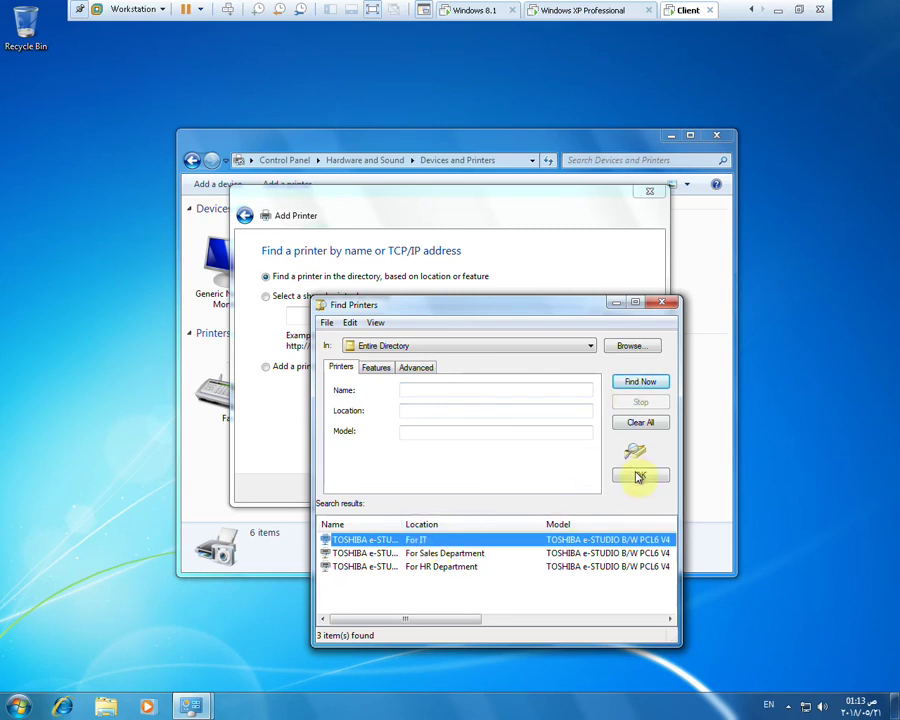
click(640, 475)
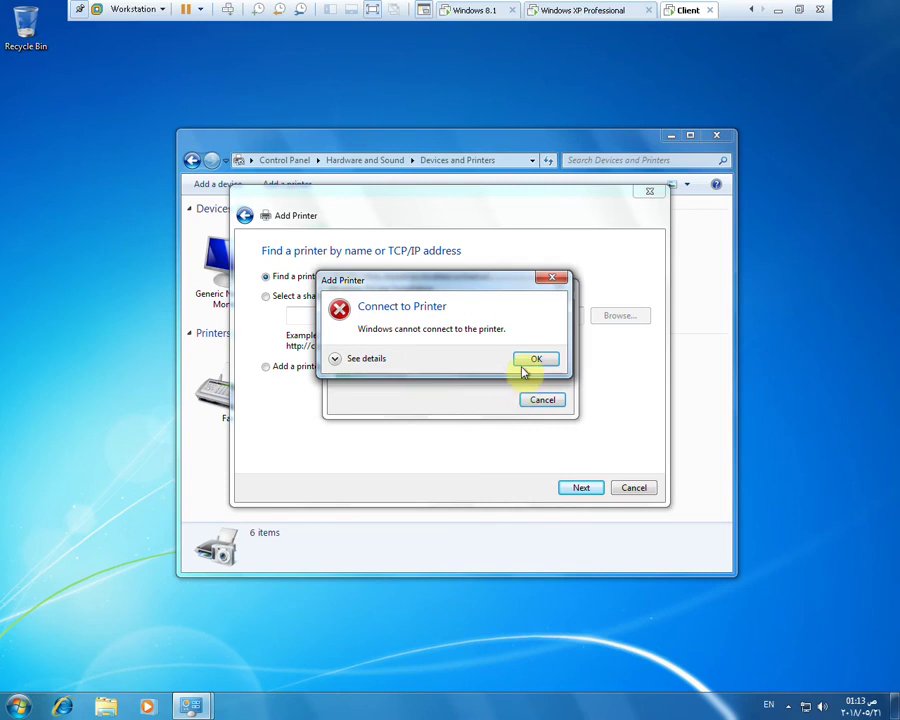
click(533, 361)
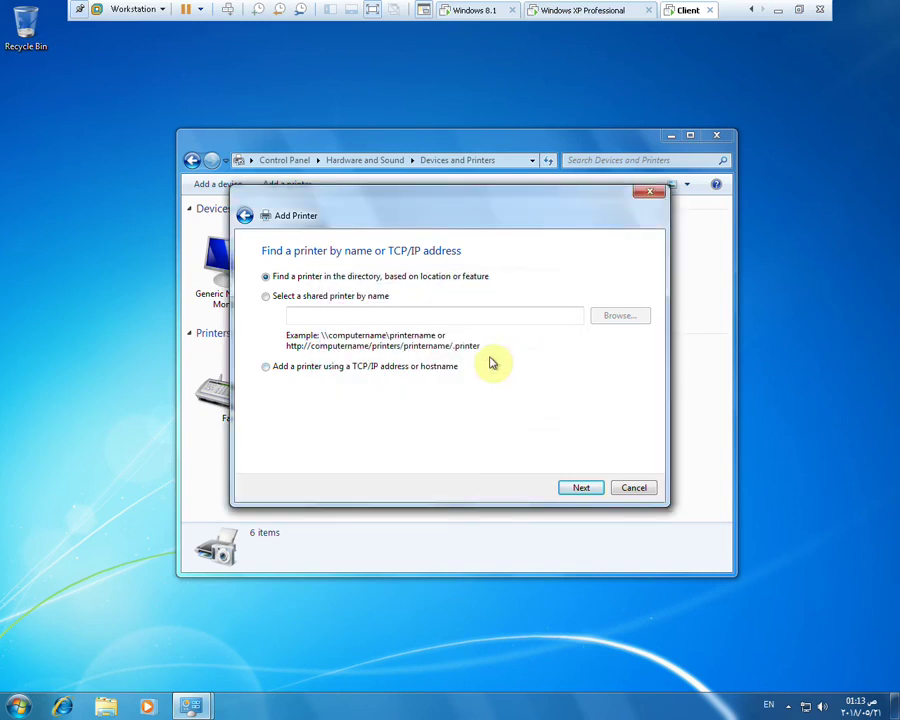
drag(489, 214, 459, 165)
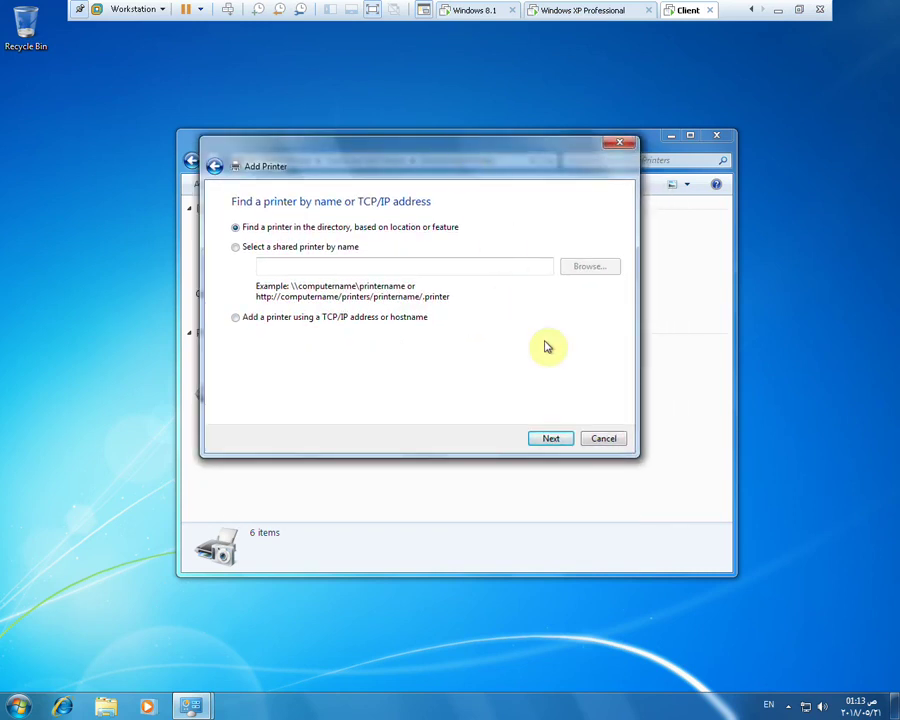
click(551, 440)
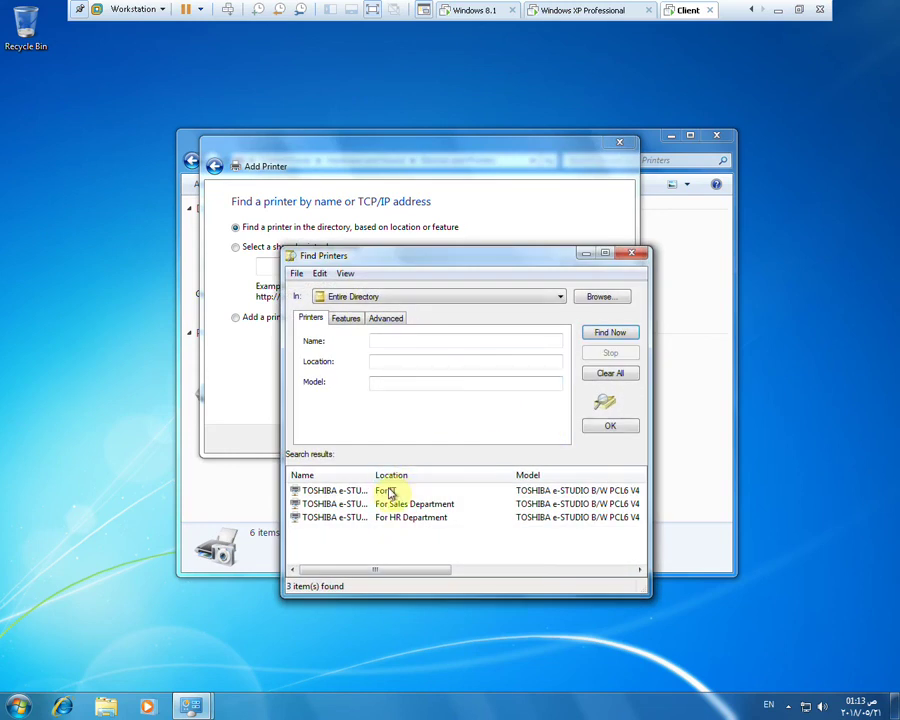
double_click(390, 492)
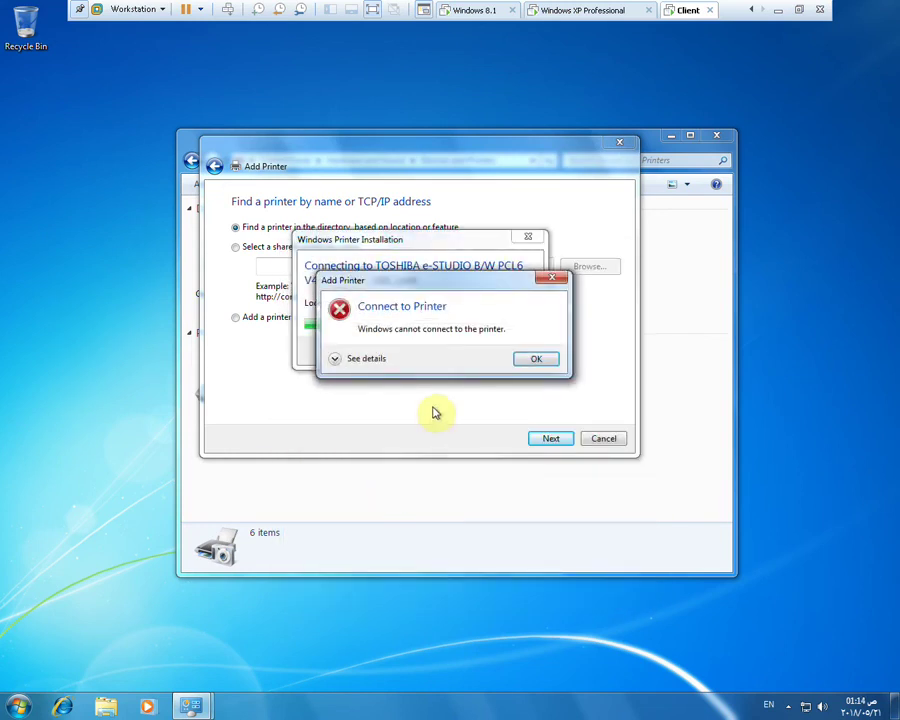
click(362, 359)
click(537, 359)
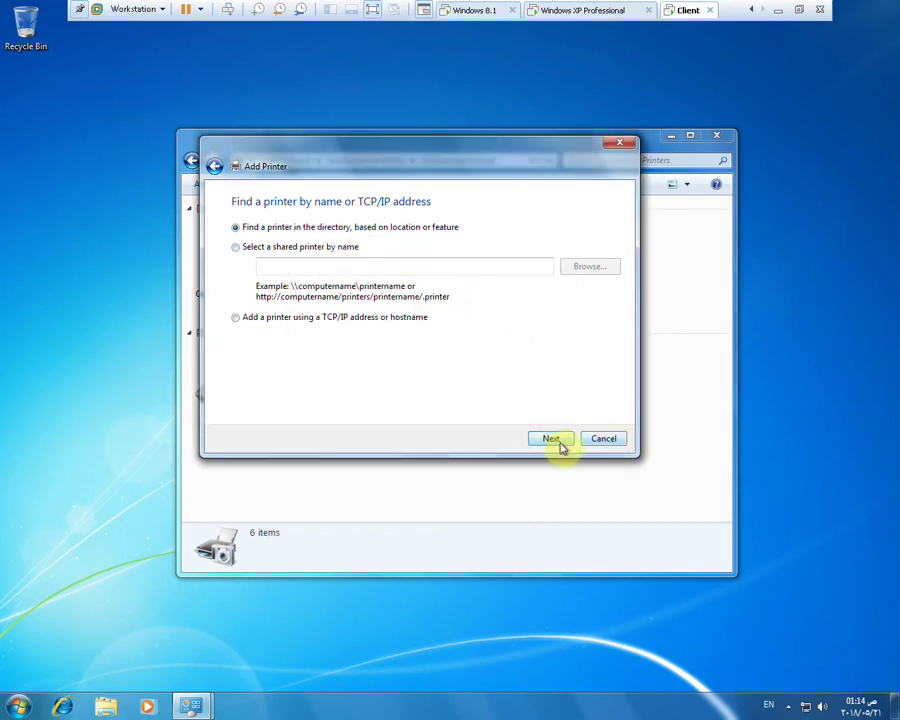
click(553, 440)
click(389, 505)
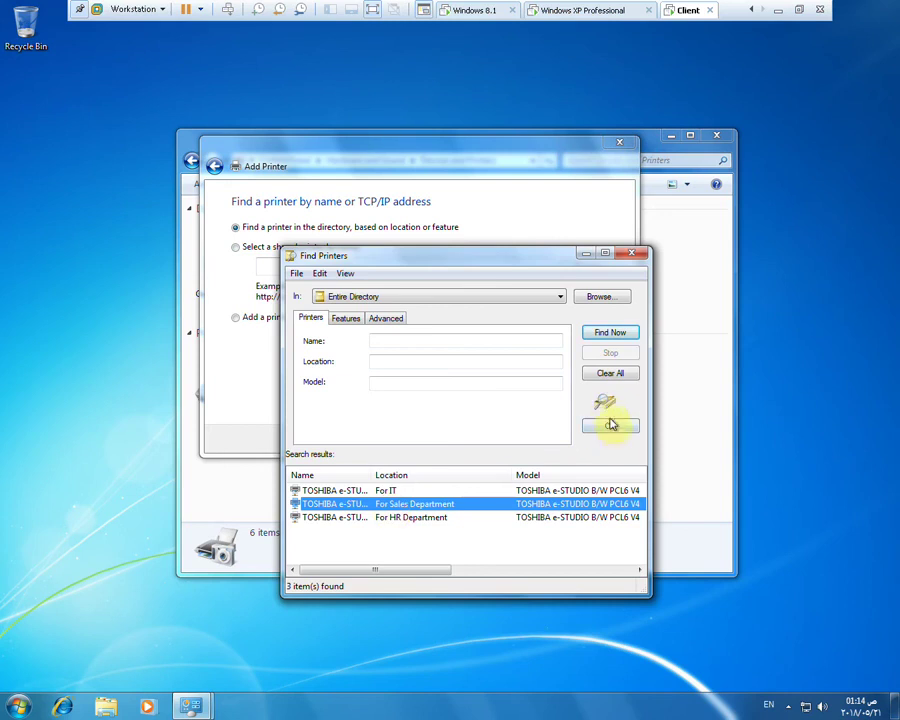
click(609, 425)
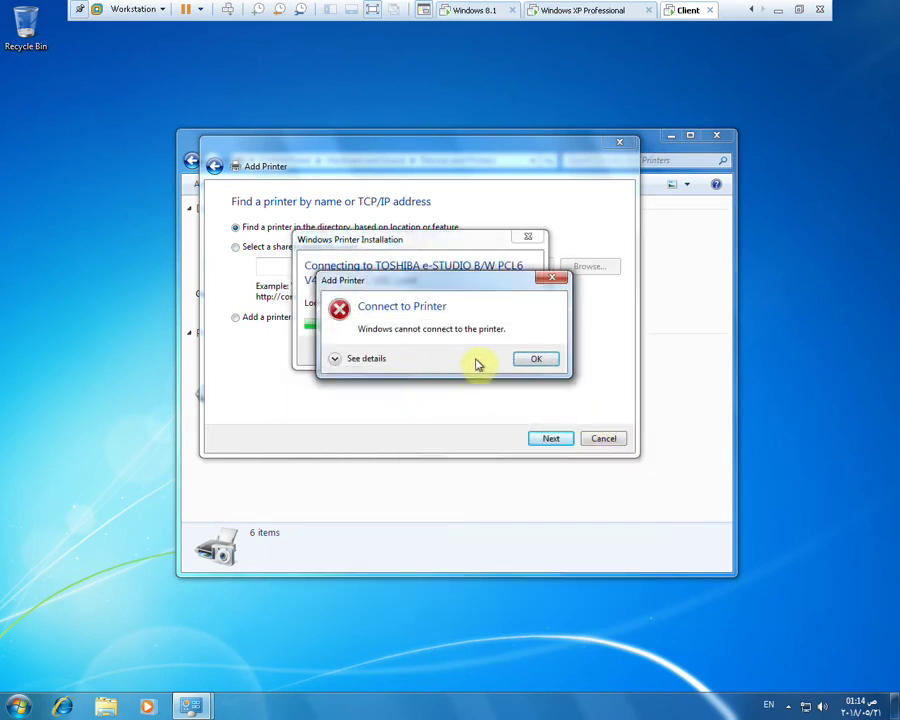
click(526, 360)
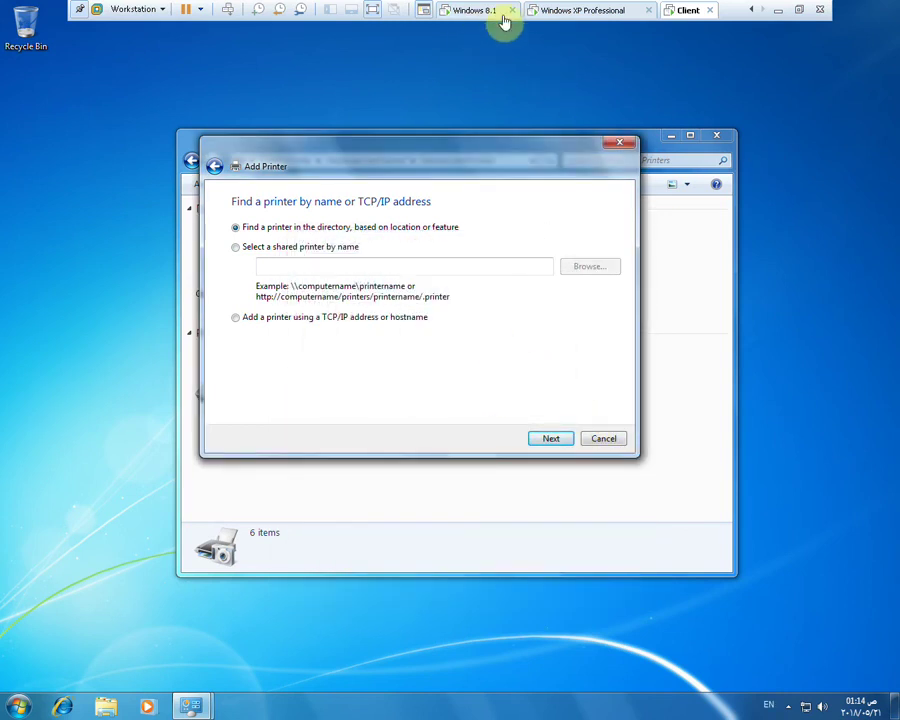
Switch to the Windows 8.1 VM and choose to sign in as a different user.
click(468, 10)
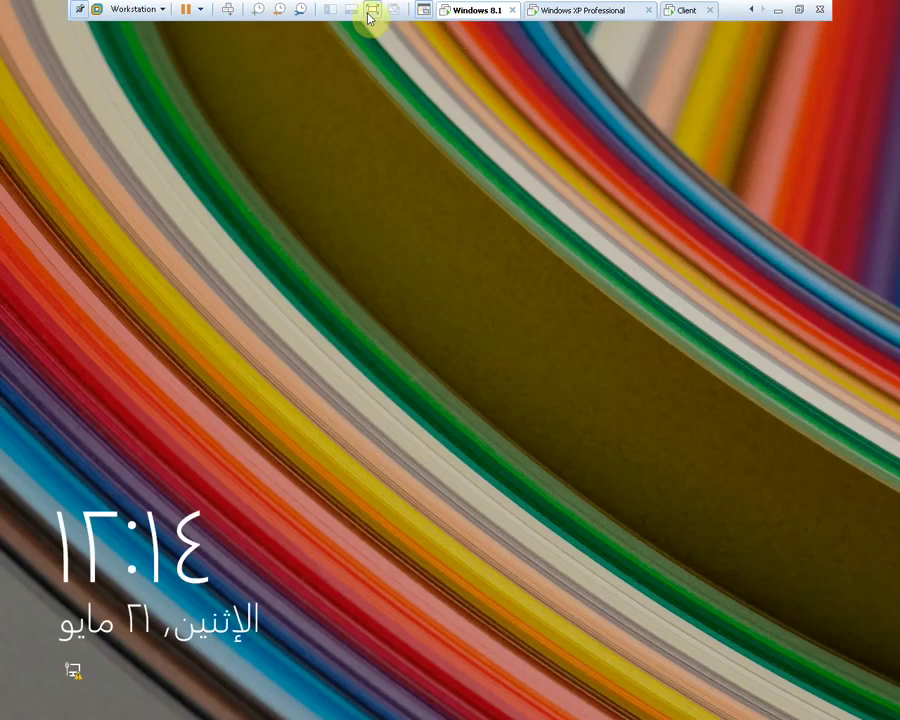
click(229, 11)
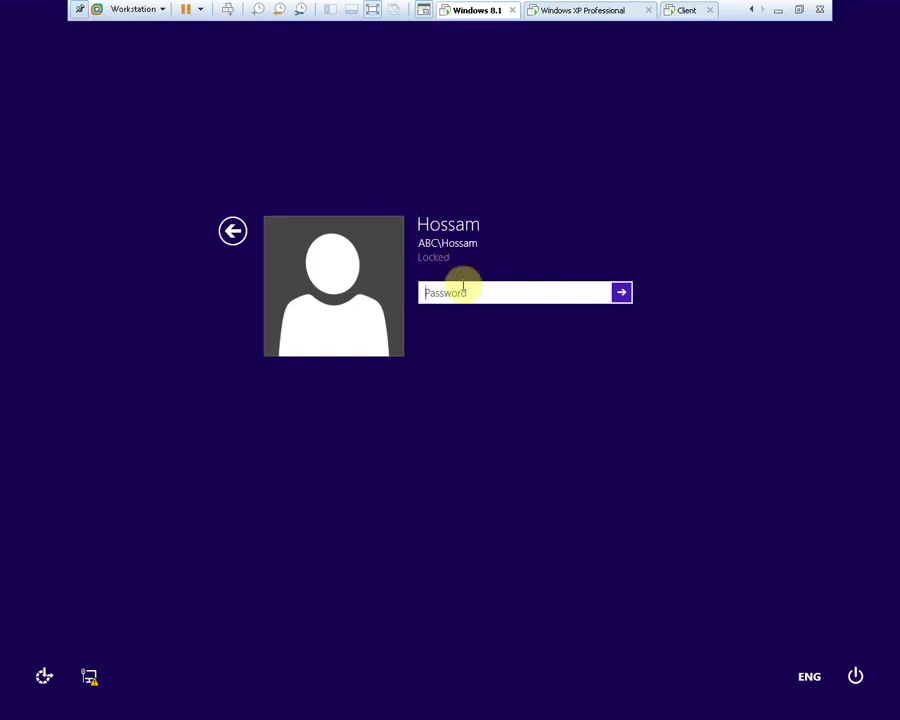
click(229, 233)
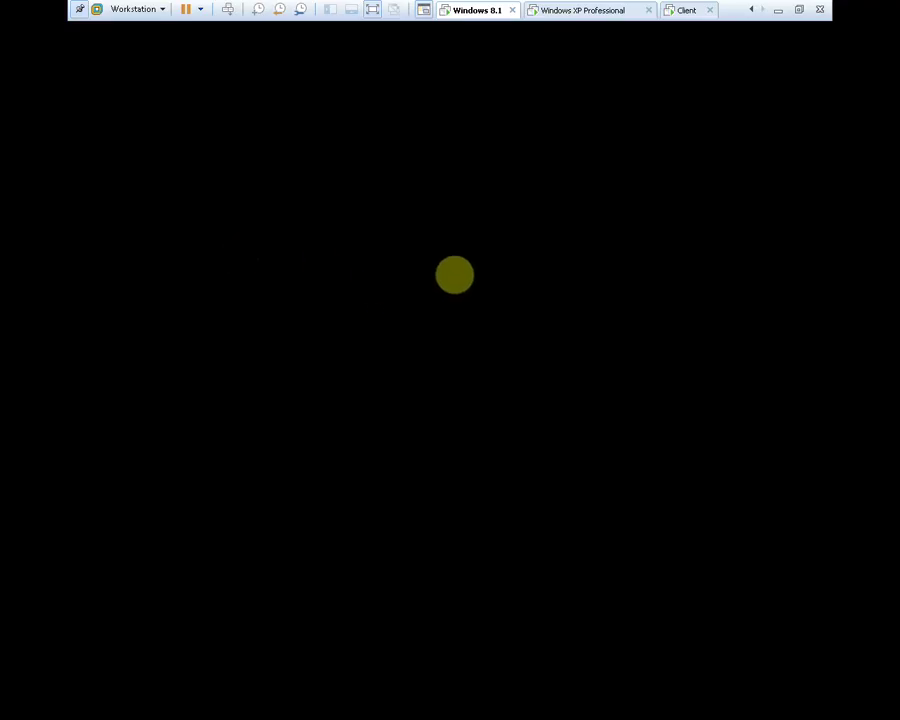
click(424, 287)
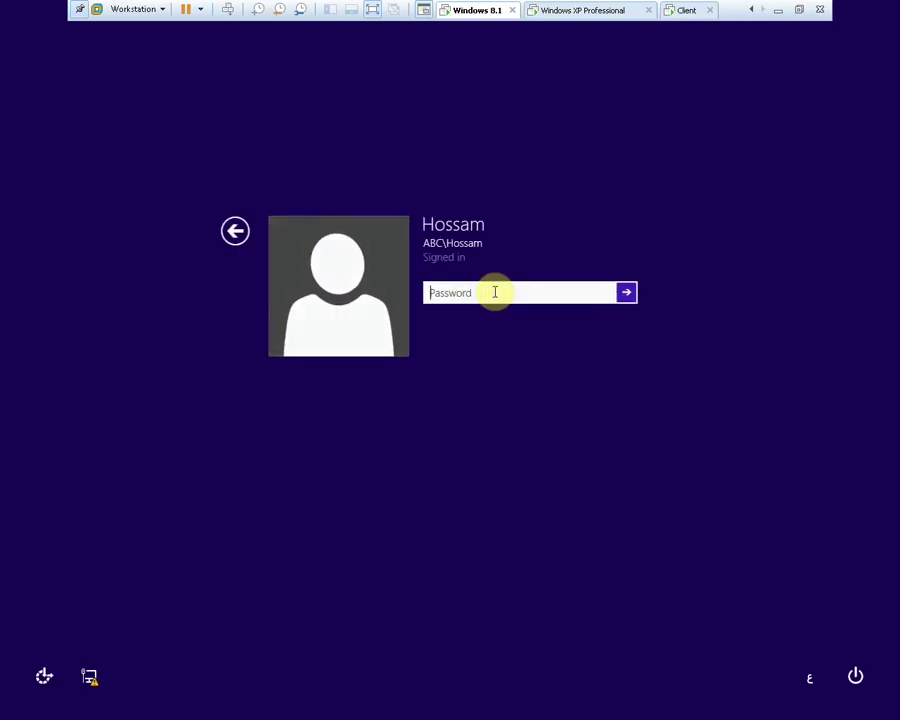
click(232, 230)
click(500, 294)
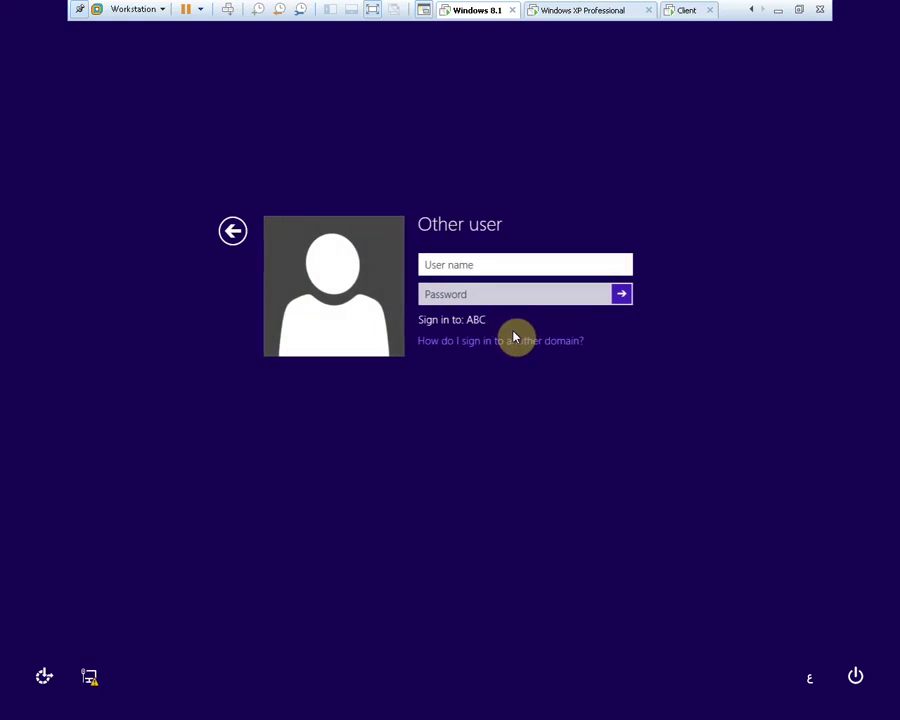
Sign in with the domain user's account name and password, using the English input language.
key(alt+shift)
text(ga)
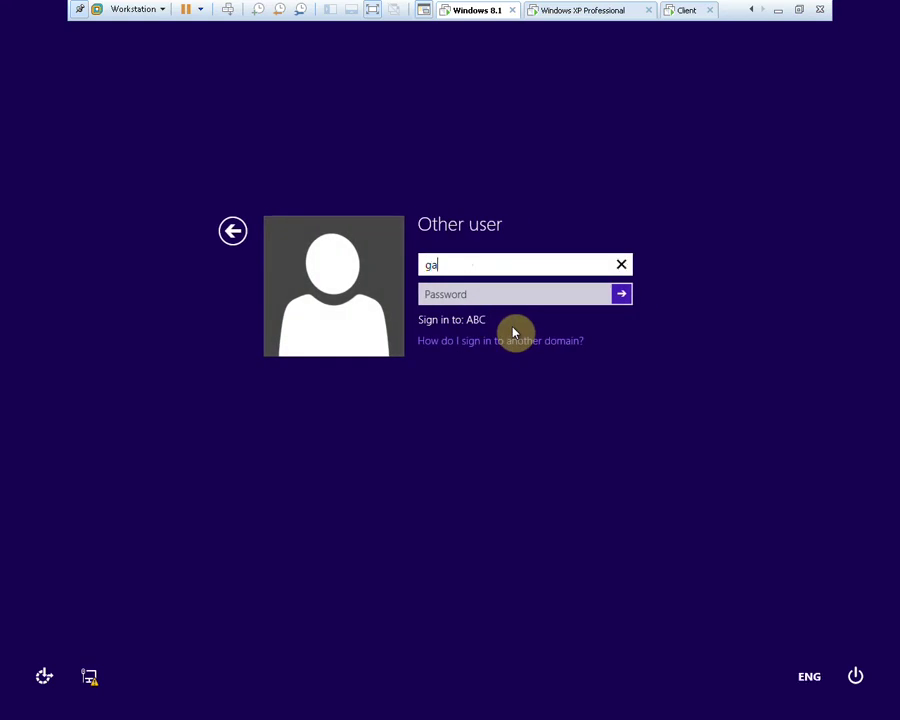
text(sser)
key(Tab)
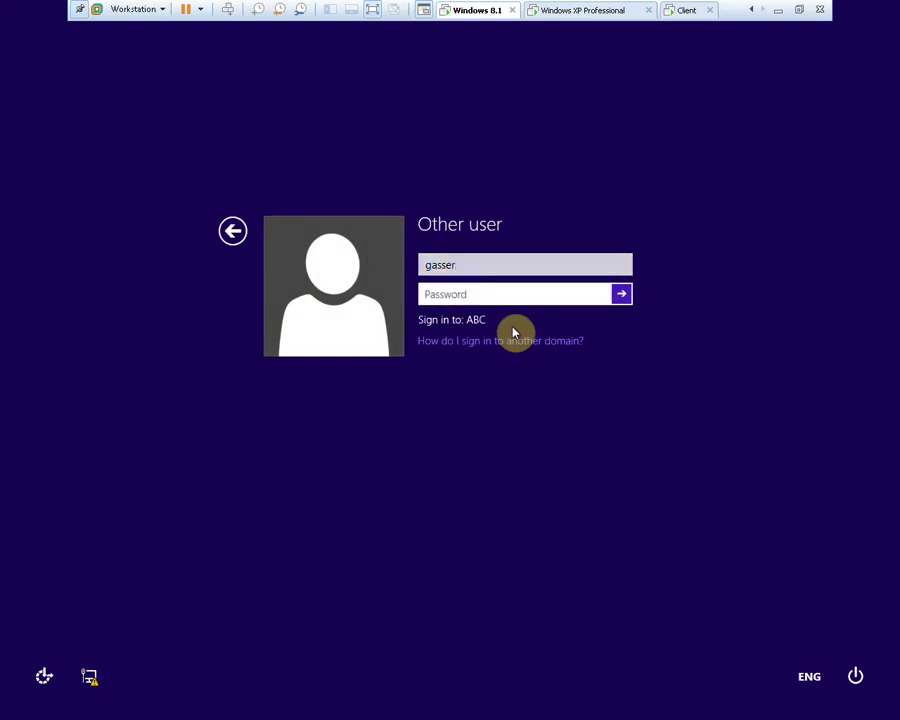
text(*****)
key(Return)
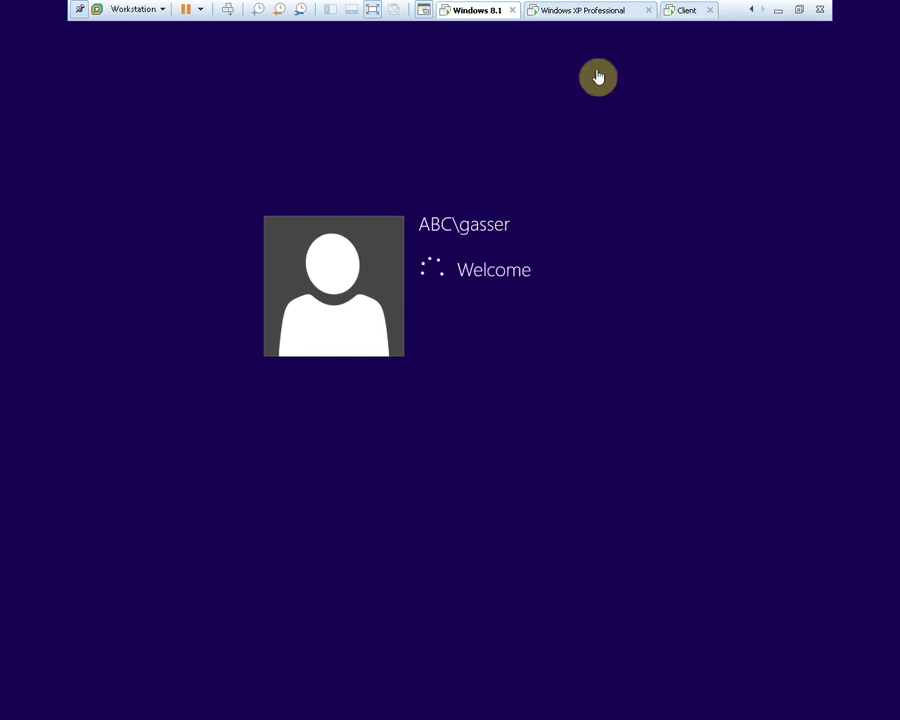
Minimize the VM window and bring up the screen recorder from the notification area.
click(779, 11)
click(759, 707)
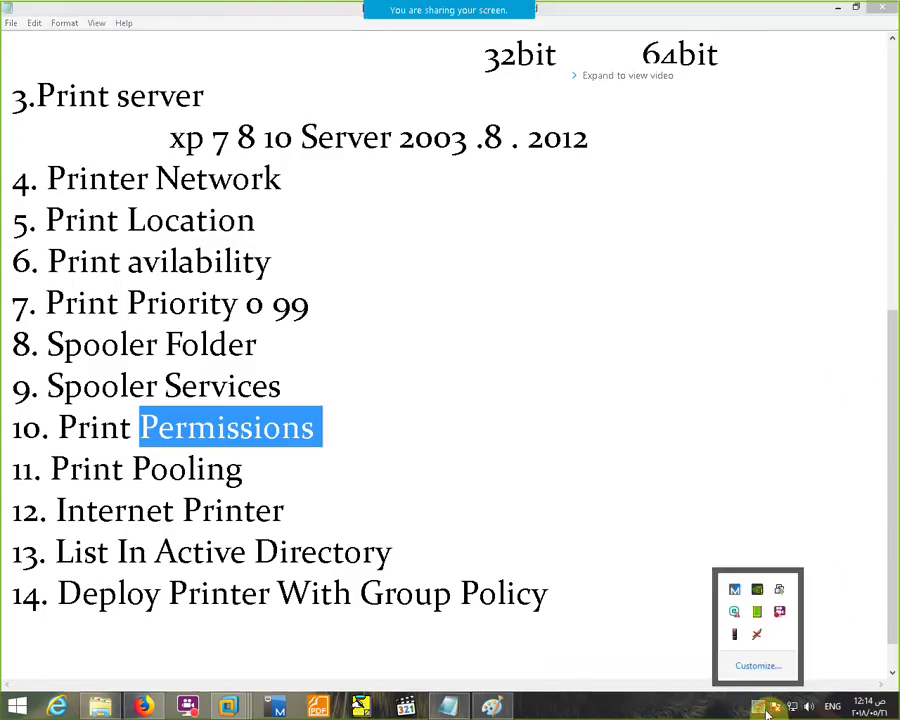
click(781, 617)
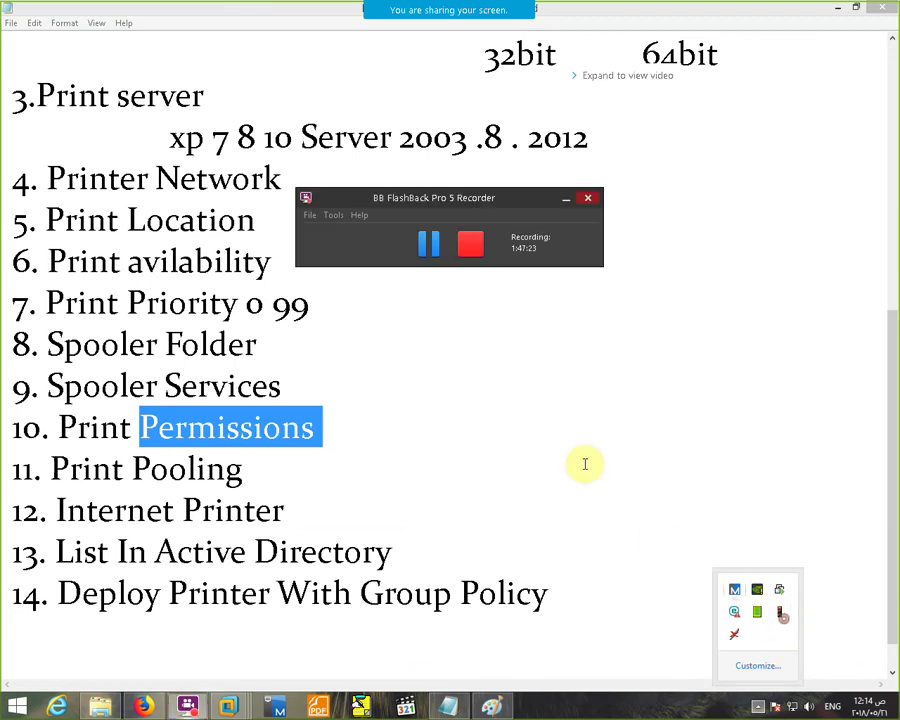
click(424, 245)
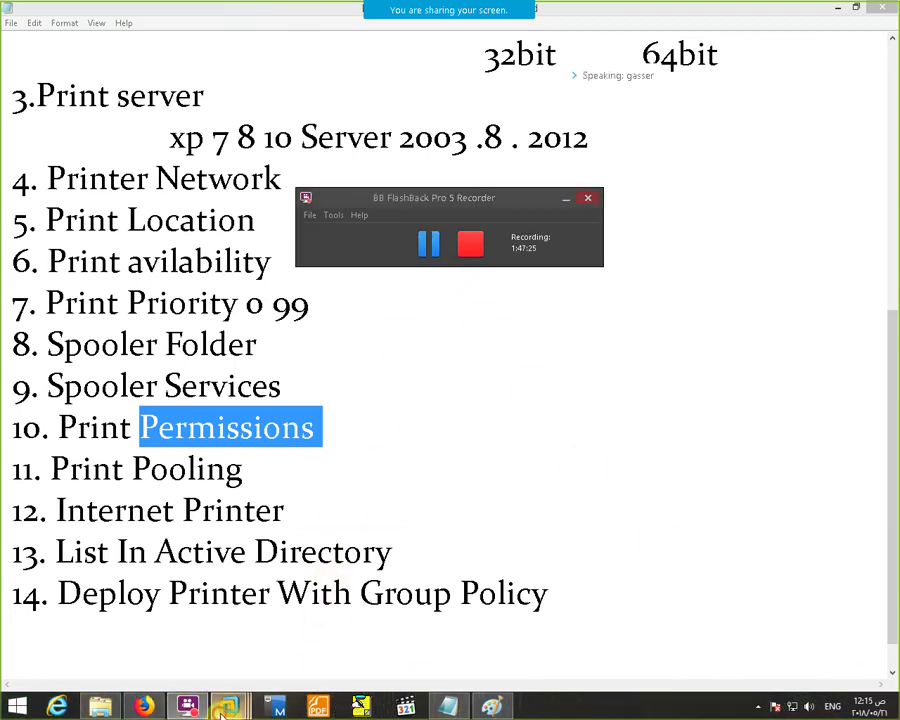
Open Devices and Printers on the Windows 8.1 VM through Control Panel's Hardware and Sound.
mouse_move(224, 710)
click(268, 625)
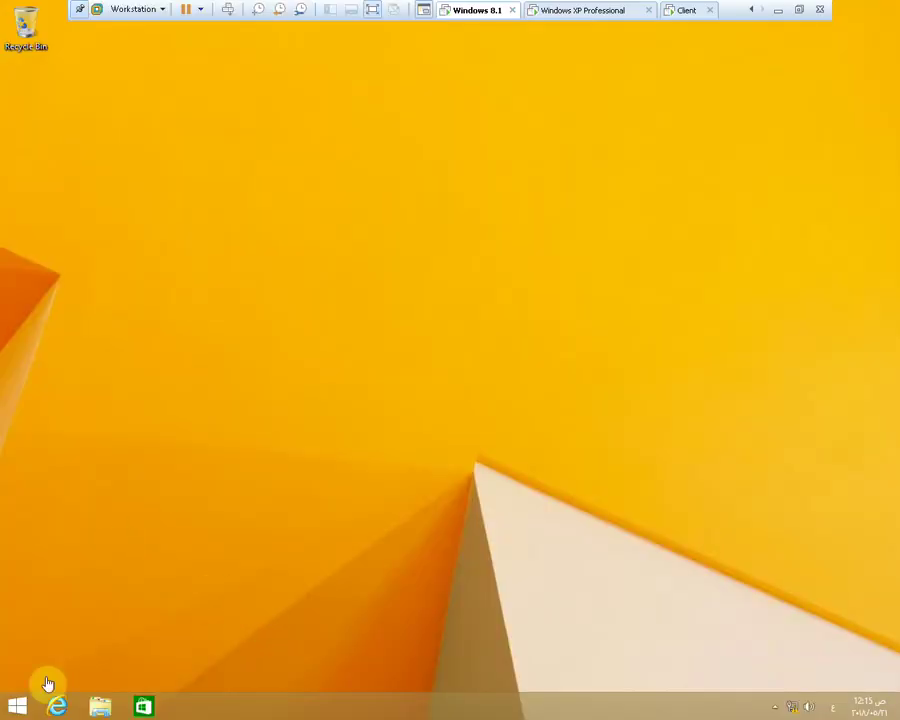
right_click(10, 710)
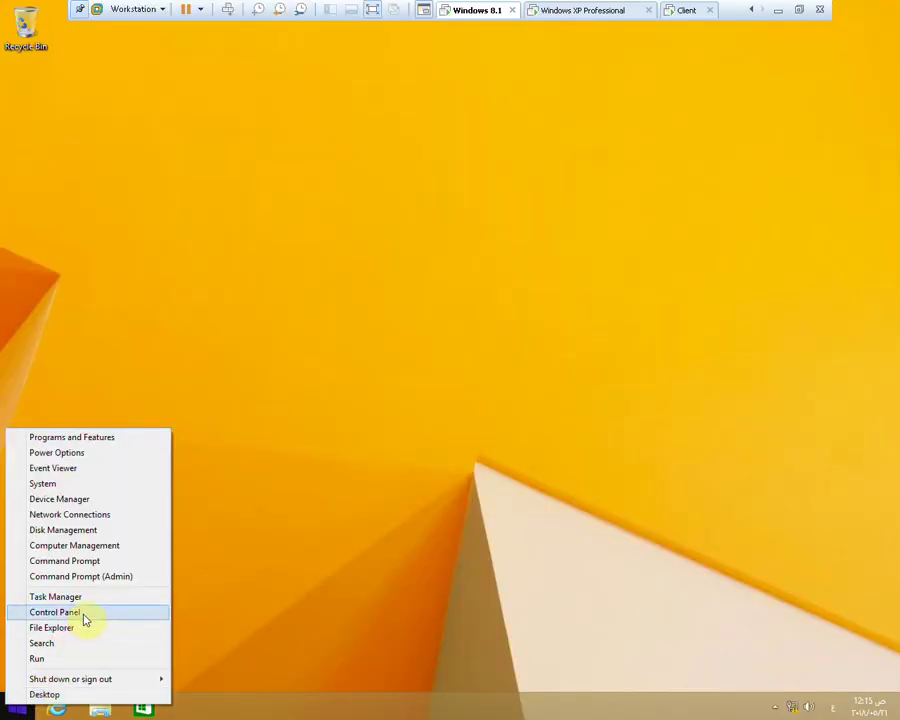
click(83, 613)
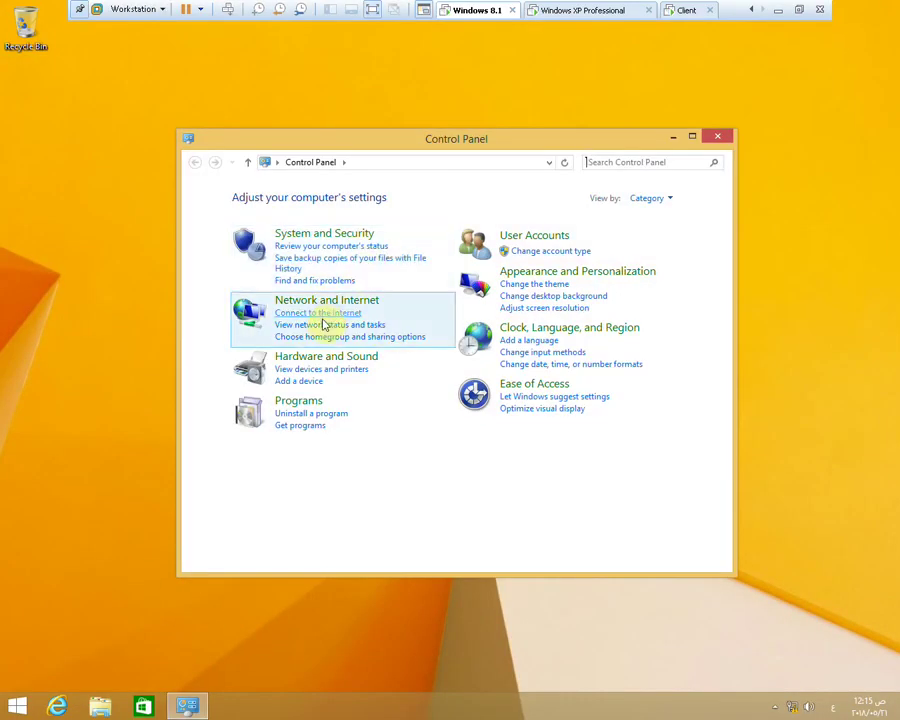
click(317, 357)
click(402, 197)
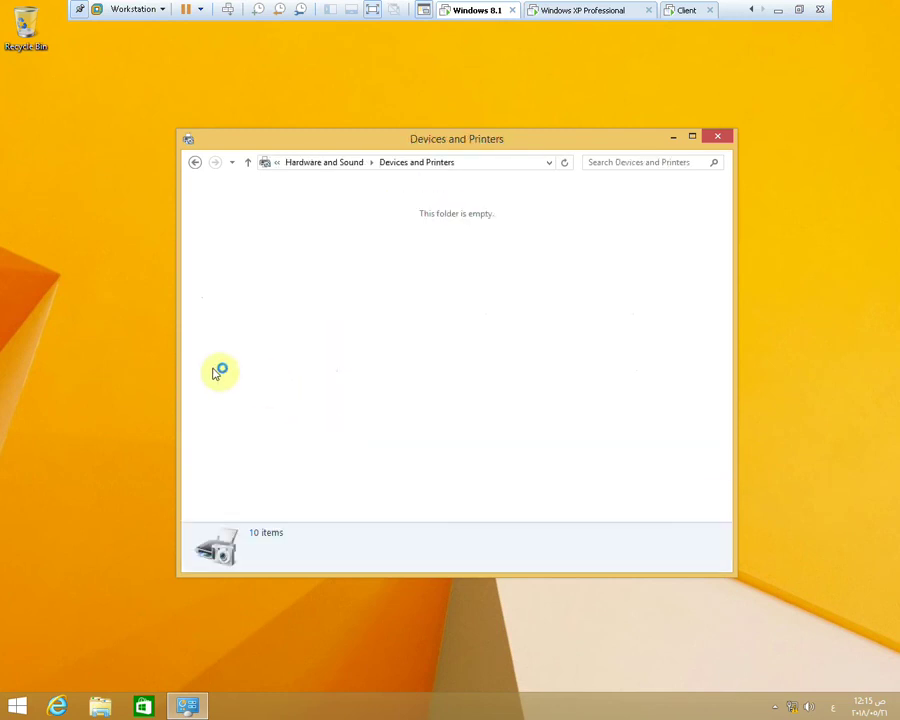
Add the shared TOSHIBA e-STUDIO B/W PCL6 V4 -3 printer from PDC.ABC.com.
click(289, 187)
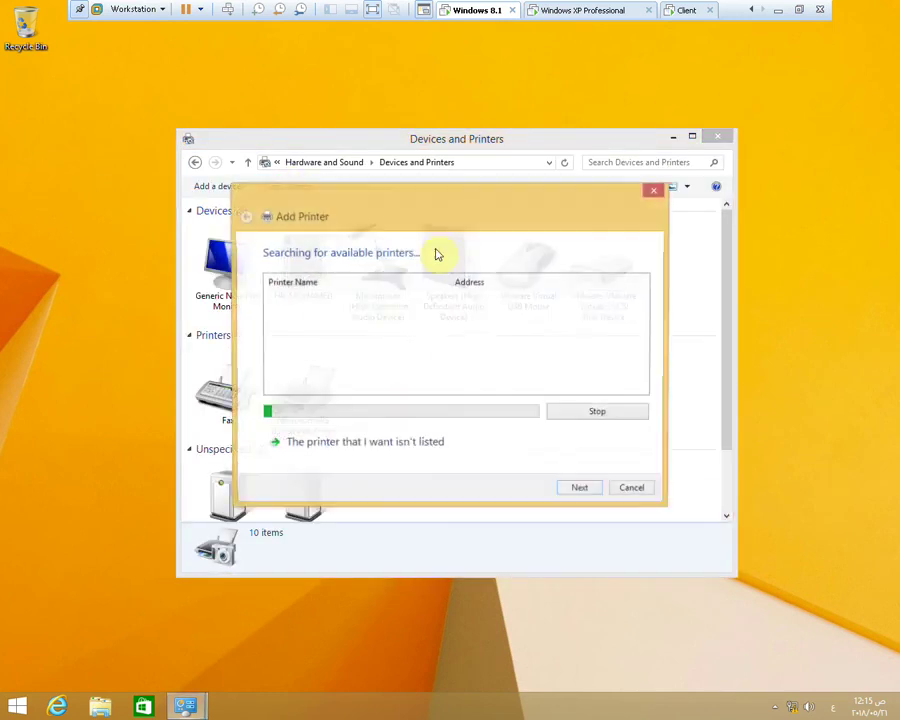
click(420, 325)
click(583, 489)
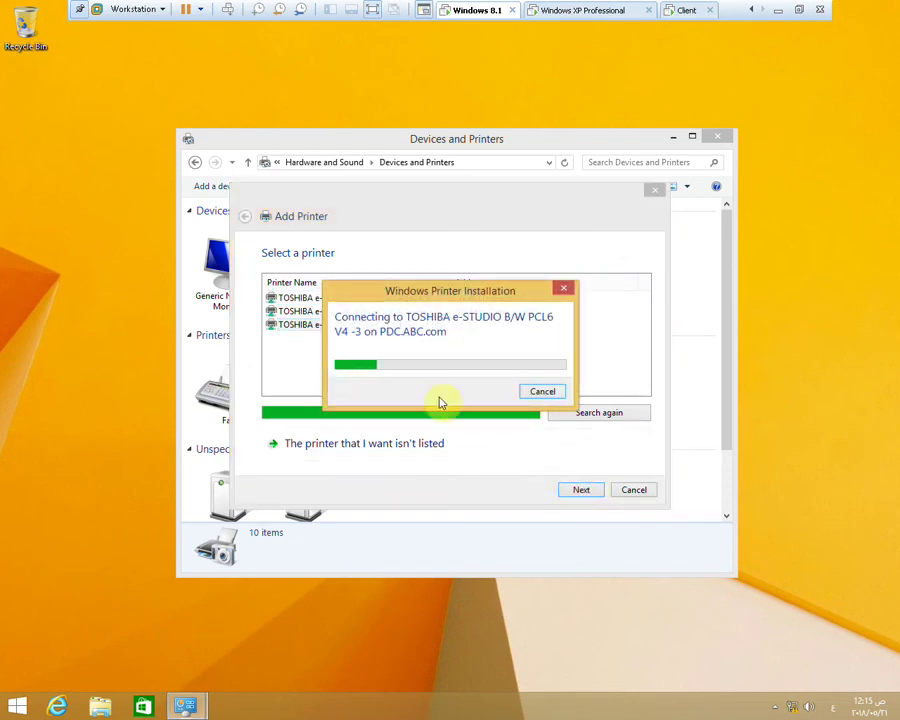
click(581, 504)
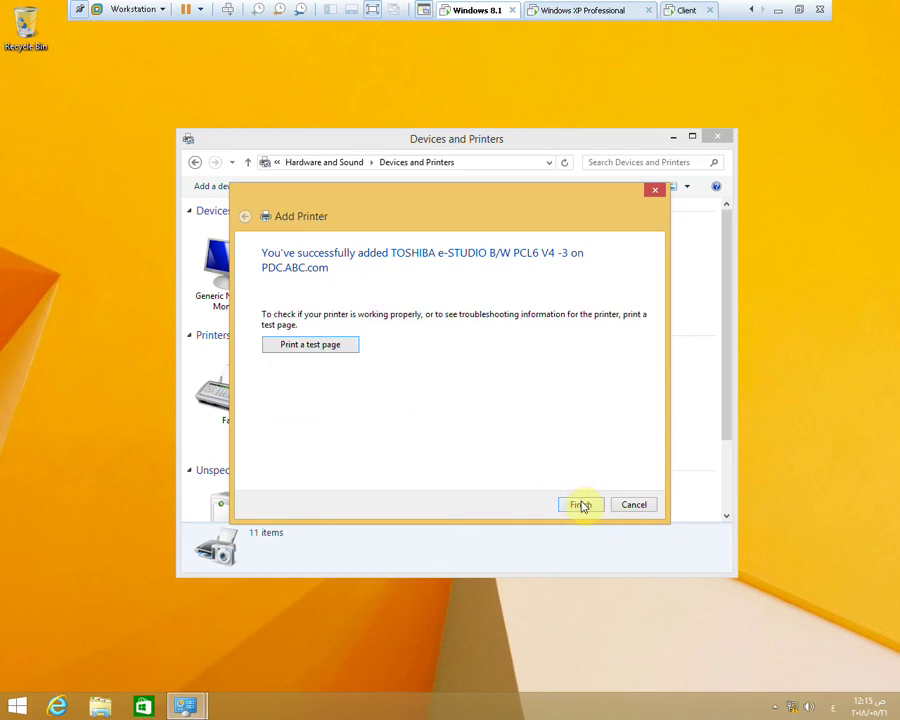
click(581, 504)
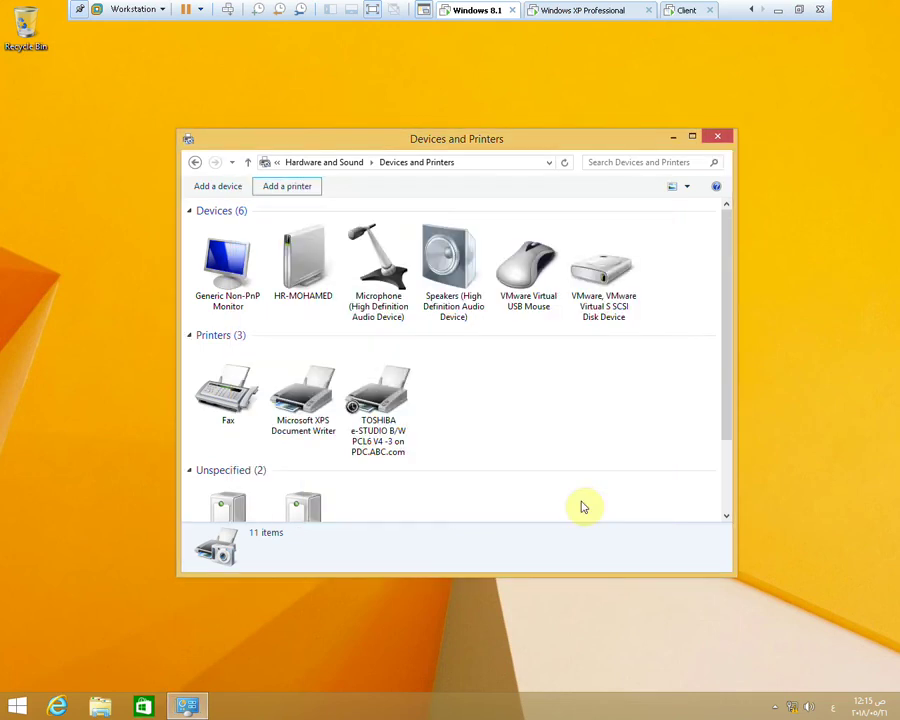
Review the new TOSHIBA printer's Advanced, Color Management and Security tabs, then switch to the DC VM.
right_click(381, 410)
click(417, 463)
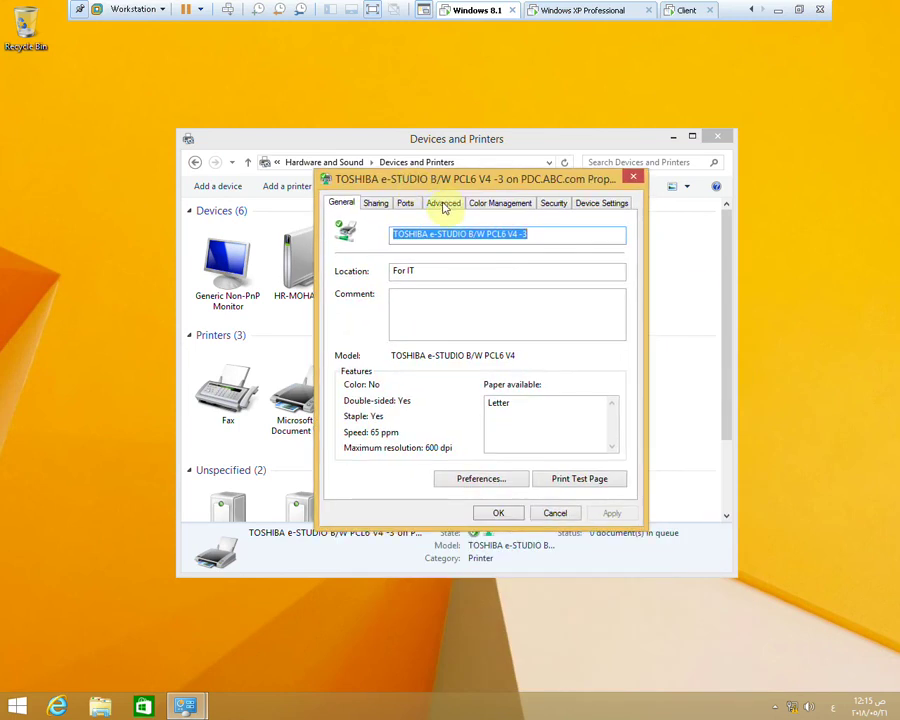
click(444, 205)
click(512, 208)
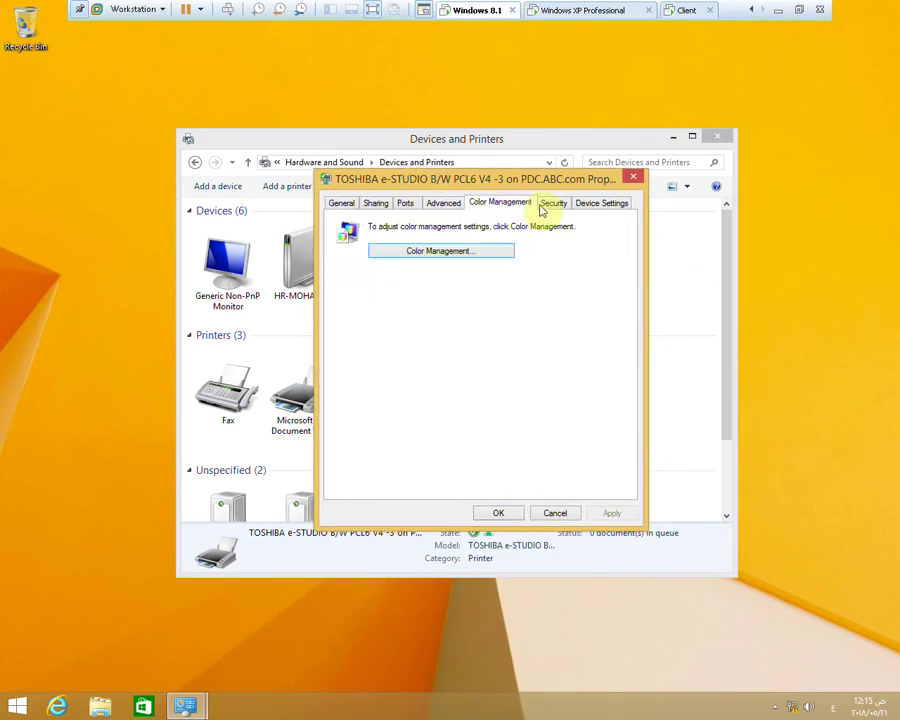
click(552, 204)
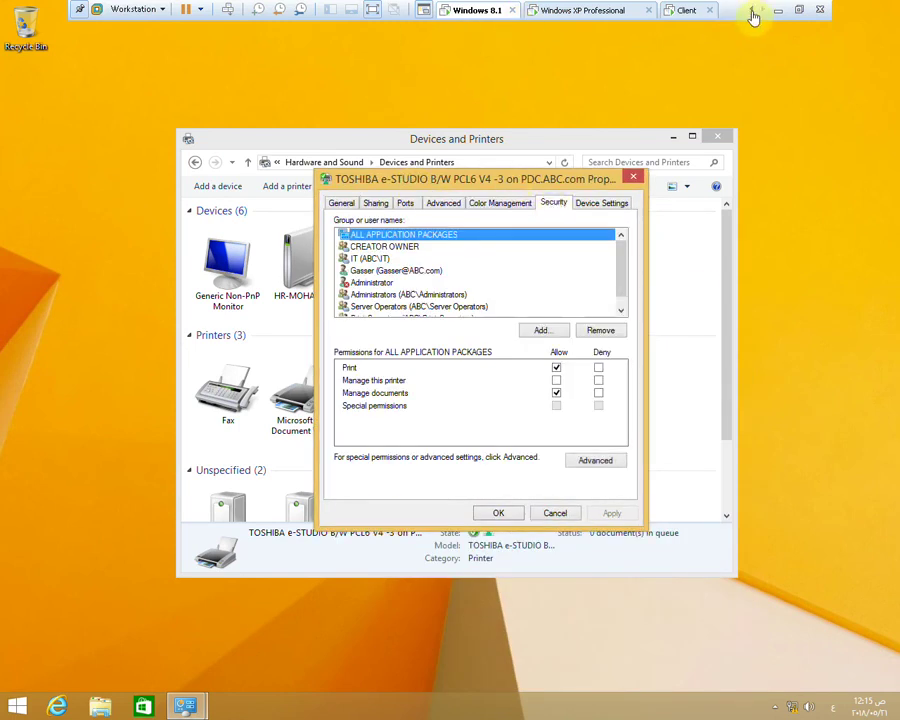
click(754, 13)
click(455, 12)
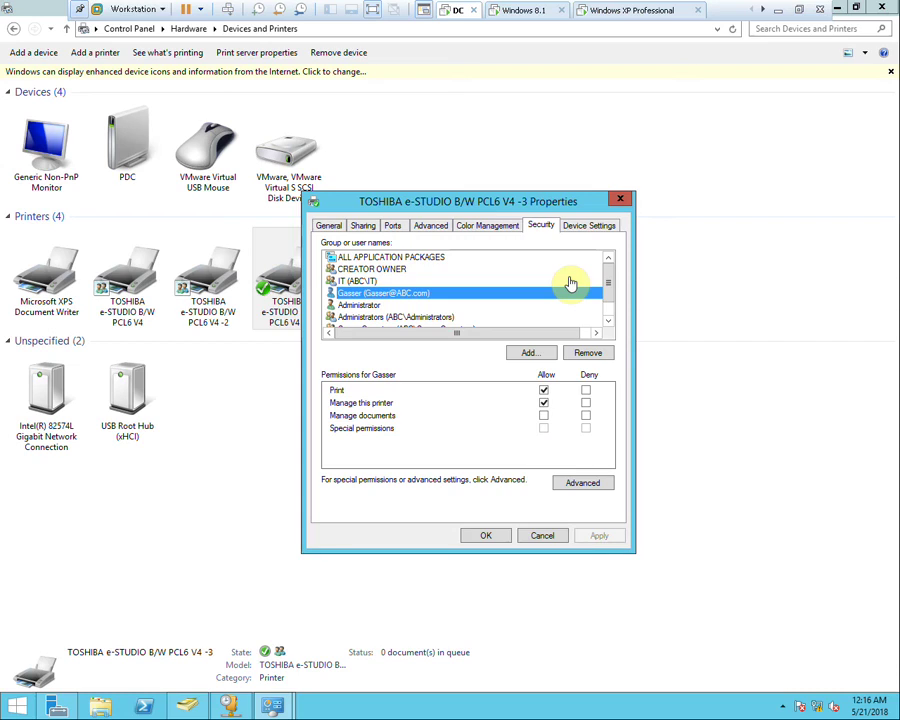
Close the printer dialog and review the print server's Security permissions.
click(562, 537)
click(273, 53)
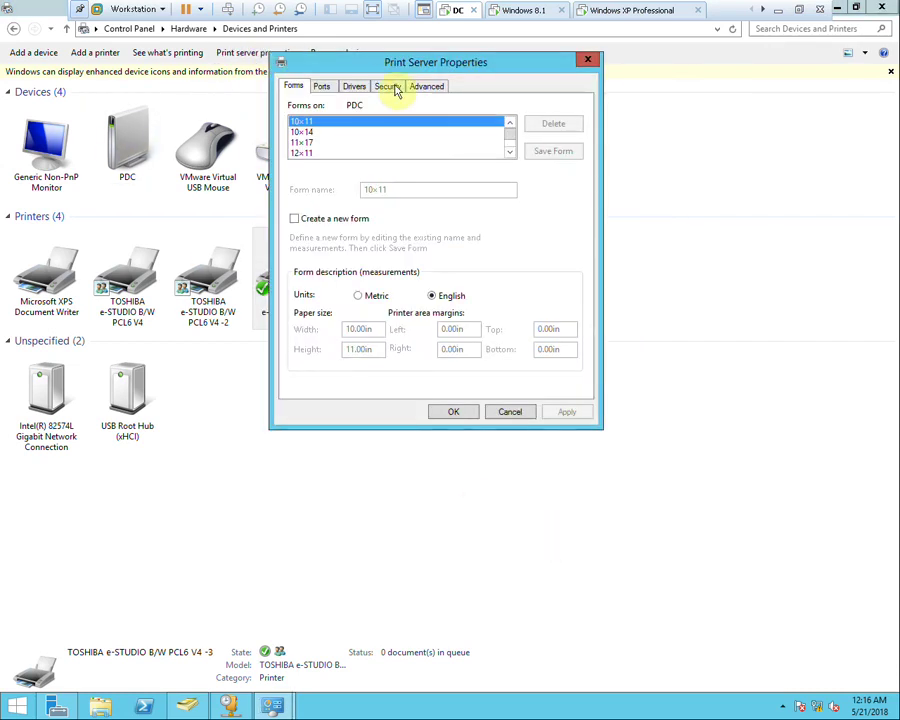
click(389, 87)
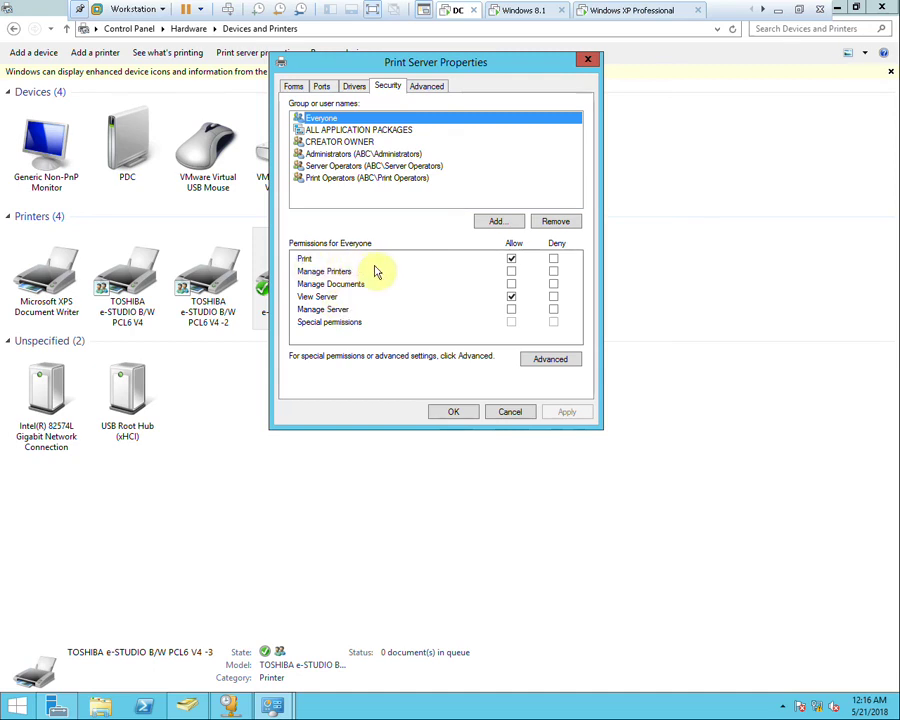
click(512, 411)
Check the TOSHIBA V4 -3 queue and its Sharing and Security tabs, including the IT group's Print permission, without saving.
double_click(298, 295)
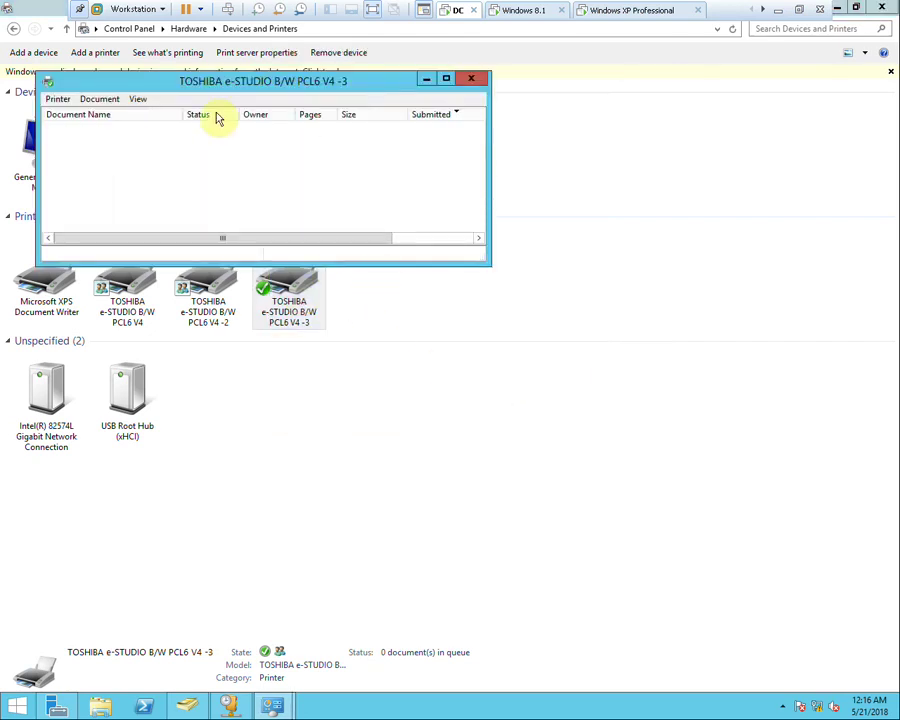
click(468, 82)
right_click(304, 266)
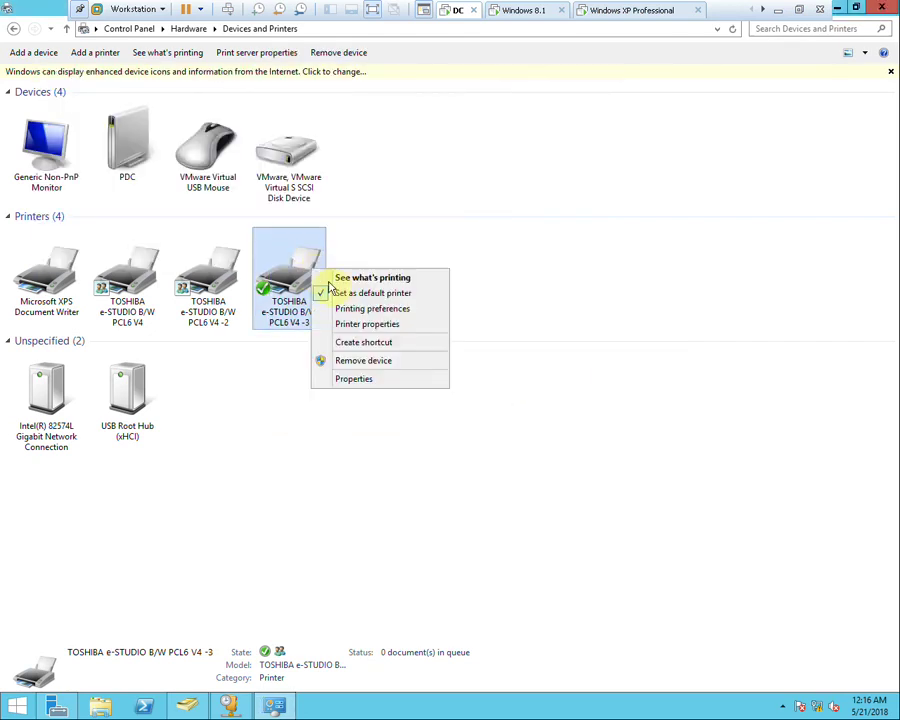
click(352, 323)
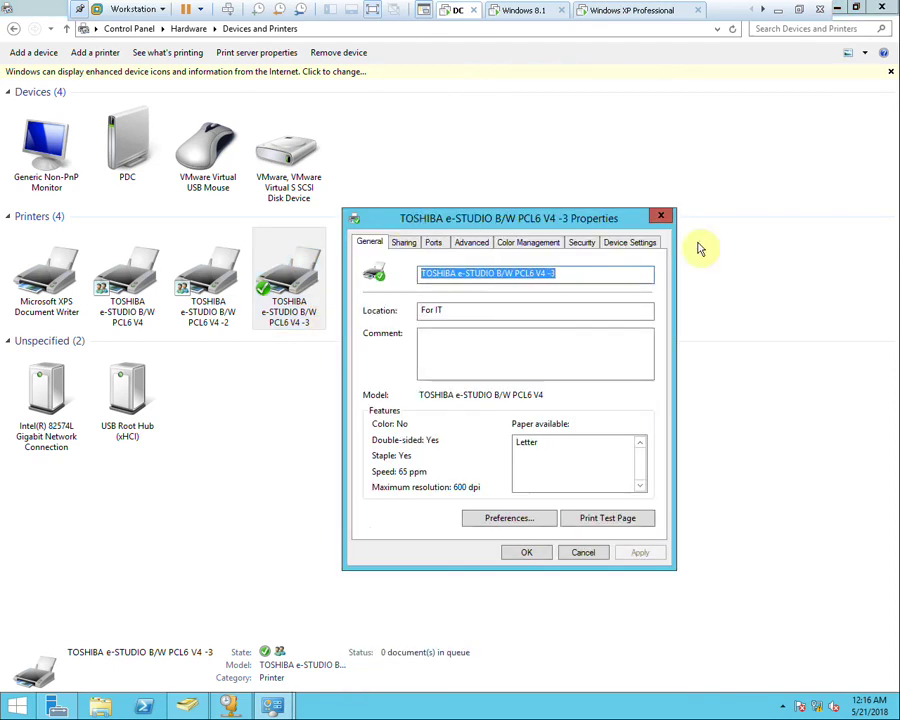
click(405, 243)
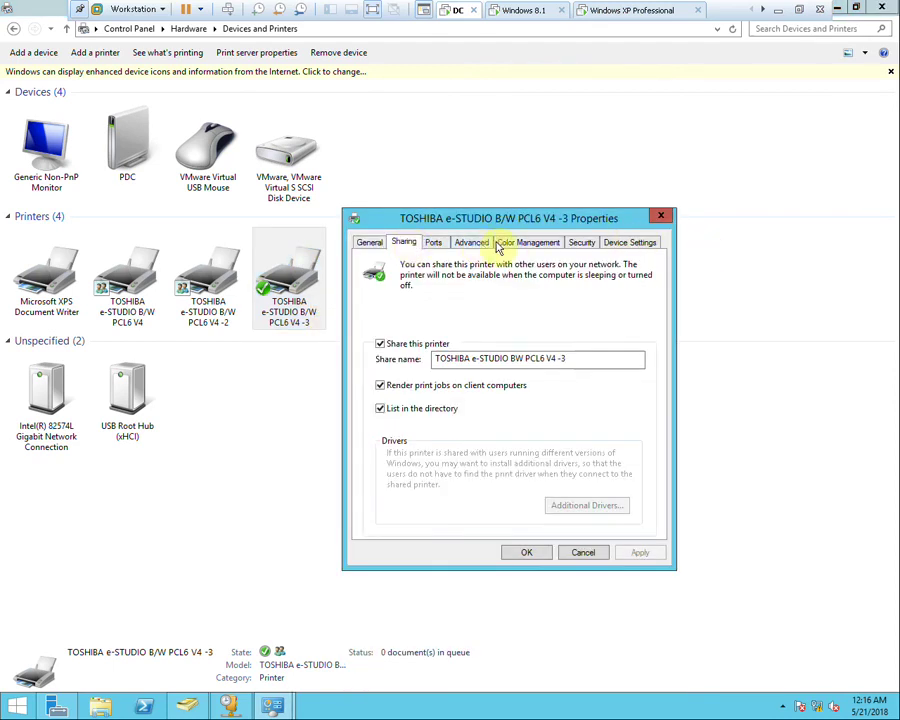
click(583, 243)
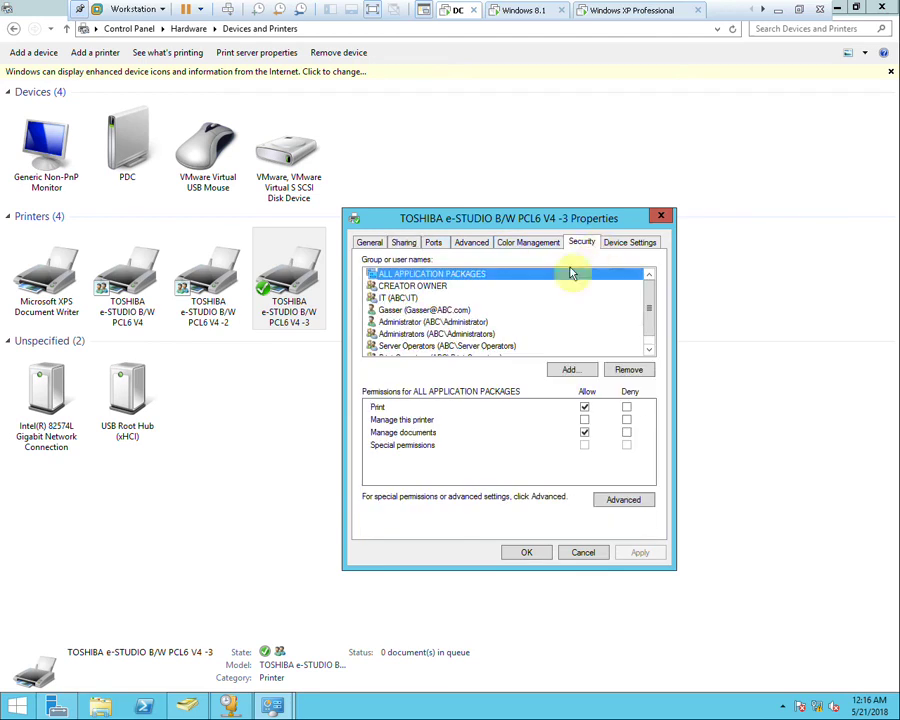
click(396, 298)
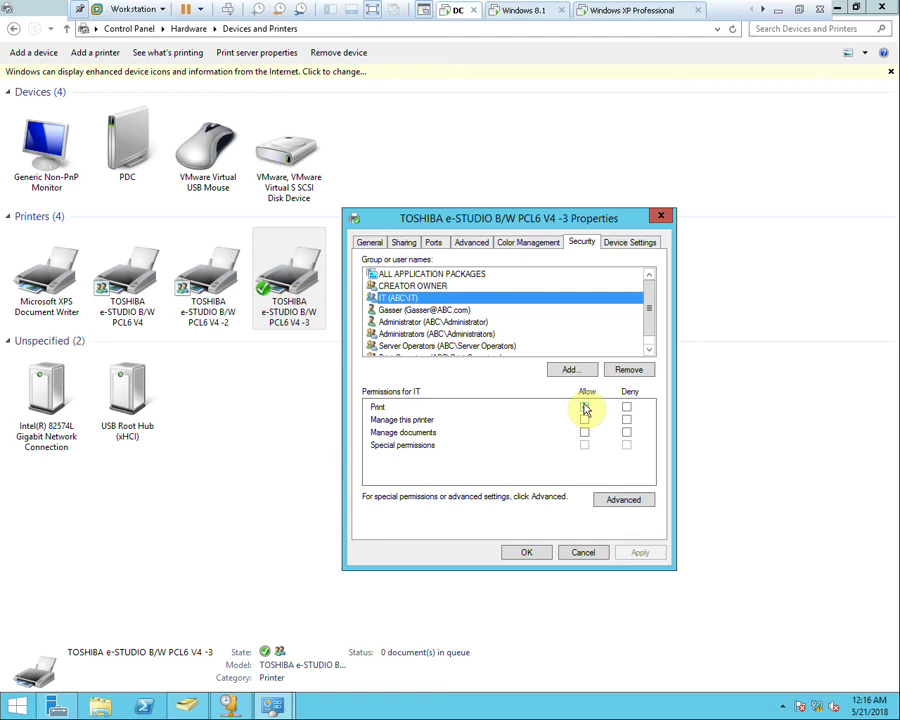
click(585, 408)
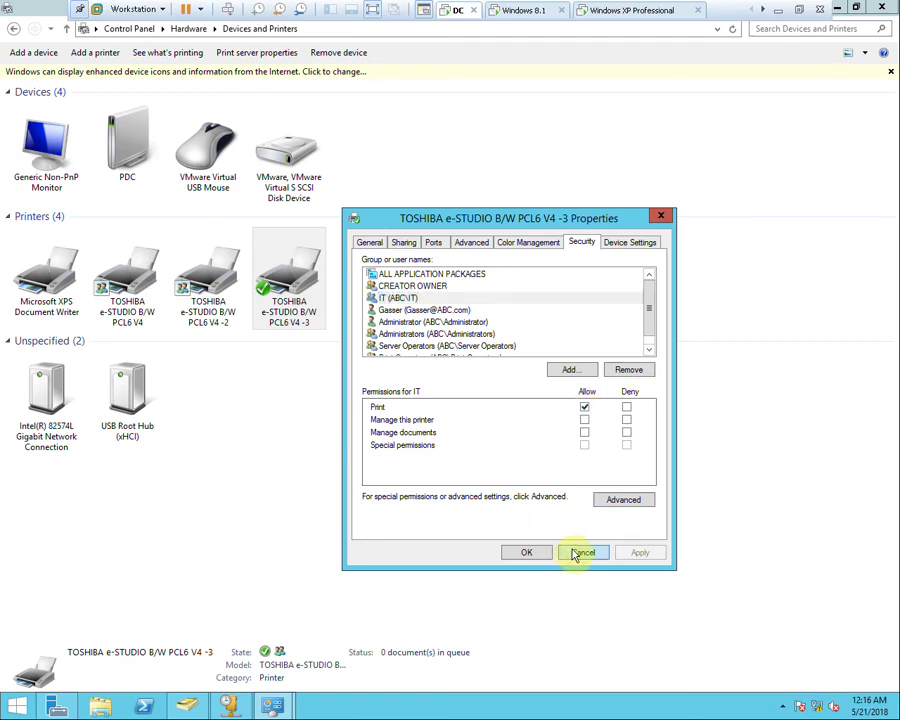
click(580, 550)
Reopen the TOSHIBA V4 -3 printer properties to review Sharing and Ports, then close them.
right_click(298, 303)
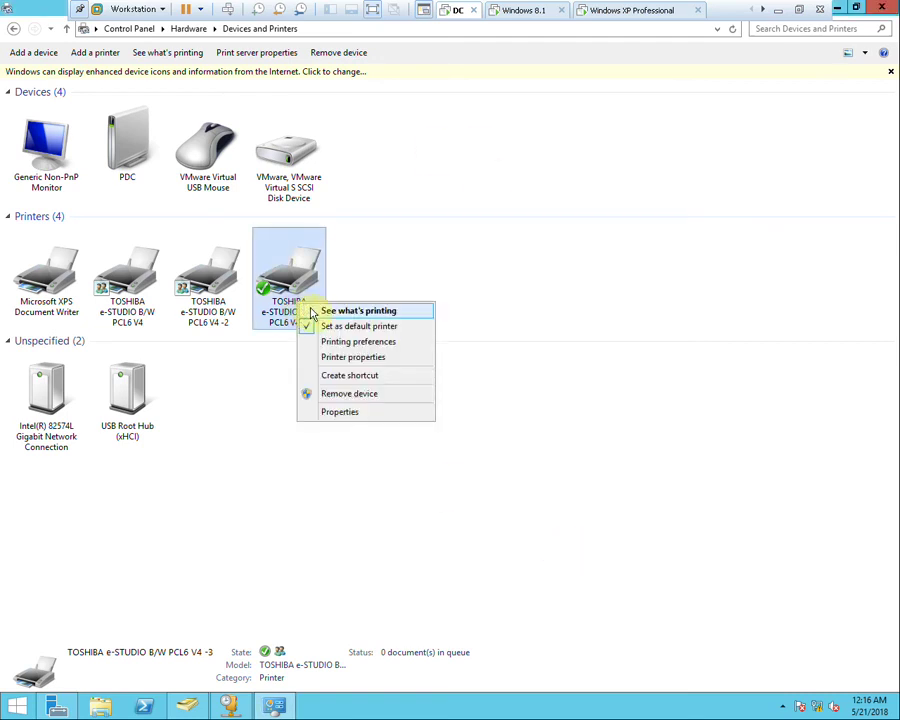
click(314, 362)
click(376, 360)
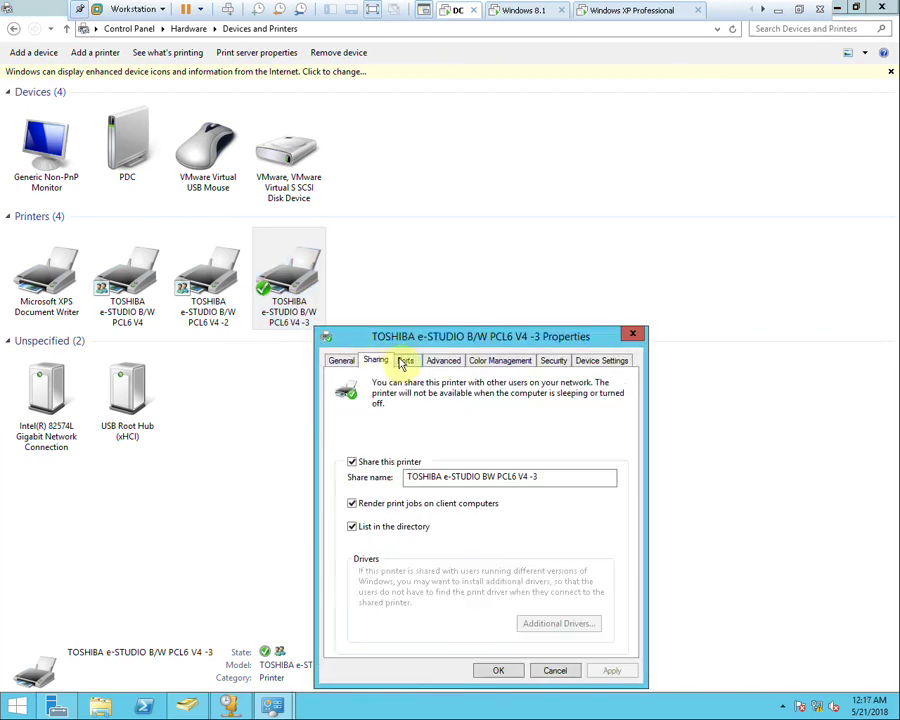
click(405, 360)
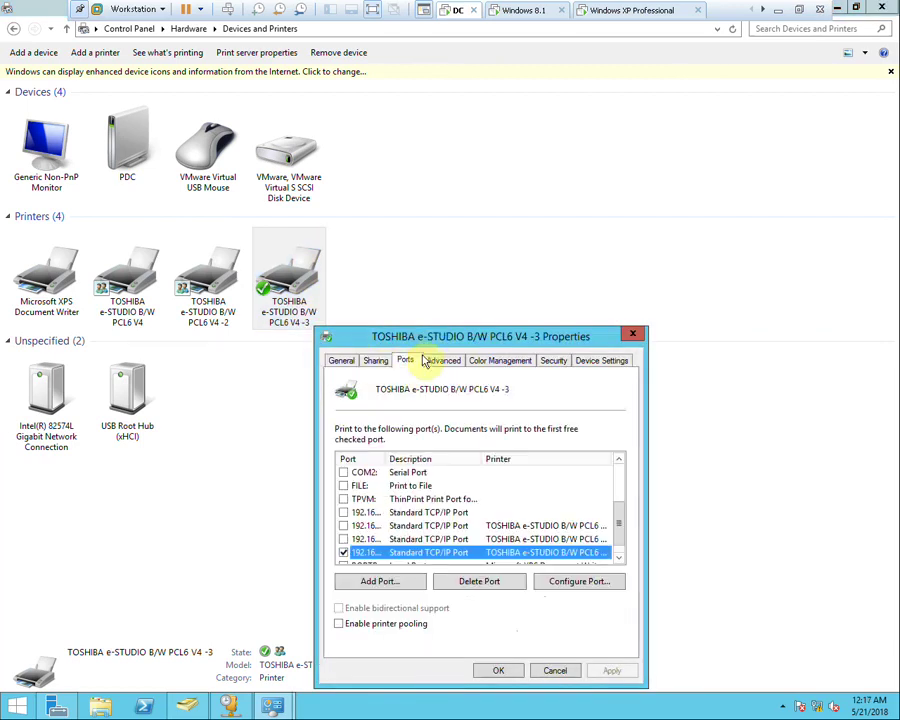
drag(435, 345, 432, 246)
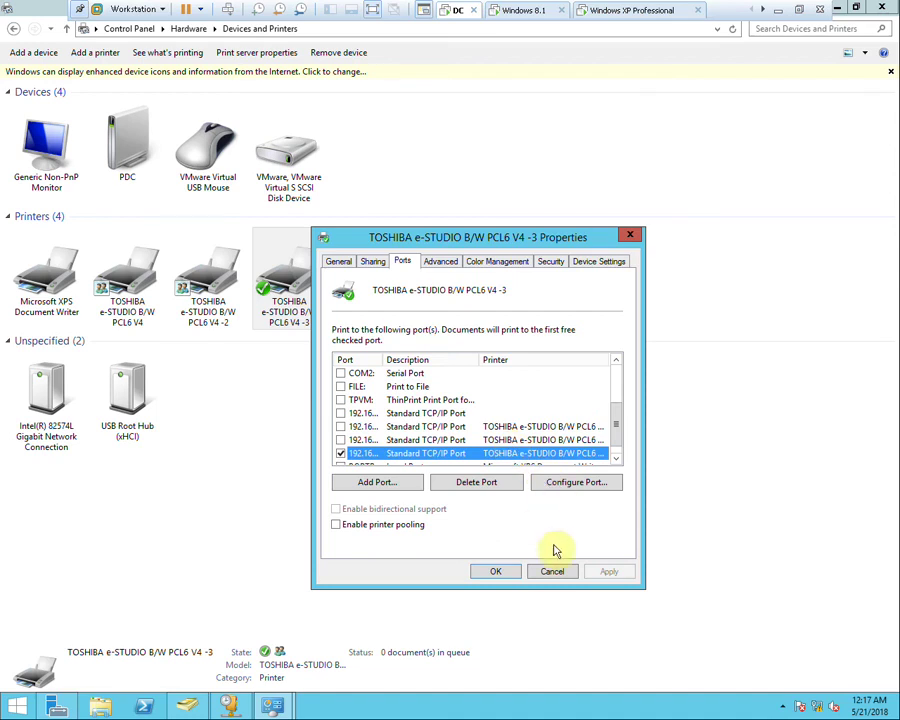
click(550, 577)
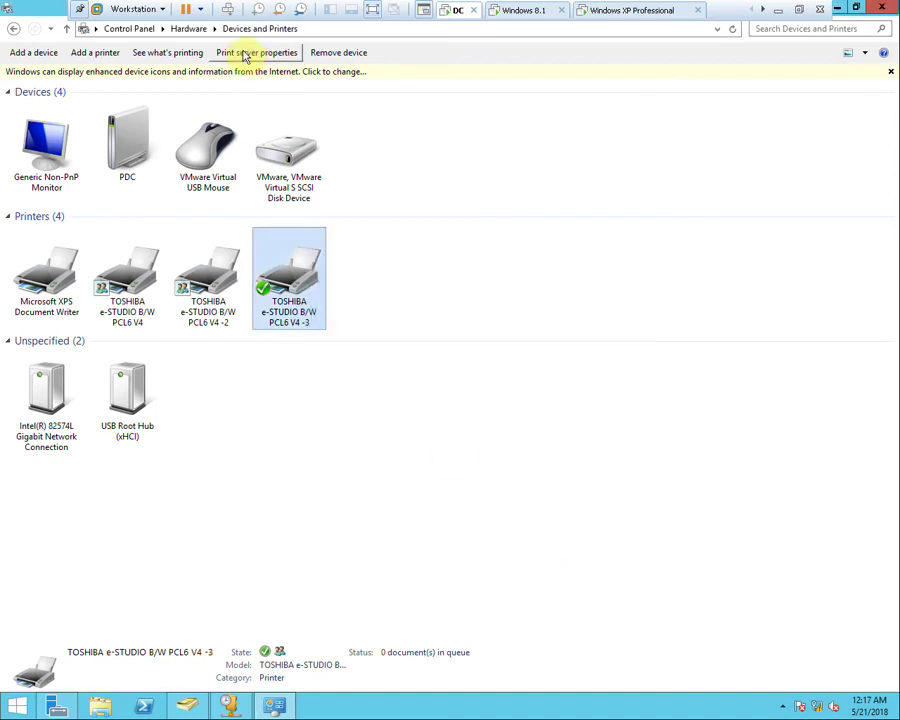
Review the print server's Ports and Security tabs, then switch to Active Directory Users and Computers.
click(128, 262)
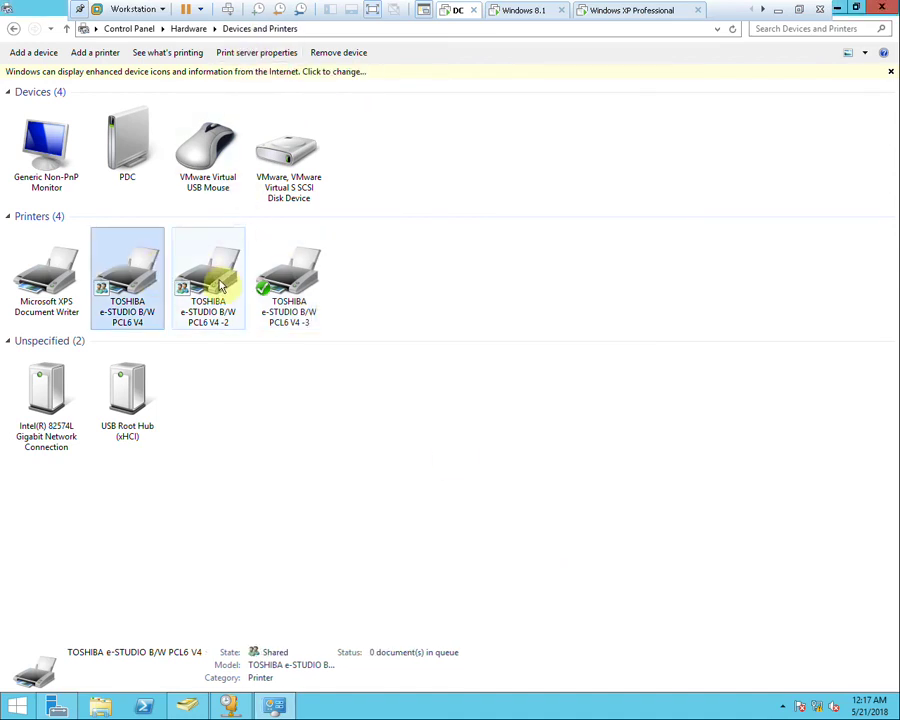
click(60, 280)
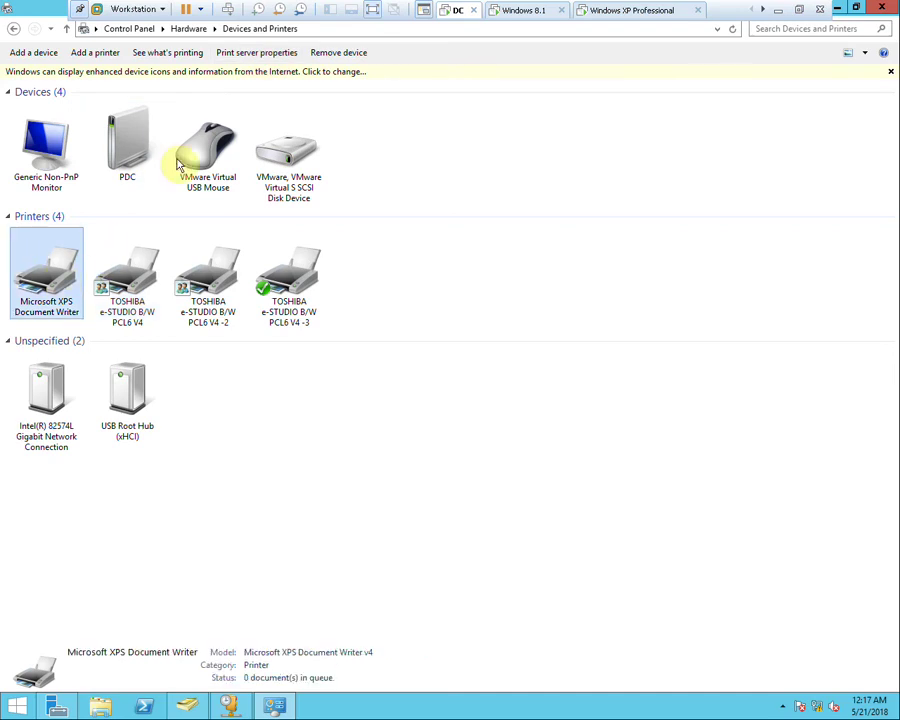
click(242, 57)
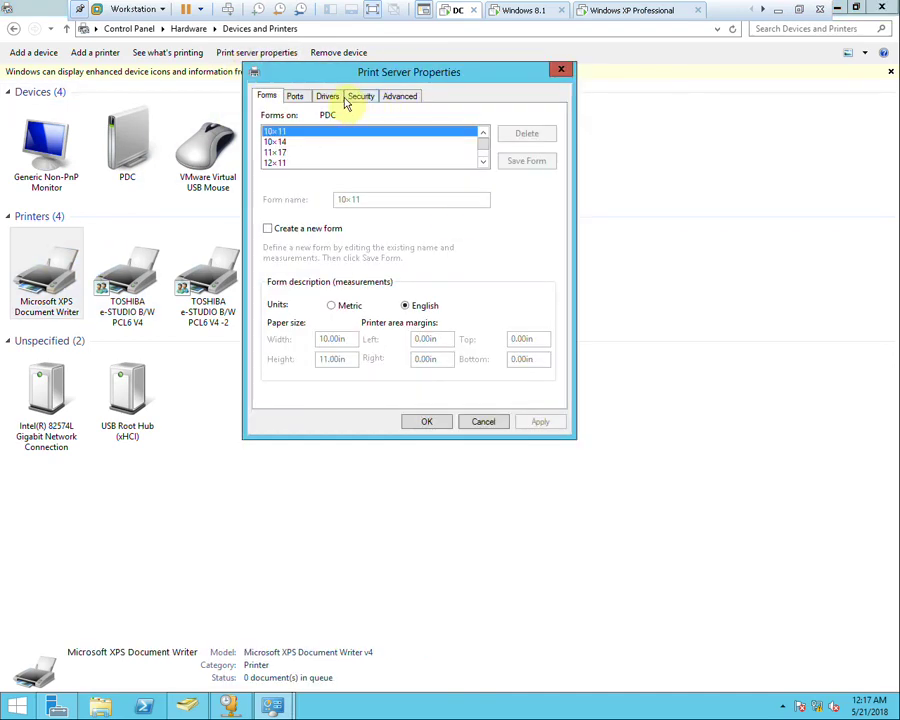
click(296, 96)
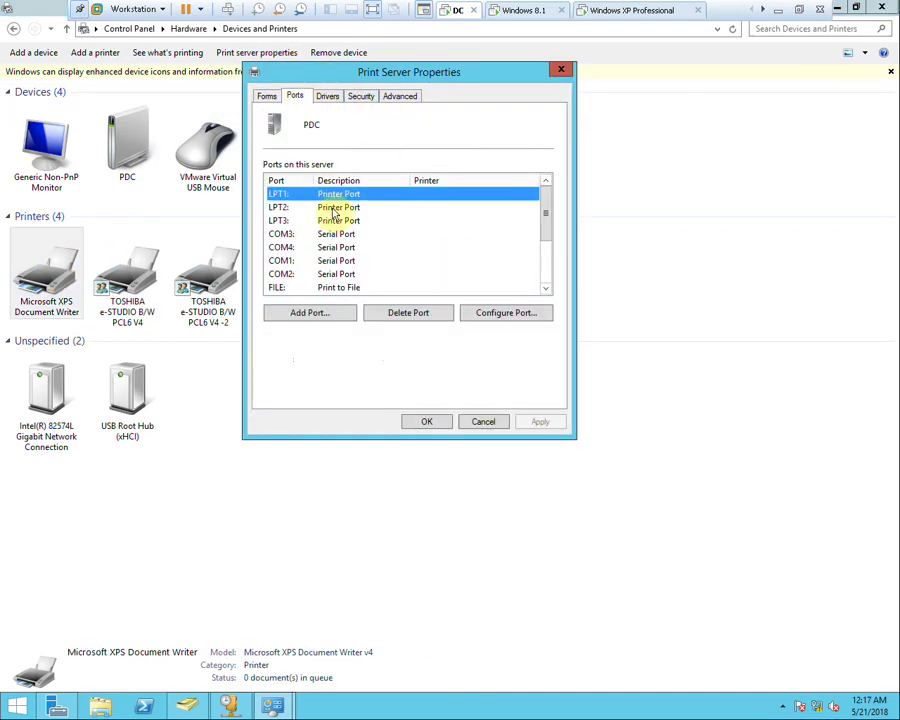
click(363, 96)
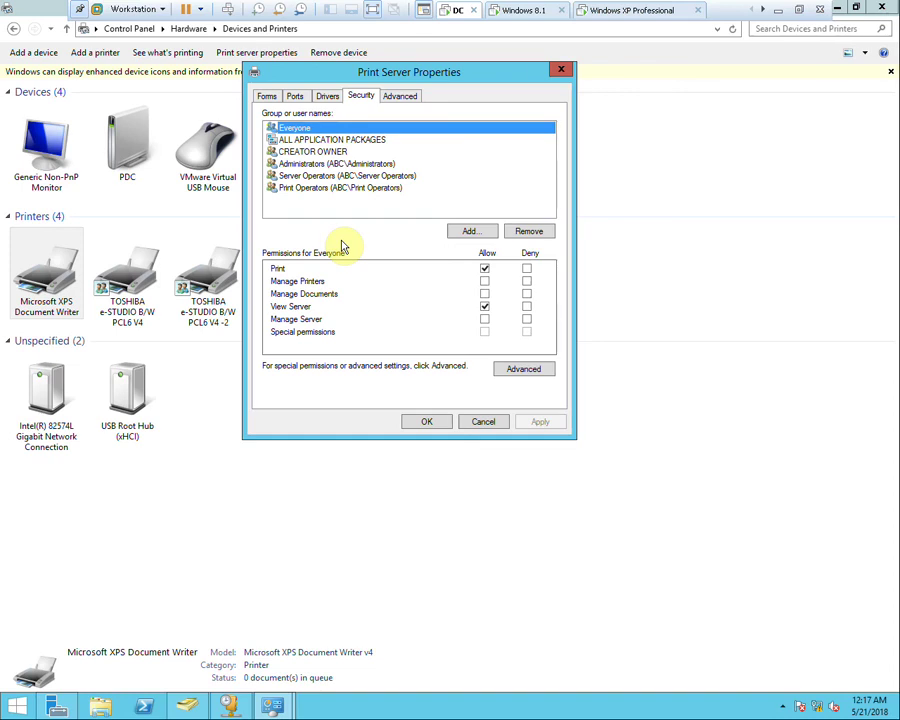
click(186, 704)
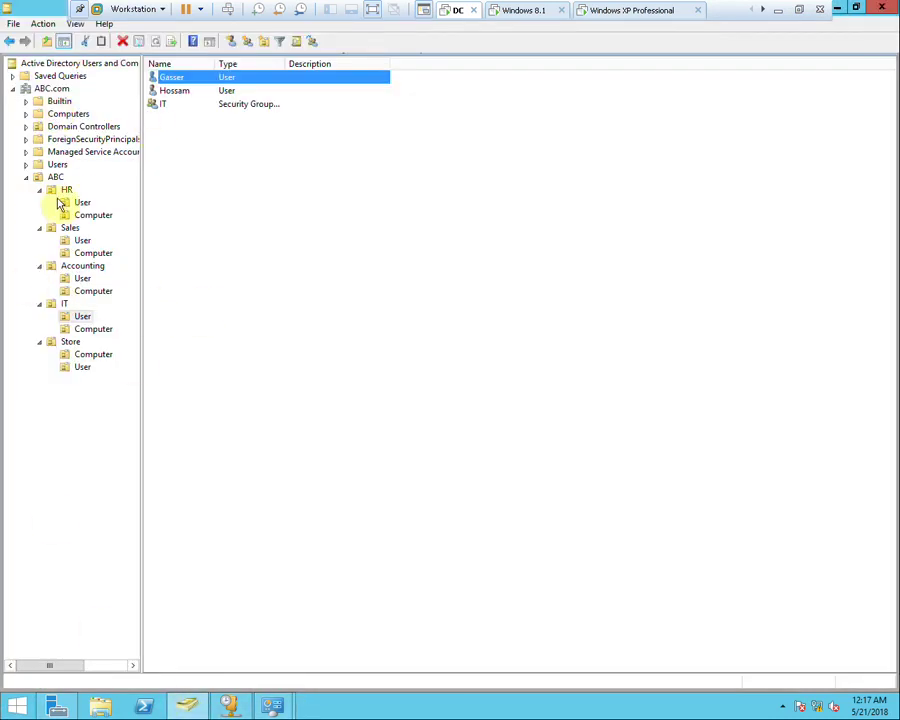
Enable Advanced Features and browse the Users container's groups with a wider Name column.
click(56, 165)
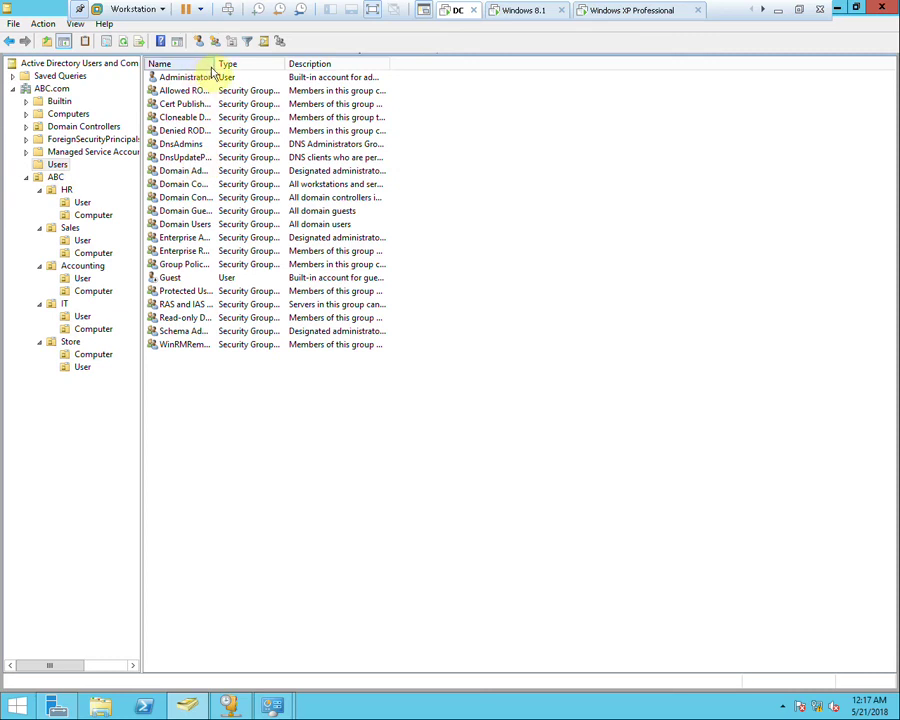
drag(224, 64, 305, 66)
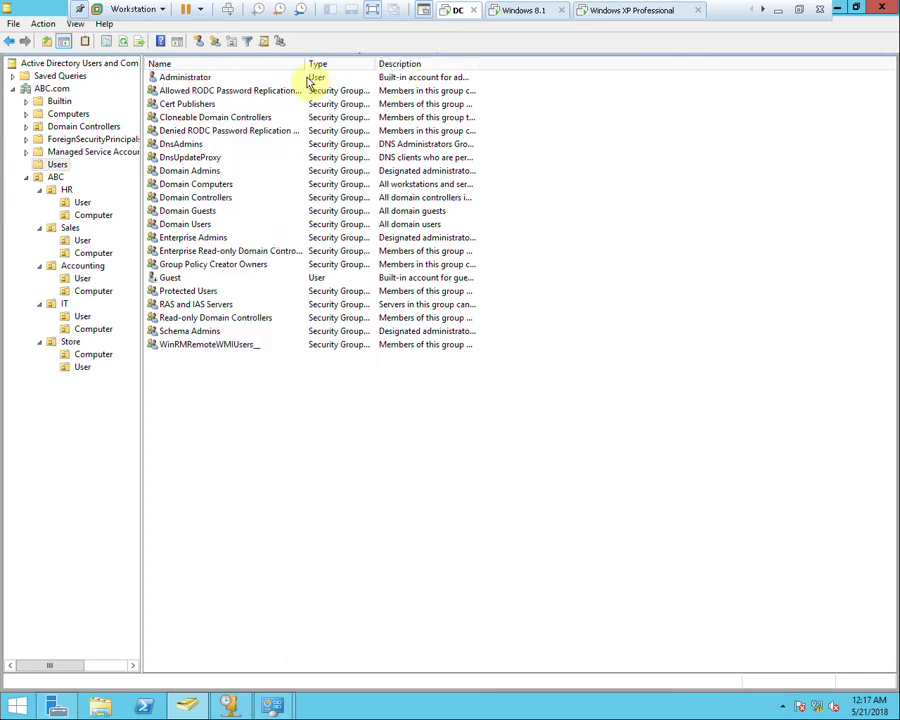
click(73, 25)
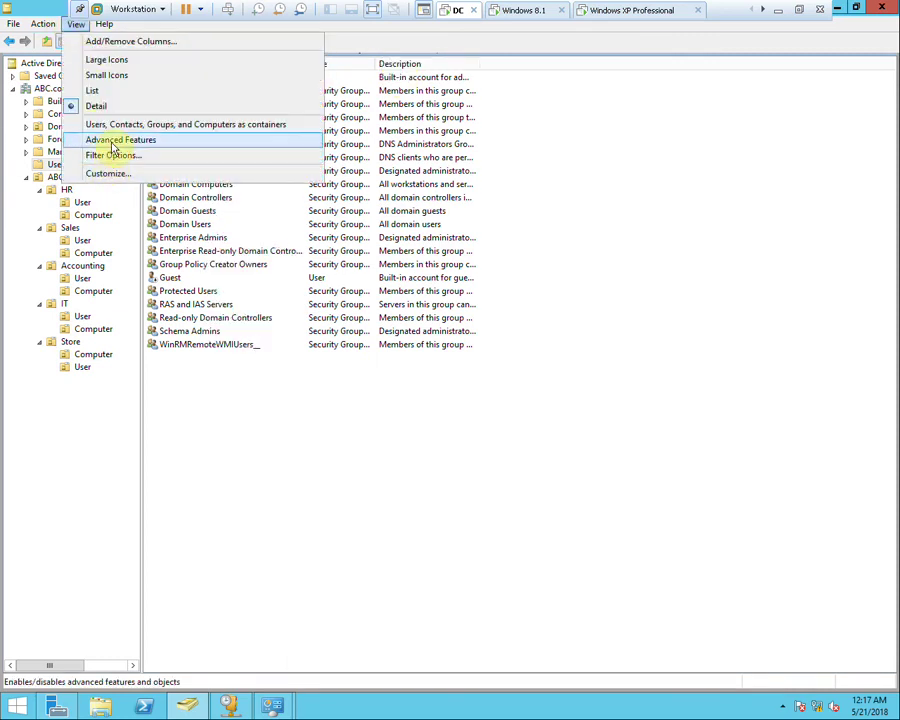
click(112, 140)
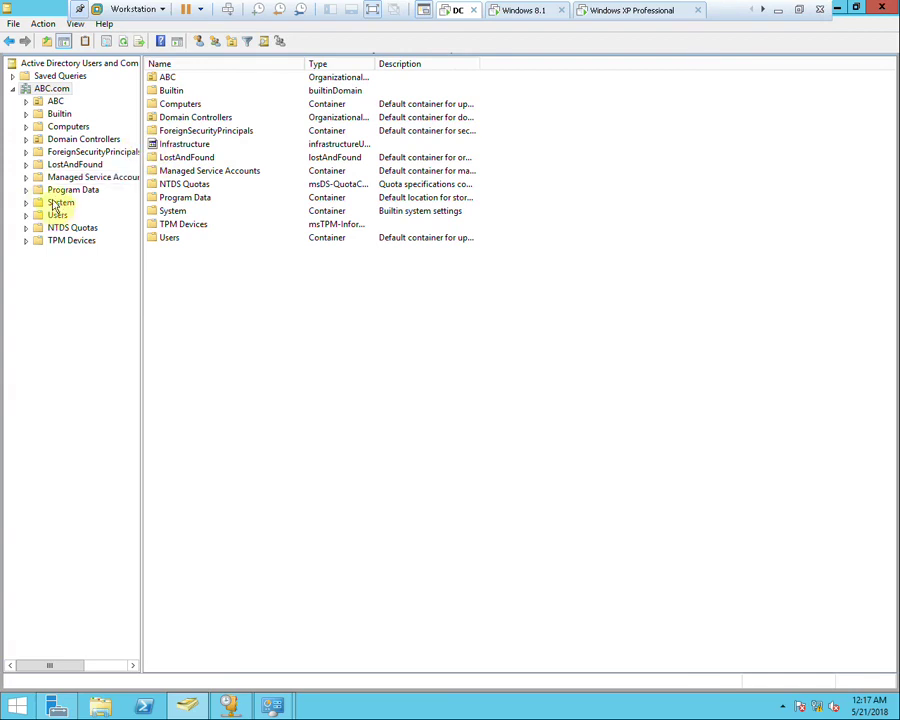
click(57, 216)
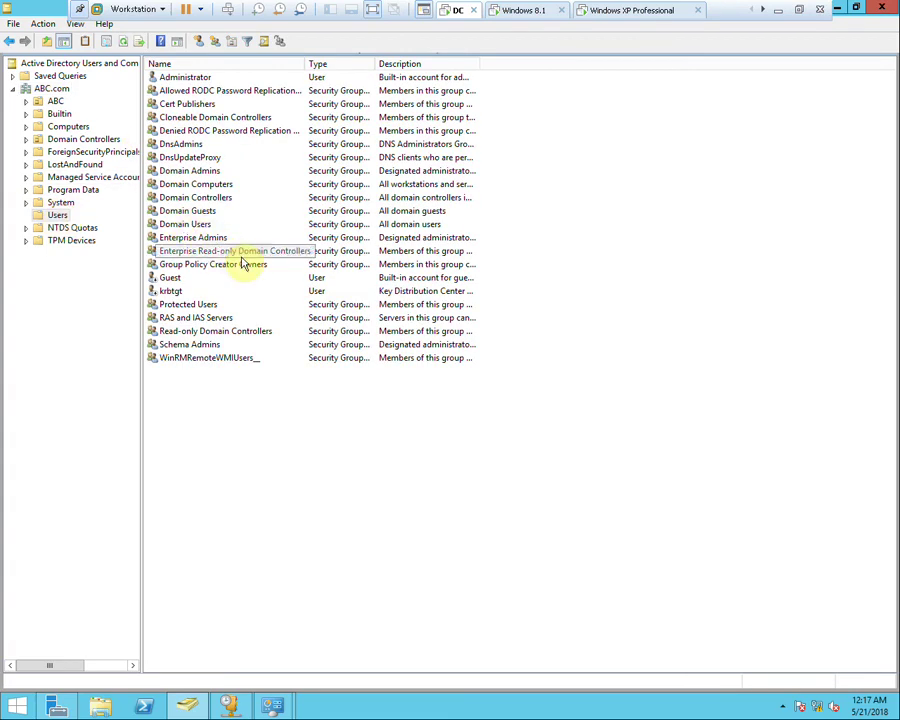
click(206, 171)
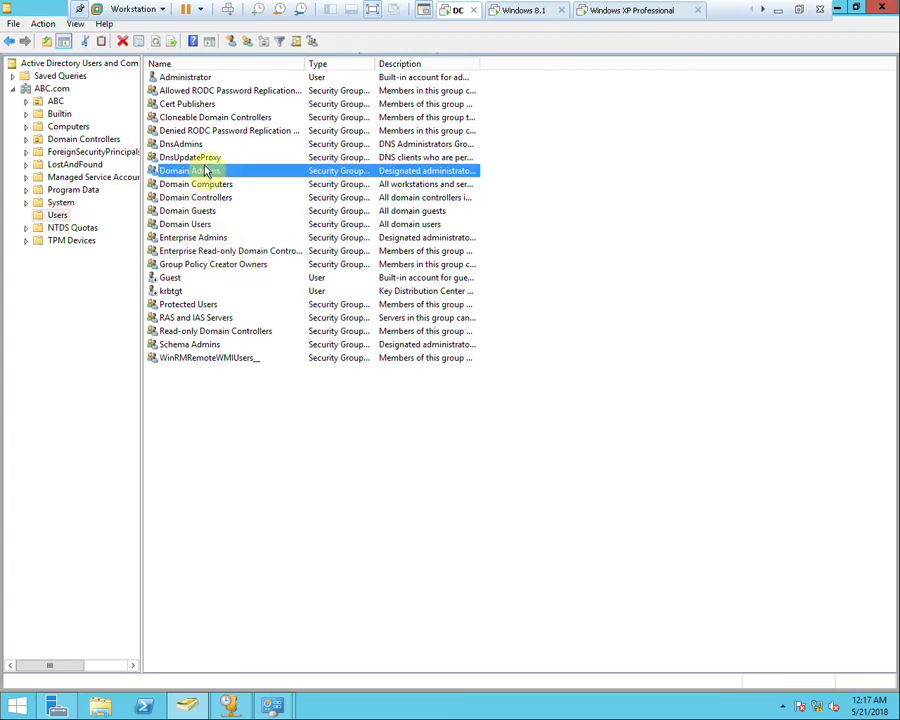
click(199, 105)
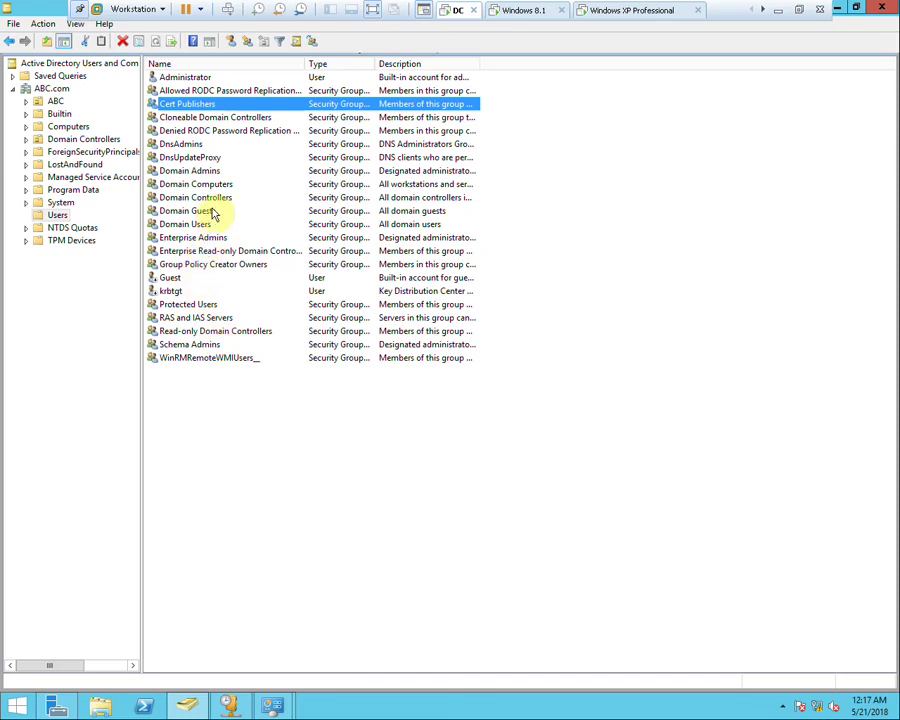
key(p)
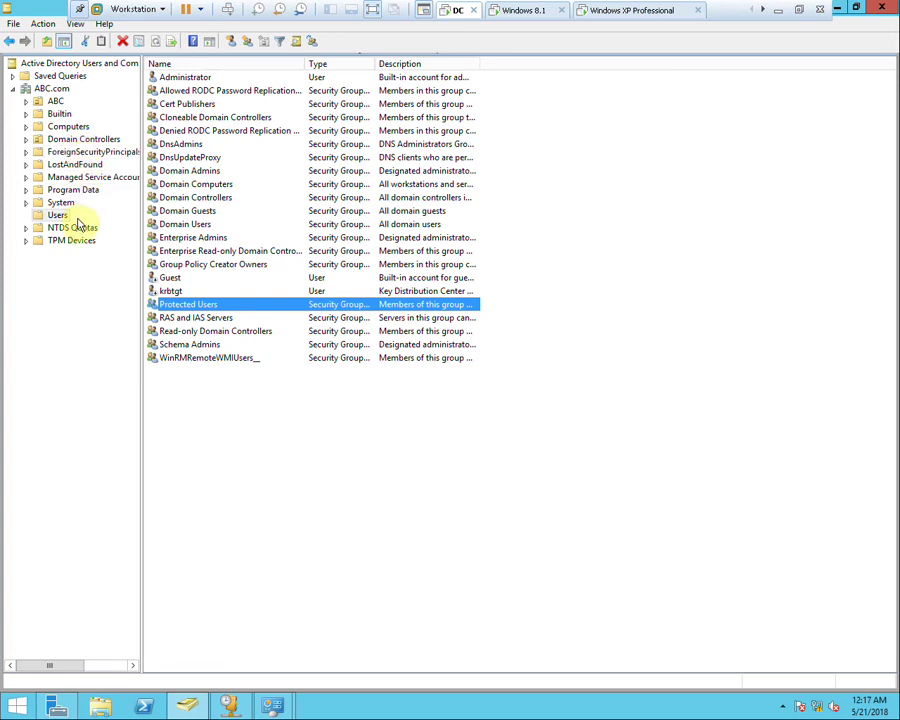
Show the Builtin groups with full names and select Print Operators.
click(62, 116)
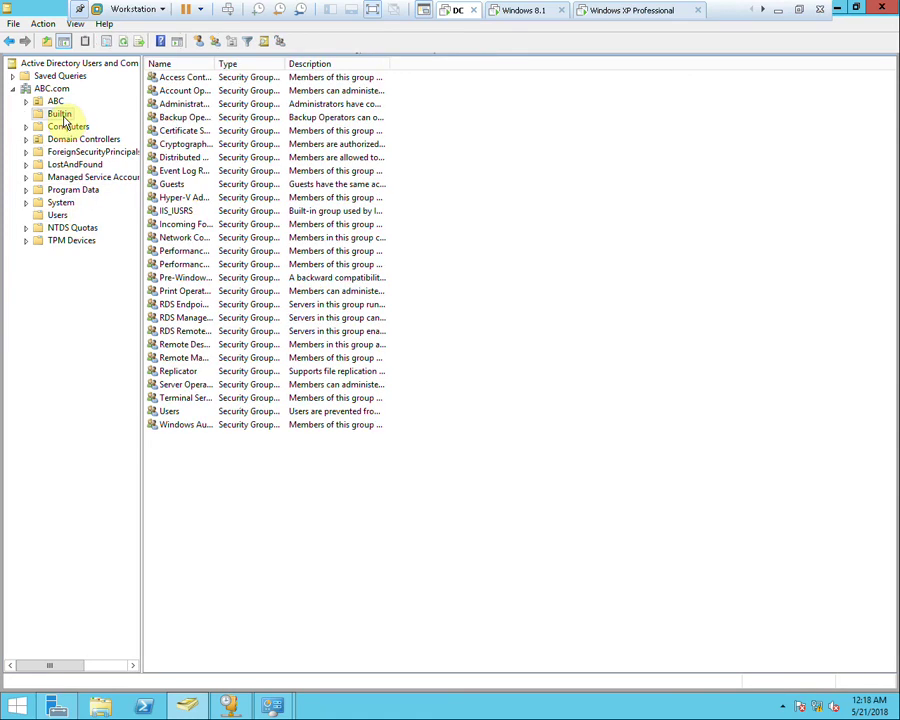
click(185, 117)
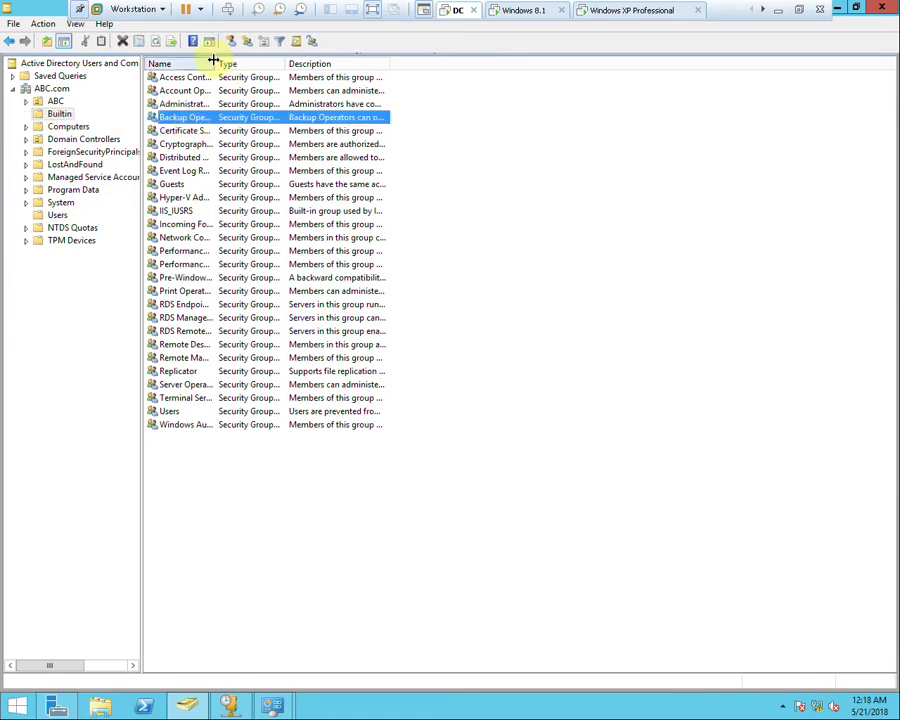
drag(213, 59, 266, 60)
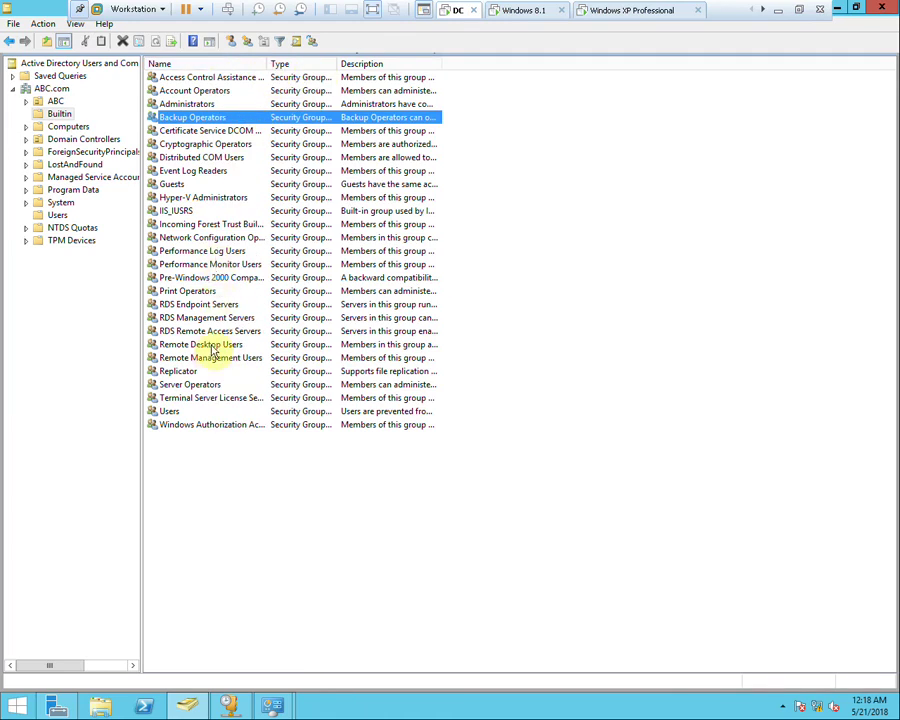
key(p)
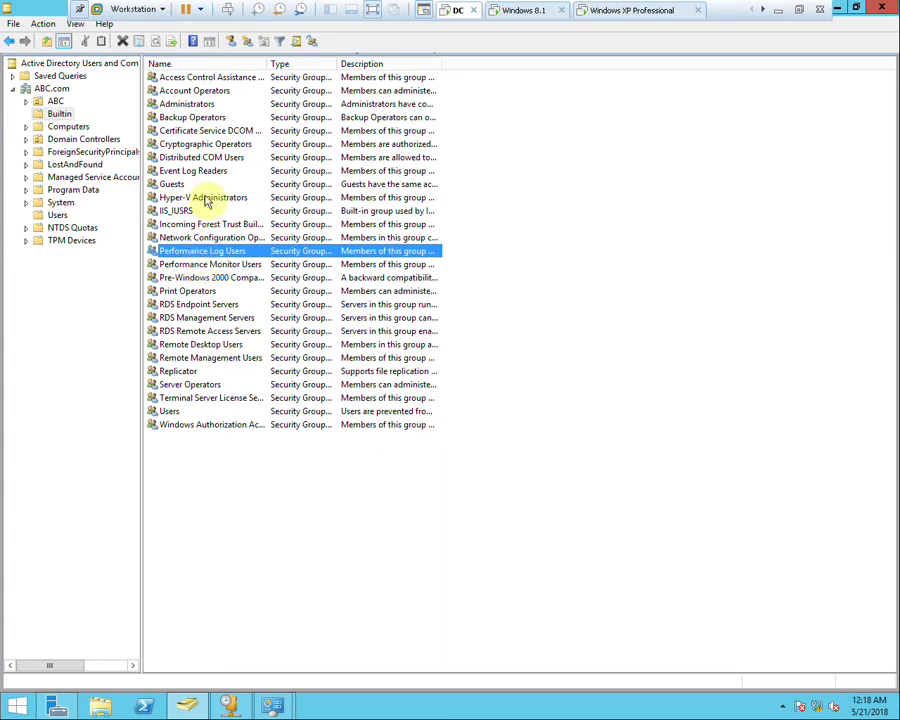
click(198, 291)
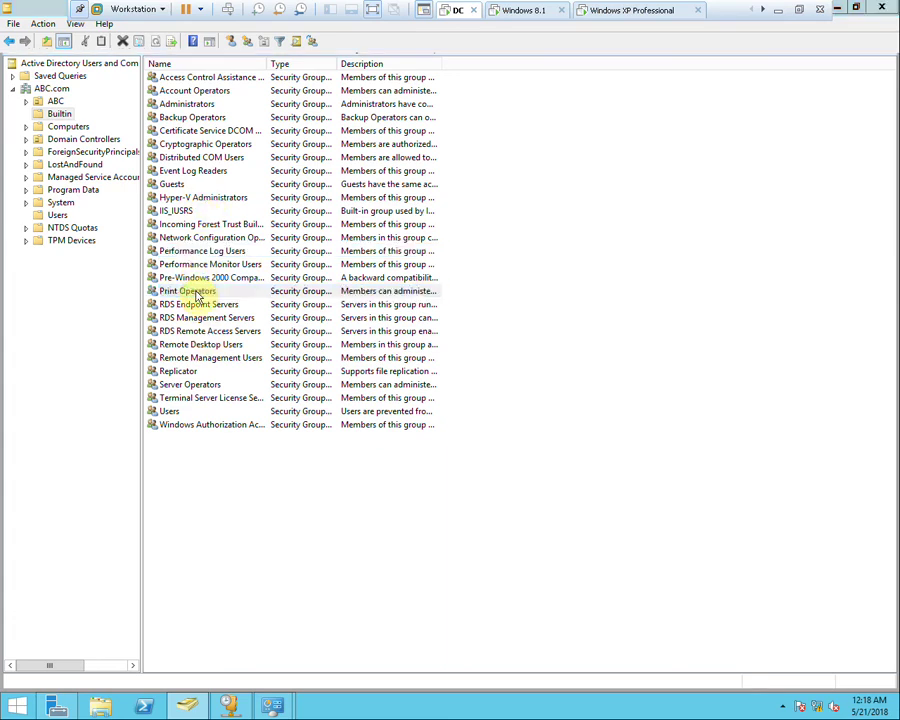
Review the Print Operators group's Security and Member Of tabs.
double_click(183, 292)
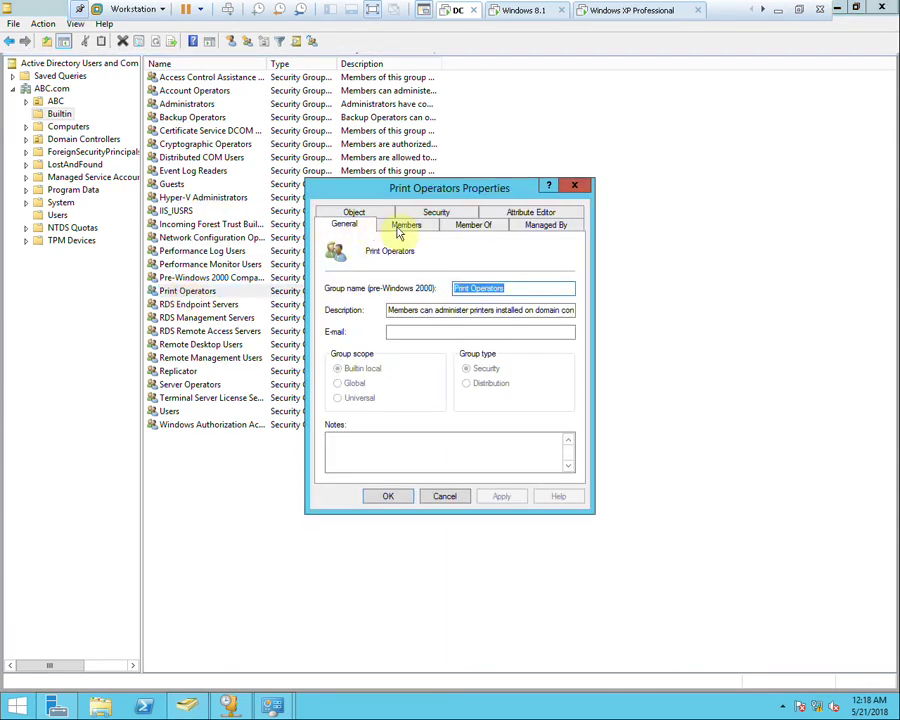
click(457, 212)
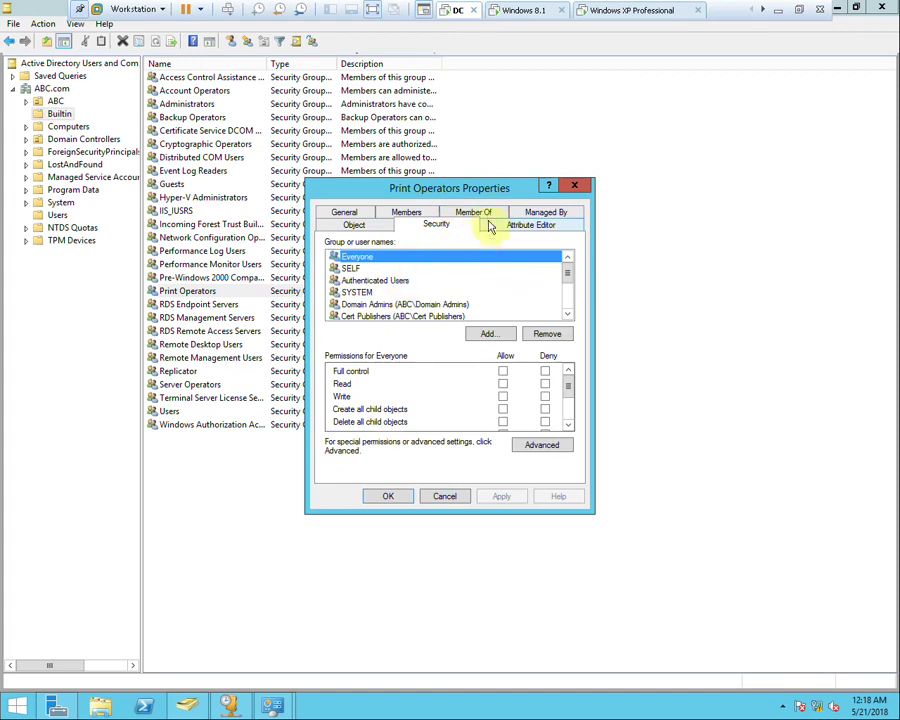
click(486, 216)
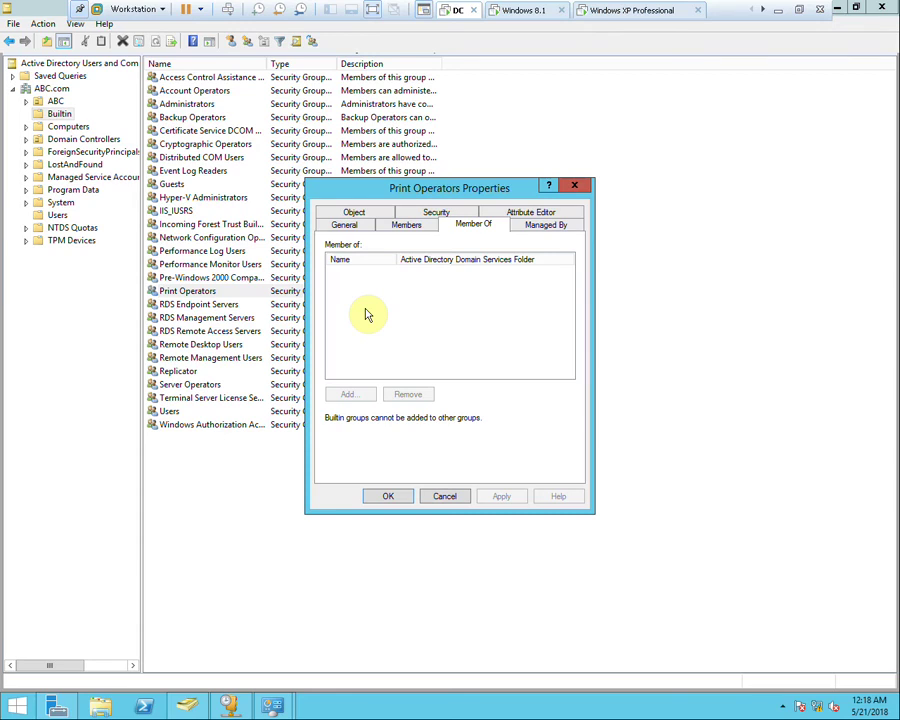
Check the print server's Advanced spool settings, cancel both dialogs, and return to Devices and Printers.
click(270, 707)
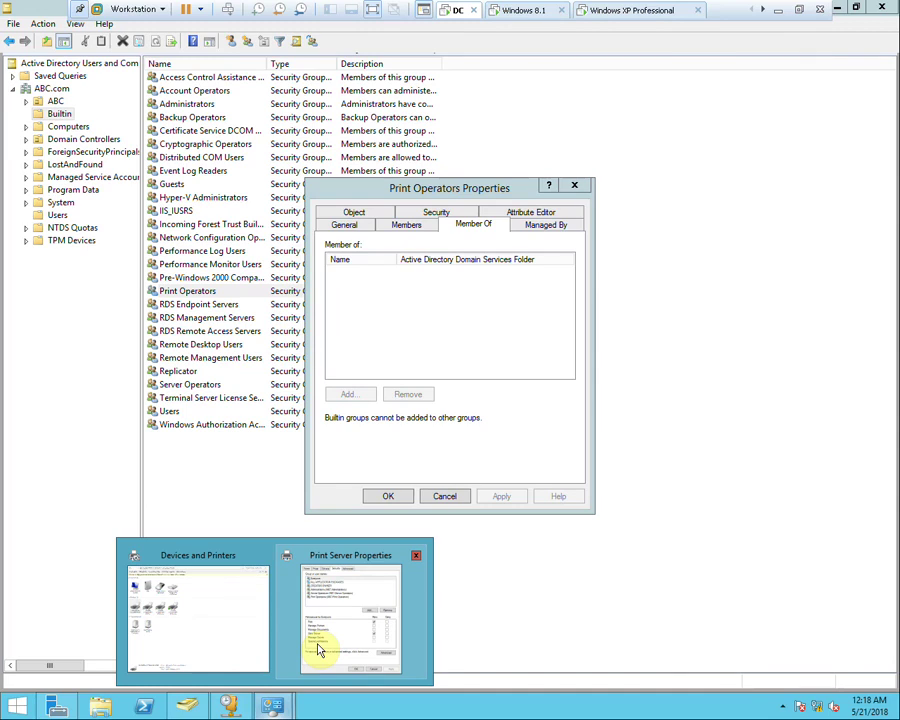
click(320, 643)
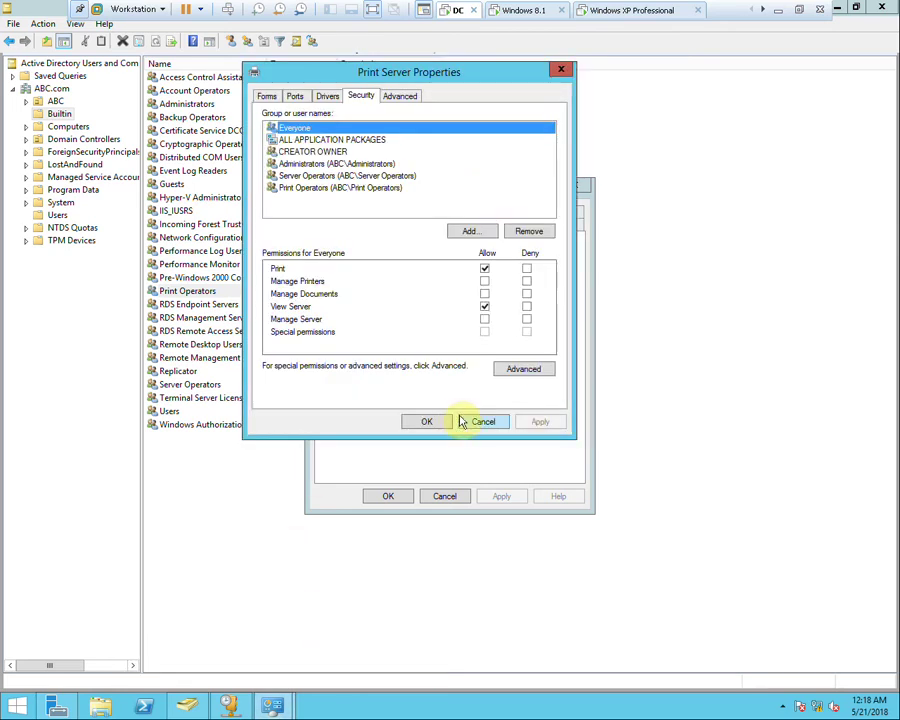
click(400, 95)
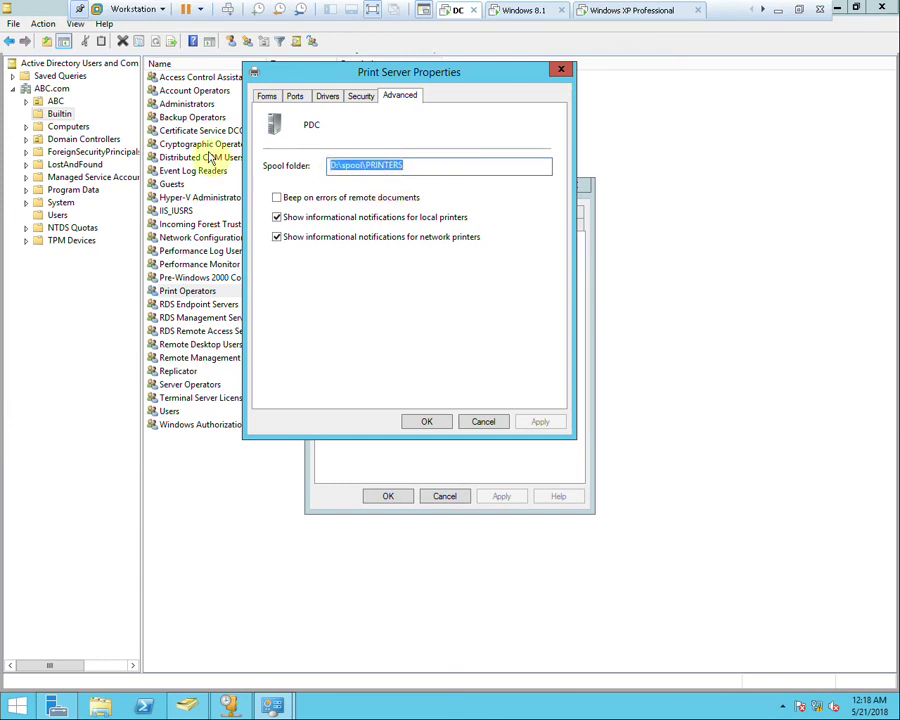
click(478, 422)
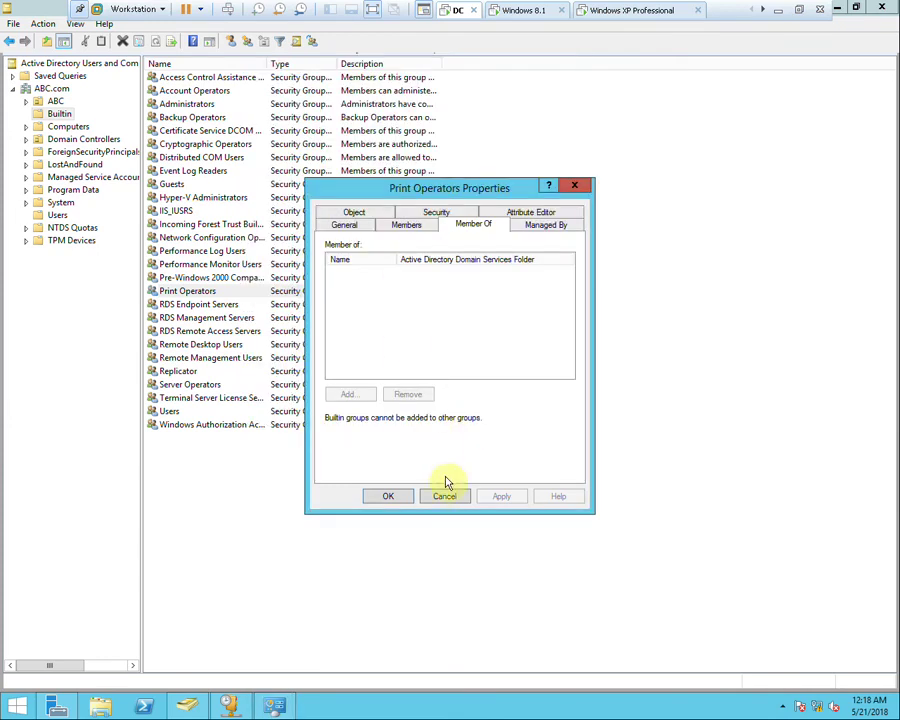
click(442, 496)
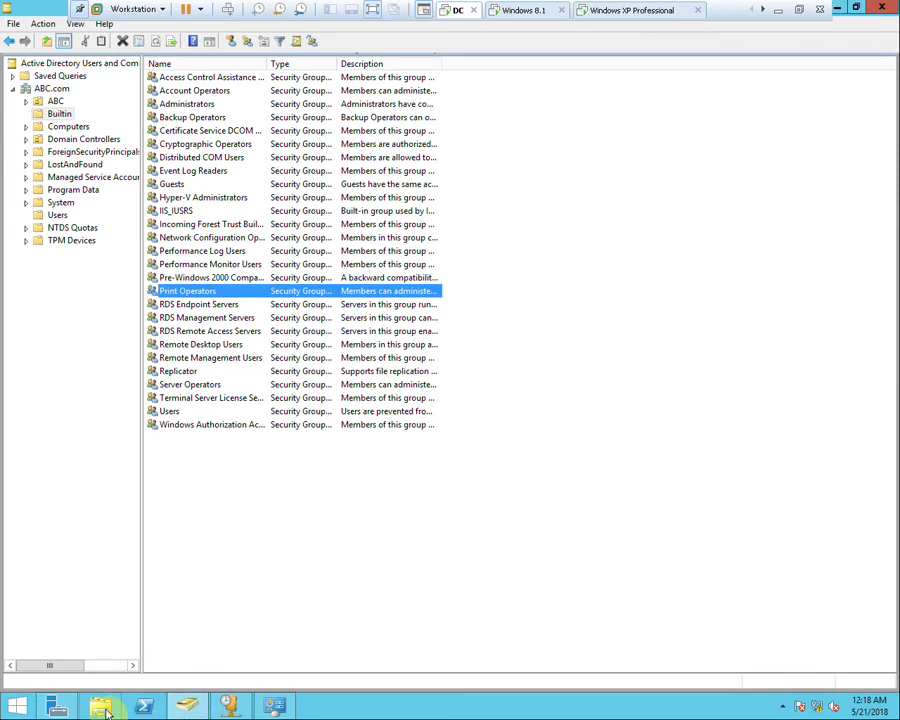
click(274, 706)
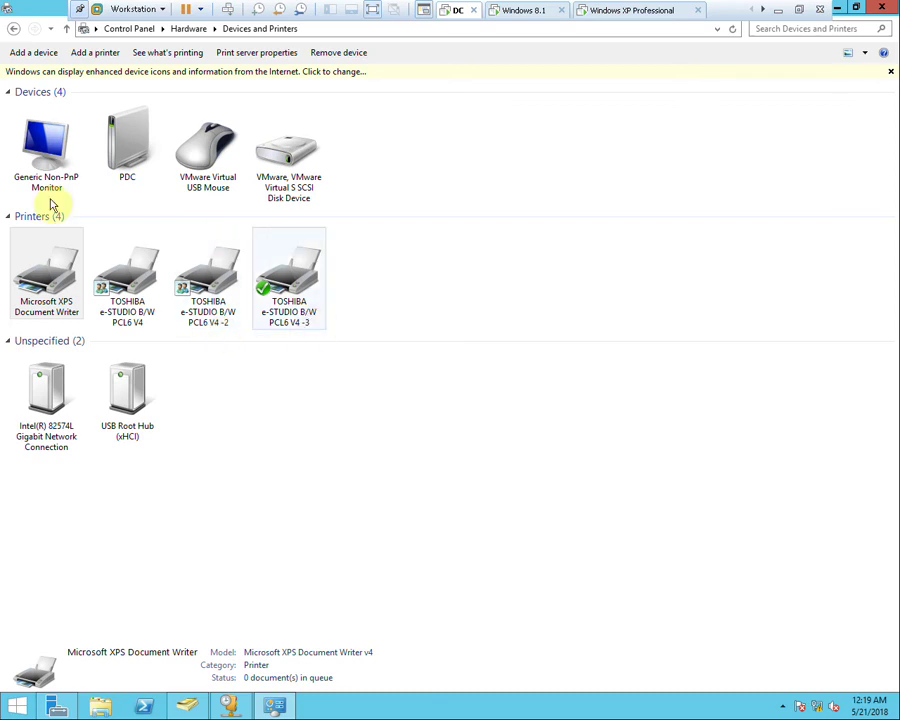
click(777, 9)
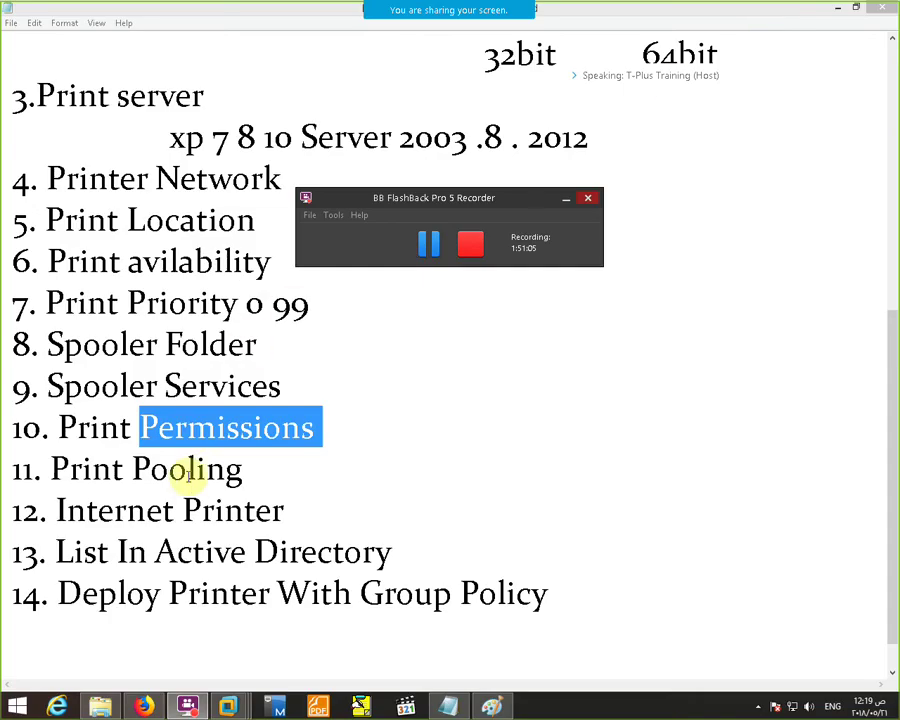
drag(250, 468, 124, 468)
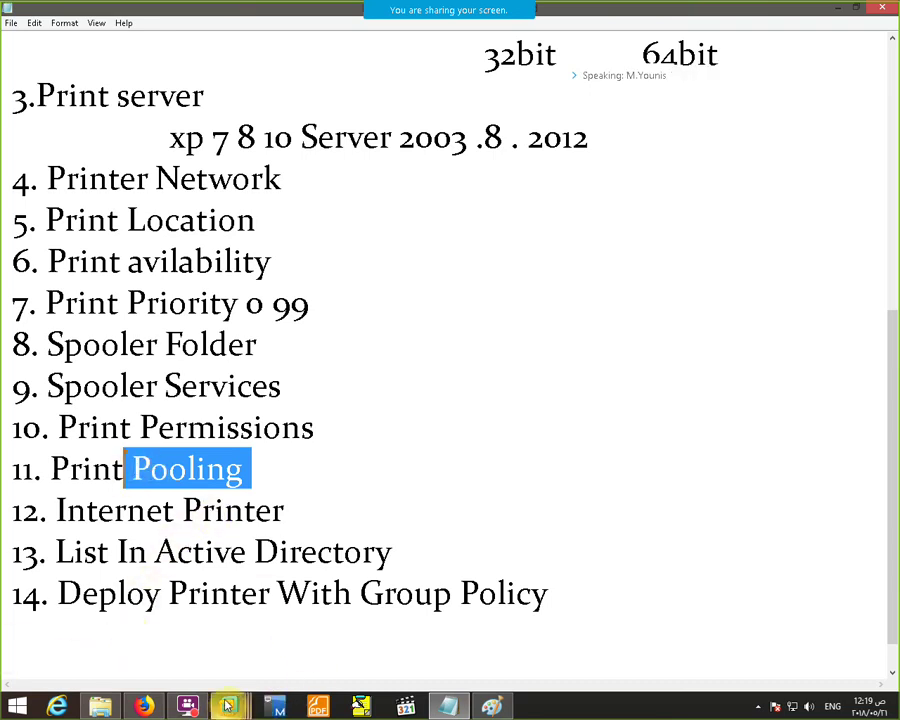
mouse_move(228, 708)
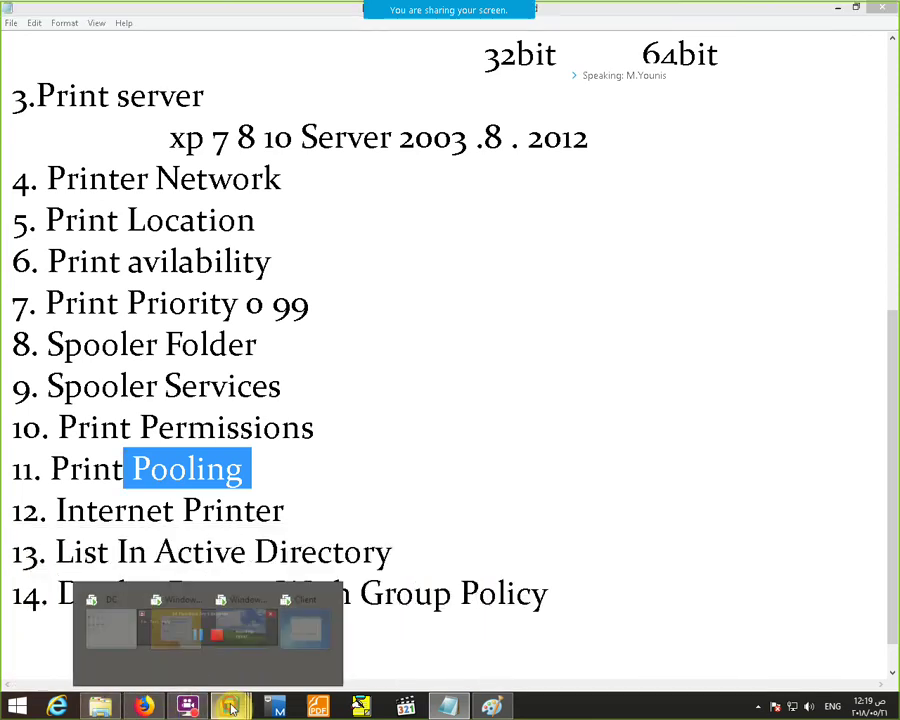
click(114, 624)
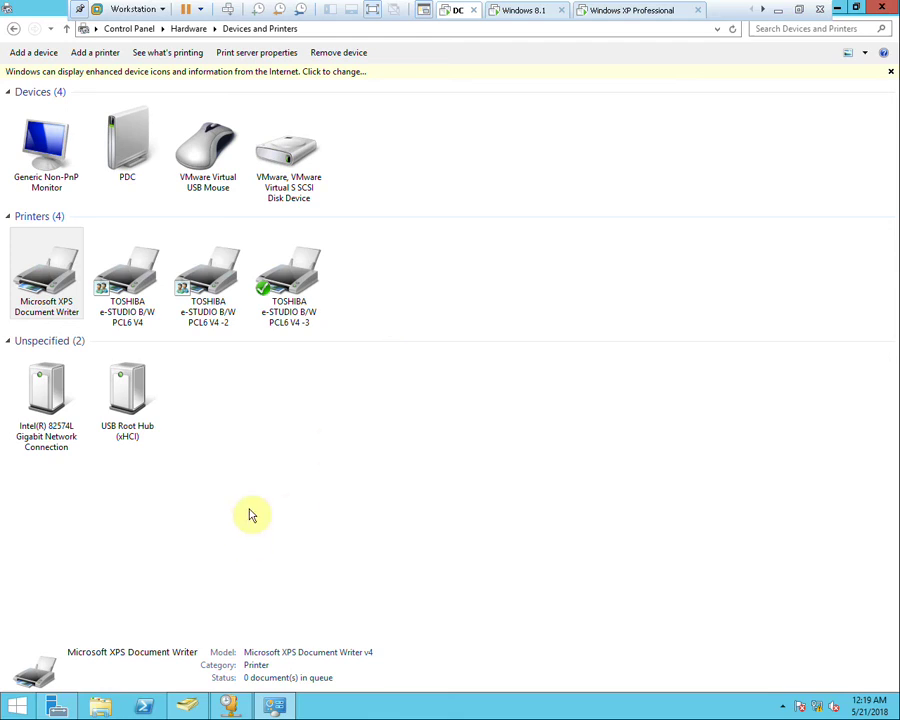
Check the spool folder path on the print server's Advanced tab.
click(256, 52)
click(441, 92)
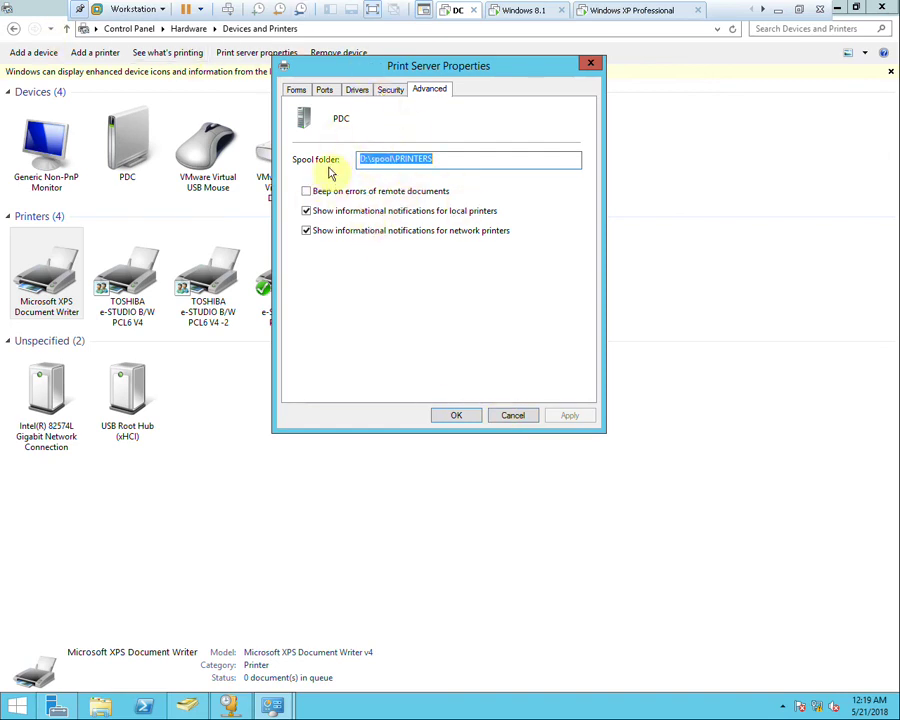
click(511, 418)
Browse to C:\Windows\System32\spool, then open the TOSHIBA e-STUDIO B/W PCL6 V4 -3 print queue.
click(100, 705)
double_click(247, 191)
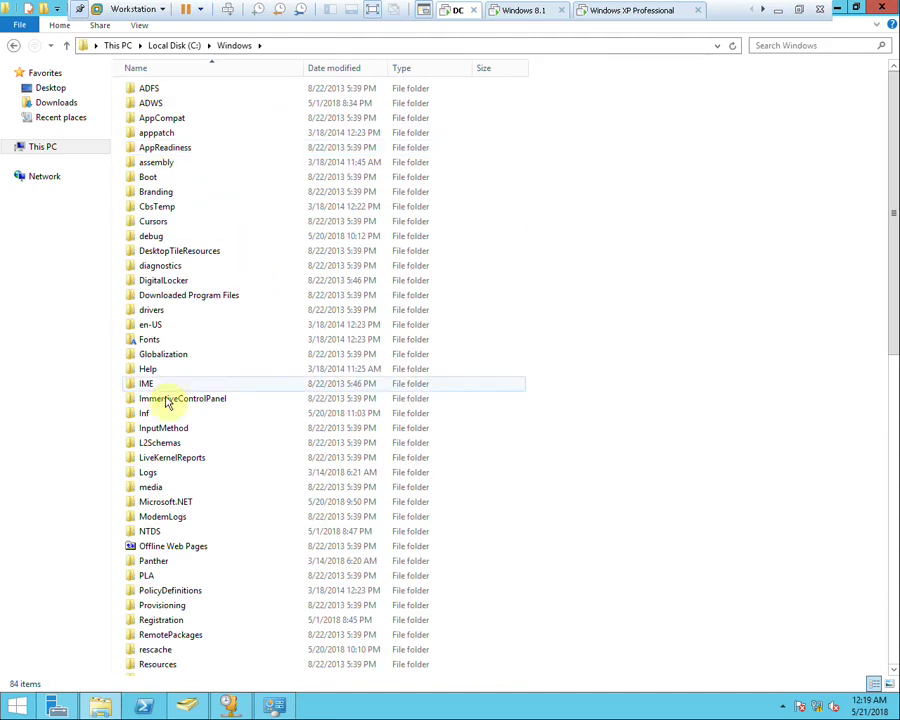
scroll(172, 384, down, 9)
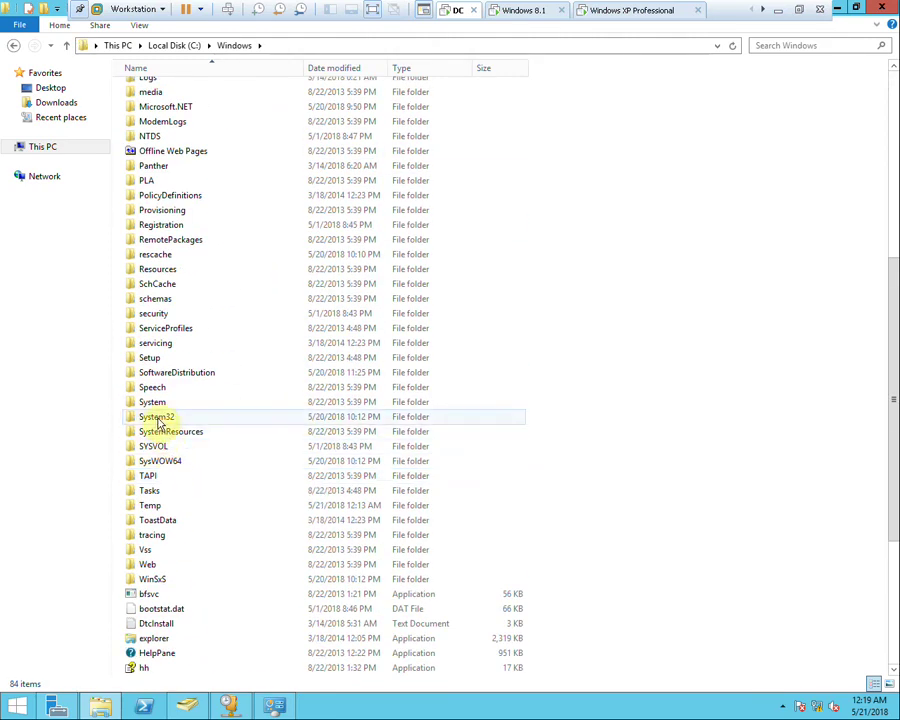
double_click(157, 416)
click(241, 375)
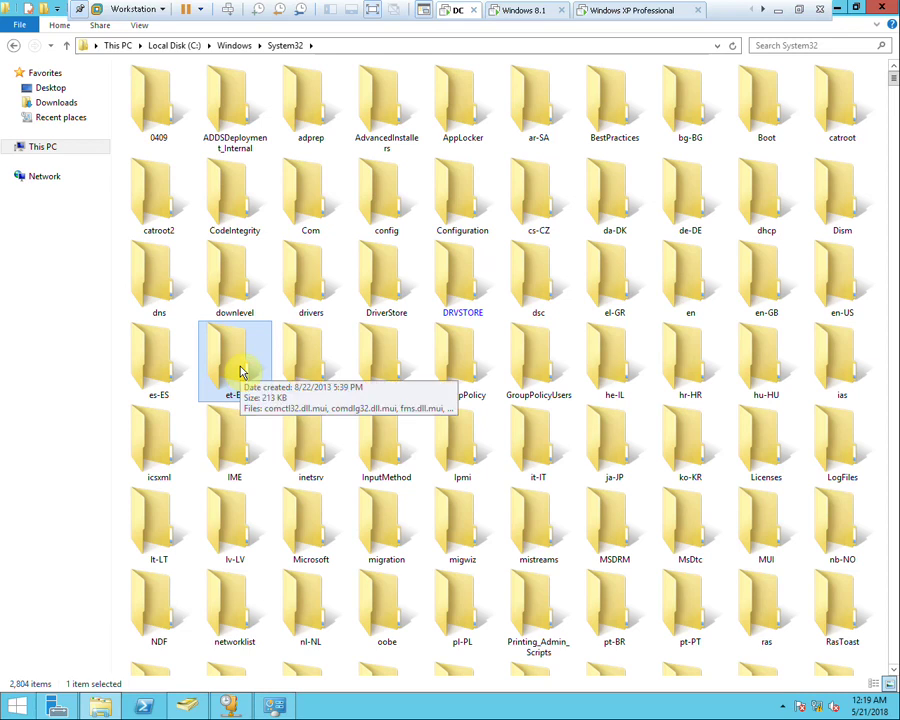
key(s)
key(s)
key(s)
key(s)
key(s)
key(s)
key(s)
key(s)
key(s)
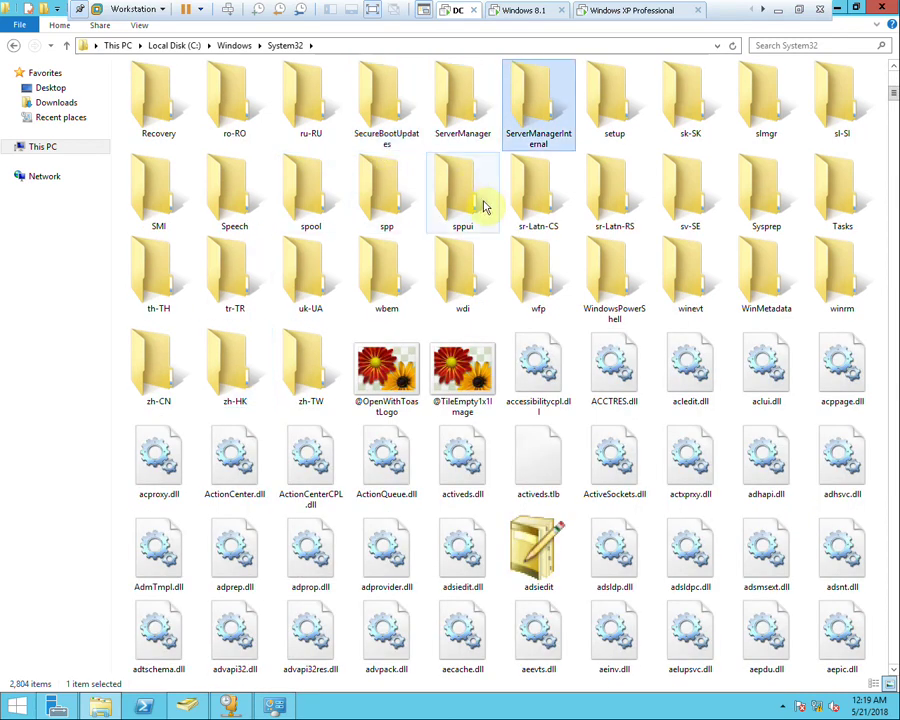
key(s)
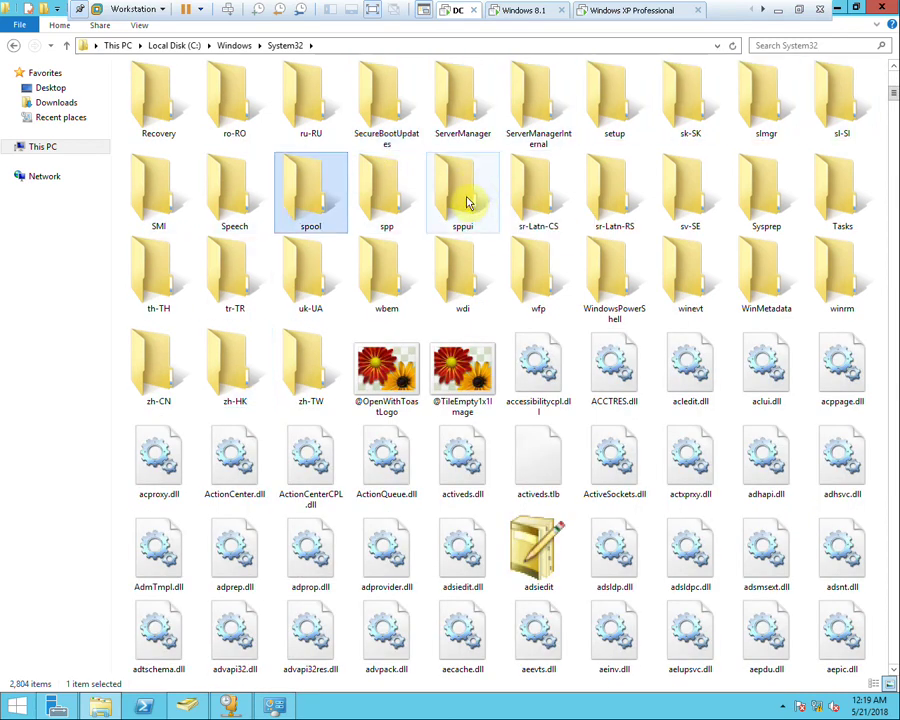
double_click(288, 214)
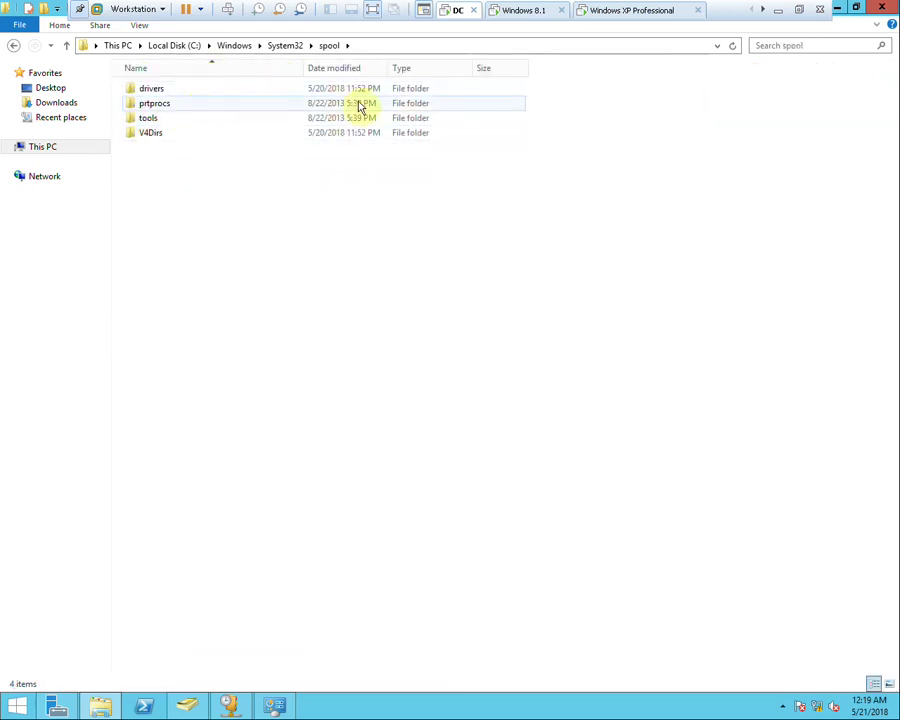
click(838, 8)
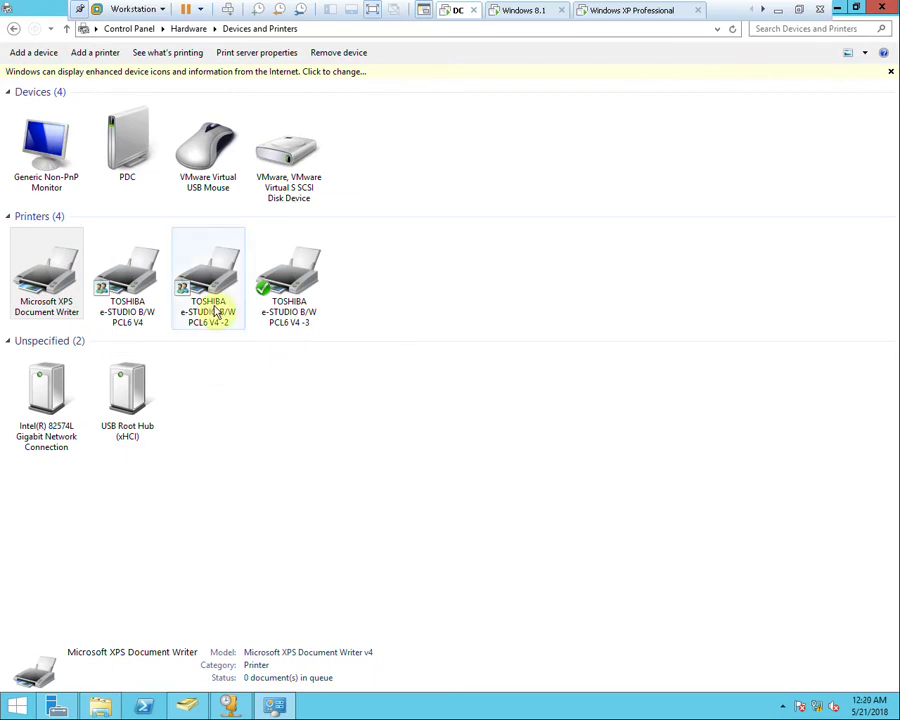
double_click(273, 292)
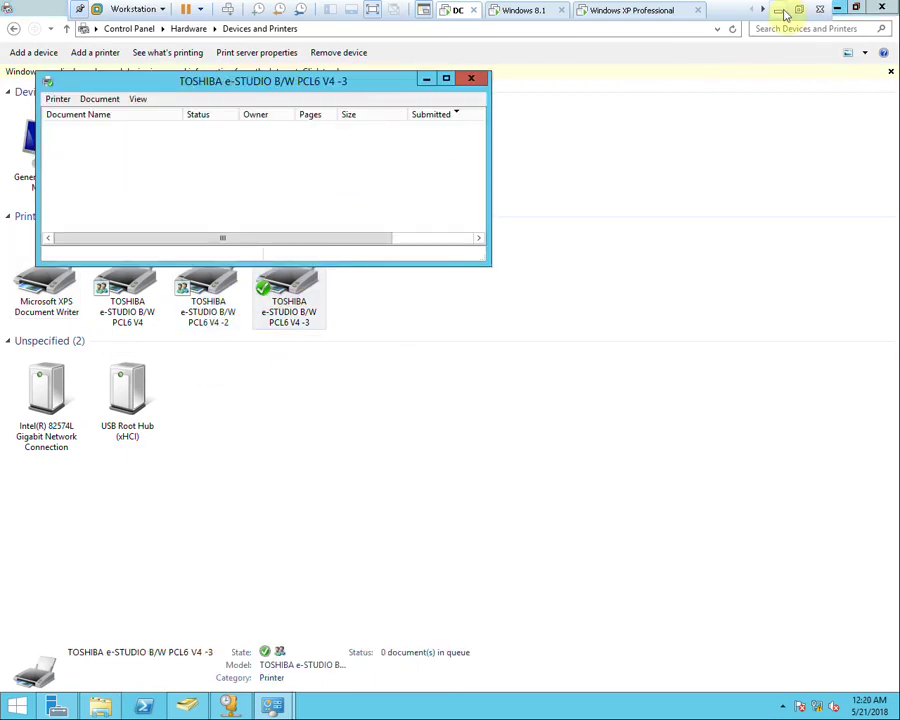
click(780, 10)
Highlight the Internet Printer and List In Active Directory topics (12 and 13) in Notepad.
drag(289, 513, 40, 512)
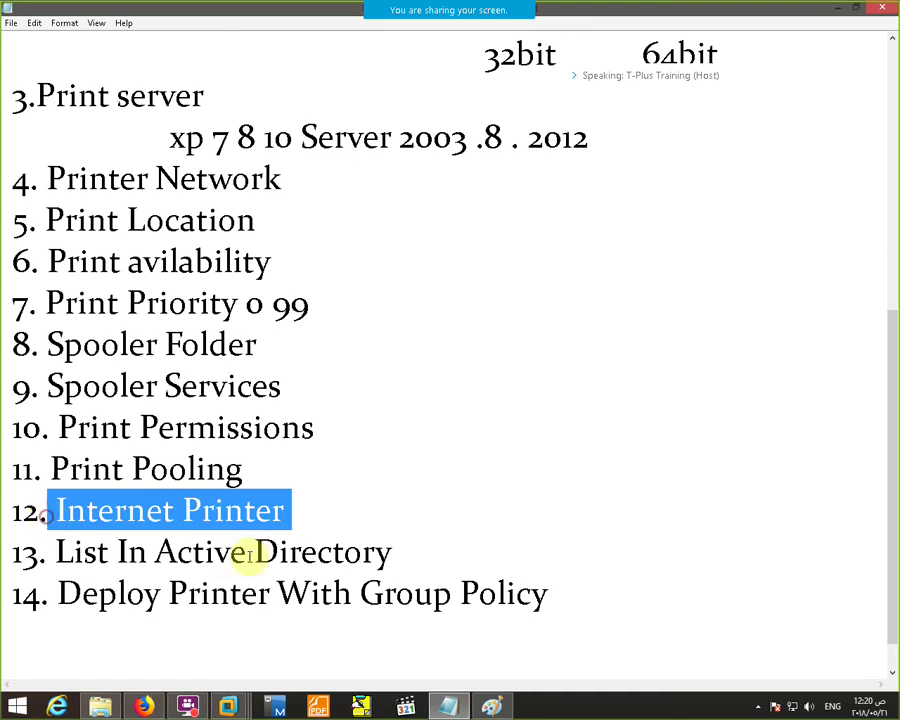
drag(396, 552, 57, 550)
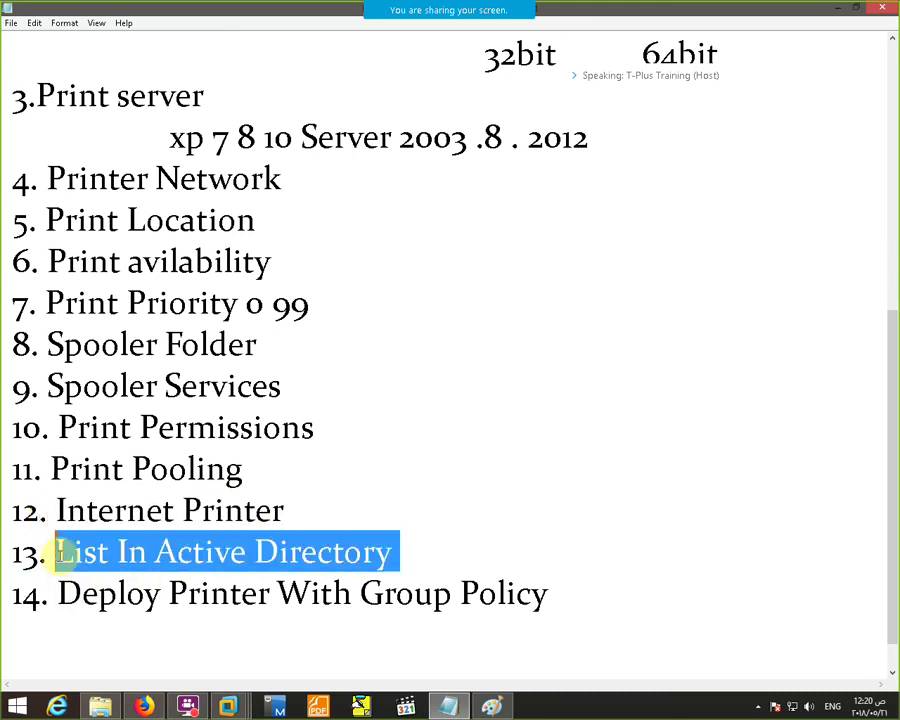
drag(57, 593, 318, 593)
drag(232, 550, 185, 518)
Return to the server's Devices and Printers and close the TOSHIBA V4 -3 queue.
click(228, 706)
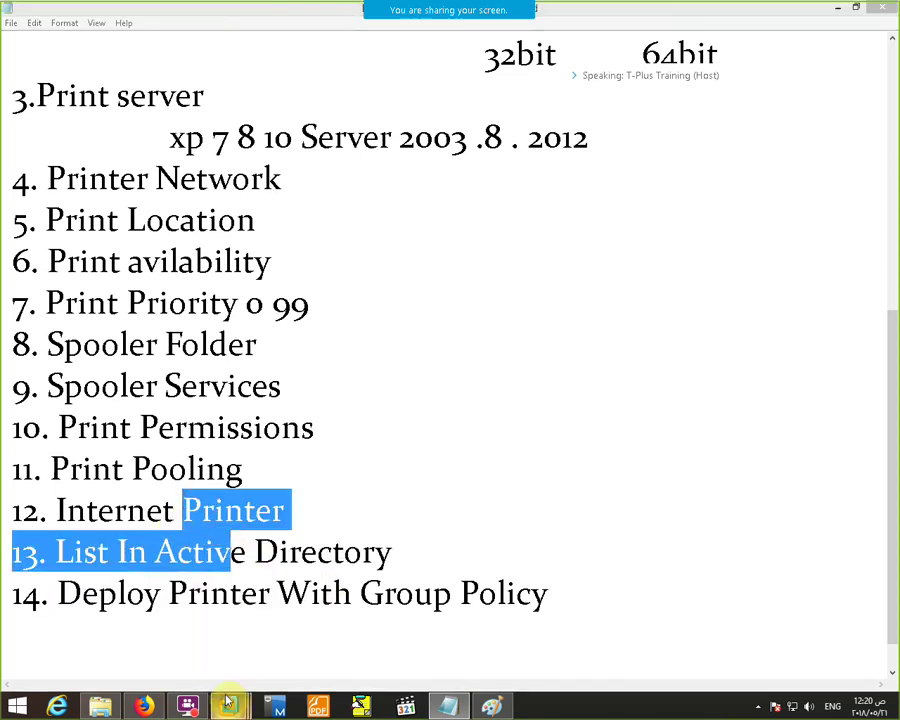
click(138, 652)
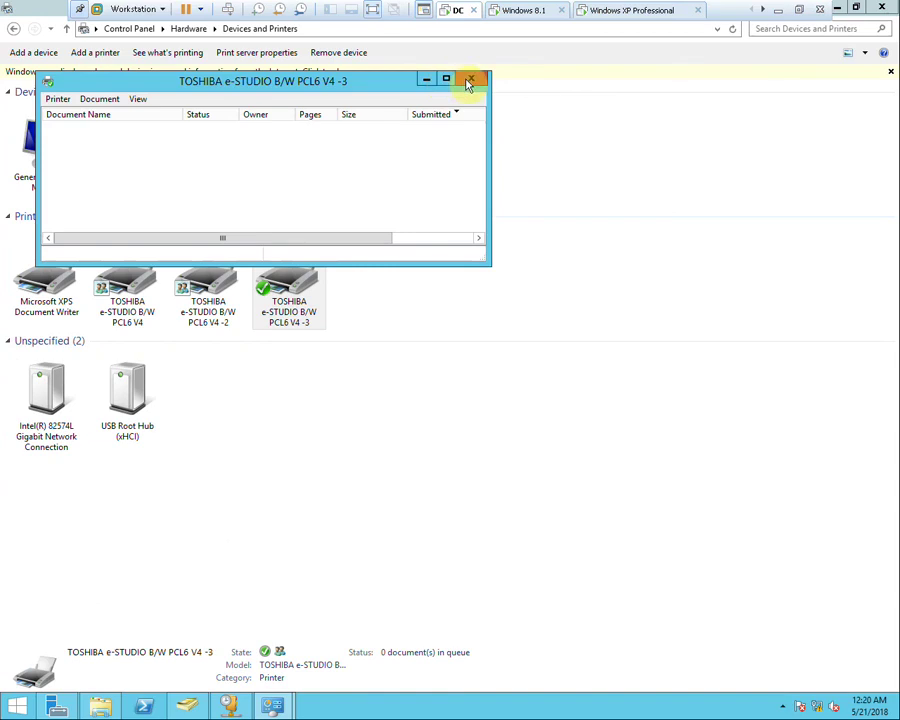
click(468, 80)
Open the Add Roles and Features wizard in a maximized Server Manager and advance to server roles.
click(56, 706)
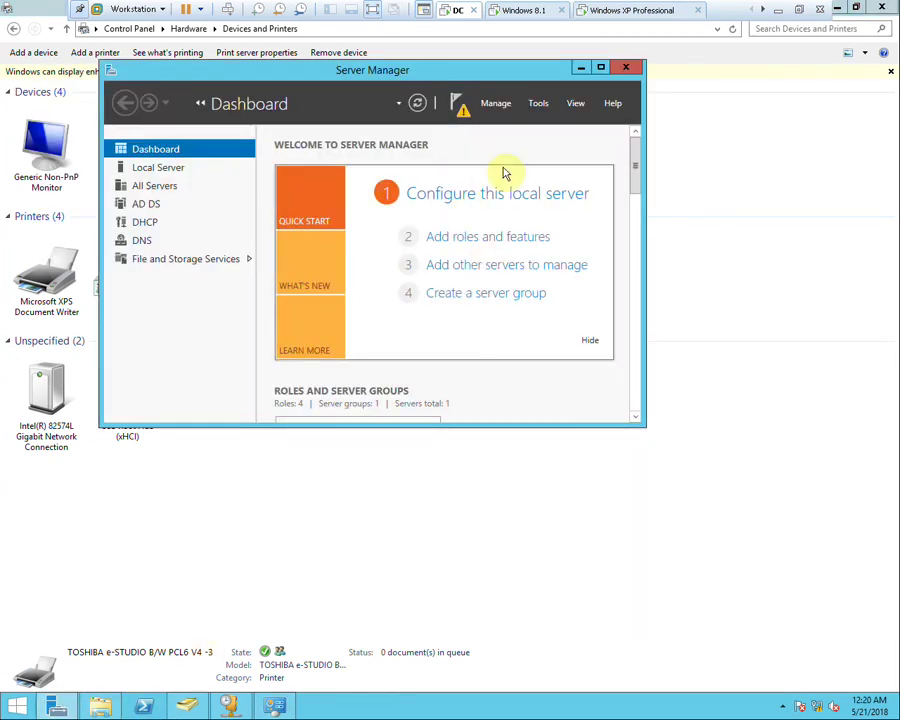
click(601, 69)
click(390, 175)
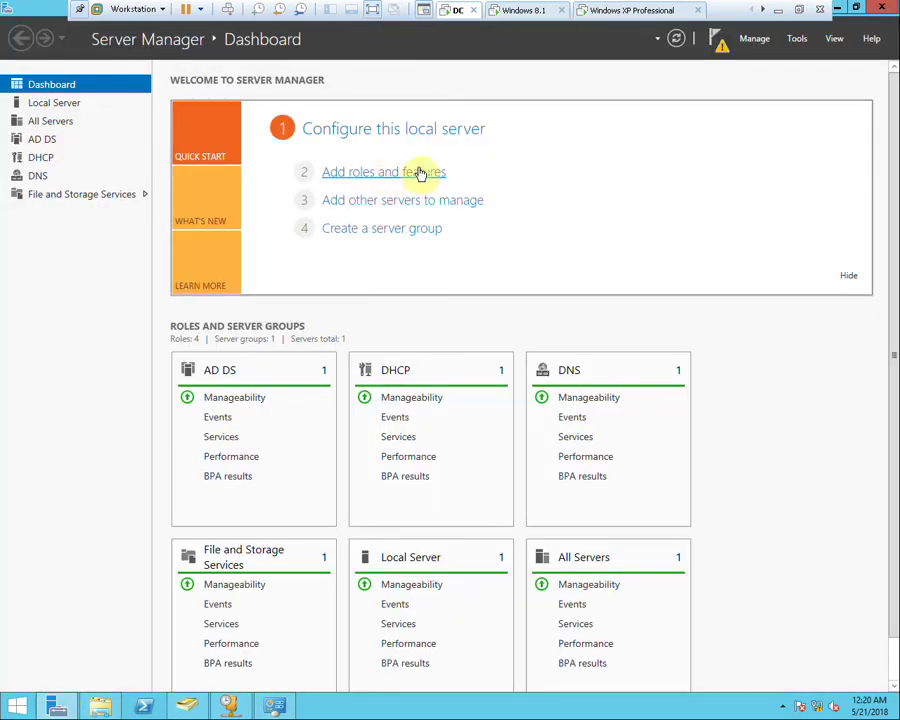
click(472, 471)
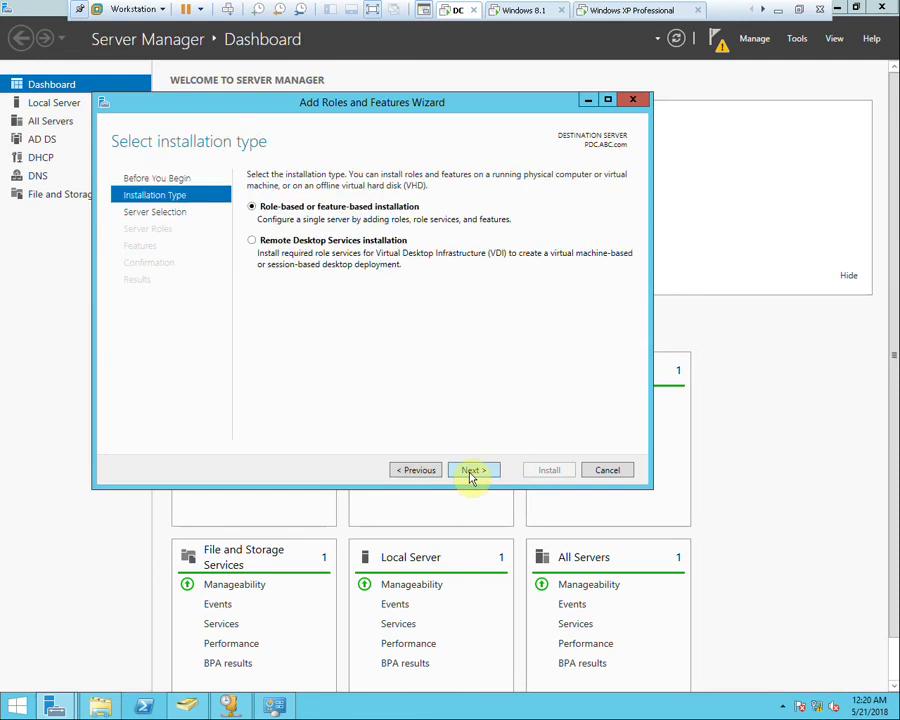
click(472, 472)
click(472, 472)
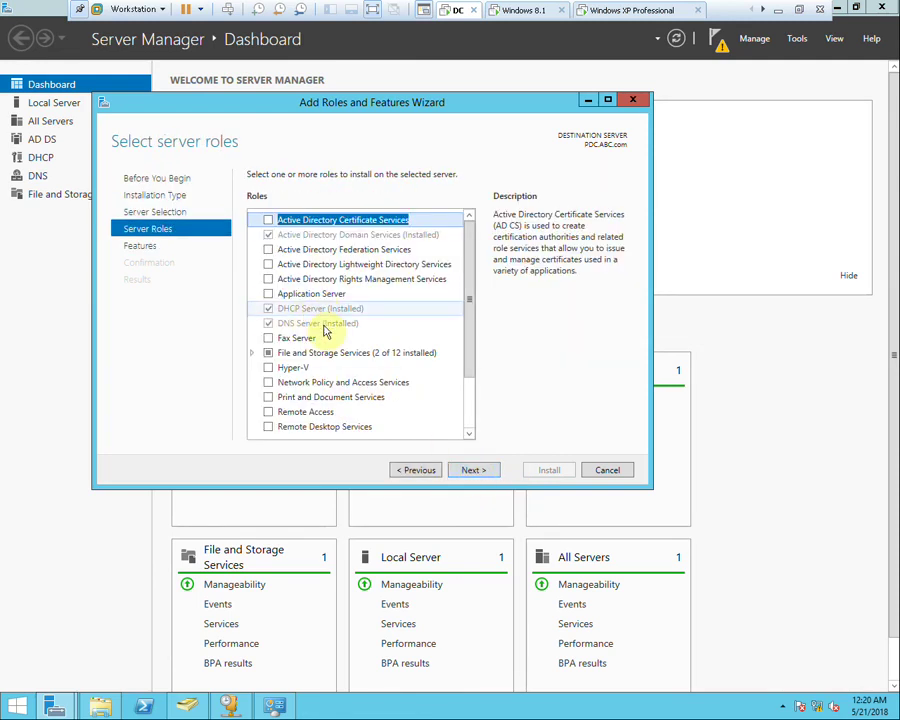
scroll(345, 358, down, 2)
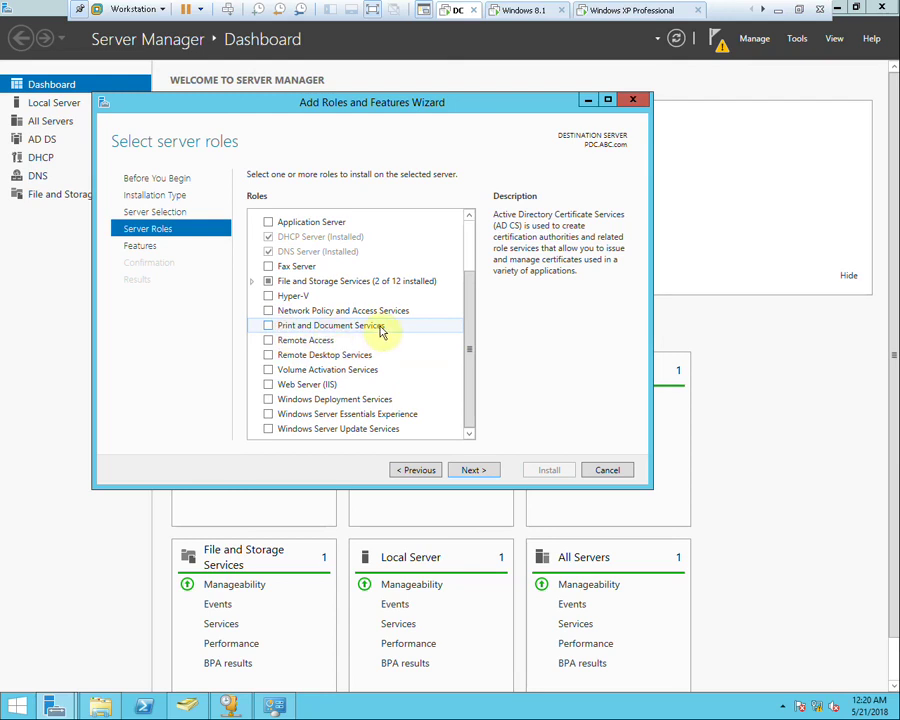
Add the Print and Document Services role with its management tools, moving on to role services.
click(268, 326)
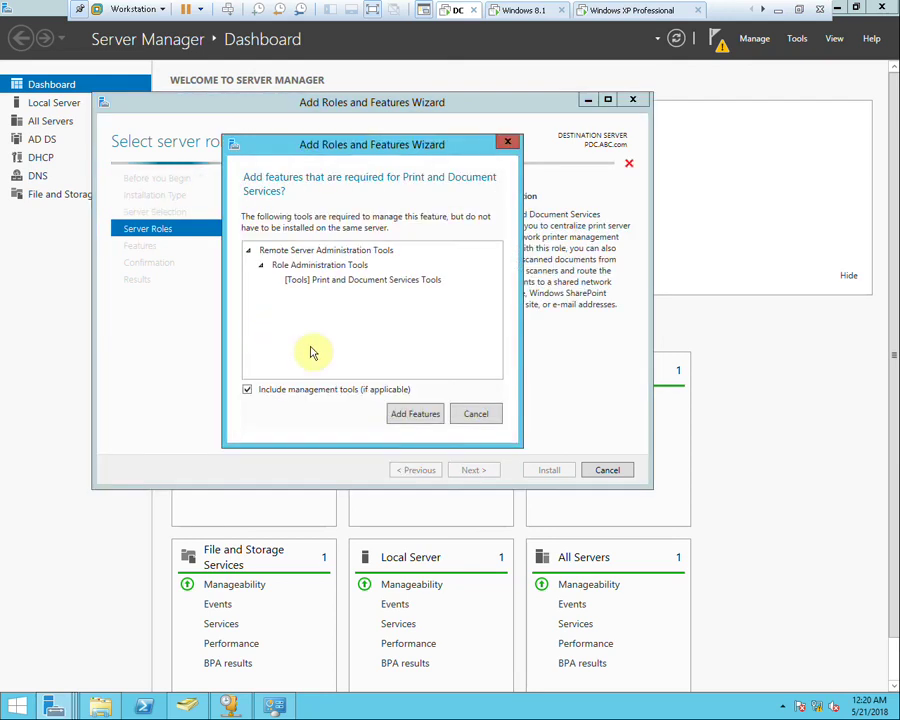
click(416, 416)
click(484, 474)
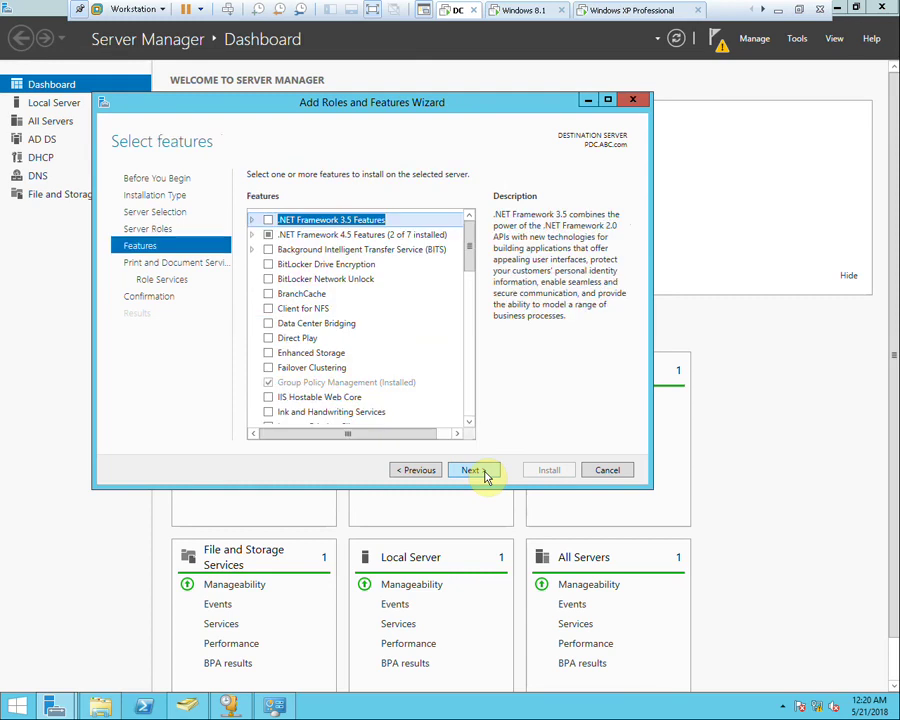
click(470, 468)
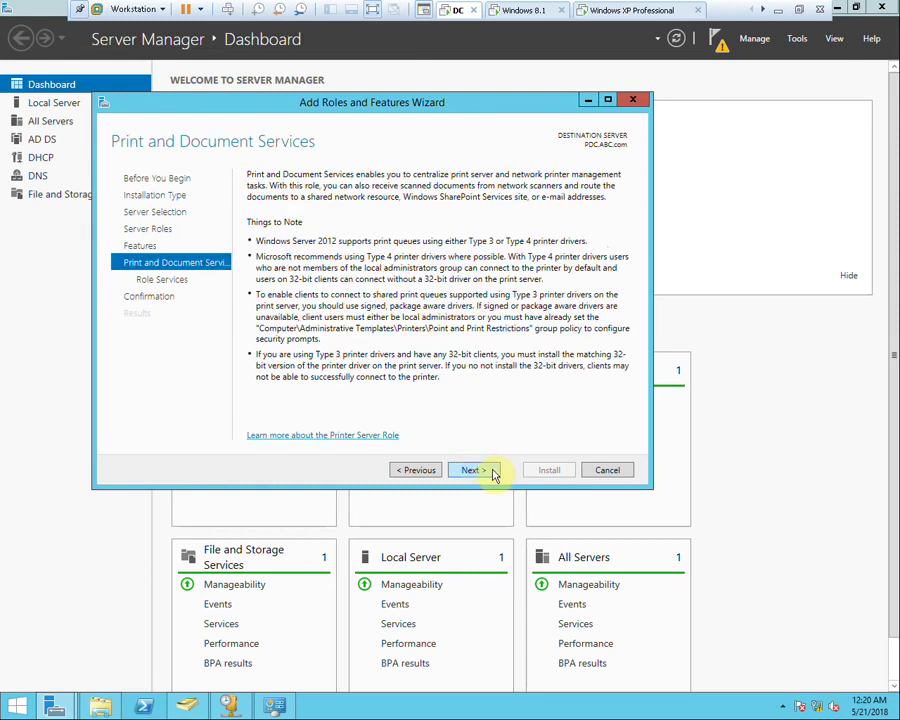
click(482, 468)
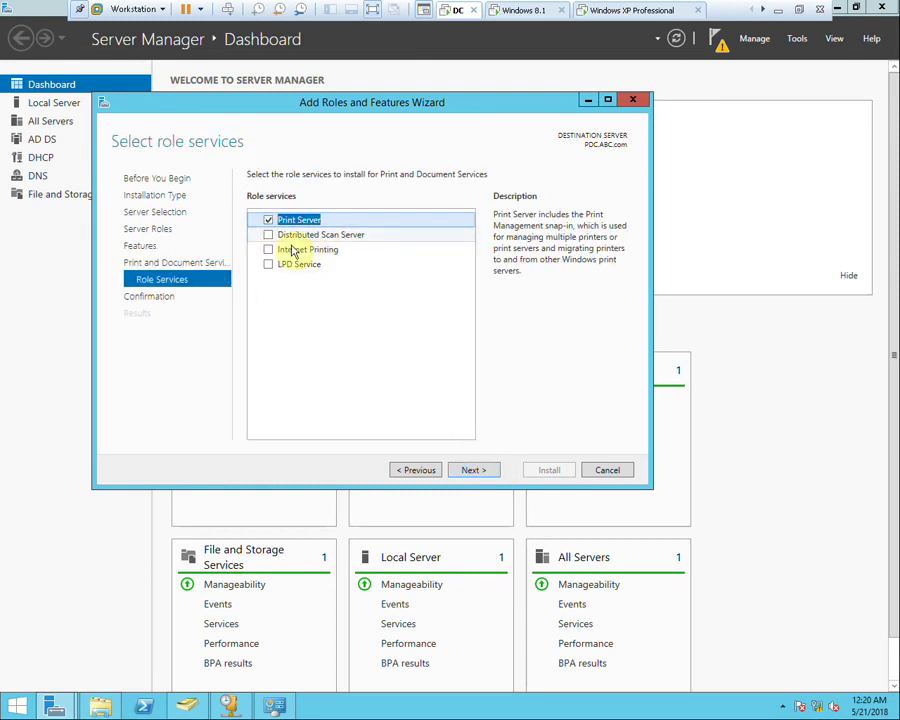
Add the Internet Printing role service with its required features and start the installation.
click(268, 250)
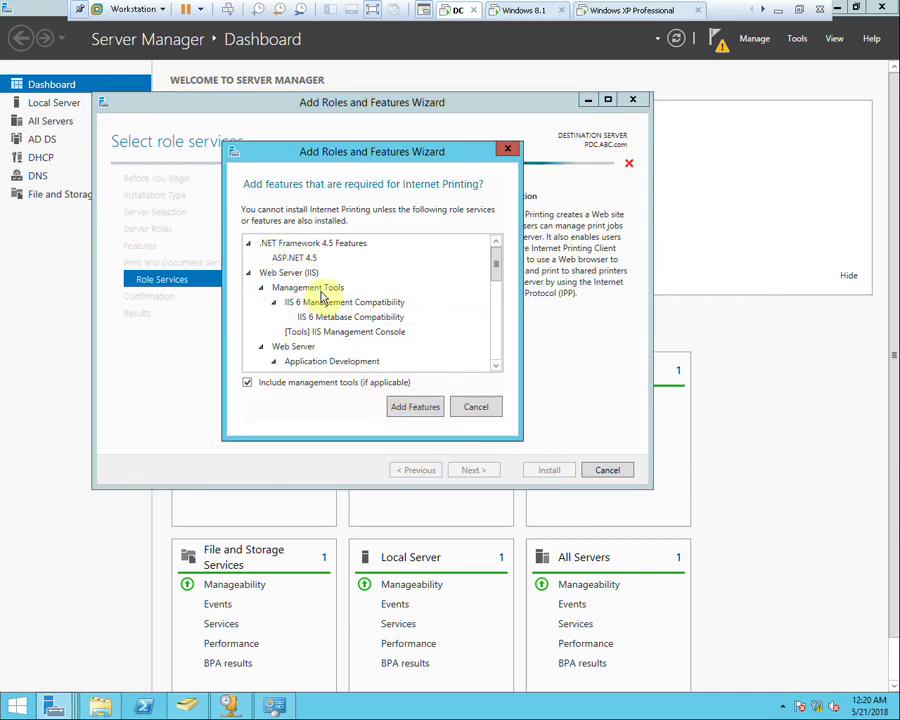
click(414, 407)
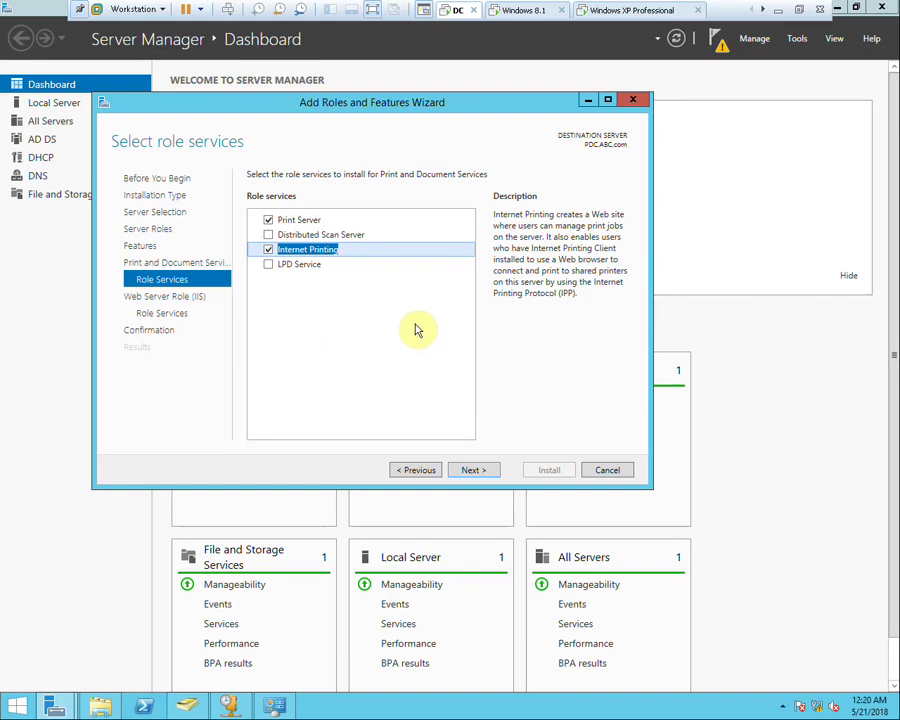
click(484, 469)
click(489, 470)
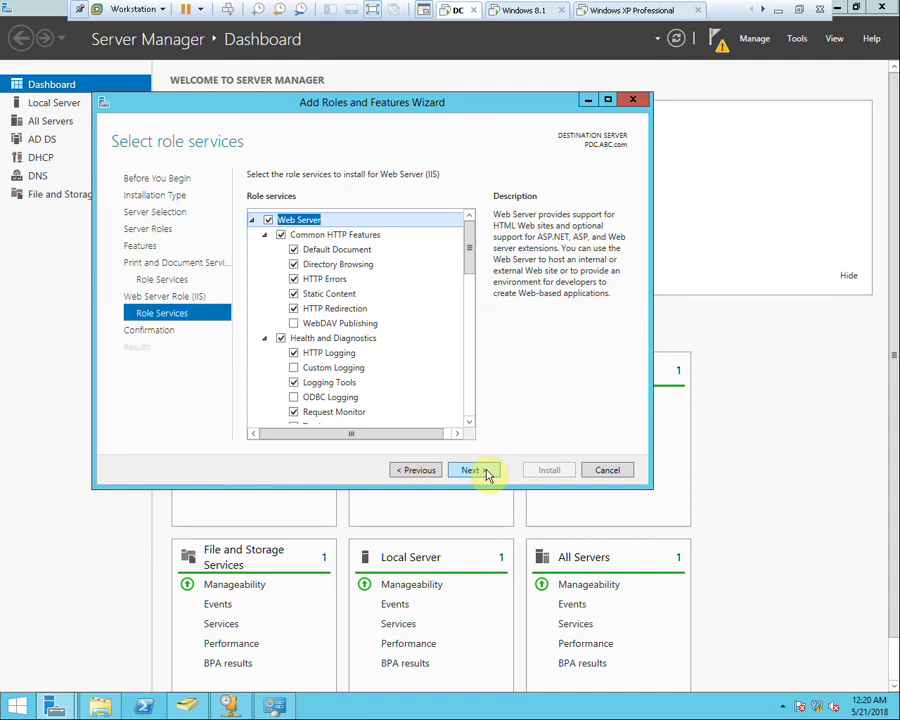
click(477, 469)
click(548, 470)
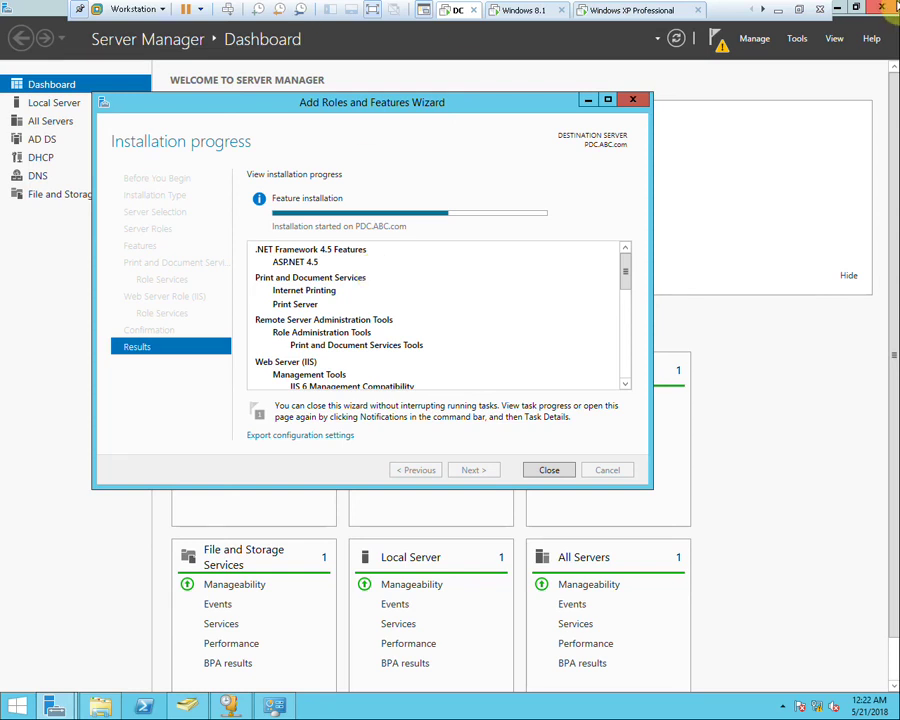
After the installation runs, check the recording tool on the host, then return to the server VM.
mouse_move(797, 22)
click(837, 9)
click(759, 706)
click(749, 640)
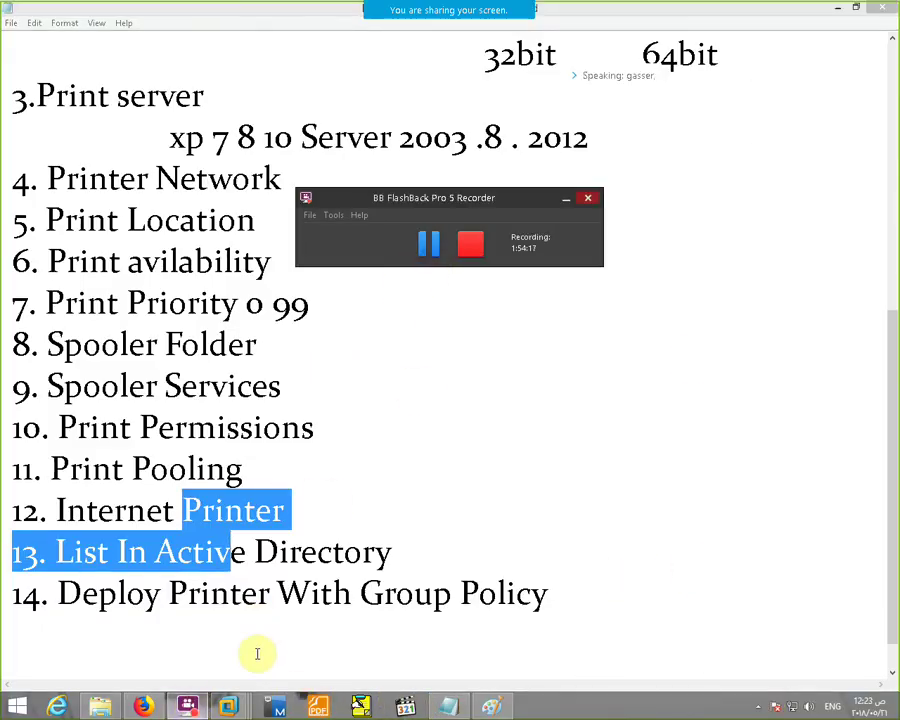
mouse_move(232, 708)
click(181, 648)
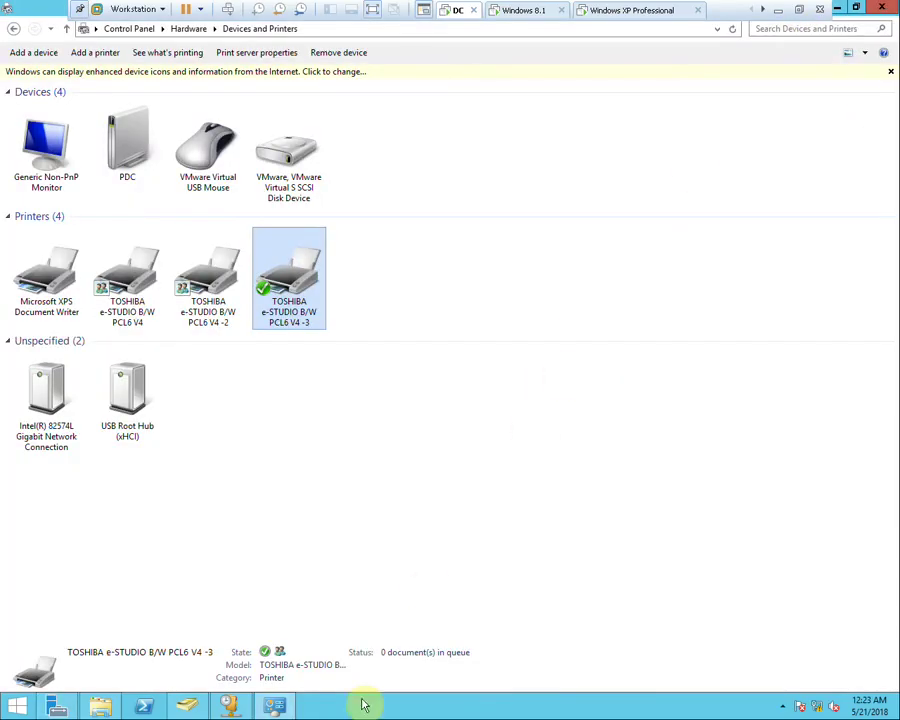
Launch Print Management full screen and list the printers under Print Servers > PDC (local).
click(58, 706)
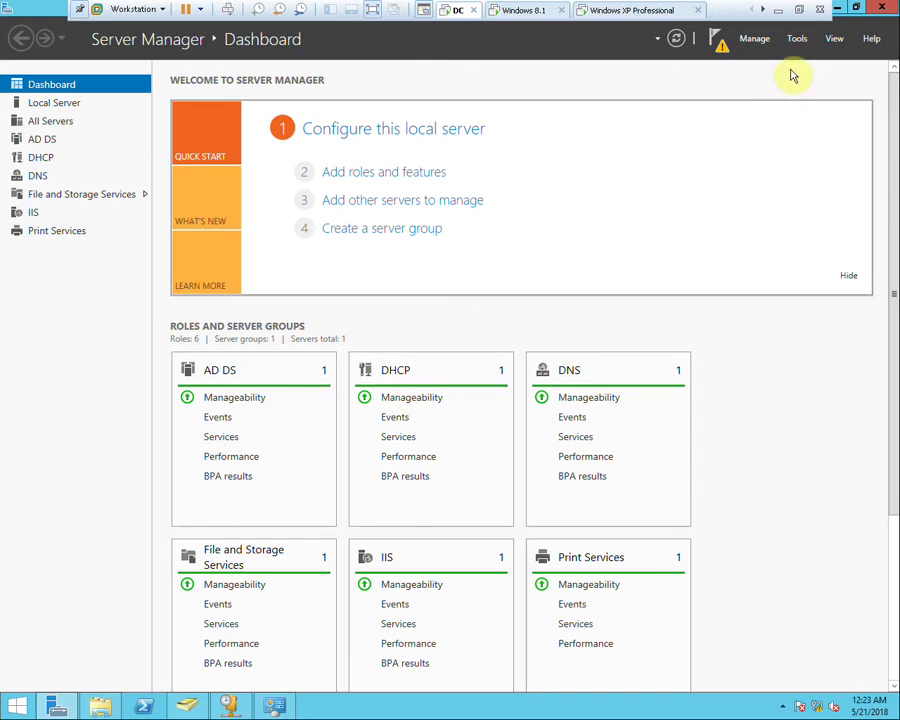
click(800, 40)
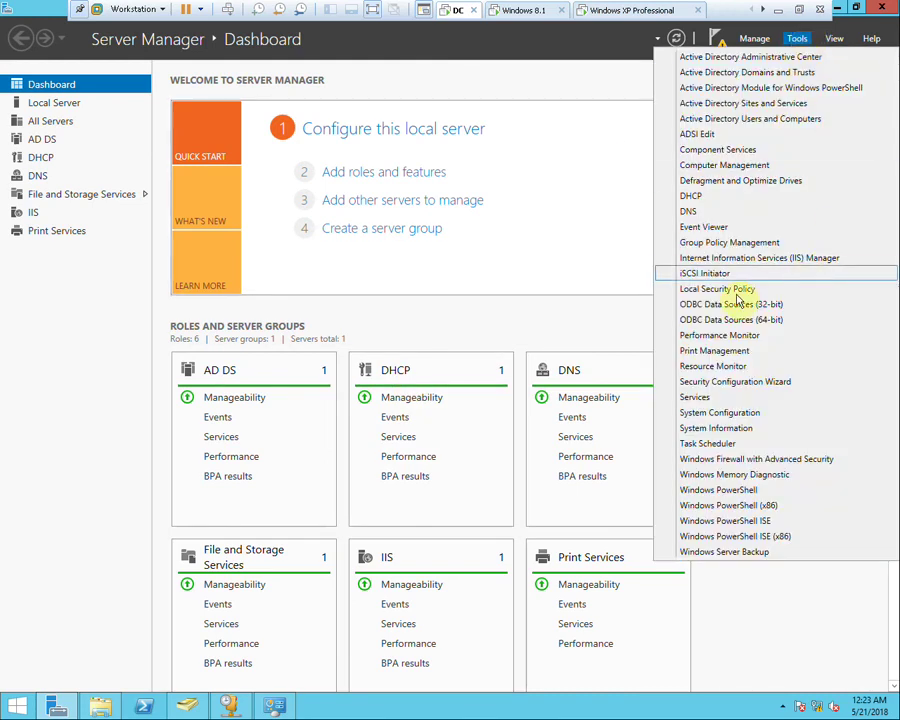
click(712, 352)
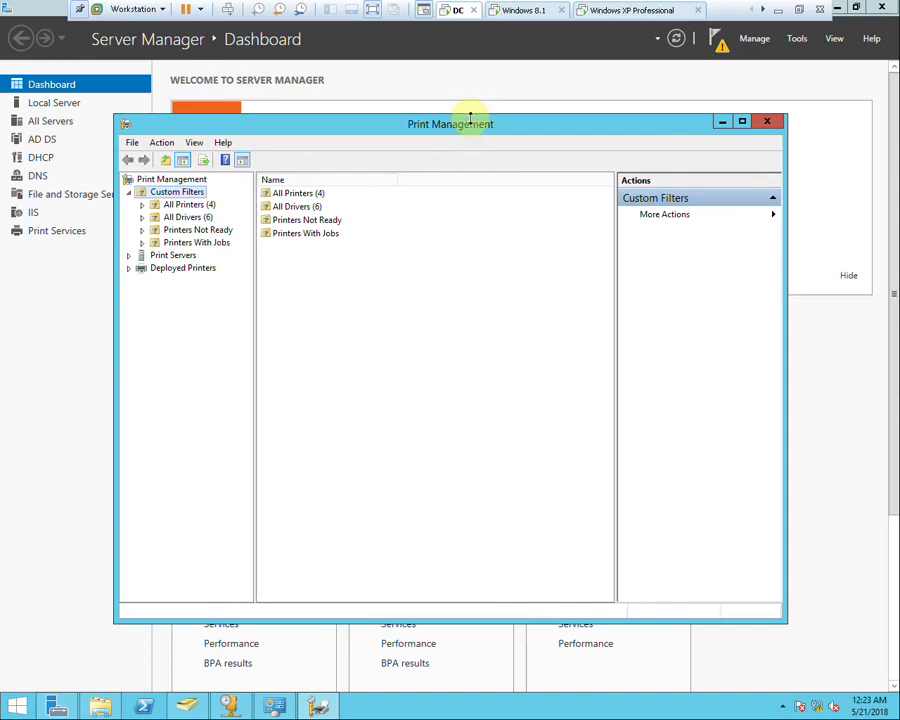
double_click(474, 128)
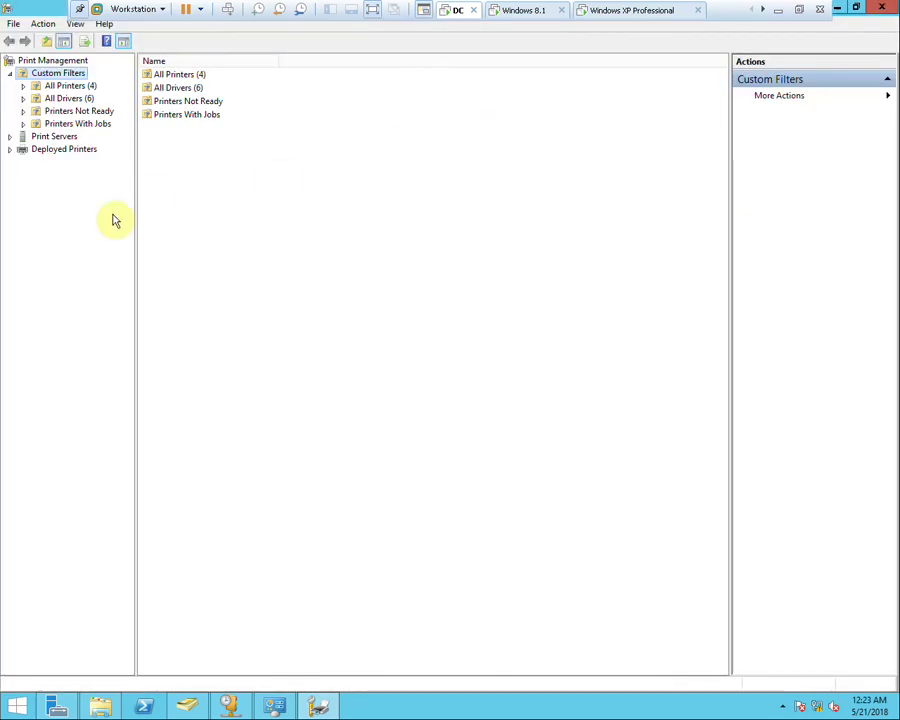
double_click(18, 137)
click(26, 151)
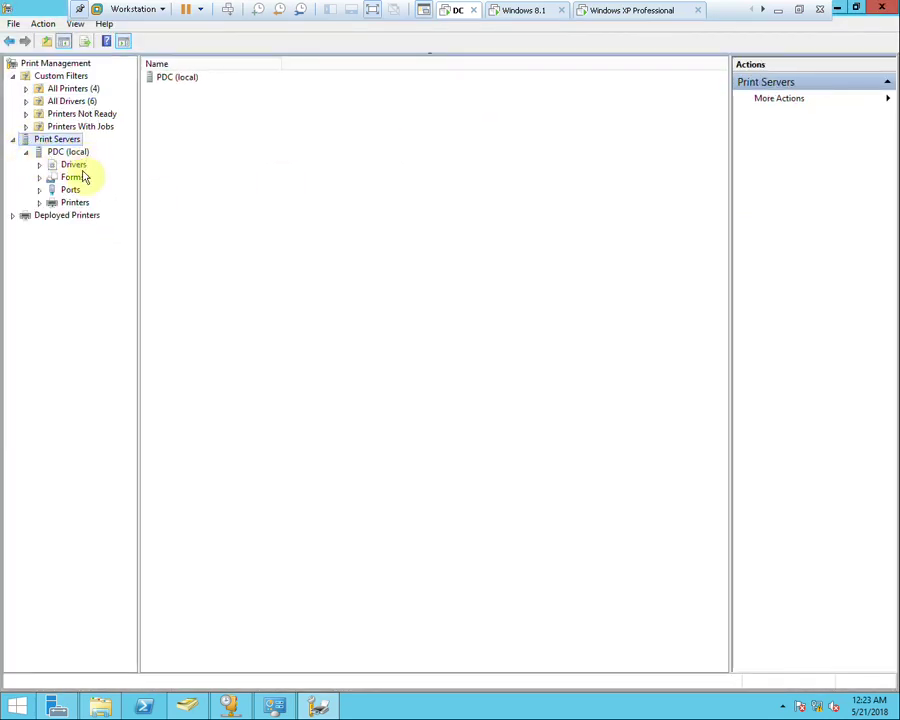
click(76, 203)
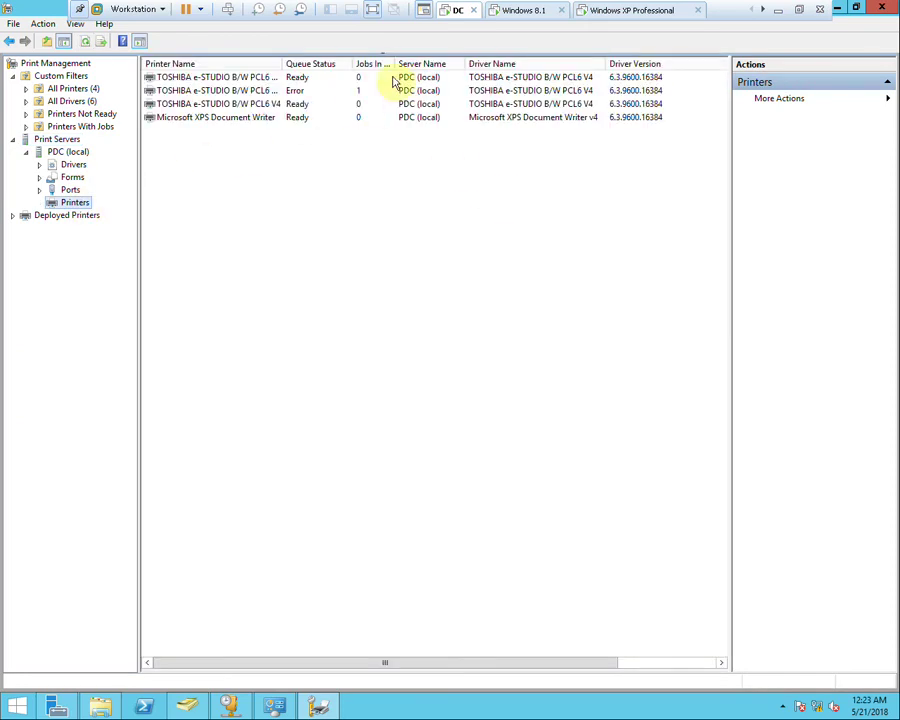
Delete the TOSHIBA printer in Error state and refresh the printer list.
click(287, 89)
click(285, 78)
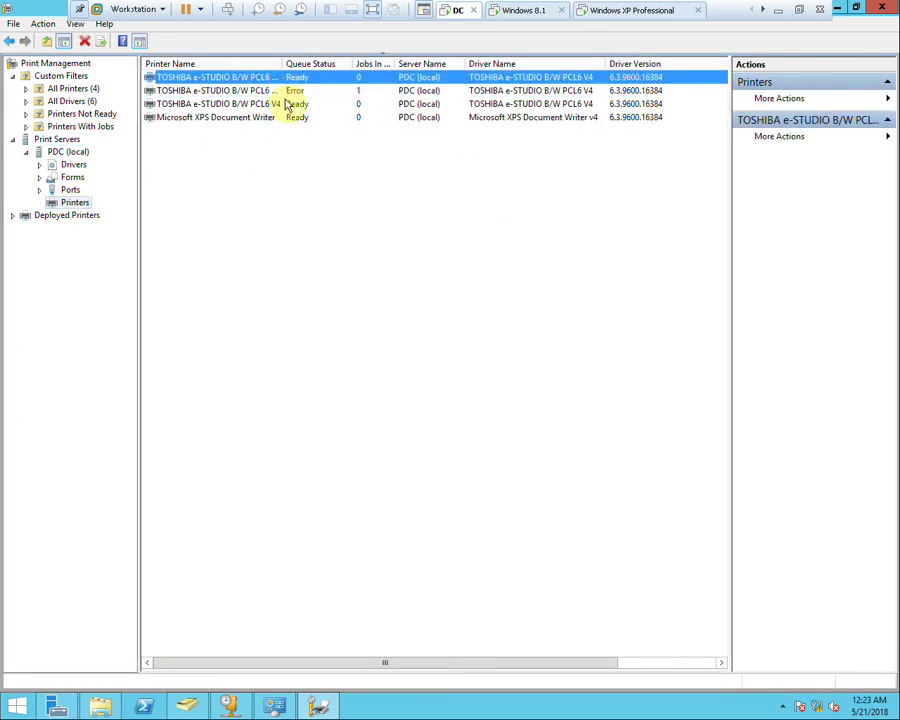
click(287, 104)
click(281, 91)
right_click(281, 91)
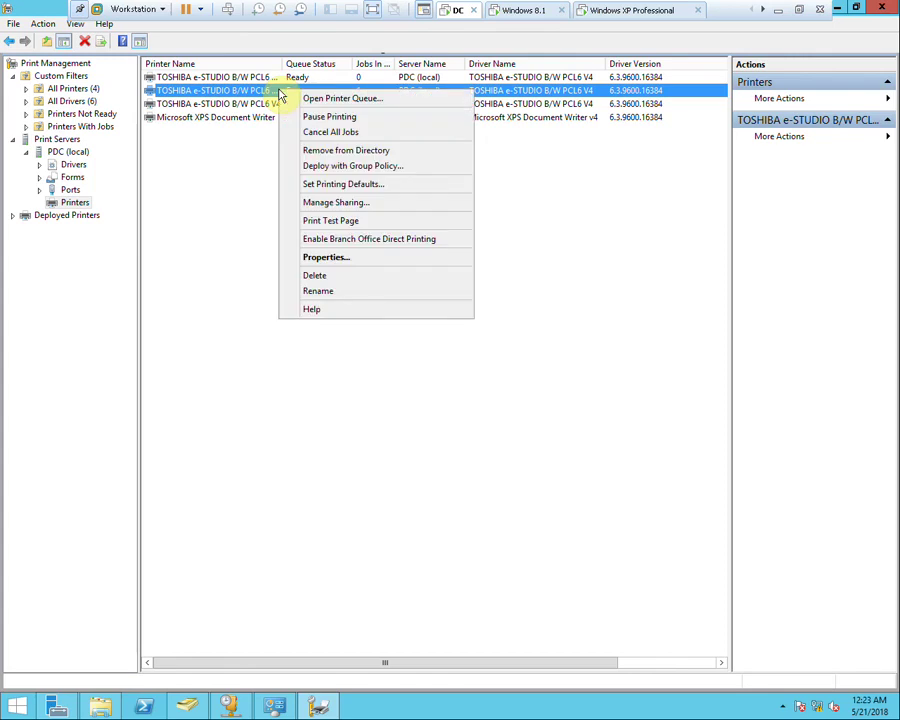
click(330, 278)
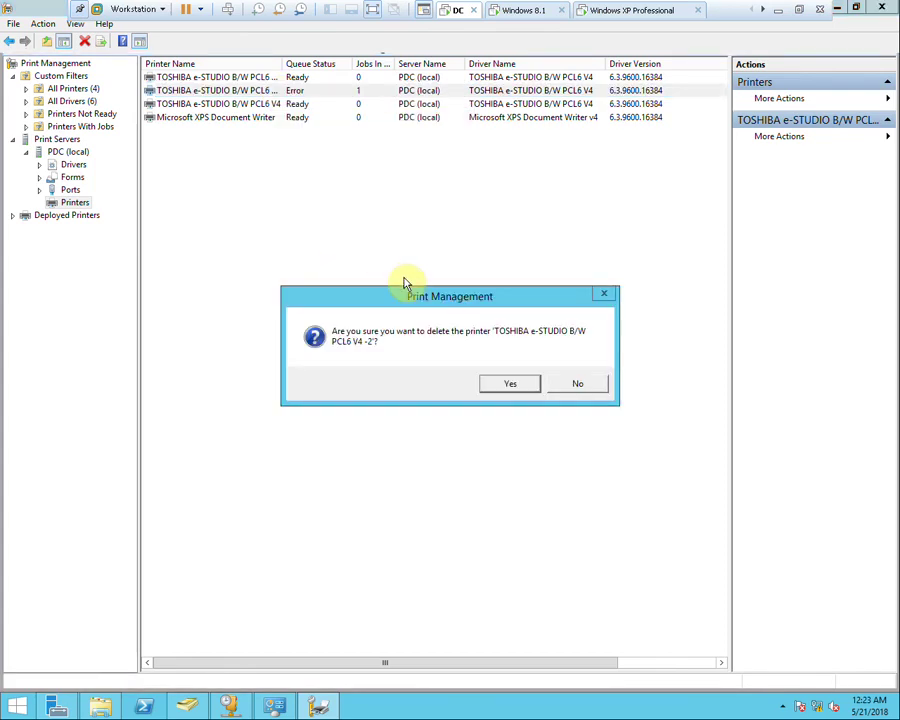
click(508, 383)
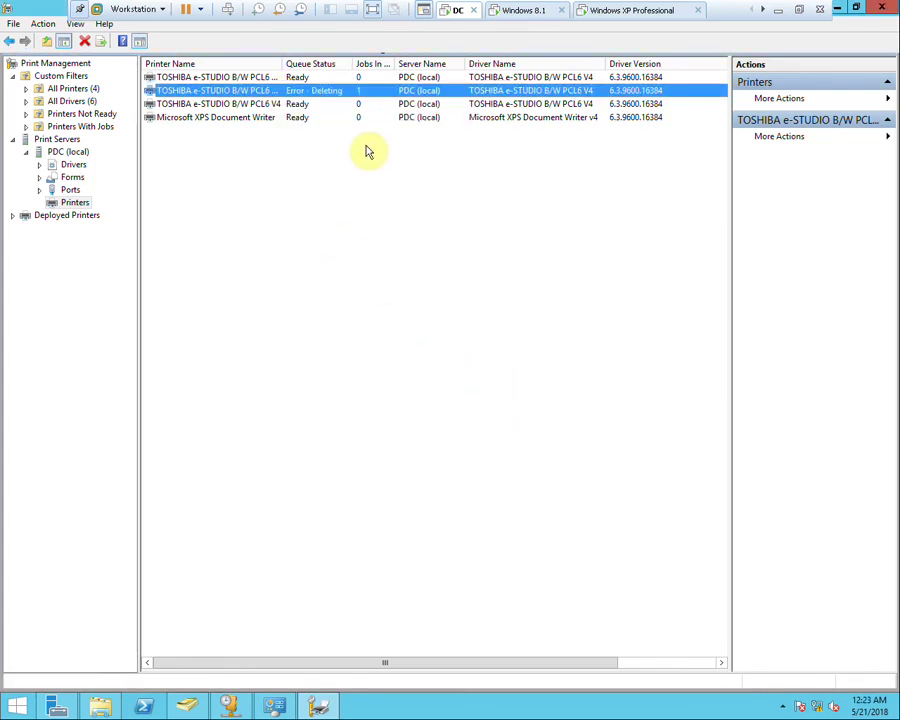
right_click(378, 220)
click(416, 263)
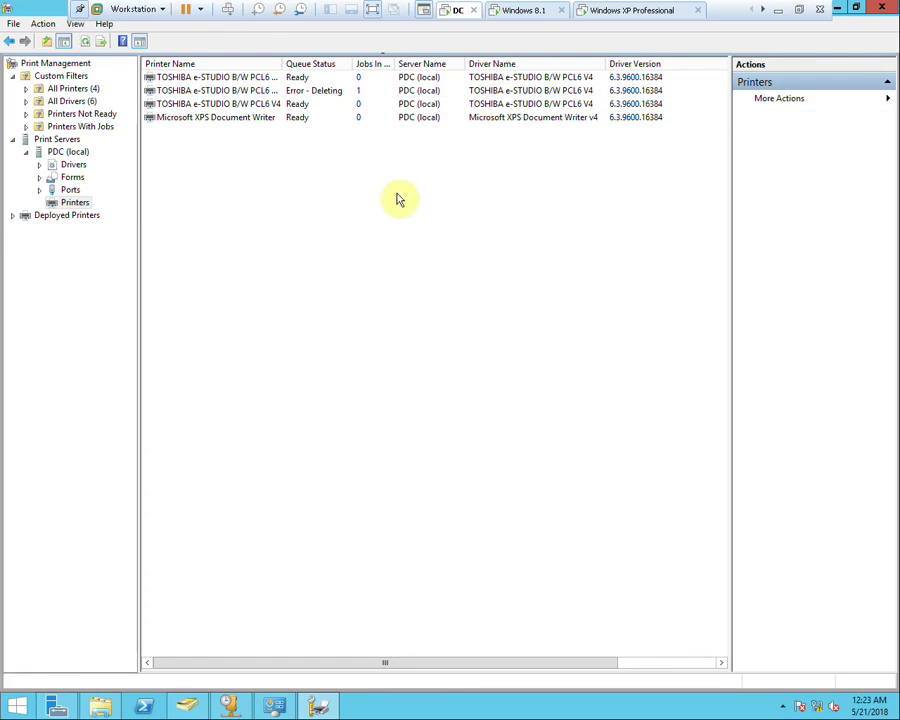
Glance at the first TOSHIBA printer's printing defaults, then select the TOSHIBA PCL6 V4 printer.
right_click(230, 80)
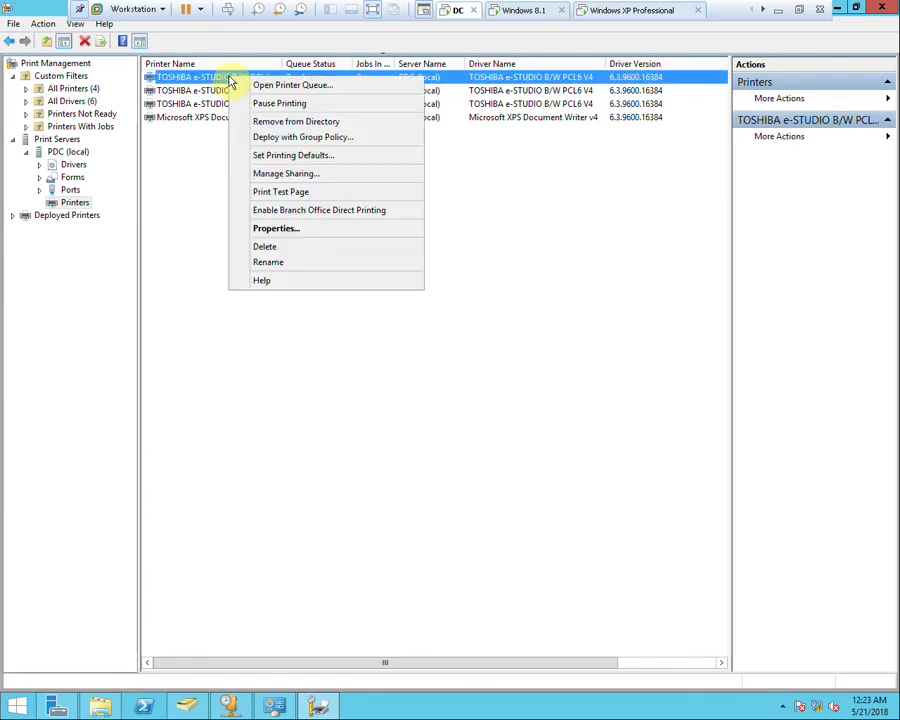
click(294, 157)
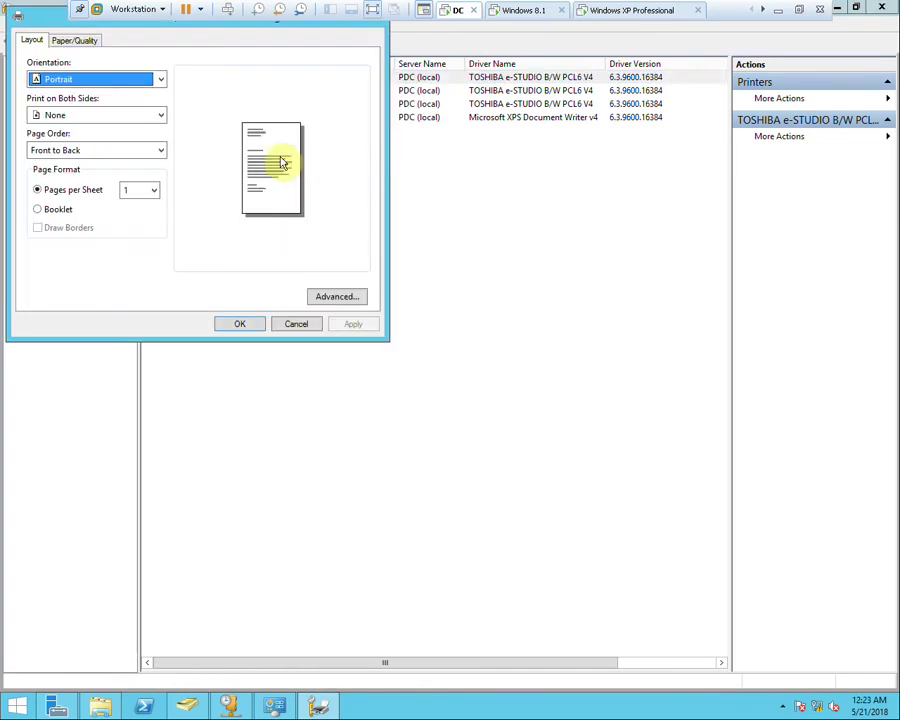
click(296, 324)
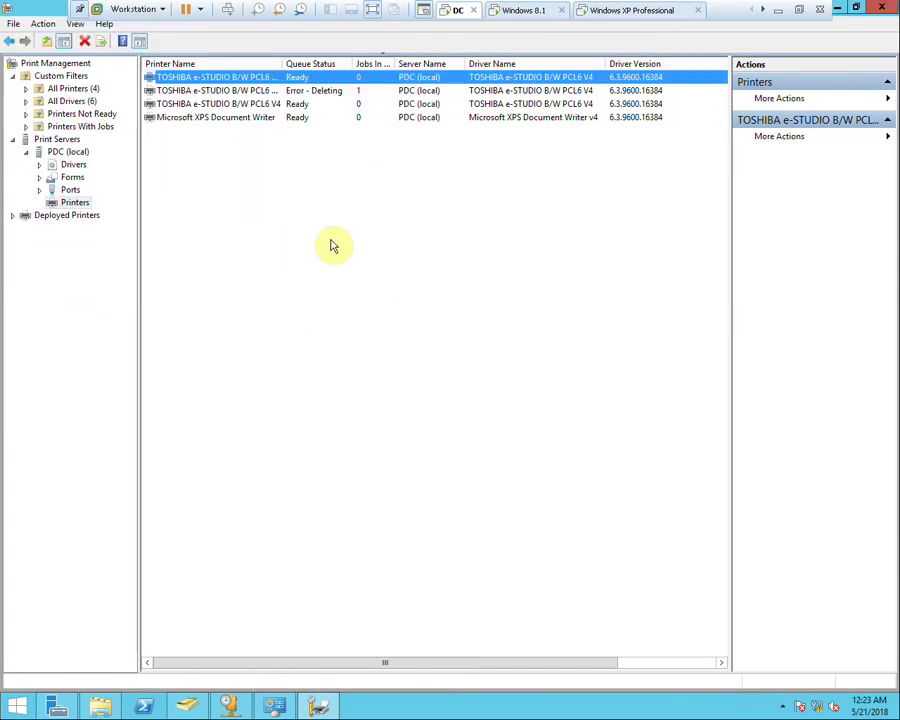
right_click(357, 81)
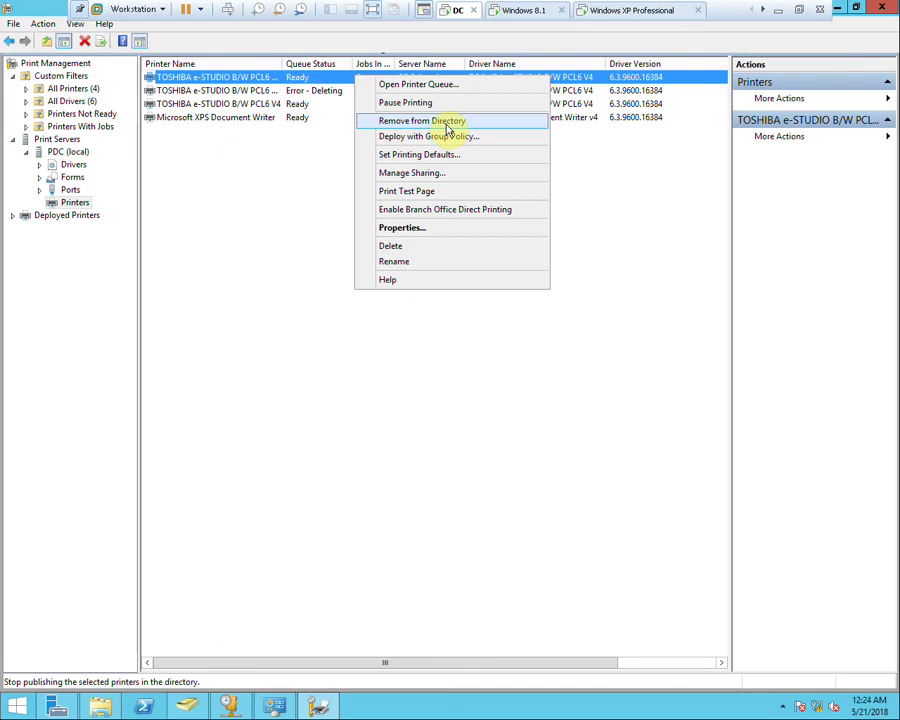
click(325, 150)
click(260, 104)
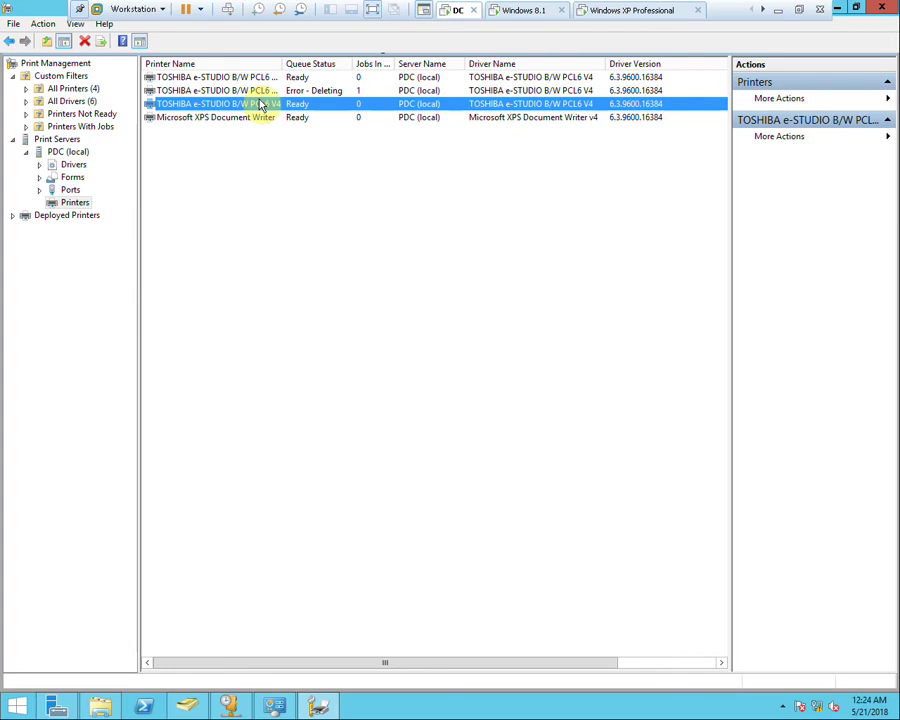
Open Deploy with Group Policy for the TOSHIBA PCL6 V4 printer and browse for a GPO.
right_click(261, 104)
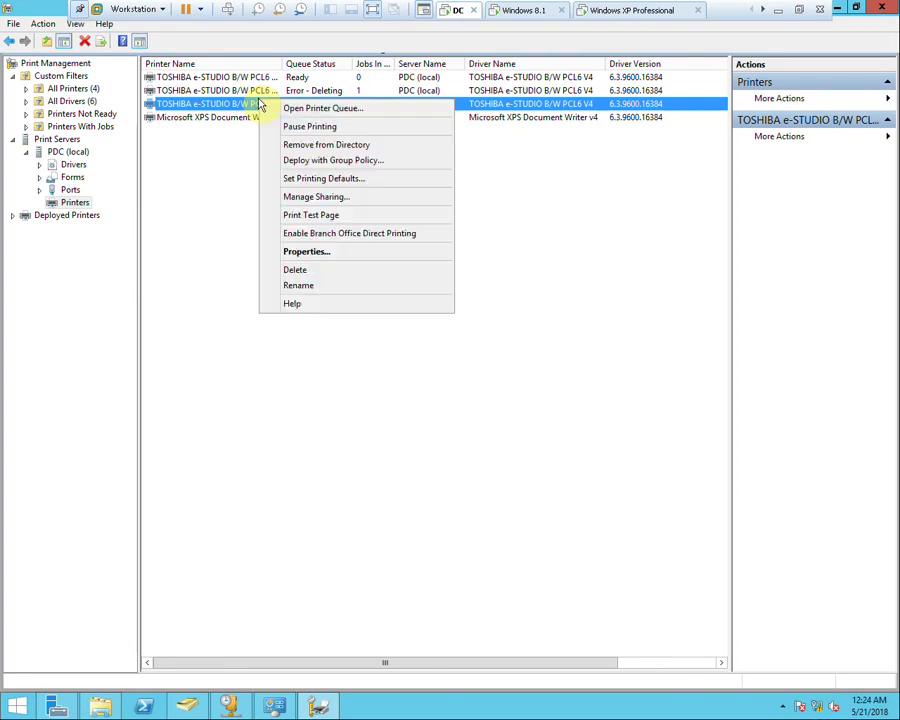
click(359, 163)
drag(416, 170, 420, 88)
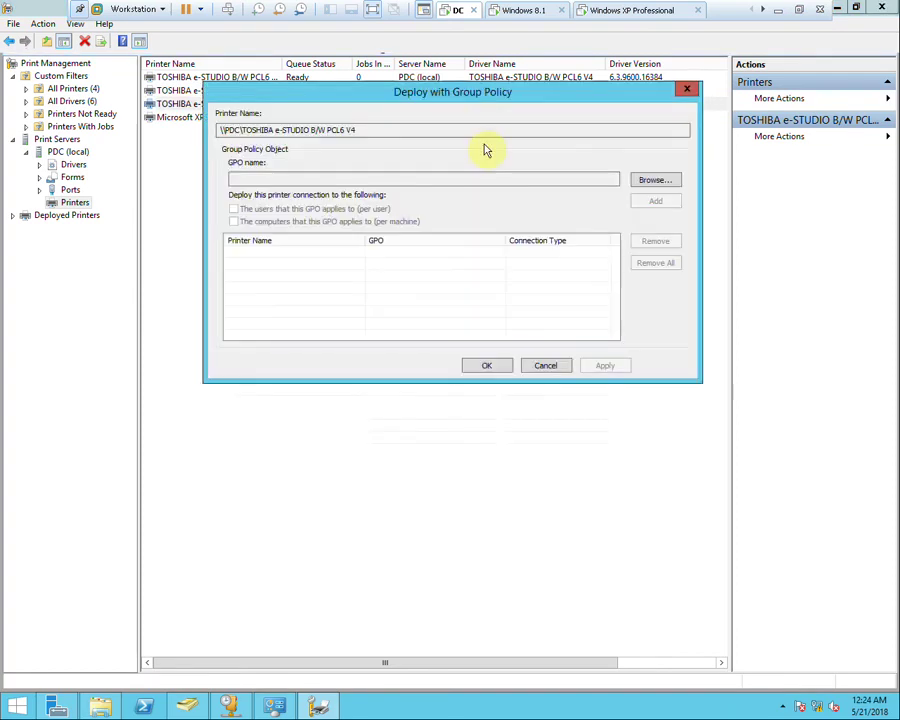
click(666, 182)
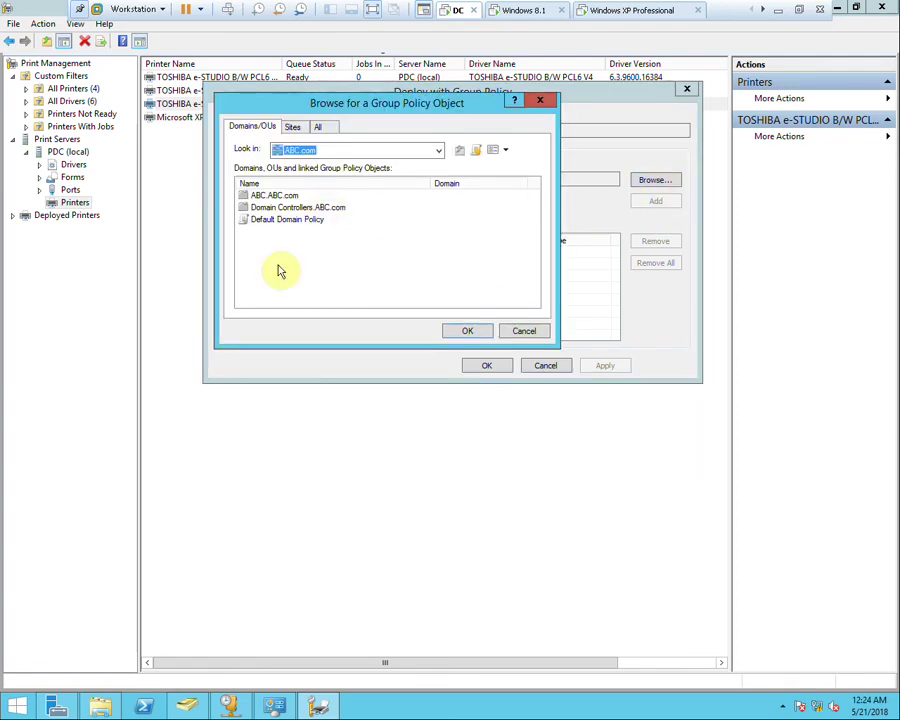
Create a new GPO named 'Printer' in the ABC.ABC.com IT OU and choose it.
double_click(278, 196)
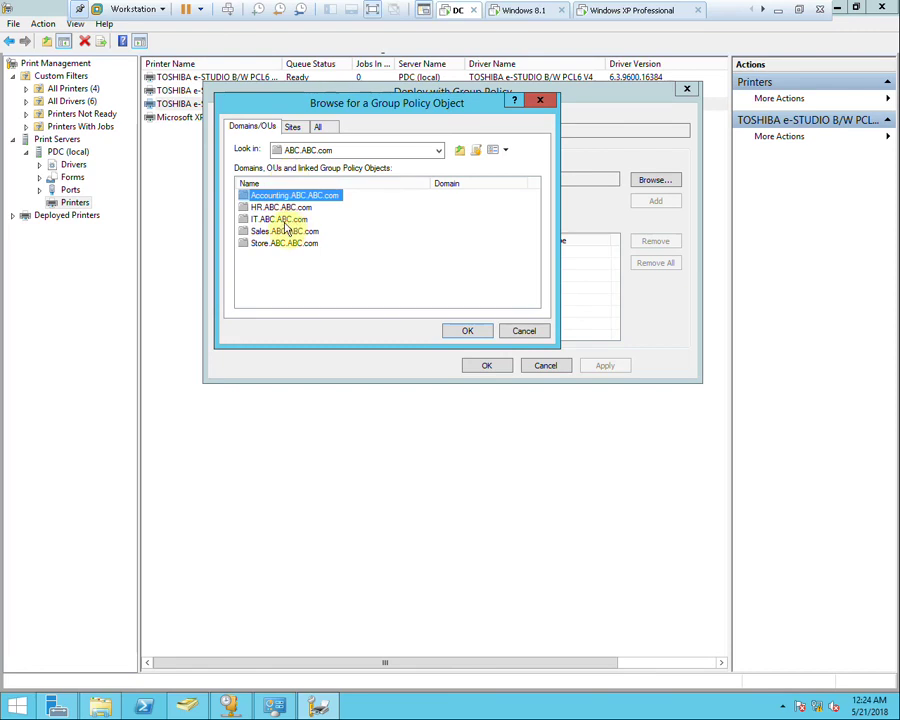
click(285, 221)
double_click(287, 221)
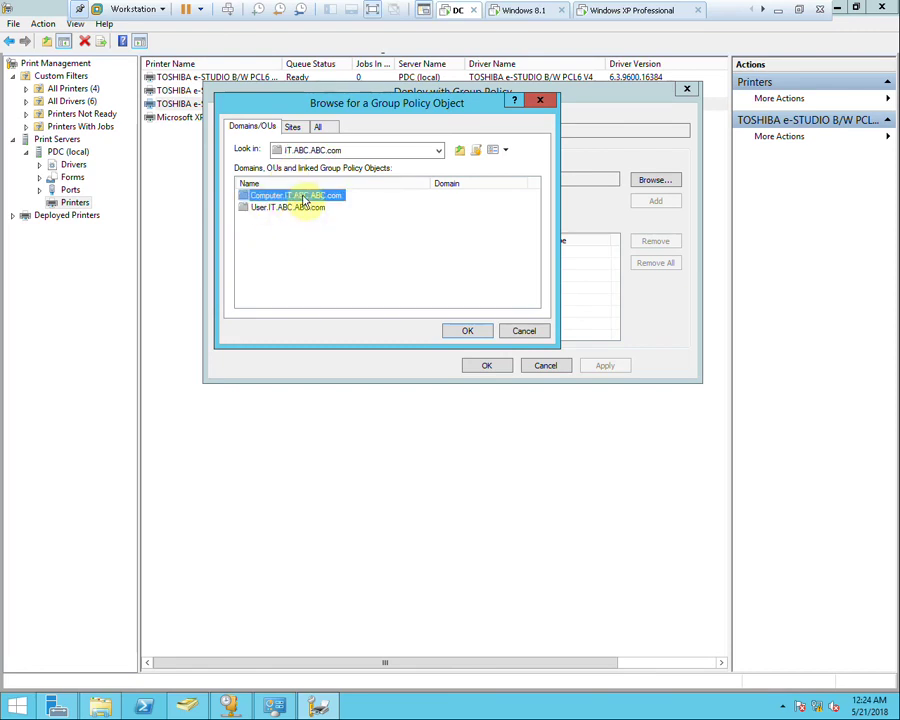
click(477, 155)
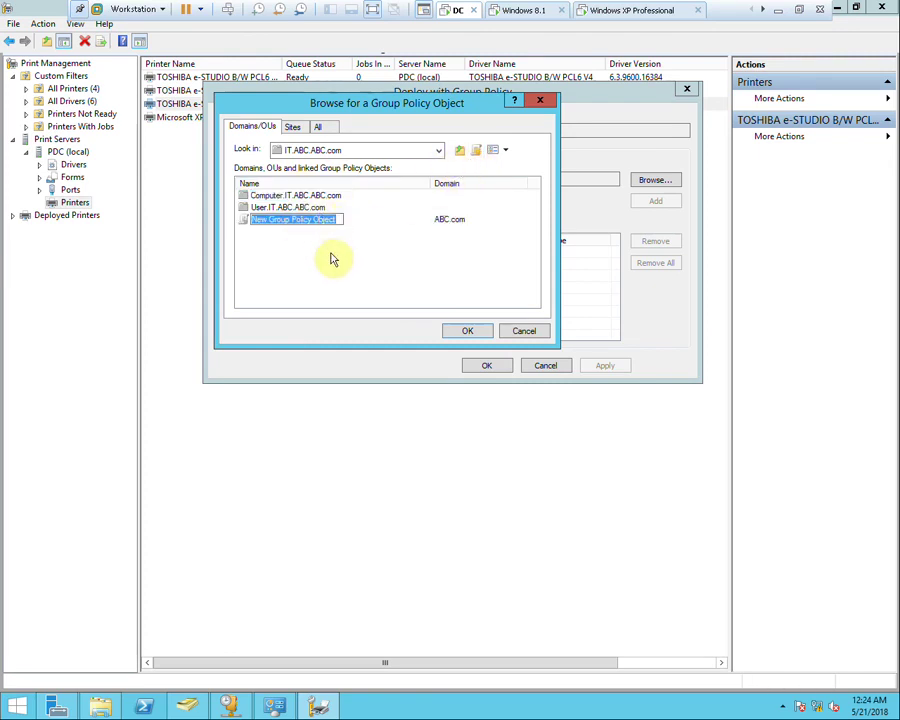
text(Printer)
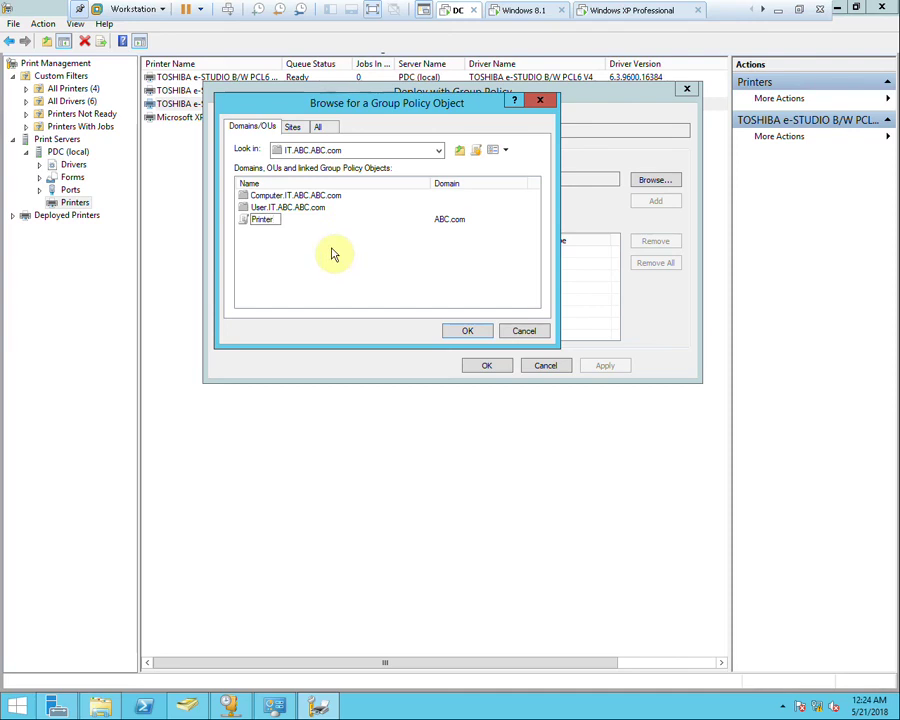
key(Return)
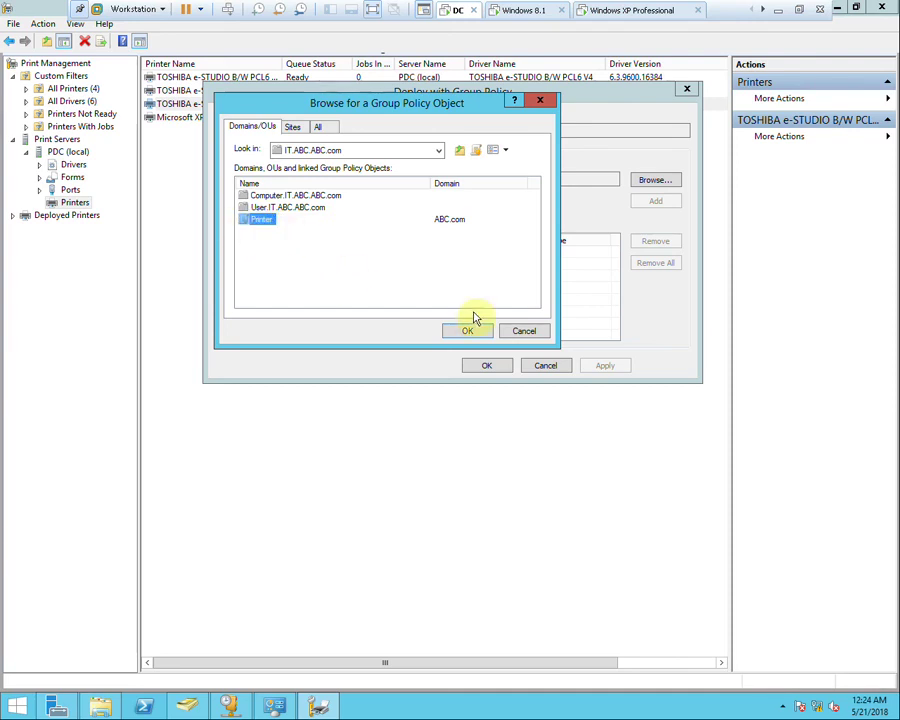
click(468, 331)
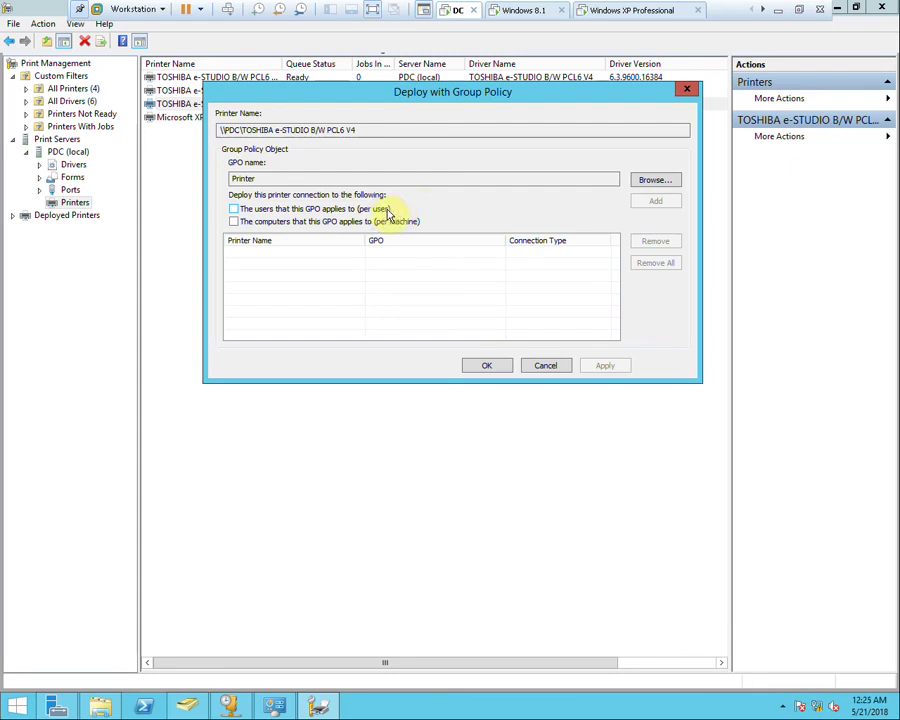
Add the TOSHIBA printer for users the Printer GPO applies to, apply, and acknowledge success.
click(388, 212)
click(645, 203)
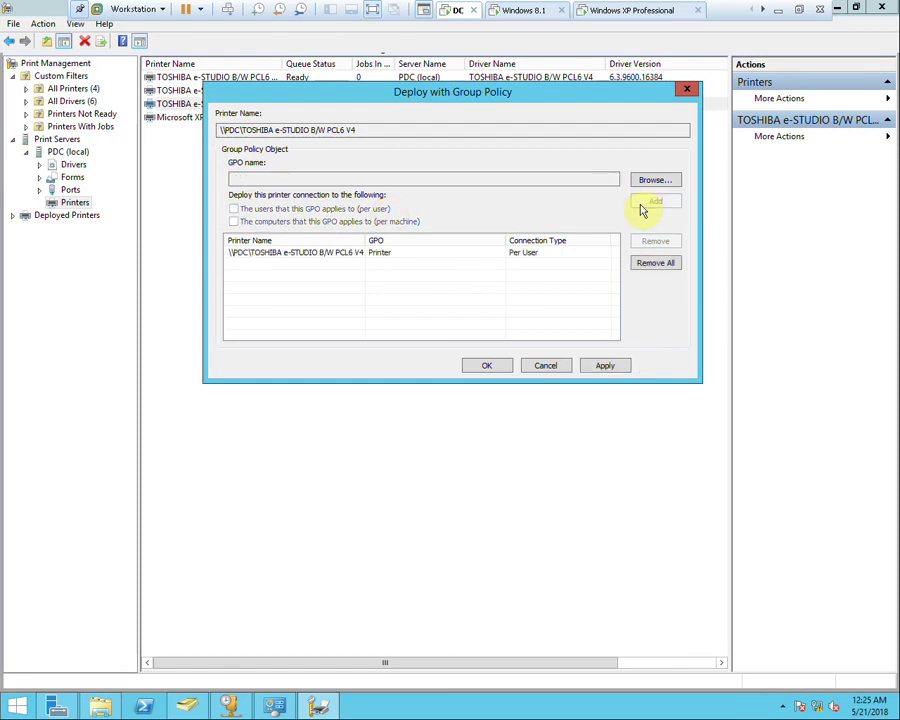
click(611, 367)
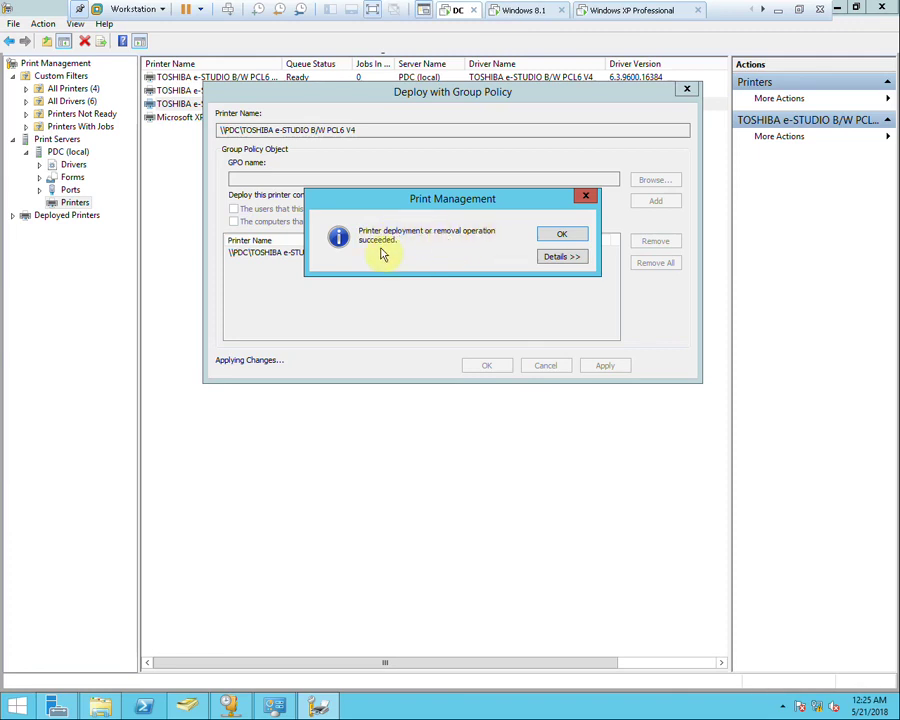
click(550, 233)
click(490, 367)
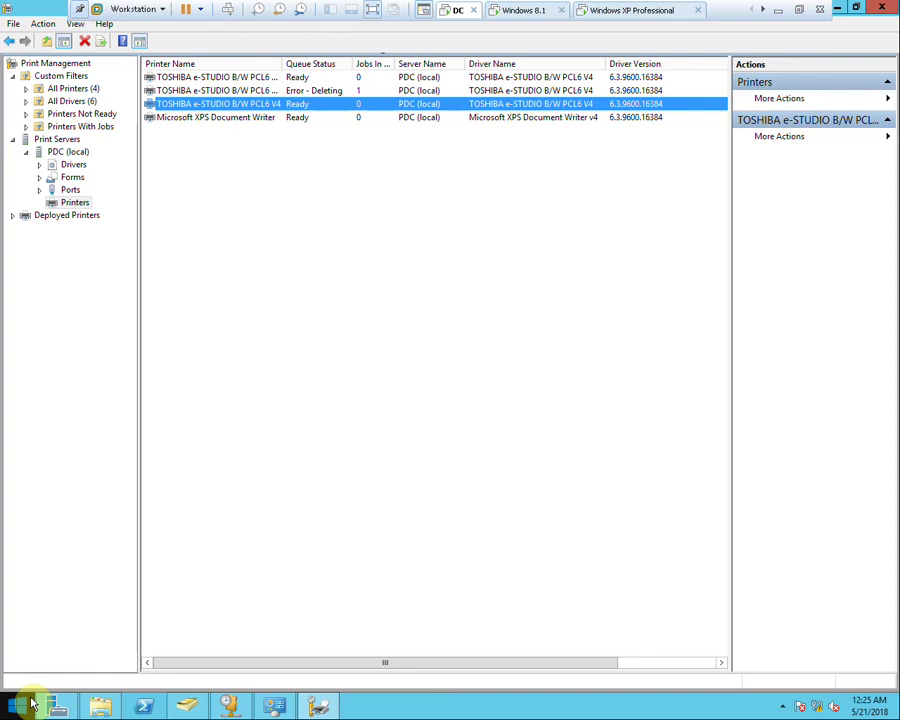
Launch Group Policy Management and expand ABC.com > ABC with its IT and Sales OUs.
click(56, 706)
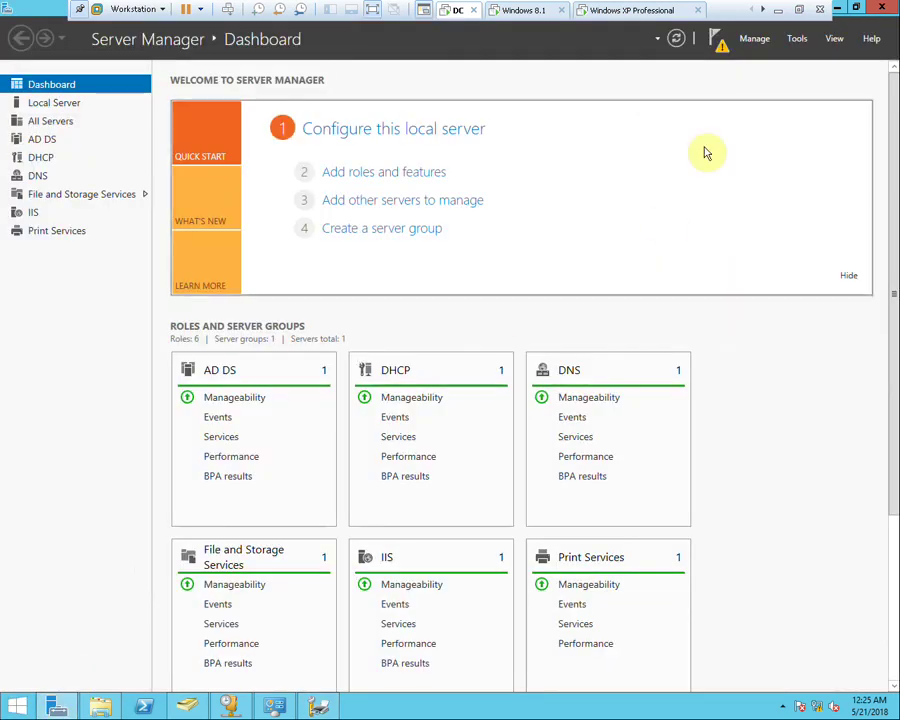
click(797, 38)
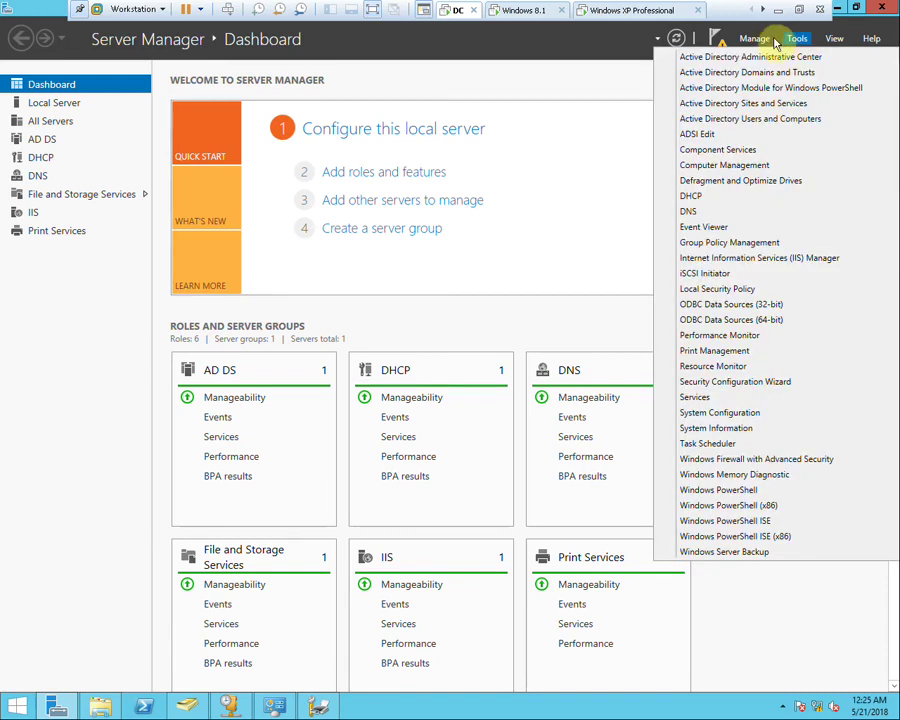
click(722, 242)
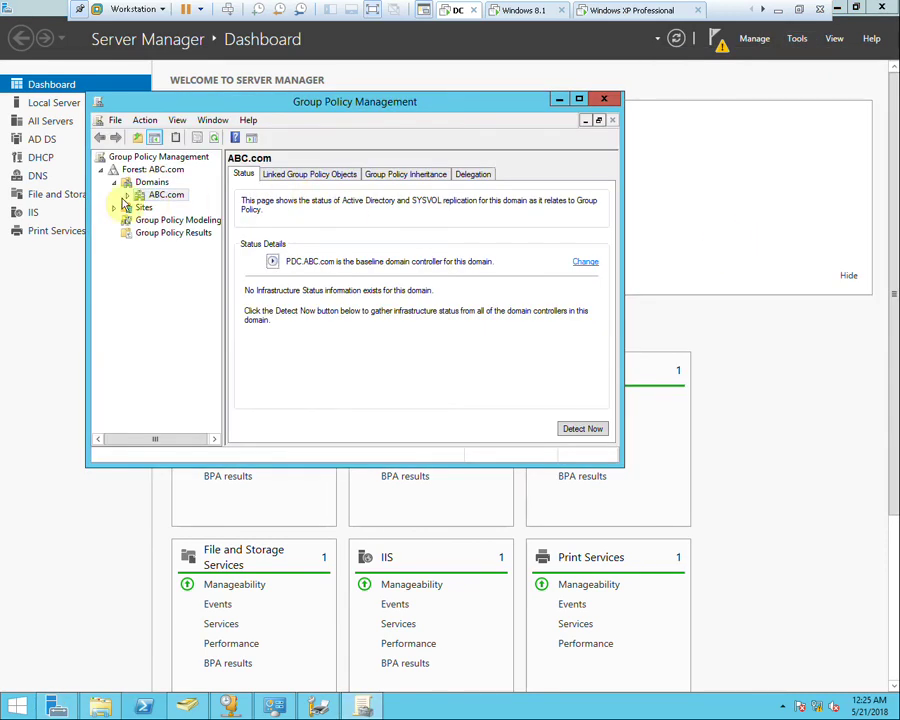
click(127, 194)
click(141, 220)
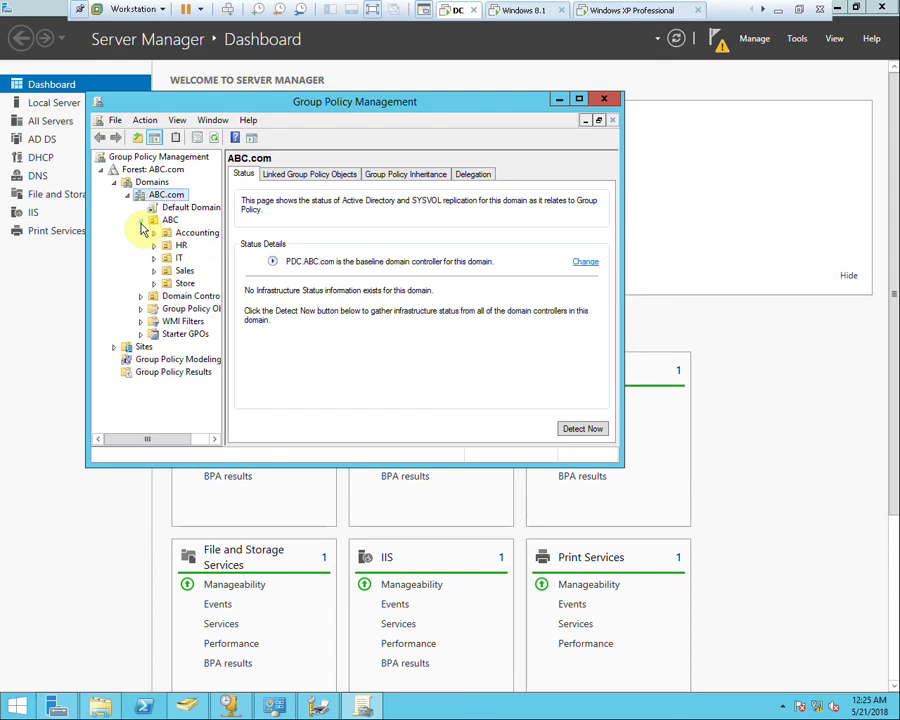
click(154, 258)
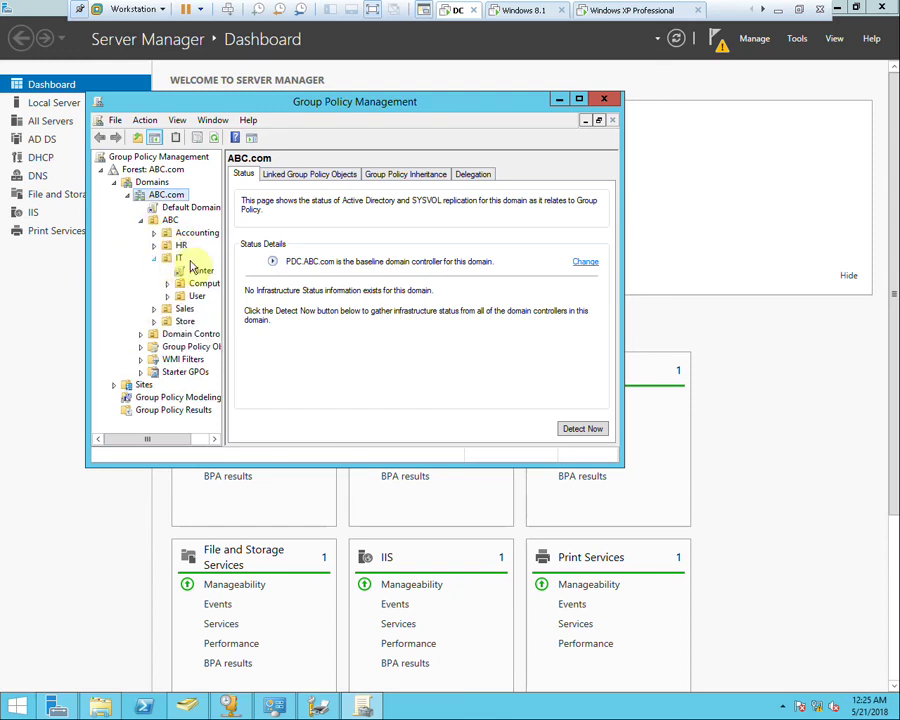
click(154, 308)
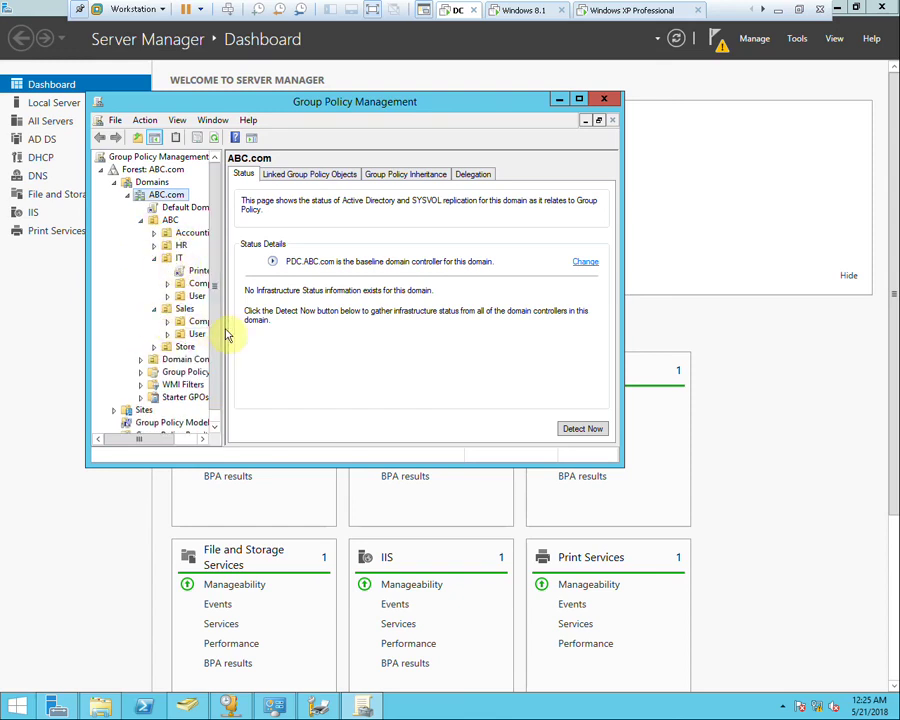
drag(222, 331, 246, 333)
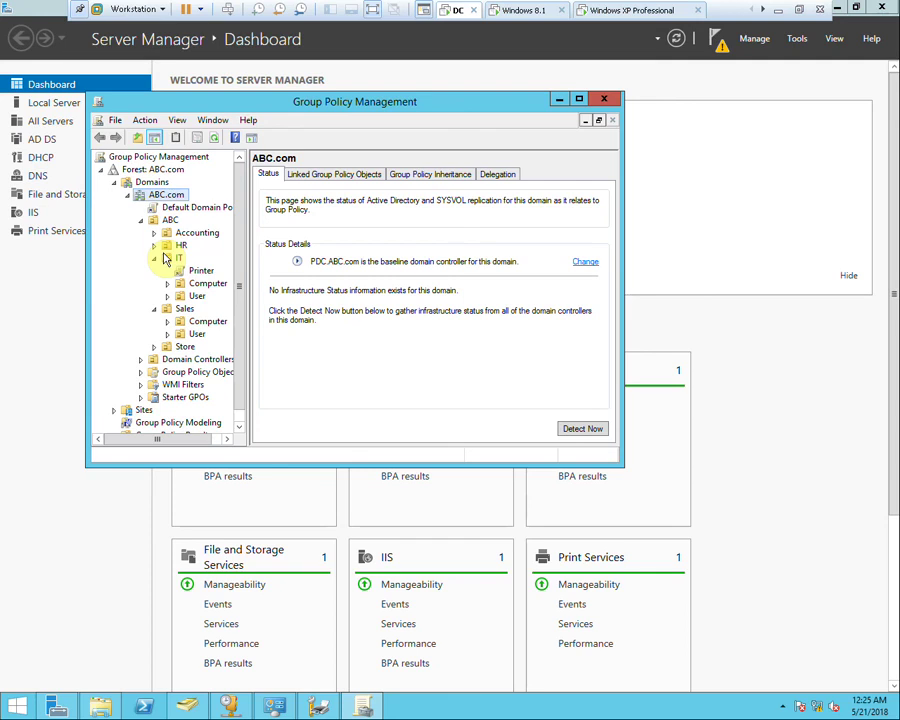
Maximize the console, list the domain's three GPOs, and check the Printer GPO's link to IT.
click(174, 207)
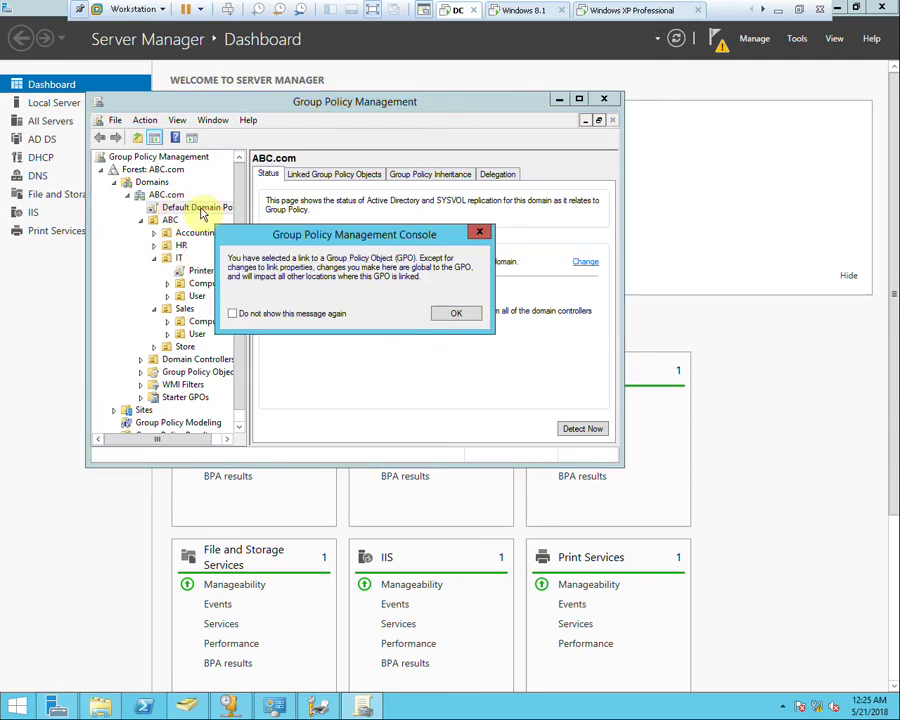
click(476, 236)
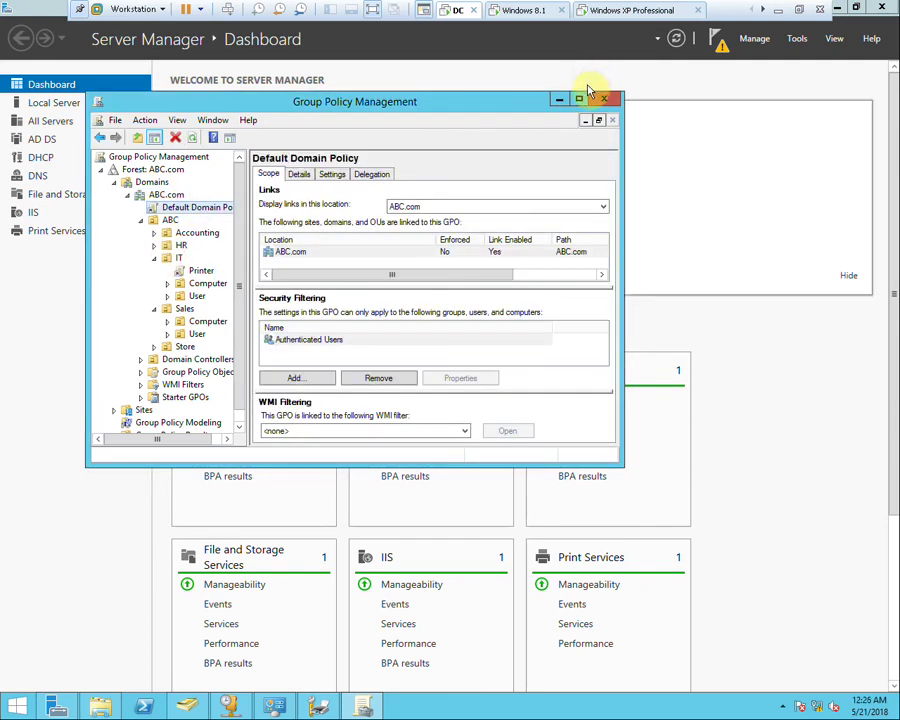
click(578, 101)
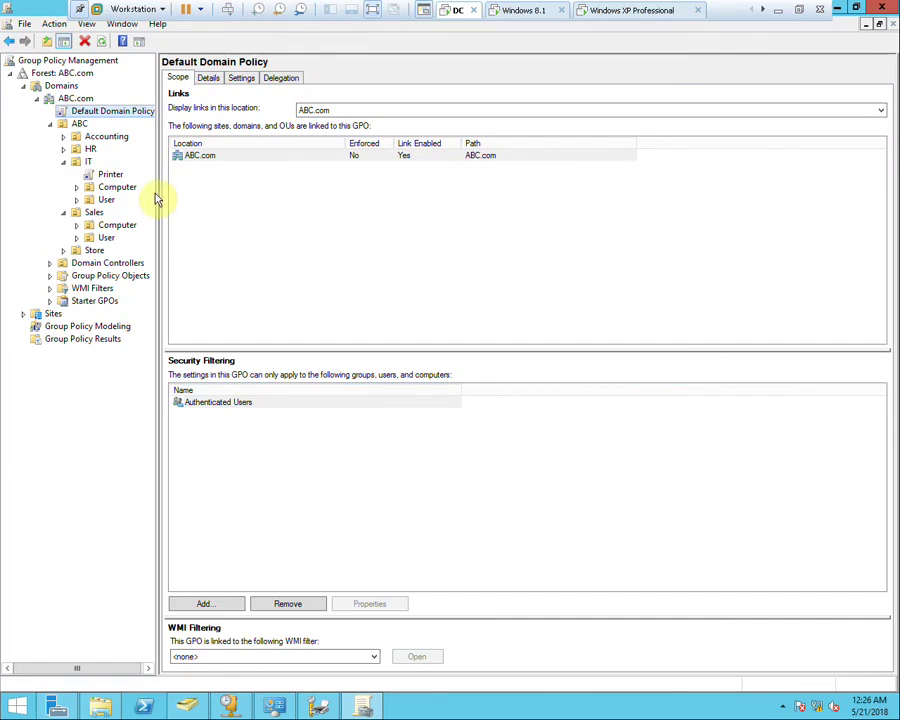
drag(157, 192, 189, 195)
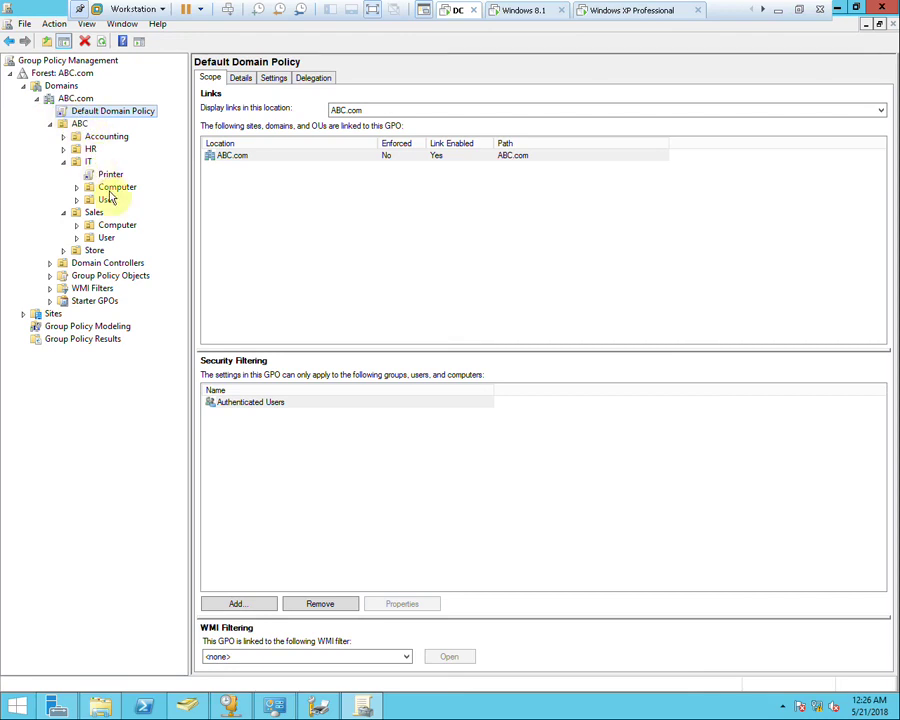
click(60, 329)
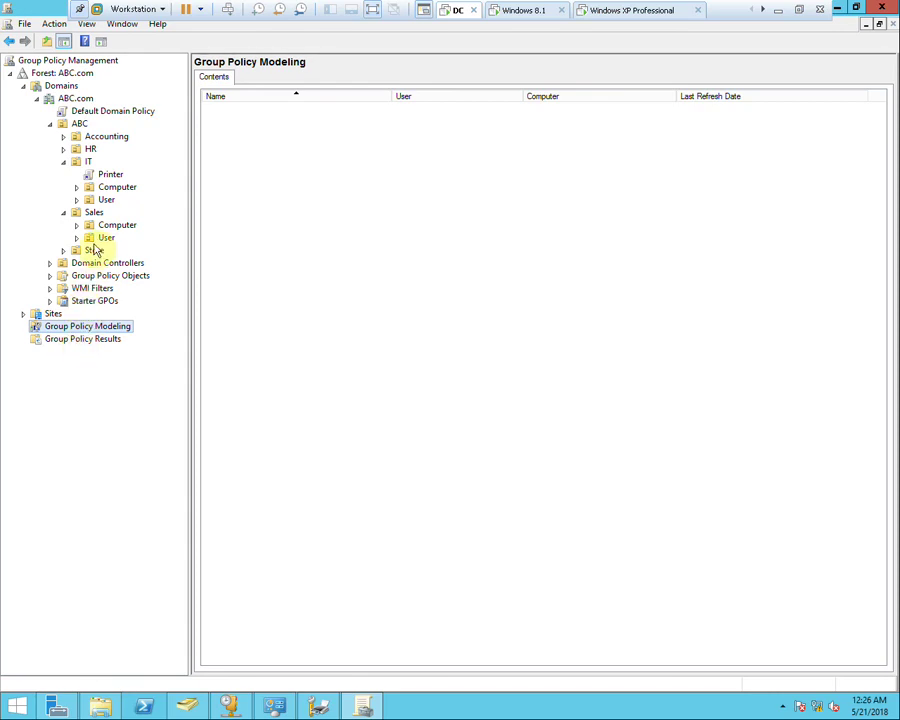
click(105, 276)
click(50, 276)
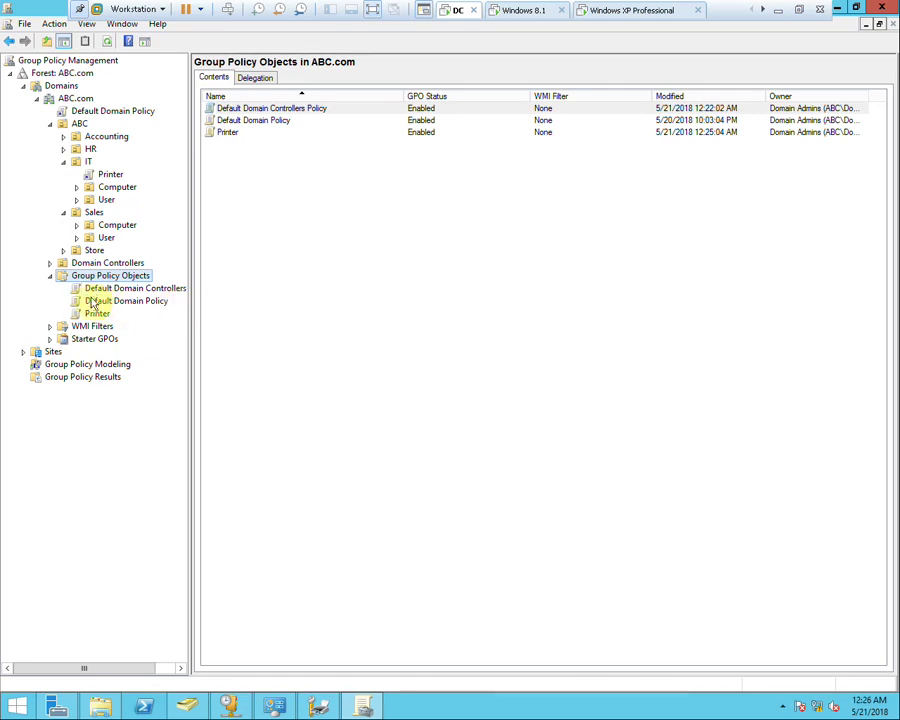
click(93, 290)
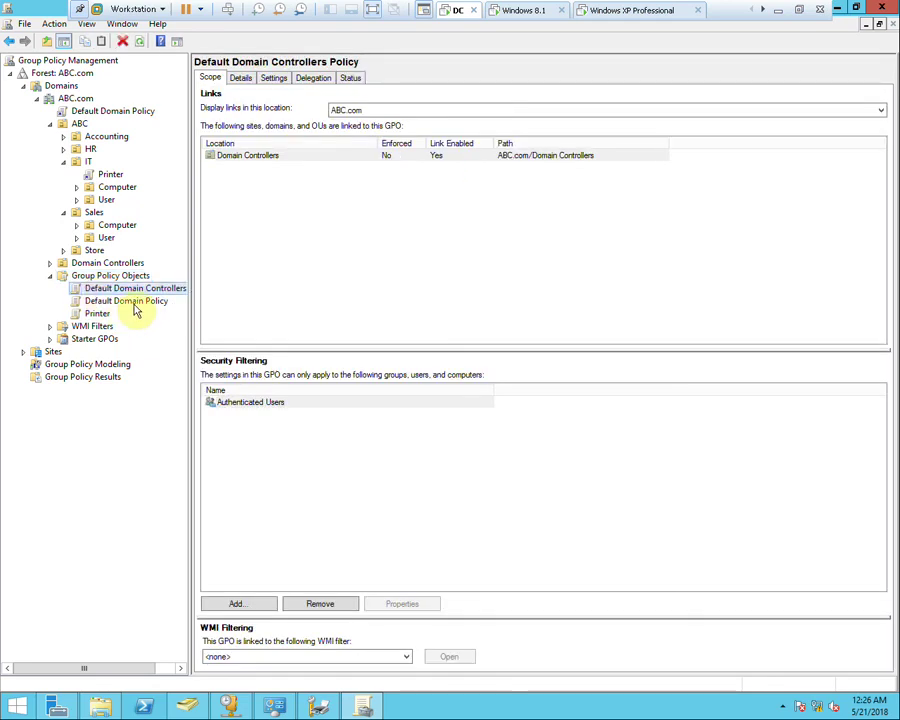
click(97, 315)
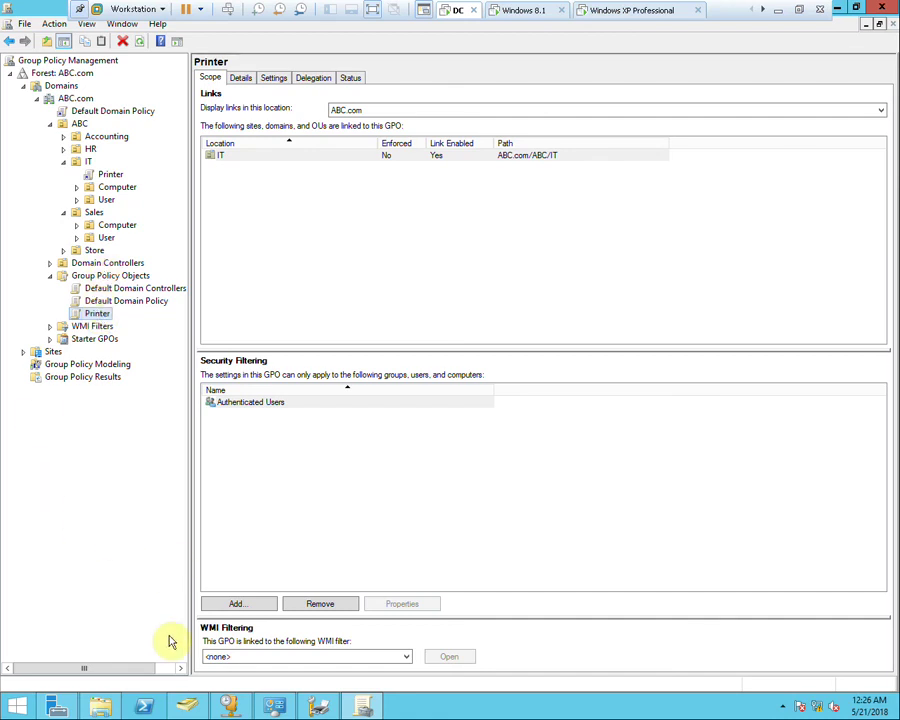
Review the TOSHIBA PCL6 V4 printer's per-user deployment entry in the Printer GPO.
click(320, 704)
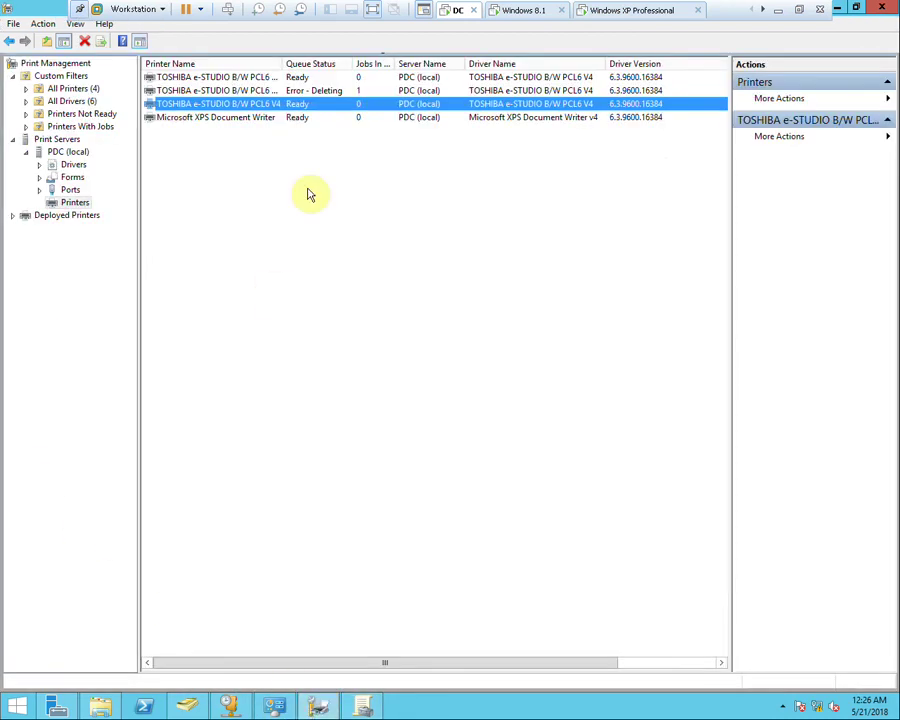
right_click(302, 104)
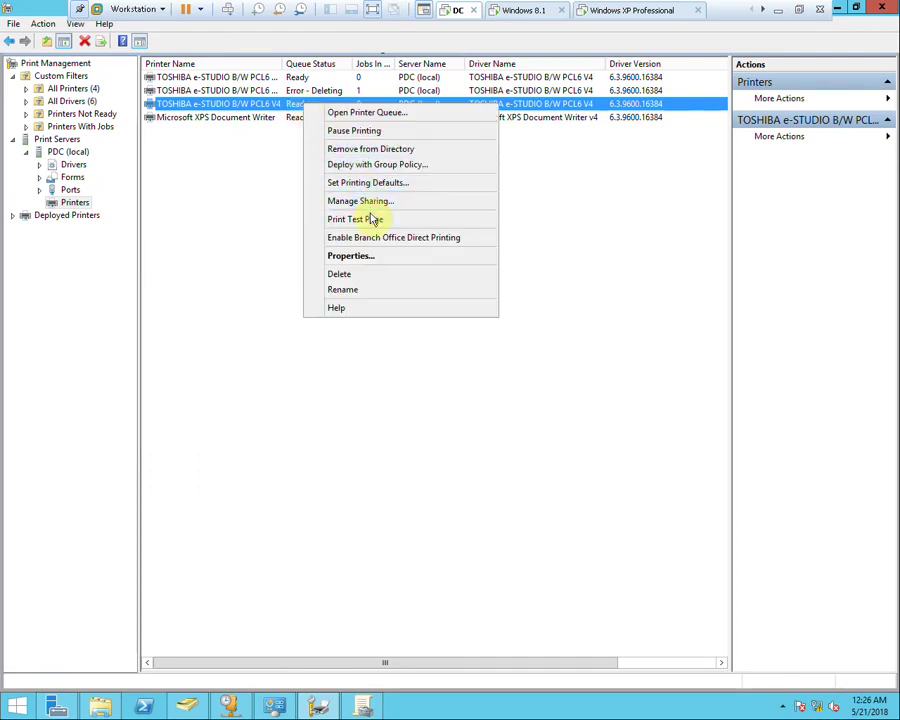
click(368, 165)
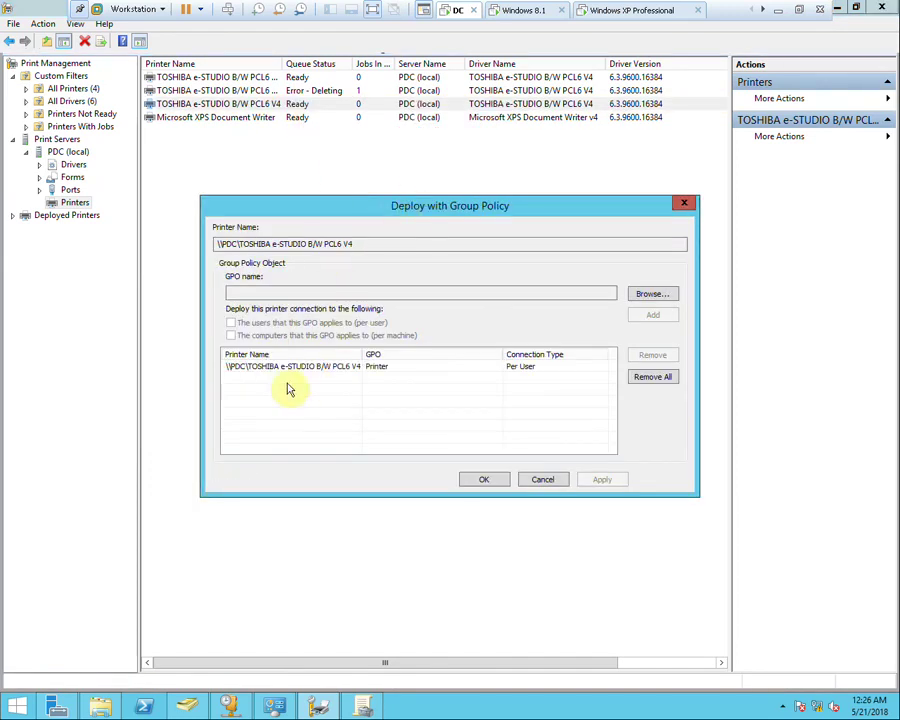
click(314, 368)
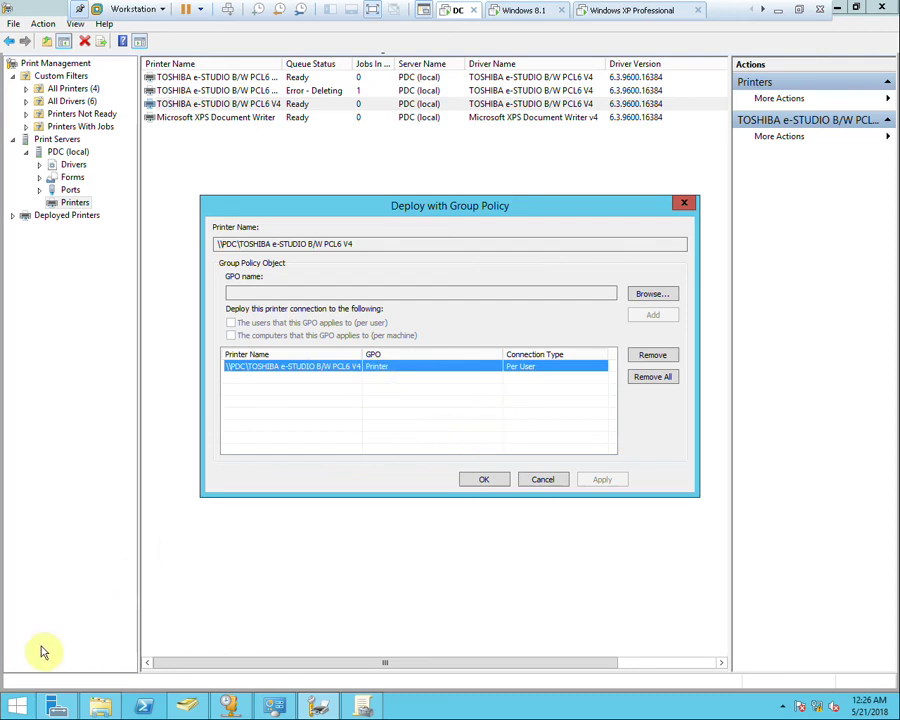
Run gpupdate /force from the Run box, then close the deployment settings with OK.
right_click(14, 707)
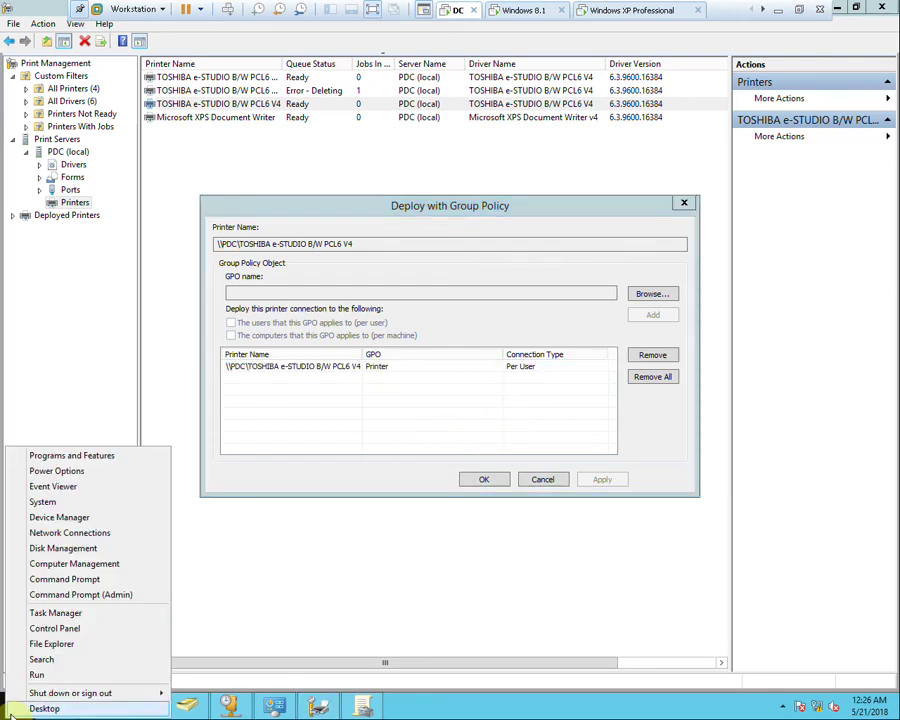
click(53, 677)
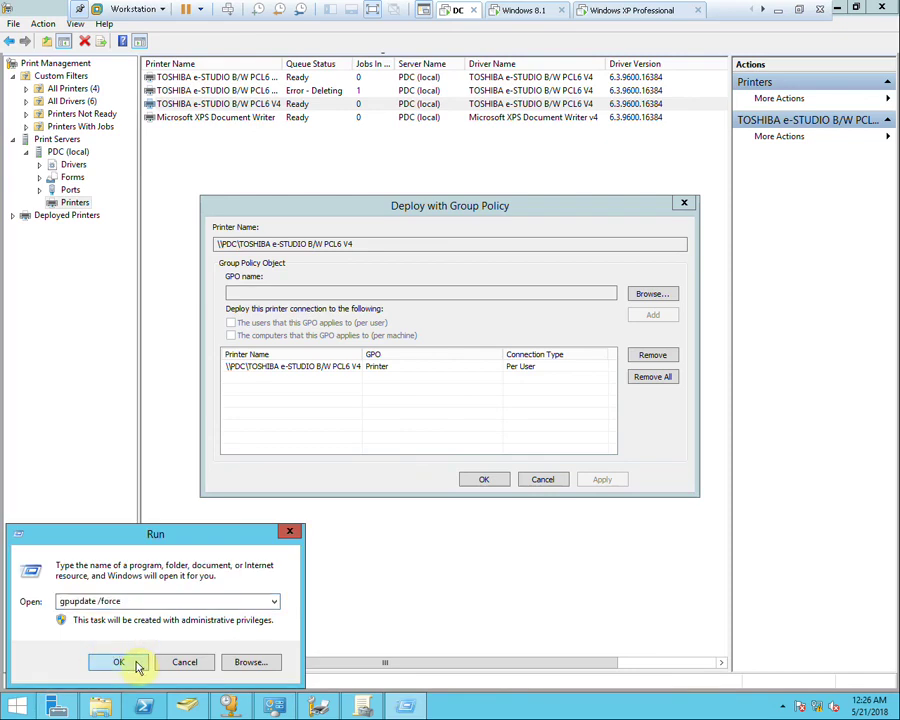
click(134, 660)
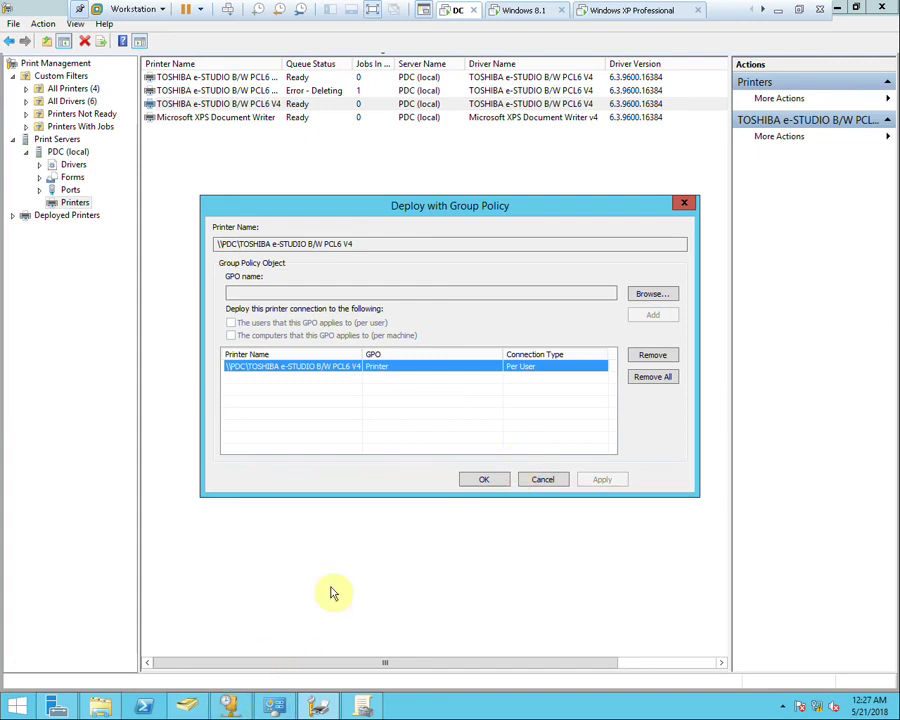
click(482, 479)
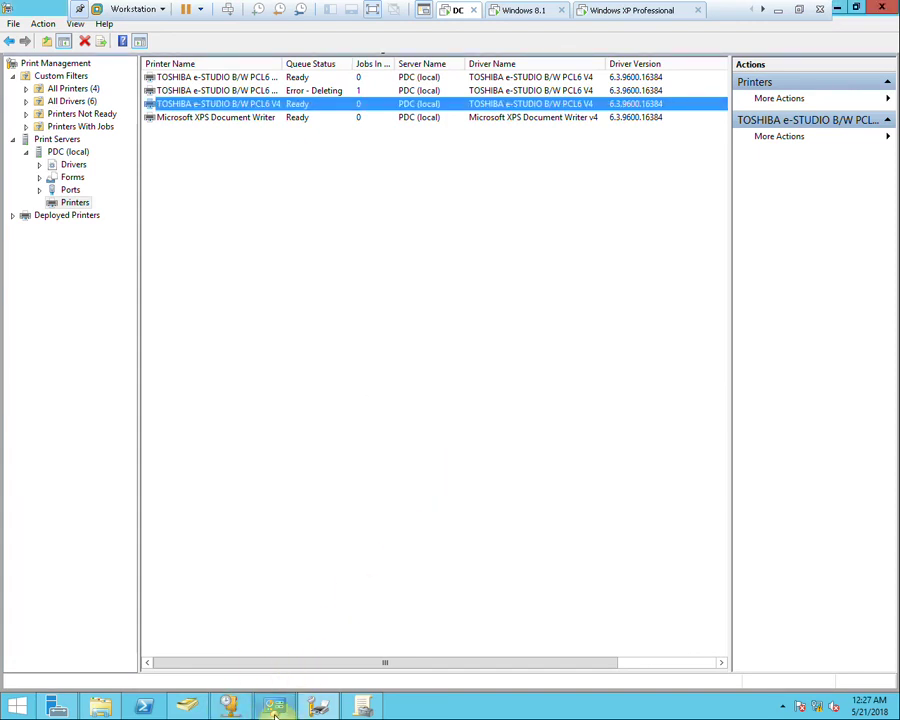
Look over the TOSHIBA printers in Devices and Printers and Print Management, then go back to Group Policy Management.
click(275, 710)
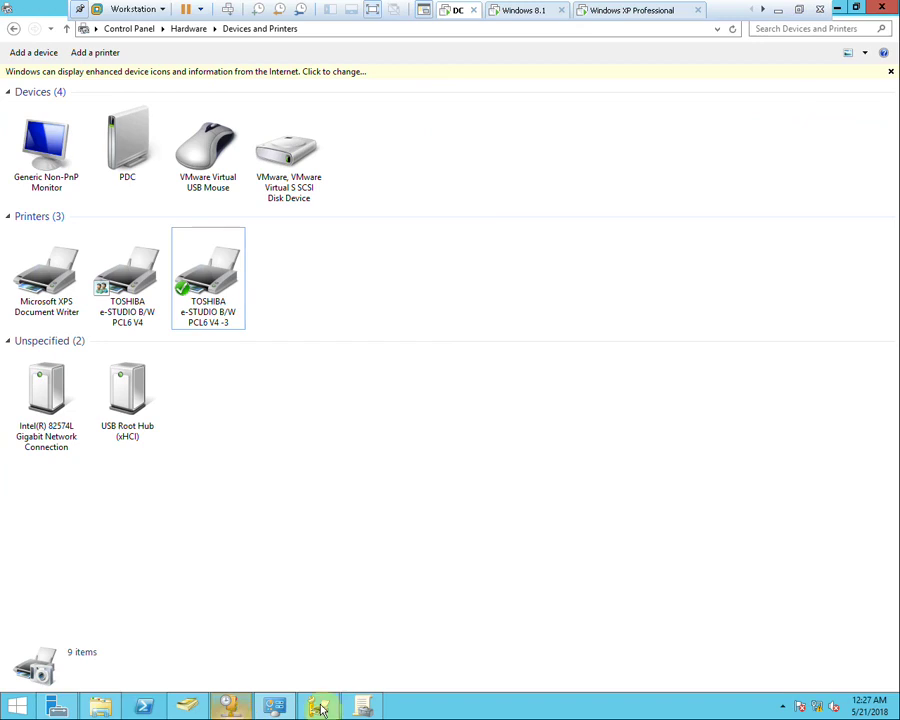
click(318, 707)
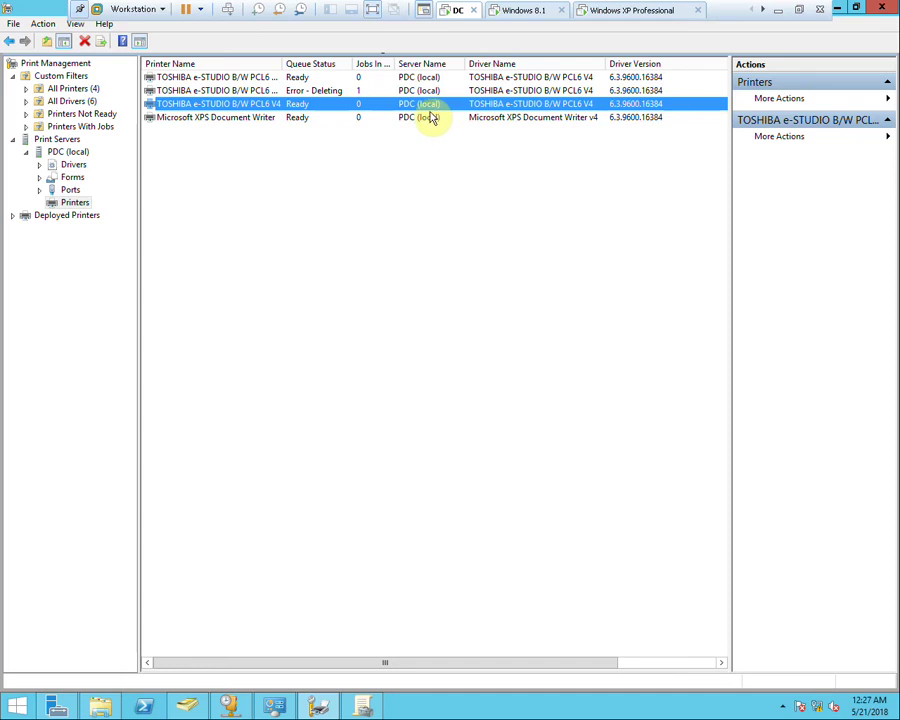
click(318, 708)
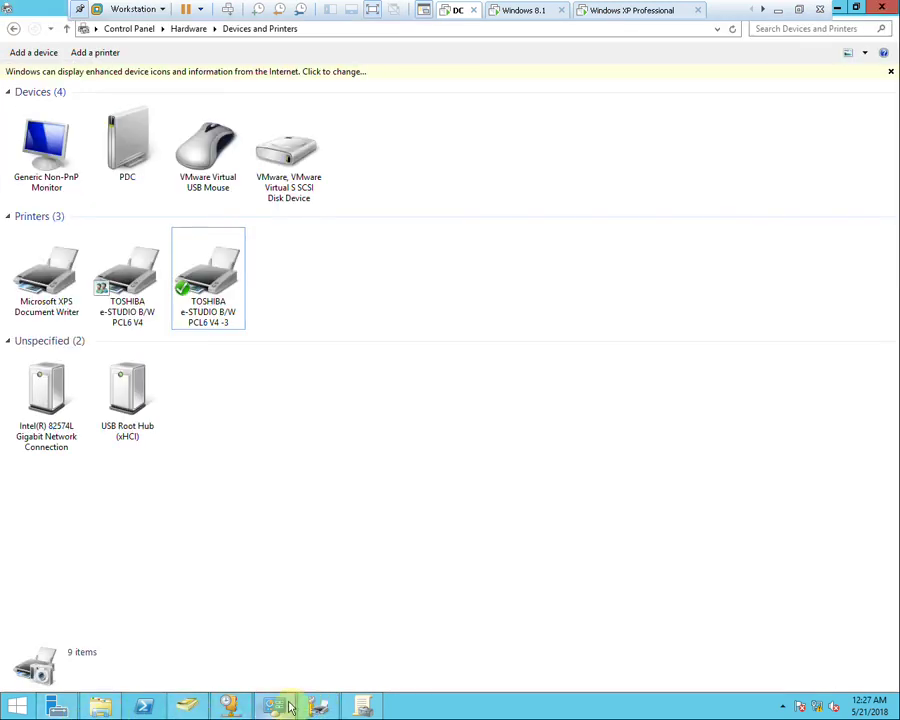
click(365, 706)
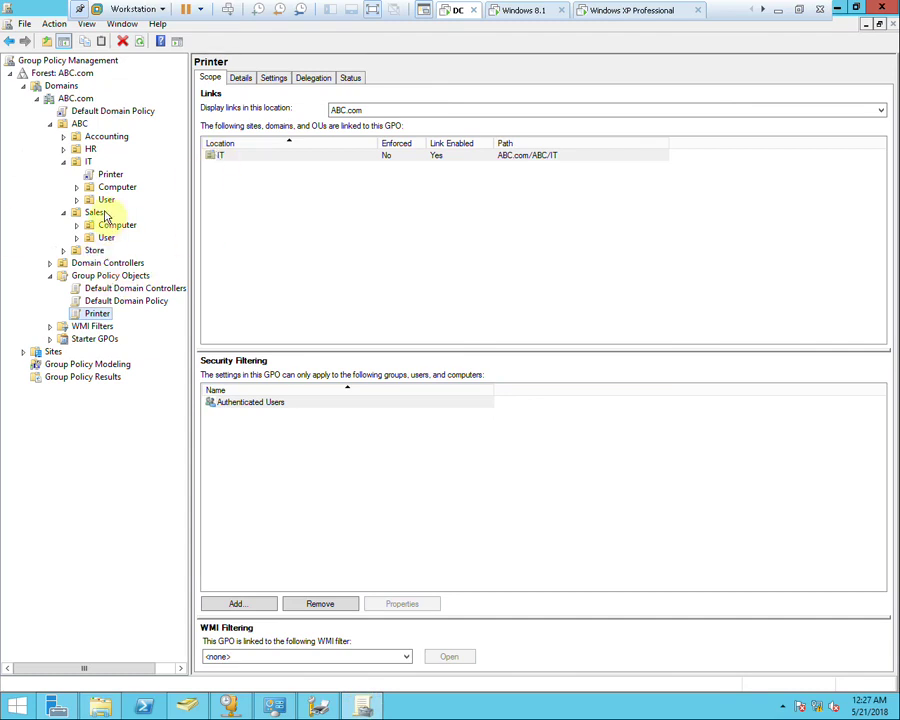
Open the Printer GPO linked under IT in a full-screen policy editor.
click(110, 174)
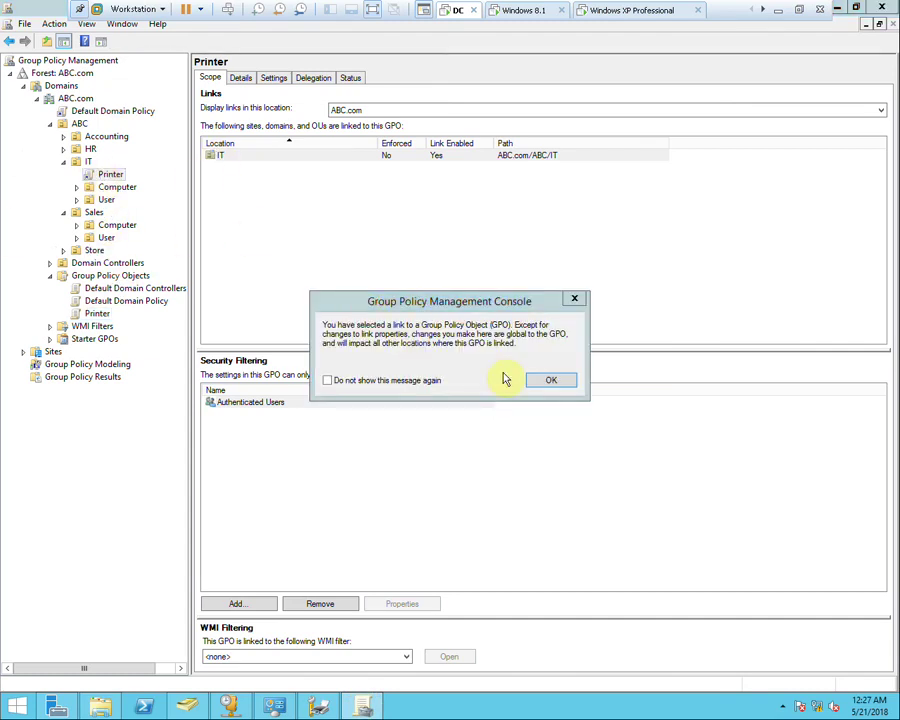
click(544, 379)
right_click(106, 175)
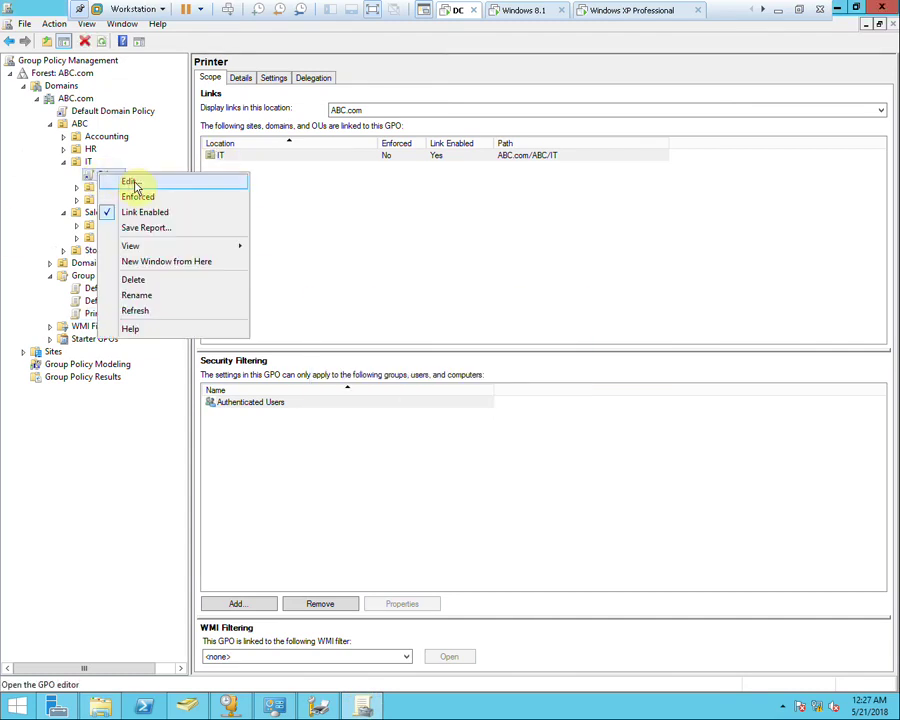
click(132, 182)
double_click(267, 66)
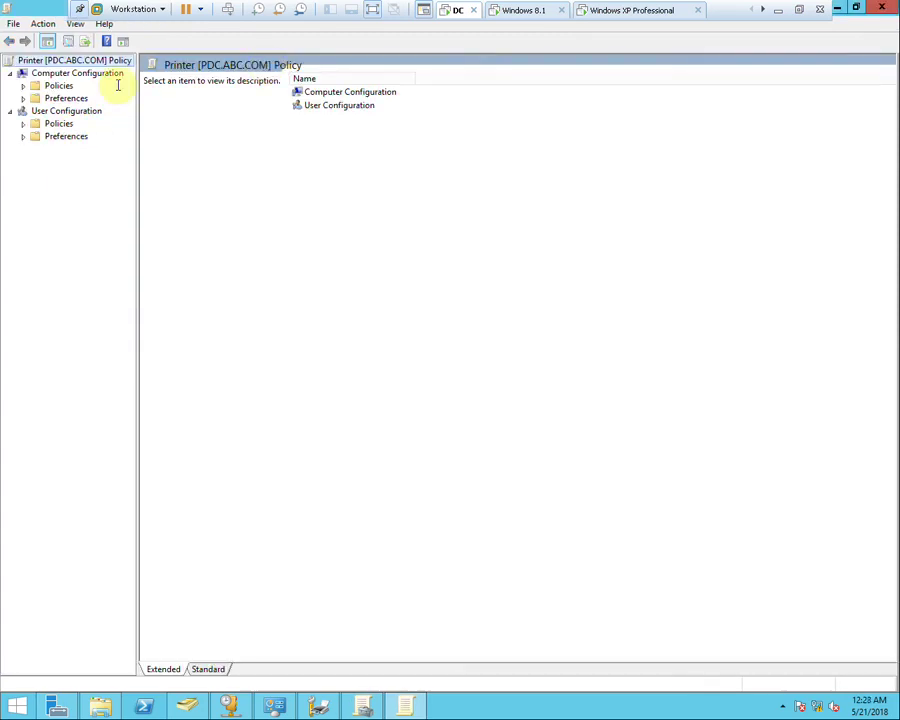
Navigate to User Configuration > Policies > Administrative Templates > Control Panel > Printers.
click(23, 123)
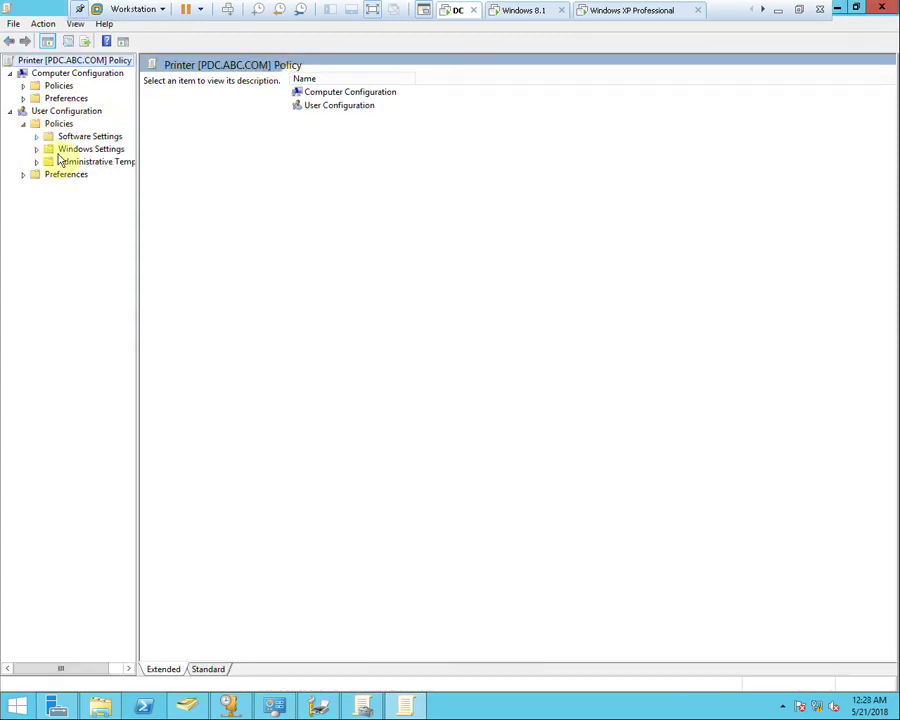
click(36, 162)
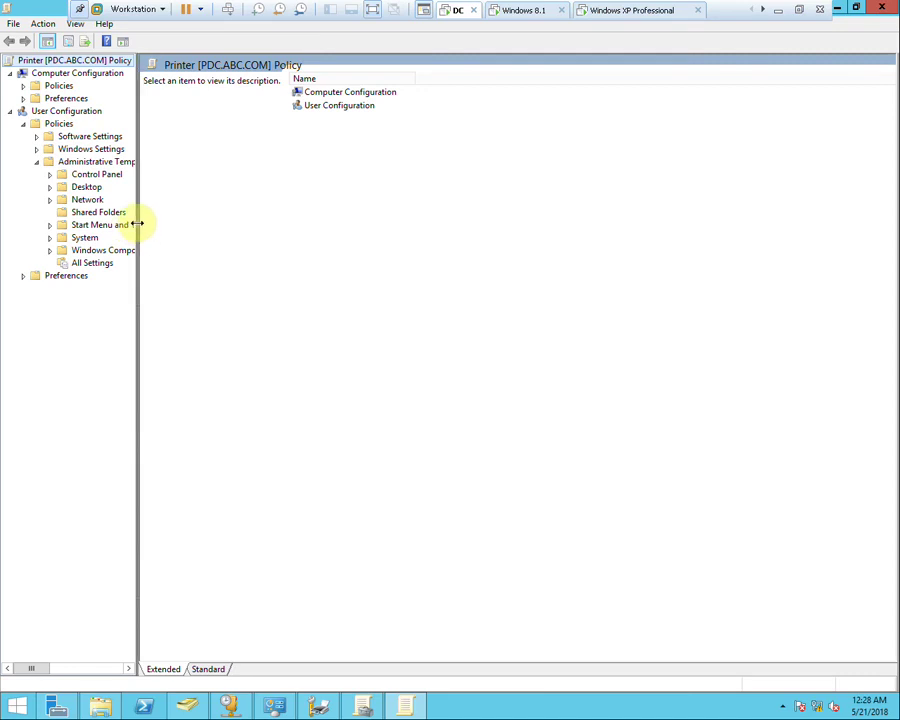
drag(136, 222, 180, 220)
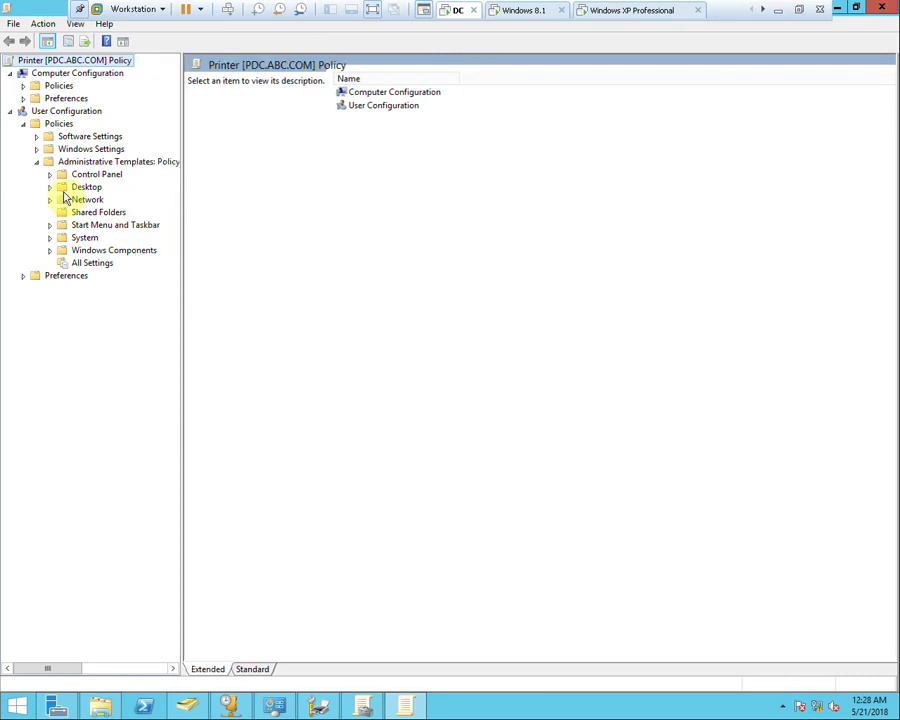
click(49, 174)
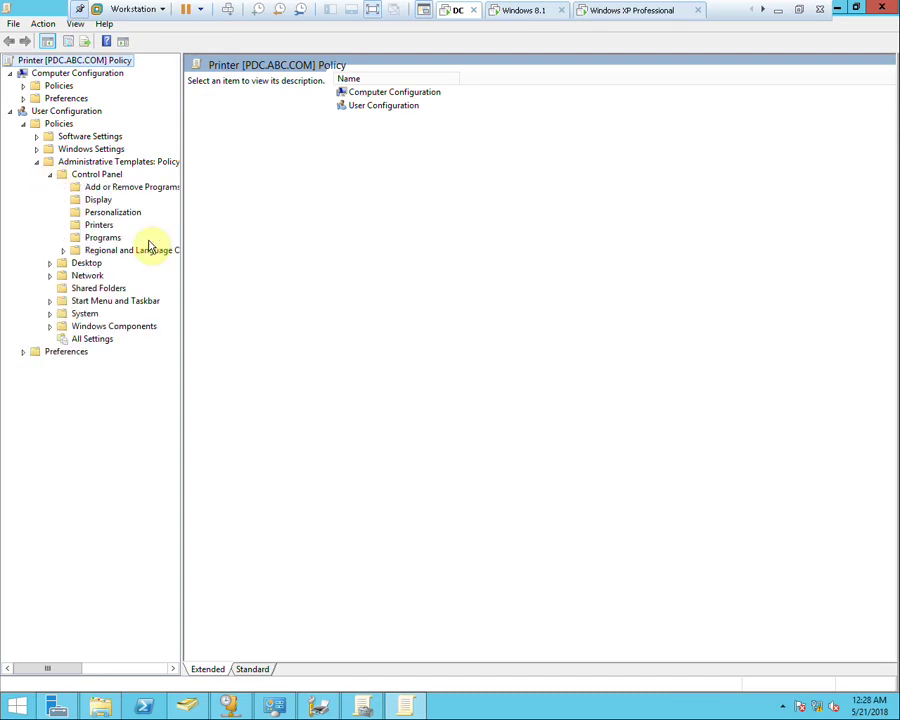
click(76, 225)
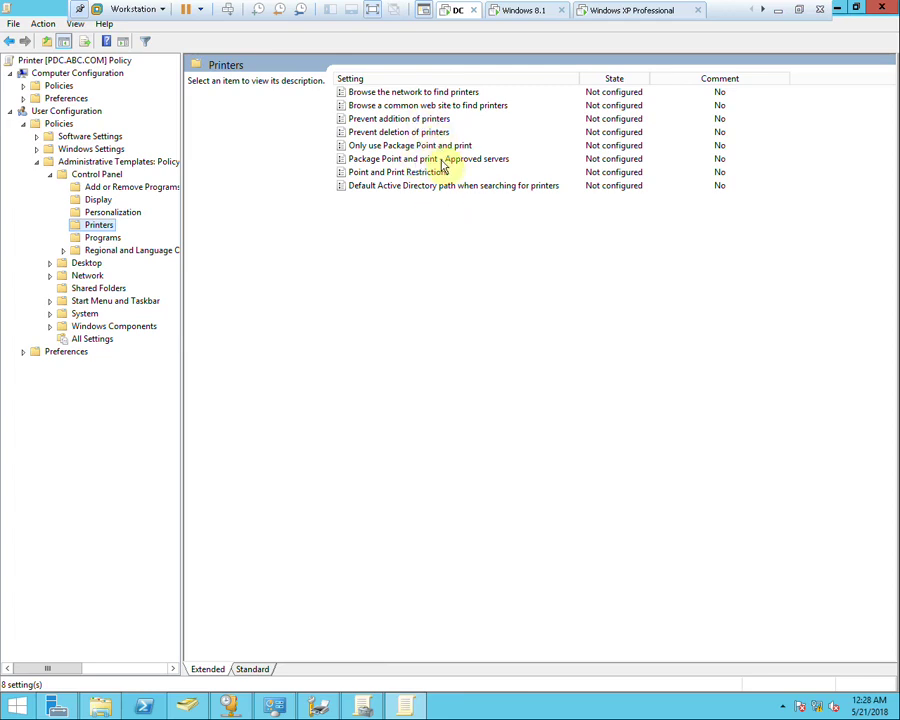
Set Prevent addition of printers to Enabled, apply it, and close the setting.
click(401, 119)
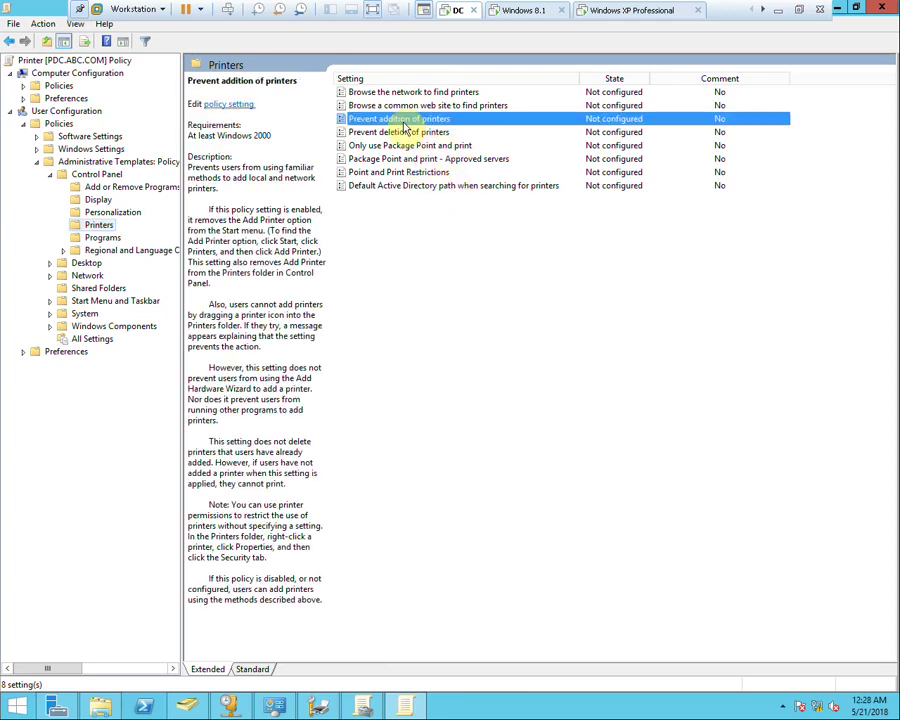
double_click(478, 119)
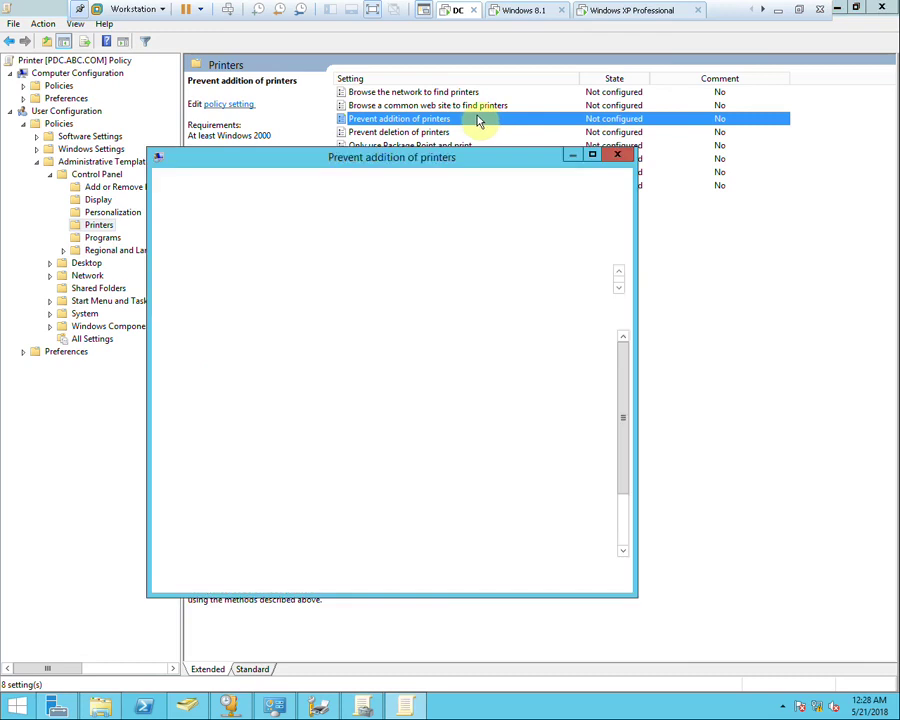
click(185, 236)
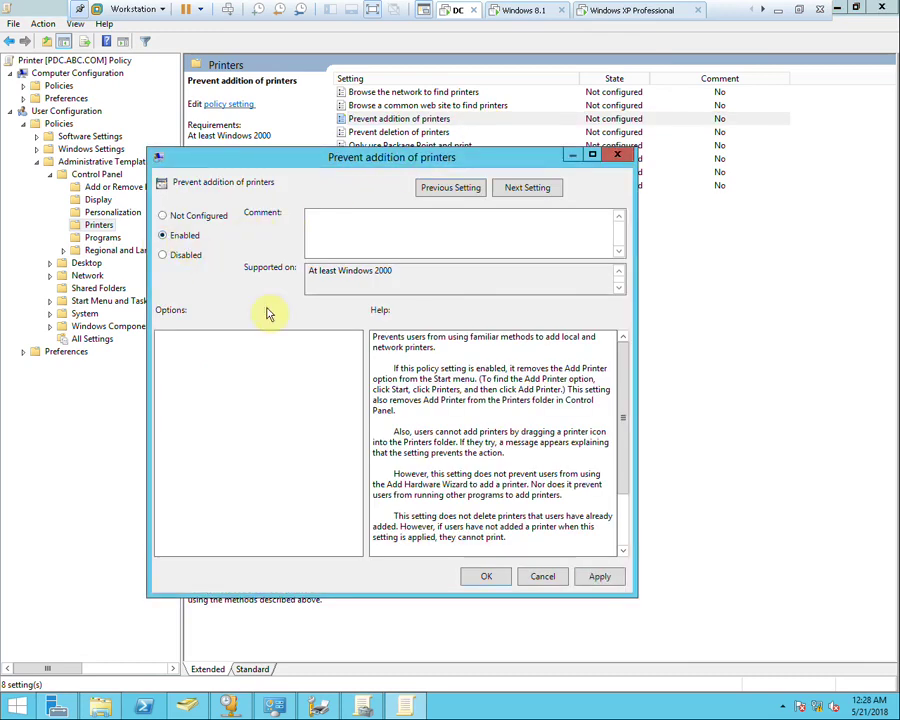
click(600, 579)
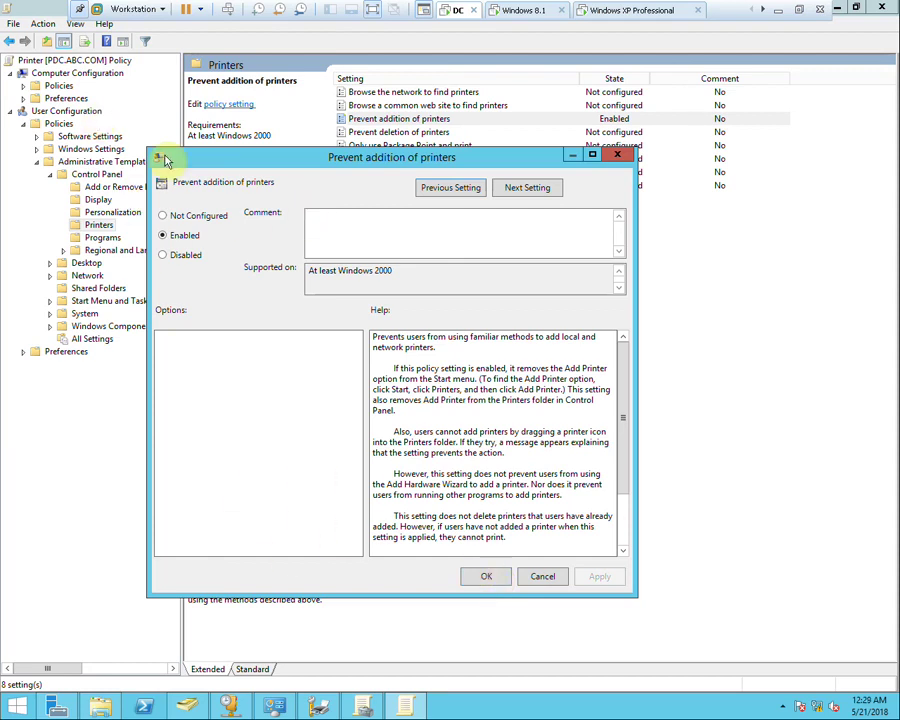
click(484, 575)
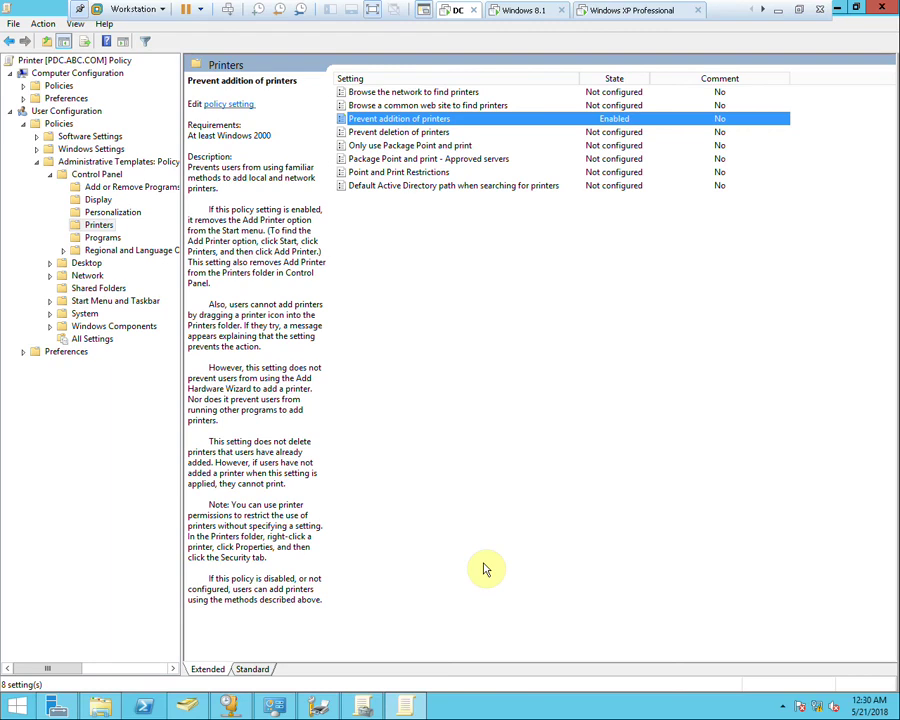
Switch to the Windows 8.1 VM, where the TOSHIBA printer's security permissions are showing.
click(524, 10)
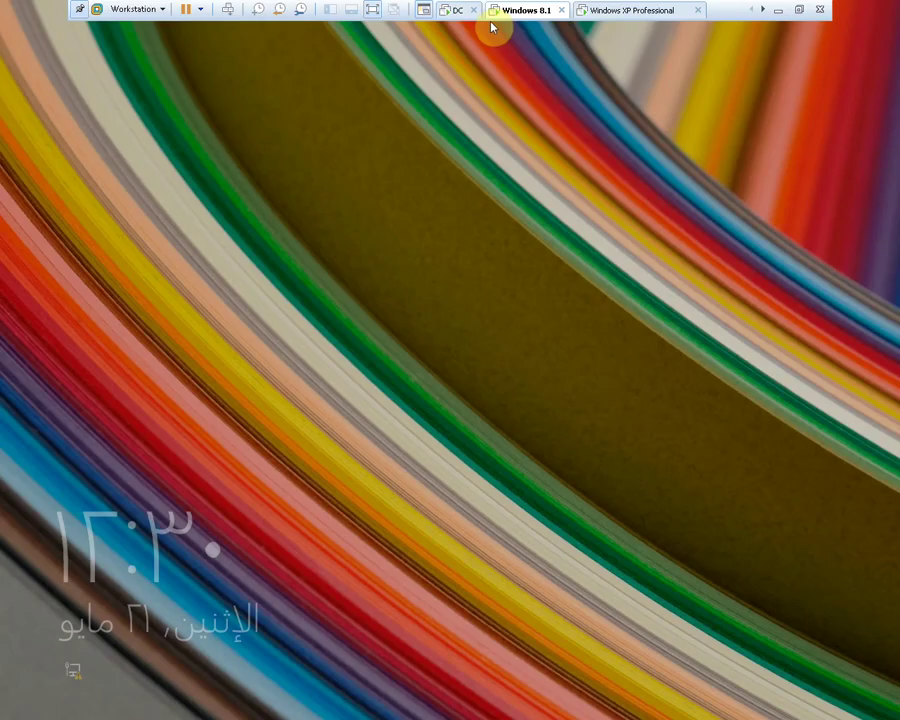
Cancel the TOSHIBA properties dialog and unlock the domain user's session with the account password.
click(492, 24)
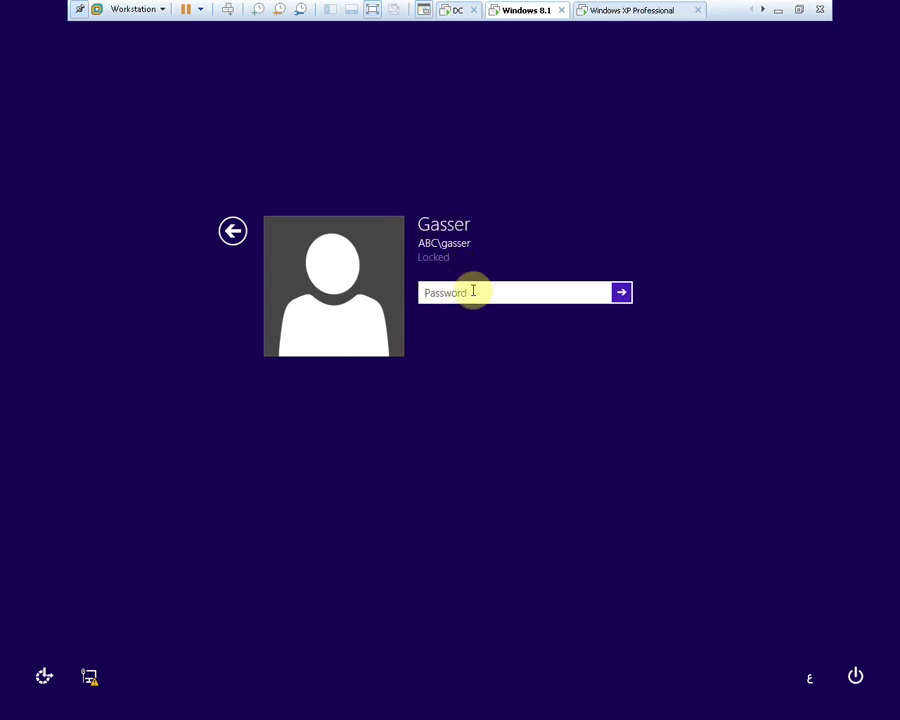
text(•••••)
key(Return)
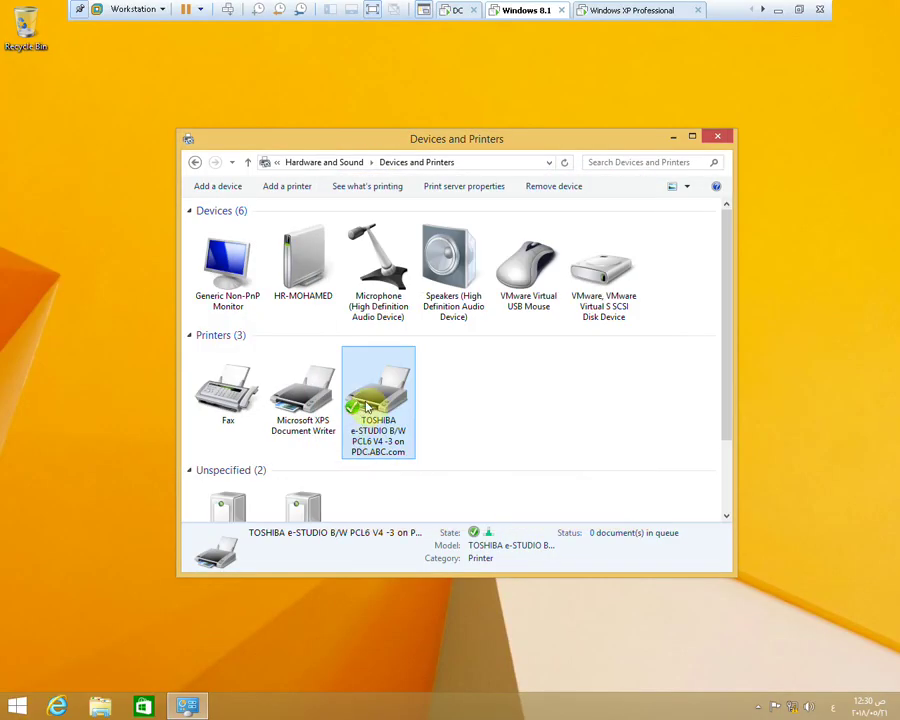
Remove the TOSHIBA printer from Devices and Printers and confirm the removal.
right_click(366, 402)
click(422, 462)
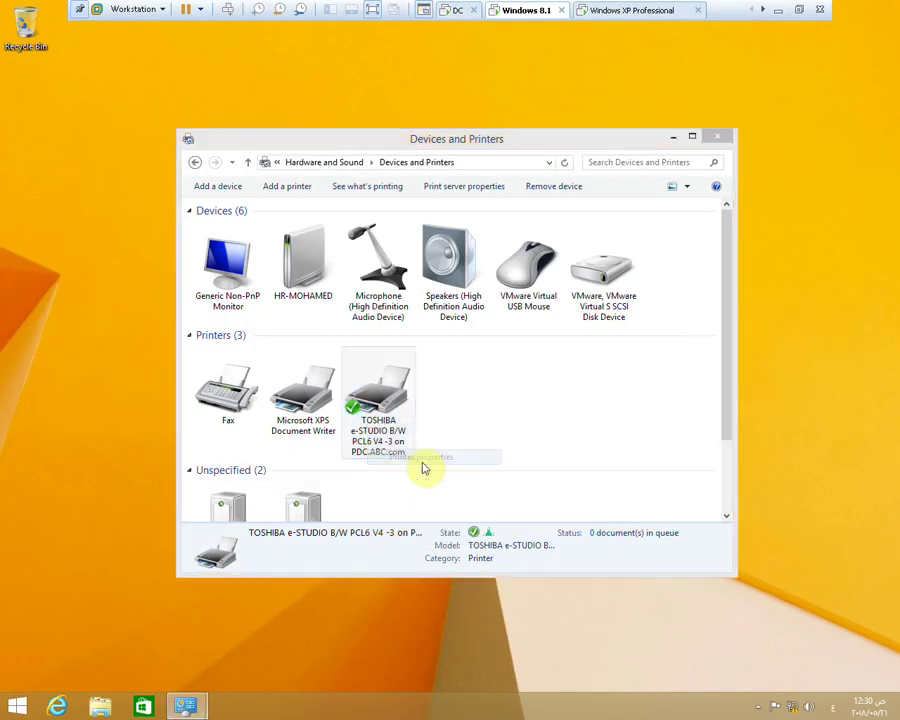
click(738, 332)
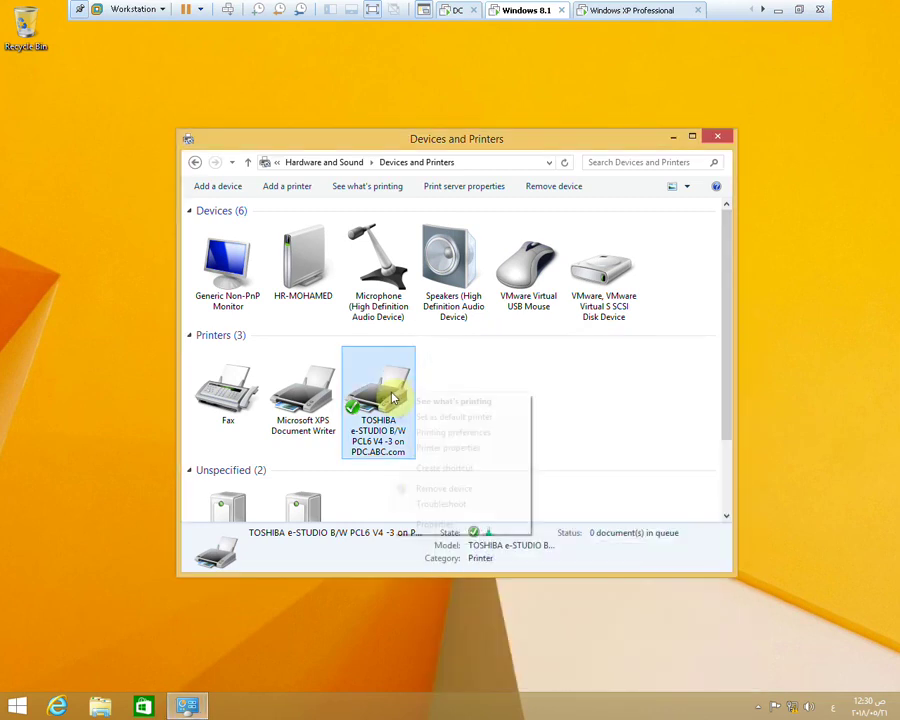
right_click(406, 394)
click(405, 485)
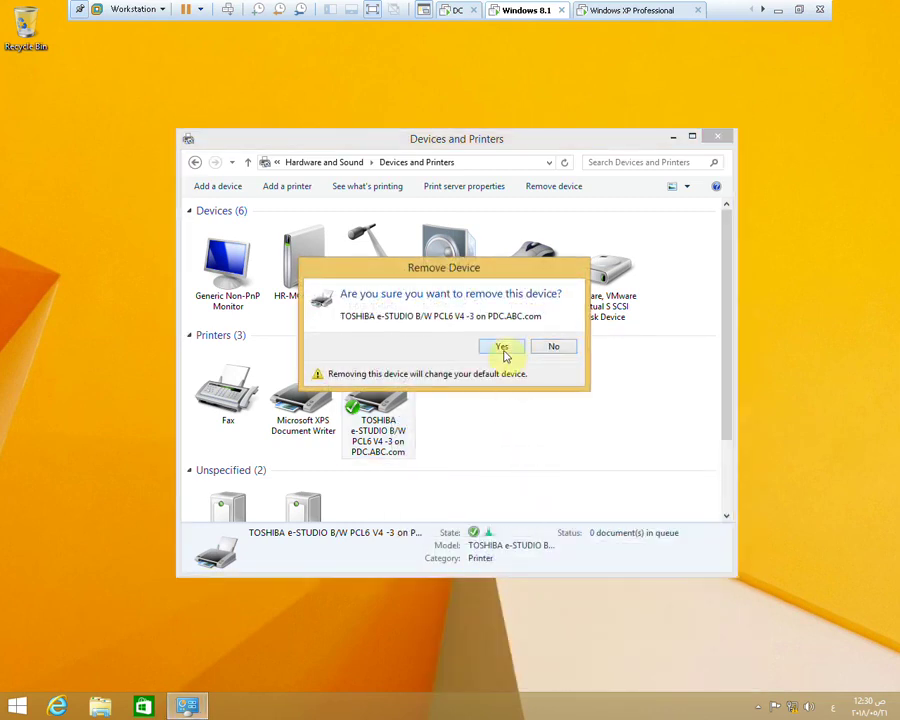
click(502, 347)
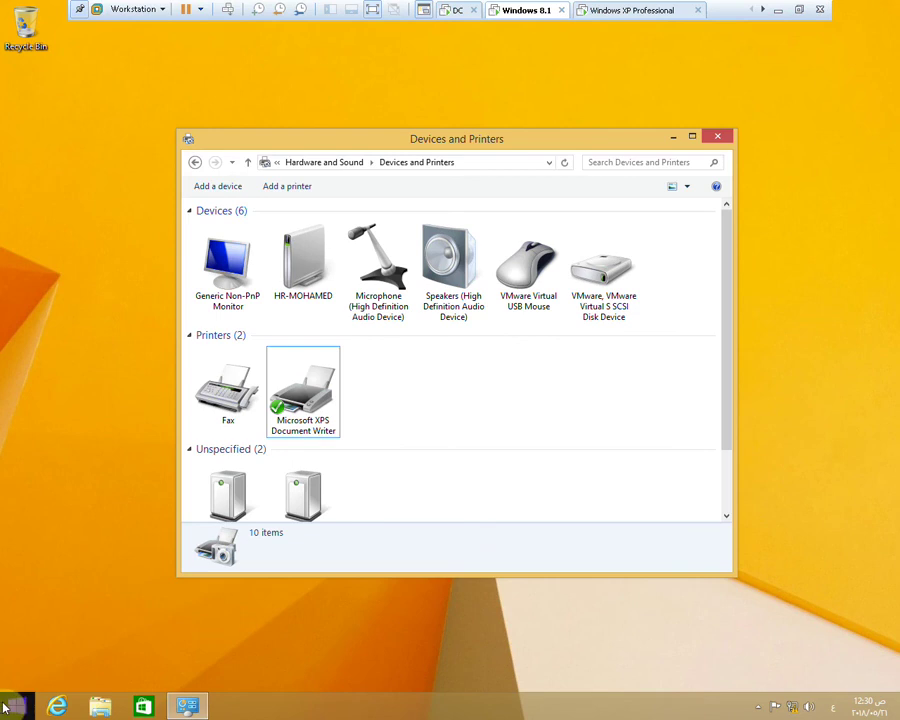
Sign out of the Windows 8.1 session from the Start power-user menu.
right_click(18, 708)
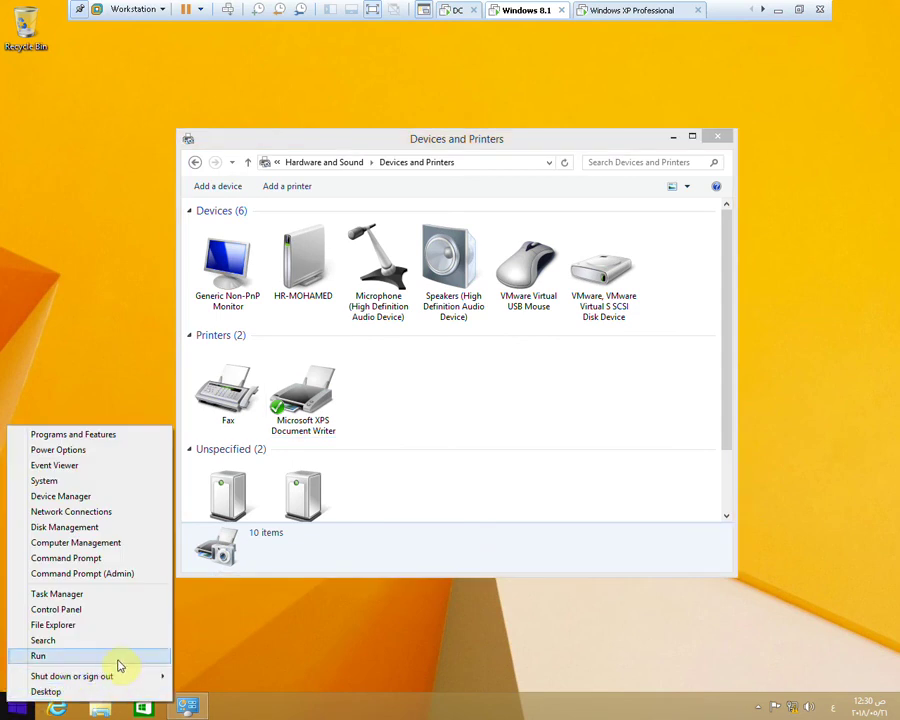
mouse_move(165, 676)
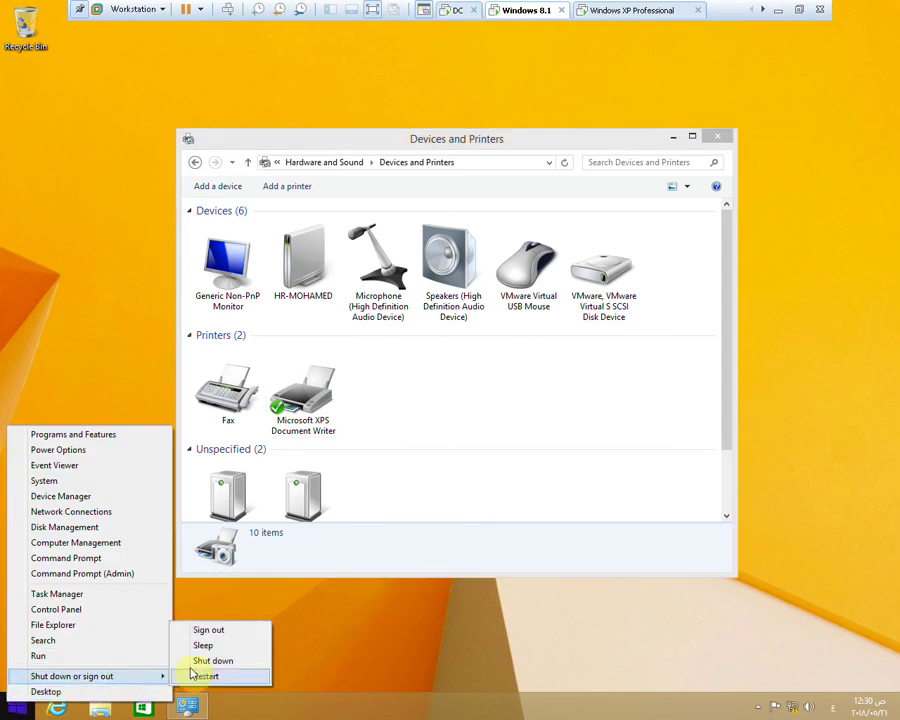
click(226, 630)
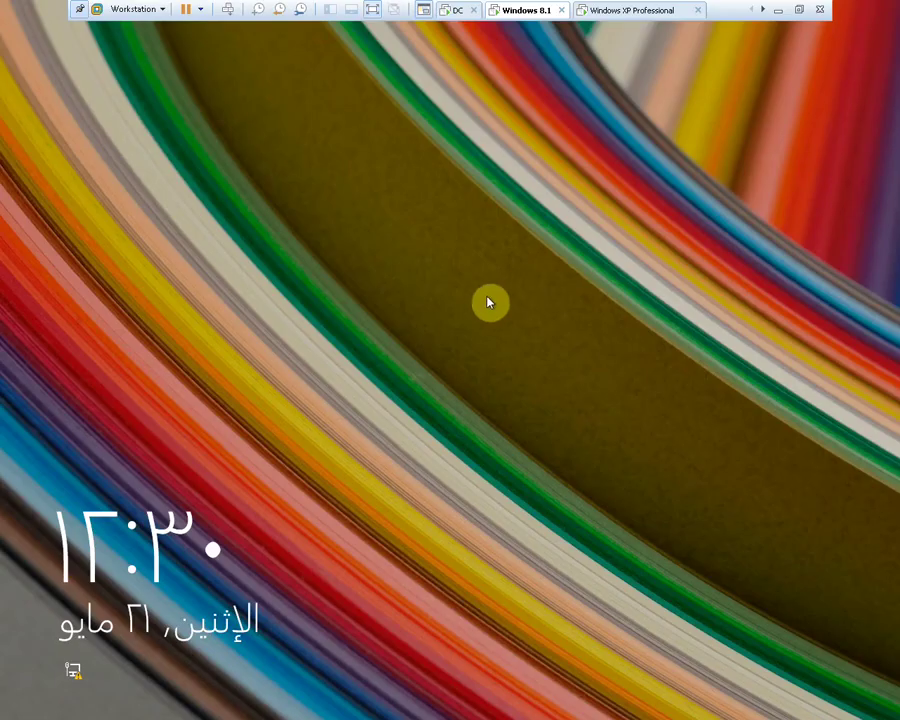
Sign in to the Windows 8.1 client as the other domain user.
click(488, 301)
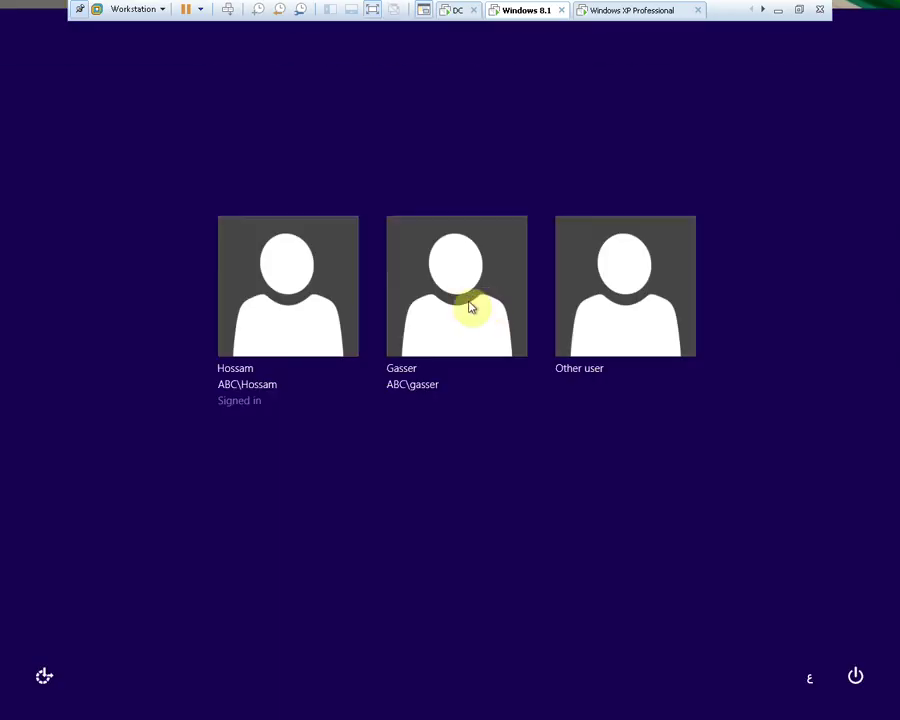
click(268, 318)
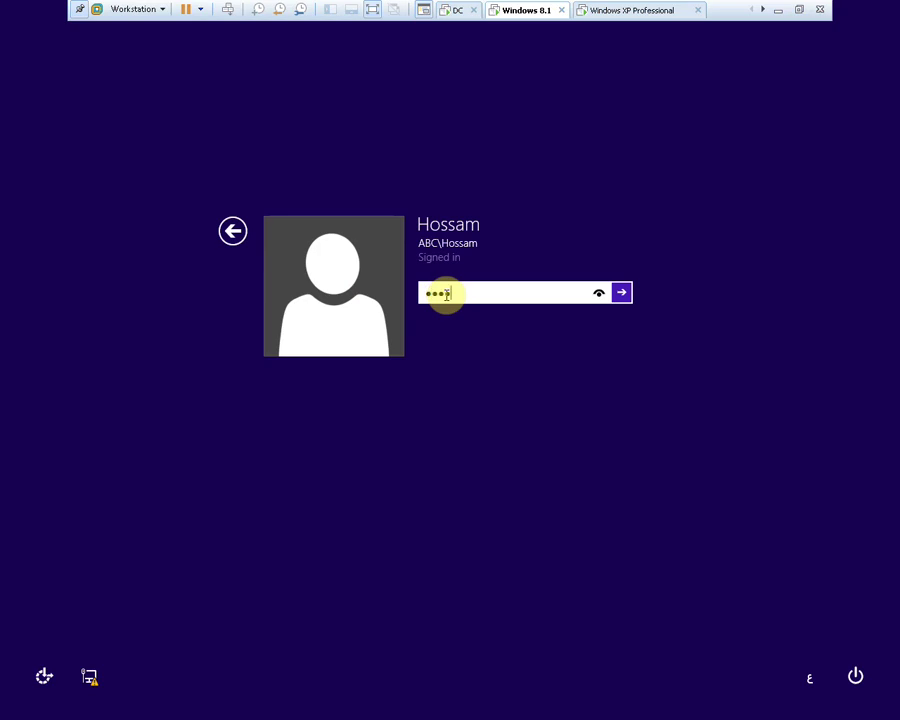
key(Return)
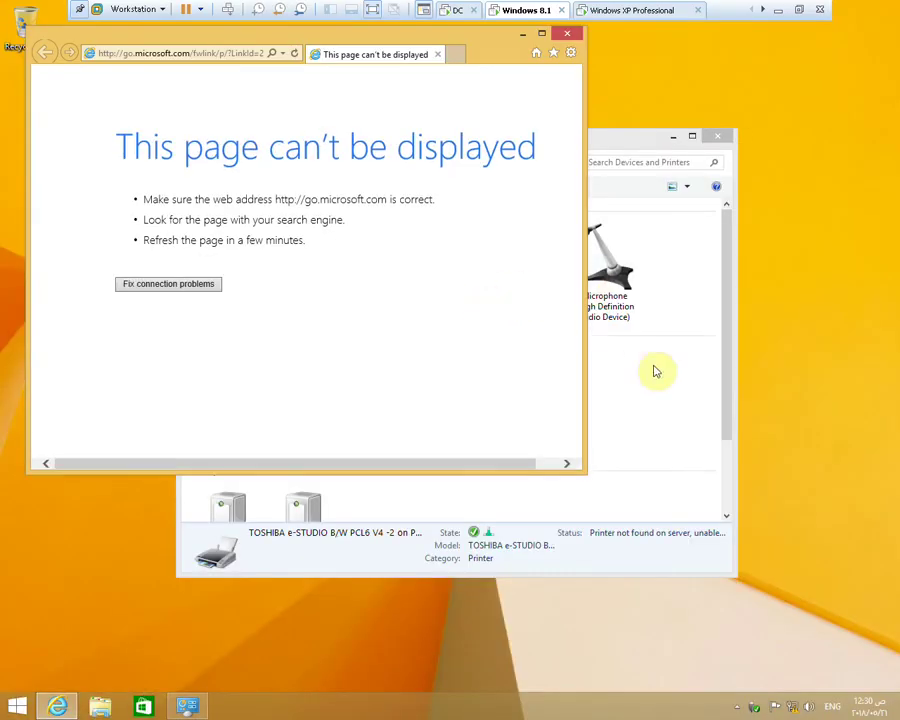
Remove the redeployed TOSHIBA printer, leaving two printers, and return to the DC.
click(655, 385)
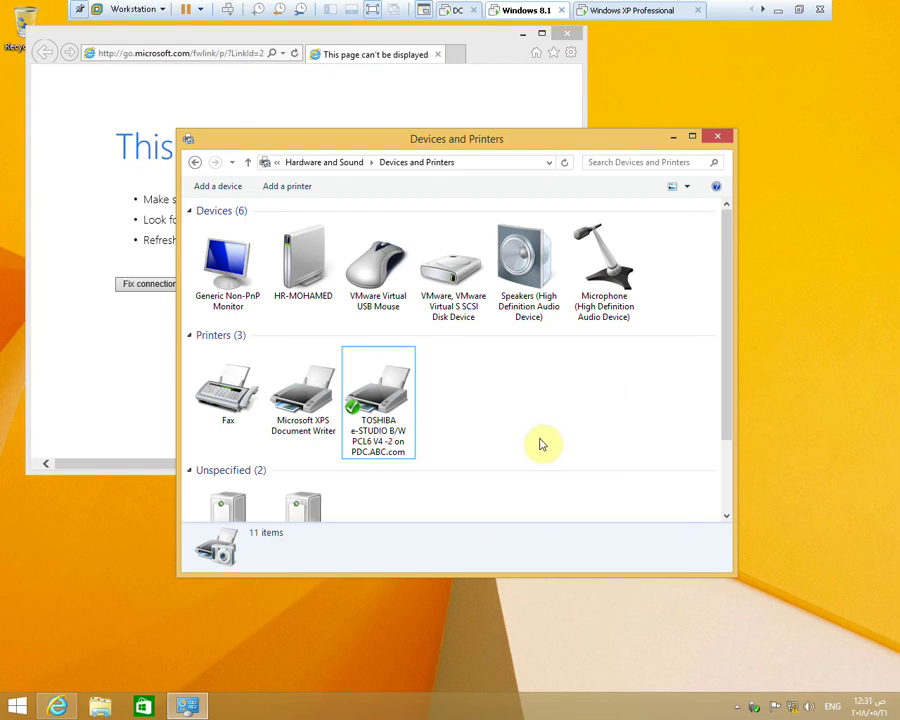
right_click(395, 410)
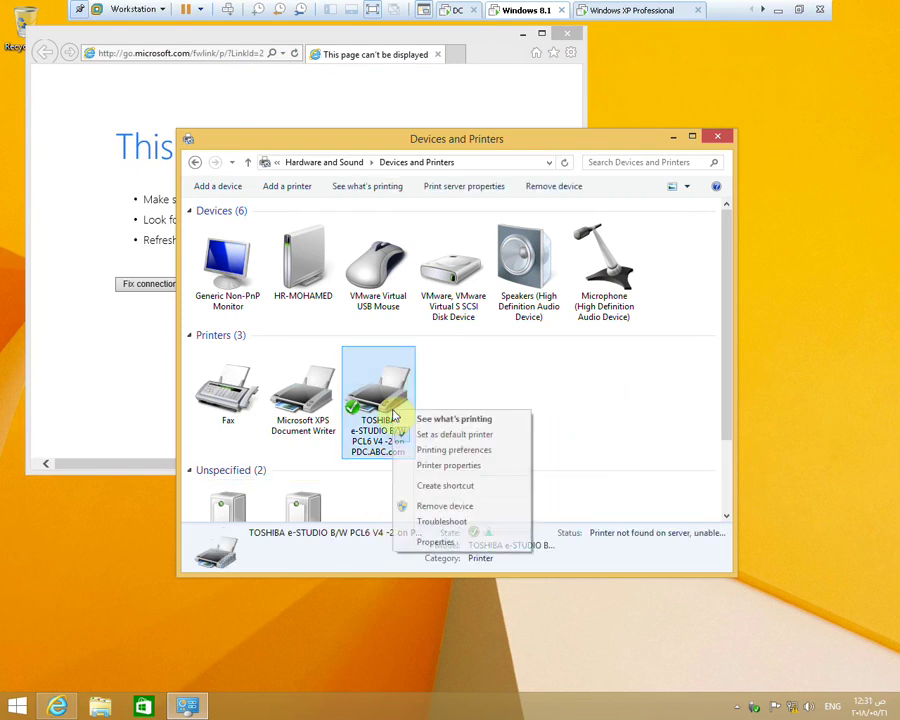
click(455, 508)
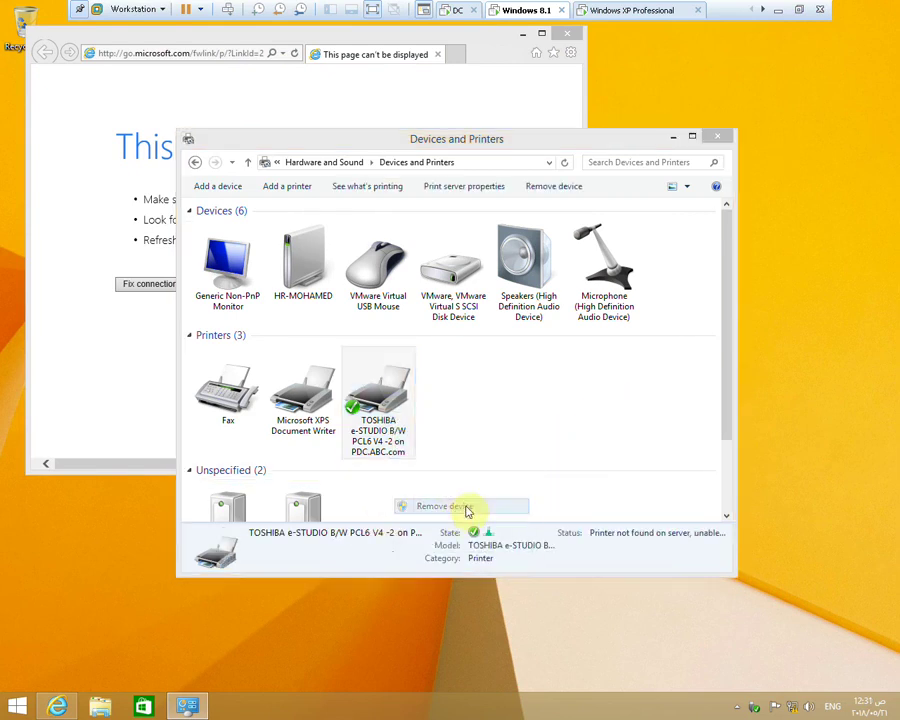
click(499, 362)
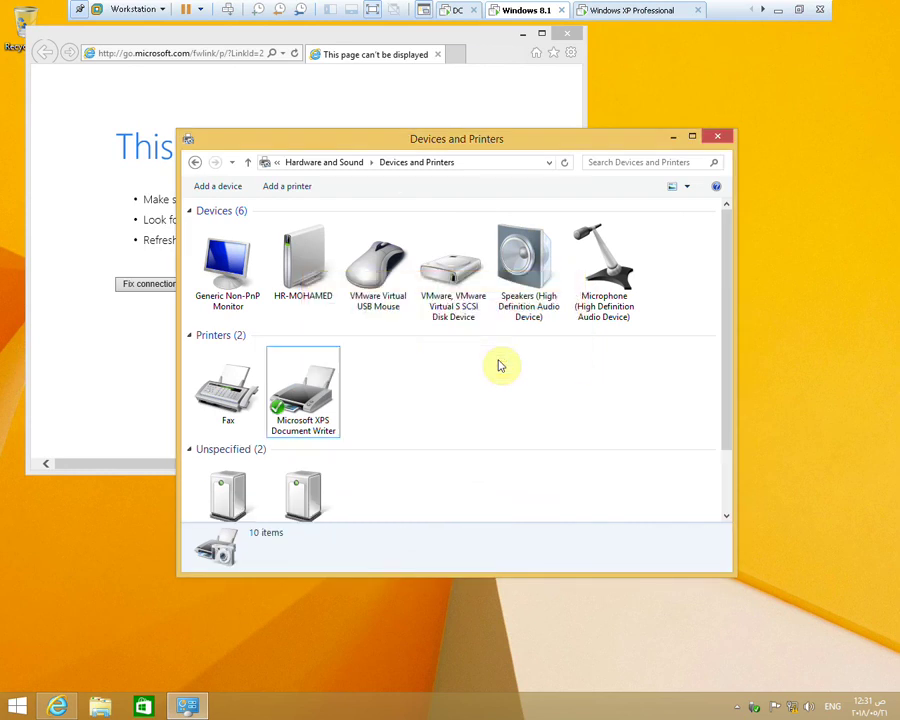
click(460, 12)
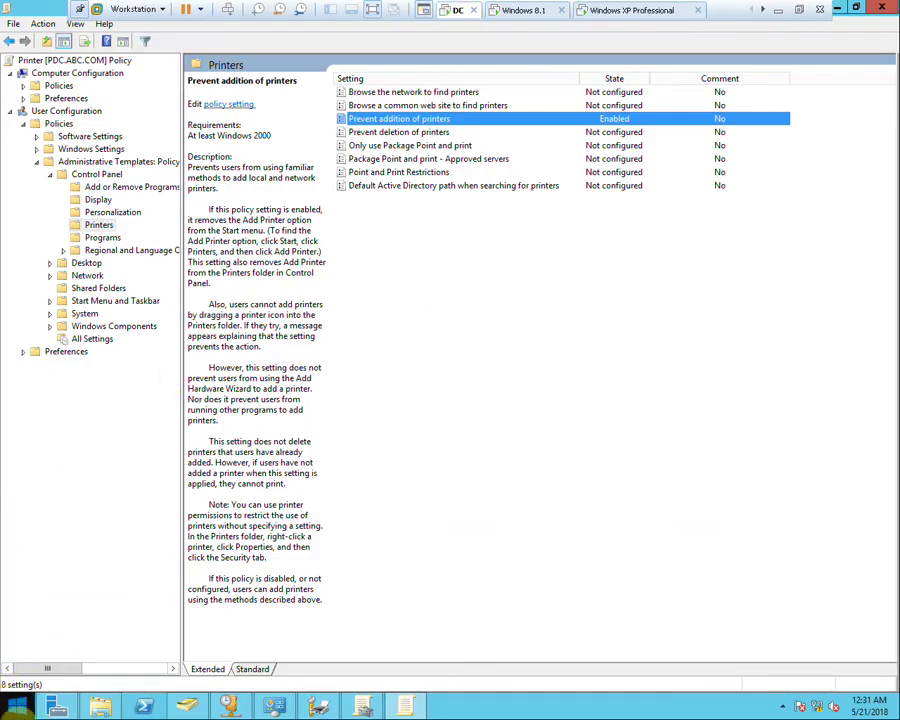
Run a forced Group Policy refresh on the domain controller from the Run prompt.
right_click(12, 710)
click(45, 662)
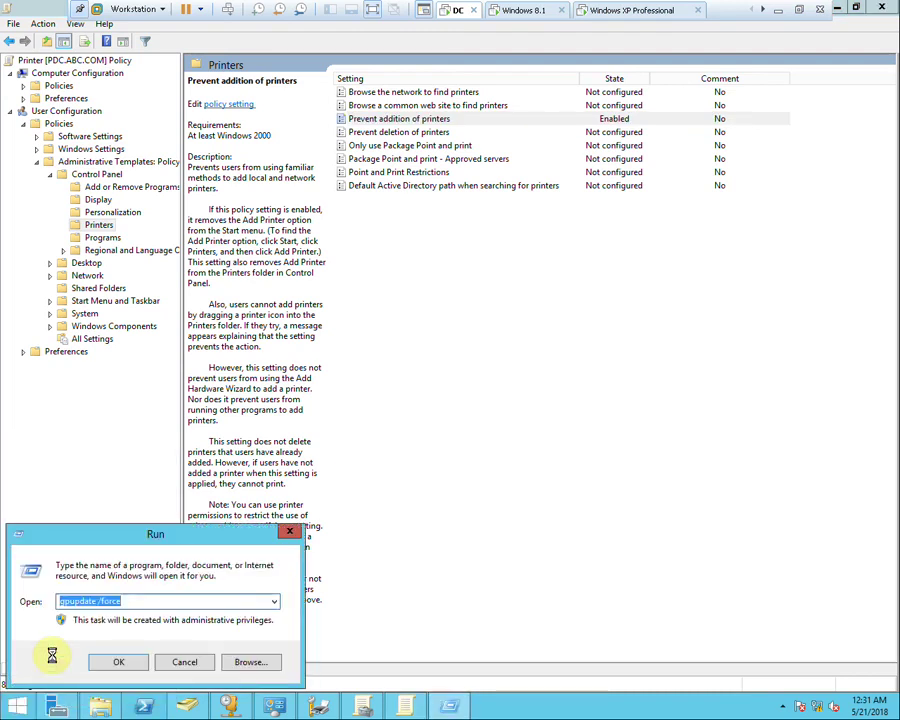
key(Return)
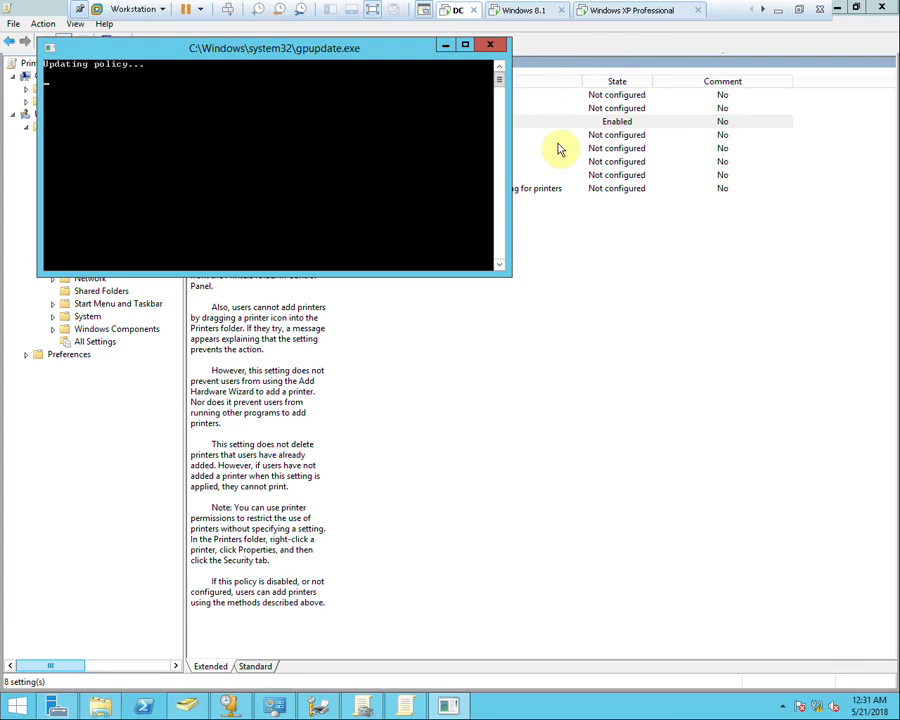
Restart the Windows 8.1 client via Shut down or sign out > Restart.
click(526, 11)
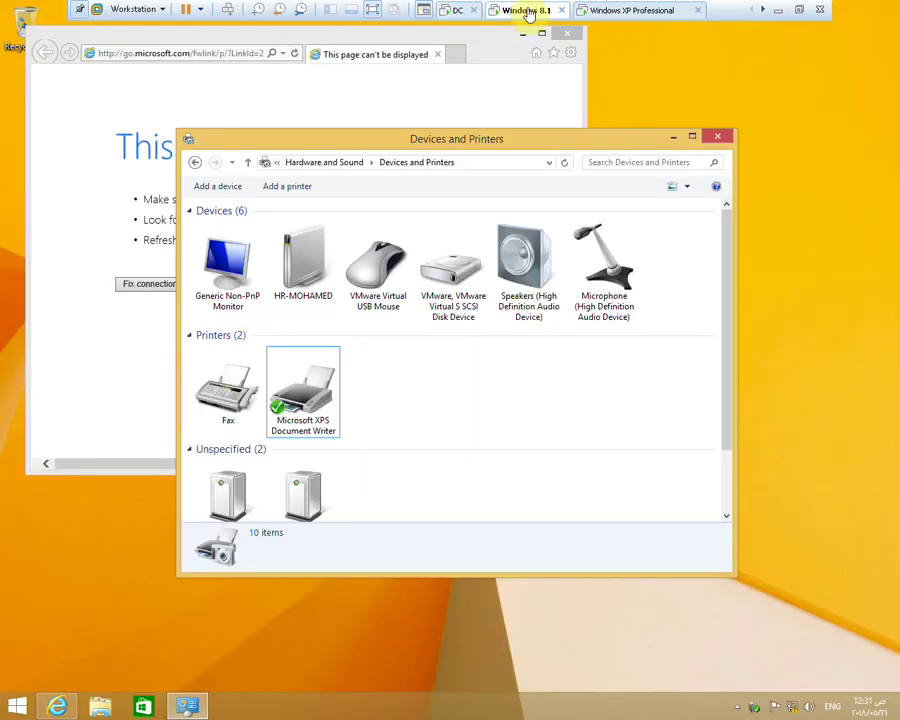
right_click(16, 710)
mouse_move(135, 689)
click(218, 679)
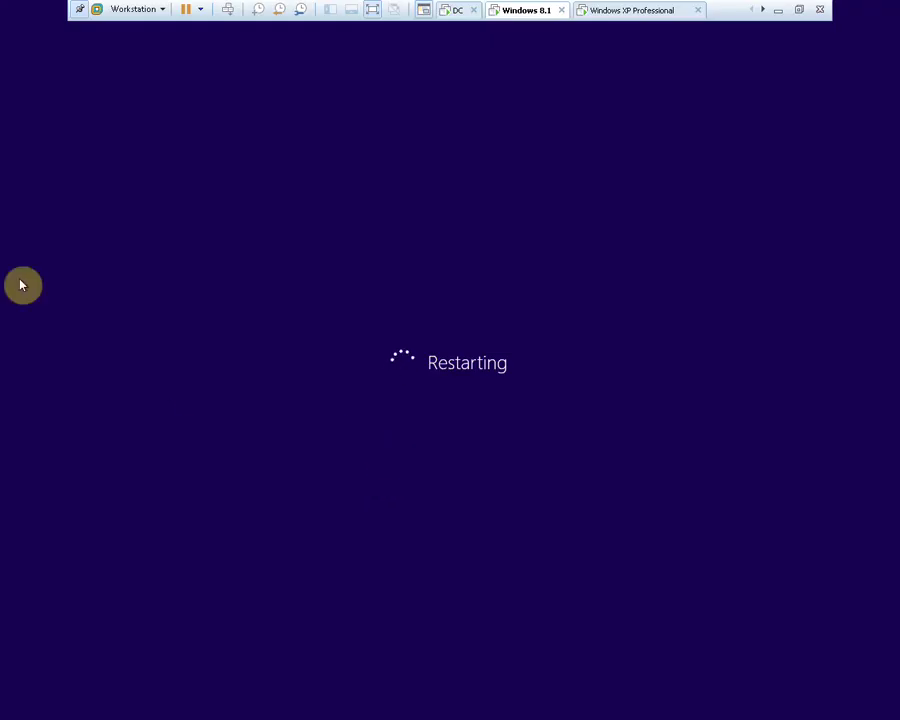
click(461, 11)
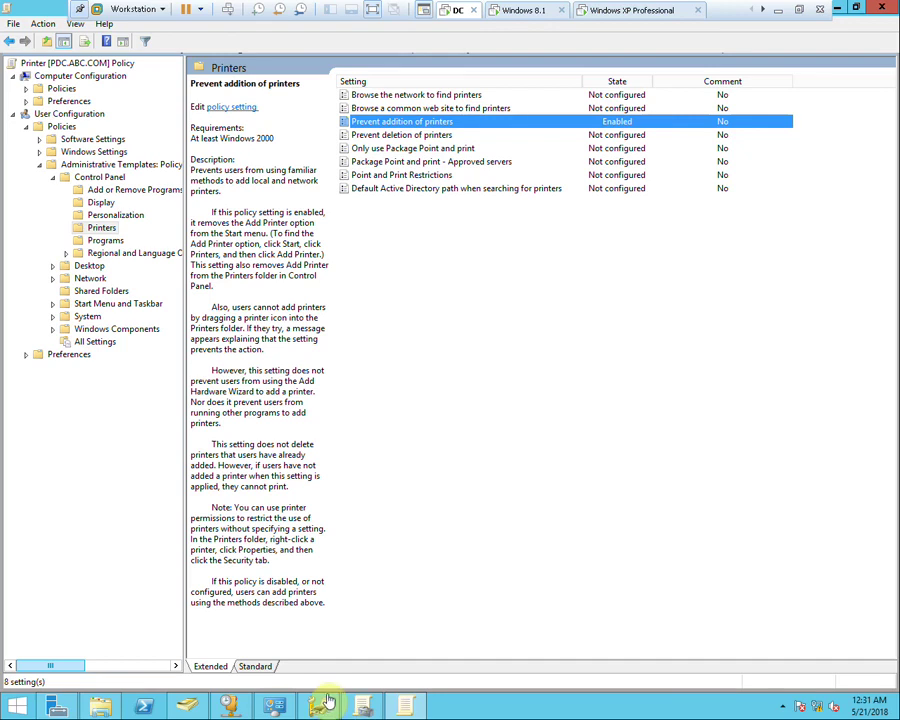
In Active Directory Users and Computers, browse to the ABC > IT > User OU.
click(196, 709)
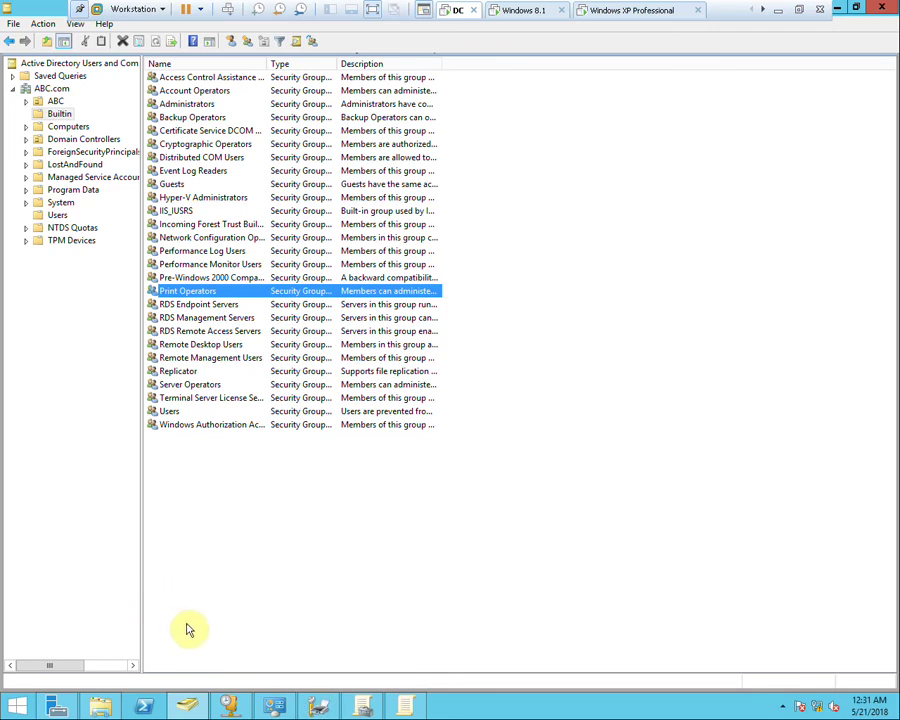
mouse_move(318, 705)
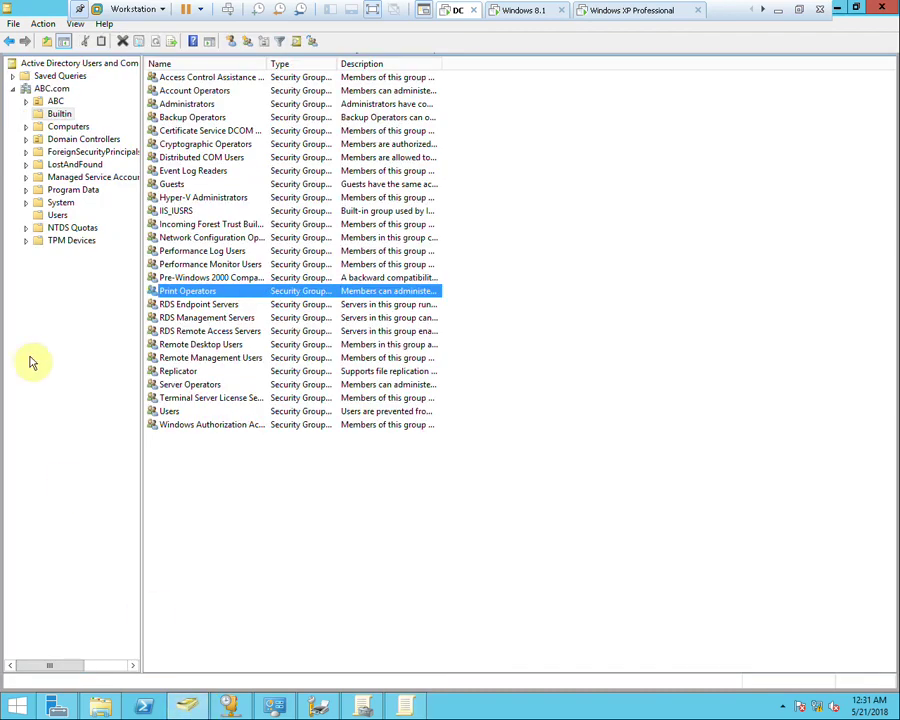
double_click(33, 100)
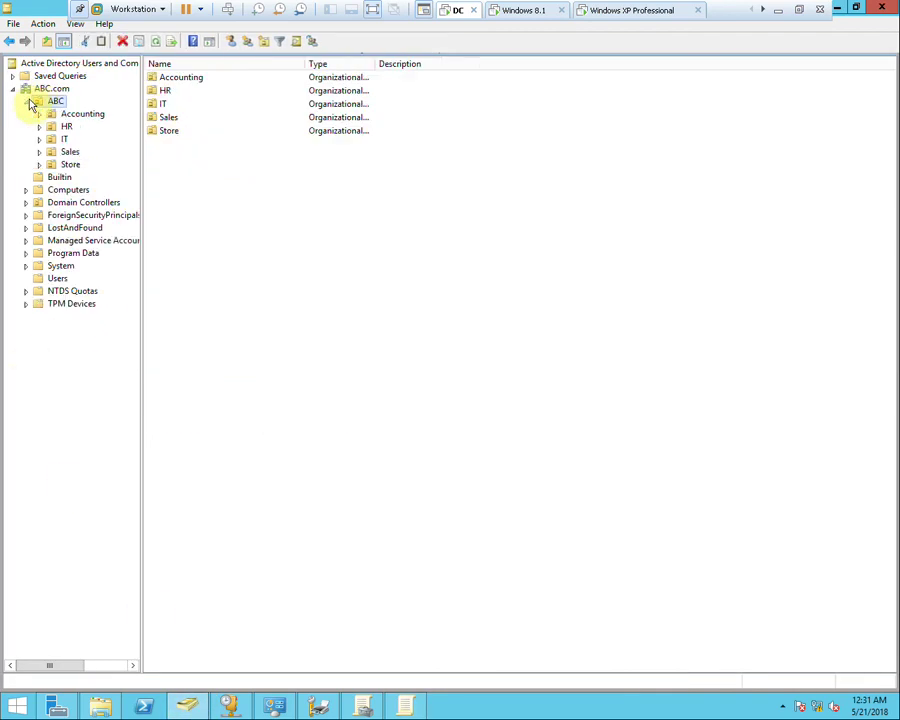
click(60, 140)
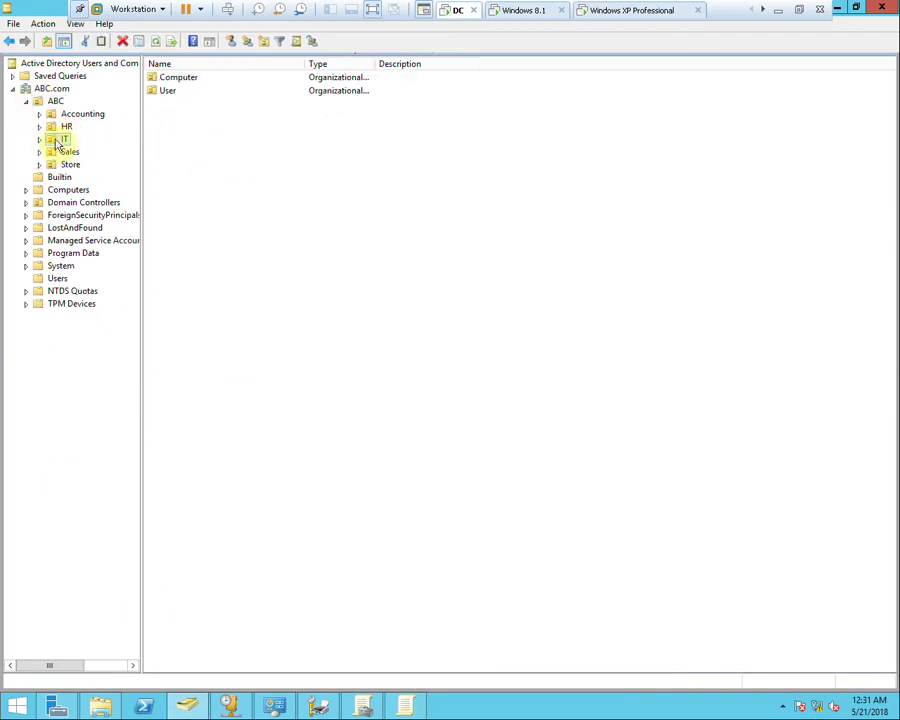
click(40, 140)
click(79, 165)
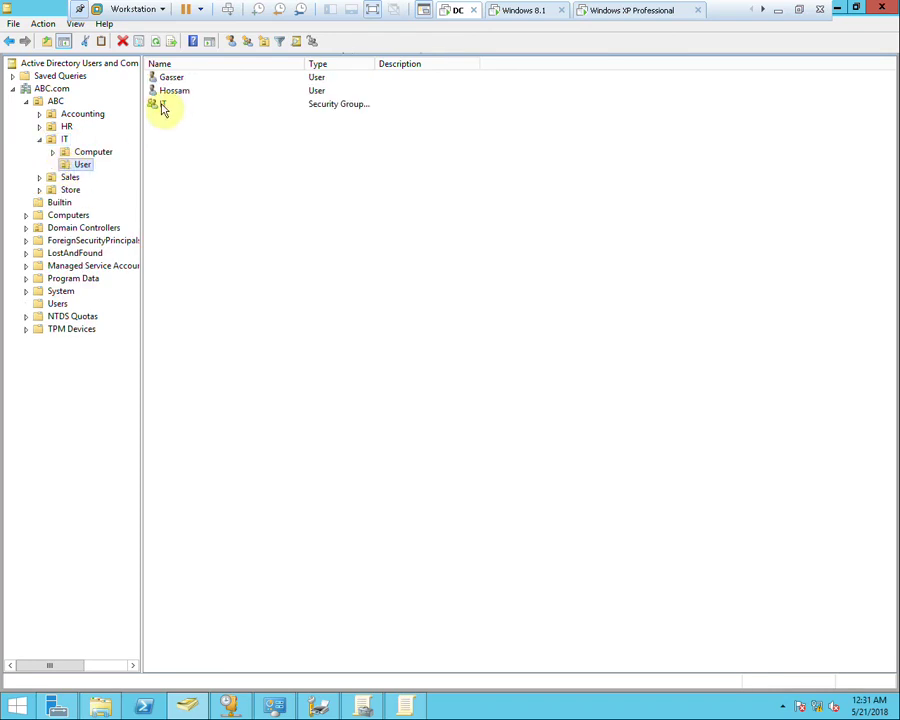
Add the first user in the User OU to the IT group.
right_click(172, 79)
click(208, 101)
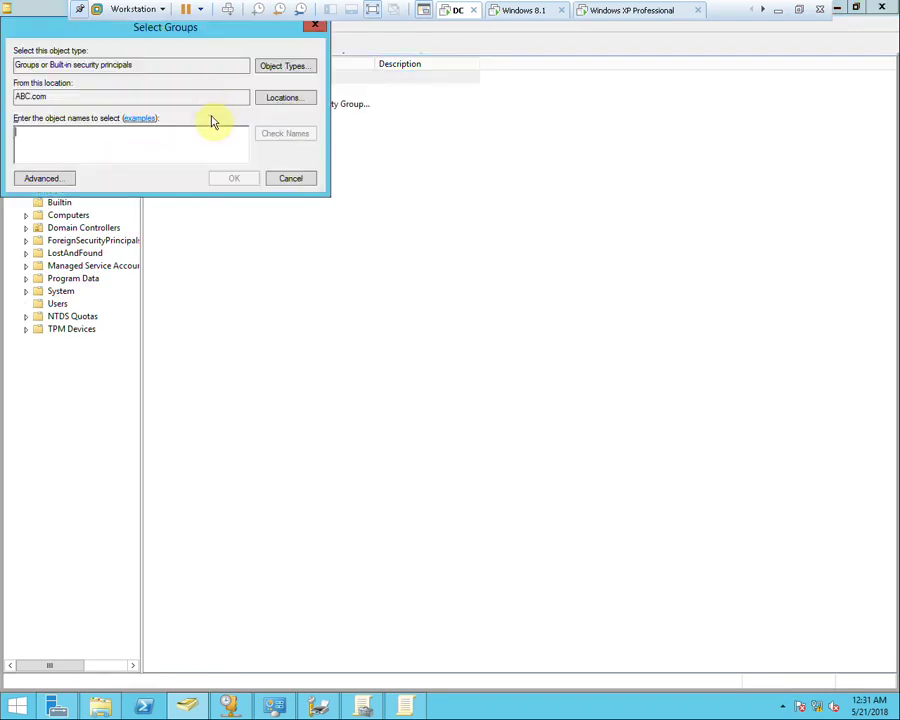
text(at)
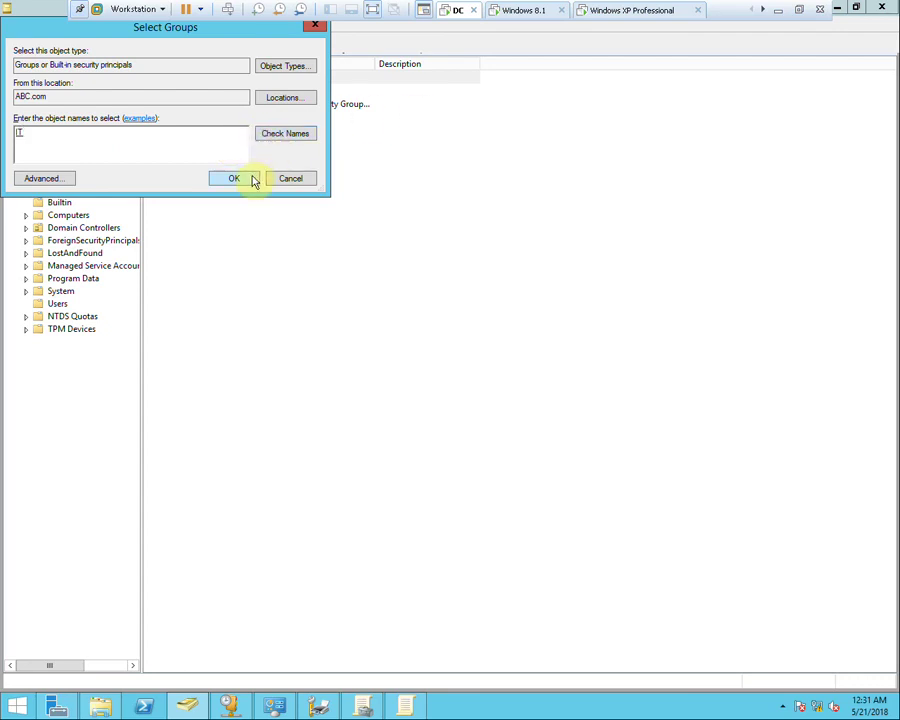
click(233, 179)
click(552, 406)
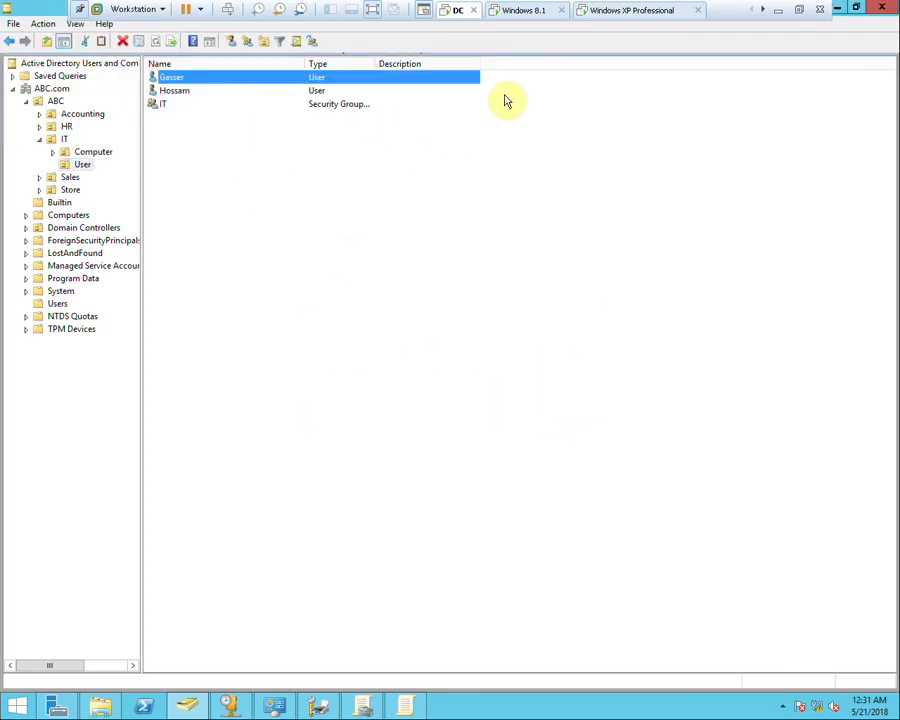
click(508, 12)
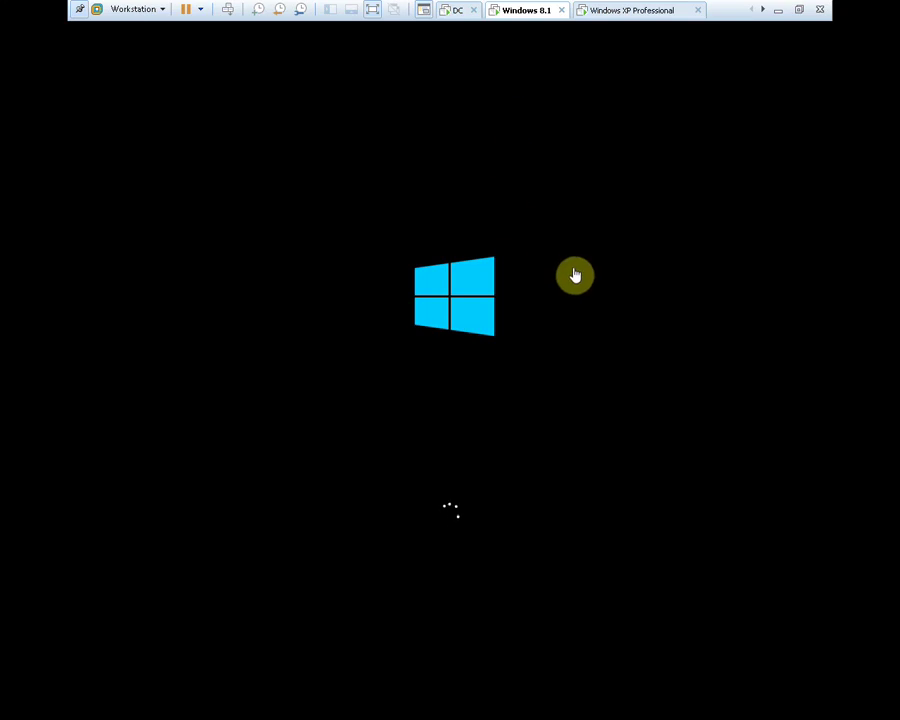
Run gpupdate /force successfully on the domain controller, then return to the Windows 8.1 VM.
click(424, 10)
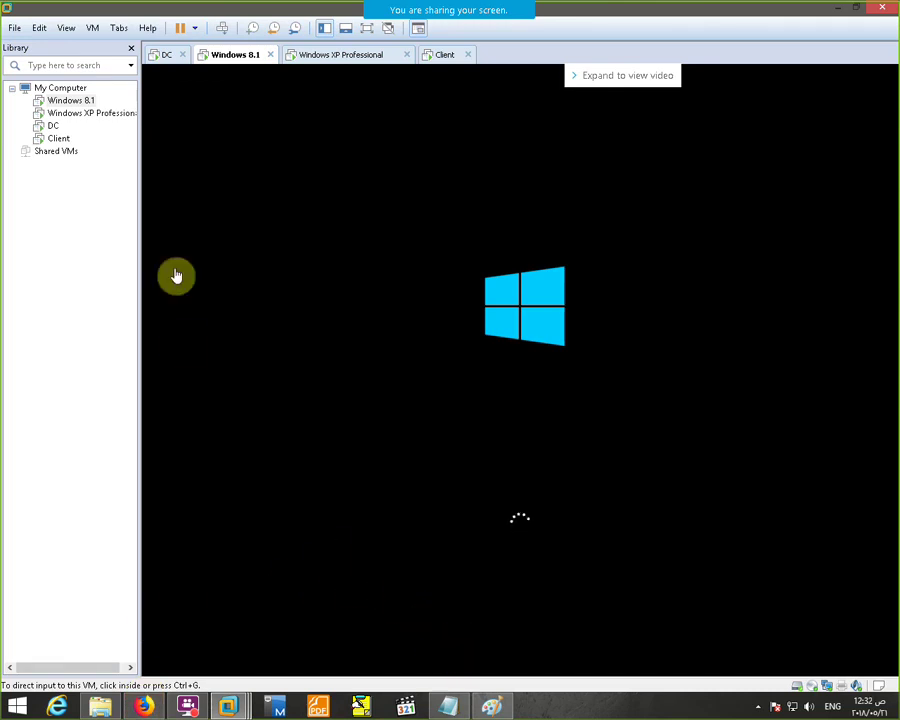
click(160, 55)
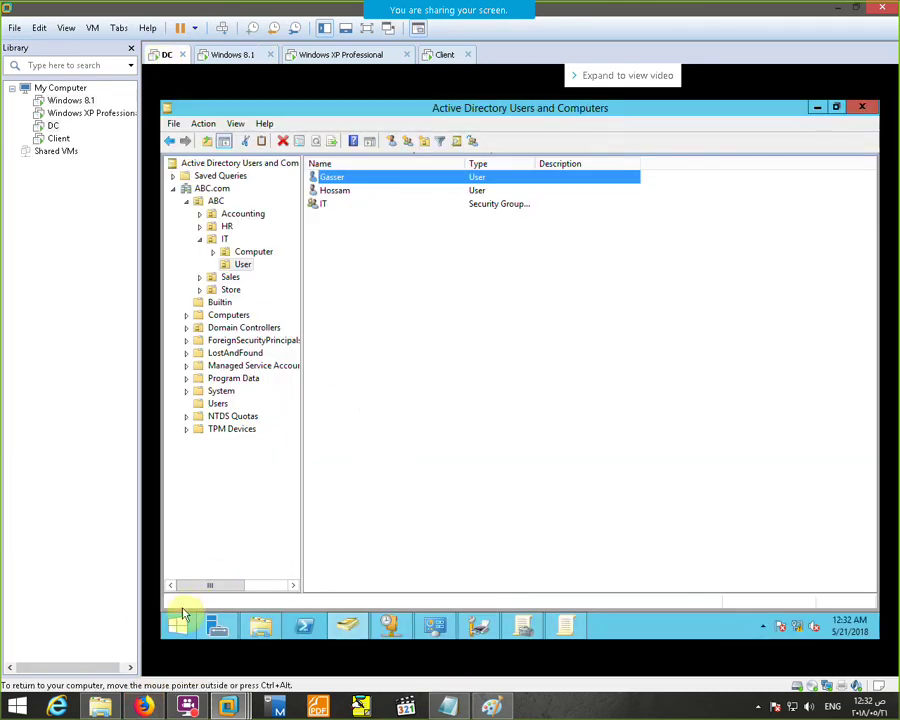
right_click(180, 624)
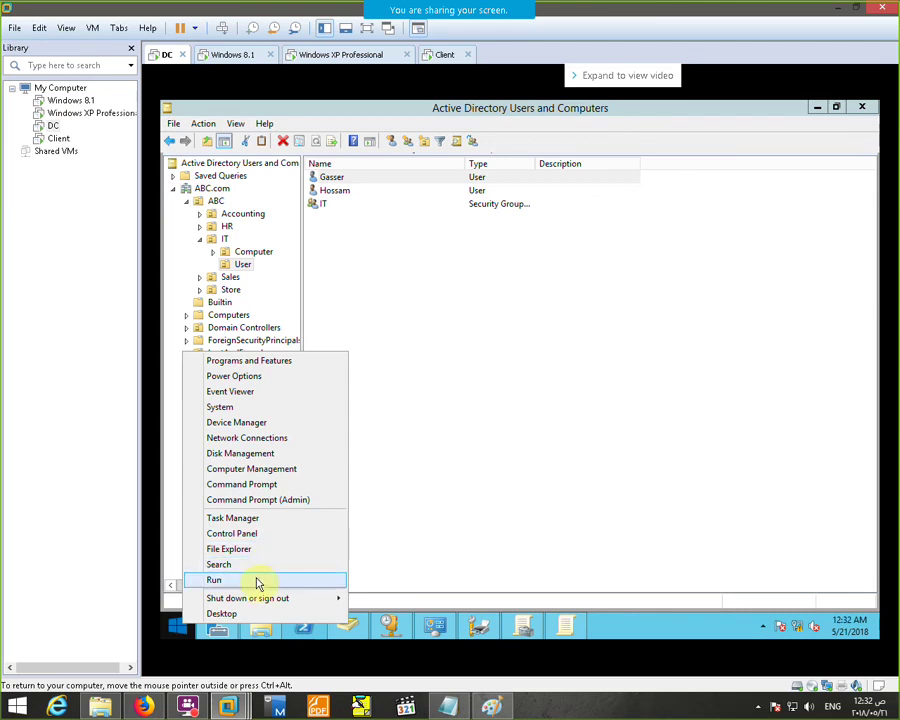
click(214, 580)
click(281, 583)
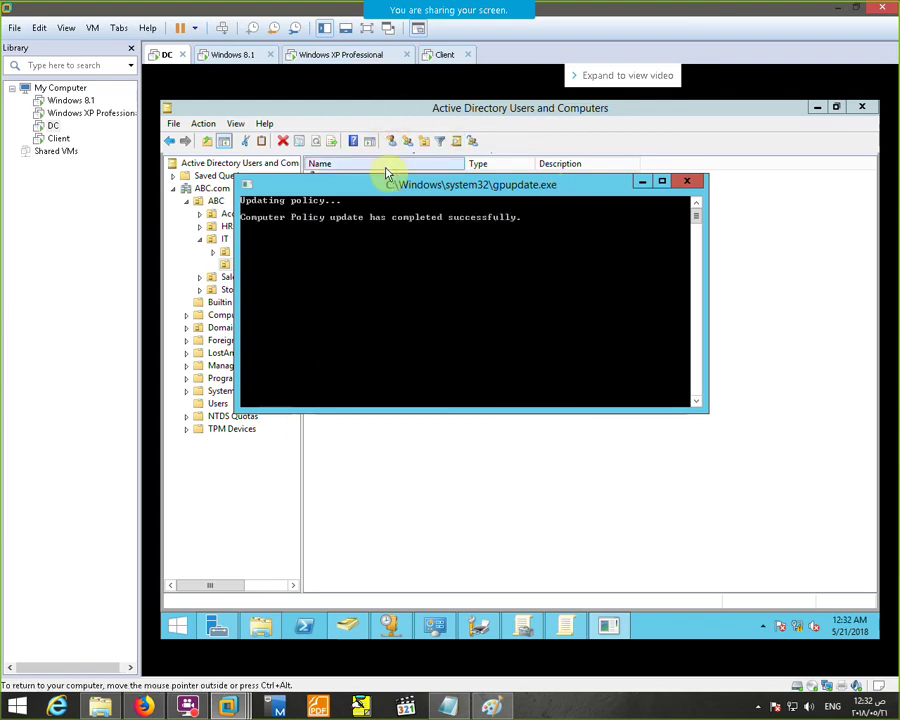
click(239, 58)
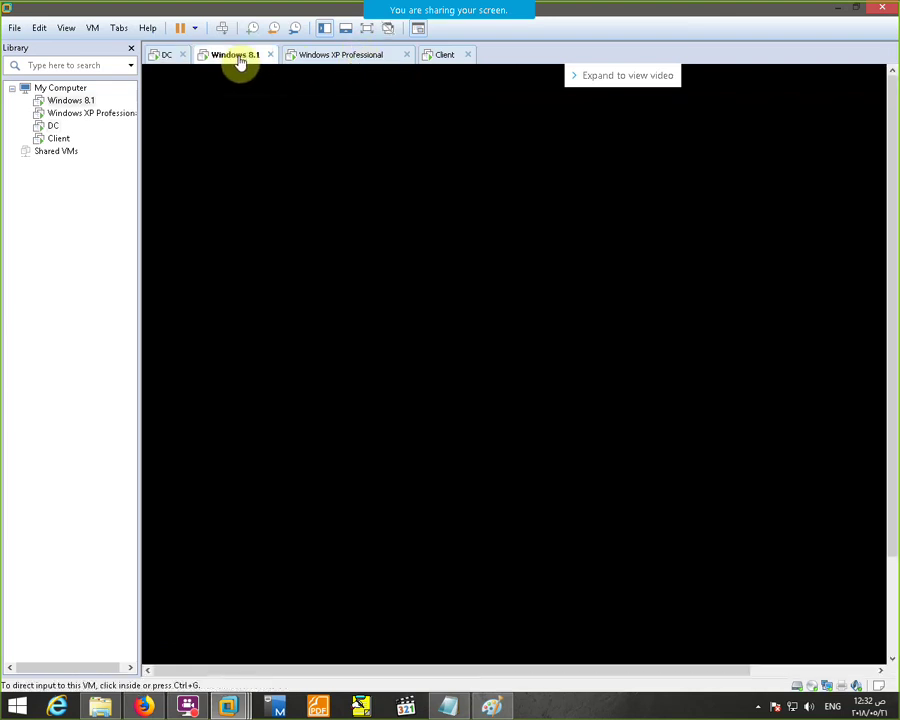
Sign in full screen as the IT domain user, re-entering the password after an incorrect-password error.
click(367, 30)
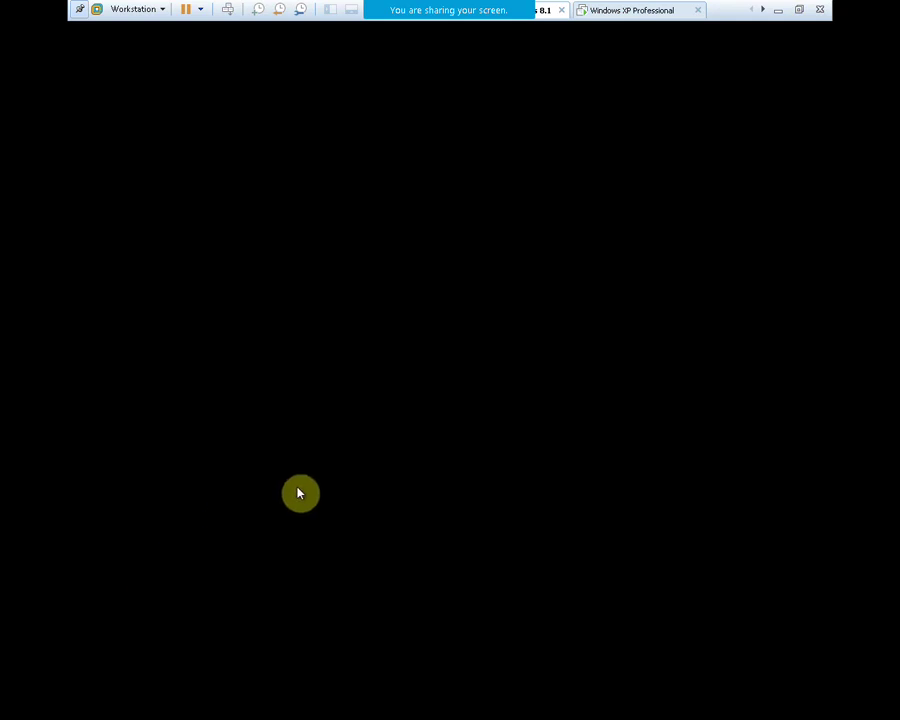
click(435, 407)
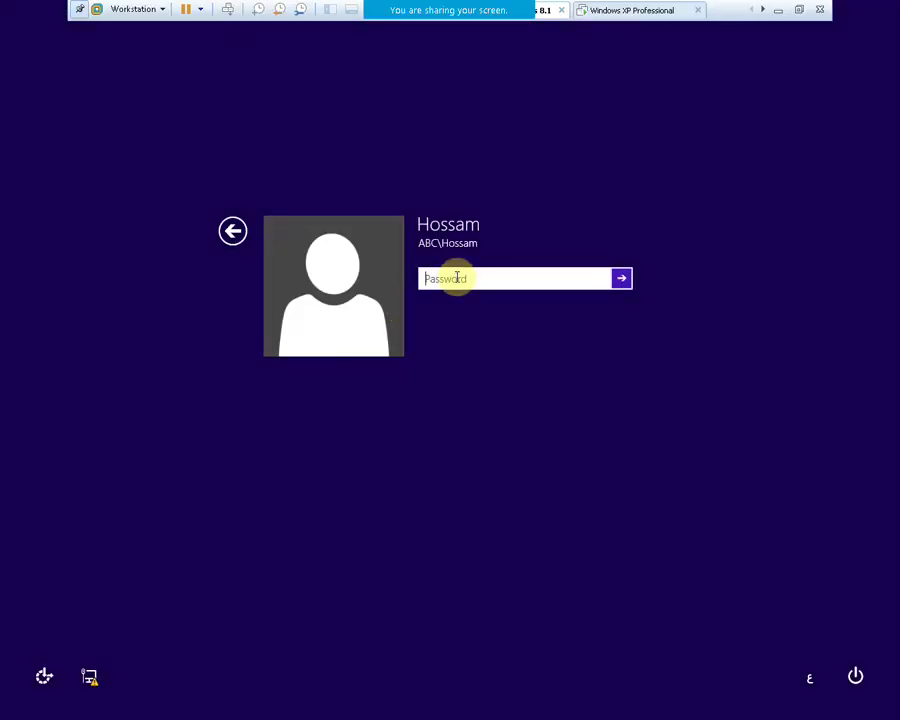
key(Return)
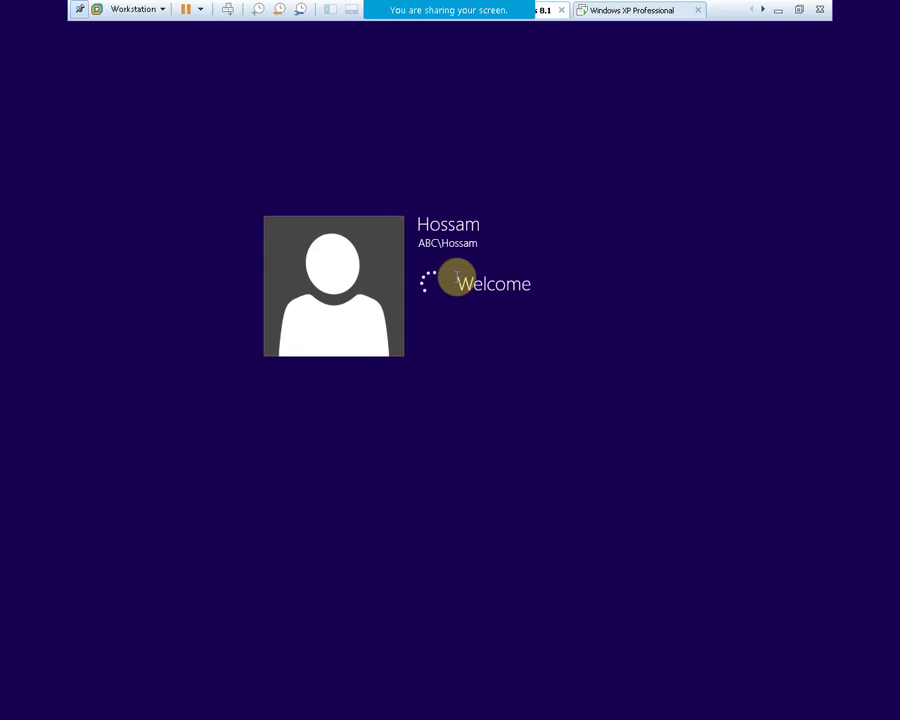
key(Return)
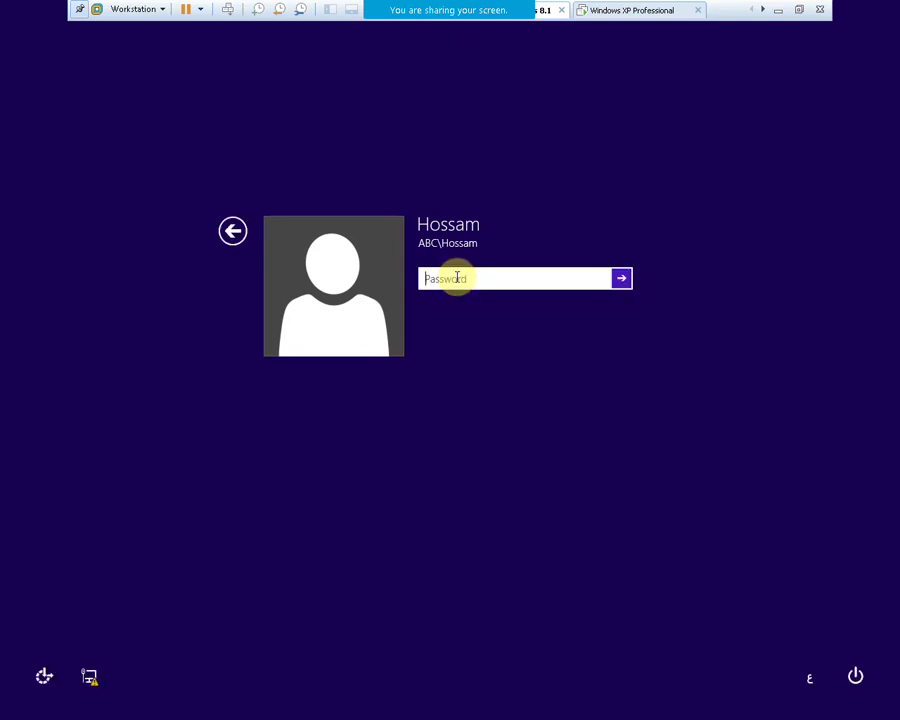
key(Return)
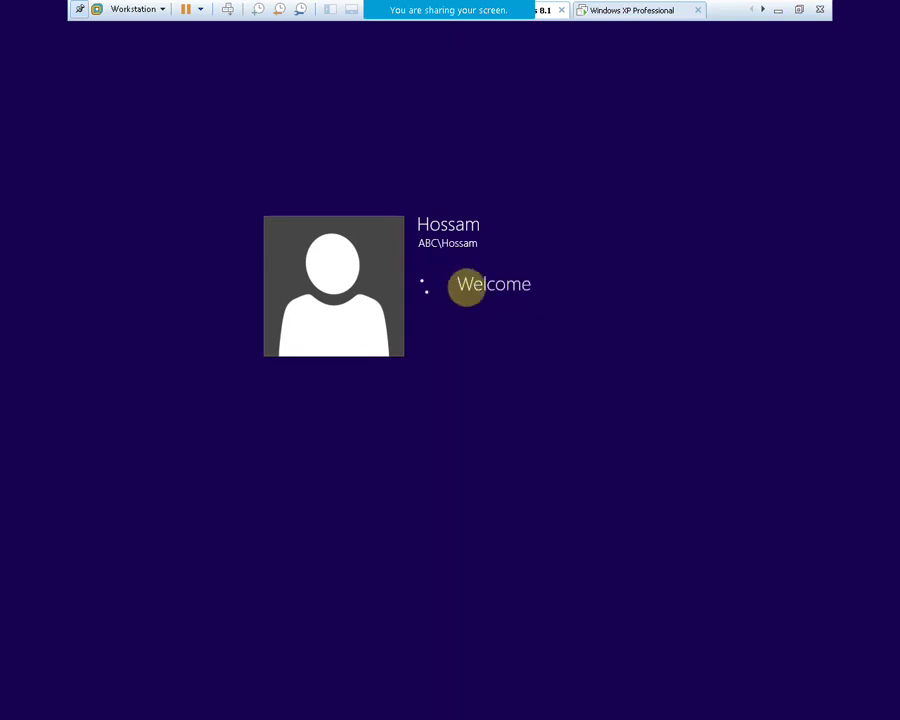
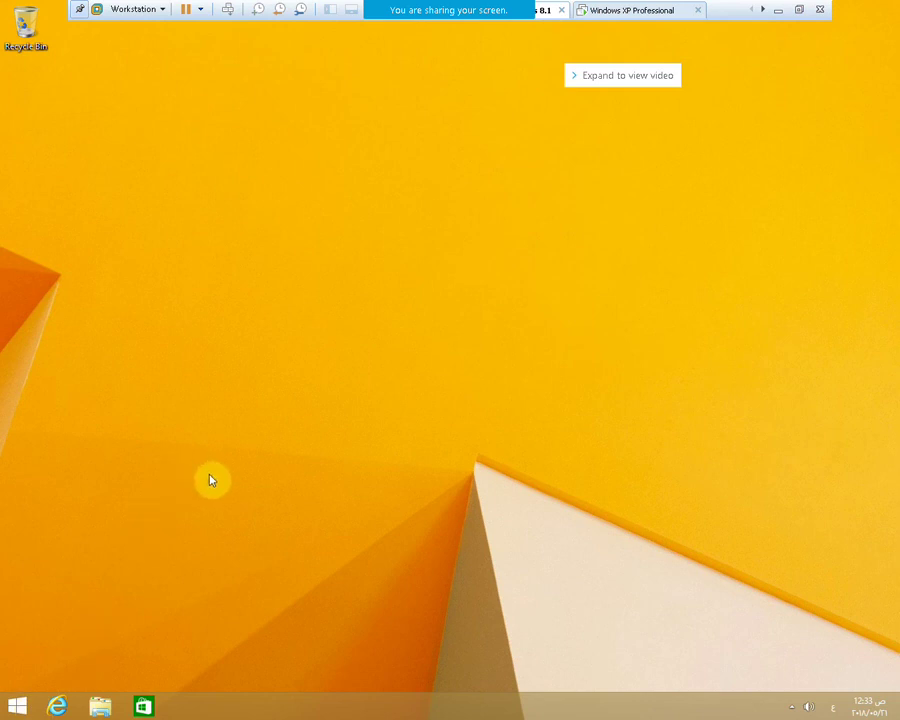
On the Windows 8.1 VM, open Devices and Printers via Control Panel > Hardware and Sound.
click(18, 706)
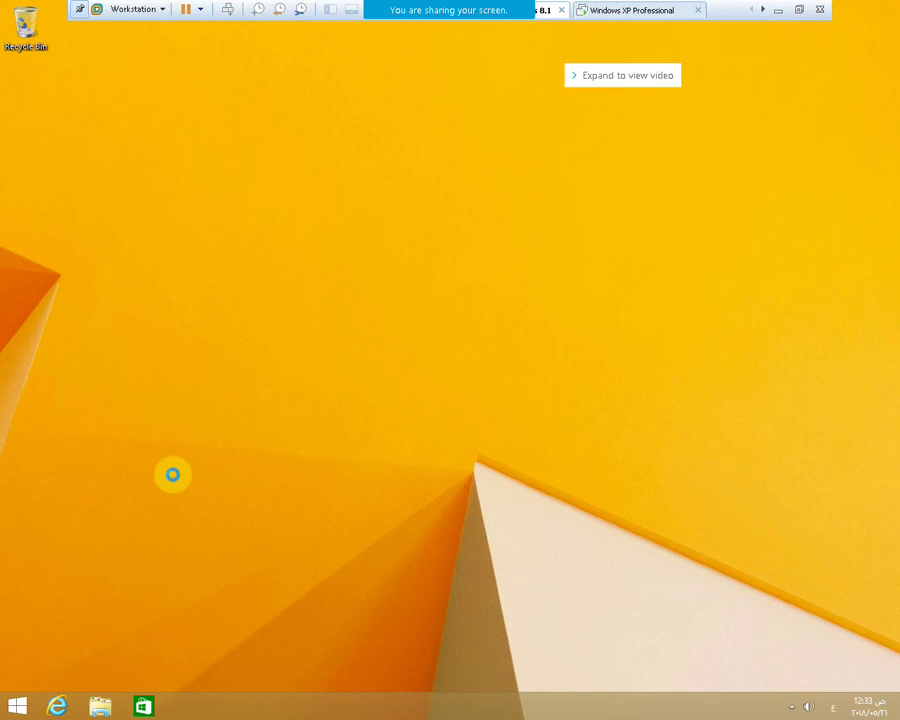
right_click(178, 460)
click(205, 503)
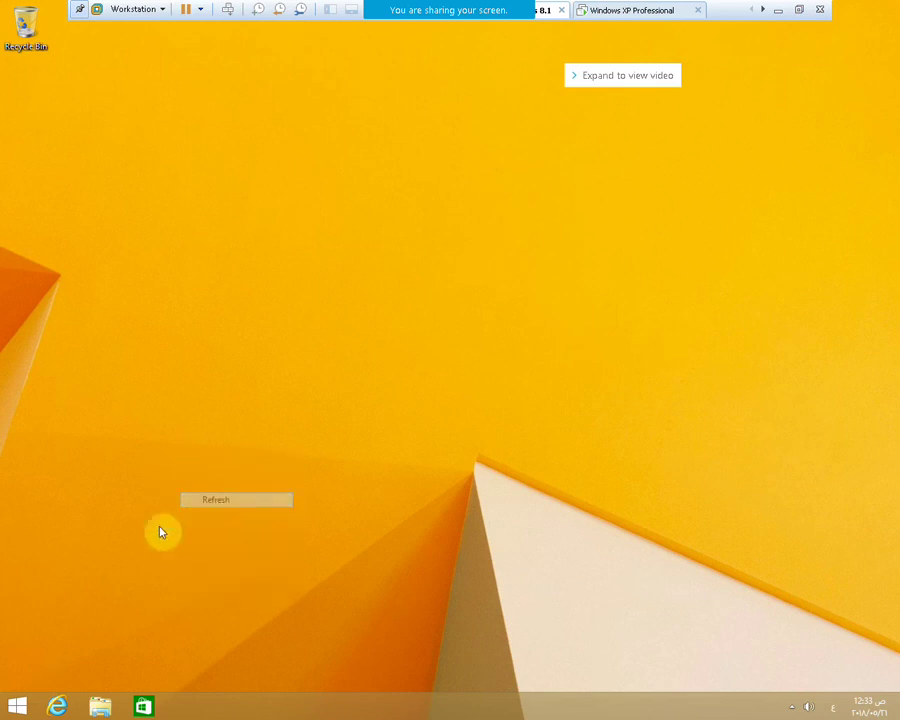
right_click(14, 708)
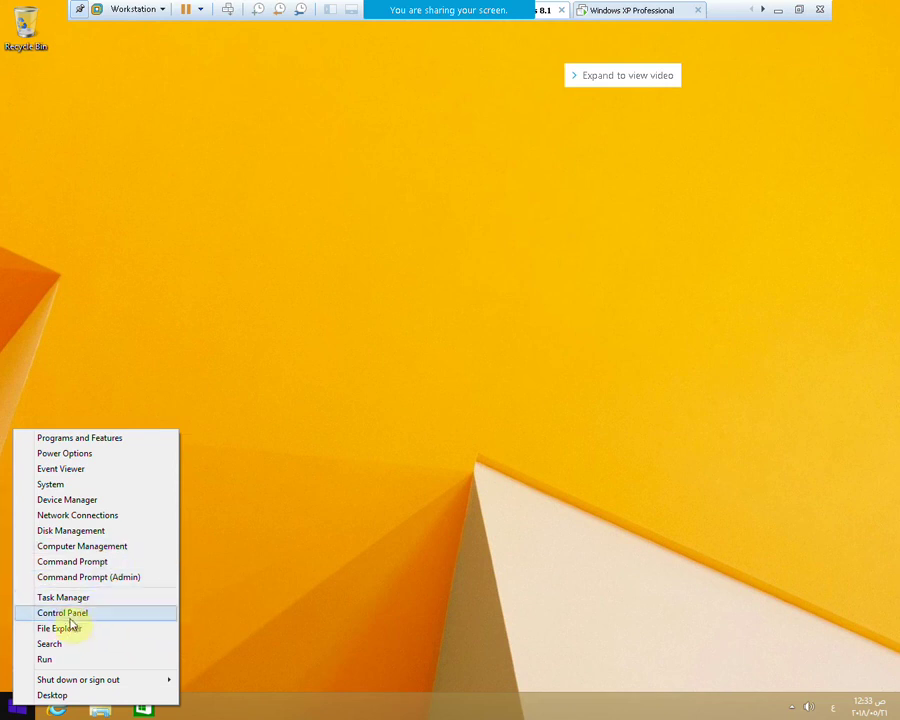
click(72, 613)
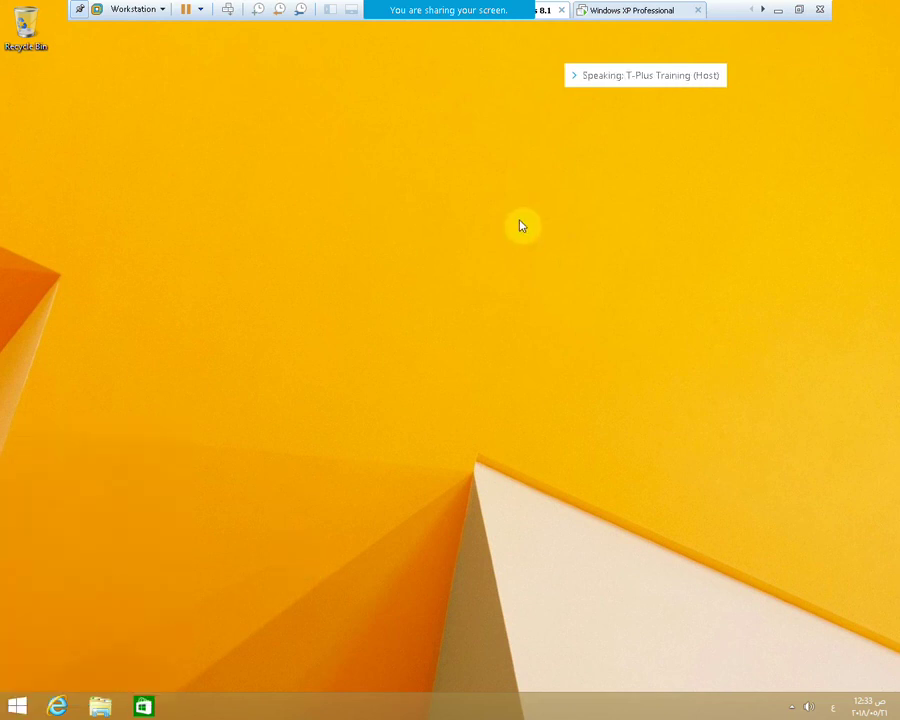
right_click(455, 313)
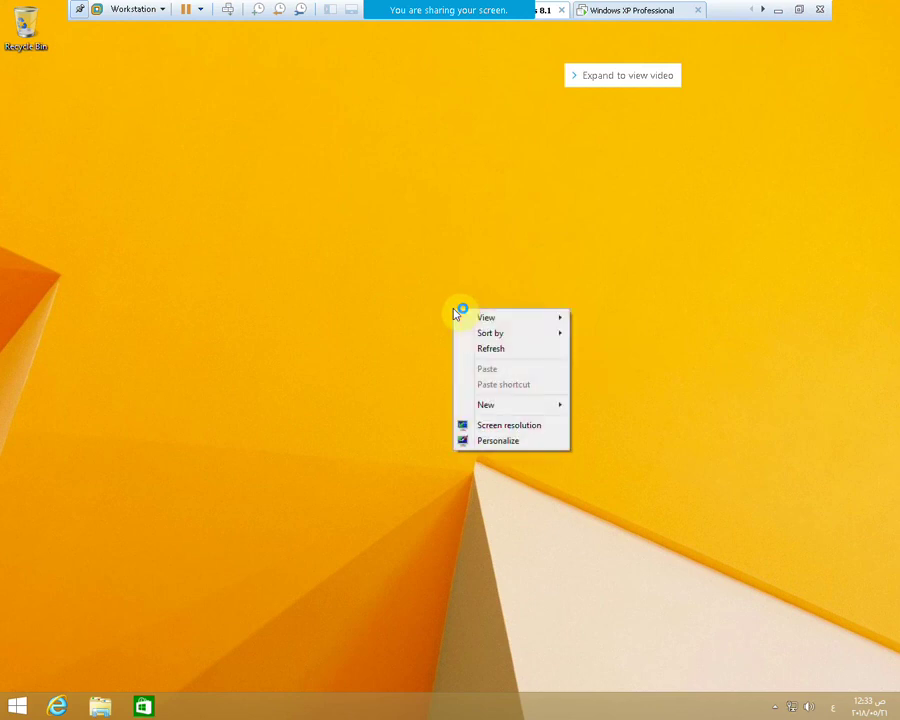
click(500, 347)
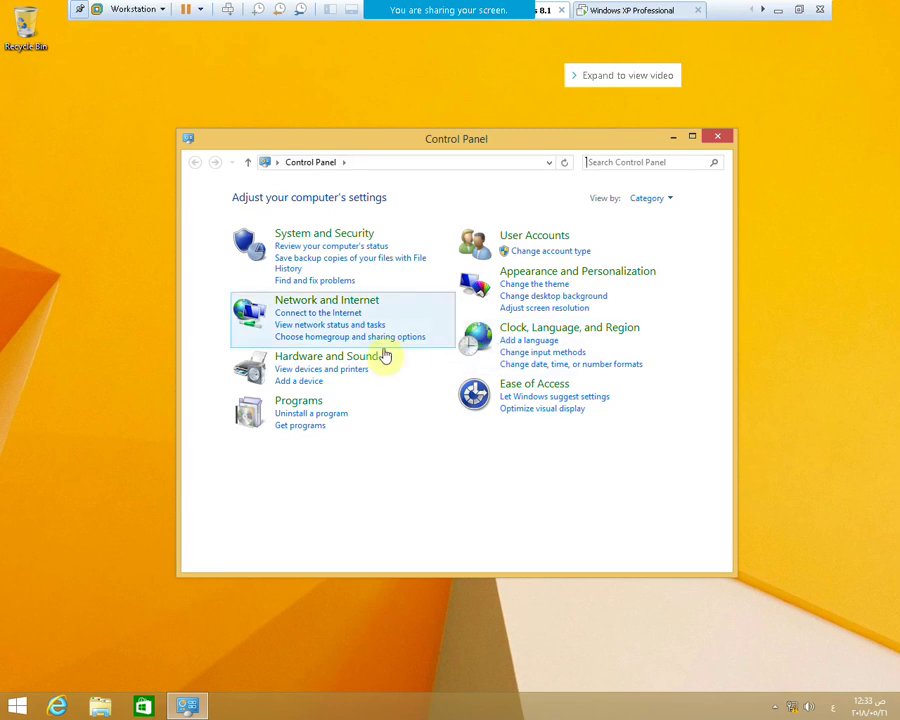
click(326, 358)
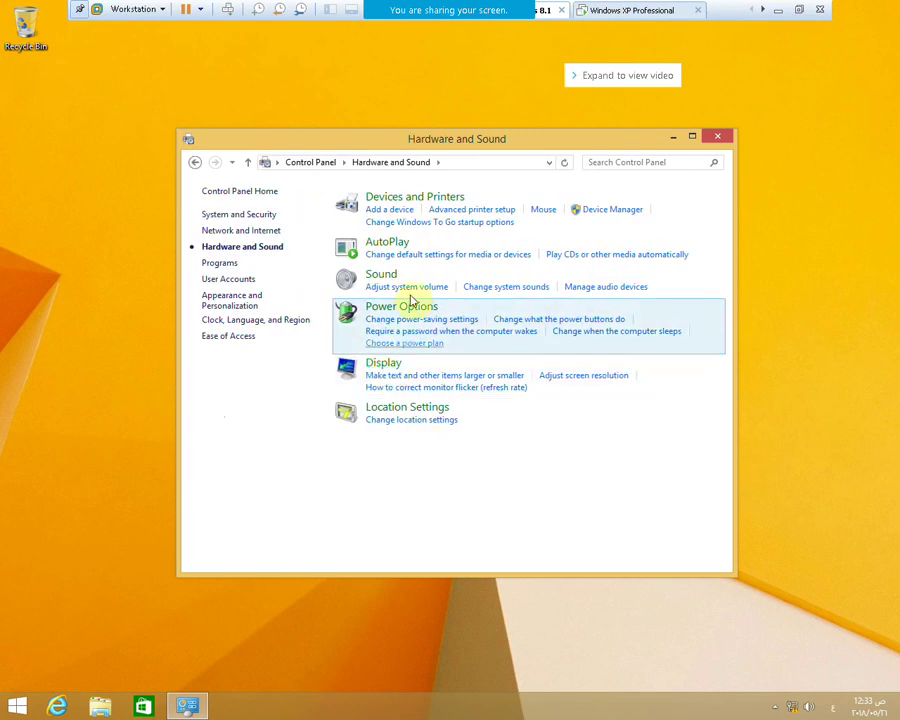
click(415, 196)
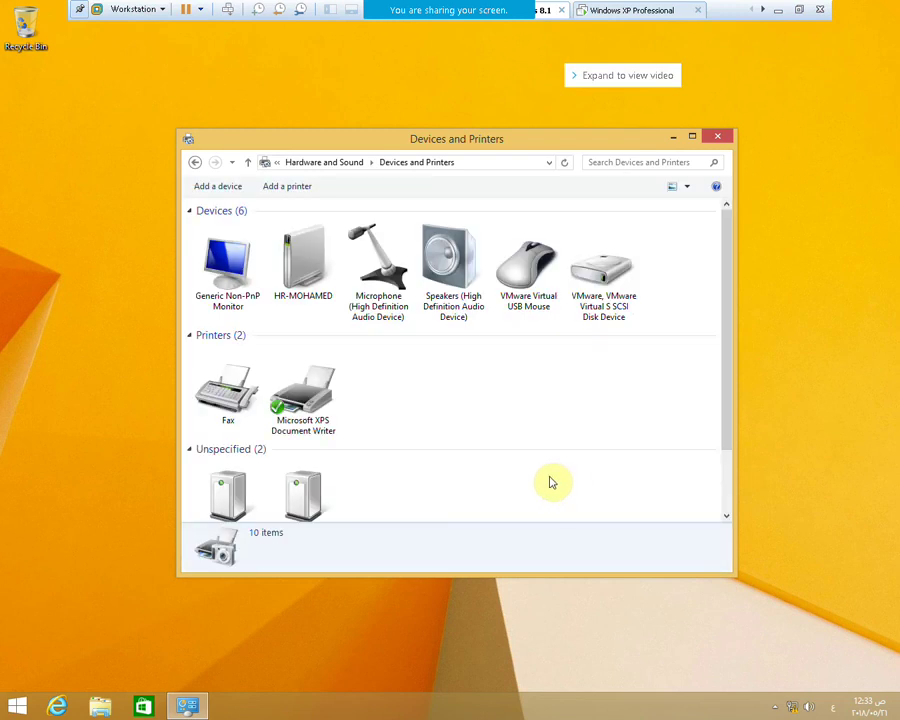
Refresh the Devices and Printers list several times to look for the deployed printer.
right_click(466, 392)
click(518, 441)
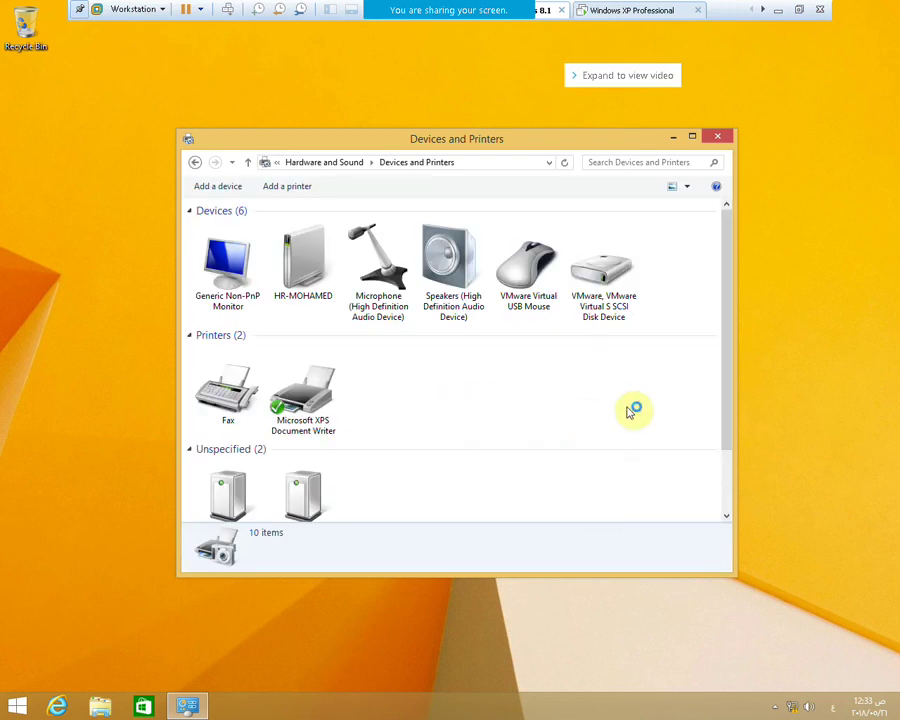
scroll(722, 470, down, 2)
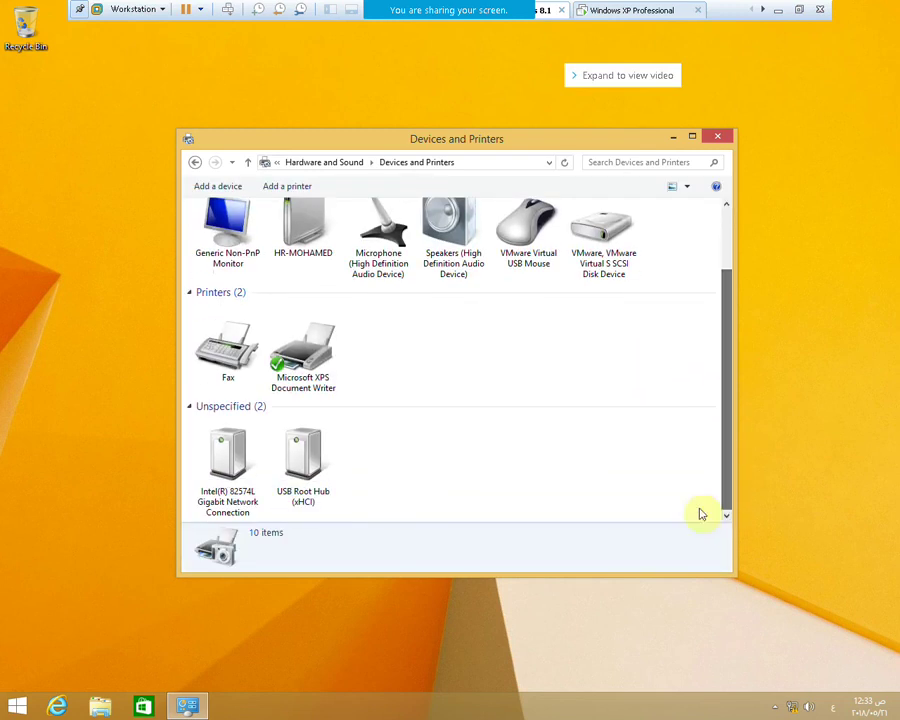
right_click(460, 323)
click(512, 373)
right_click(466, 389)
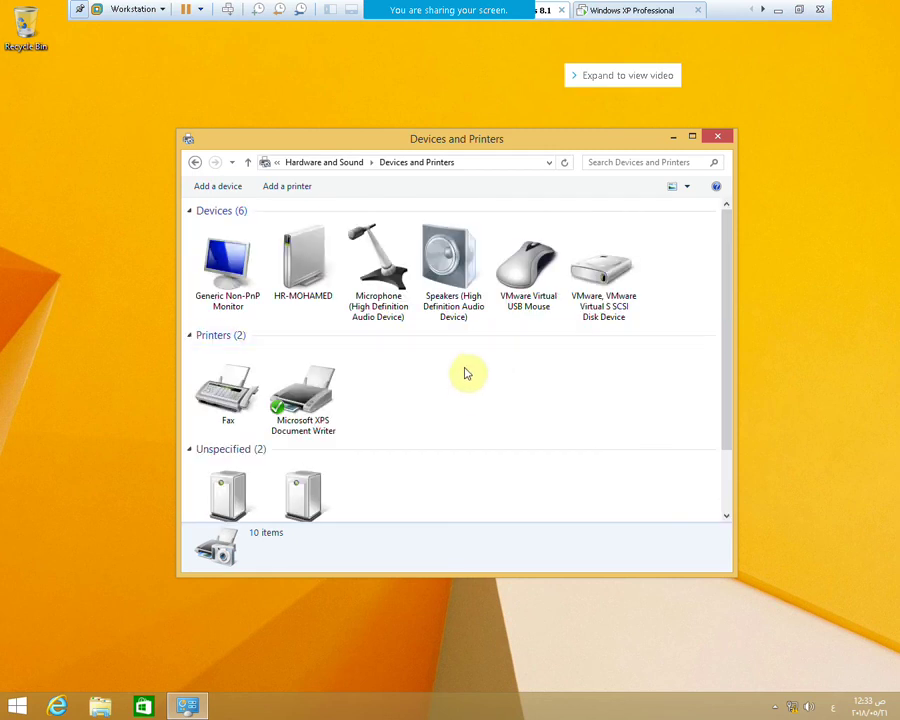
click(520, 442)
right_click(479, 410)
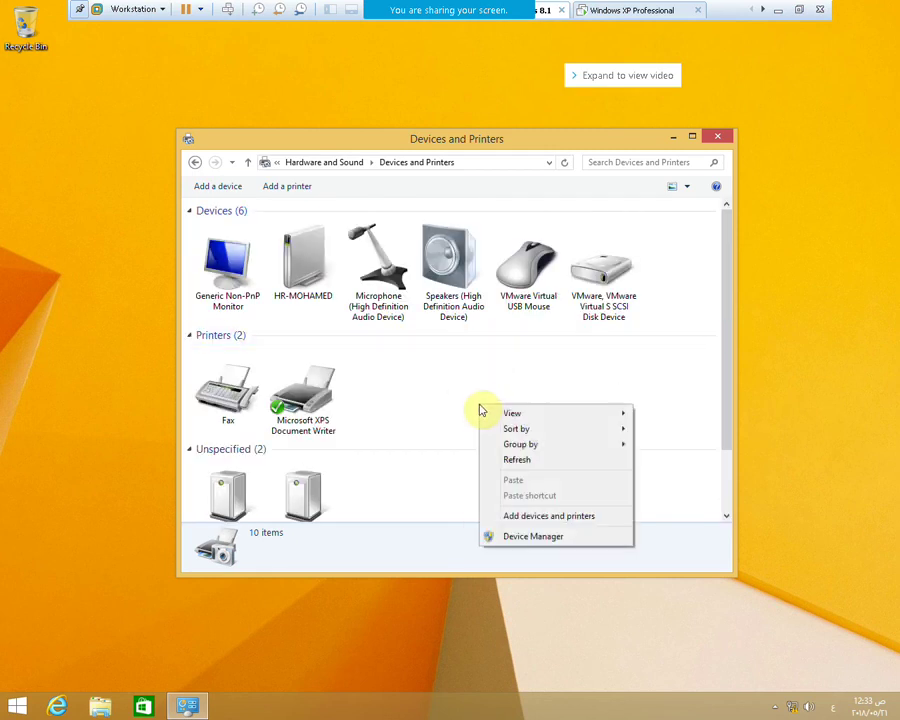
click(517, 459)
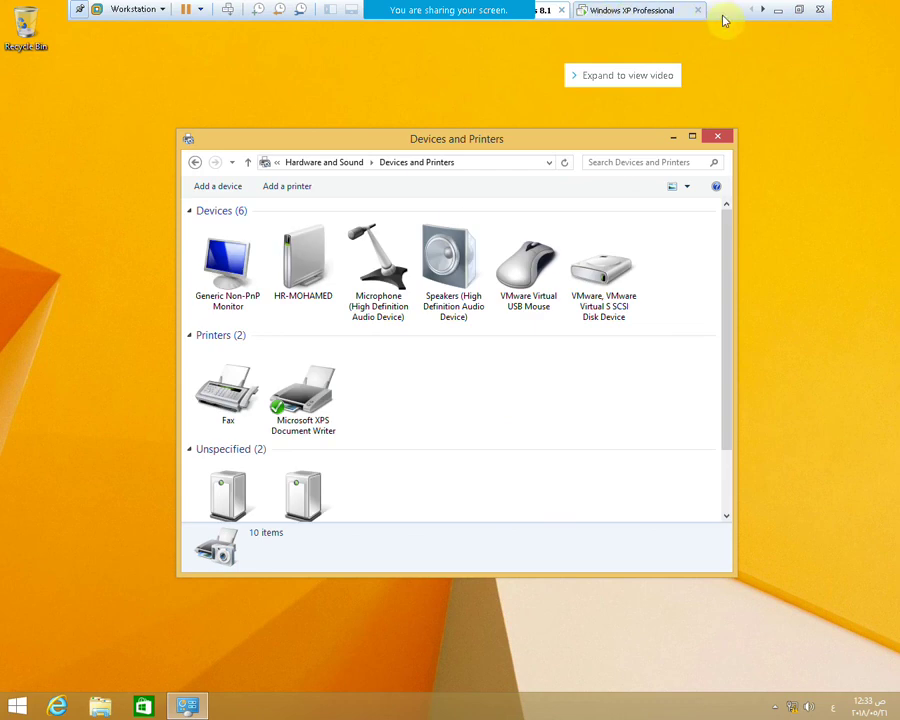
Log off the current session on the Windows 7 Client VM.
click(762, 10)
click(678, 18)
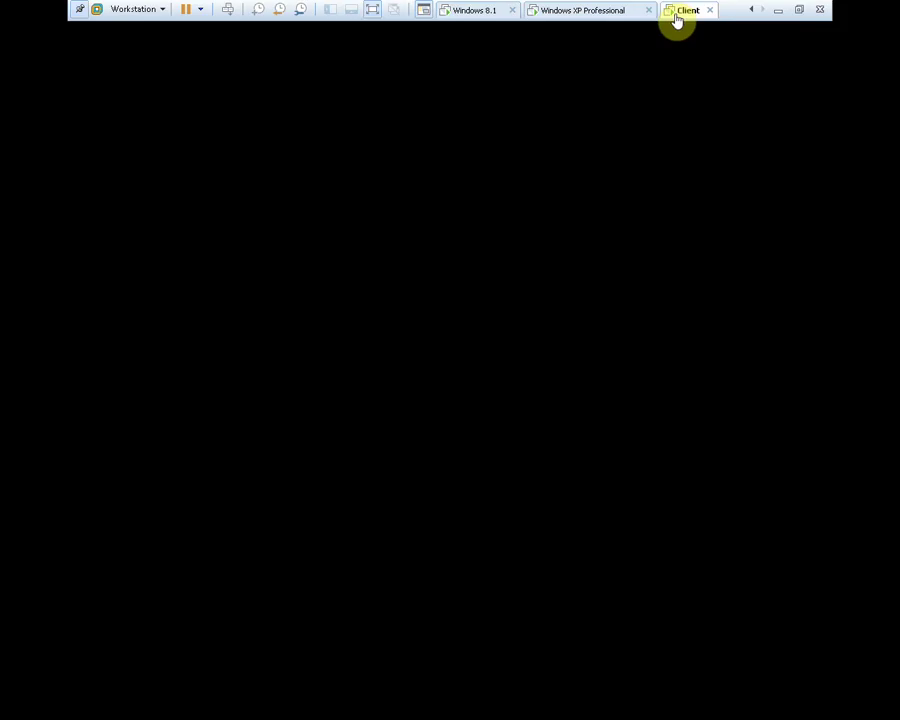
click(22, 706)
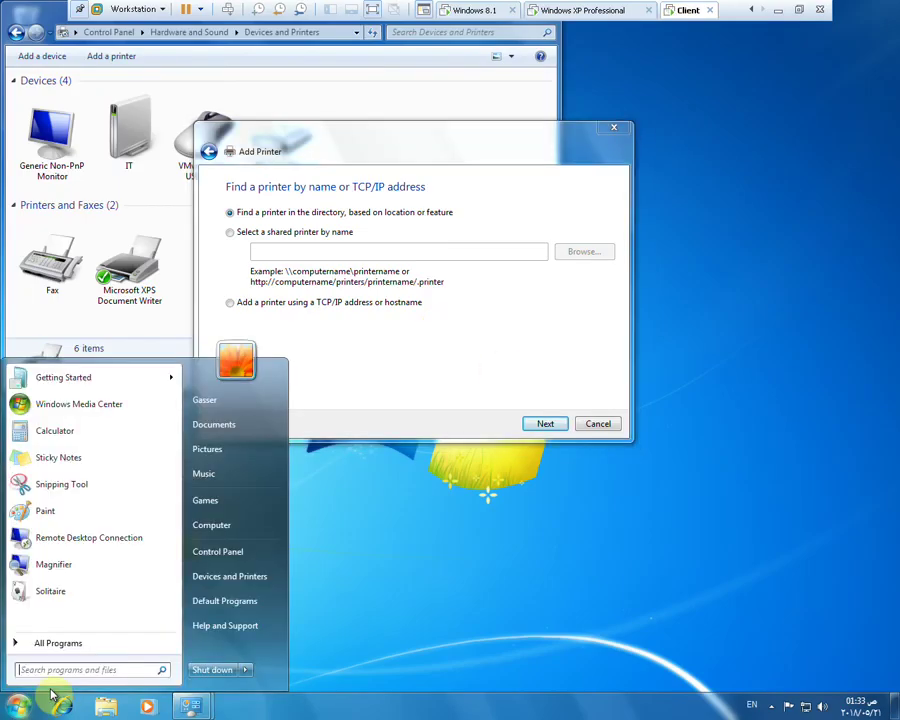
click(246, 673)
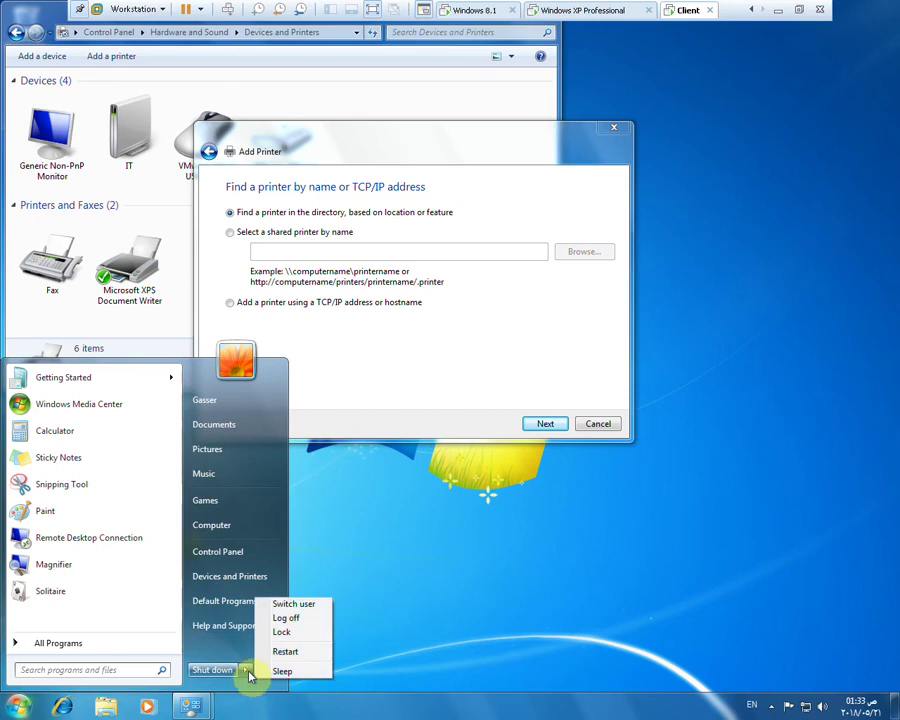
click(291, 624)
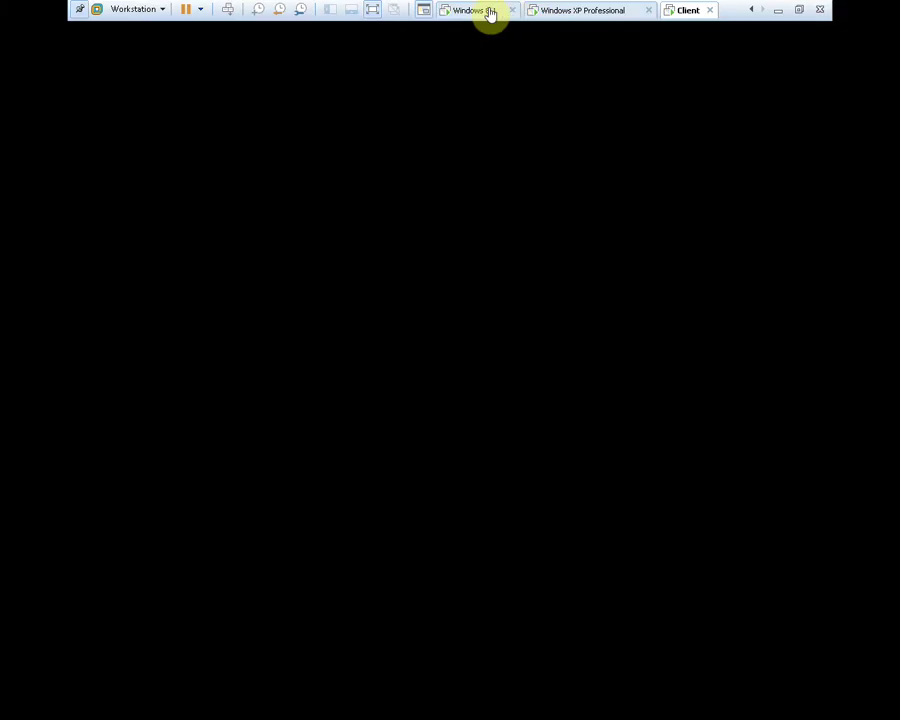
Refresh the Devices and Printers list on the Windows 8.1 VM.
click(490, 14)
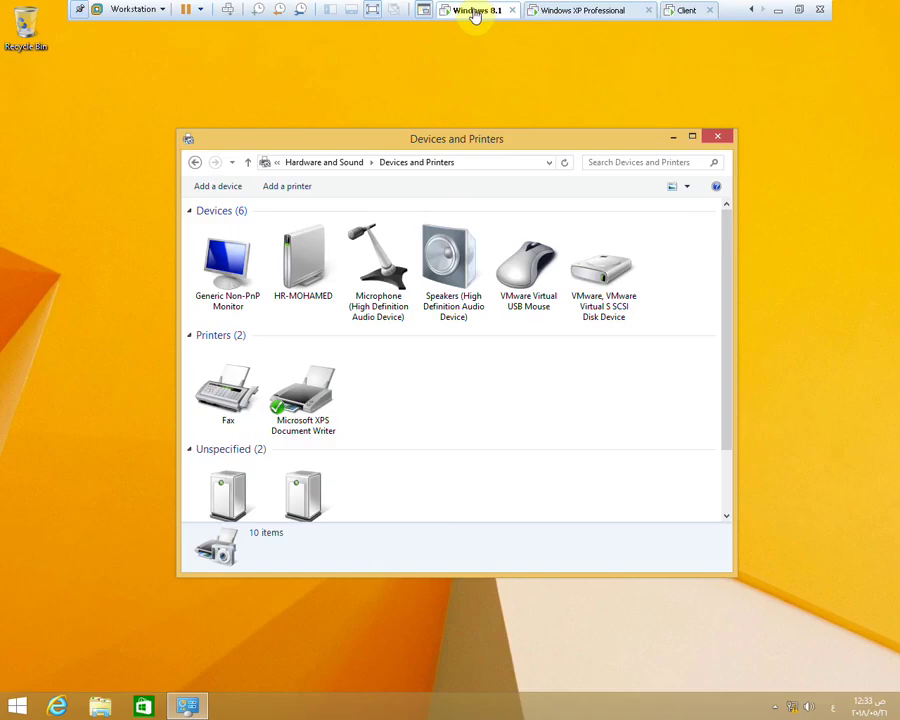
right_click(429, 411)
click(465, 461)
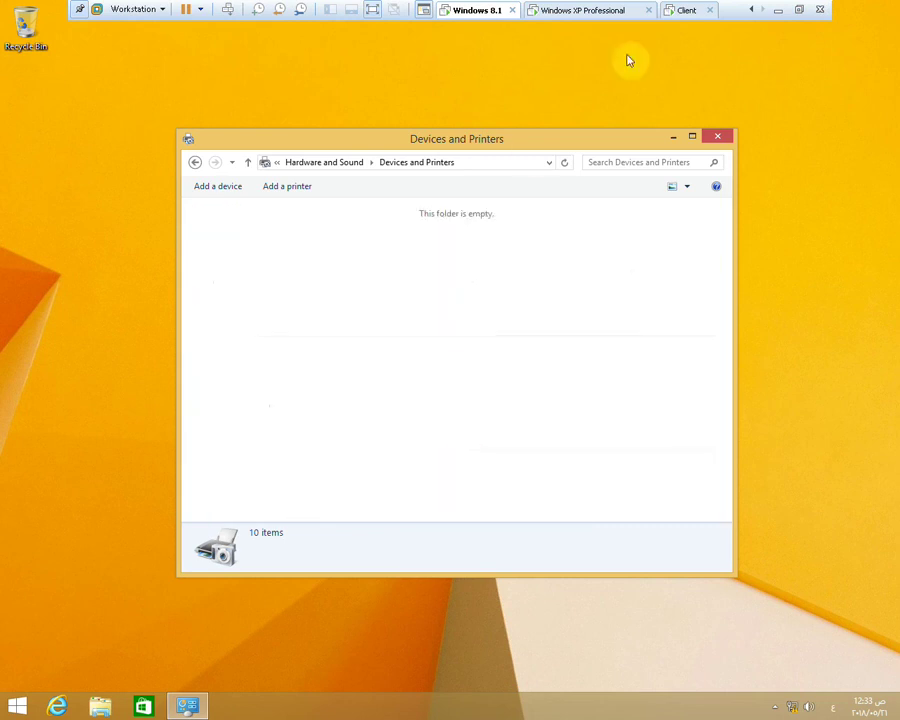
Log the Windows 7 client back on with the domain user's credentials.
click(685, 12)
click(228, 10)
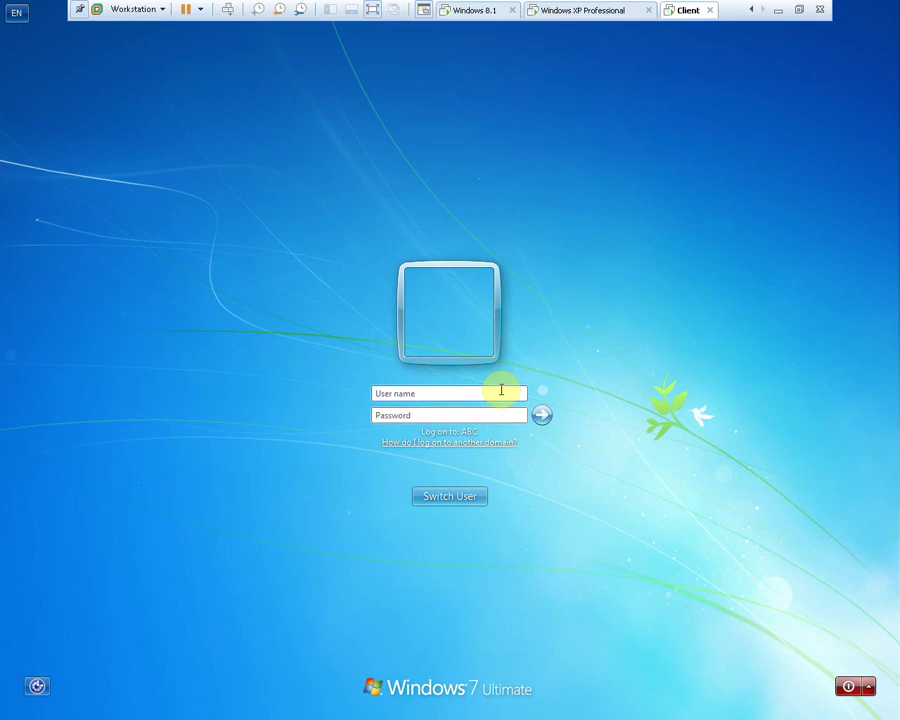
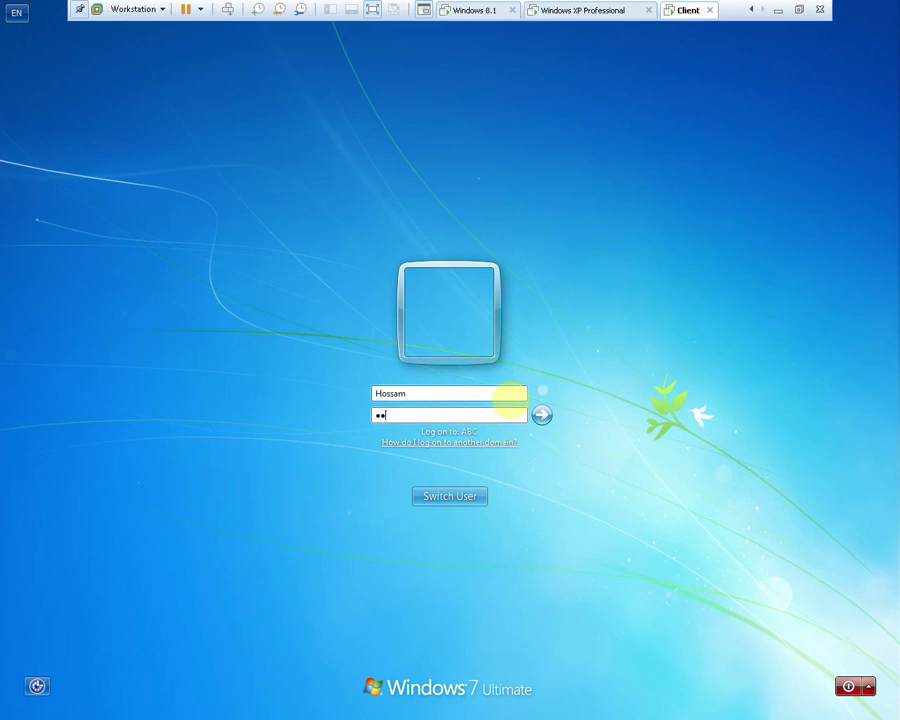
key(Return)
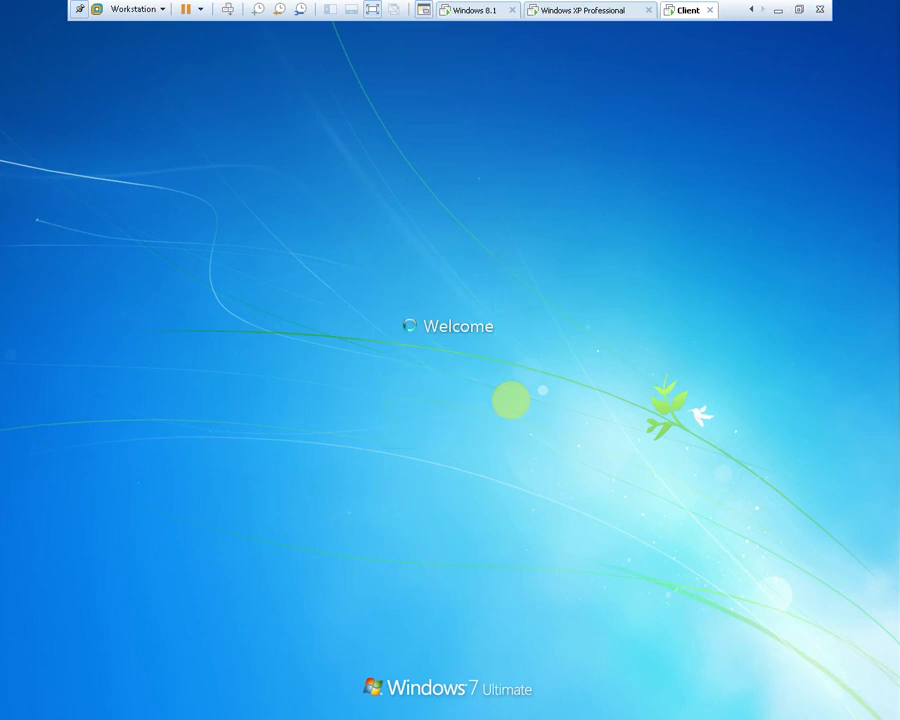
click(778, 9)
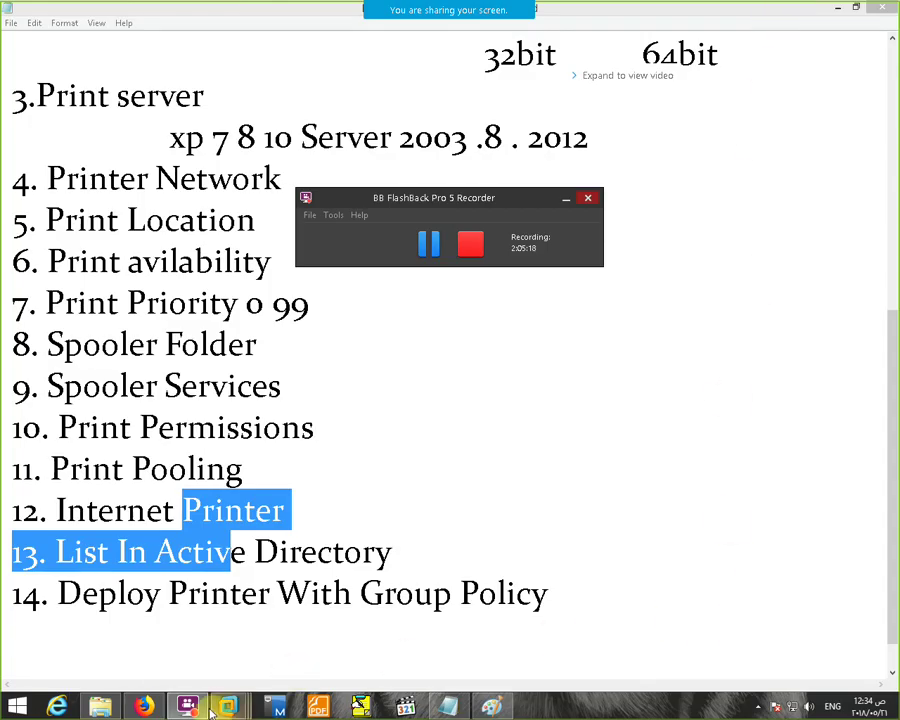
mouse_move(229, 708)
click(562, 605)
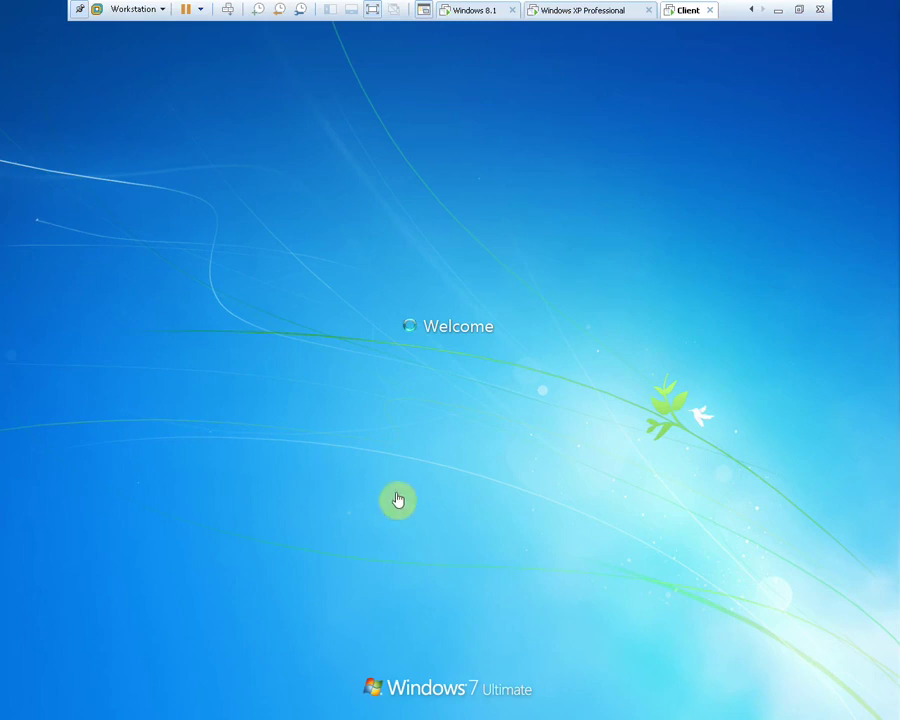
Sign out of the Windows 8.1 session from the power-user menu.
click(476, 10)
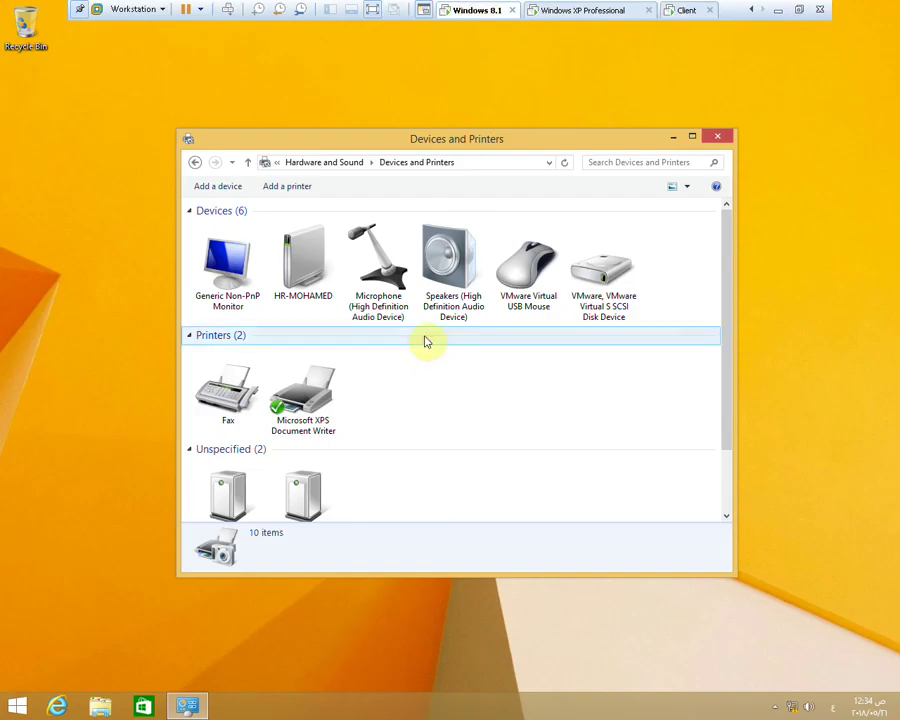
right_click(418, 370)
right_click(20, 708)
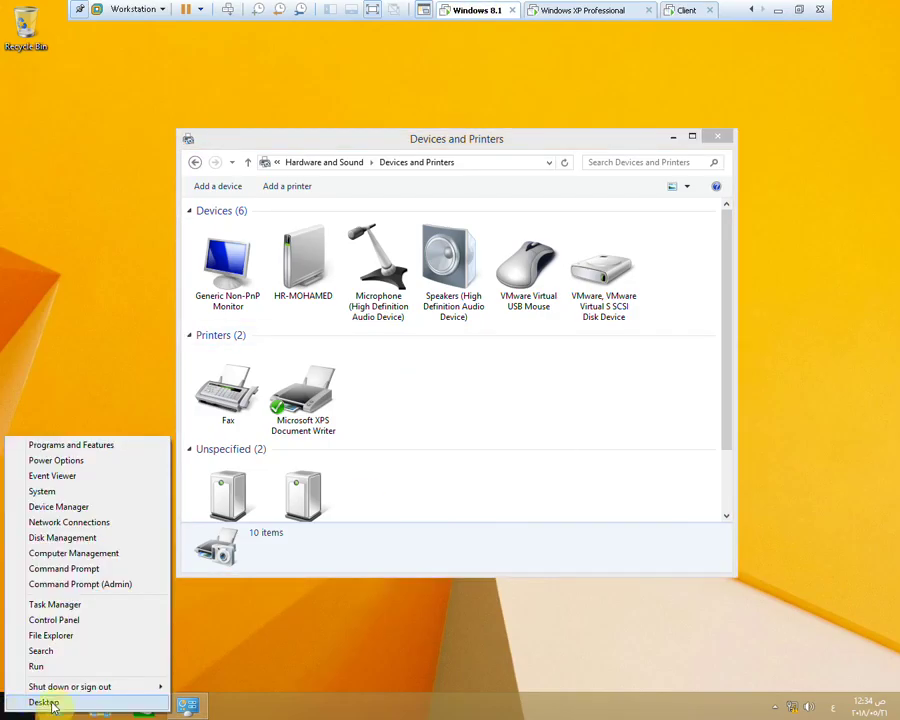
mouse_move(155, 688)
click(207, 641)
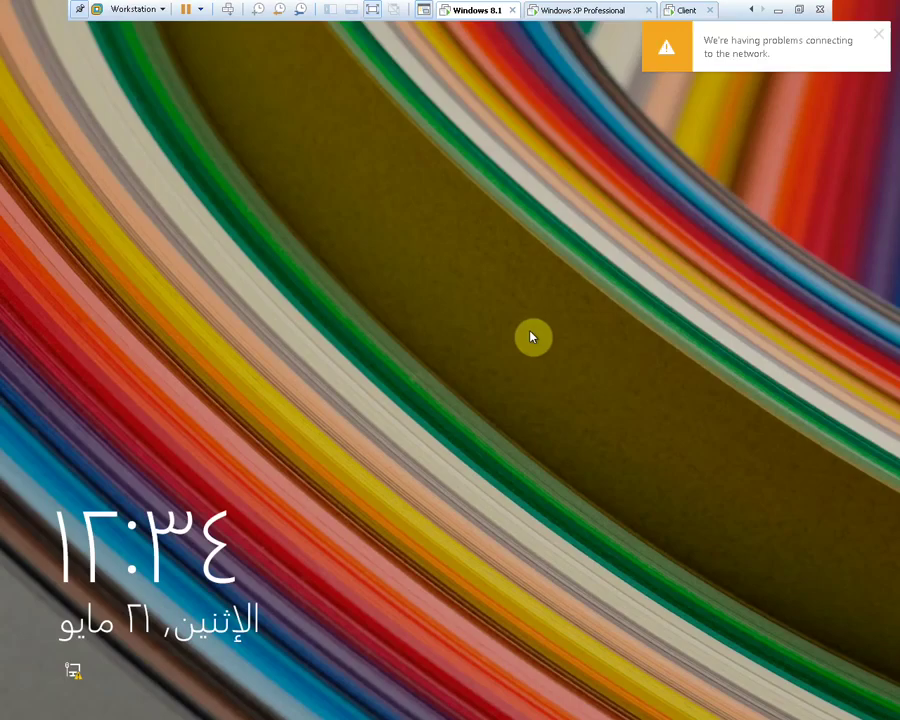
Sign back in as the domain user, cancelling the WebEx crash message.
click(531, 337)
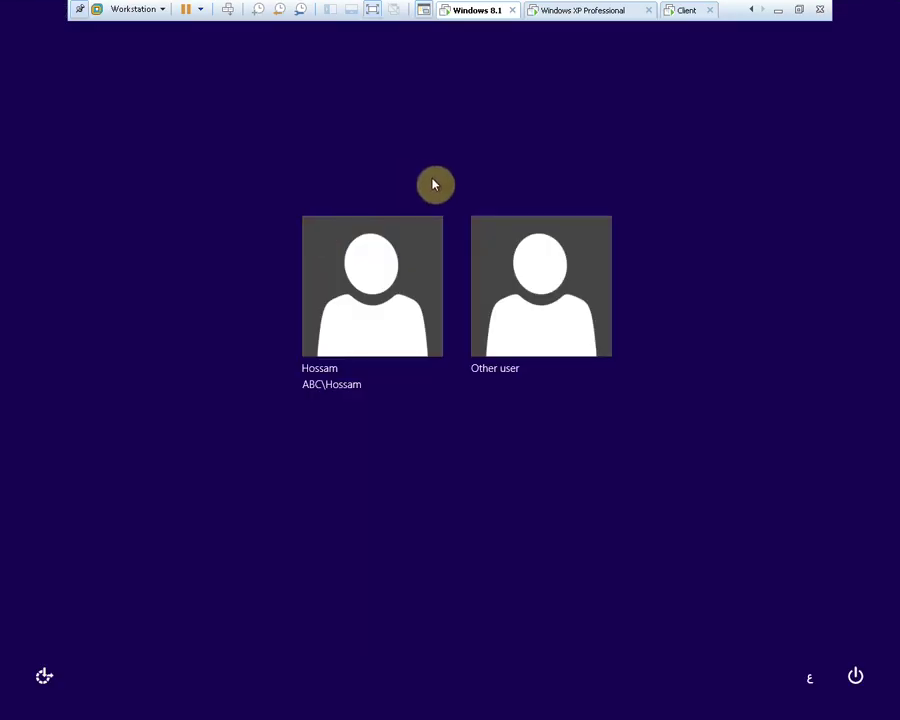
click(410, 296)
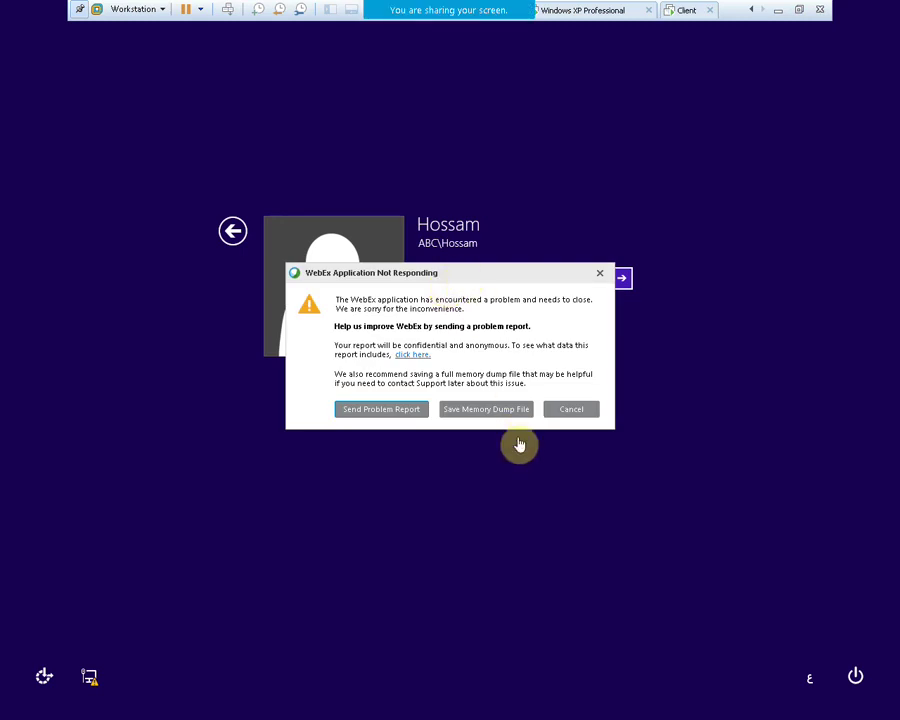
click(566, 410)
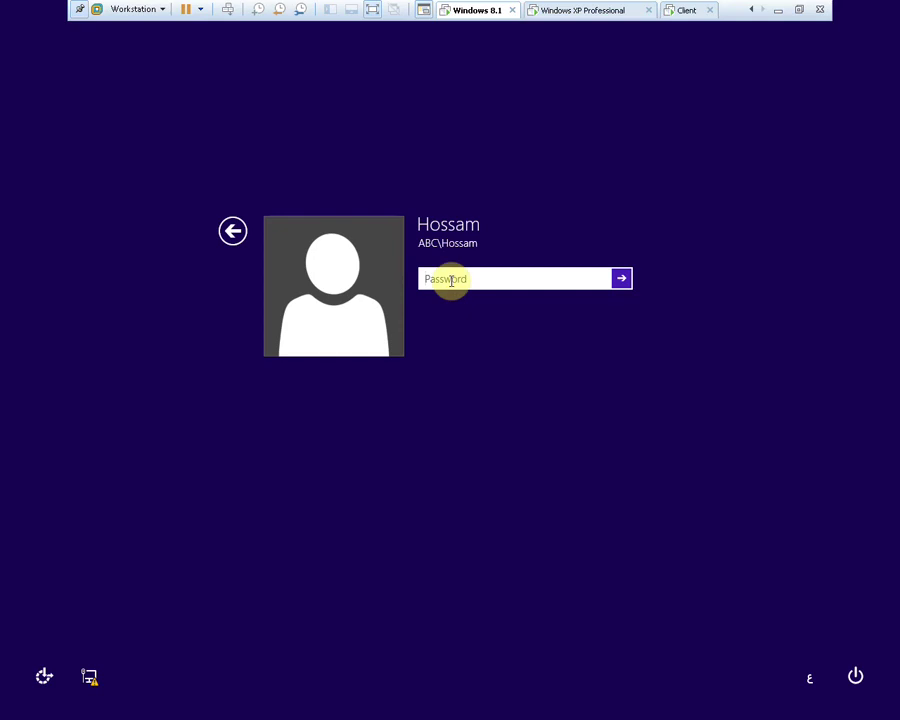
key(Return)
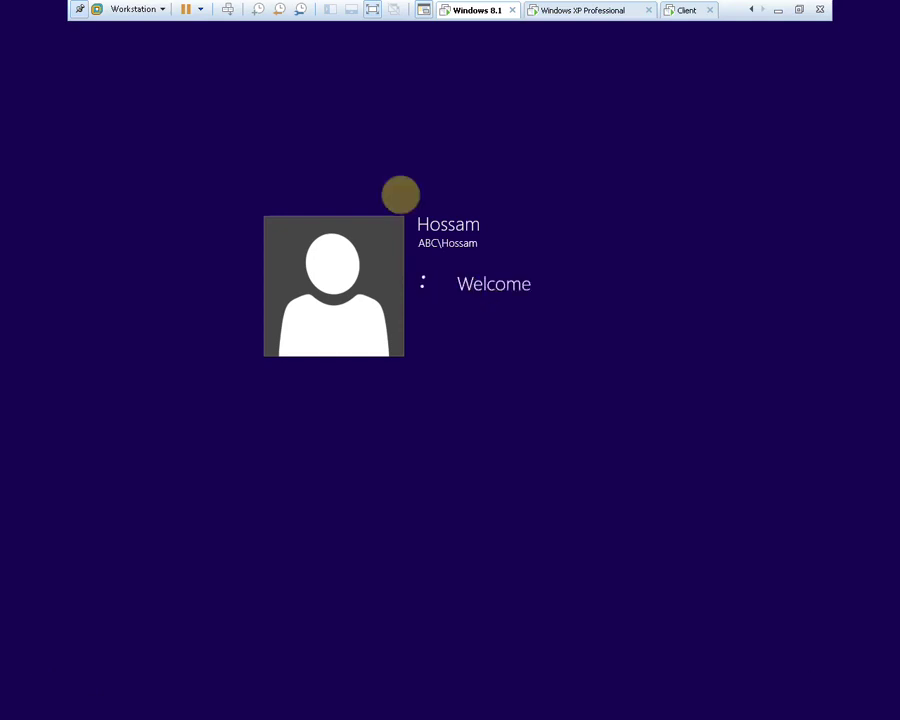
click(684, 12)
click(480, 12)
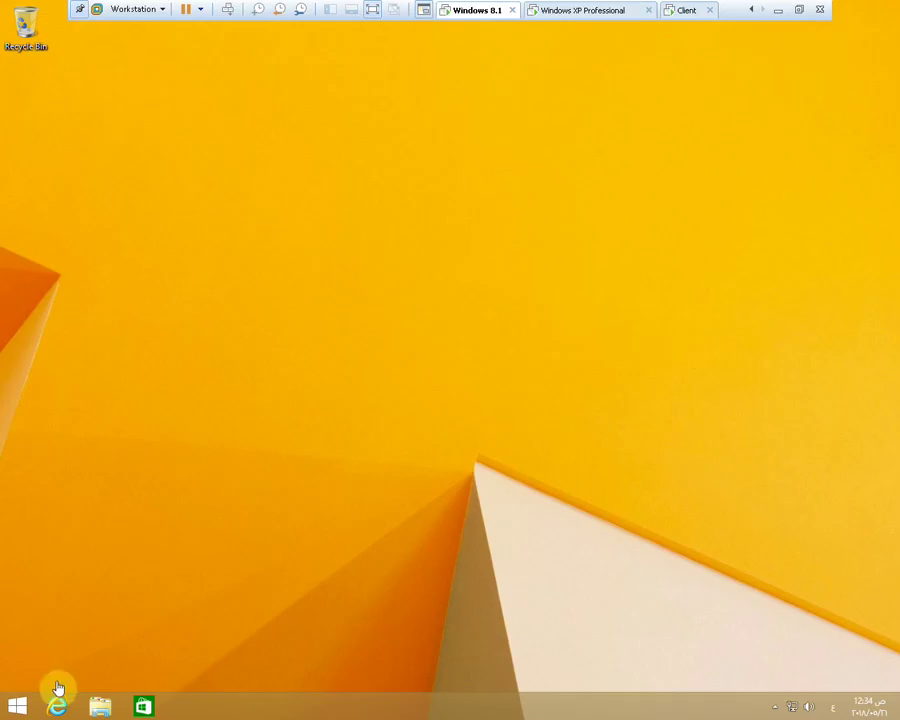
Refresh Windows 8.1's Devices and Printers, finding only Fax and XPS Document Writer, then switch to the Client VM.
right_click(275, 320)
right_click(16, 704)
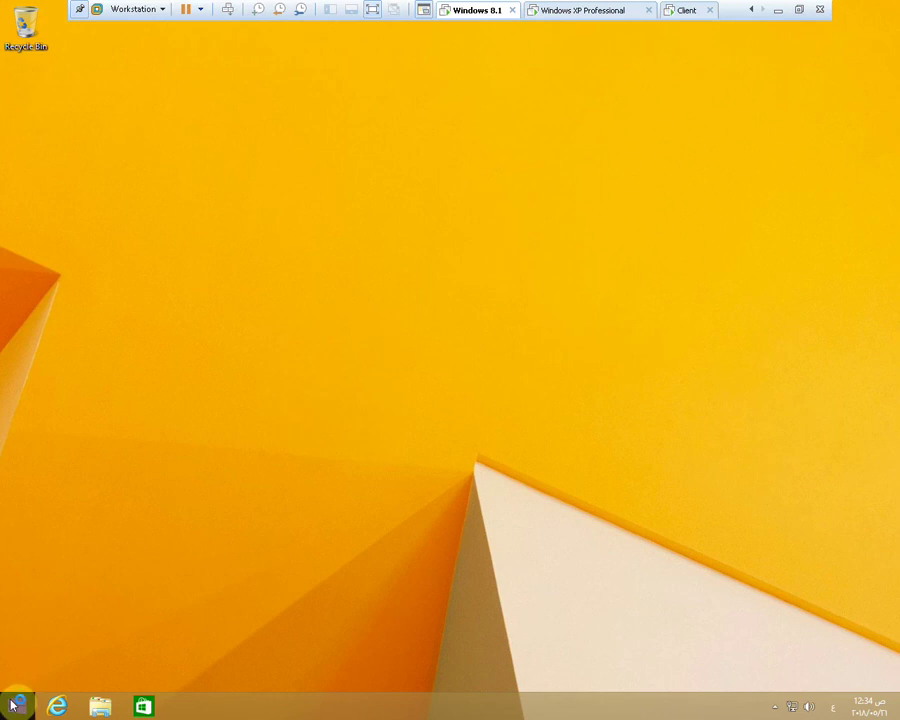
click(90, 607)
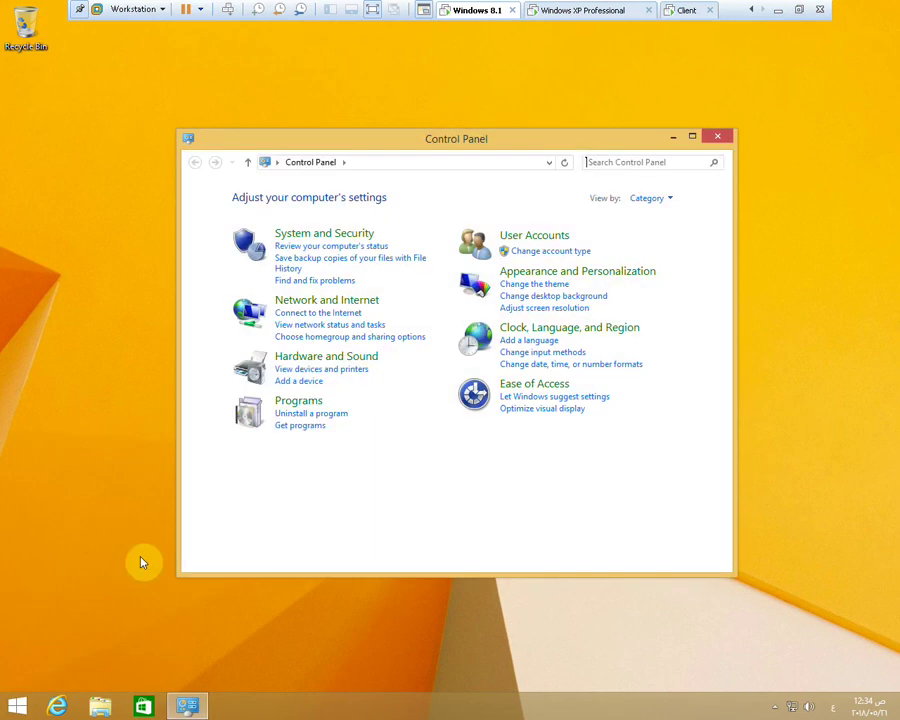
click(326, 362)
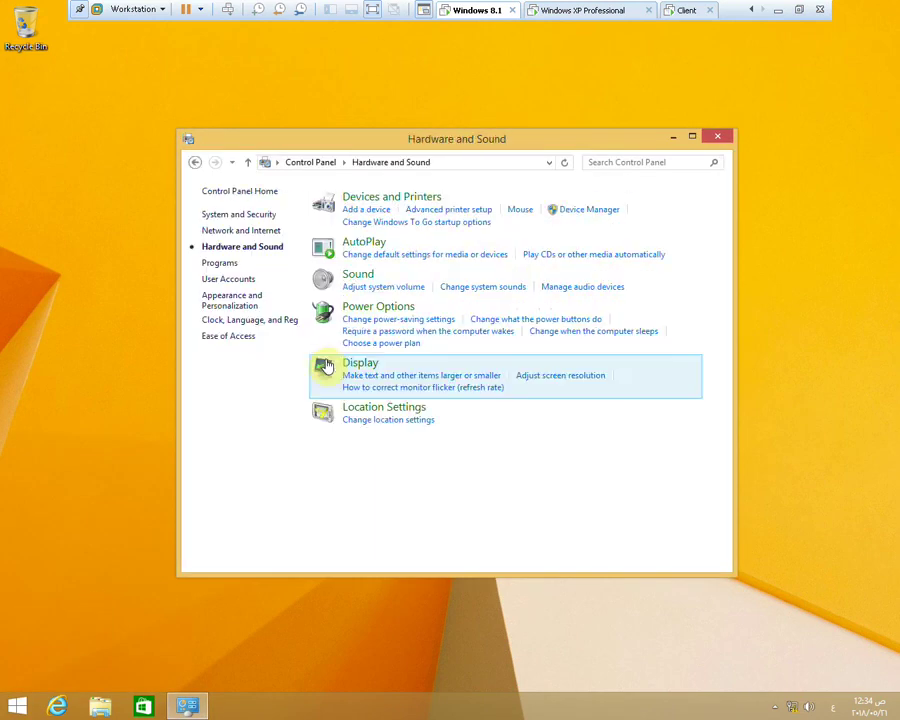
click(406, 199)
right_click(454, 394)
click(482, 444)
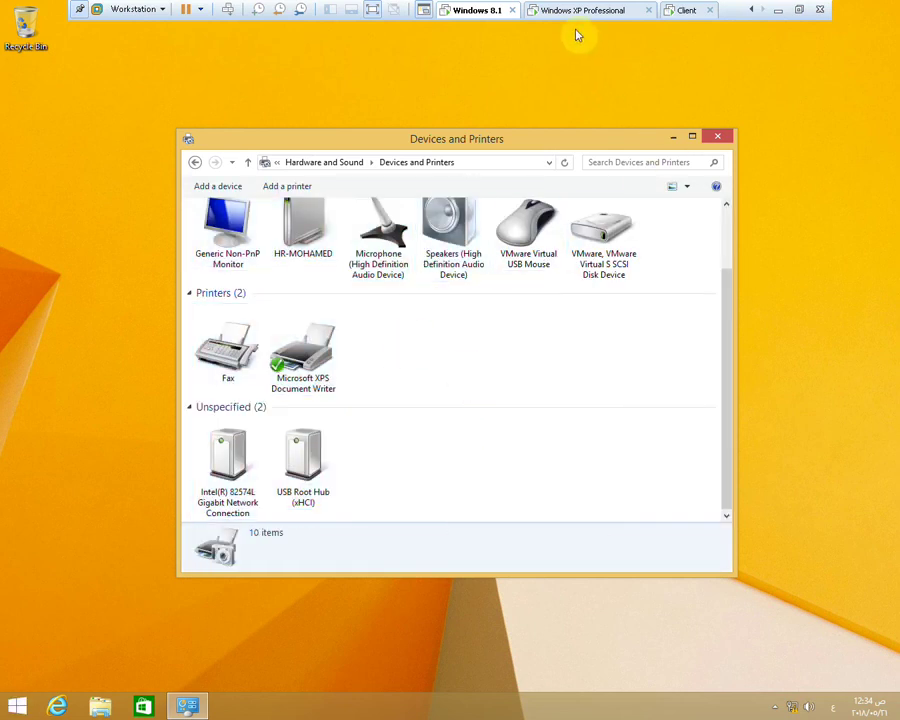
click(685, 12)
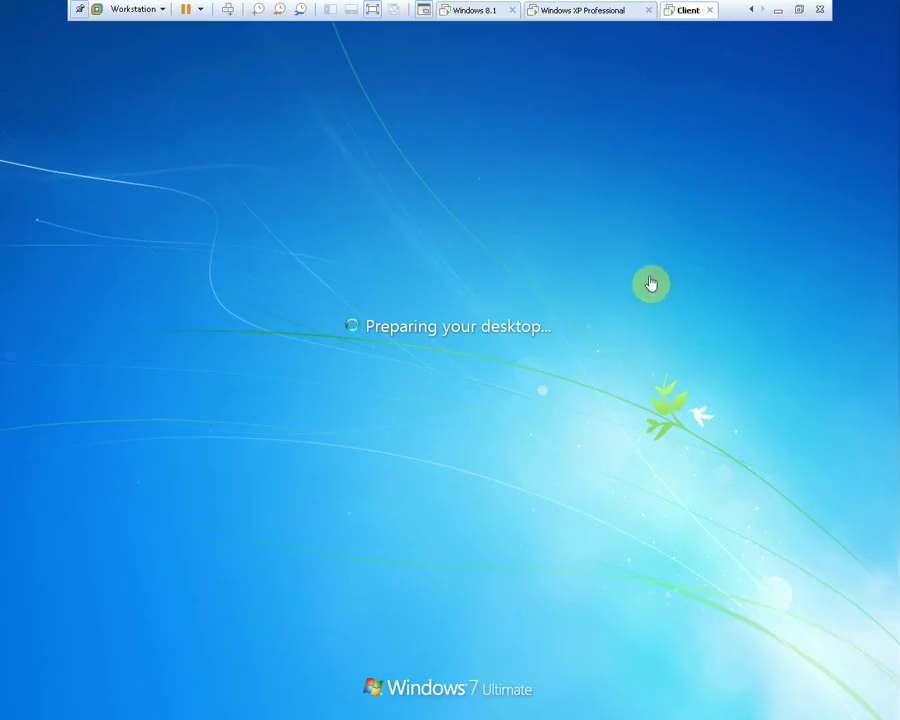
On the DC VM, open Print Management and start Deploy with Group Policy for the TOSHIBA PCL6 V4 printer.
click(751, 10)
click(452, 10)
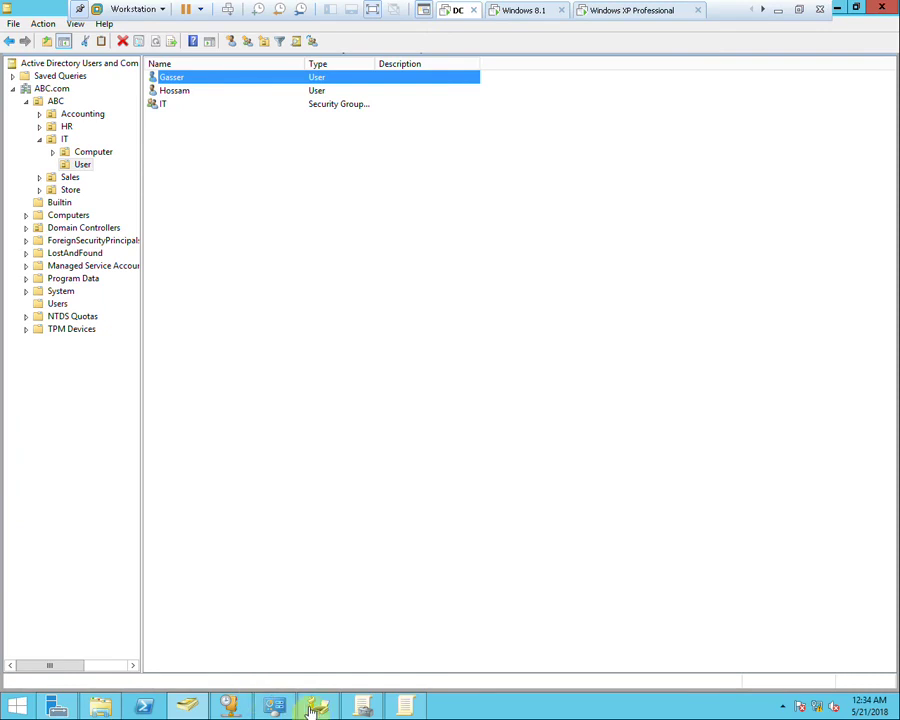
click(318, 706)
click(300, 77)
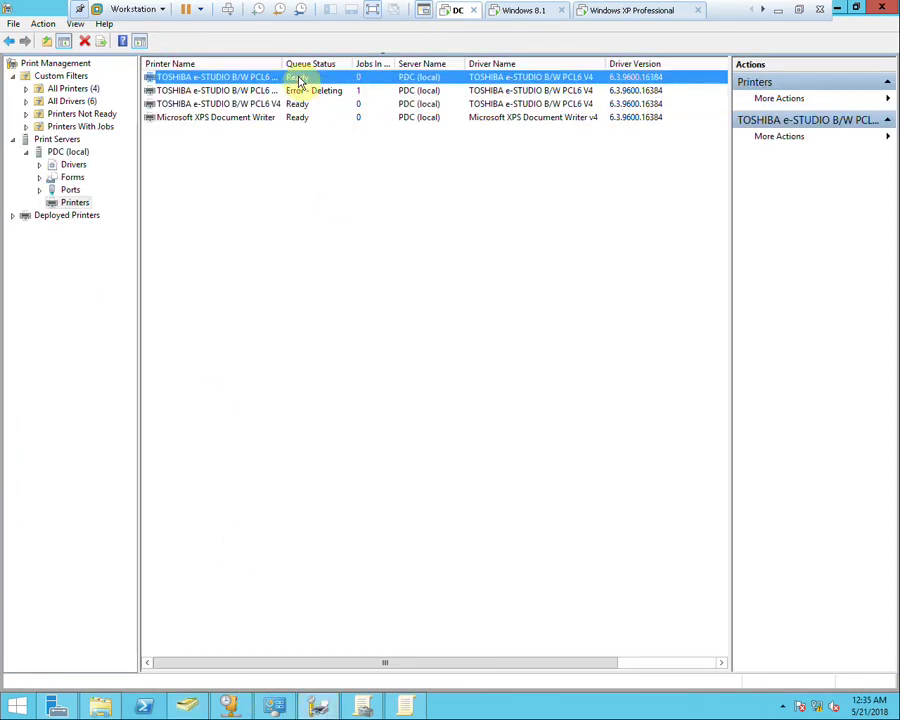
right_click(300, 77)
click(358, 140)
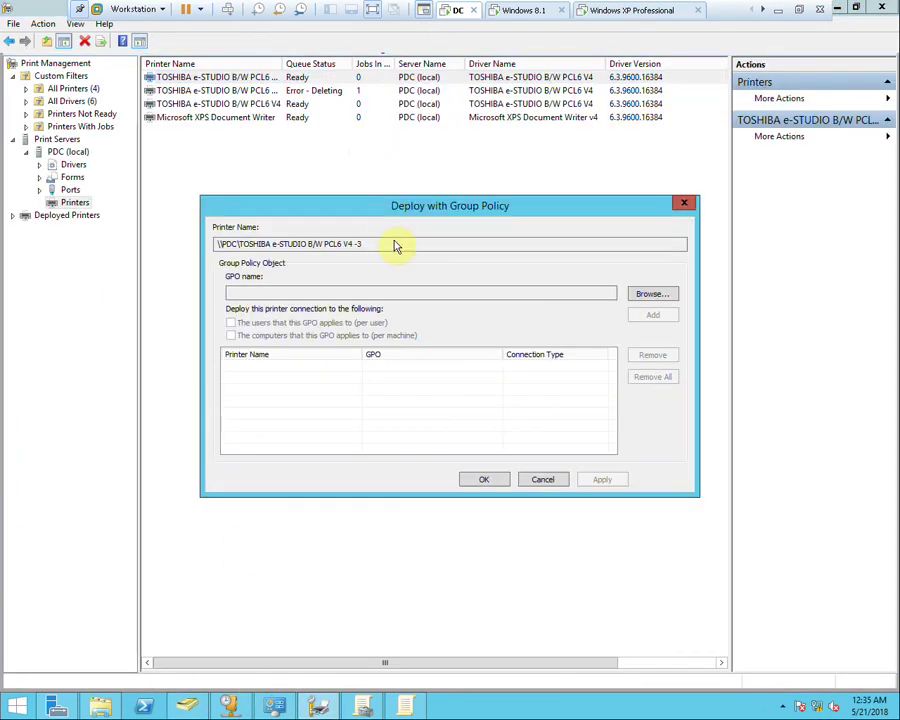
click(544, 480)
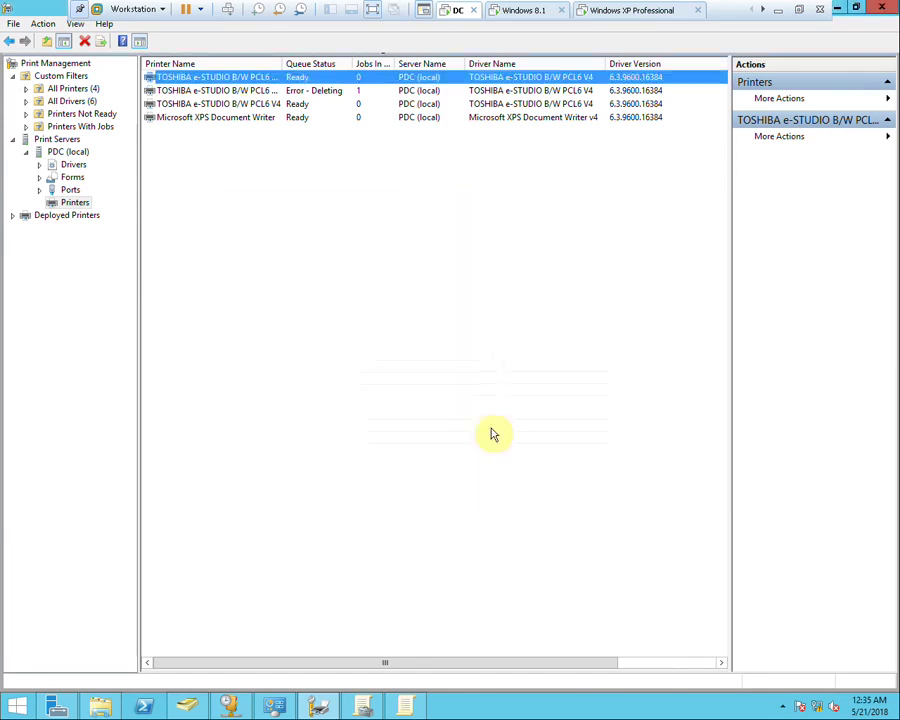
right_click(249, 104)
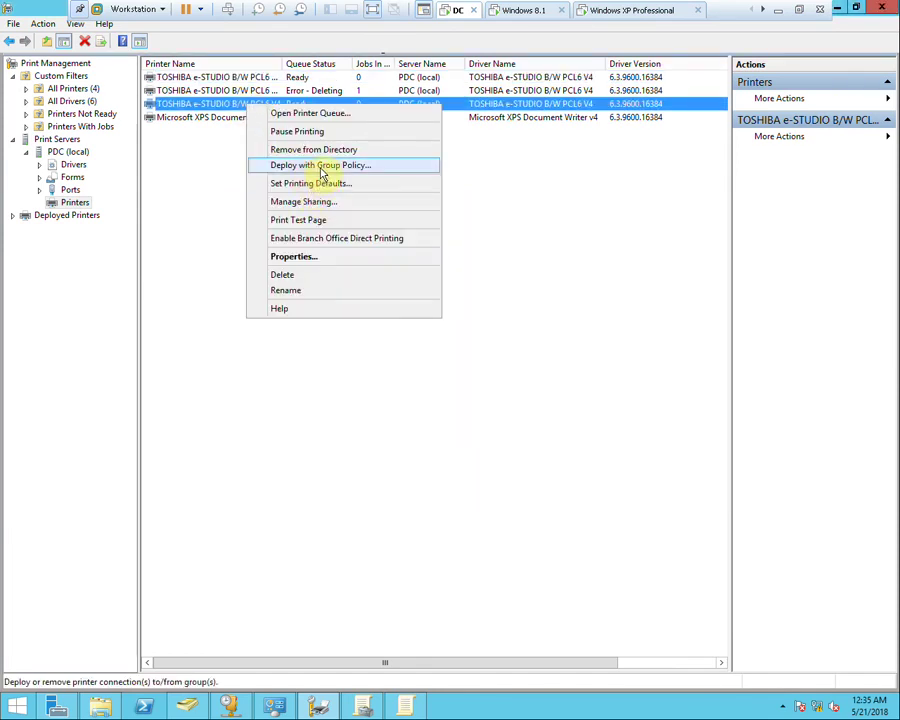
click(322, 167)
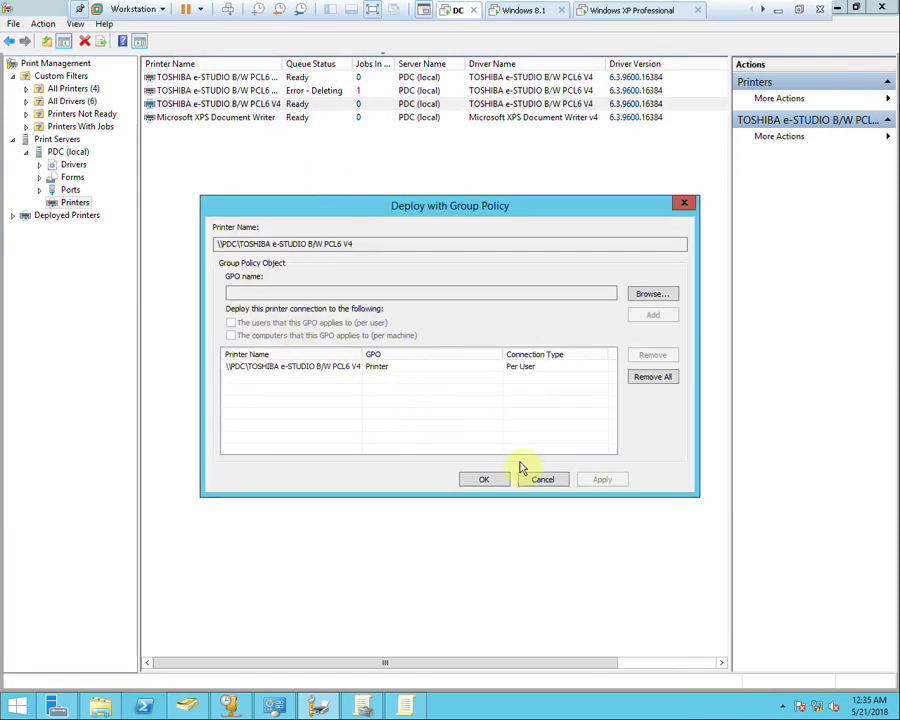
click(763, 12)
click(690, 12)
click(12, 708)
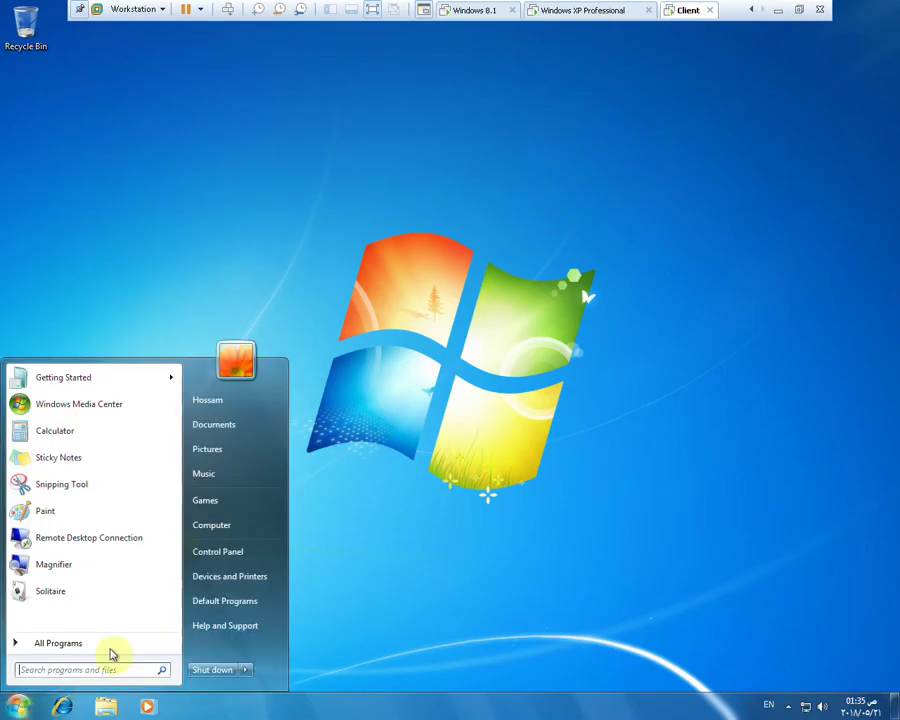
click(227, 577)
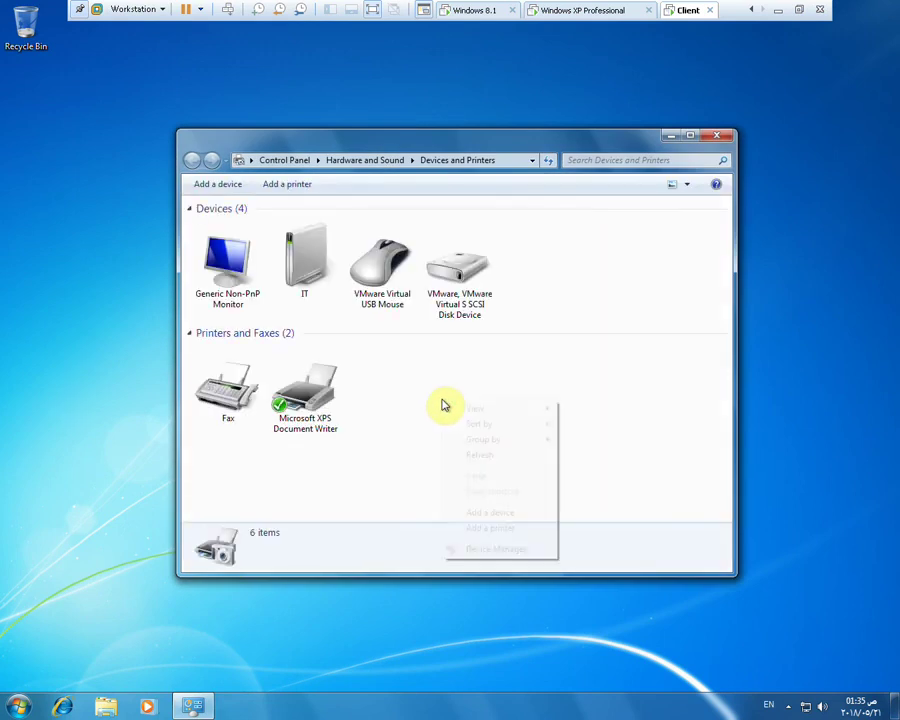
right_click(444, 402)
click(478, 453)
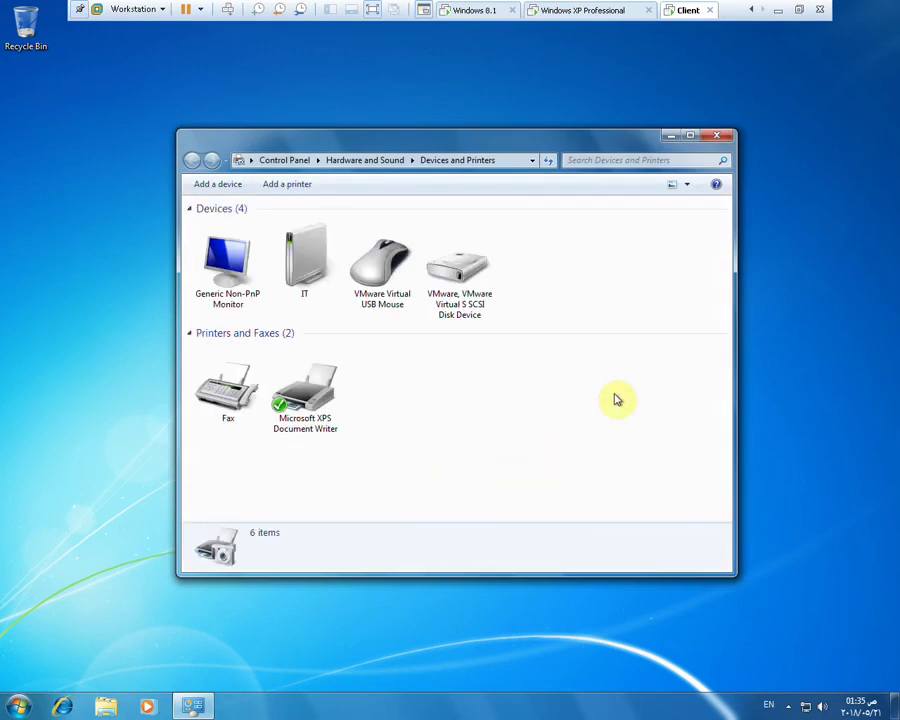
click(749, 11)
click(456, 14)
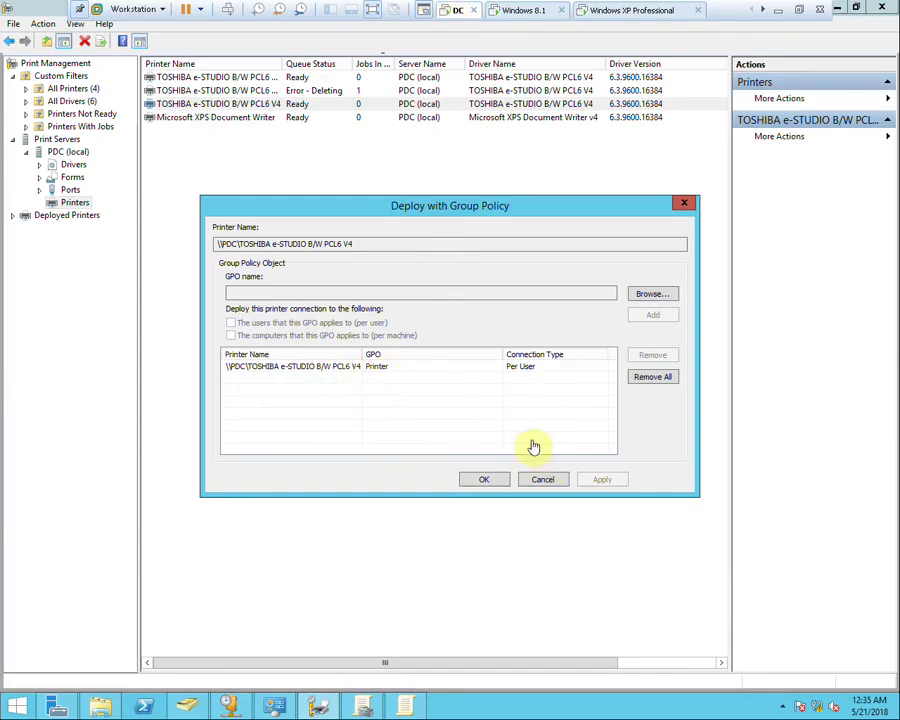
Remove the old entry and select the IT > Printer GPO for both users and computers.
click(380, 370)
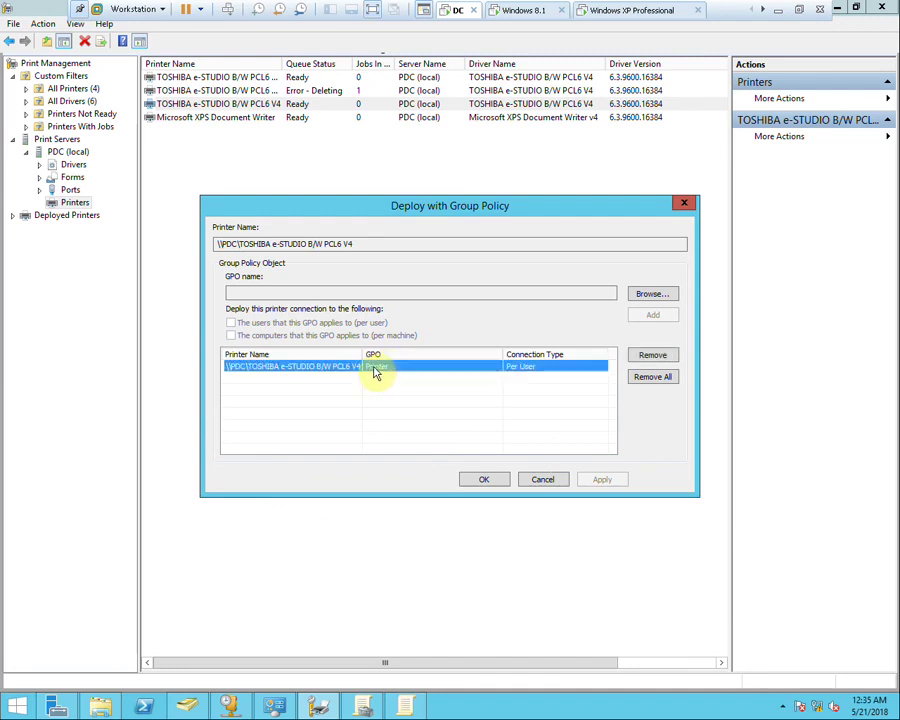
click(653, 356)
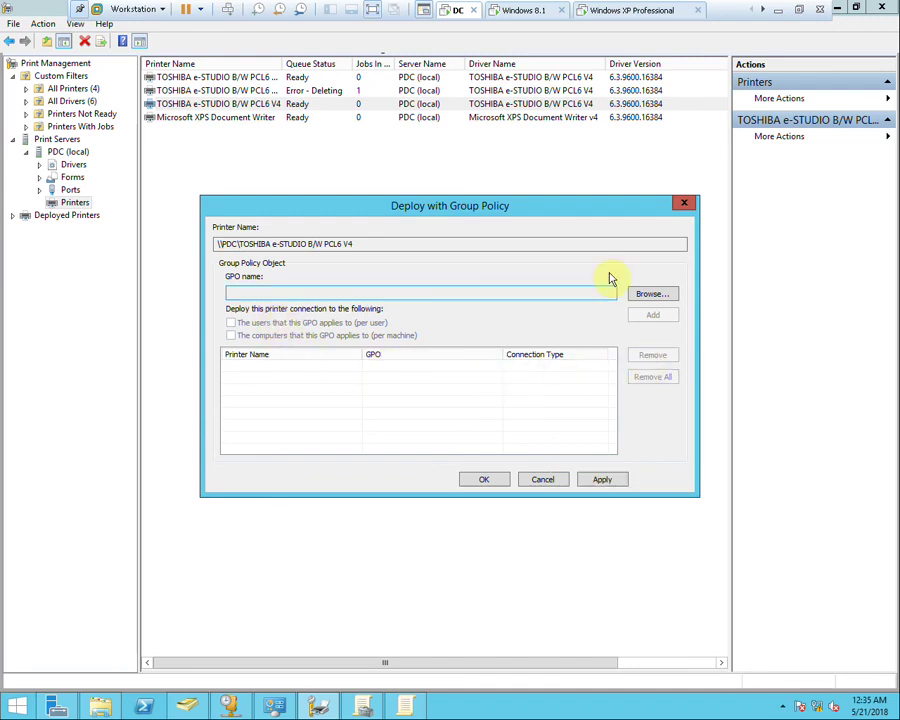
click(664, 296)
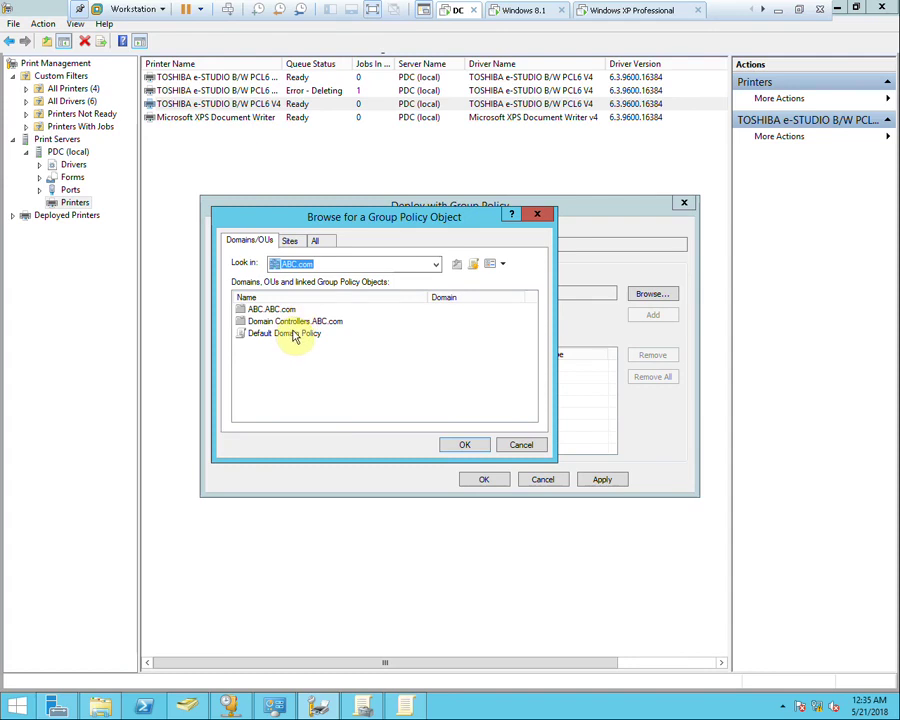
double_click(270, 310)
double_click(282, 333)
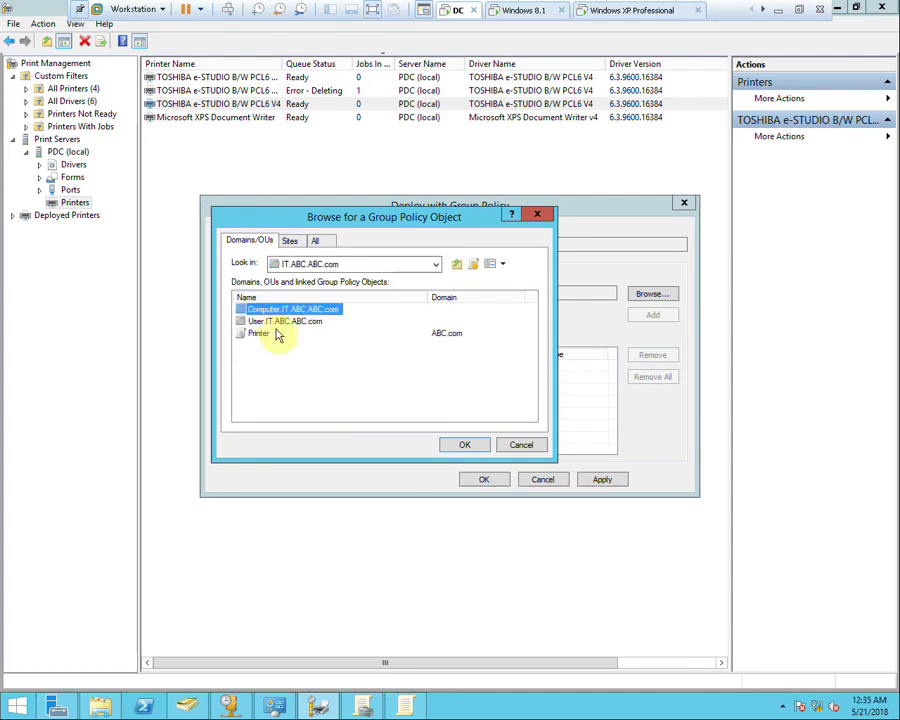
double_click(262, 333)
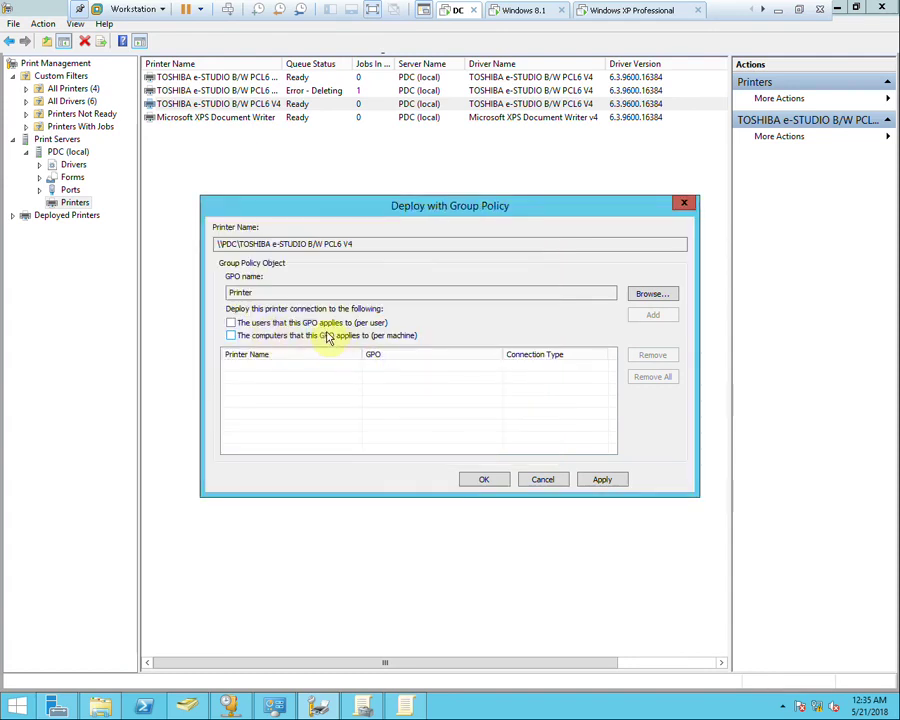
click(330, 335)
click(330, 323)
Add the printer connection to the Printer GPO, apply it, and close the deployment settings.
click(598, 481)
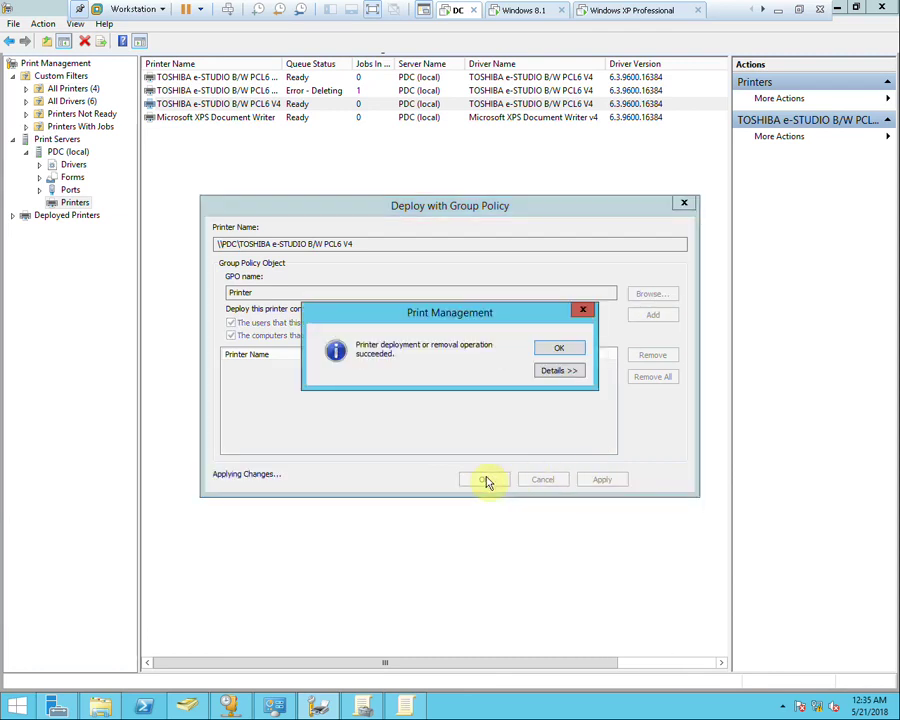
click(557, 349)
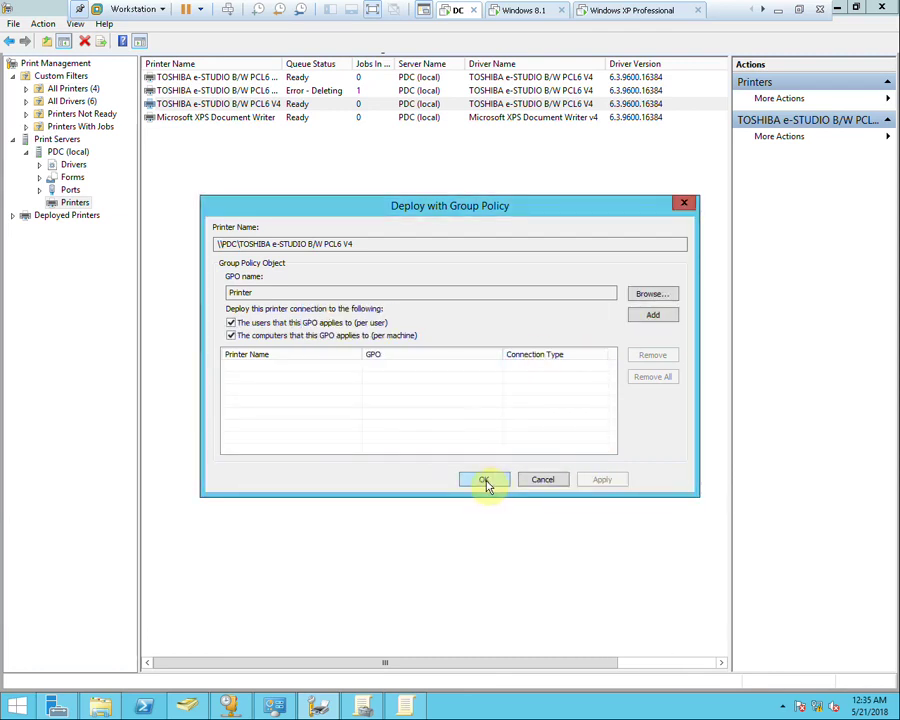
click(651, 318)
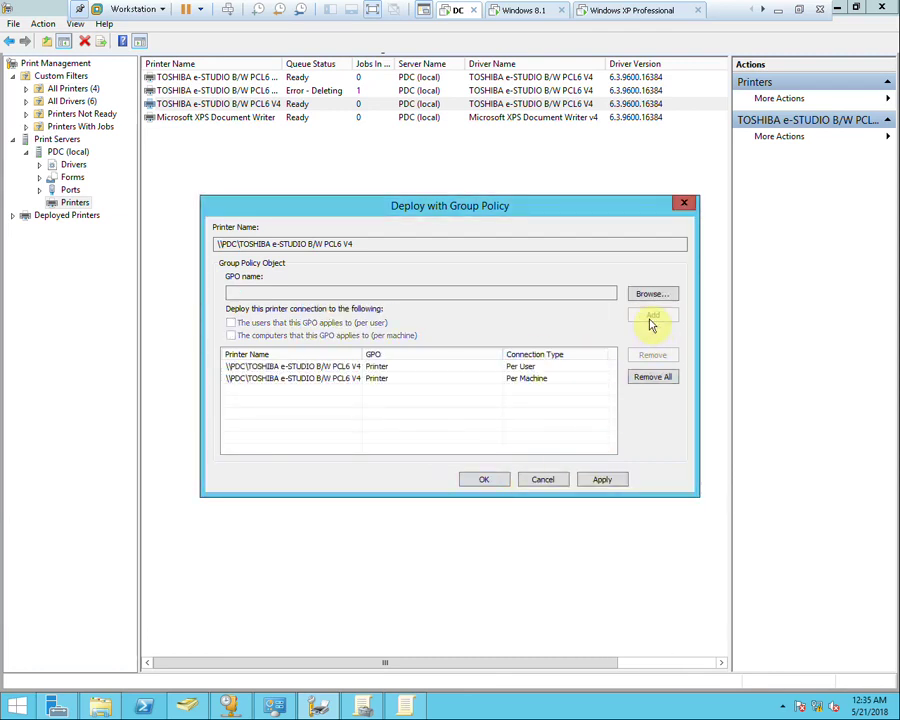
click(611, 480)
click(550, 350)
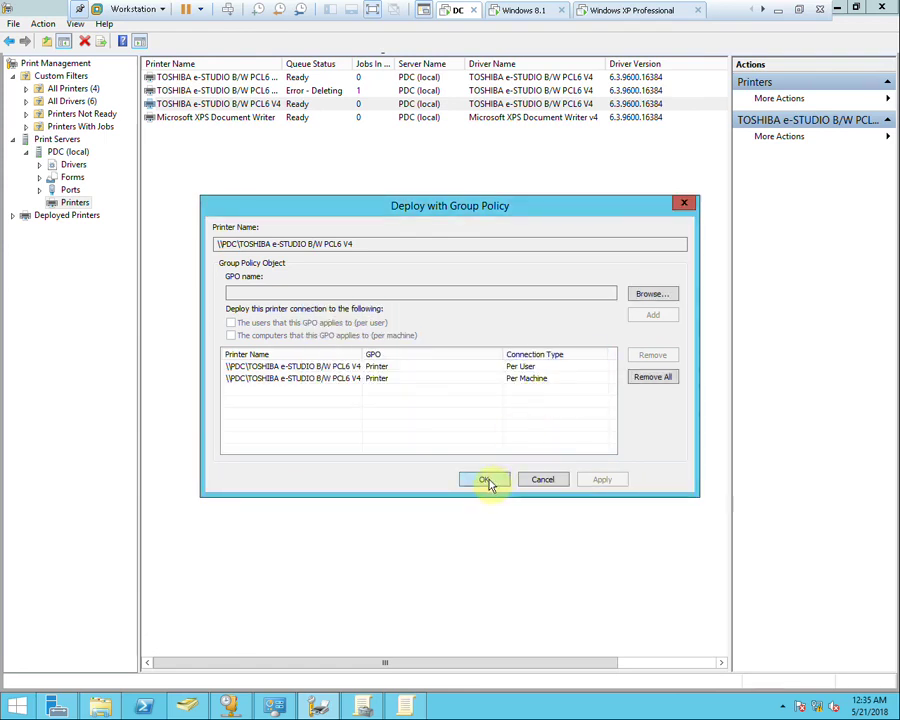
click(487, 480)
Run gpupdate on the DC to refresh Group Policy.
right_click(17, 706)
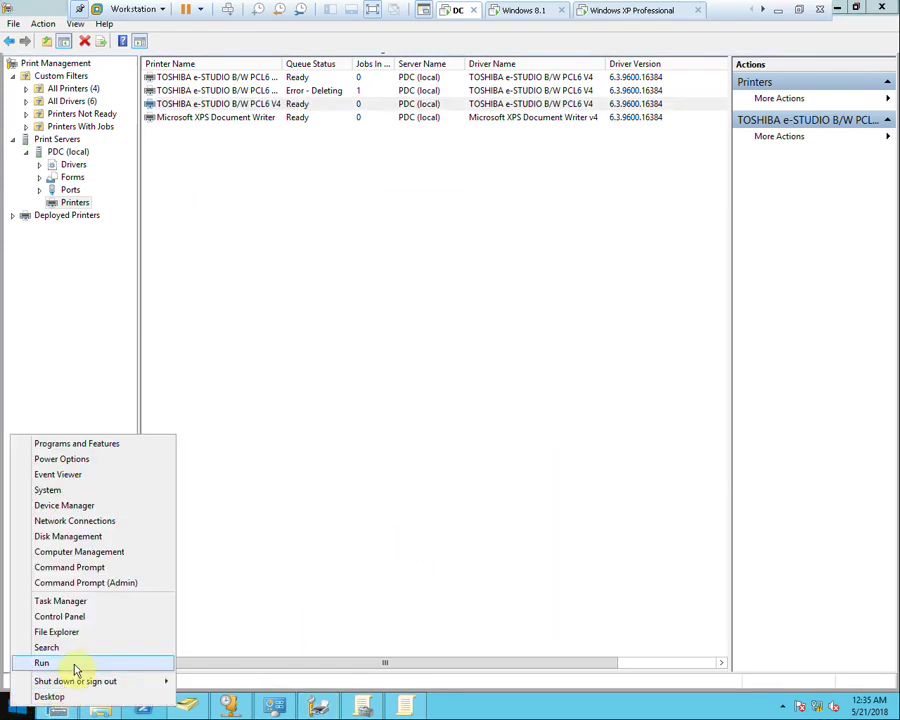
click(75, 665)
click(124, 658)
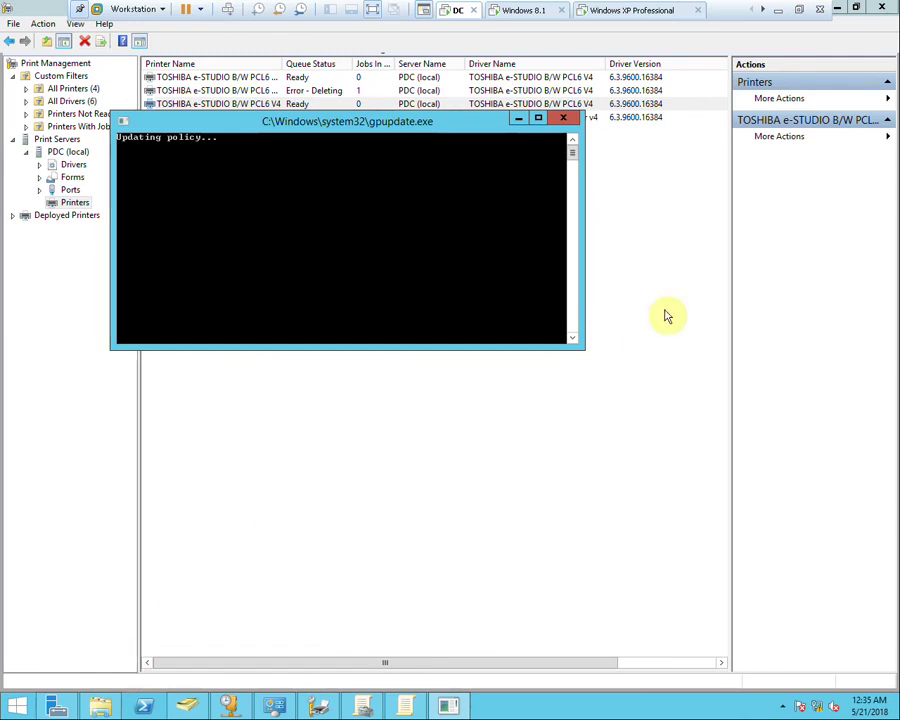
Log the Windows 7 client off and back on as a different domain user via Other User.
click(765, 12)
click(688, 11)
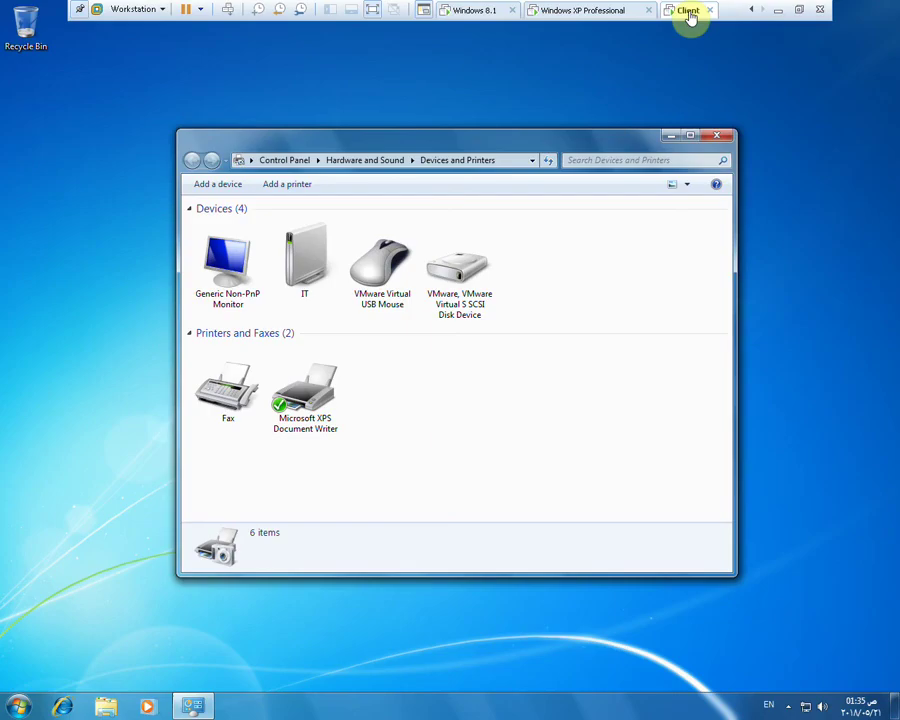
click(18, 706)
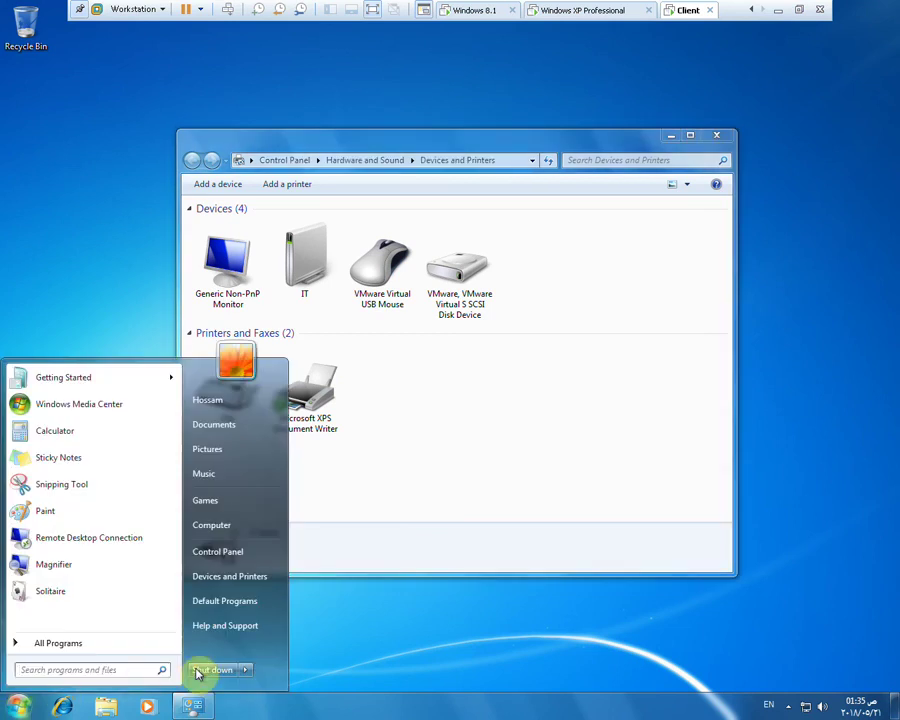
mouse_move(247, 667)
click(288, 618)
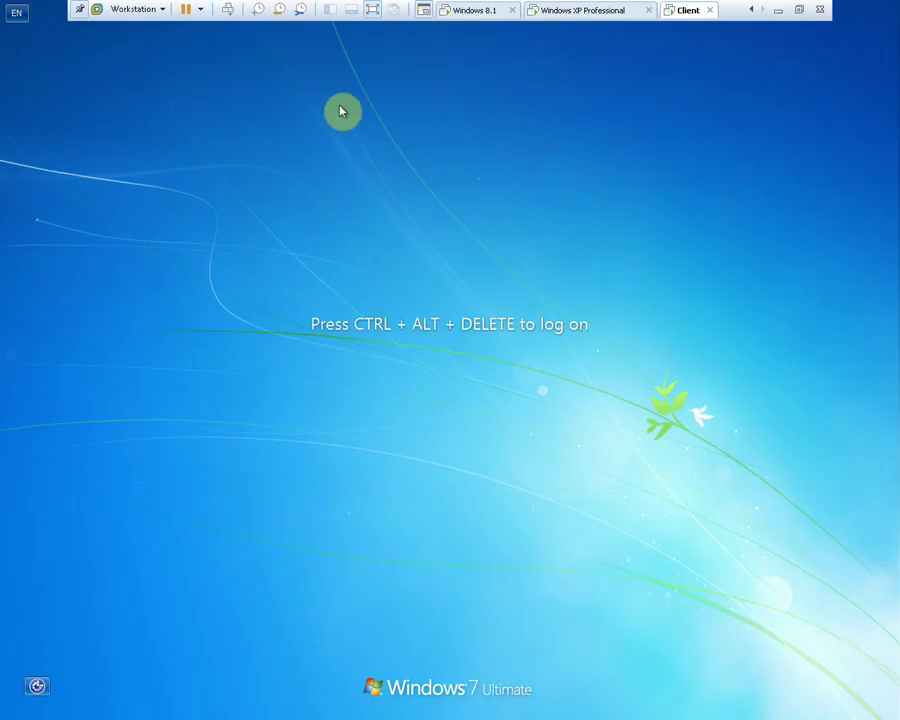
click(232, 12)
click(228, 12)
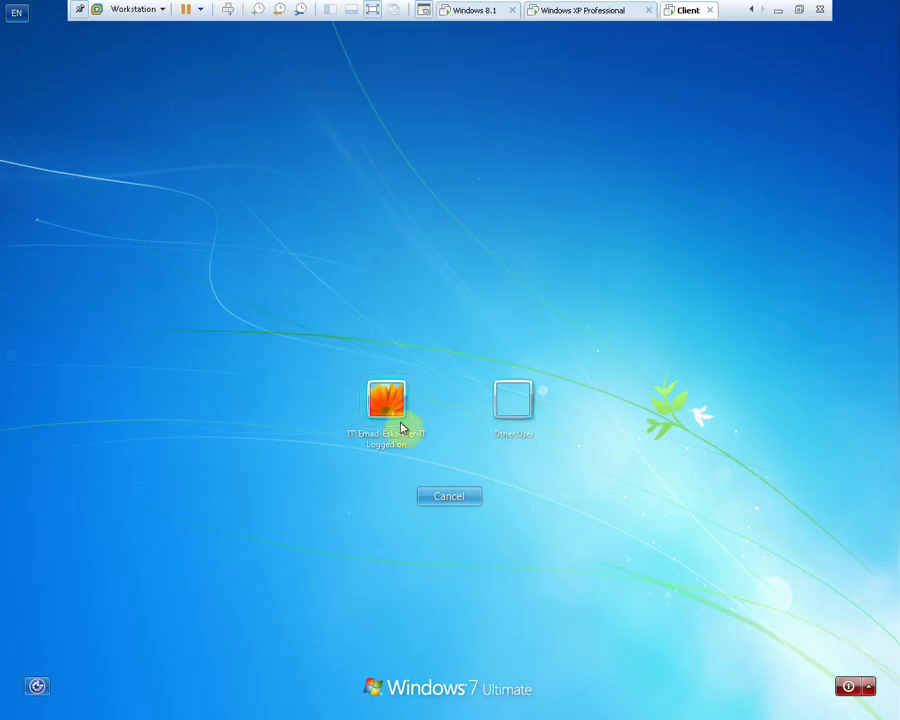
click(398, 428)
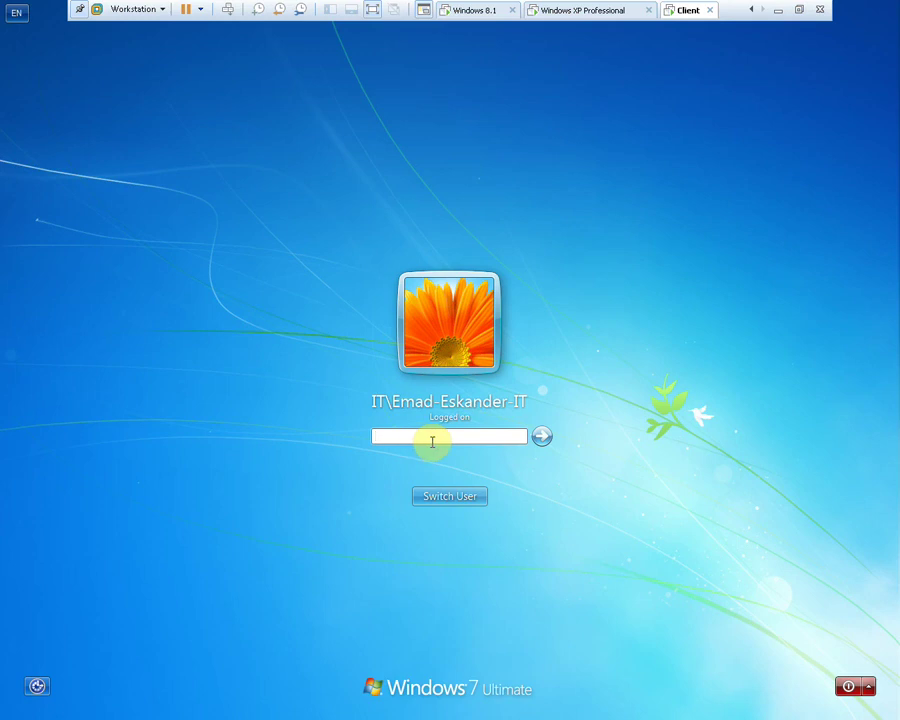
click(473, 505)
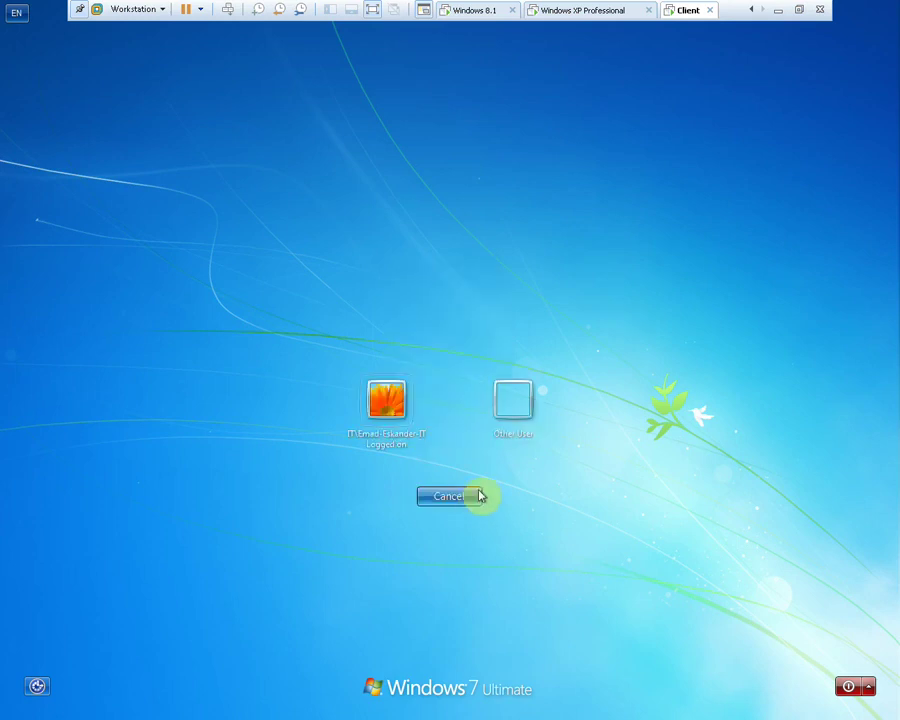
click(502, 404)
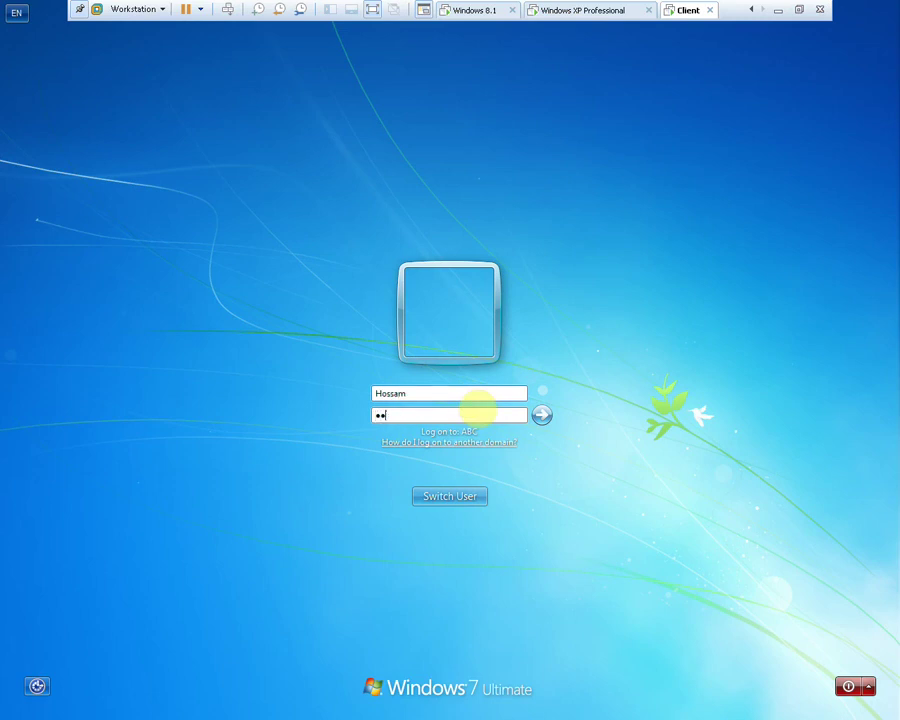
key(Return)
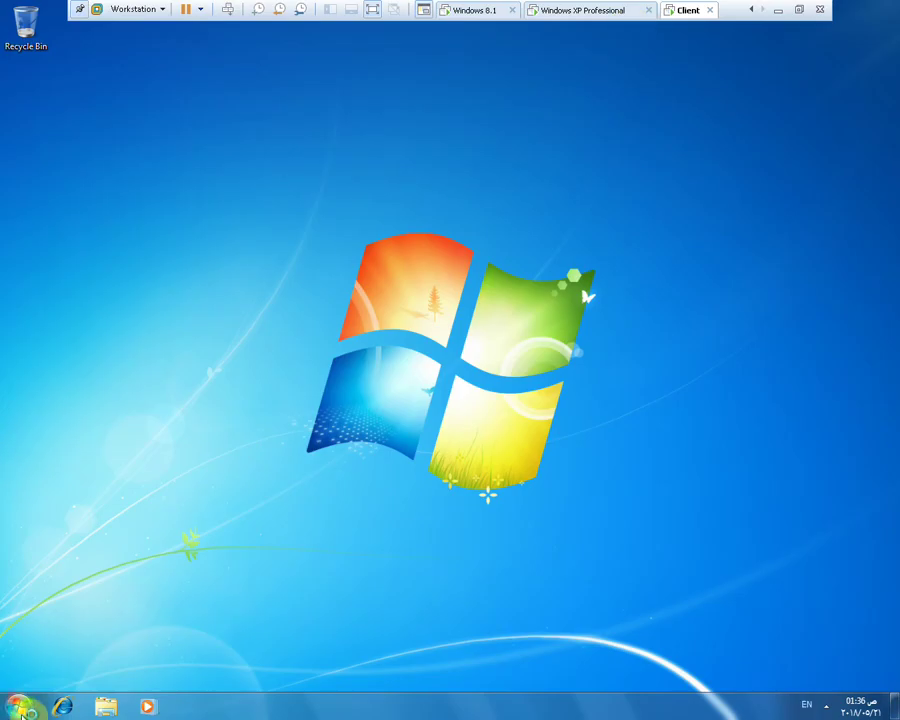
Open Devices and Printers on the Windows 7 client and refresh it twice.
click(22, 710)
click(221, 622)
click(22, 695)
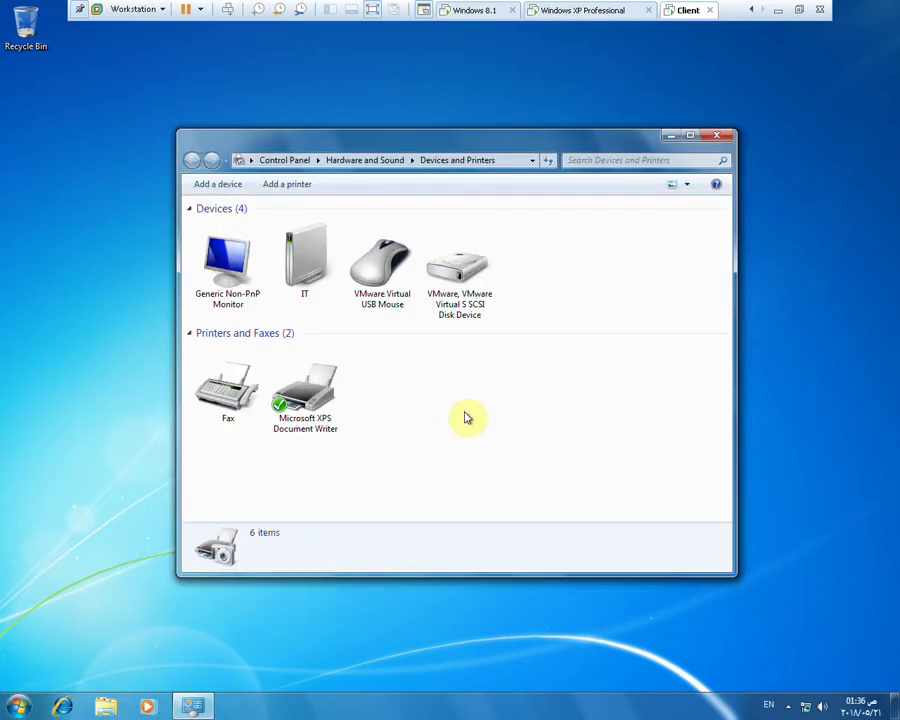
right_click(466, 418)
click(490, 466)
right_click(460, 418)
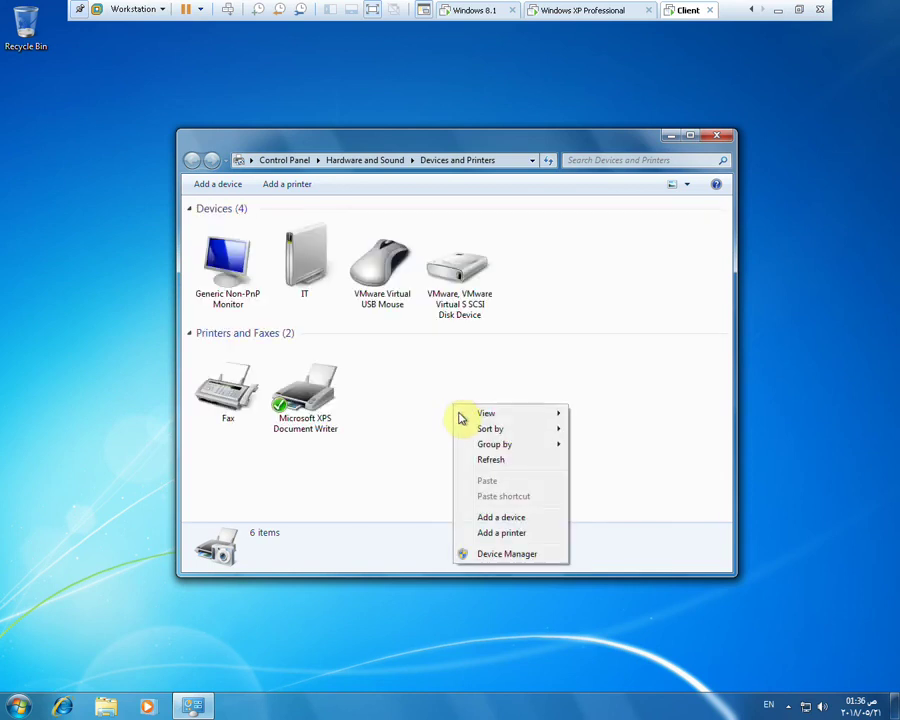
click(490, 459)
Refresh Devices and Printers on the Windows 8.1 VM, then minimize VMware to the host.
click(468, 12)
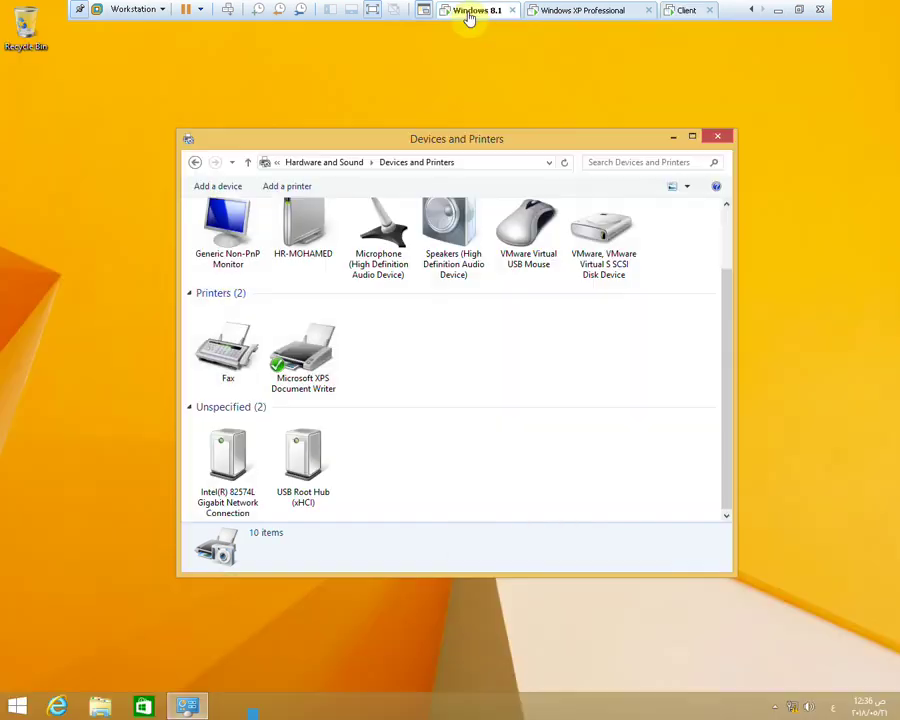
right_click(479, 363)
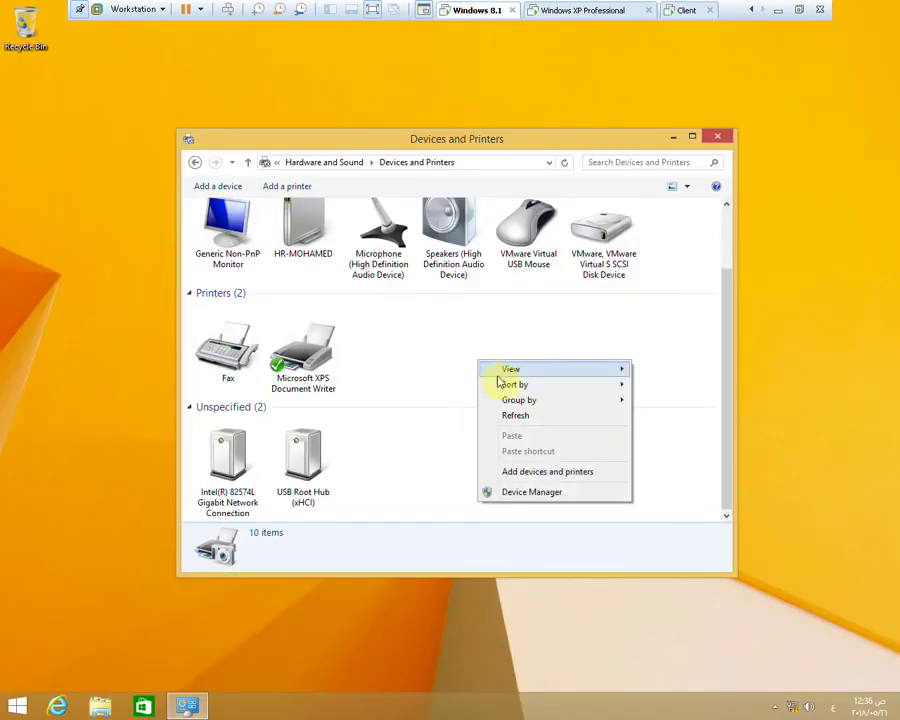
click(533, 414)
click(687, 10)
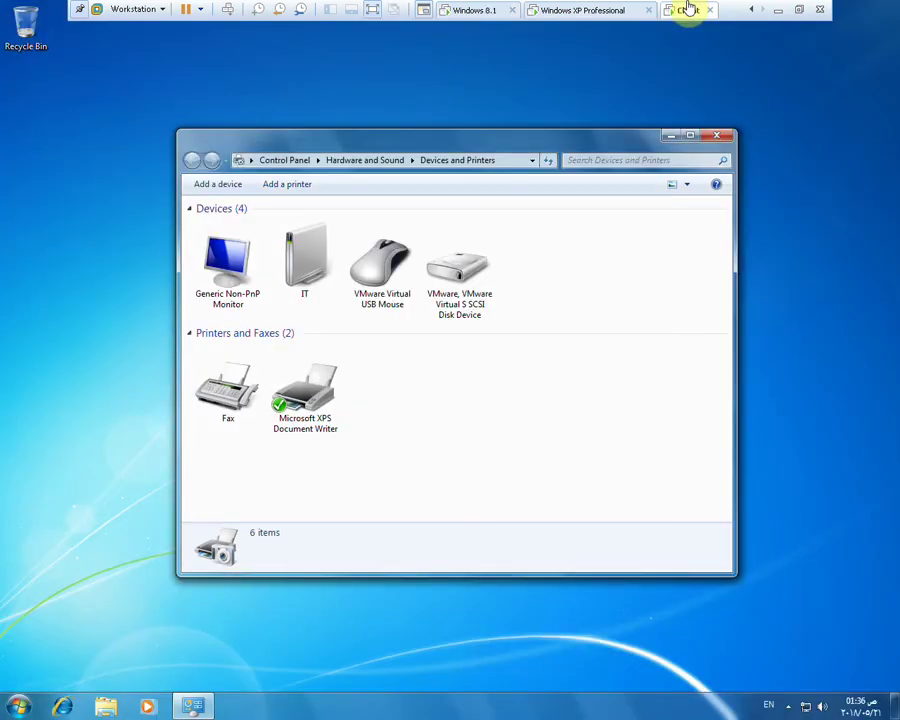
click(777, 9)
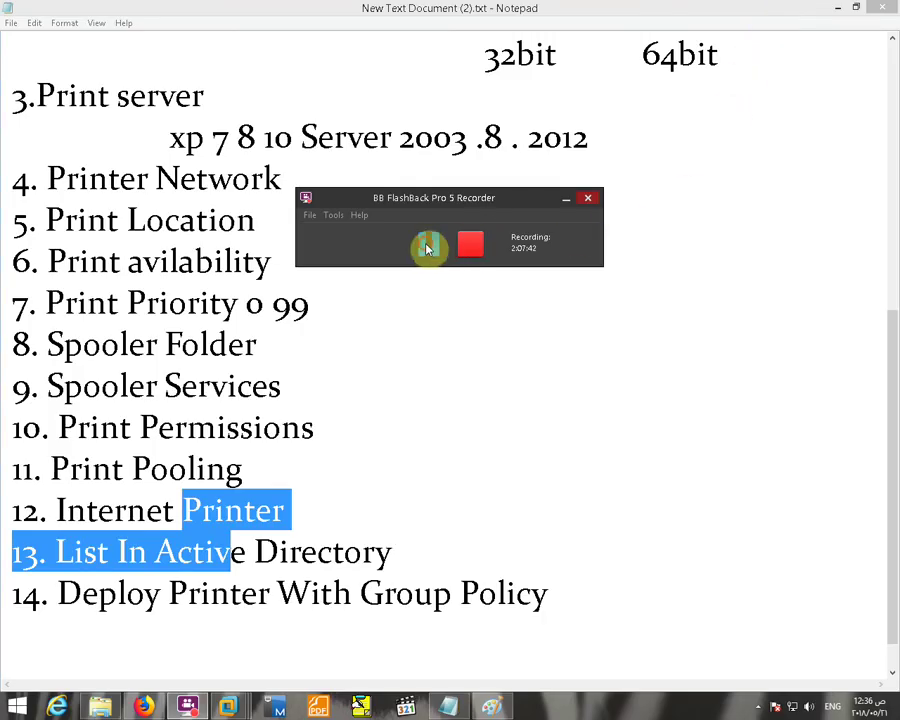
Bring the Windows XP Professional VM's Internet Explorer onto the screen and begin typing the address.
click(427, 248)
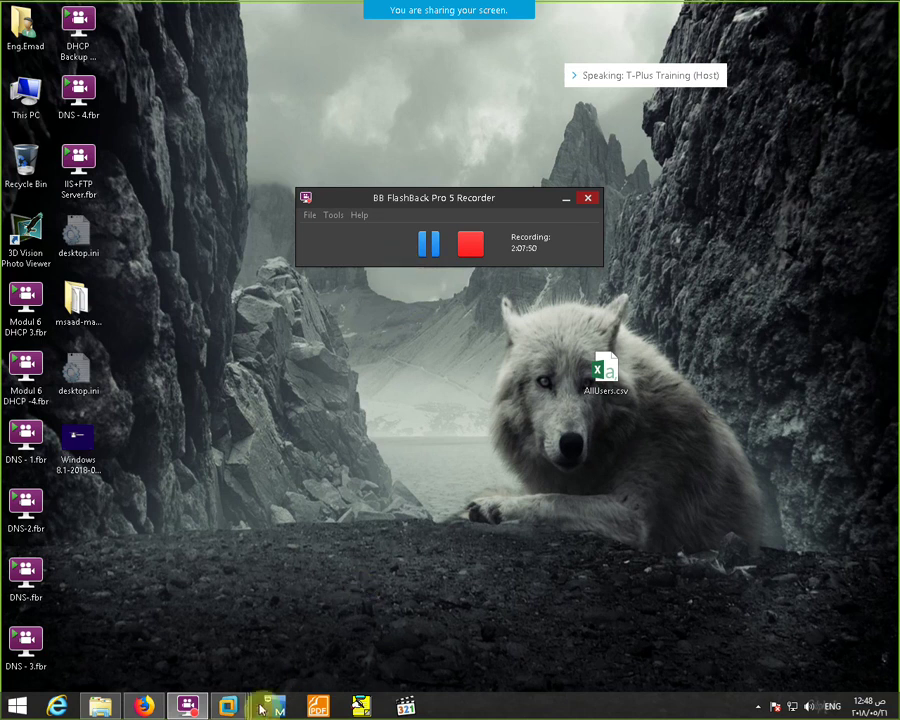
mouse_move(208, 707)
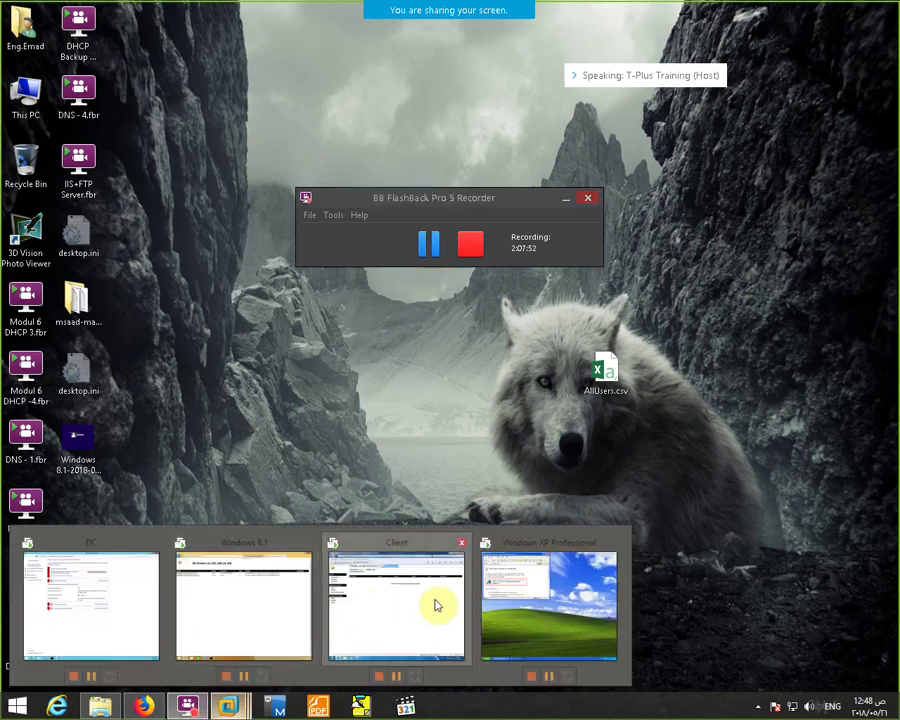
click(526, 604)
text(.168.10.100/pr)
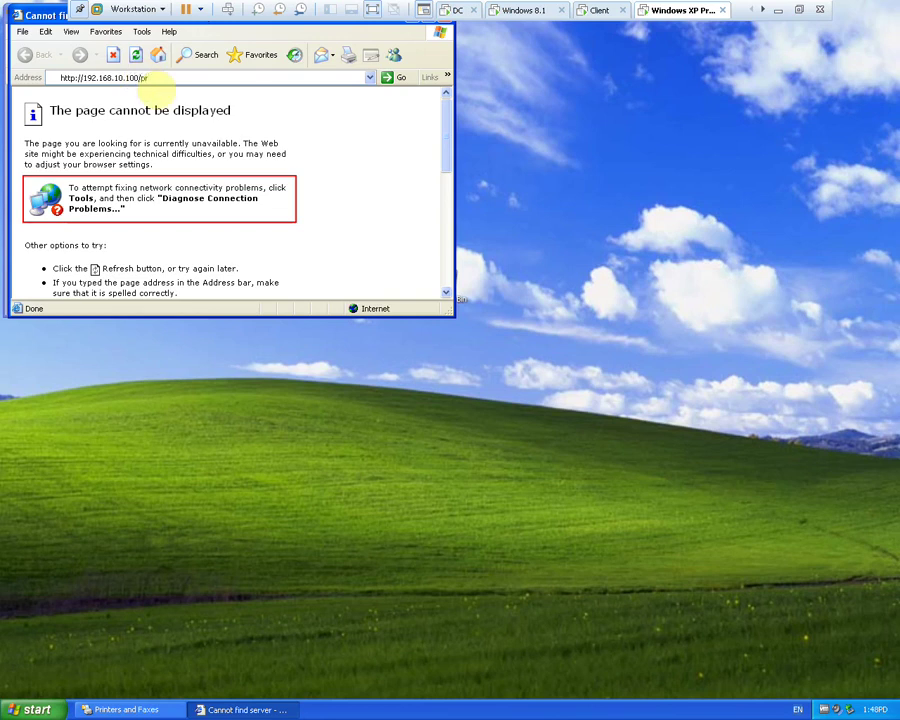
text(inters)
key(Return)
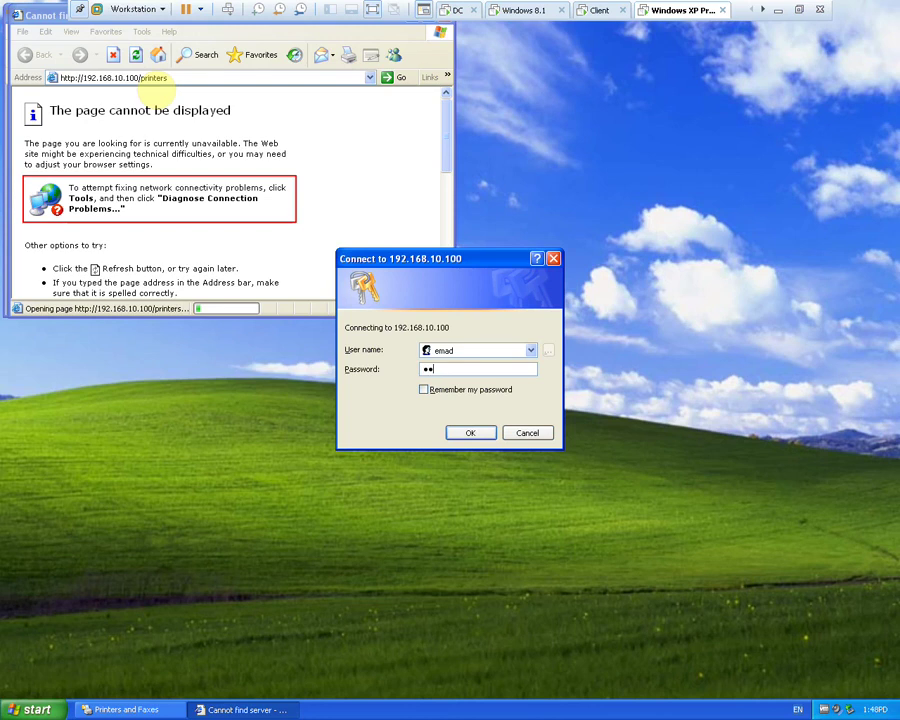
key(Return)
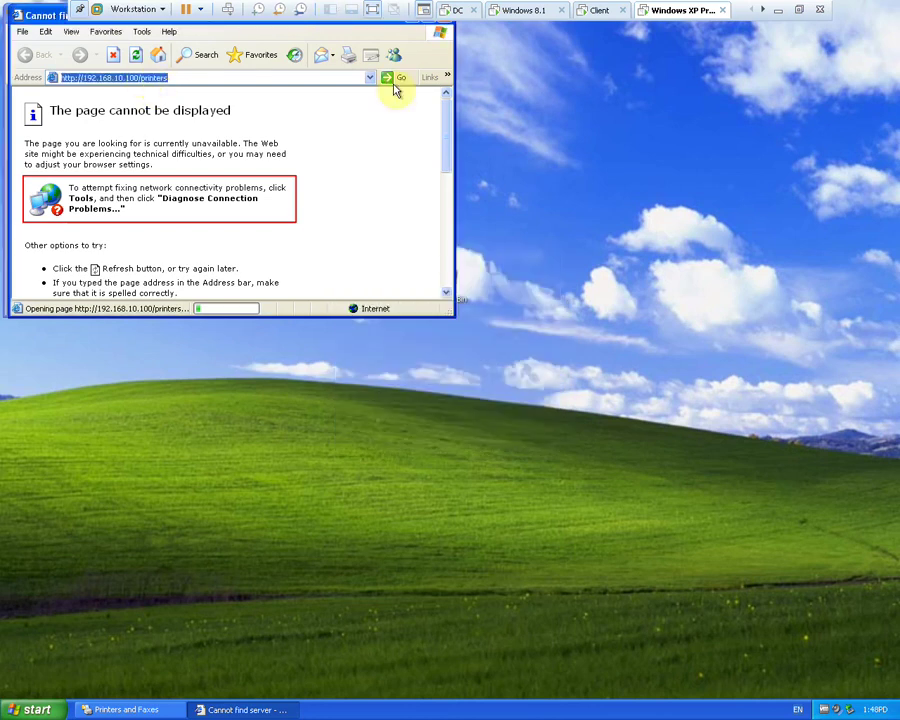
double_click(58, 16)
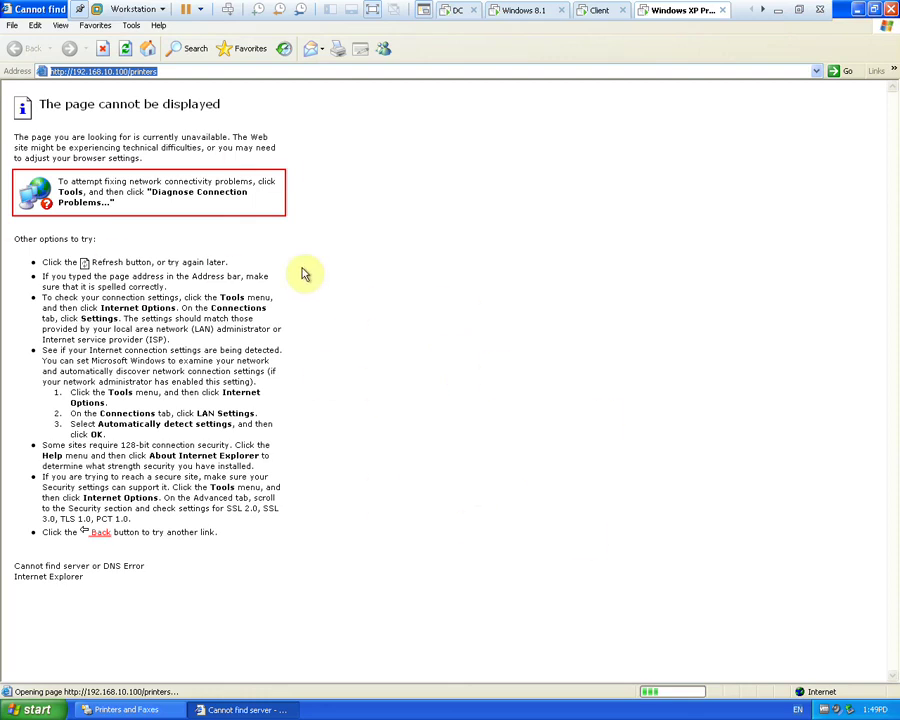
click(510, 11)
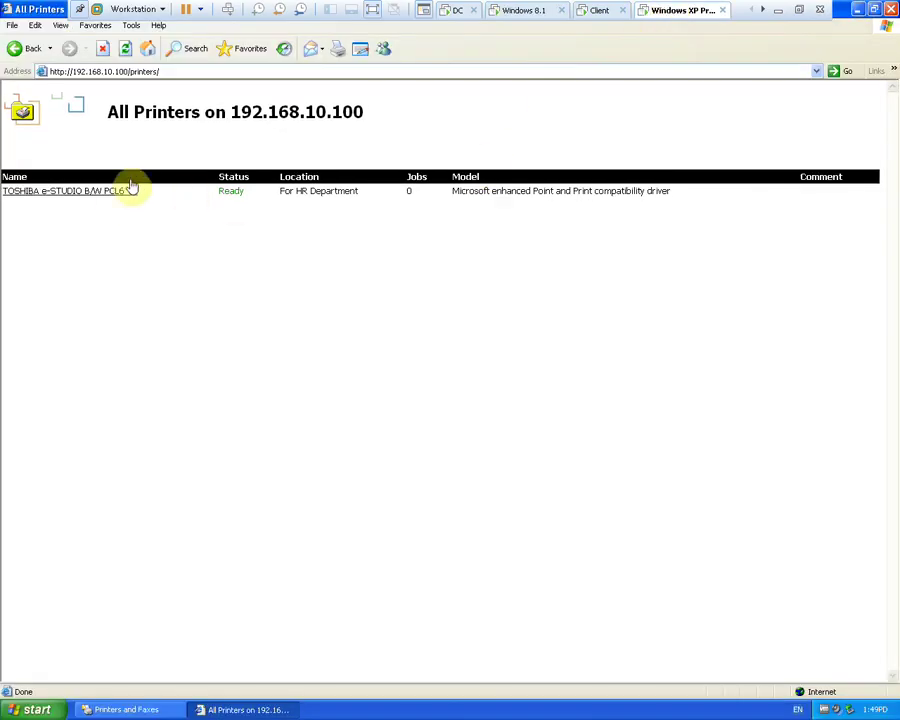
Open the TOSHIBA e-STUDIO PCL6 V4 queue page, try pausing it, and show its Document List.
click(114, 191)
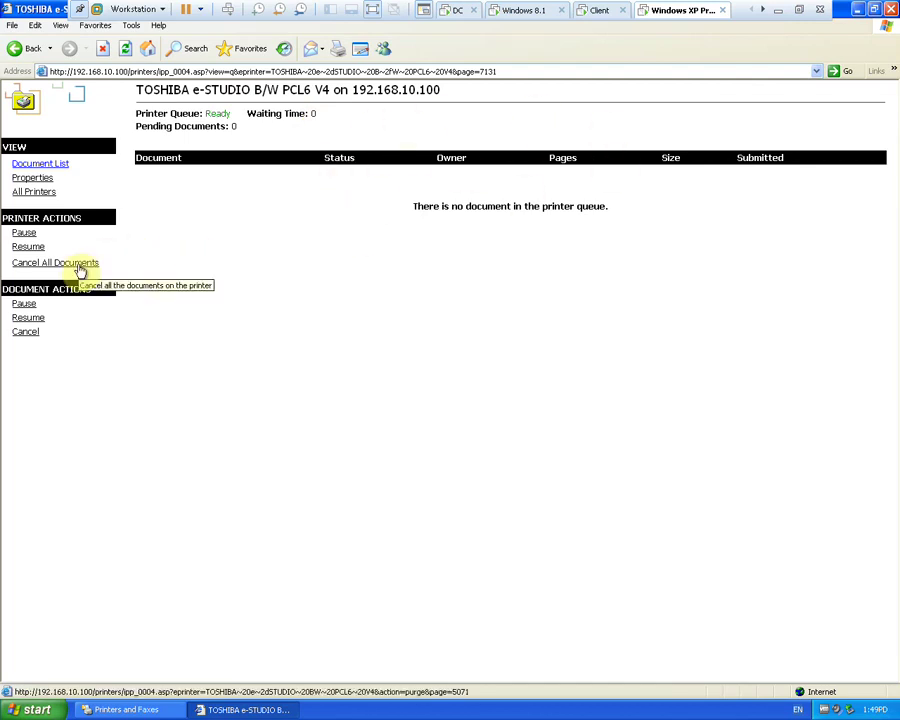
click(25, 238)
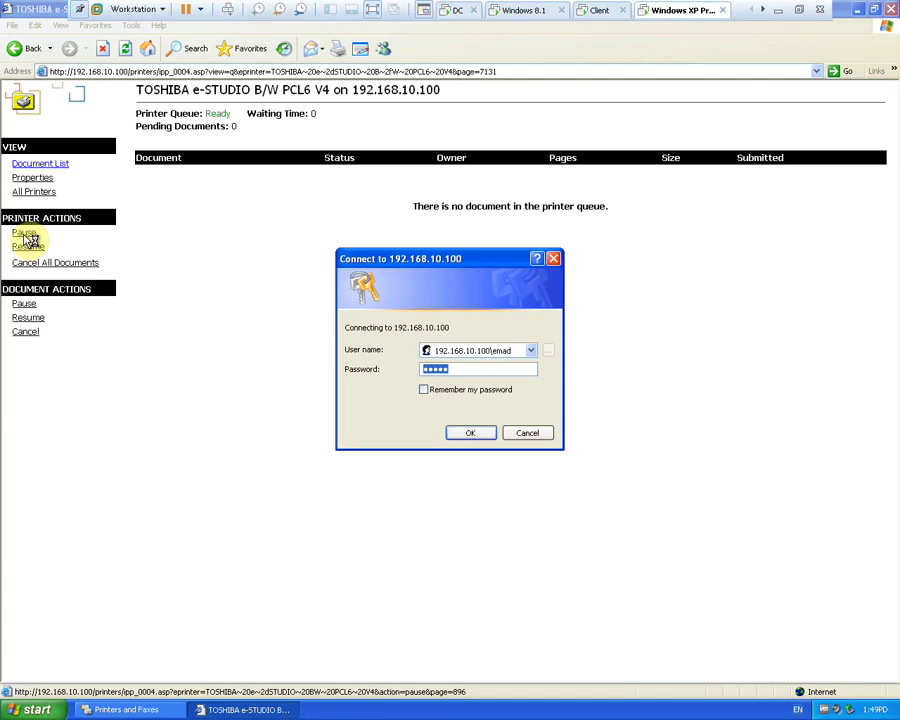
click(524, 433)
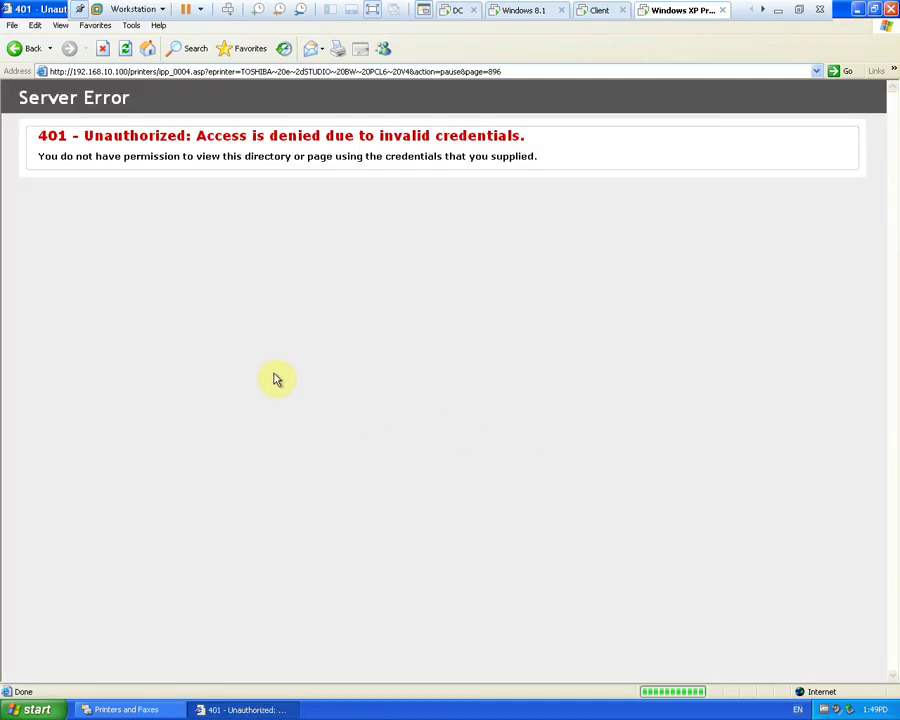
click(27, 50)
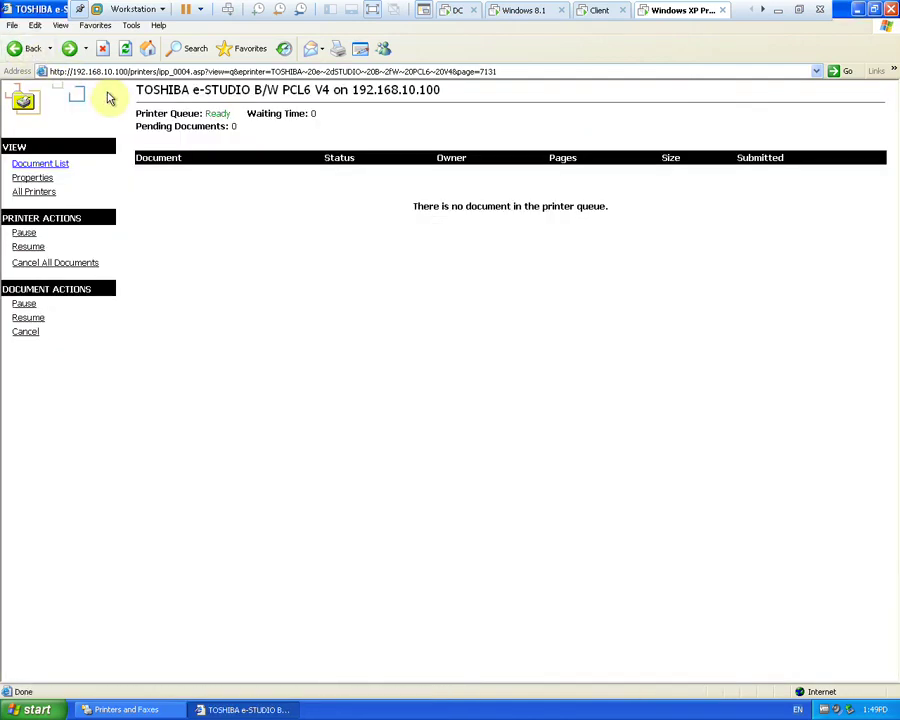
click(50, 167)
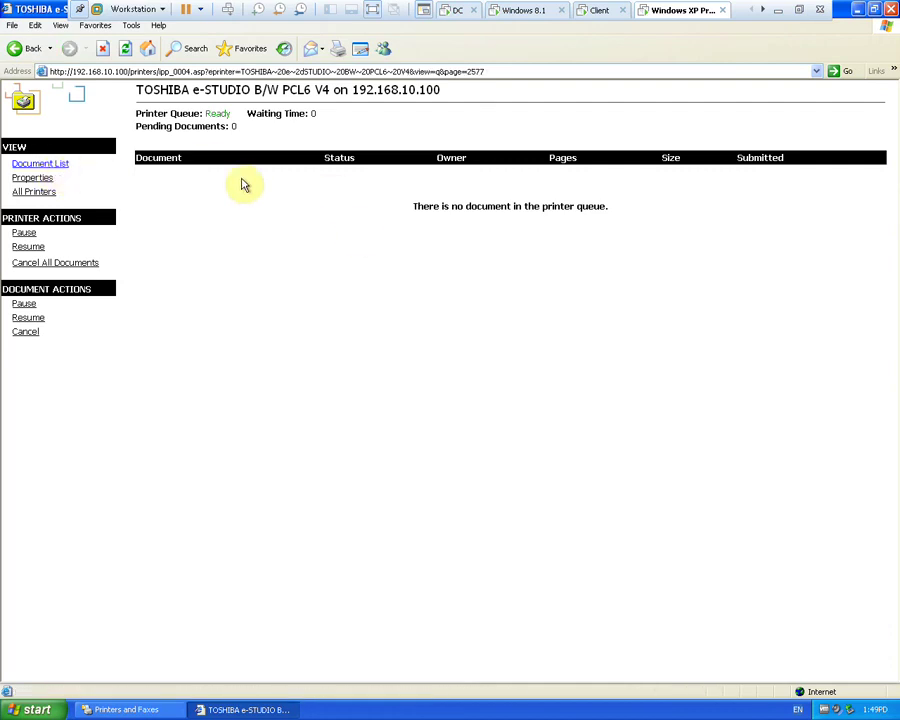